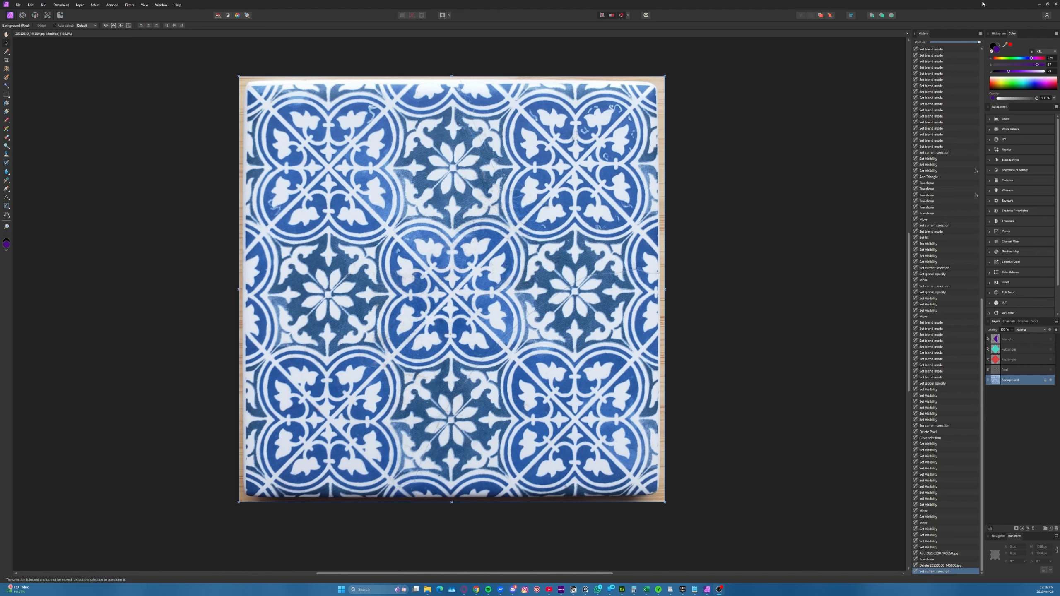
Add a pixel layer above the Triangle layer and show the dark overlay, red rectangle and teal rectangle layers
left_click(1036, 339)
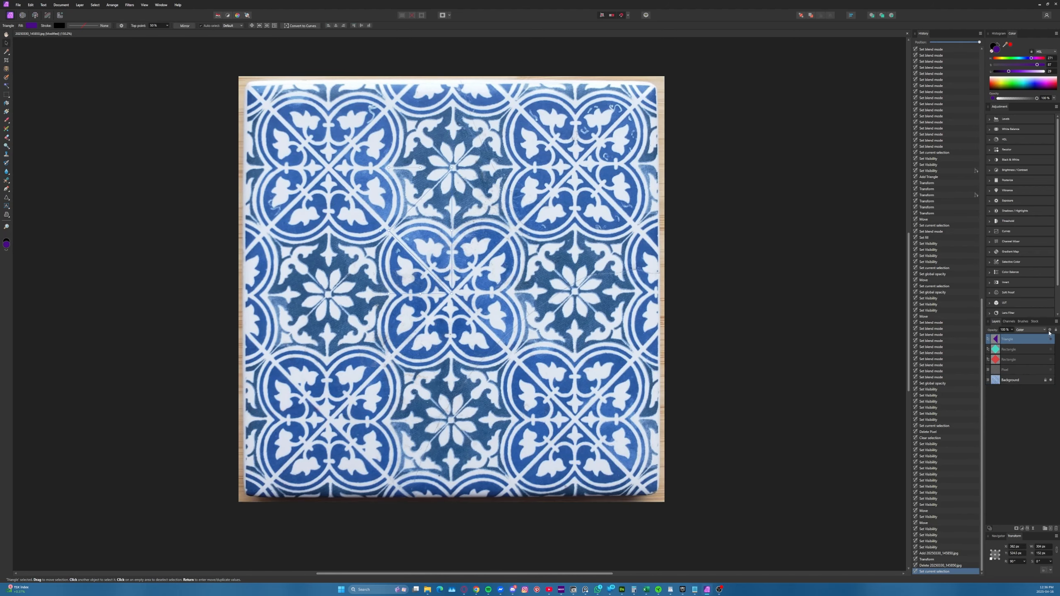
key("ctrl+shift+n")
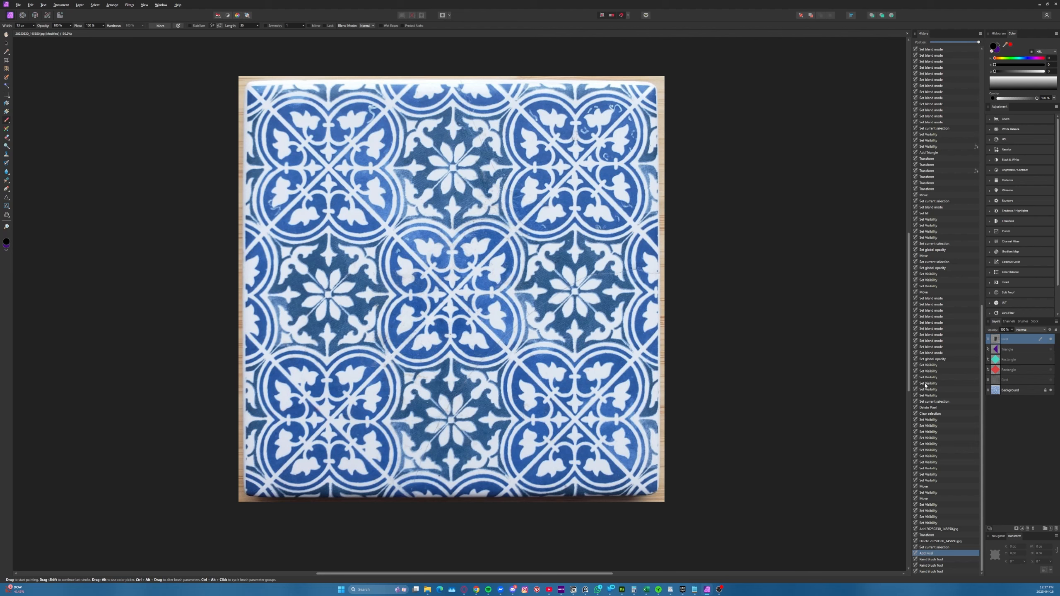
left_click(1050, 381)
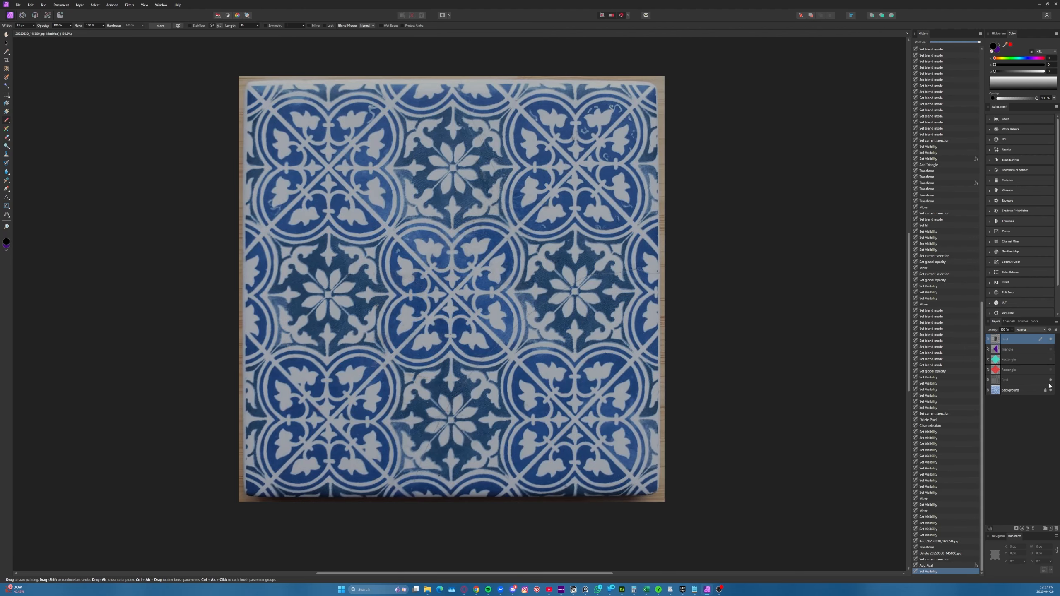
left_click(1051, 370)
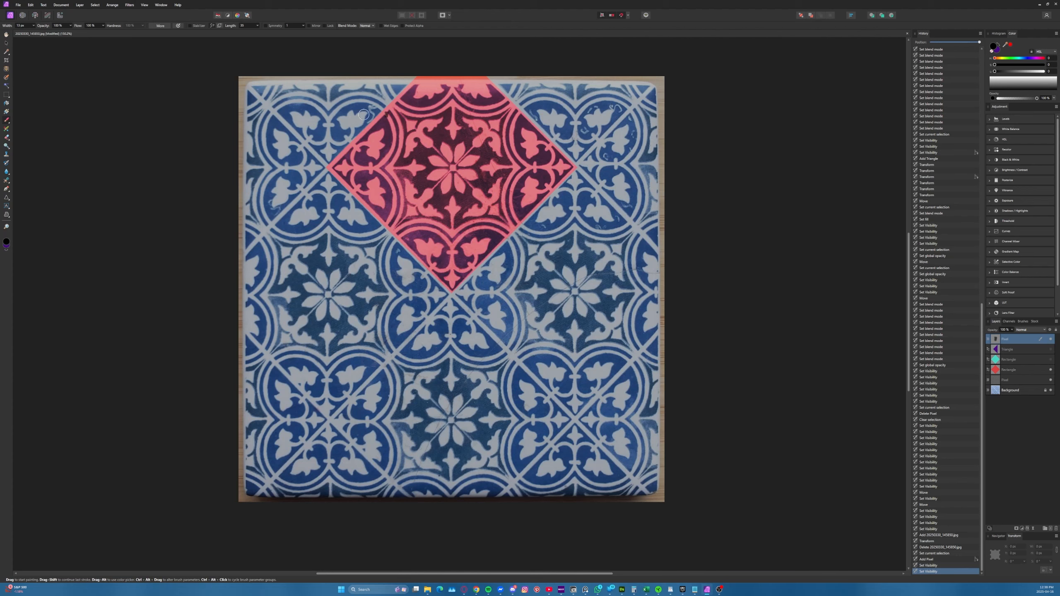
left_click(1051, 359)
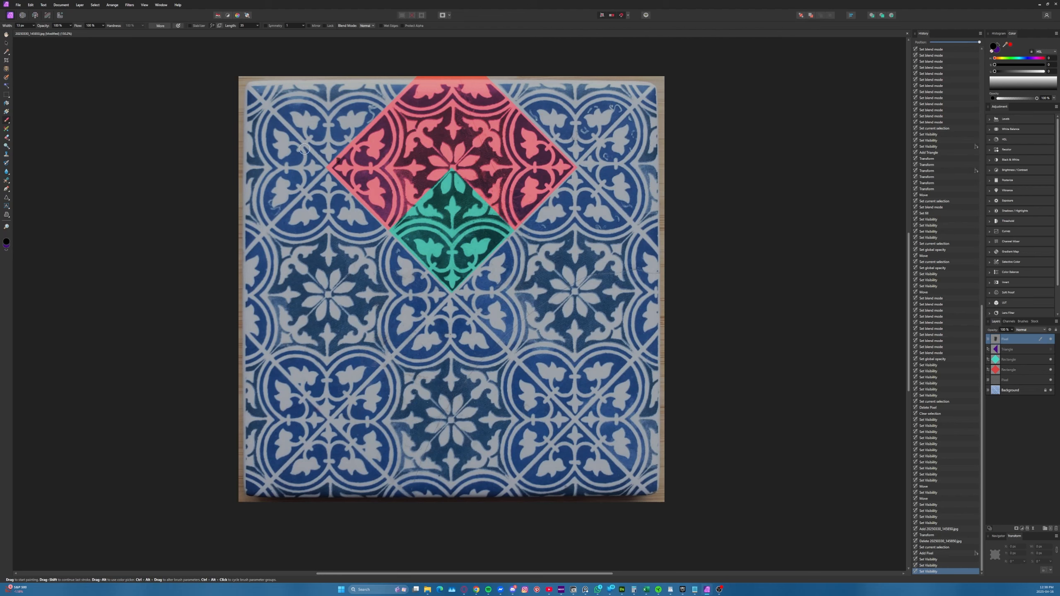
Paint yellow curved arrows around the flower inside the red diamond, and undo the strokes
left_click(1010, 45)
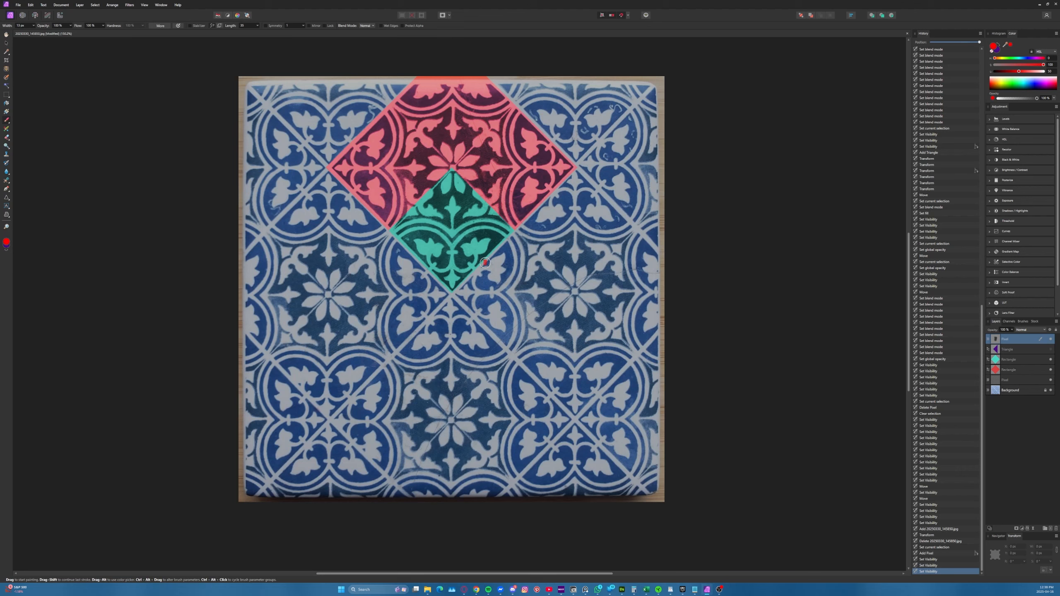
left_click_drag(495, 211, 509, 173)
mouse_move(487, 217)
left_mouse_down()
mouse_move(513, 175)
mouse_move(504, 182)
mouse_move(518, 180)
left_mouse_up()
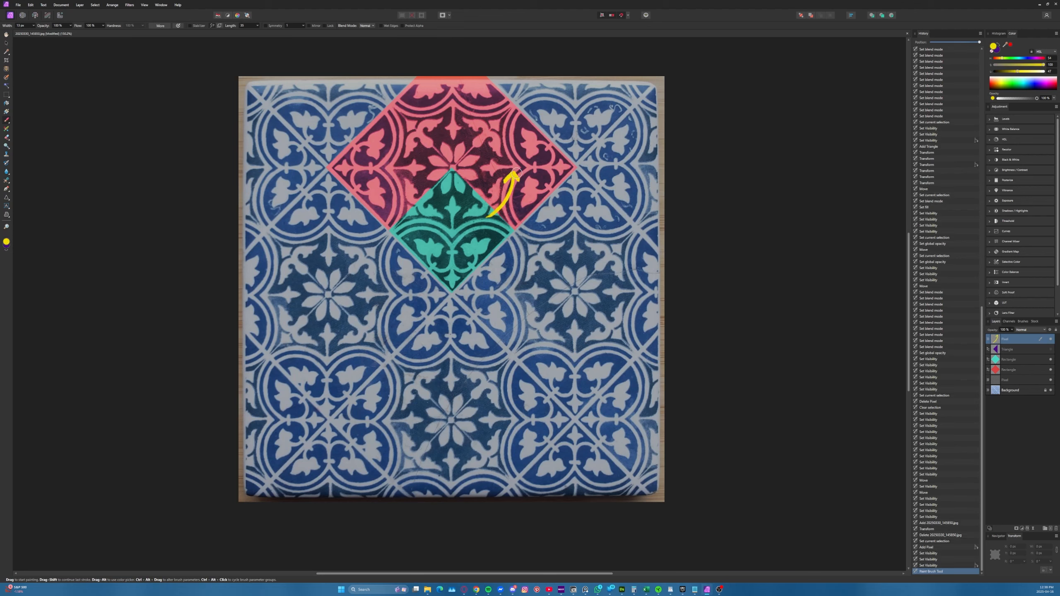
mouse_move(493, 142)
left_mouse_down()
mouse_move(451, 113)
mouse_move(405, 167)
mouse_move(409, 158)
left_mouse_up()
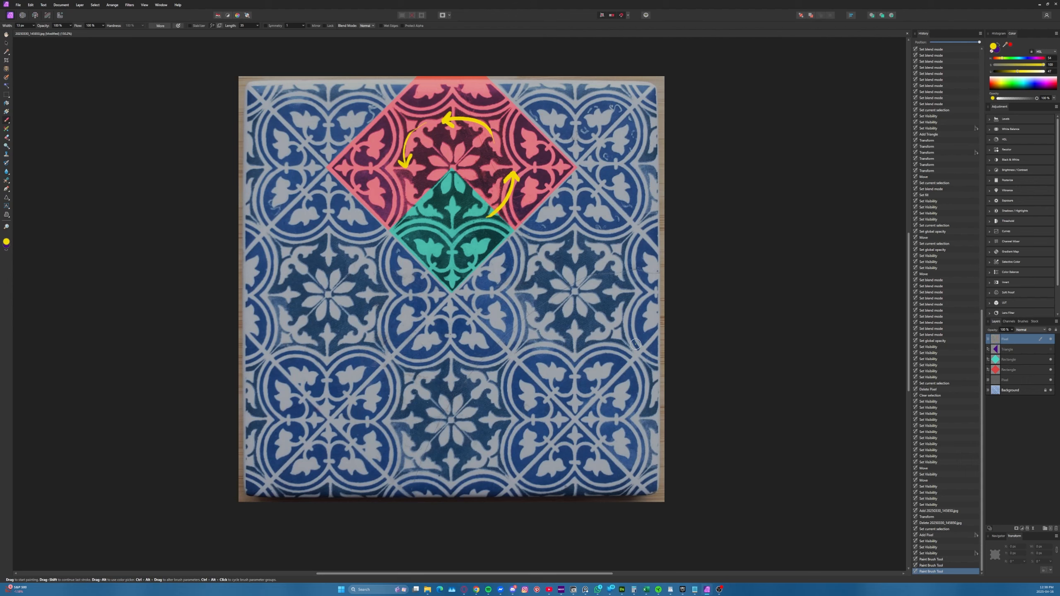
key("ctrl+z")
key("ctrl+z")
key("ctrl+z")
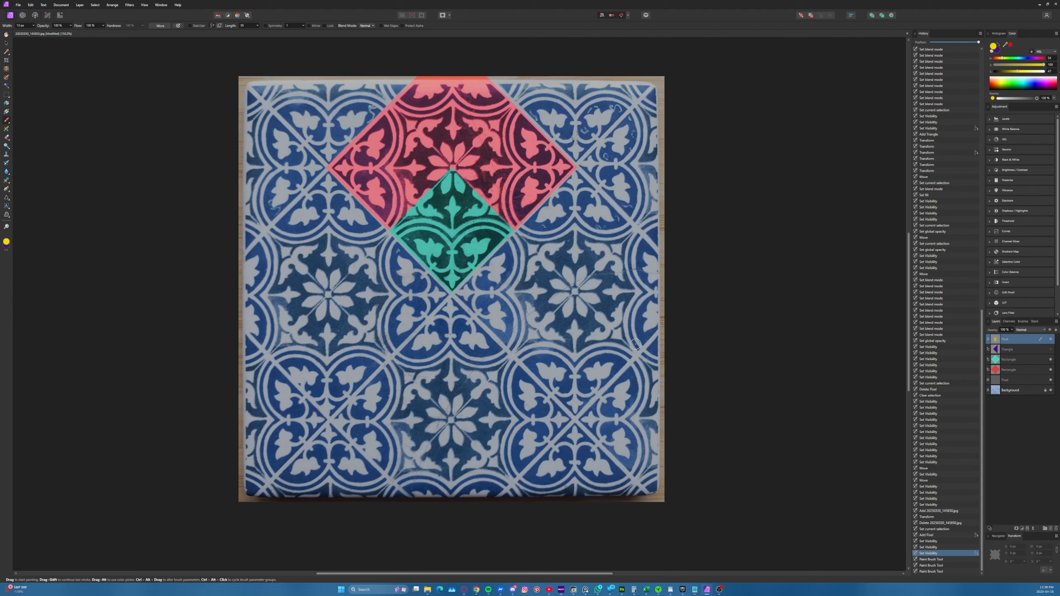
Outline the teal diamond and sketch further diamond outlines below it in yellow, and undo the strokes
mouse_move(405, 208)
left_mouse_down()
mouse_move(457, 164)
mouse_move(519, 218)
mouse_move(456, 284)
mouse_move(399, 236)
mouse_move(441, 171)
left_mouse_up()
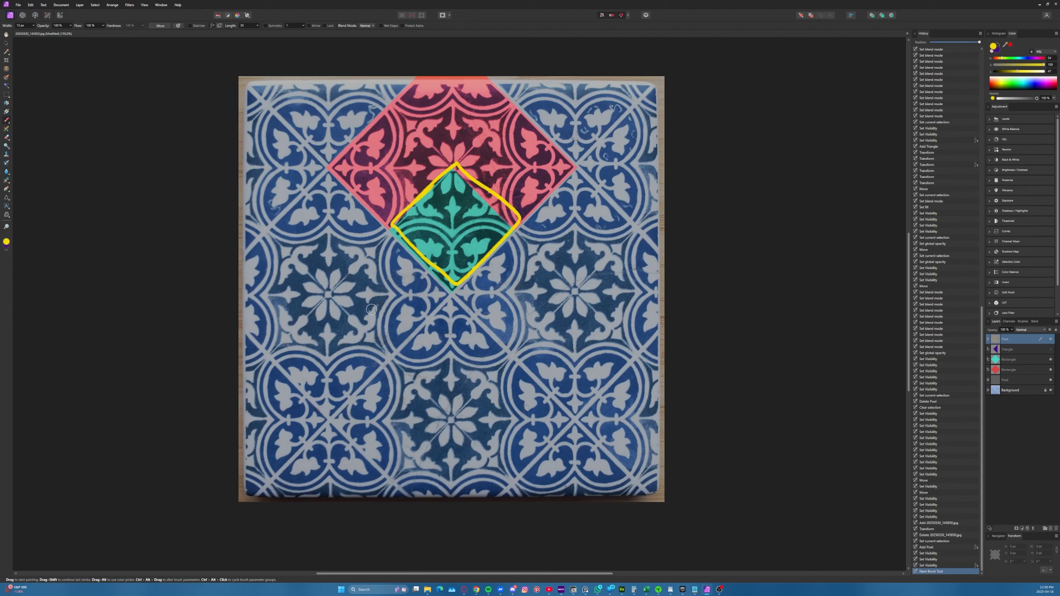
mouse_move(400, 354)
left_mouse_down()
mouse_move(463, 292)
mouse_move(426, 385)
mouse_move(392, 354)
left_mouse_up()
left_click_drag(513, 484, 635, 473)
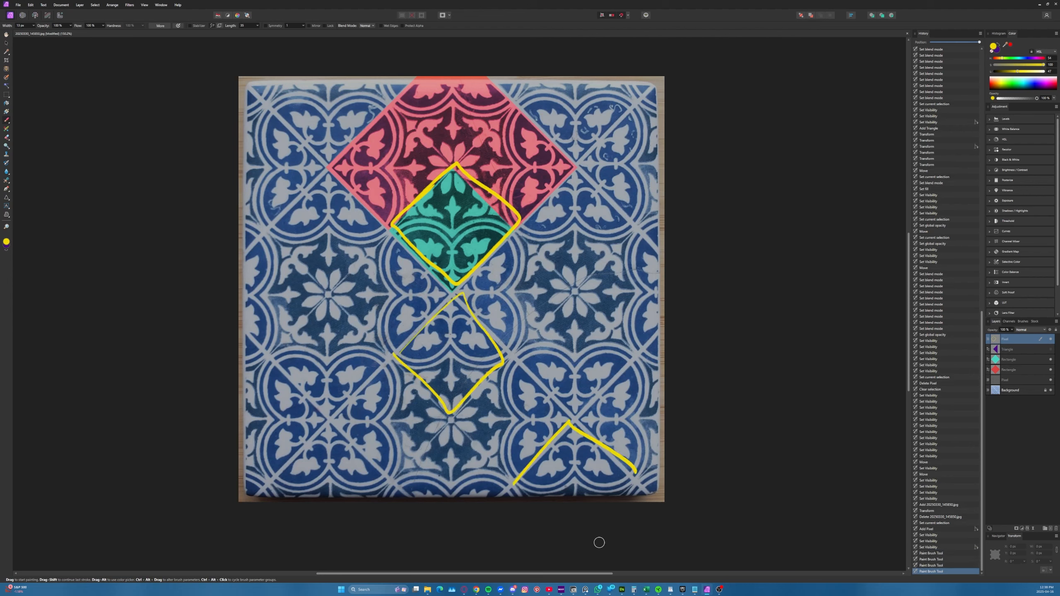
key("ctrl+z")
key("ctrl+z")
key("ctrl+z")
key("ctrl+z")
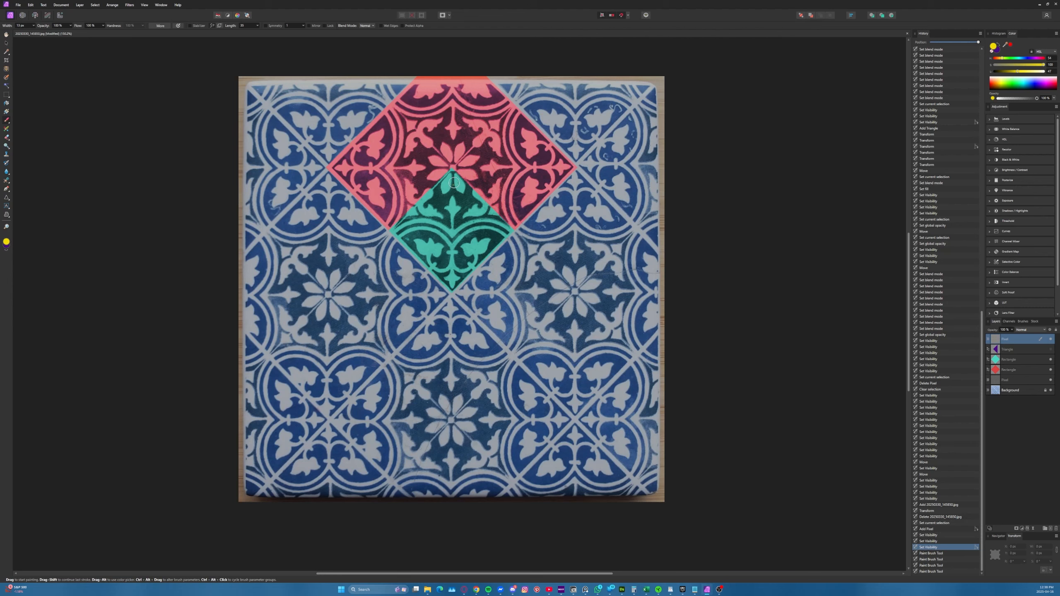
Show the Triangle layer and outline the purple triangle with a yellow brush line
left_click(1051, 351)
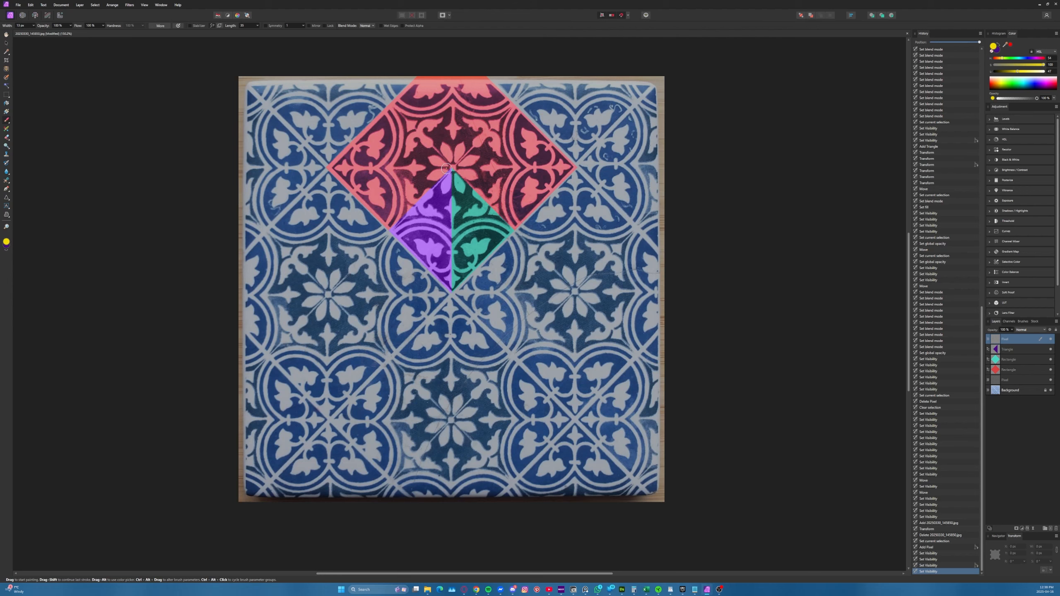
mouse_move(451, 170)
left_mouse_down()
mouse_move(392, 228)
mouse_move(445, 288)
mouse_move(451, 167)
mouse_move(396, 217)
left_mouse_up()
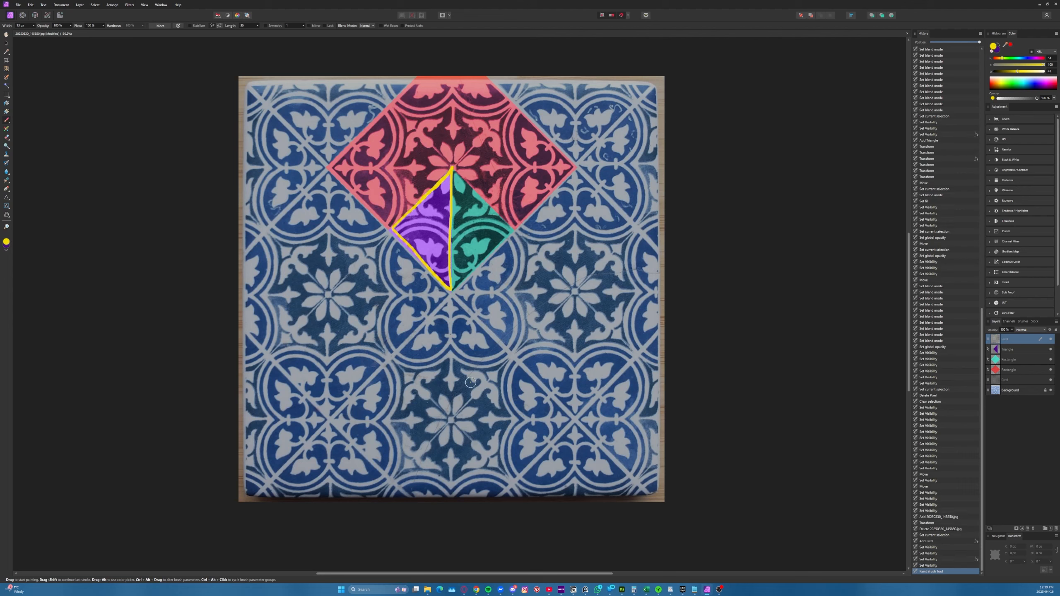
Hide the coloured shapes and dark overlay, and try freehand strokes over the pattern inside the yellow triangle
left_click_drag(1050, 349, 1050, 383)
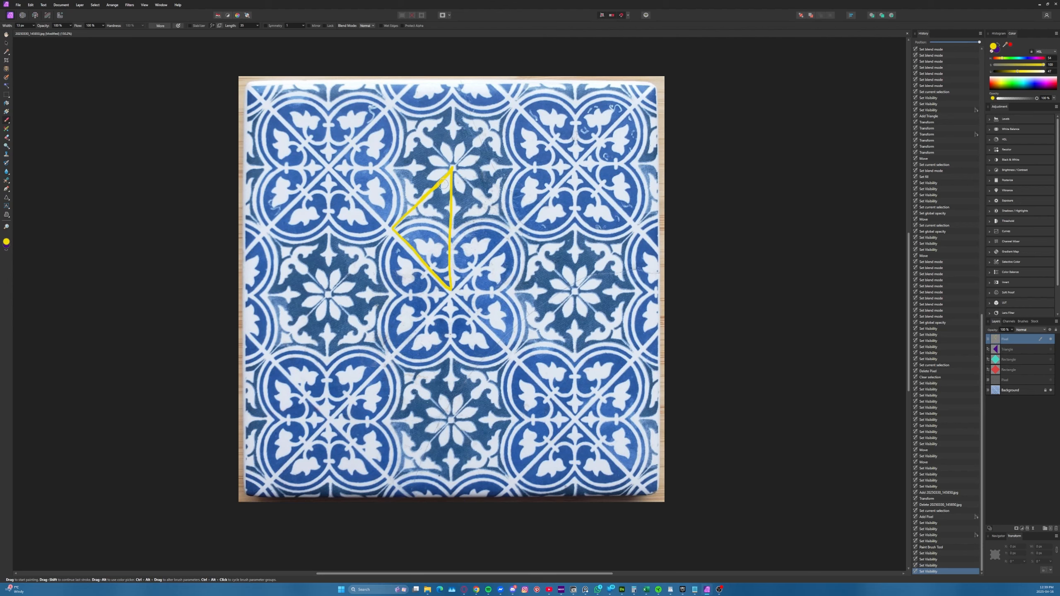
left_click_drag(445, 180, 450, 198)
left_click_drag(442, 184, 444, 218)
mouse_move(433, 195)
left_mouse_down()
mouse_move(435, 225)
mouse_move(419, 249)
left_mouse_up()
key("ctrl+z")
key("ctrl+z")
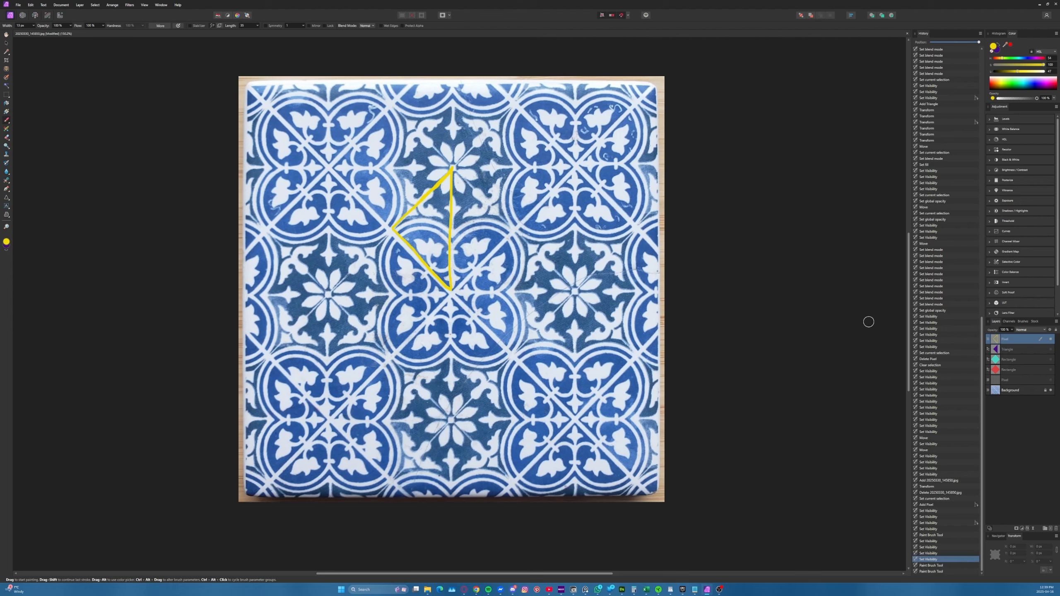
Show the dark overlay, both rectangle layers and the Triangle layer again
left_click(1050, 380)
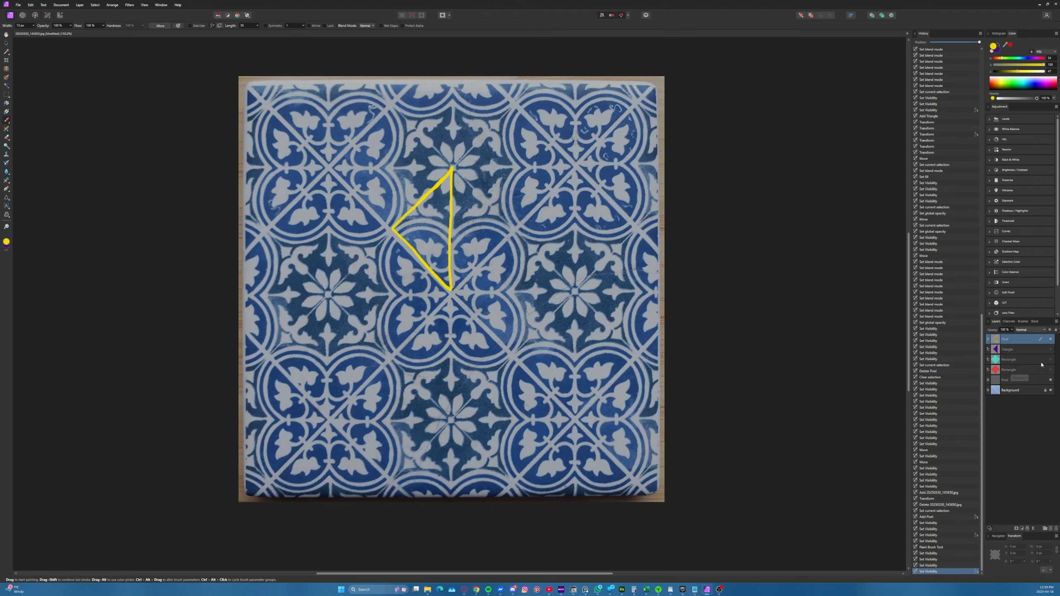
left_click(1051, 370)
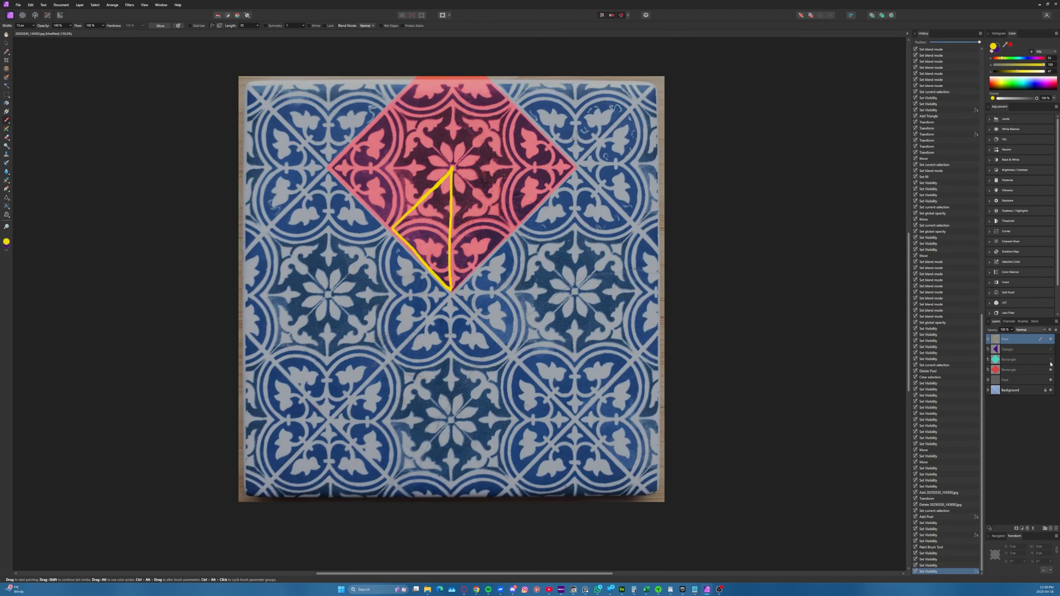
left_click(1050, 359)
left_click(1050, 349)
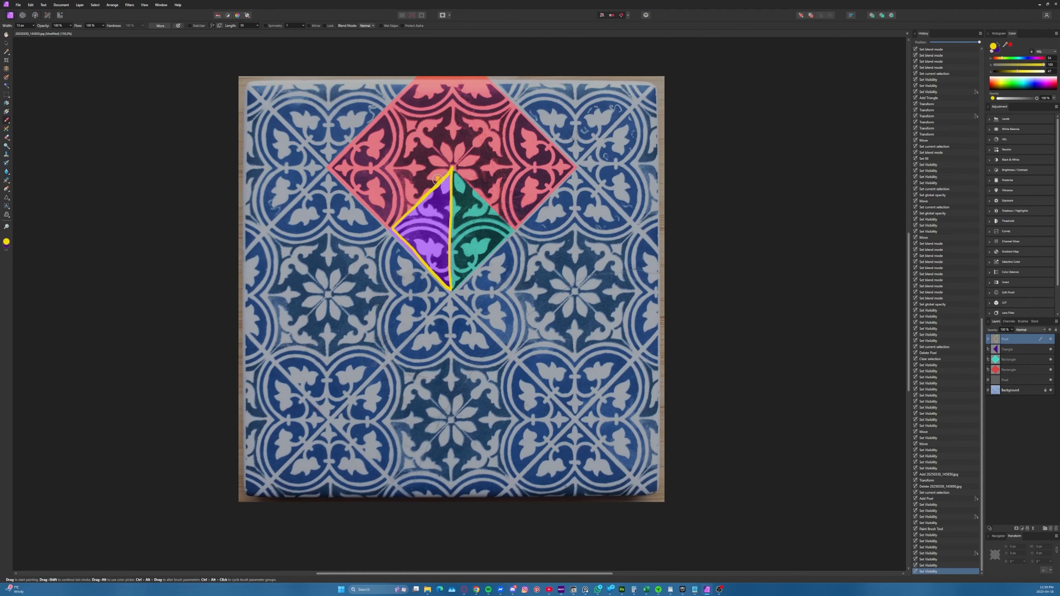
Reduce the Paint Brush width for finer annotation strokes around the purple triangle
scroll(436, 188, "up", 1)
scroll(436, 212, "up", 2, "ctrl")
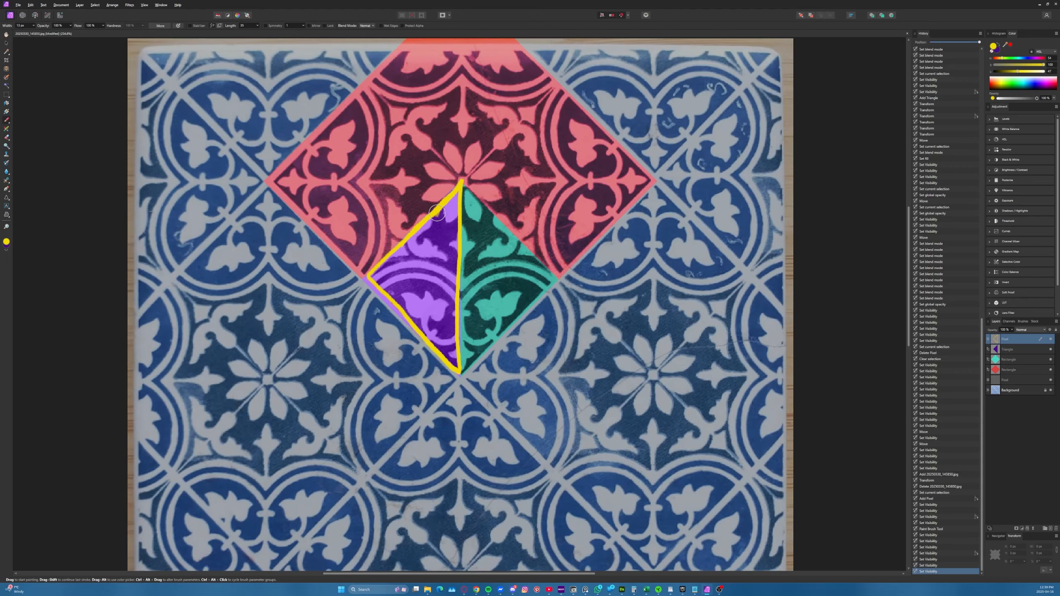
scroll(440, 232, "up", 1, "ctrl")
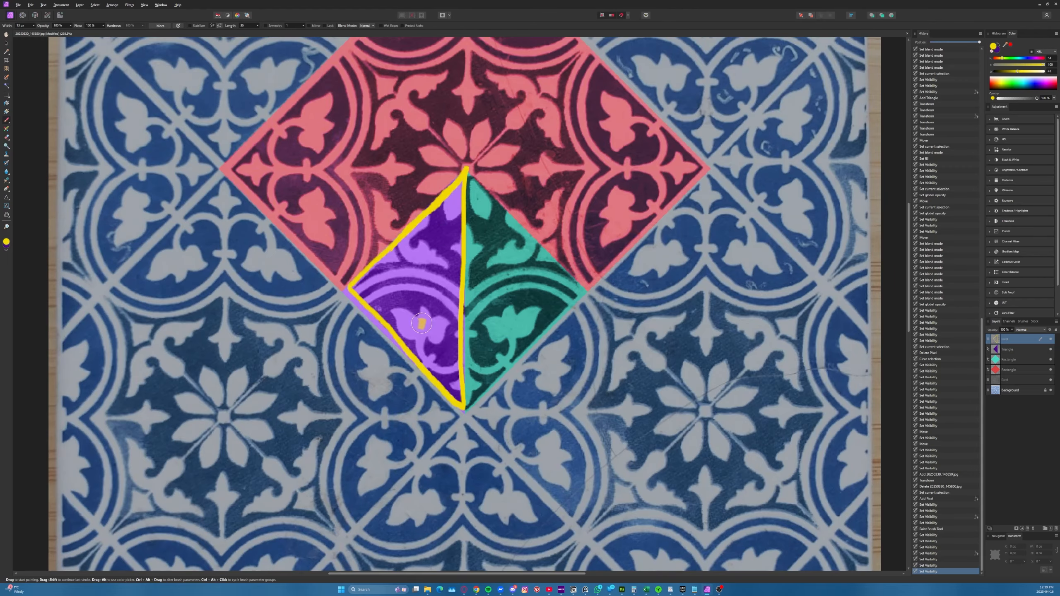
key("bracketleft")
key("bracketleft")
mouse_move(408, 371)
left_mouse_down()
mouse_move(452, 225)
mouse_move(435, 213)
left_mouse_up()
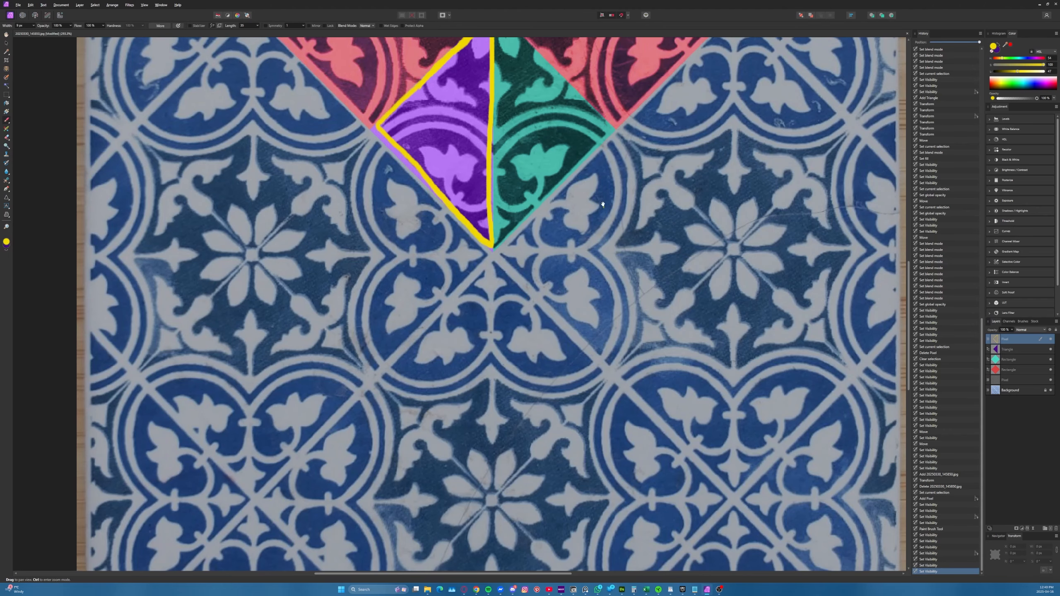
left_click_drag(606, 187, 593, 318)
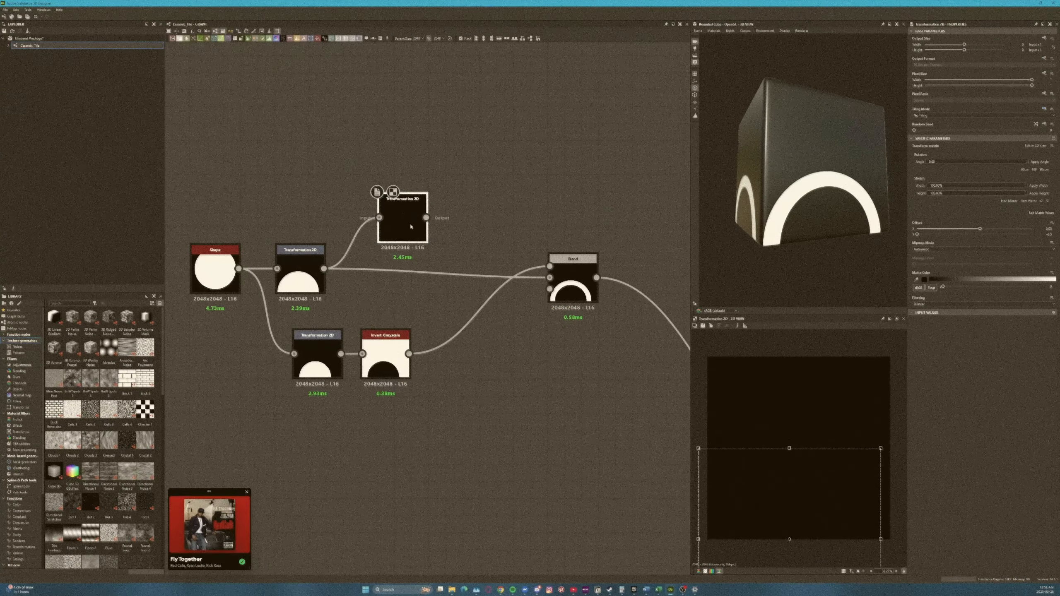
Switch to Substance 3D Designer and build a ringed disc from Stripes, Histogram Scan, Gradient (Dynamic) and Blend nodes
double_click(435, 204)
double_click(497, 289)
left_click(495, 490)
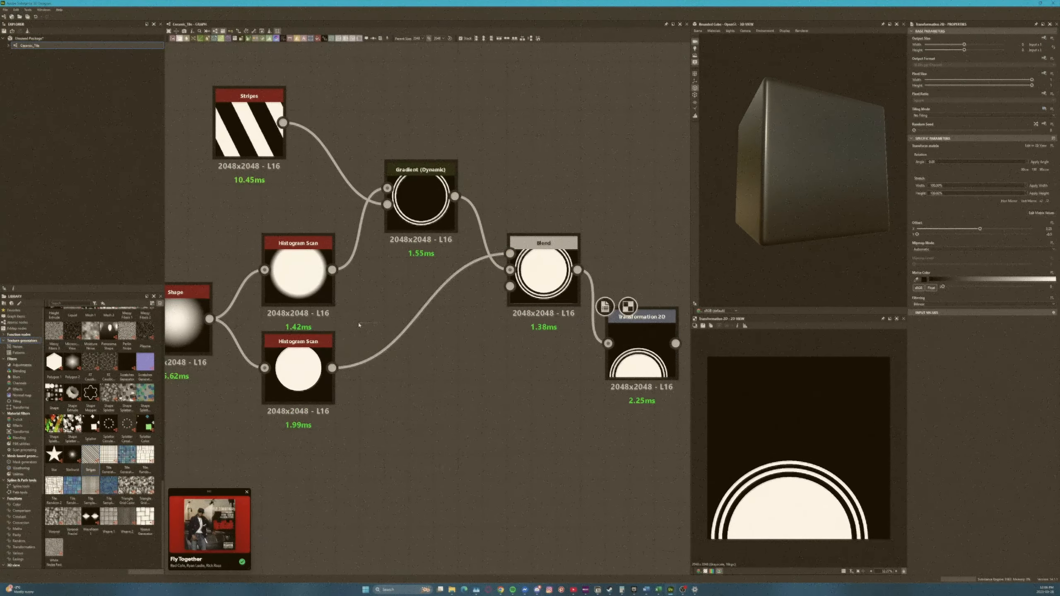
Mirror the ring outline with Mirror Grayscale and turn it diagonally with a Transformation 2D node
left_click_drag(361, 185, 346, 82)
left_click_drag(330, 391, 360, 333)
double_click(507, 450)
left_click(360, 332)
scroll(650, 378, "down", 3)
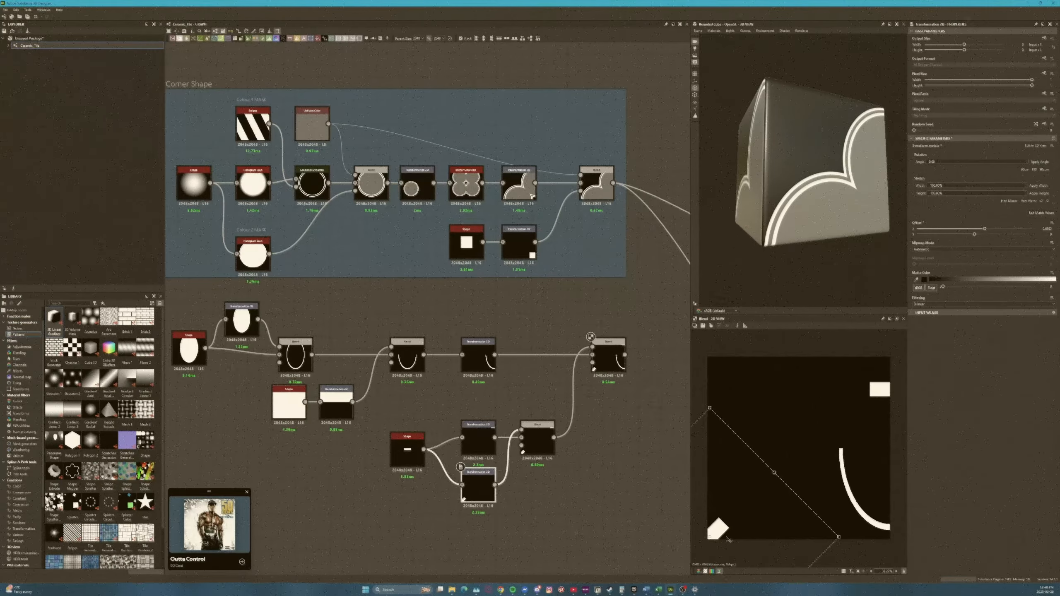
Position the curved arc and the two small rectangles with their Transformation 2D nodes
left_click(478, 438)
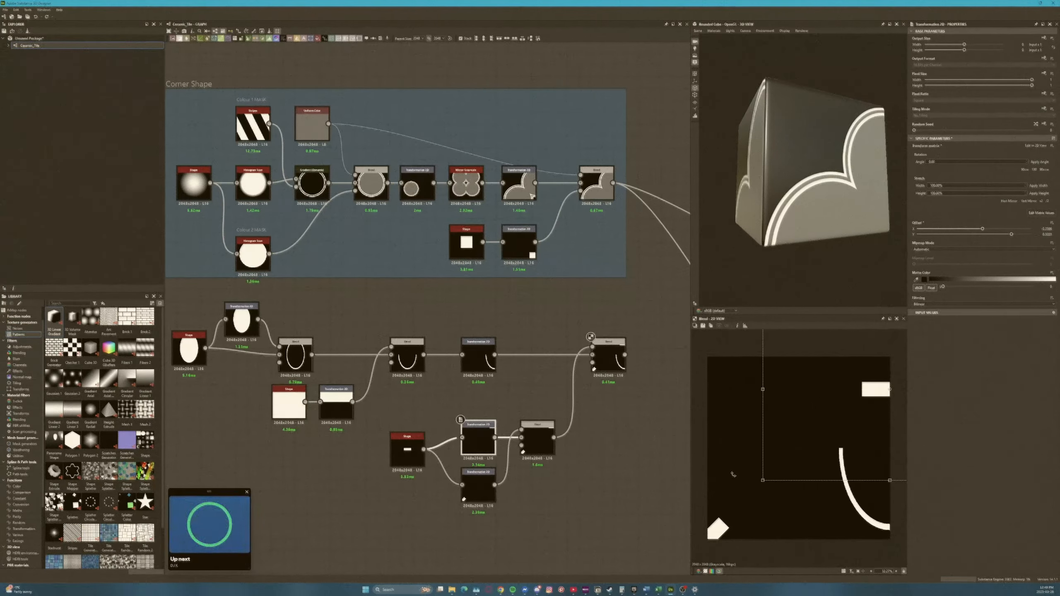
left_click(478, 356)
left_click(478, 486)
middle_click_drag(379, 378, 406, 200)
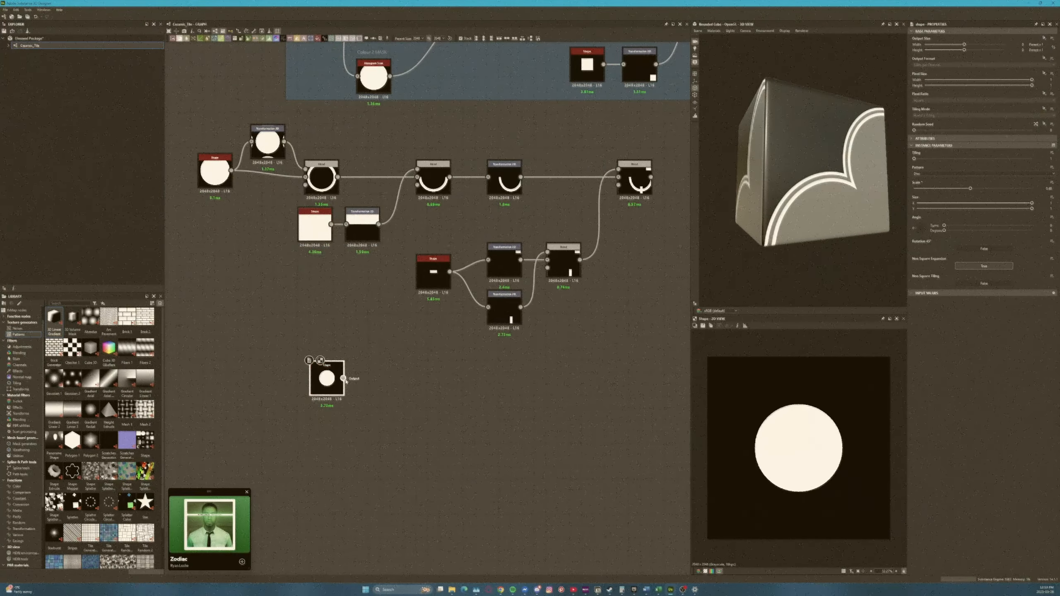
Build a two-lobed leaf by warping a disc shape with Directional Warp nodes and blending transformed copies
left_click(338, 436)
left_click(367, 407)
left_click_drag(953, 152, 958, 154)
left_click_drag(467, 407, 505, 339)
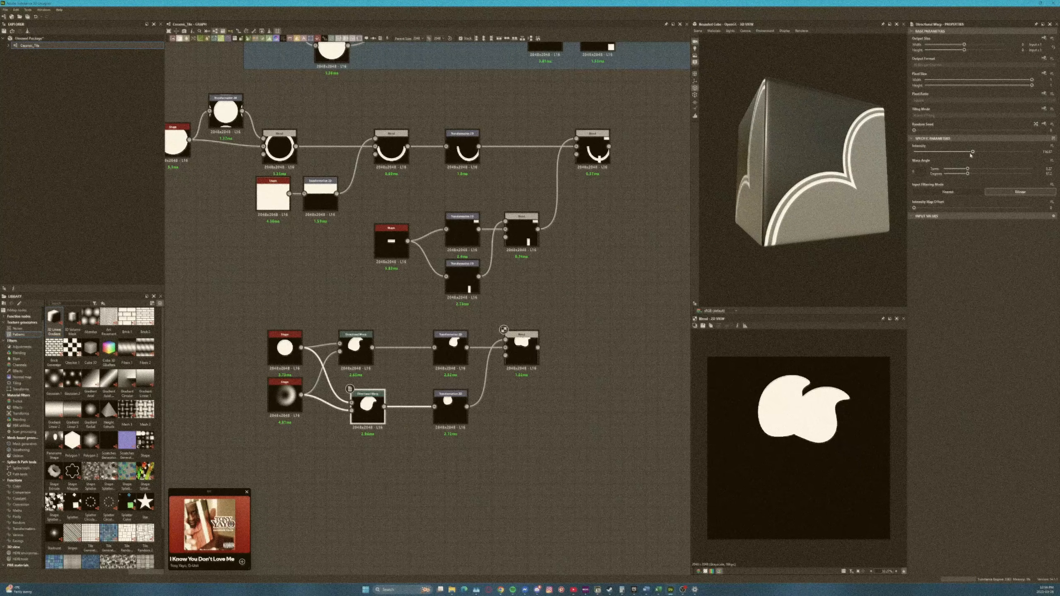
Add a third warped lobe to the leaf and position it with a Transformation 2D node before blending
left_click(450, 407)
left_click_drag(301, 441, 351, 411)
left_click_drag(356, 351, 368, 351)
left_click(450, 348)
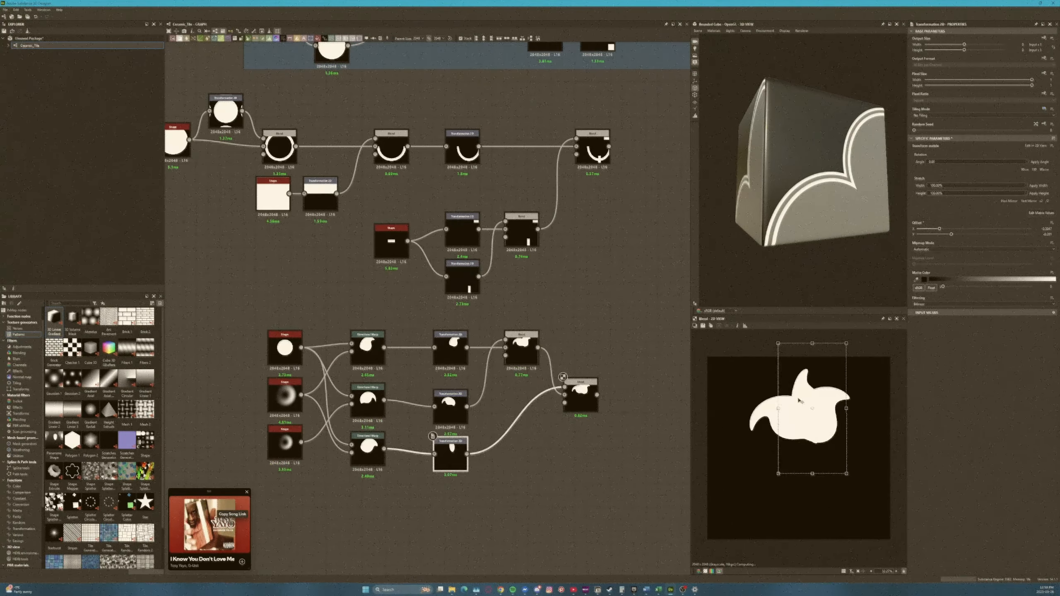
left_click_drag(889, 363, 909, 401)
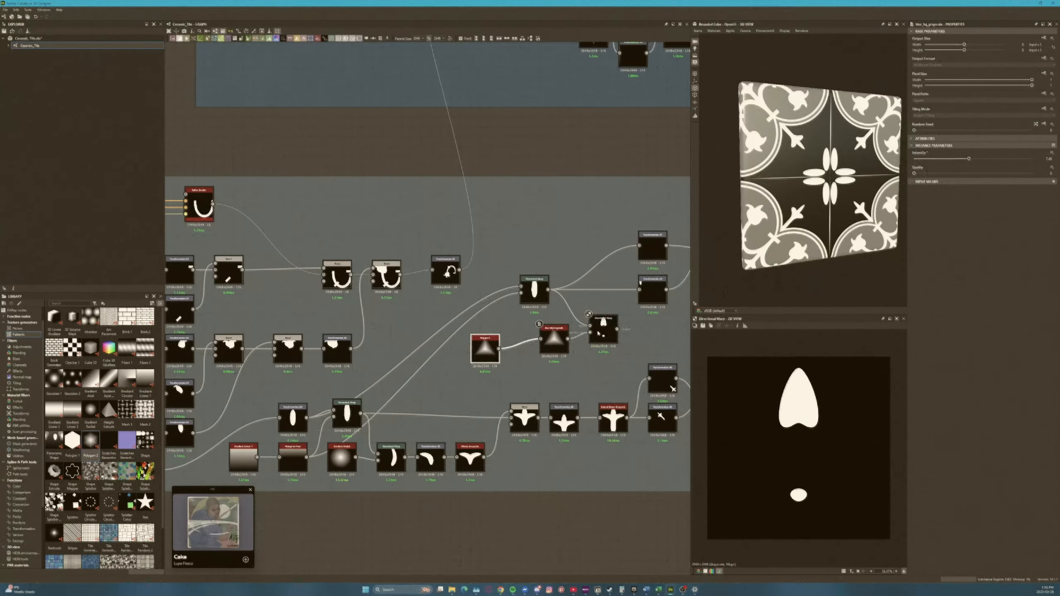
Try to warp the petal further with a rotated gradient shape, and delete the added nodes
left_click_drag(981, 234, 996, 234)
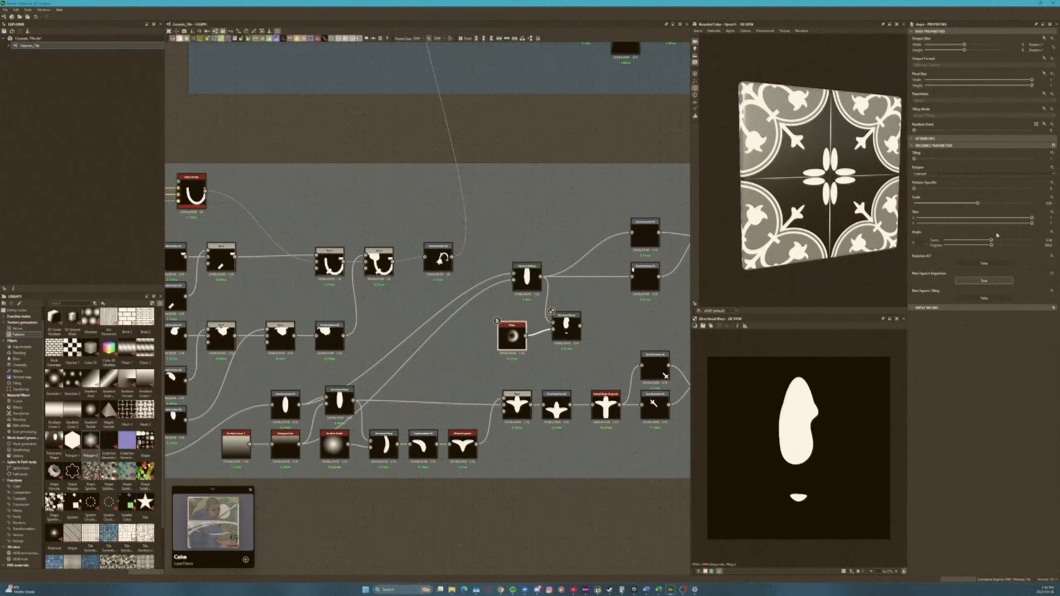
left_click(951, 162)
key("Delete")
Add a small square shape, blend it with the two petals and place it in the tile's top-left corner
middle_click_drag(629, 278, 466, 326)
double_click(467, 326)
left_click_drag(90, 441, 409, 268)
left_click_drag(1031, 178, 932, 178)
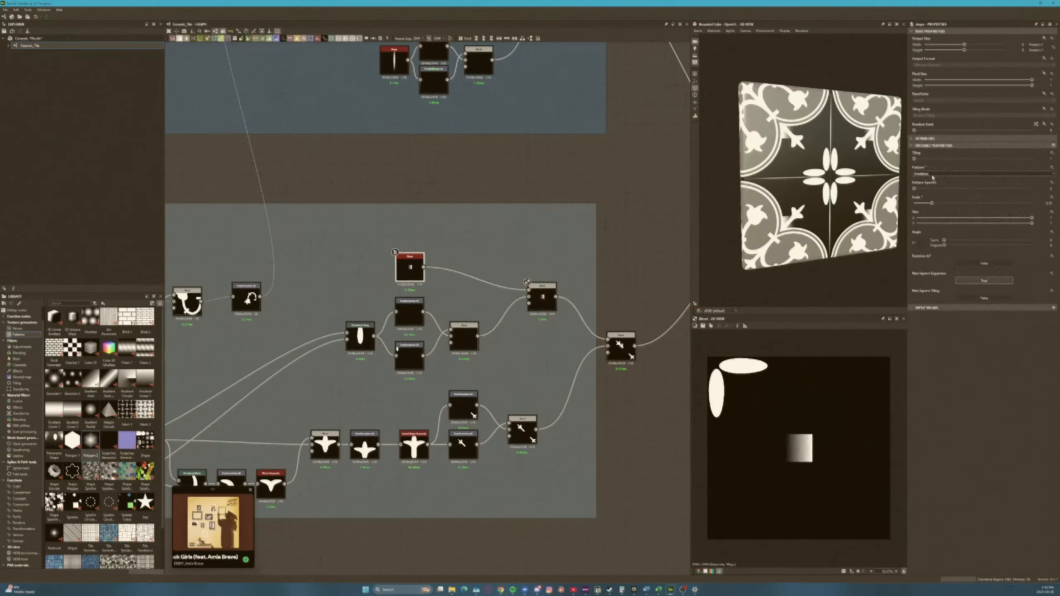
left_click_drag(72, 441, 375, 247)
left_click_drag(387, 248, 420, 257)
left_click_drag(1031, 208, 927, 208)
left_click_drag(944, 247, 945, 247)
double_click(621, 347)
scroll(459, 292, "down", 3)
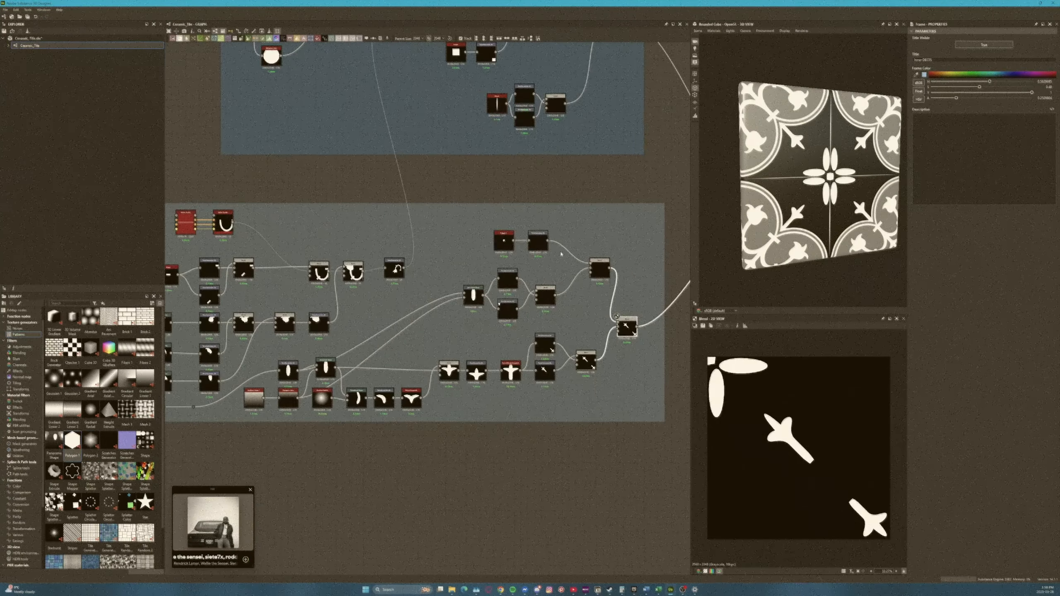
Frame the petal and square nodes and title the frame TOP LEFT
left_click_drag(447, 206, 589, 305)
type("TOP LEFT")
scroll(442, 438, "down", 1)
scroll(459, 354, "up", 3)
left_click_drag(342, 411, 467, 364)
double_click(476, 363)
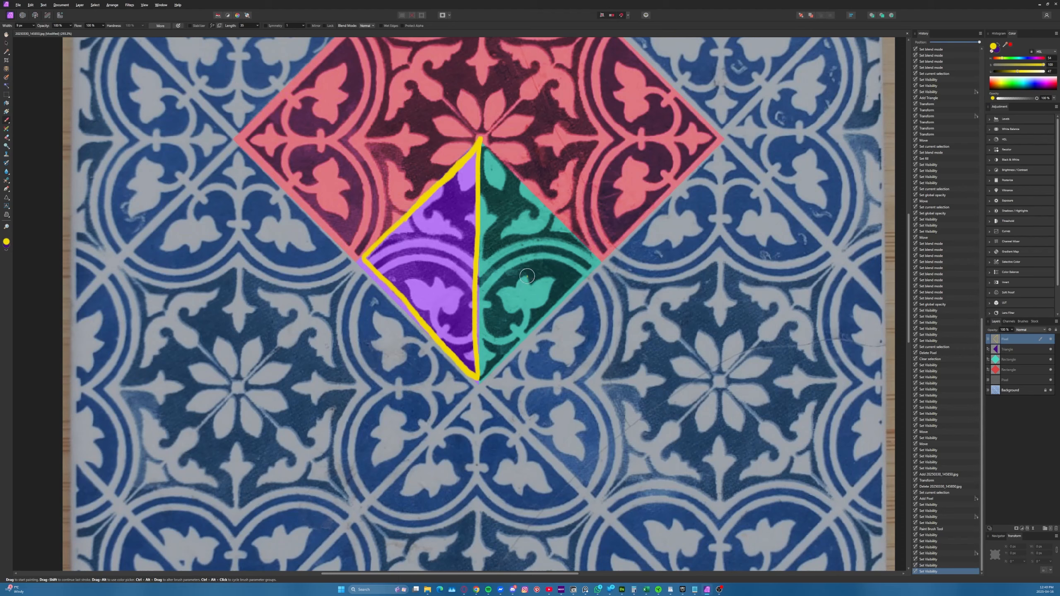
Switch back to Affinity Photo, trace the leaf and scroll motifs in the teal area in yellow, and undo the strokes
mouse_move(529, 287)
left_mouse_down()
mouse_move(553, 278)
mouse_move(524, 326)
mouse_move(497, 295)
mouse_move(513, 288)
left_mouse_up()
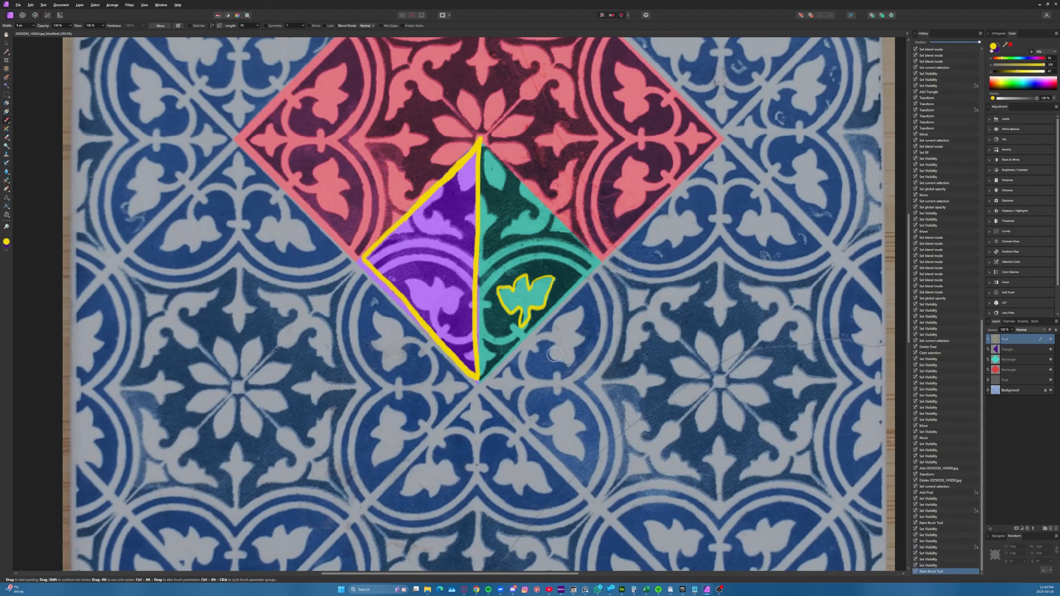
key("ctrl+z")
mouse_move(515, 222)
left_mouse_down()
mouse_move(525, 210)
mouse_move(531, 217)
mouse_move(500, 237)
mouse_move(543, 206)
mouse_move(538, 192)
left_mouse_up()
key("ctrl+z")
key("ctrl+z")
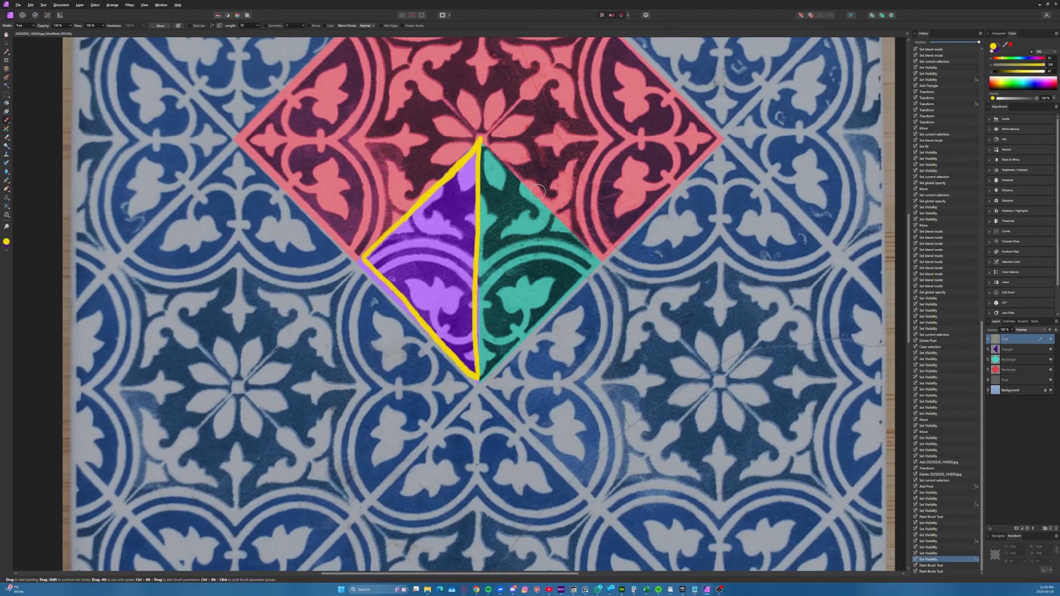
Trace the double circle around the leaf motif in the teal area in yellow, and undo the strokes
mouse_move(586, 276)
left_mouse_down()
mouse_move(517, 260)
mouse_move(464, 326)
mouse_move(542, 392)
mouse_move(583, 280)
mouse_move(471, 313)
mouse_move(599, 325)
mouse_move(558, 259)
left_mouse_up()
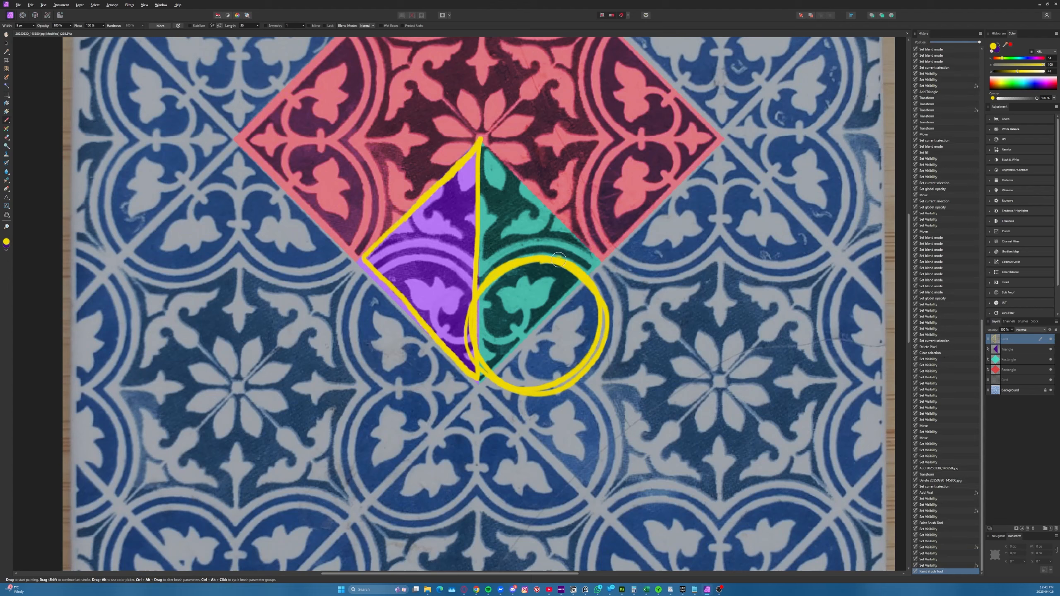
mouse_move(593, 297)
left_mouse_down()
mouse_move(534, 373)
mouse_move(480, 334)
mouse_move(576, 291)
mouse_move(485, 369)
mouse_move(584, 267)
left_mouse_up()
key("ctrl+z")
key("ctrl+z")
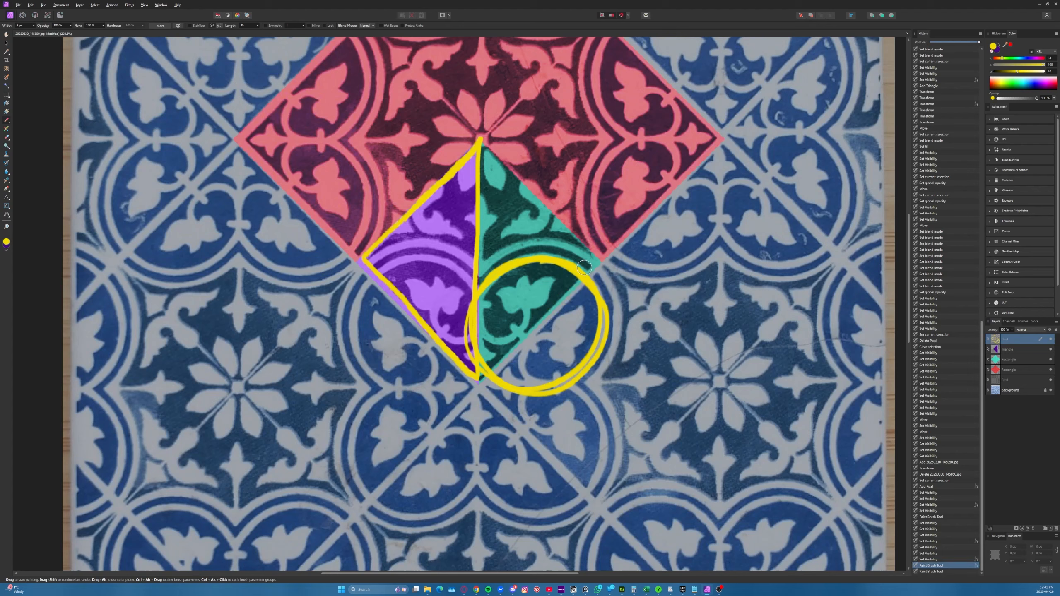
key("ctrl+z")
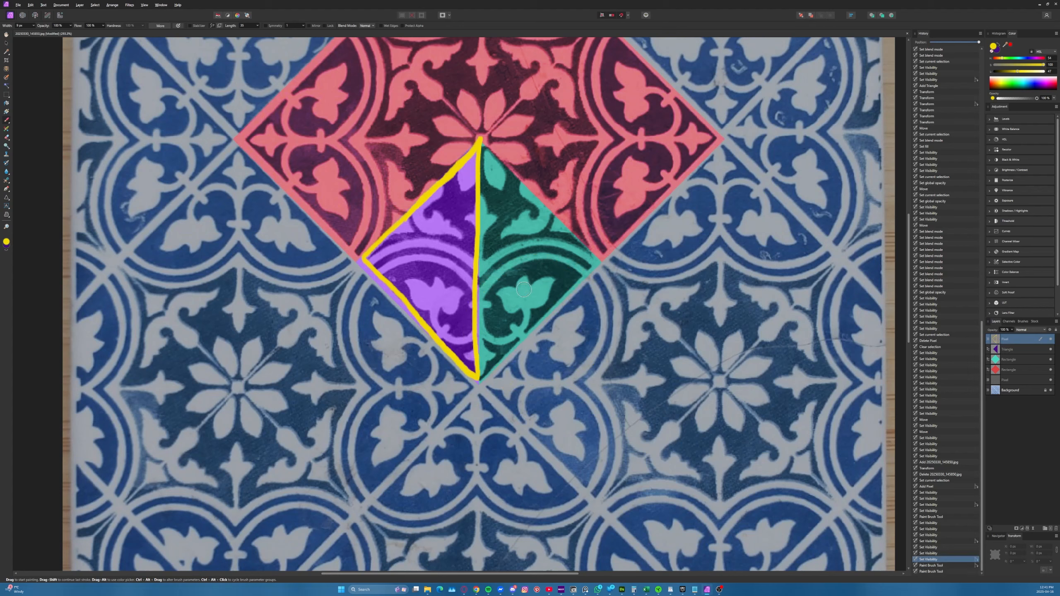
scroll(510, 274, "down", 1)
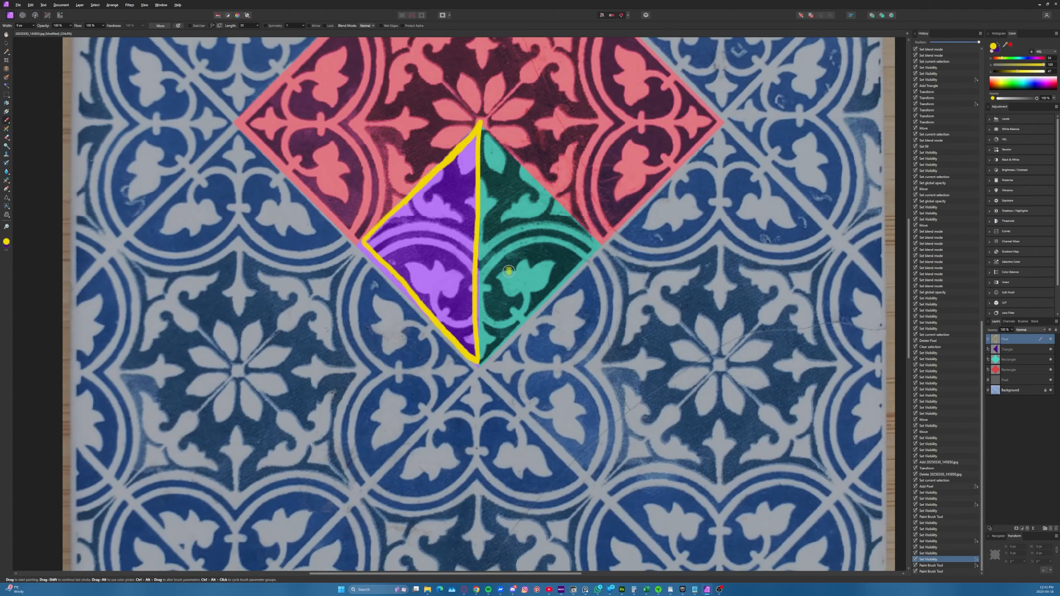
scroll(509, 271, "down", 2, "ctrl")
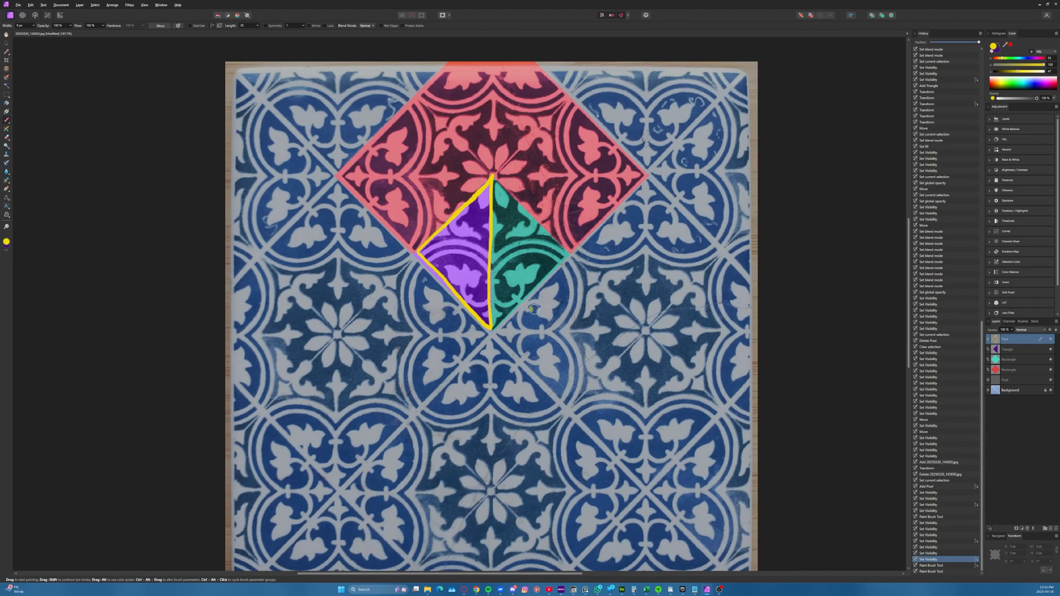
scroll(542, 296, "down", 1)
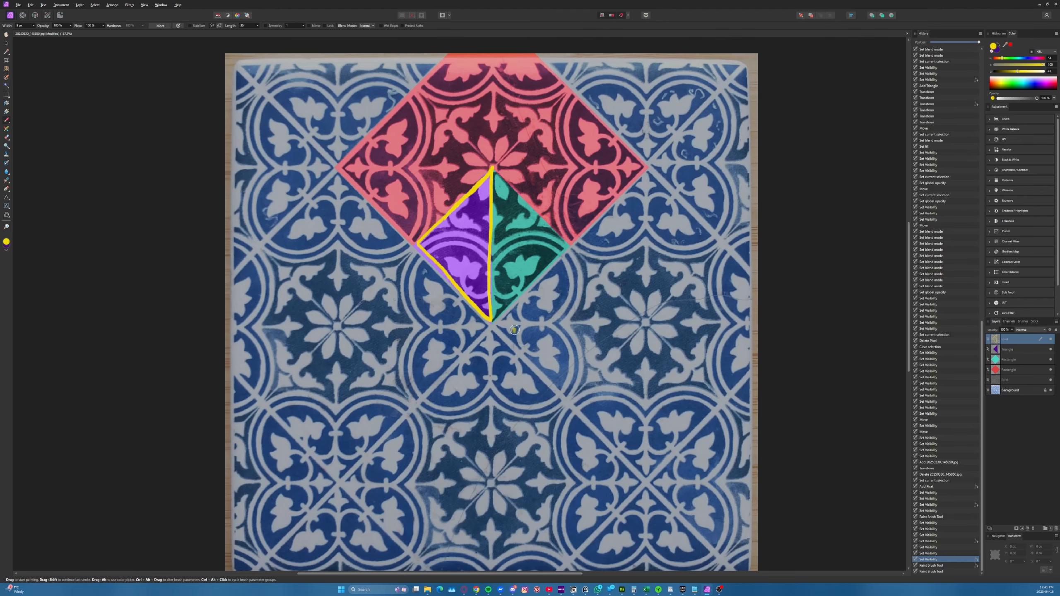
scroll(514, 322, "down", 1, "ctrl")
scroll(514, 321, "up", 1, "ctrl")
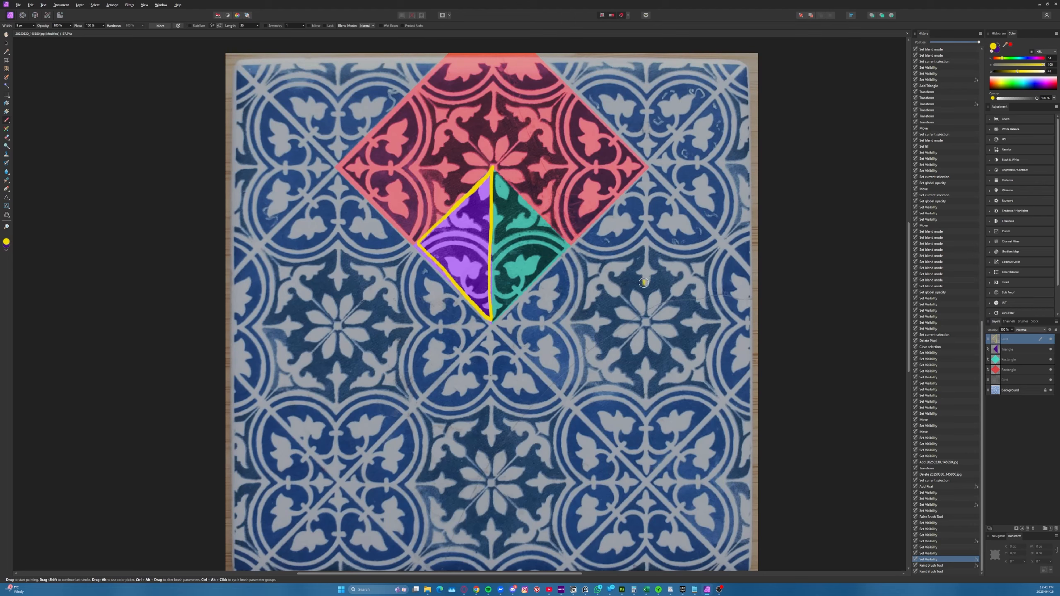
middle_click_drag(390, 232, 434, 232)
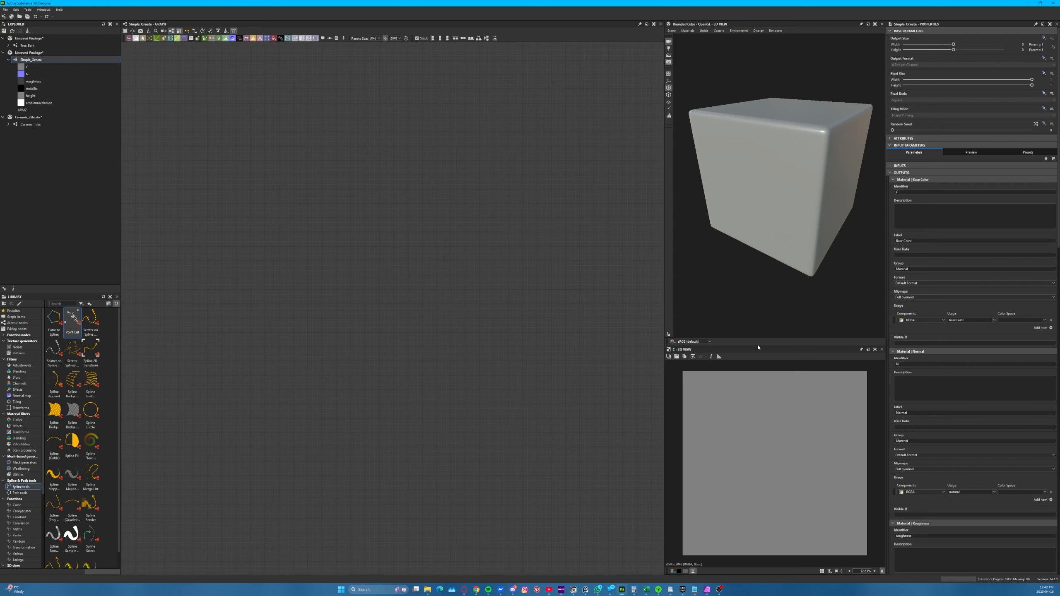
Resize the 3D and 2D views so both are wider and the 2D preview gets more height
left_click_drag(757, 346, 751, 223)
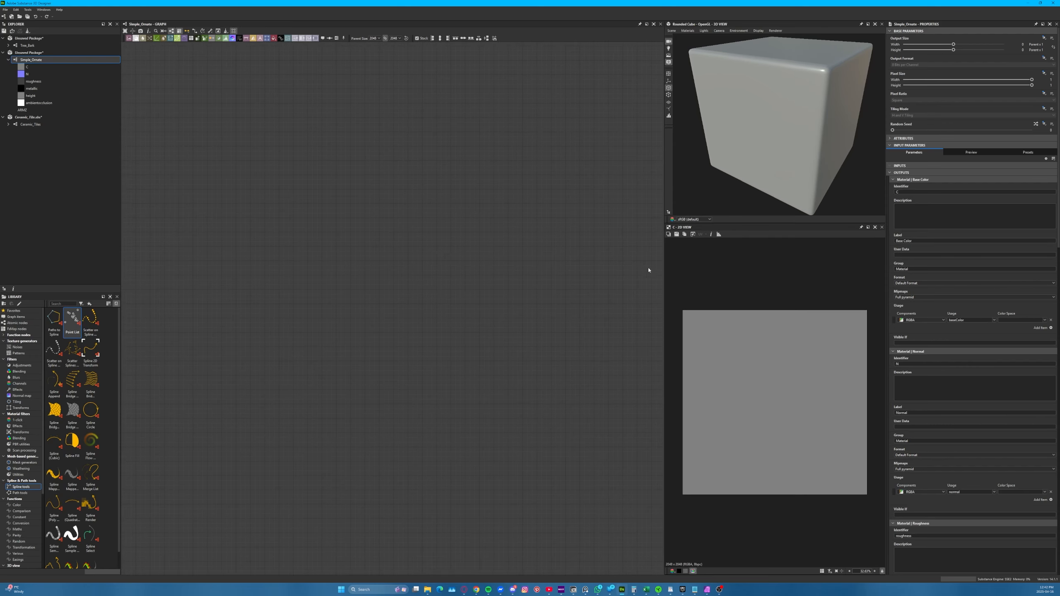
left_click_drag(664, 266, 625, 266)
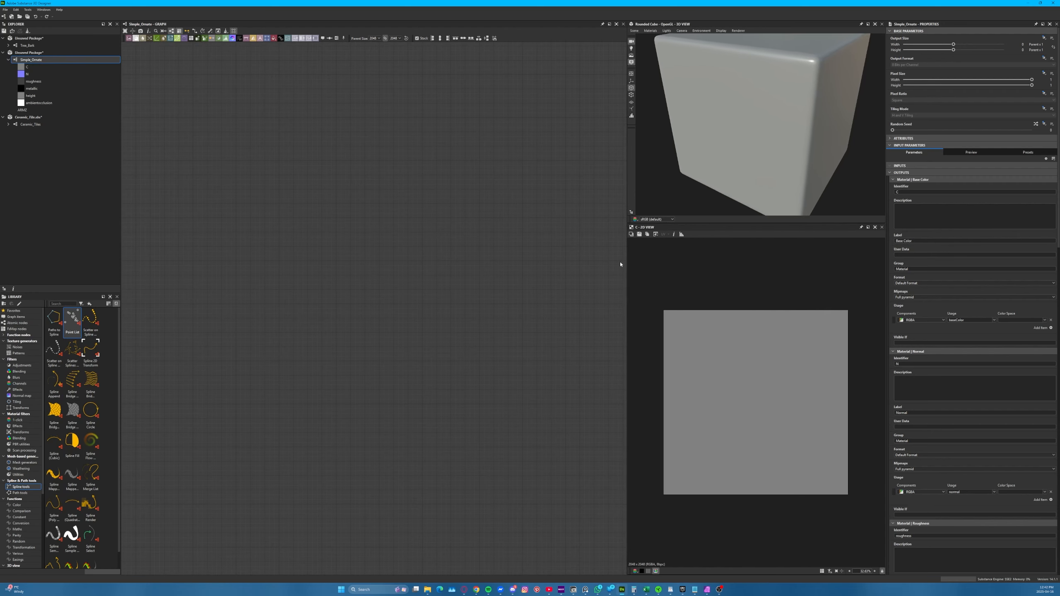
scroll(754, 146, "up", 3)
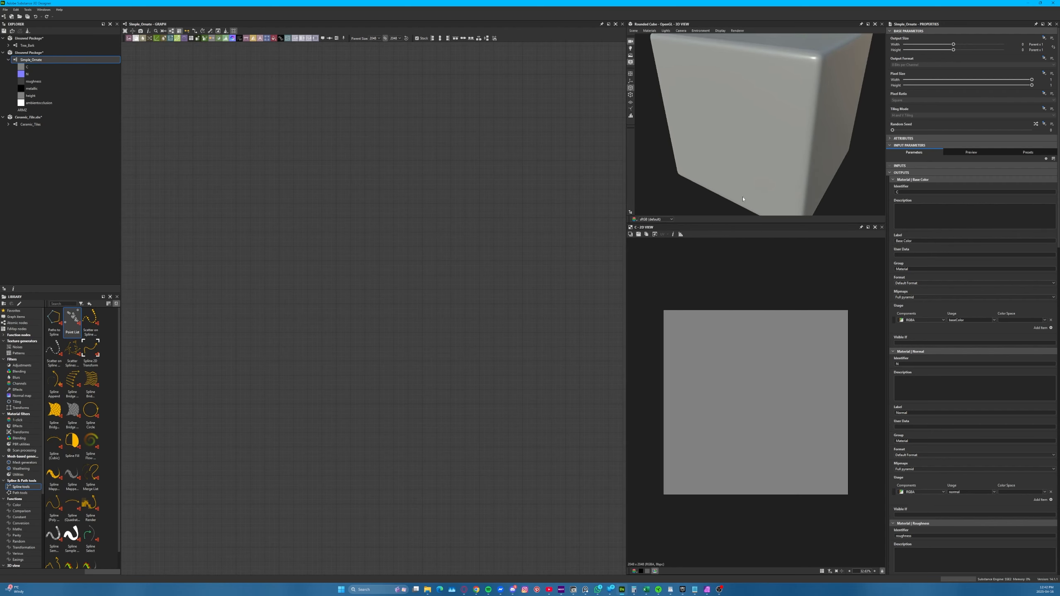
scroll(761, 403, "up", 3)
scroll(747, 400, "down", 2)
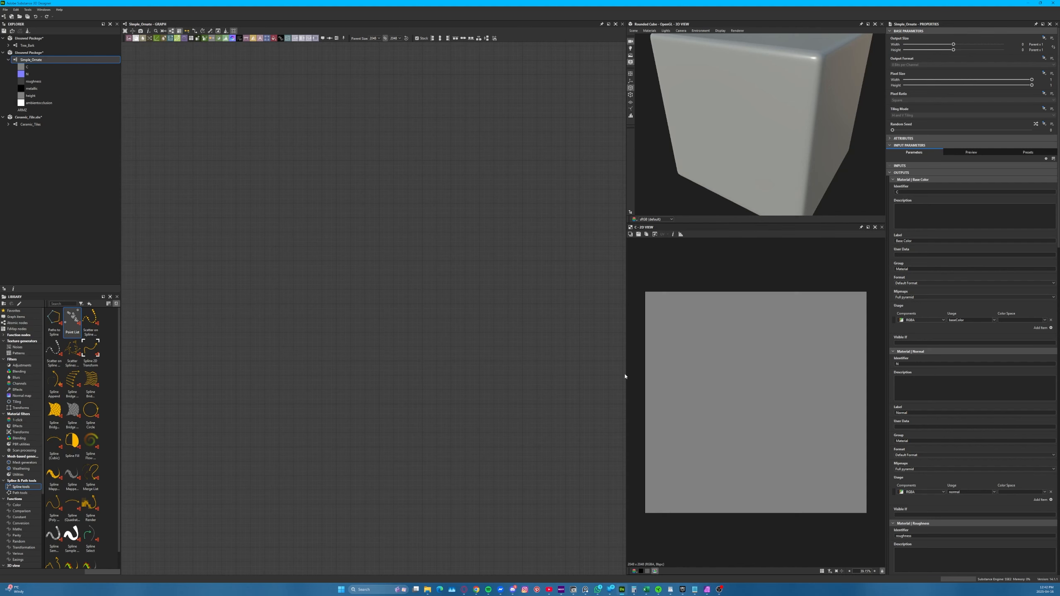
left_click_drag(626, 374, 619, 374)
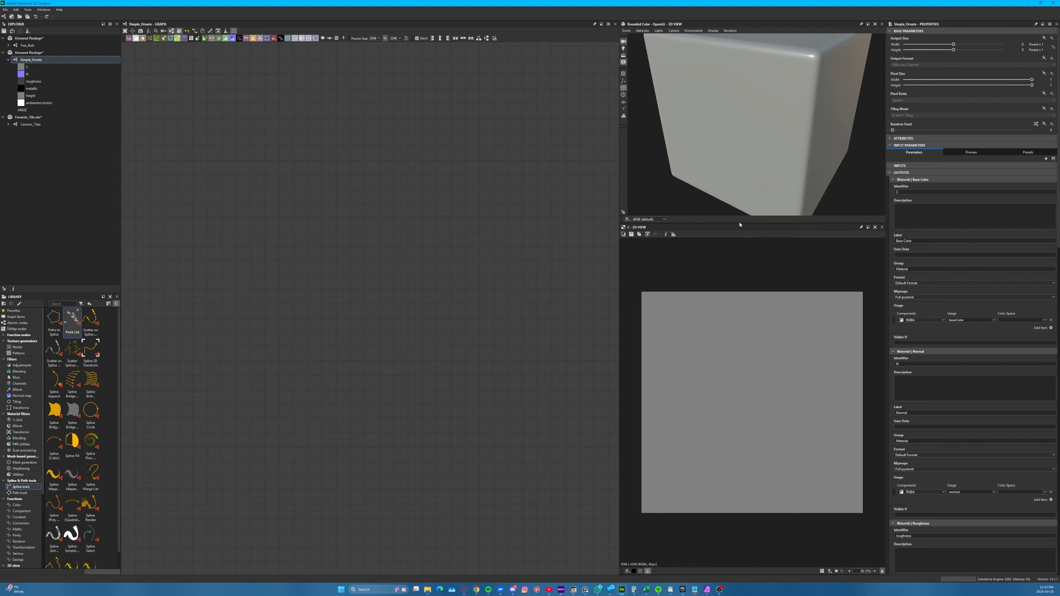
left_click_drag(740, 224, 739, 267)
Add a Shape node with the Disc pattern to the empty Simple_Ornate graph
key("space")
type("shape")
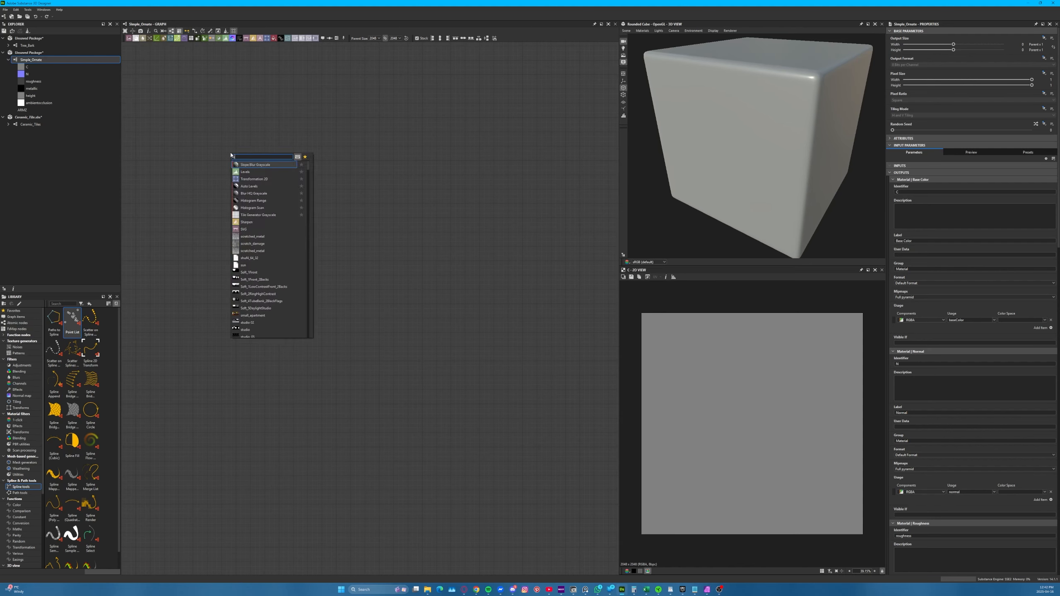
key("Return")
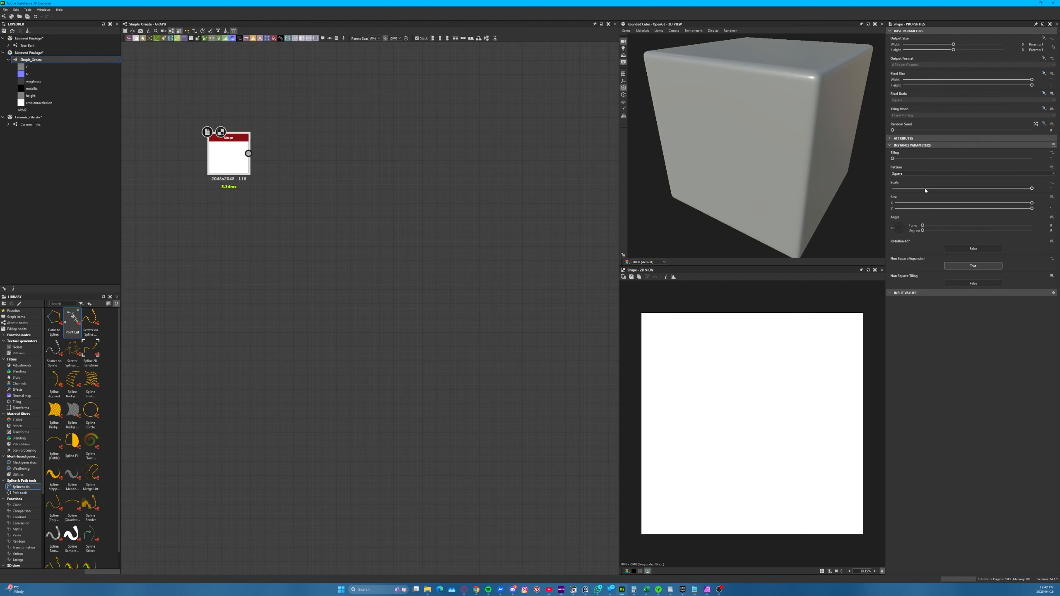
left_click(889, 173)
left_click(905, 185)
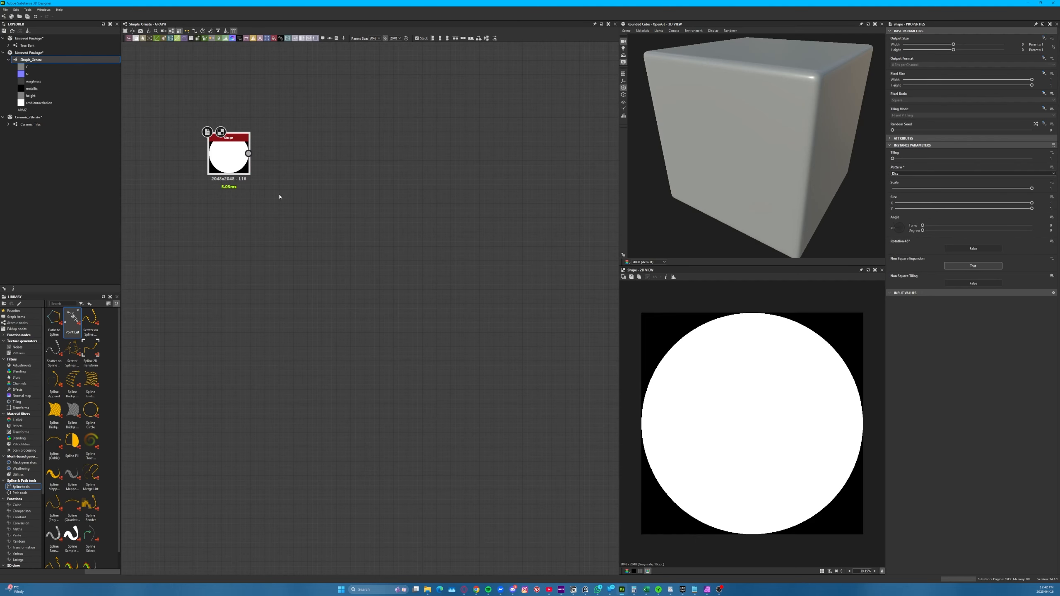
left_click_drag(231, 155, 247, 247)
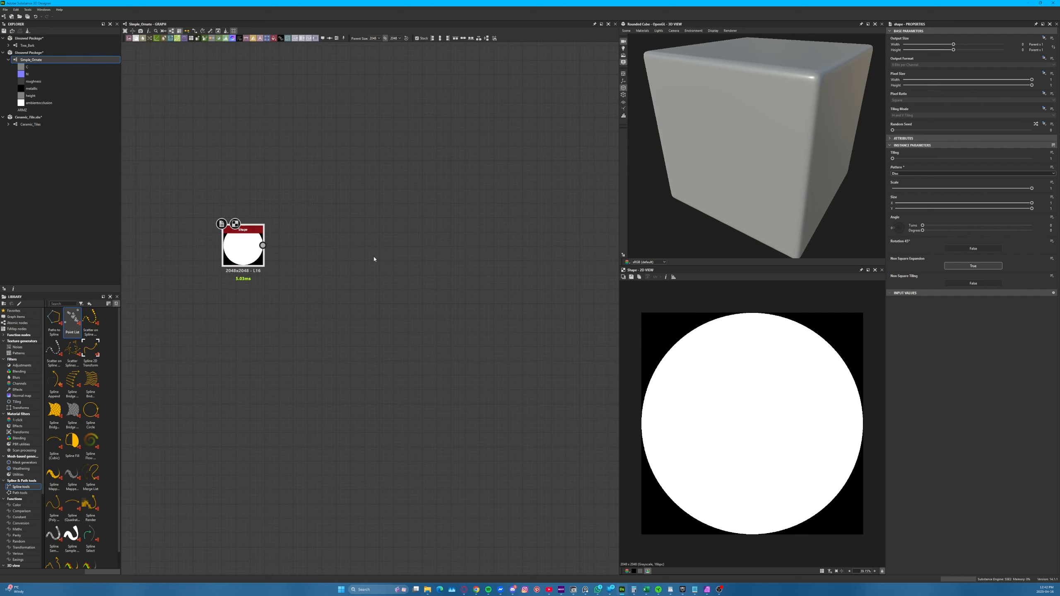
Switch to Affinity Photo, trace the tile's curved bands in yellow, undo the strokes and return to Substance 3D Designer
key("alt+Tab")
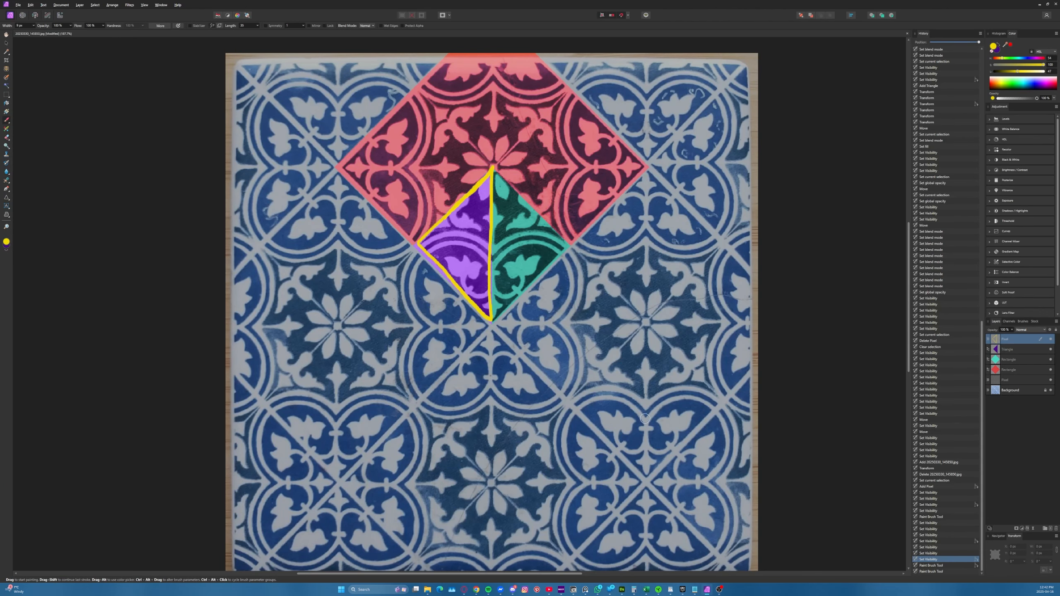
mouse_move(646, 424)
left_mouse_down()
mouse_move(603, 385)
mouse_move(559, 430)
mouse_move(576, 471)
left_mouse_up()
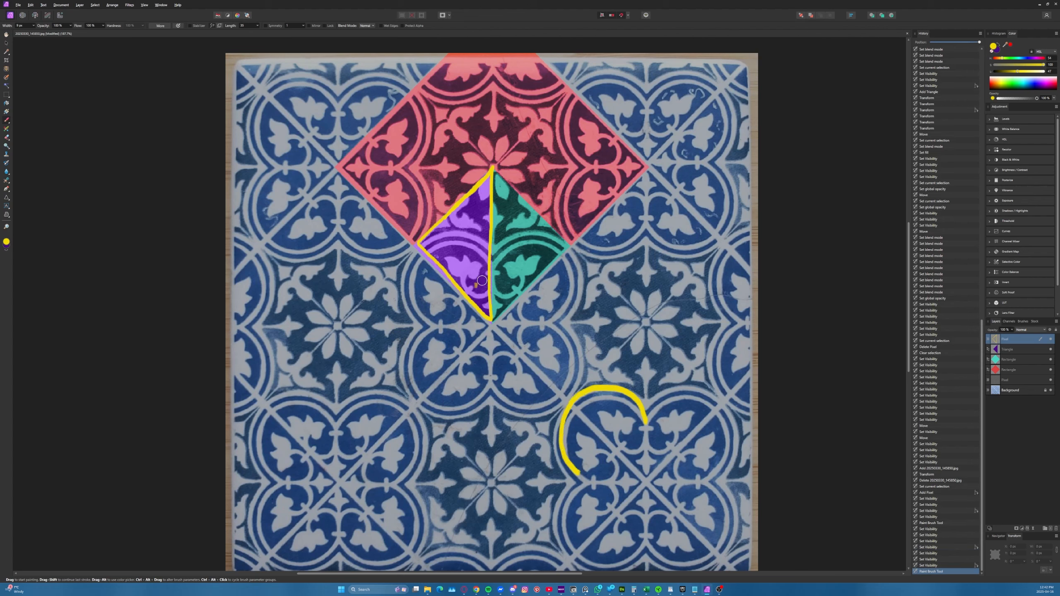
key("ctrl+z")
mouse_move(483, 252)
left_mouse_down()
mouse_move(442, 238)
mouse_move(427, 246)
left_mouse_up()
key("ctrl+z")
key("alt+Tab")
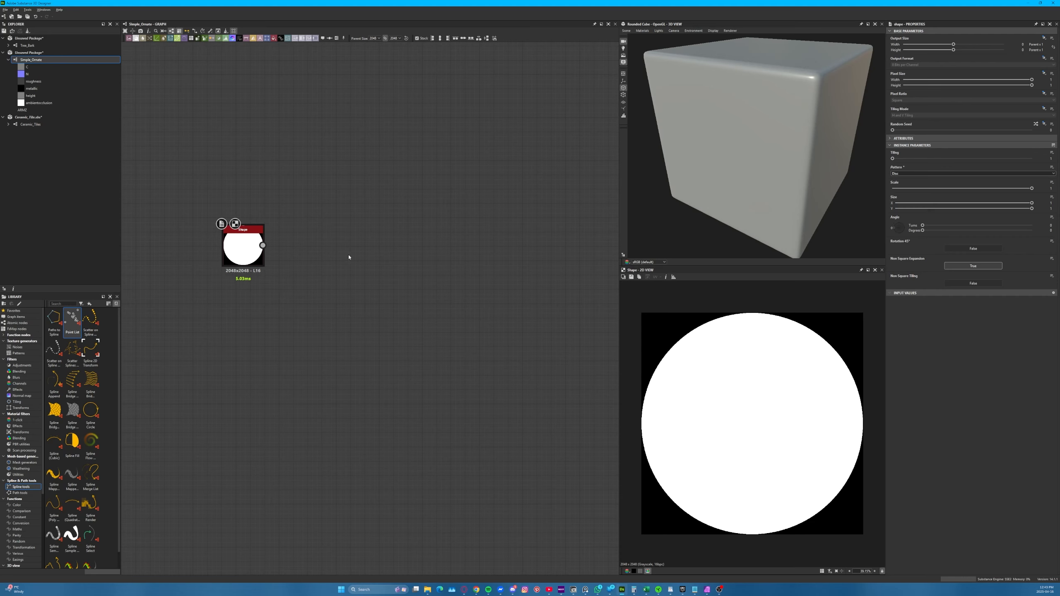
Show the tile reference behind the disc in the 2D view, browse to Ceramic Tile_sq without loading it, and hide the background image
left_click(241, 246)
left_click_drag(241, 246, 241, 255)
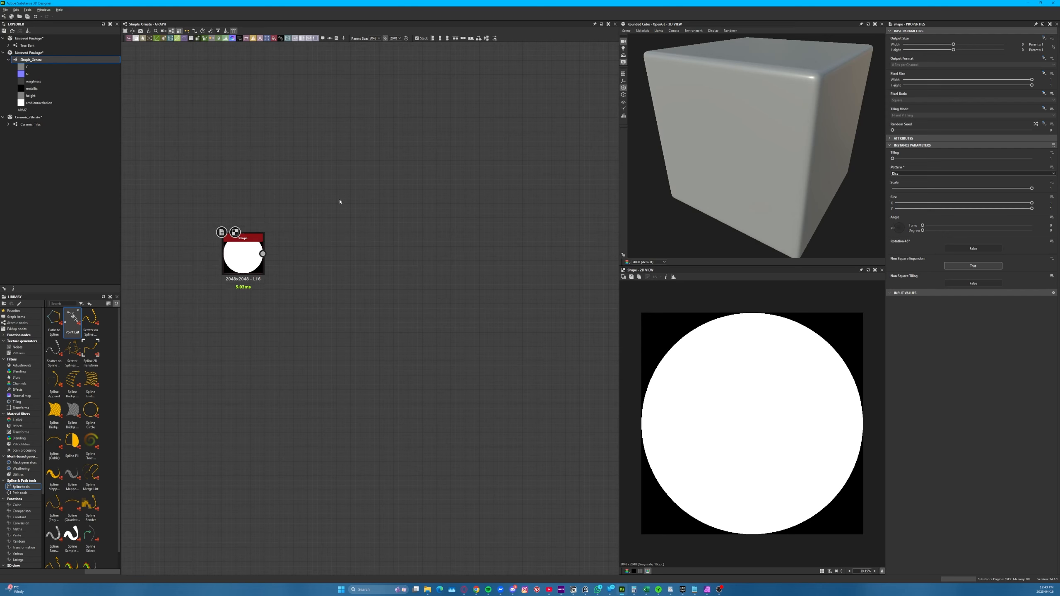
left_click(623, 277)
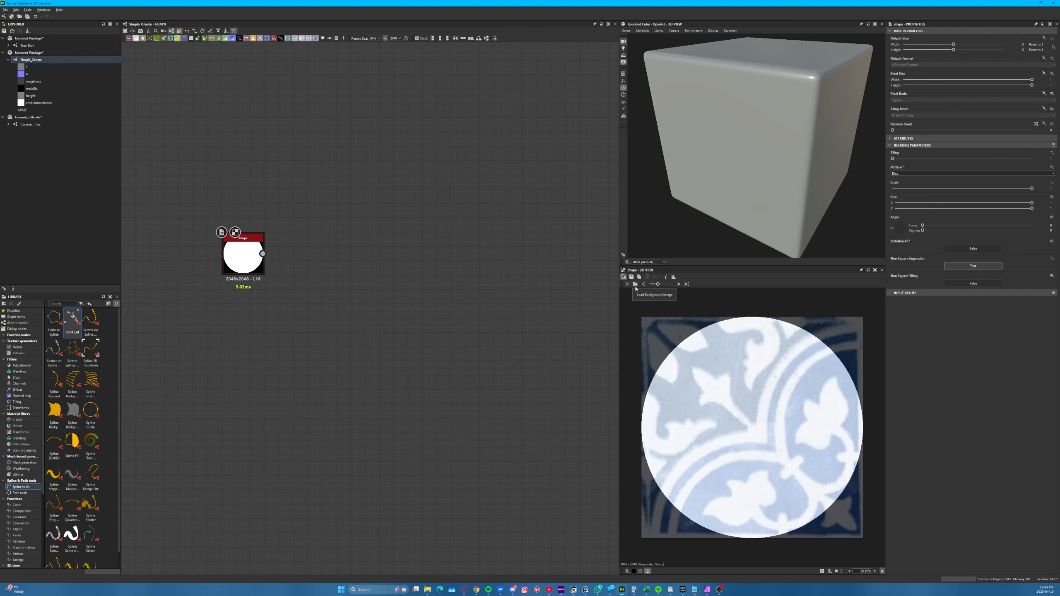
left_click(635, 284)
left_click(284, 210)
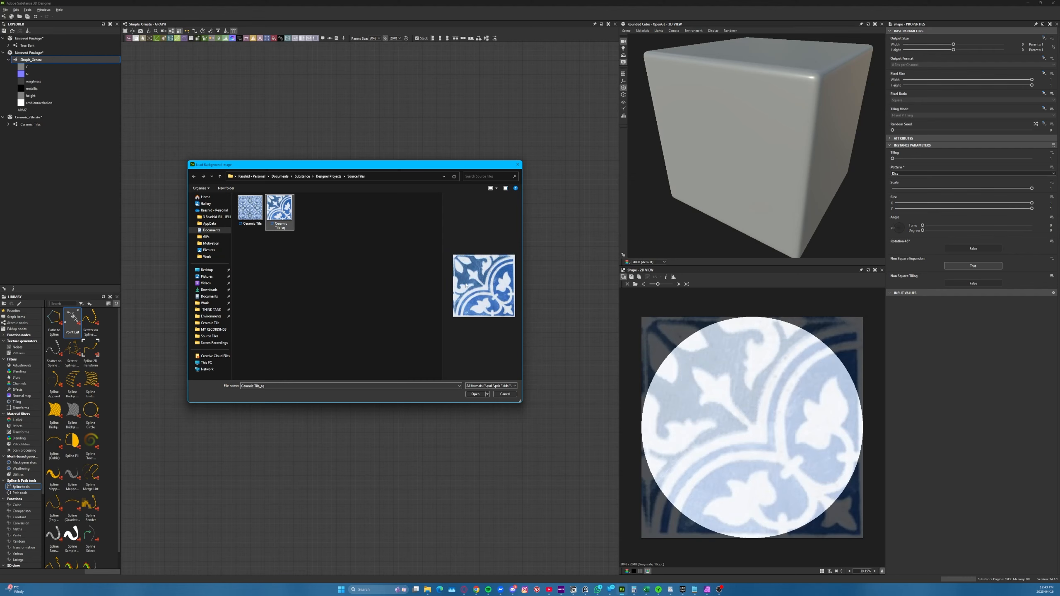
left_click(505, 394)
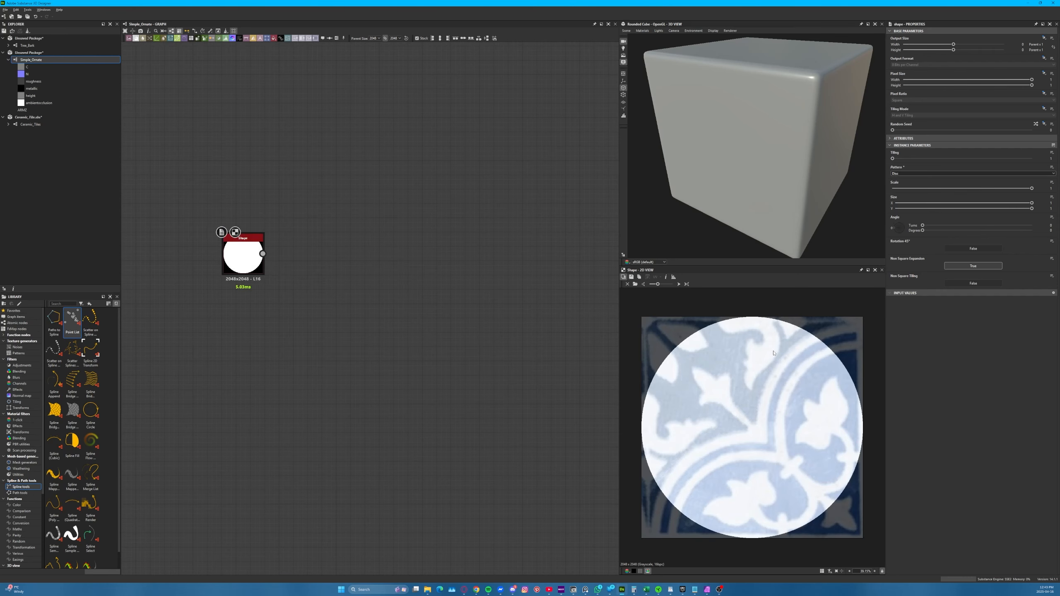
mouse_move(658, 287)
left_mouse_down()
mouse_move(672, 287)
mouse_move(657, 288)
left_mouse_up()
left_click(623, 277)
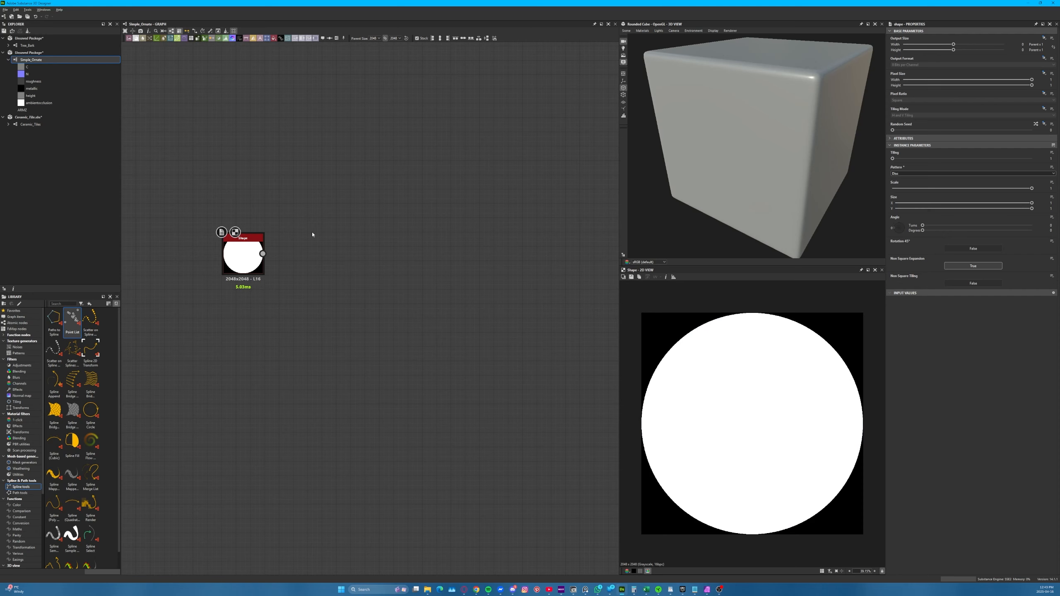
Change the Shape node's pattern to Paraboloid
left_click_drag(243, 253, 232, 240)
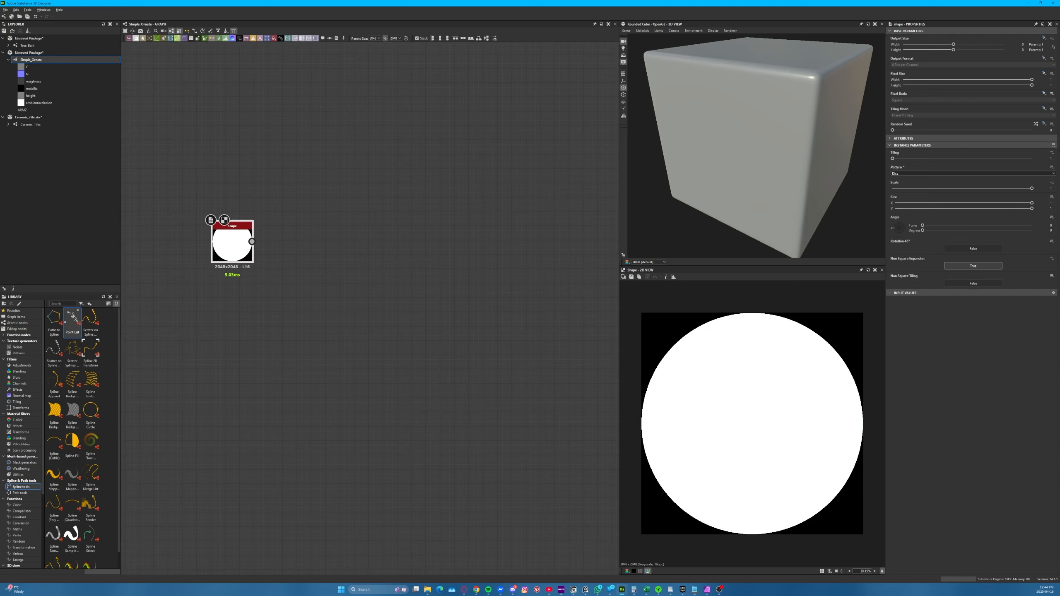
left_click(936, 174)
left_click(912, 192)
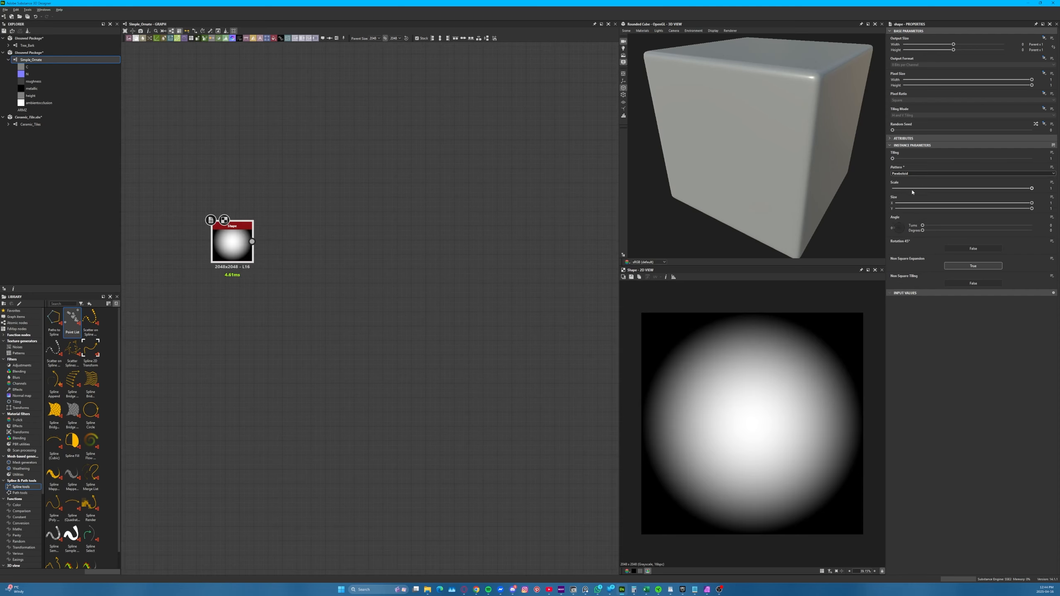
Connect a Histogram Scan node to the paraboloid shape and set its position to about 0.82
left_click_drag(253, 242, 338, 232)
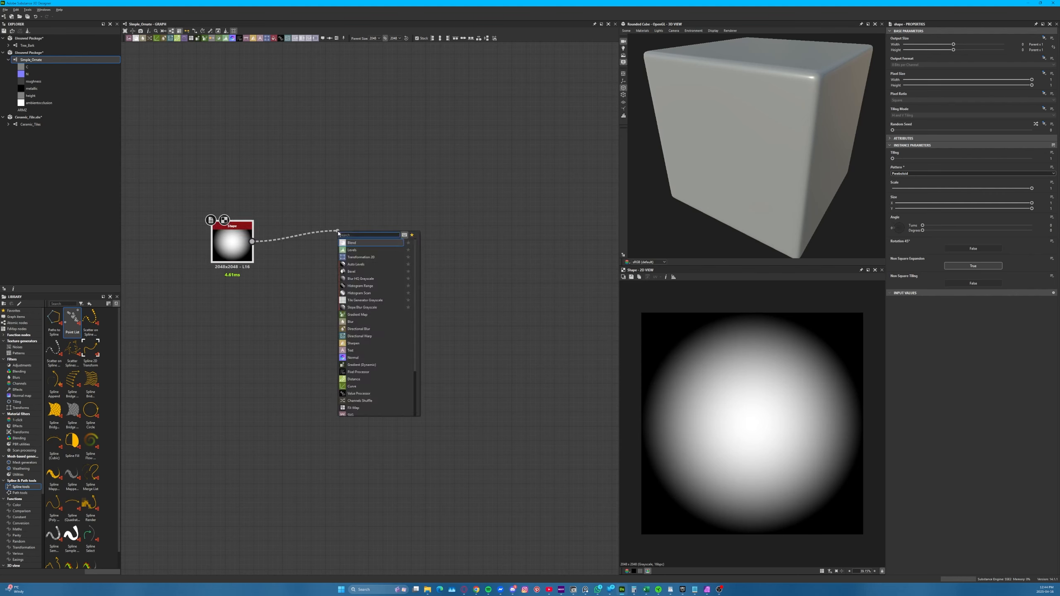
type("scan")
key("Return")
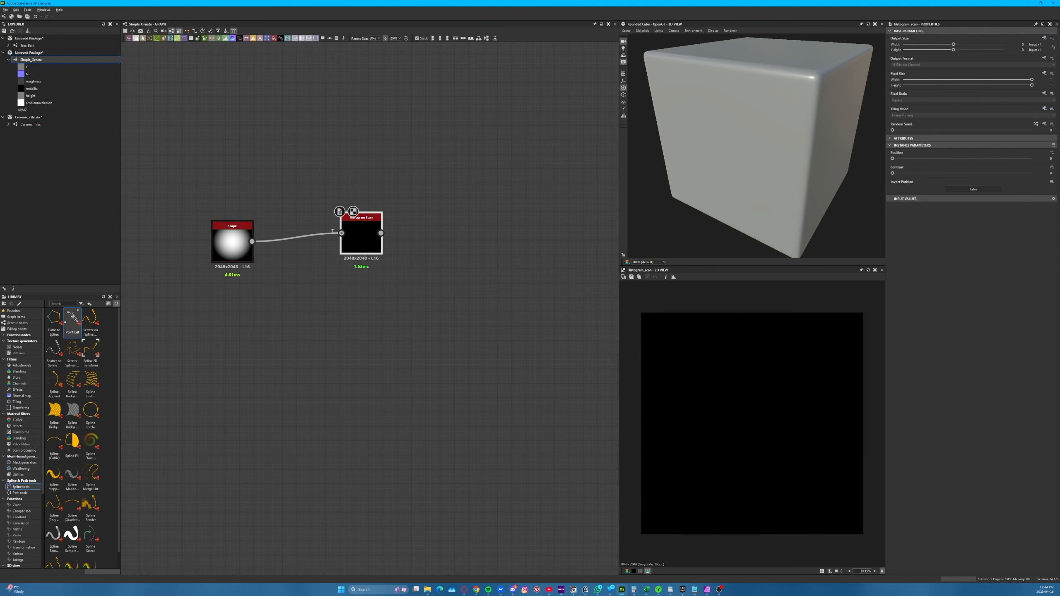
left_click_drag(924, 158, 1007, 154)
left_click_drag(338, 239, 220, 260)
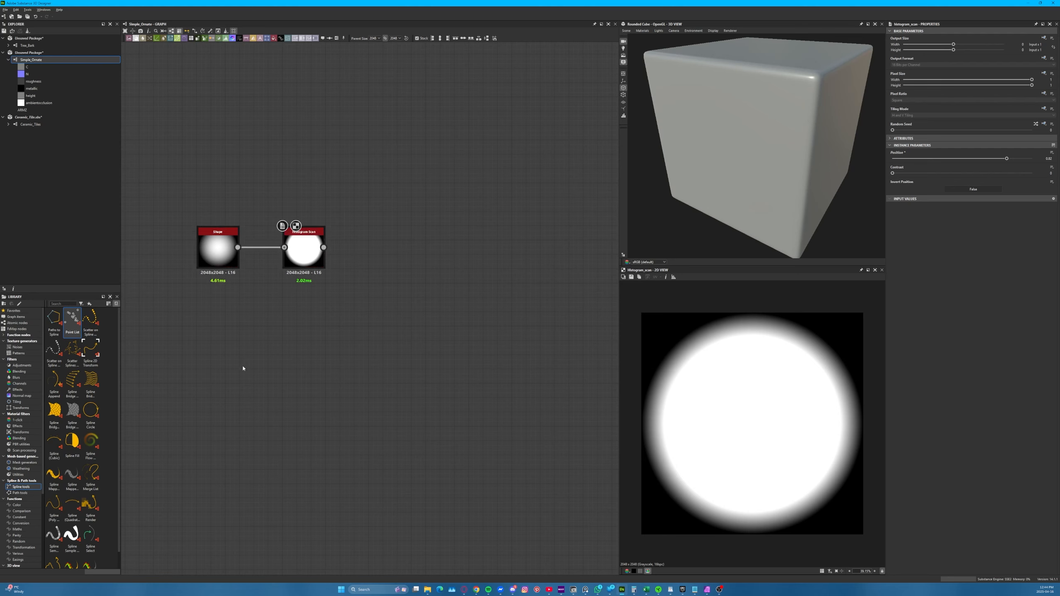
Try a Gradient Radial node below the Shape node as an alternative circle source, and delete it
key("space")
type("gradien")
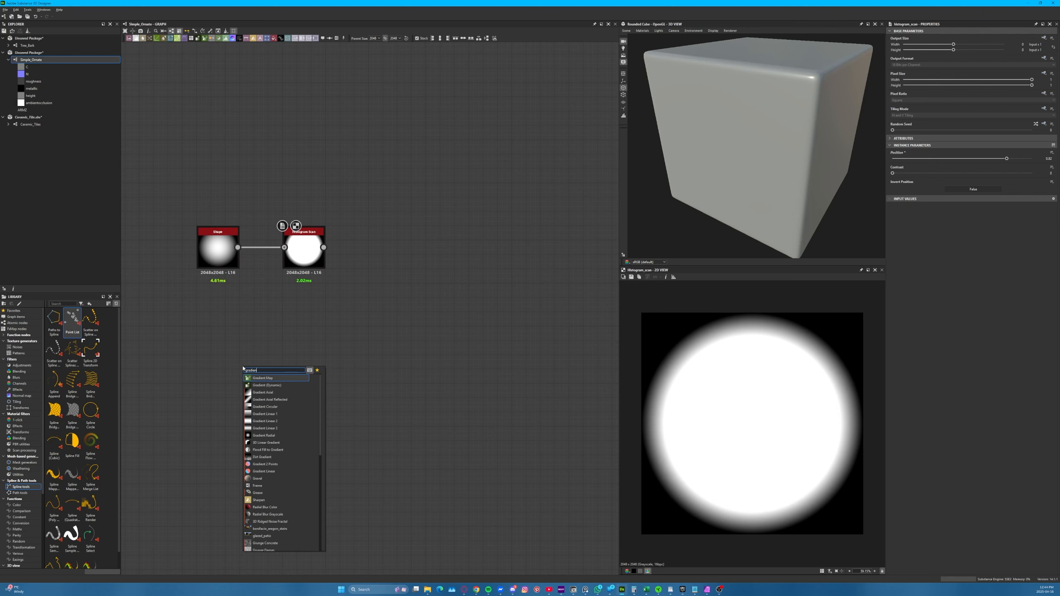
left_click(264, 436)
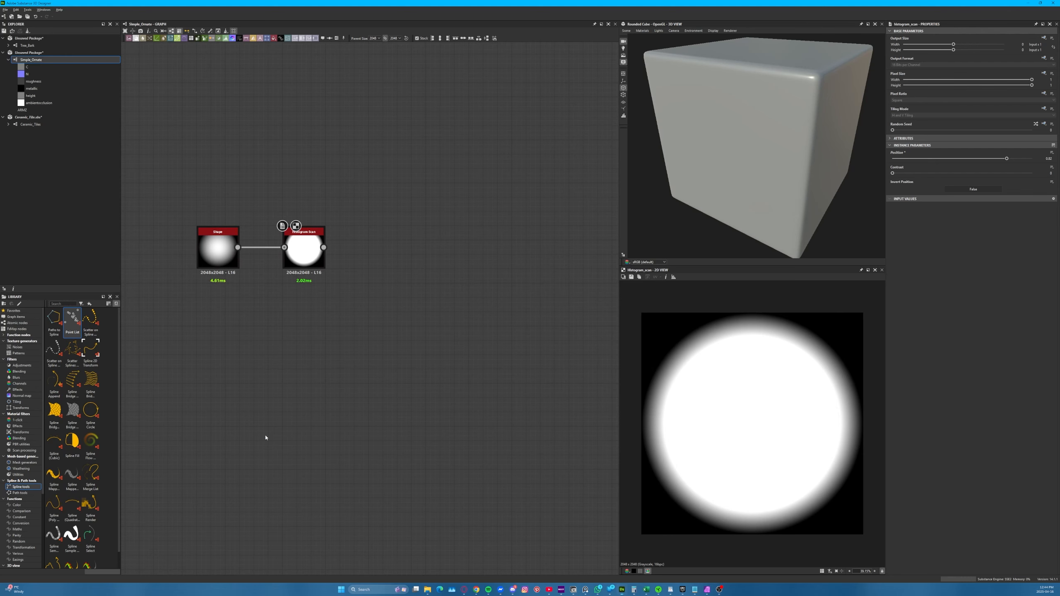
left_click_drag(231, 359, 218, 313)
scroll(215, 334, "up", 5)
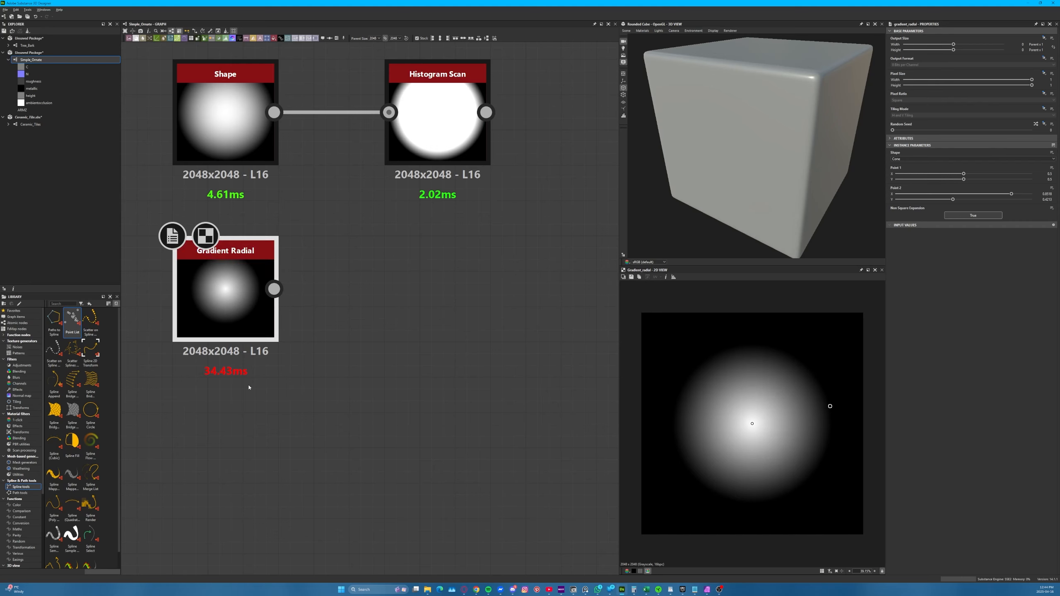
left_click_drag(247, 384, 195, 359)
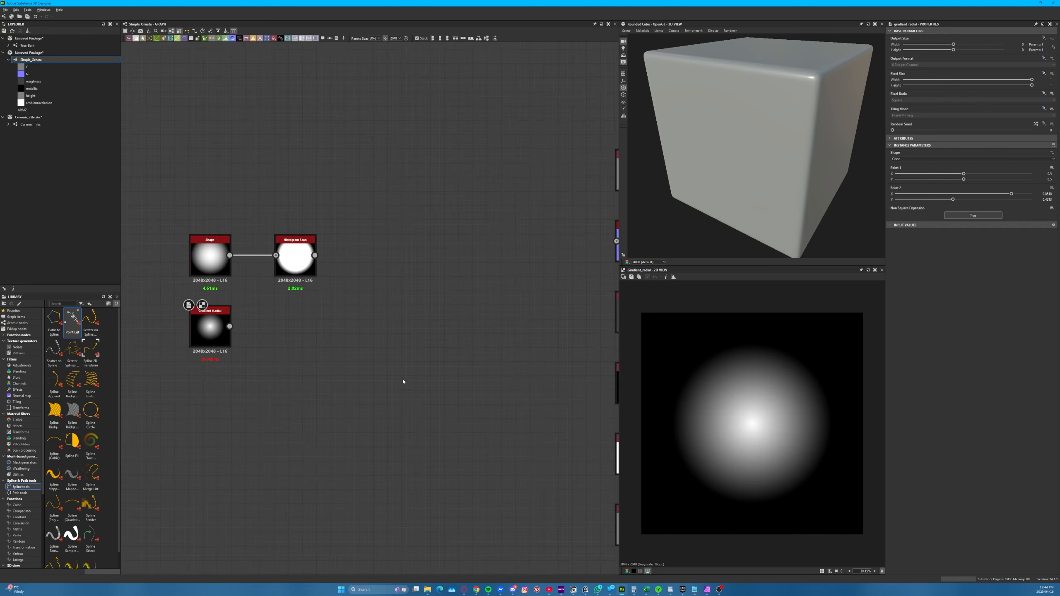
scroll(213, 324, "up", 3)
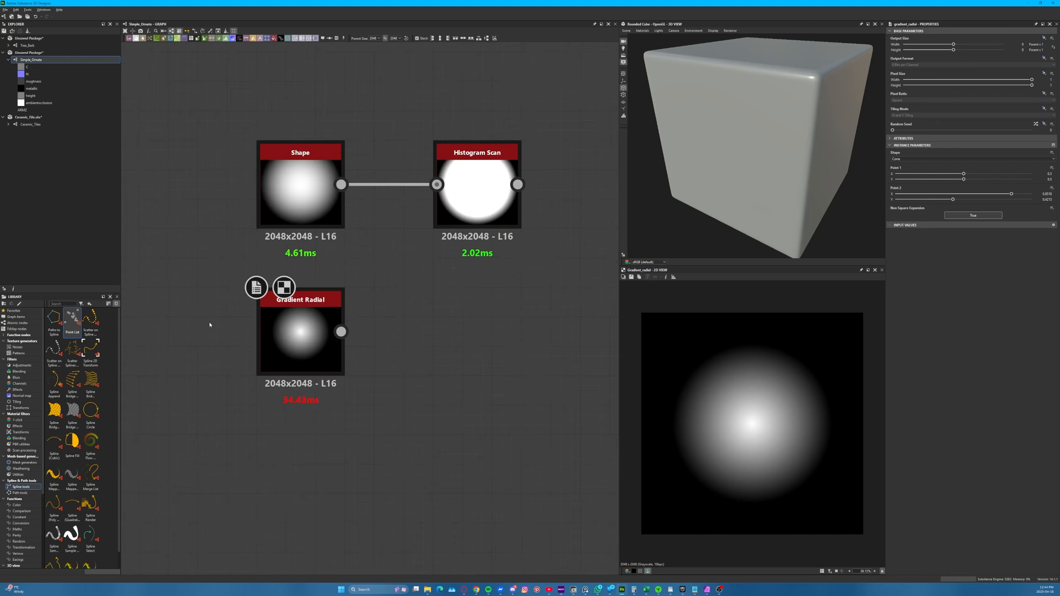
left_click(274, 341)
key("Delete")
Move the Histogram Scan node closer to the Shape node
scroll(279, 371, "down", 2)
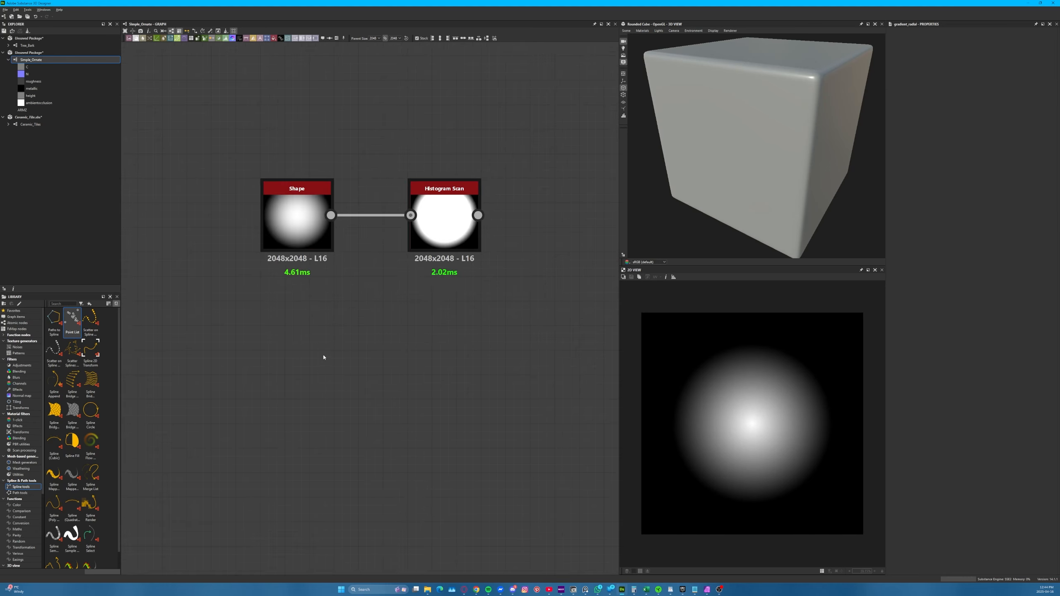
middle_click_drag(322, 358, 251, 386)
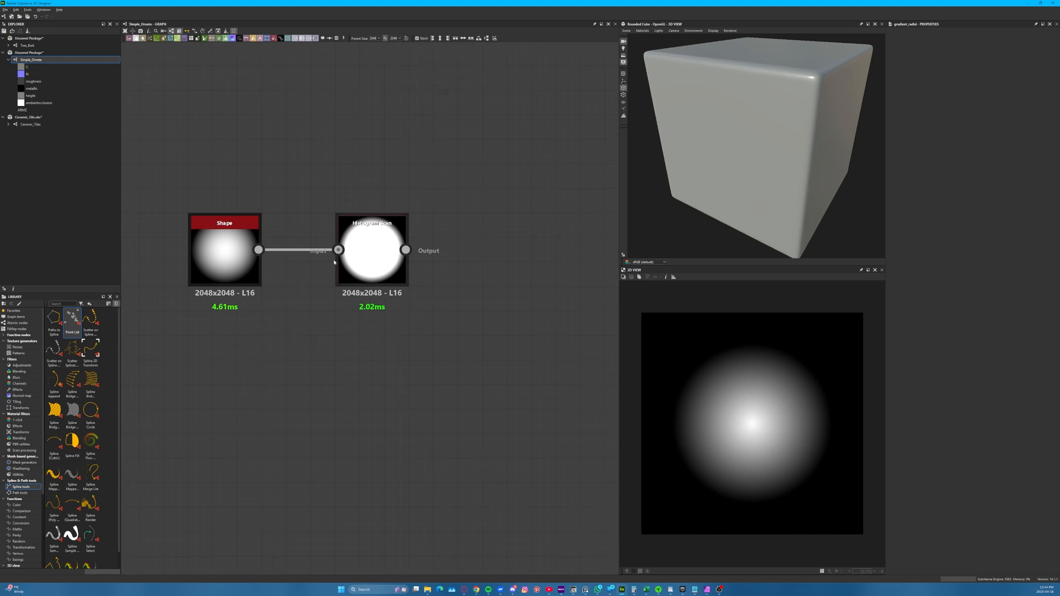
left_click_drag(355, 262, 326, 283)
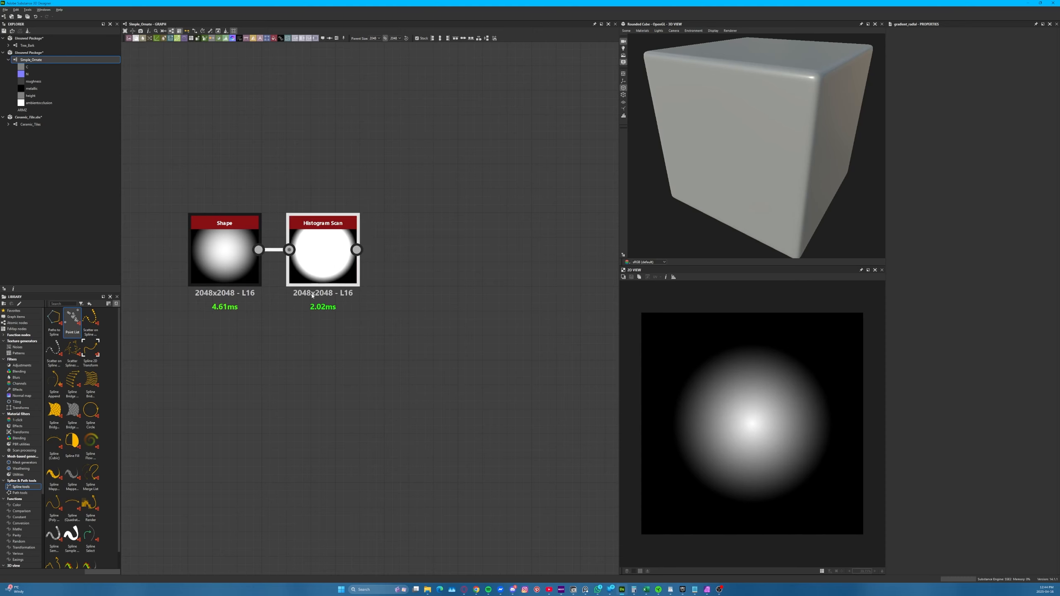
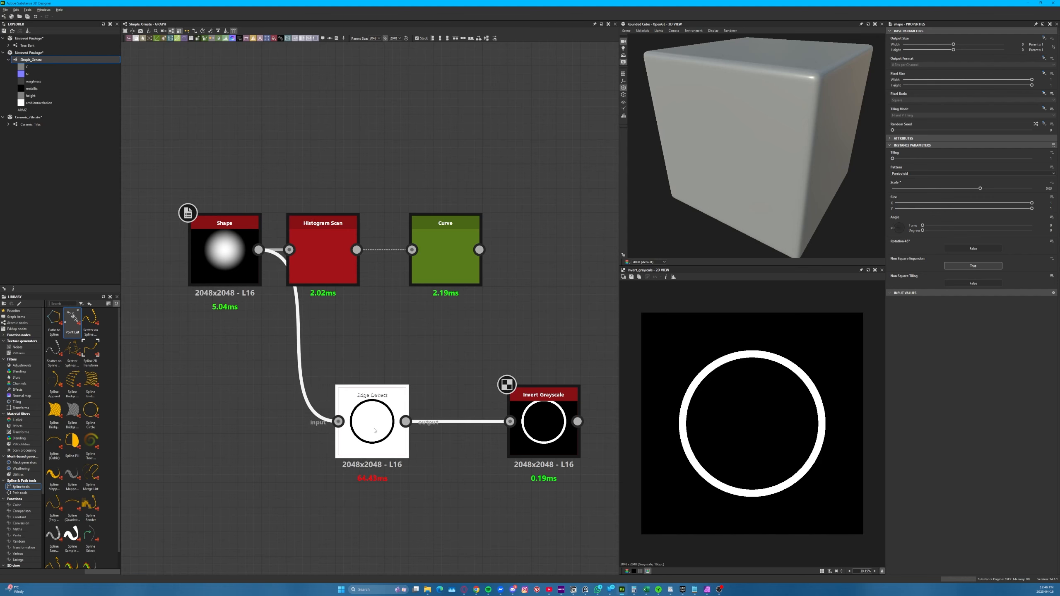
Undo the Shape scale change and the Invert Grayscale addition, and delete the Edge Detect node
left_click(373, 430)
left_click(485, 370)
key("ctrl+z")
key("ctrl+z")
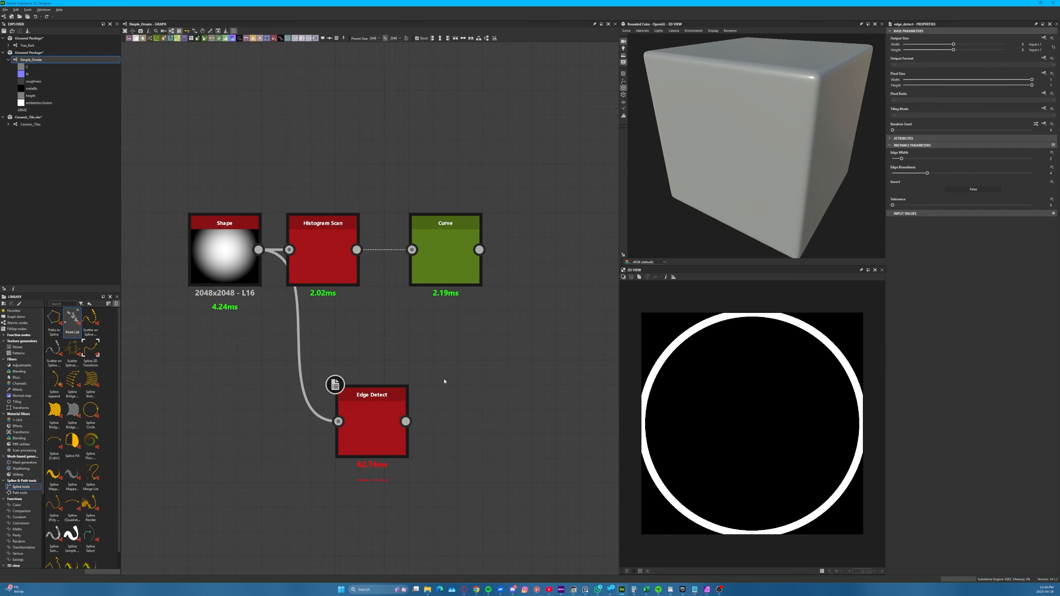
left_click_drag(443, 380, 343, 473)
key("Delete")
Narrow the Curve node's band by moving both points of its right edge to 0.47, and check the ring against the reference overlay
double_click(461, 250)
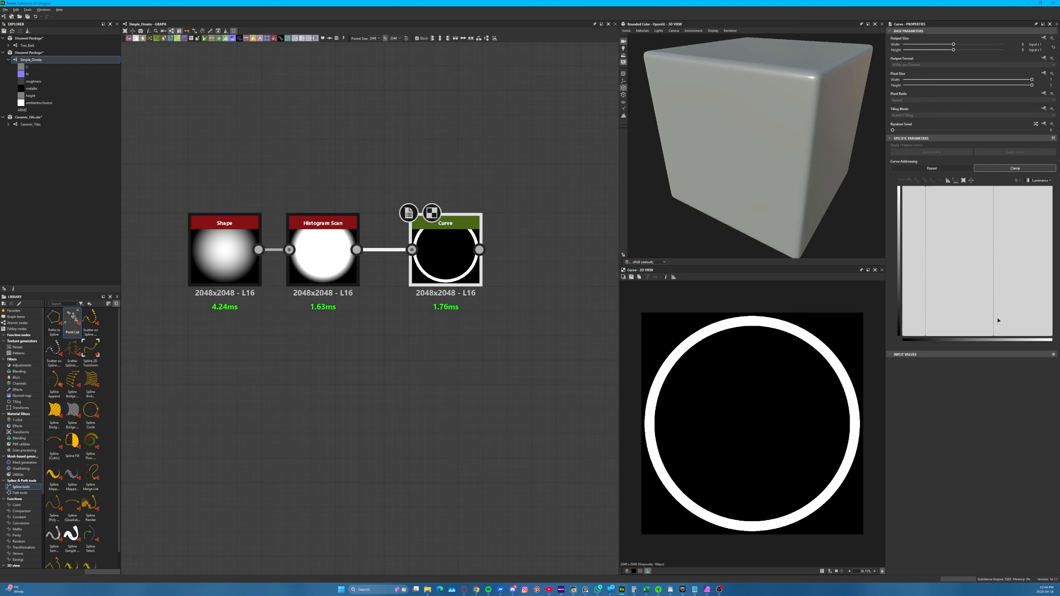
left_click_drag(1010, 333, 979, 337)
left_click_drag(925, 187, 925, 202)
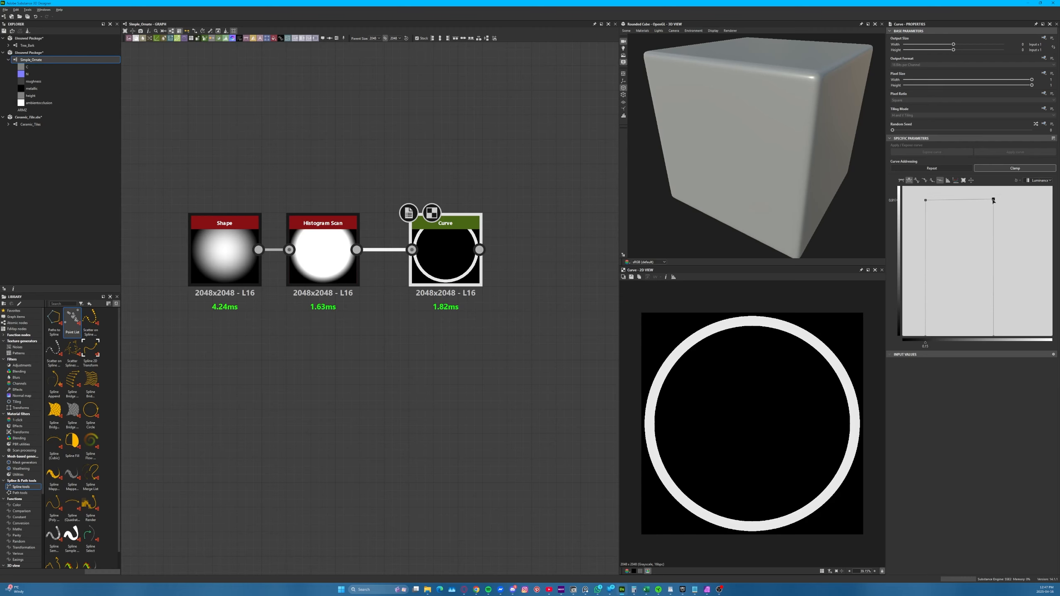
mouse_move(993, 200)
left_mouse_down()
mouse_move(961, 200)
mouse_move(972, 200)
left_mouse_up()
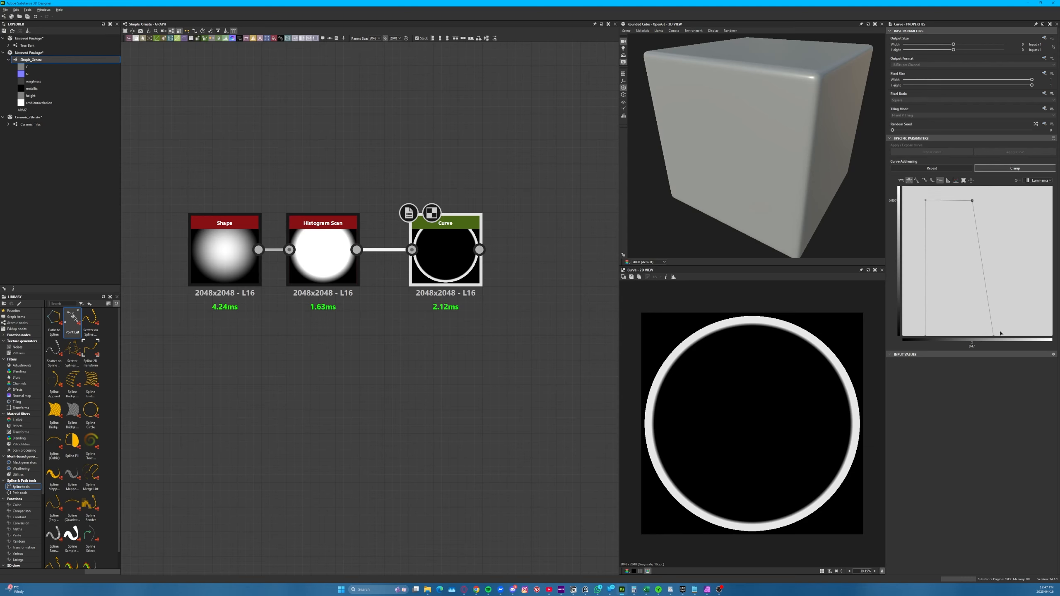
left_click_drag(993, 335, 972, 335)
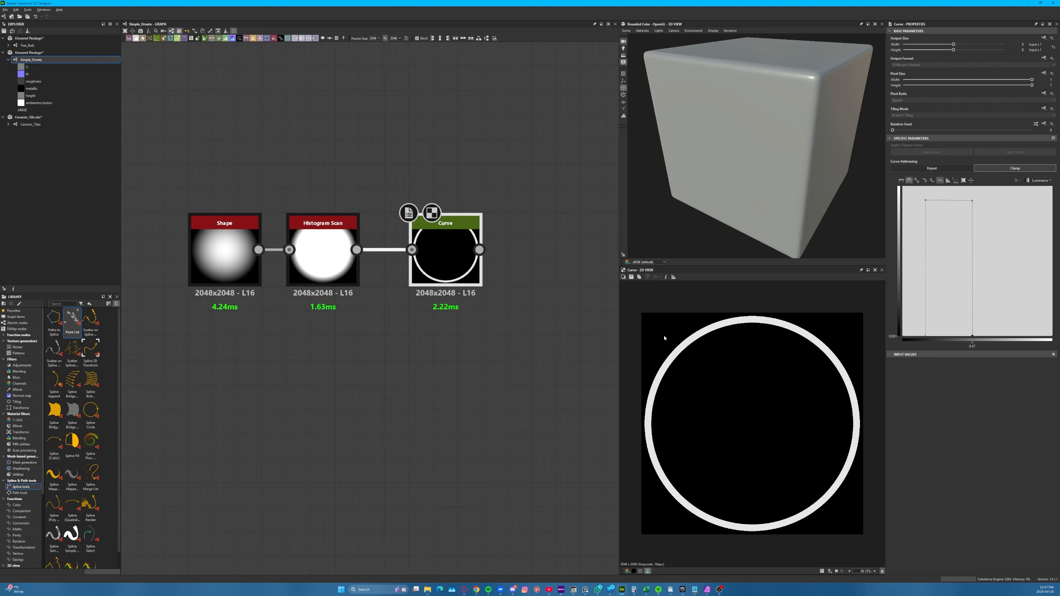
left_click(624, 277)
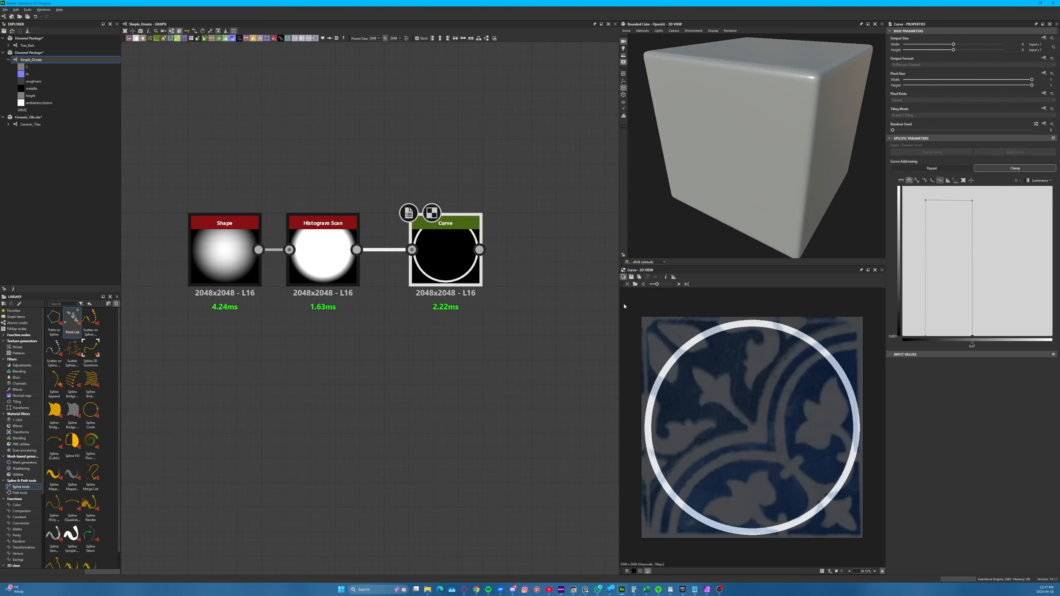
left_click(623, 277)
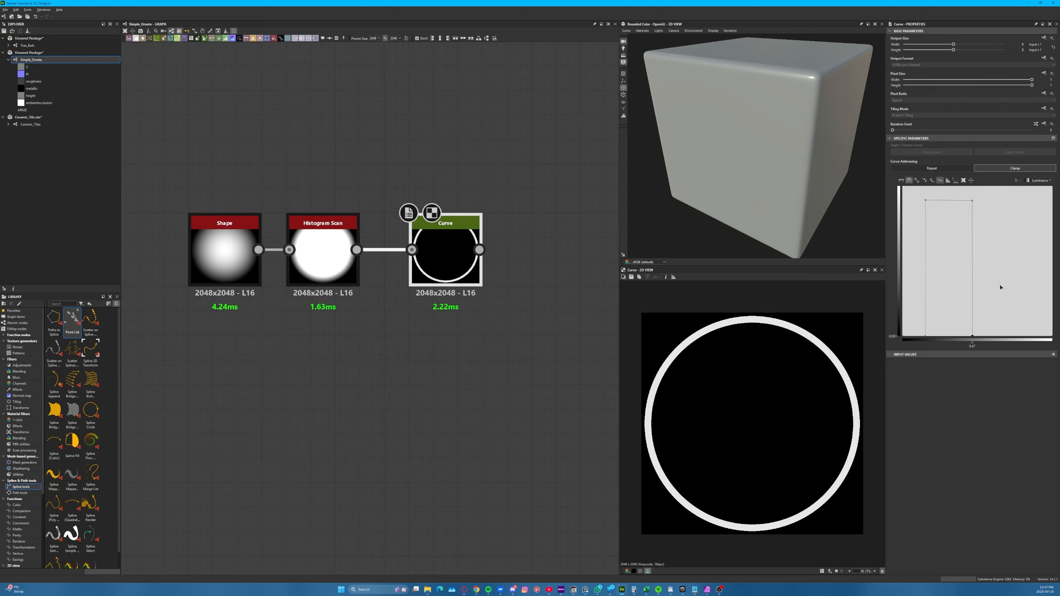
Add a second band to the Curve node with straight segments, placing a linear base point at 0.63 for a sharp left edge
left_click_drag(991, 337, 1029, 324)
left_click_drag(1035, 282, 987, 336)
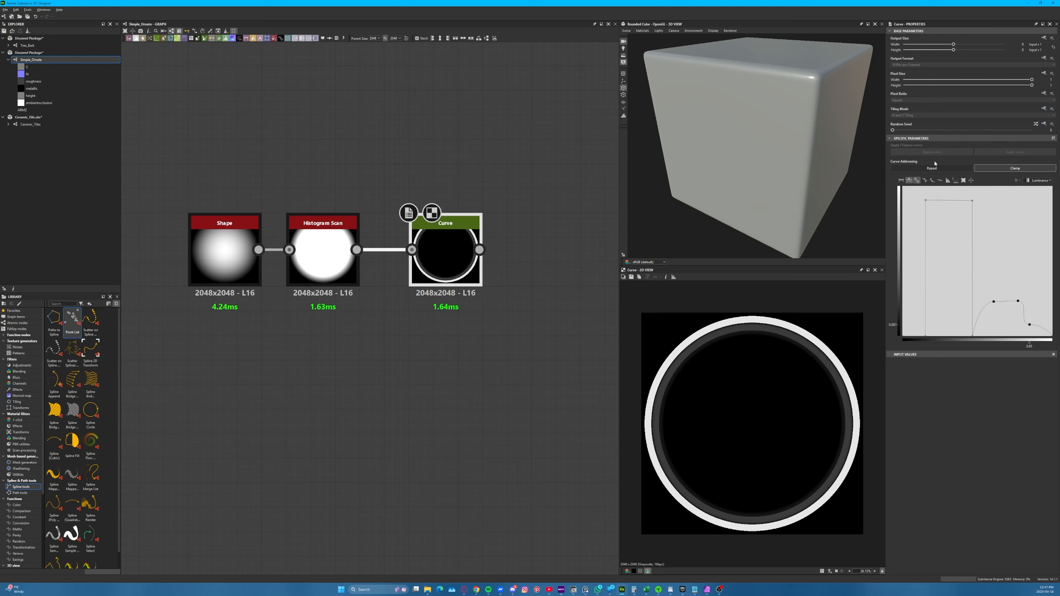
left_click(939, 180)
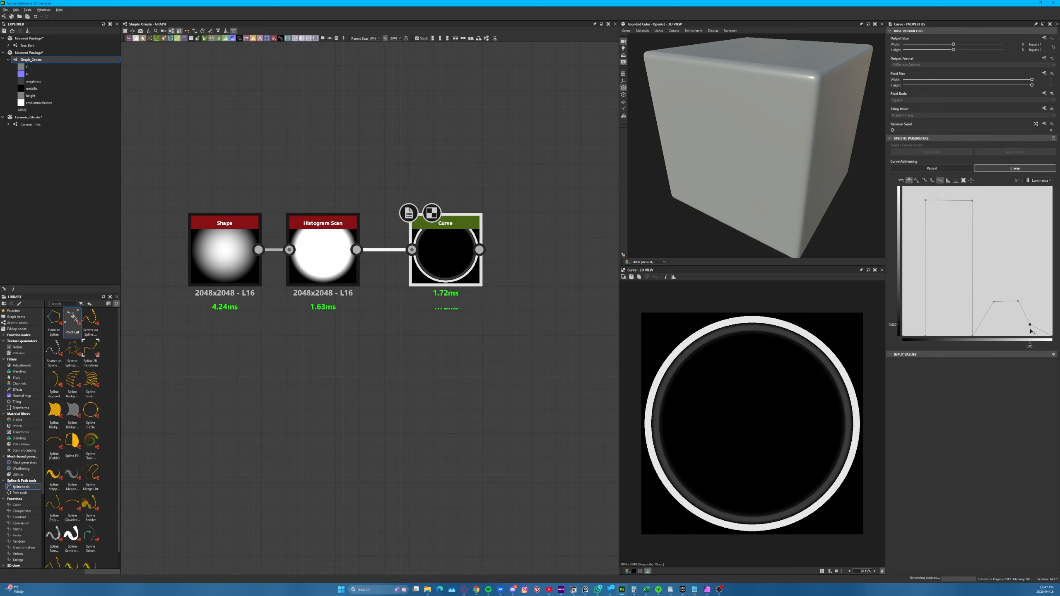
left_click_drag(1029, 328, 1020, 219)
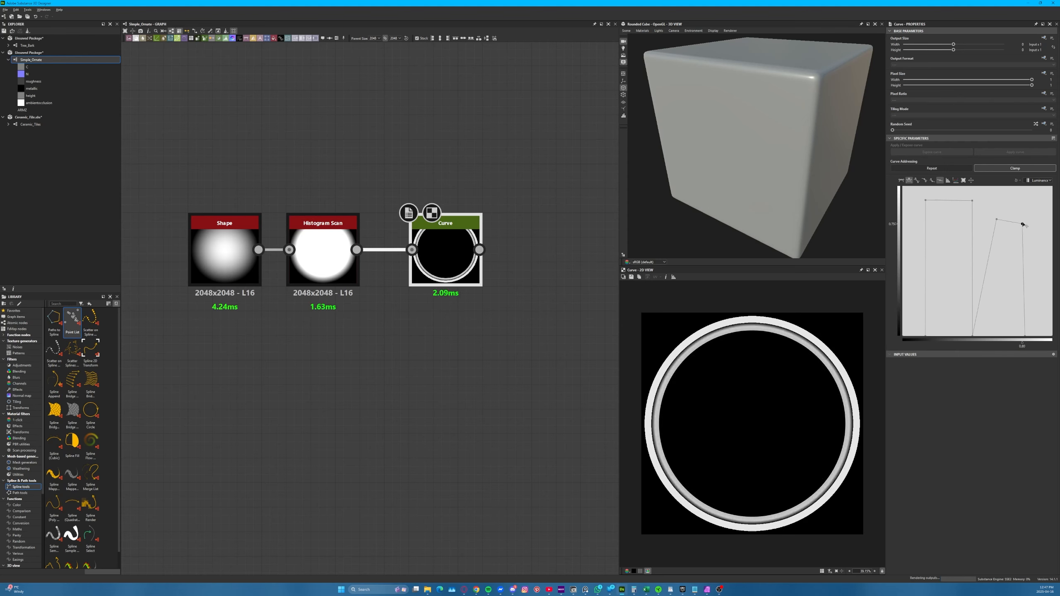
left_click(992, 243)
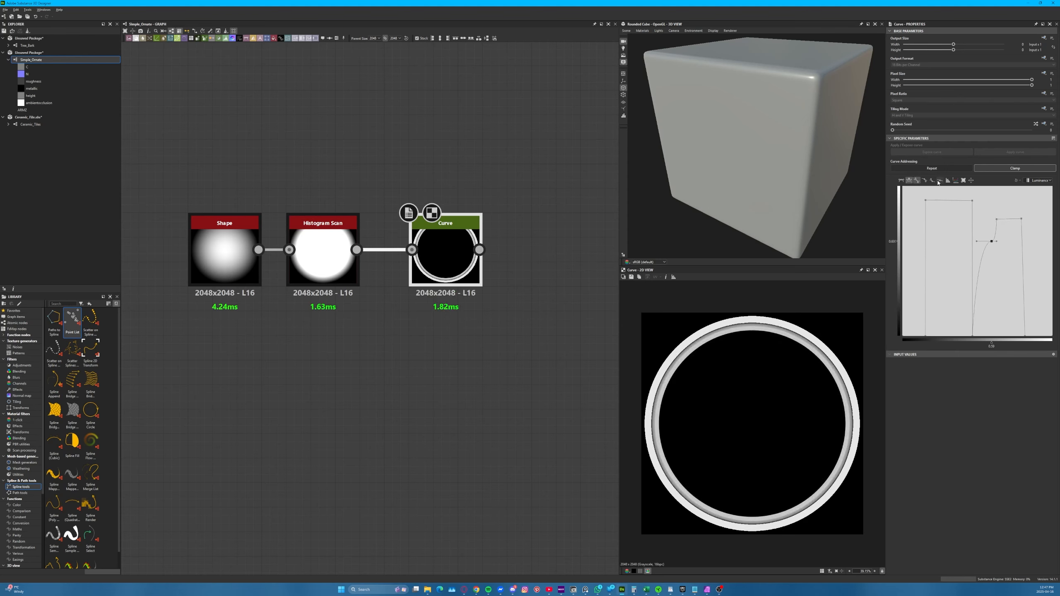
left_click(939, 181)
left_click_drag(992, 241, 1000, 386)
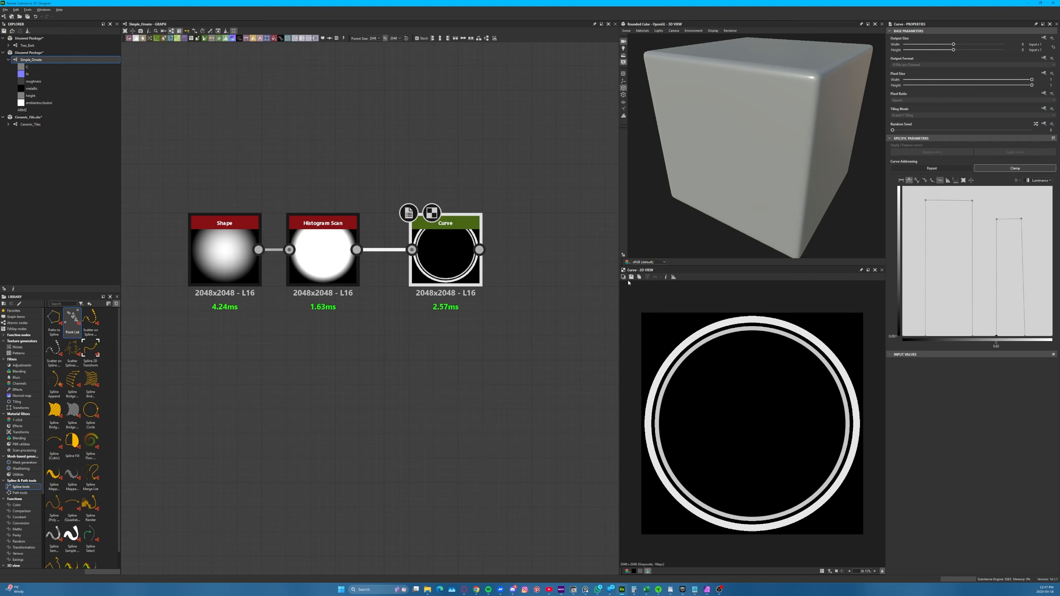
Overlay the tile reference and widen the curve's second band by moving its right edge to 0.90
left_click(623, 277)
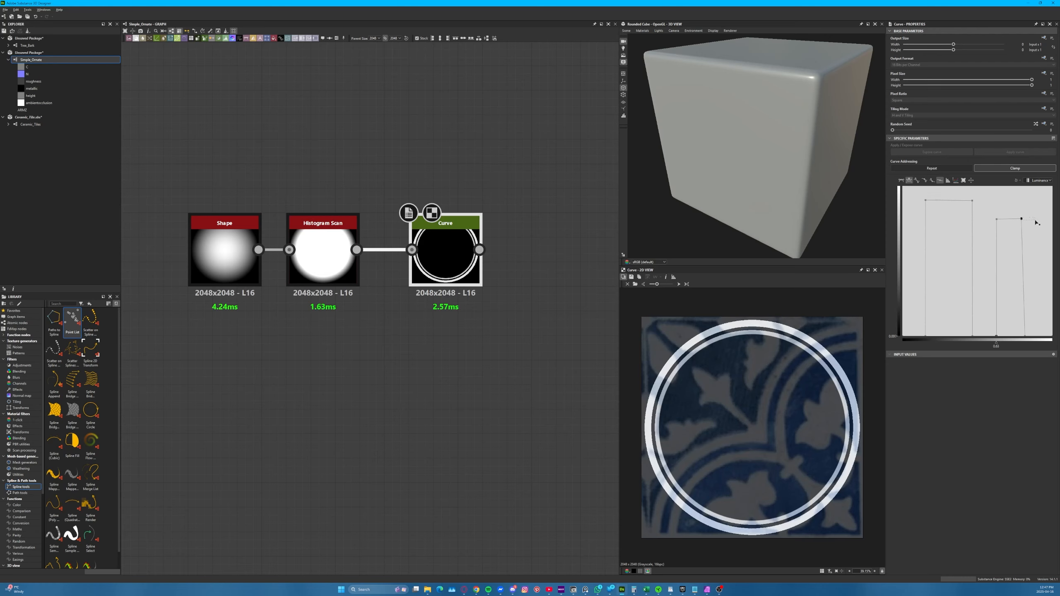
left_click_drag(1027, 339, 1035, 327)
left_click_drag(1021, 220, 1037, 219)
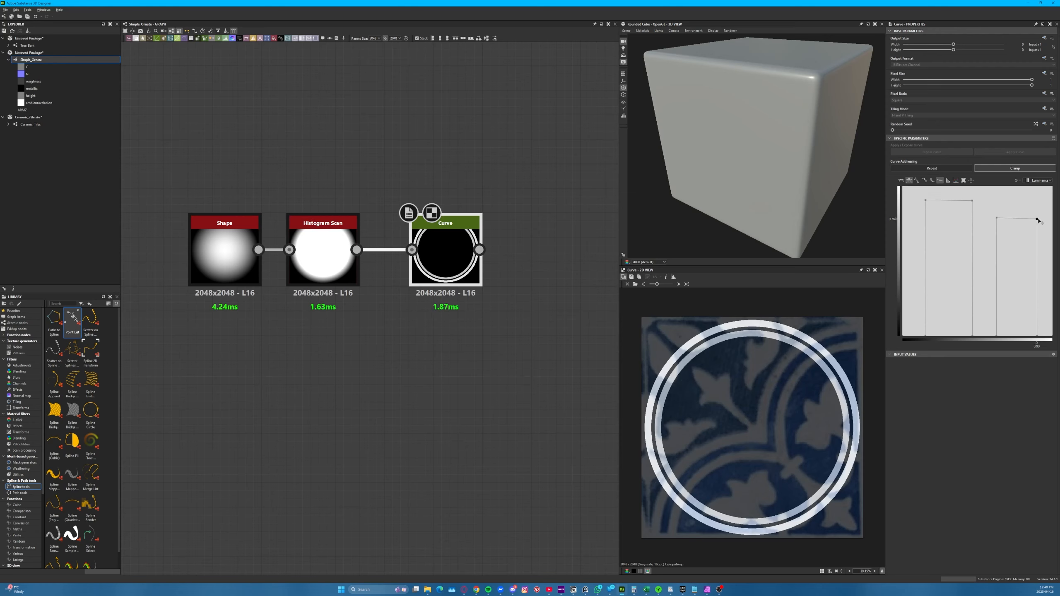
Raise the plateaus of both curve bands to 1.0 for pure white rings, and hide the reference overlay
left_click_drag(1037, 219, 997, 186)
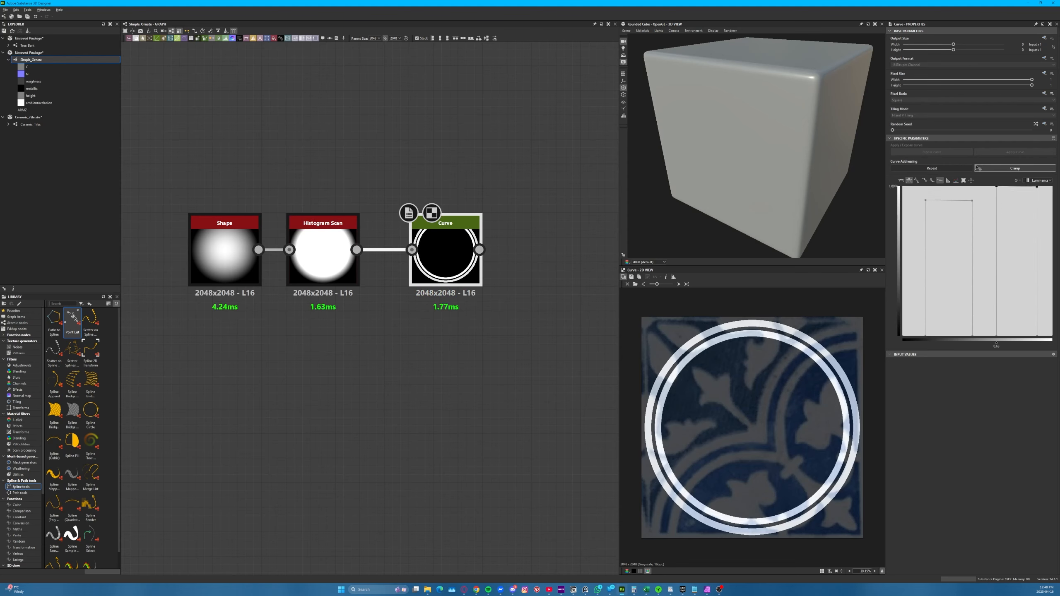
left_click(1037, 187)
left_click_drag(972, 200, 925, 187)
left_click(924, 200)
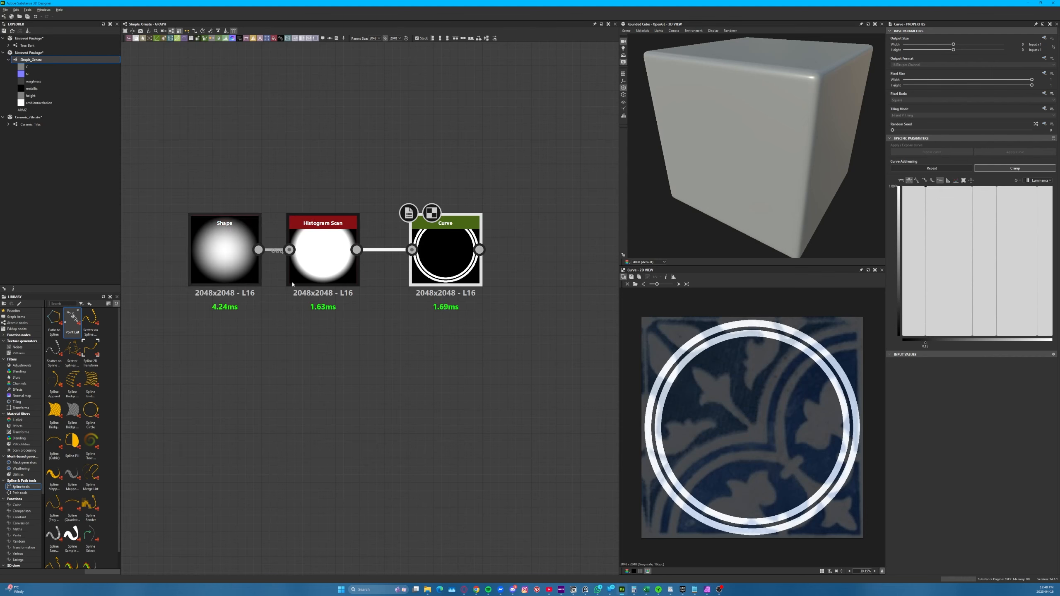
left_click(623, 277)
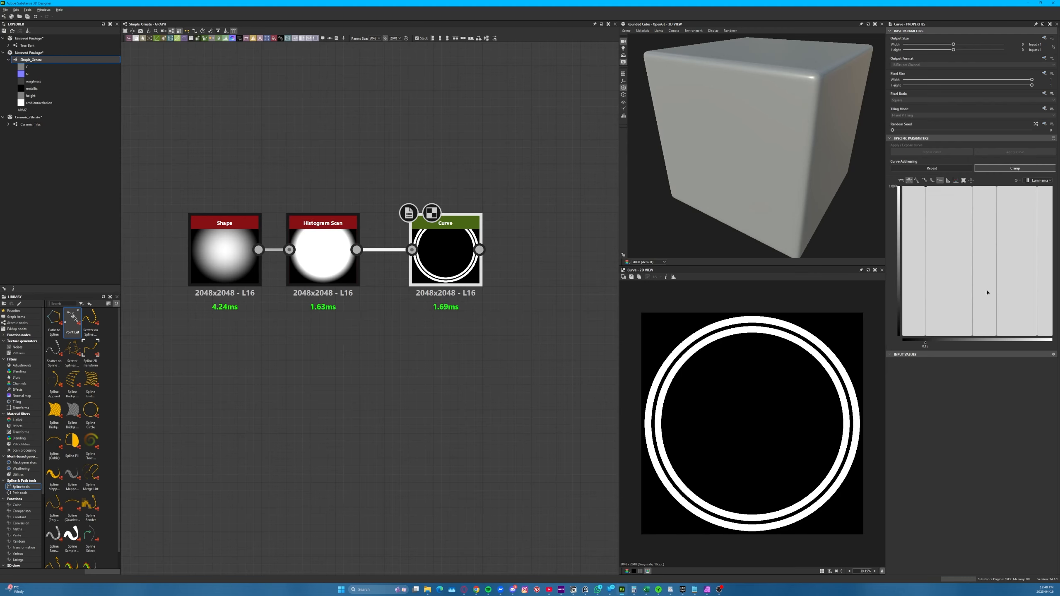
Try moving the first curve band's upper right point, and undo the change
left_click(971, 336)
left_click_drag(973, 188, 951, 189)
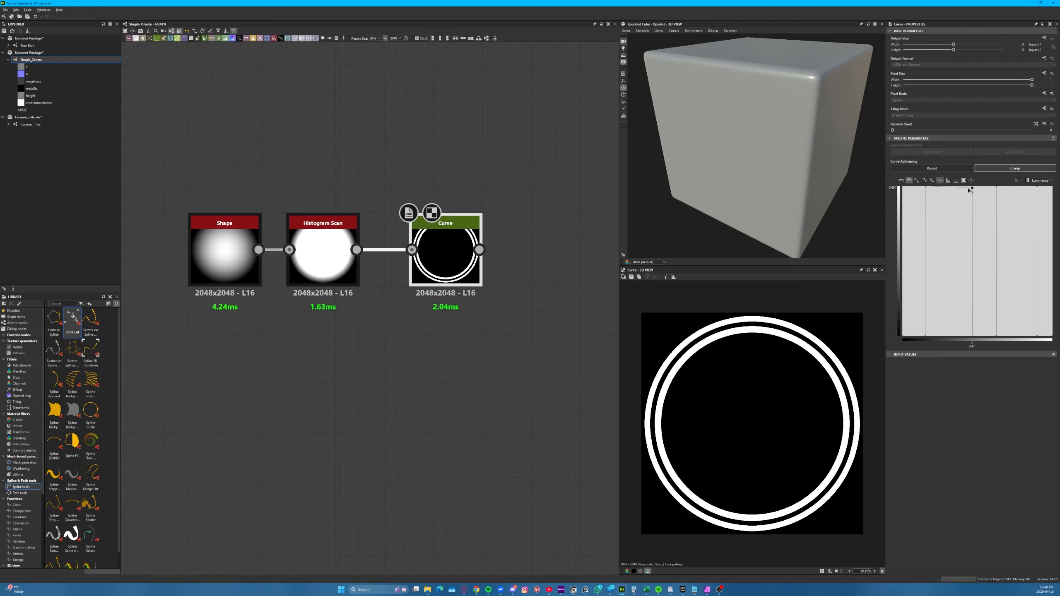
key("ctrl+z")
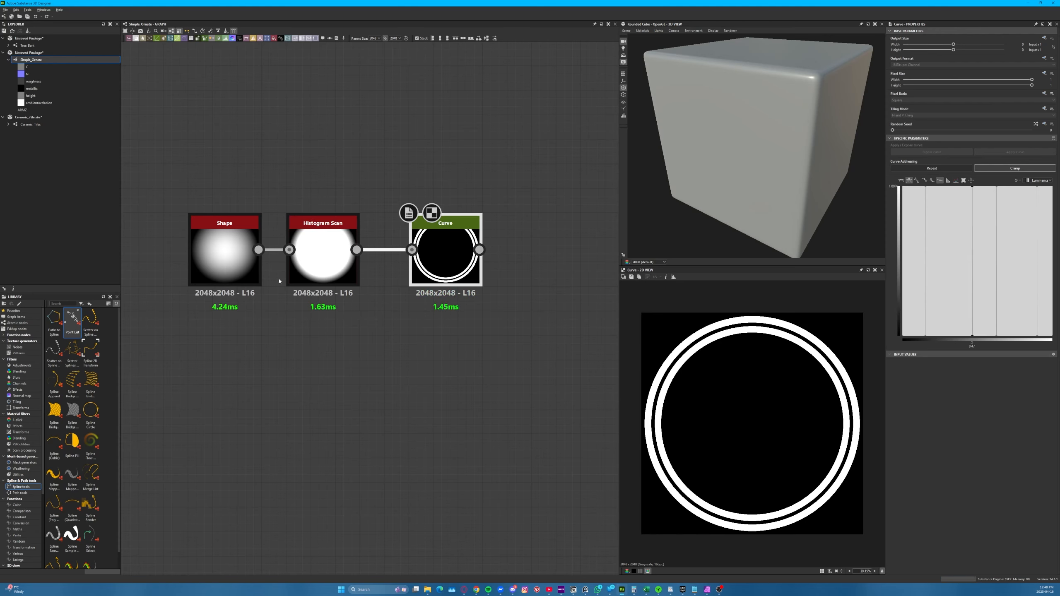
While previewing the Curve output, test the Histogram Scan position at about 0.52 and set it back to about 0.81
double_click(309, 263)
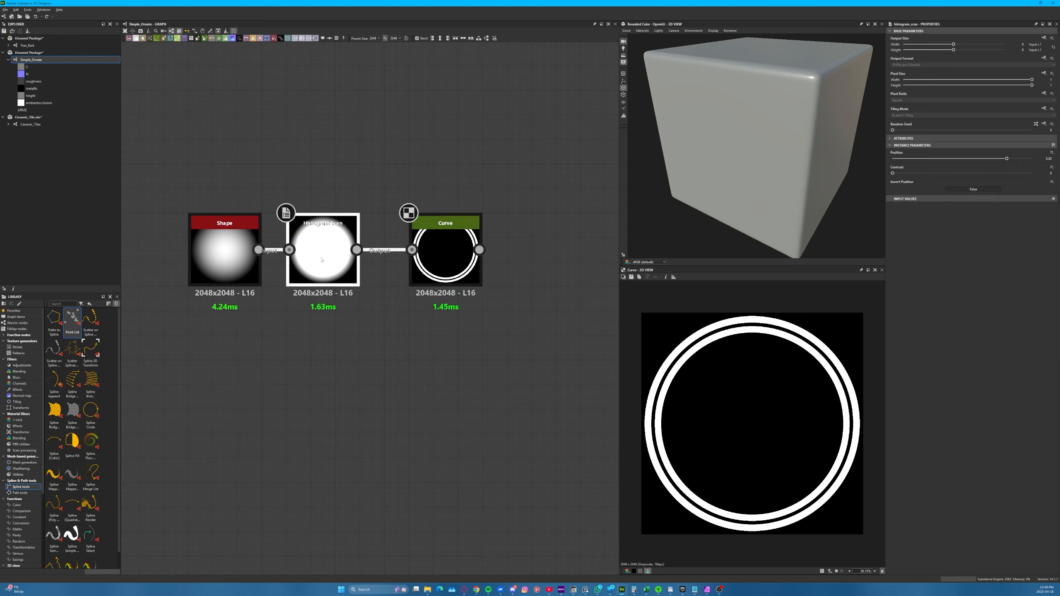
double_click(435, 271)
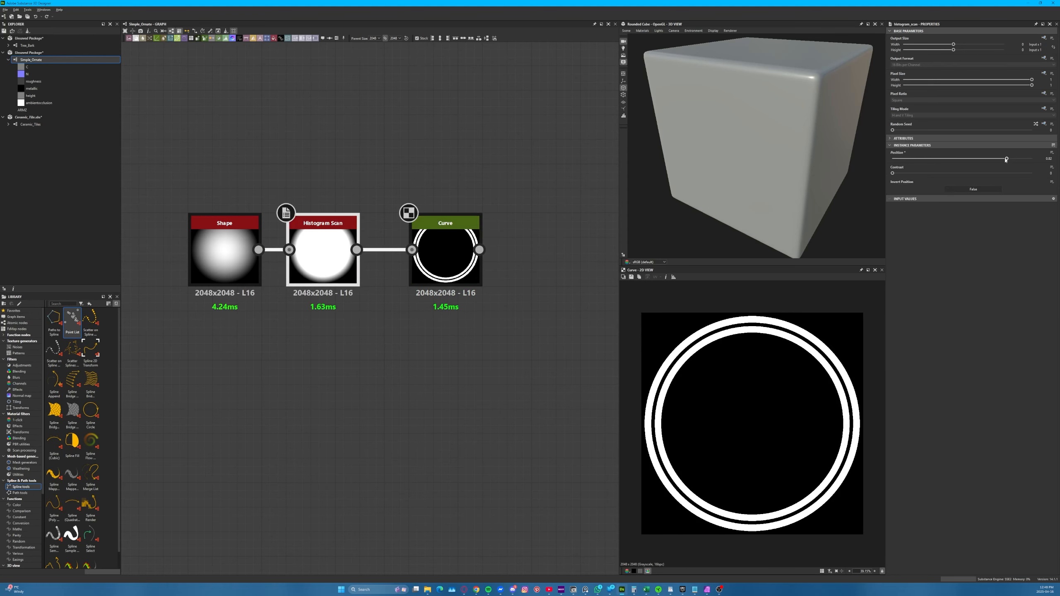
left_click_drag(1006, 160, 966, 163)
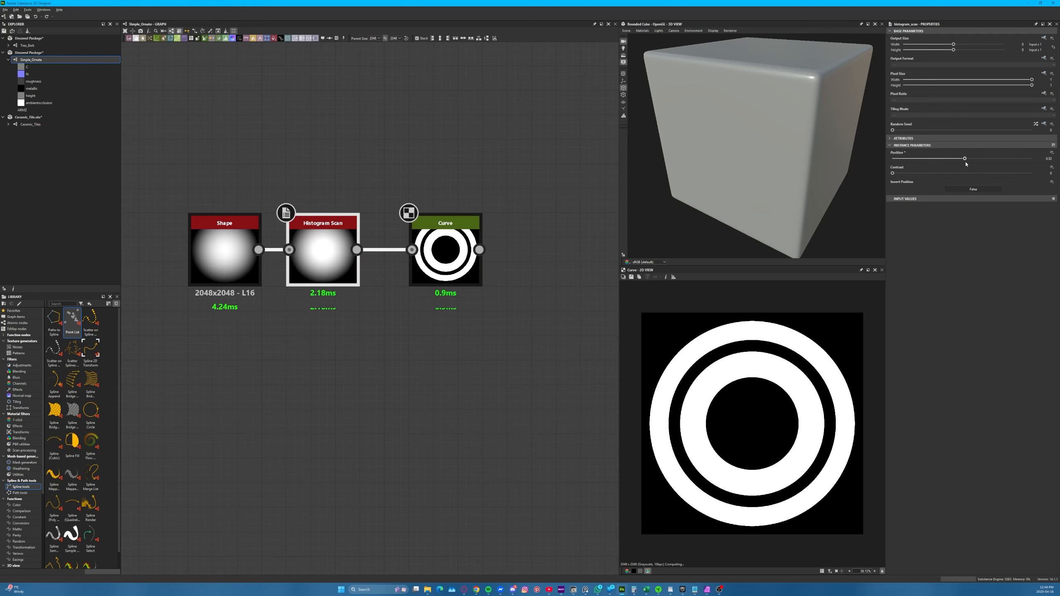
left_click_drag(964, 165, 1005, 159)
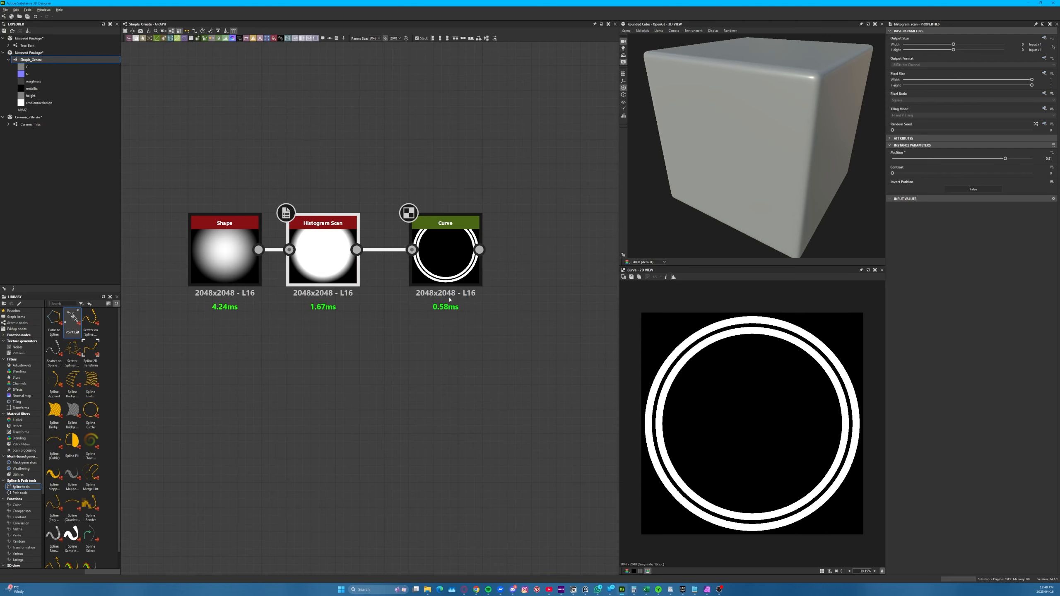
mouse_move(540, 180)
left_mouse_down()
mouse_move(324, 250)
mouse_move(167, 342)
left_mouse_up()
scroll(275, 349, "down", 4)
scroll(288, 358, "up", 3)
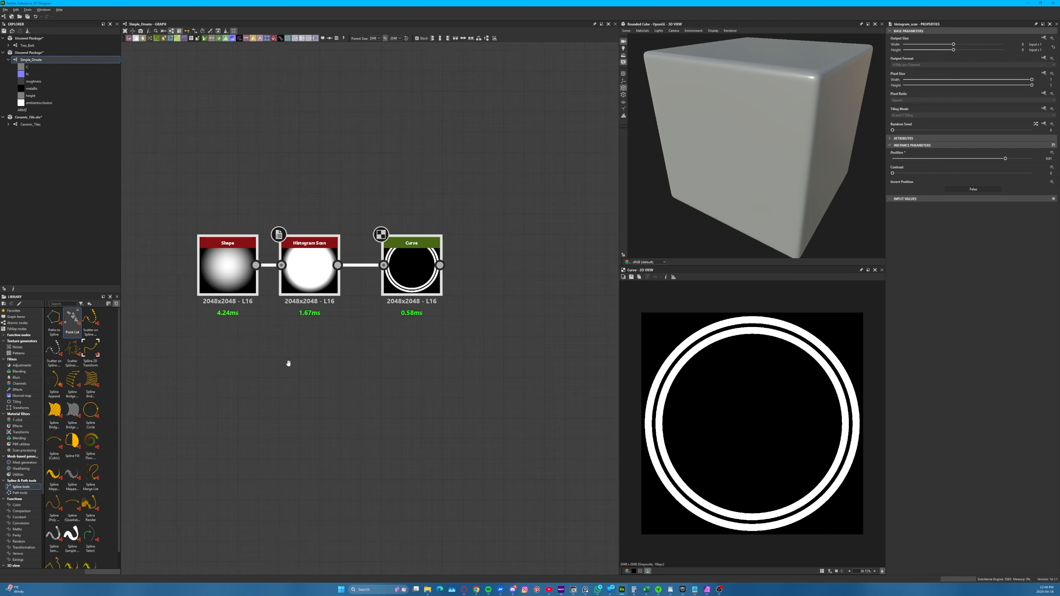
scroll(397, 395, "down", 2)
scroll(444, 370, "down", 2)
left_click_drag(444, 371, 198, 322)
middle_click_drag(369, 360, 638, 361)
left_click_drag(468, 311, 341, 295)
left_click(433, 256)
scroll(332, 324, "up", 5)
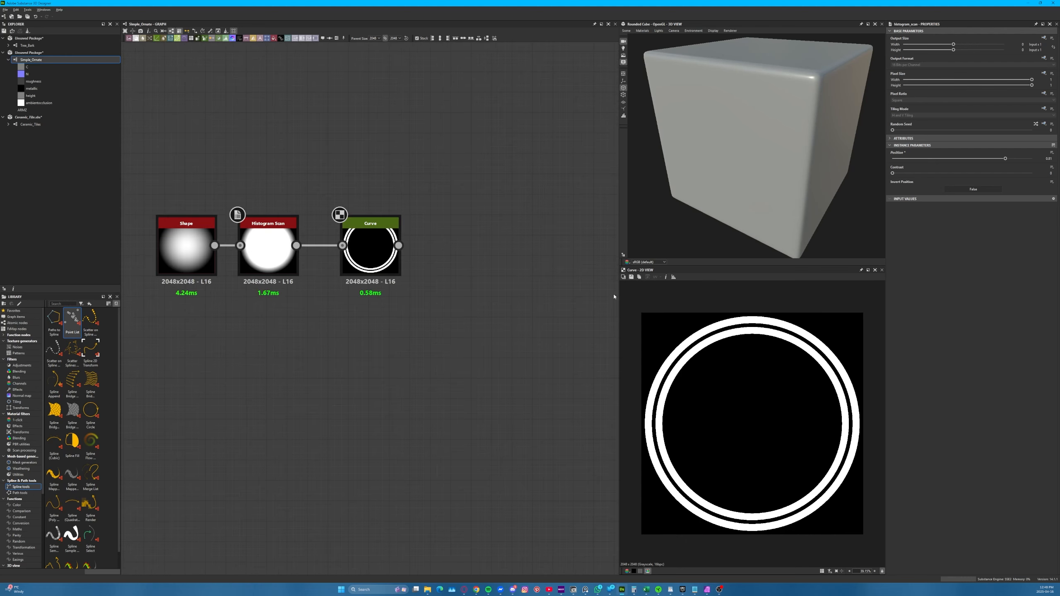
Overlay the tile reference on the rings, examine the outlined triangular repeating section in Affinity Photo, and return to Substance 3D Designer
left_click(623, 277)
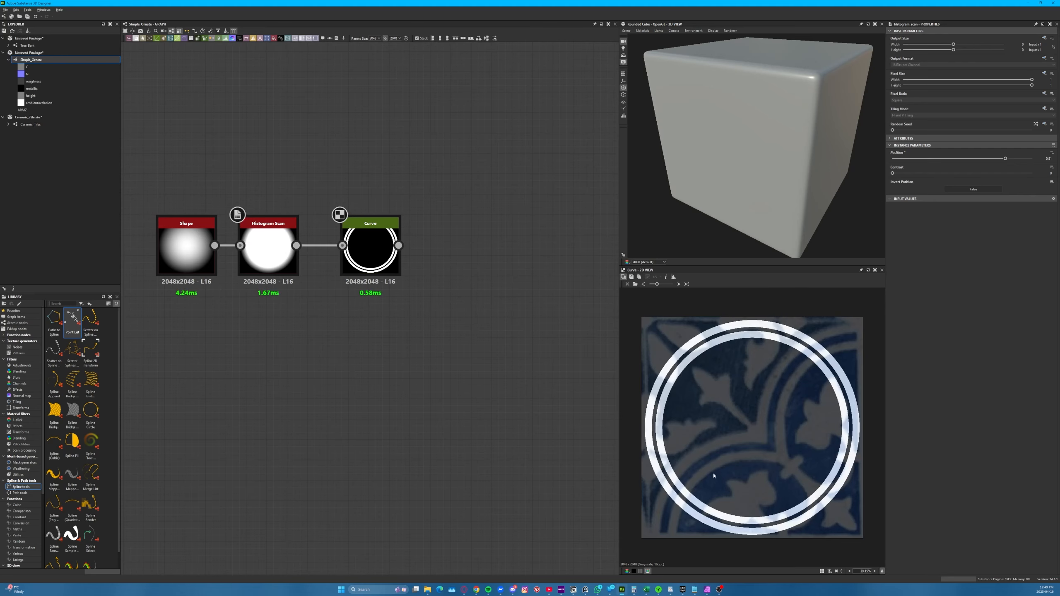
left_click(707, 589)
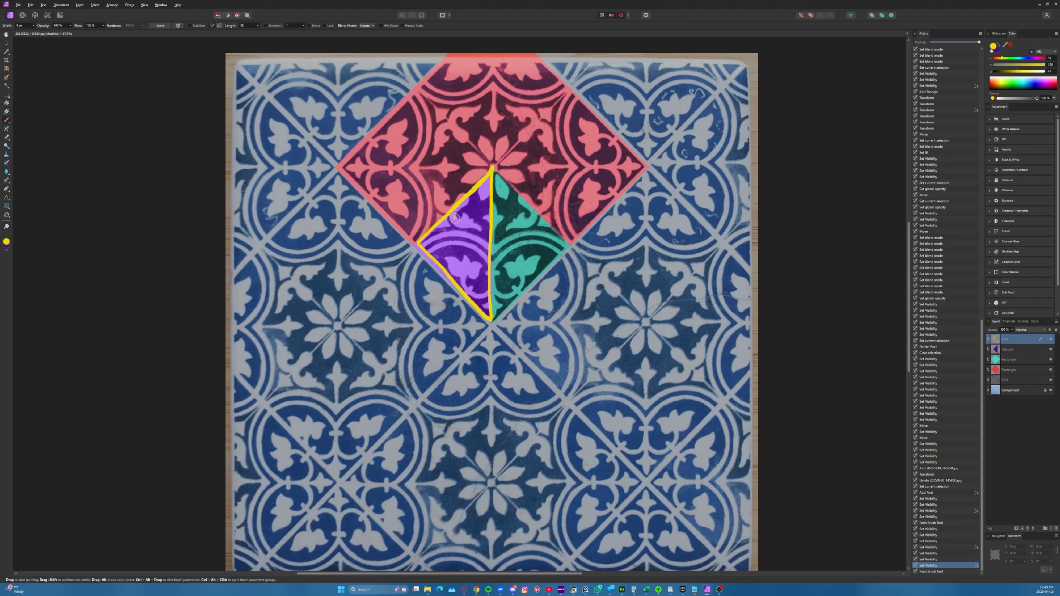
scroll(462, 213, "up", 2)
scroll(470, 279, "up", 3, "ctrl")
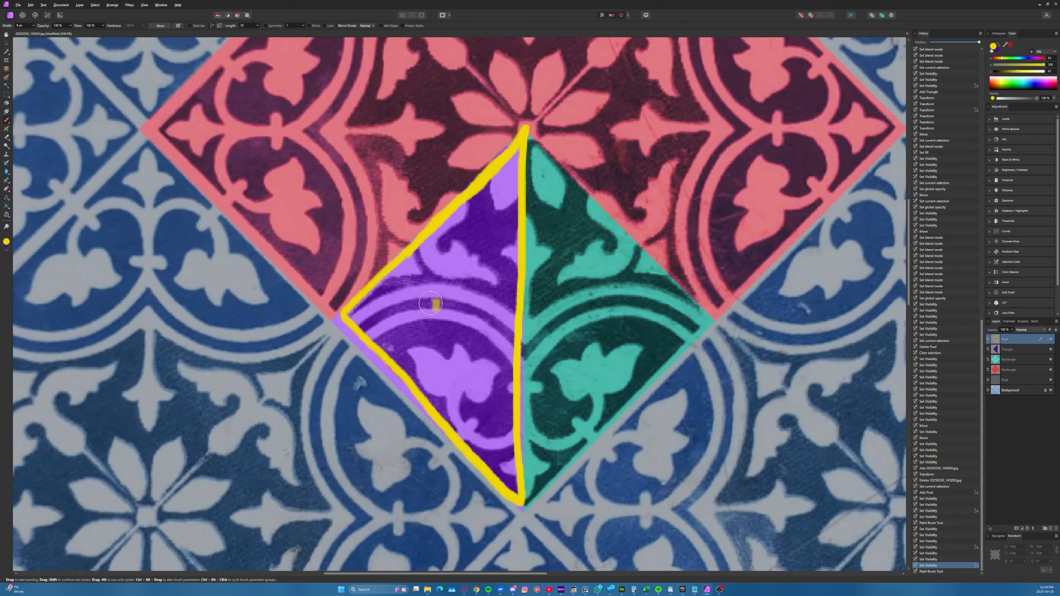
key("alt+Tab")
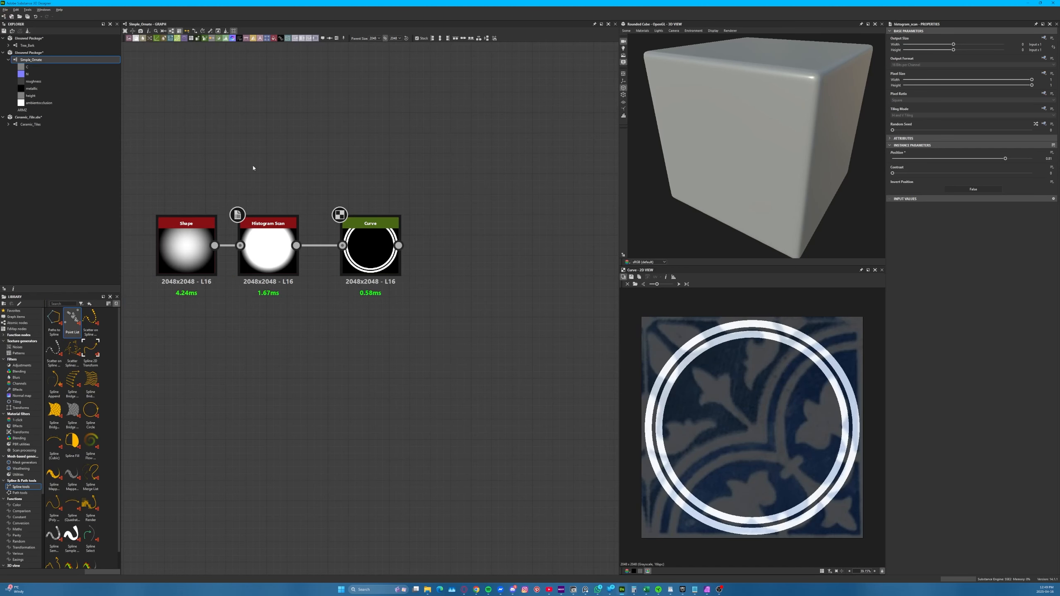
middle_click_drag(403, 239, 402, 243)
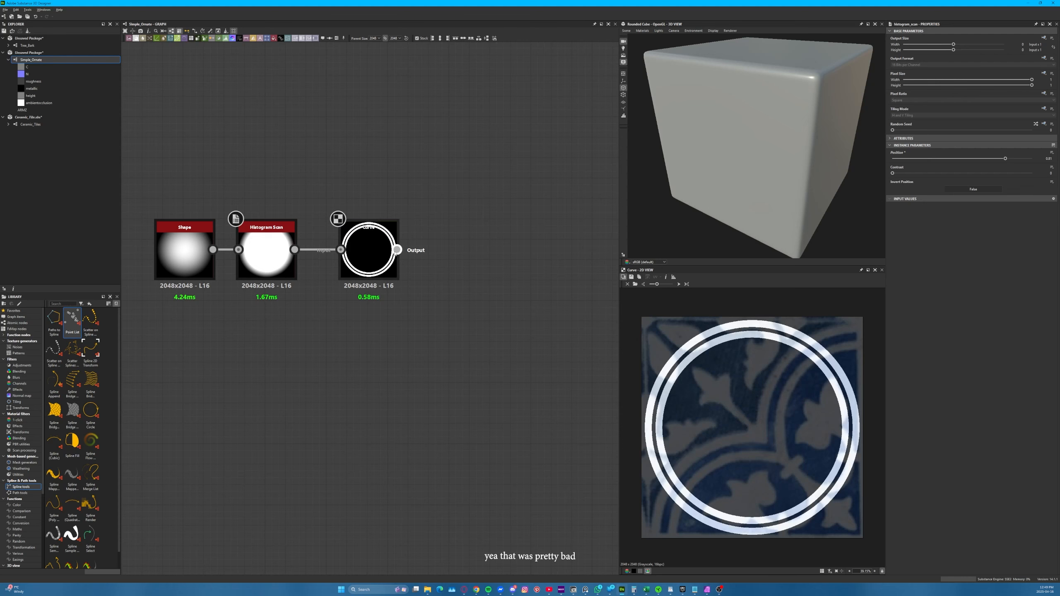
left_click_drag(397, 250, 469, 254)
type("transf")
left_click(546, 346)
key("Delete")
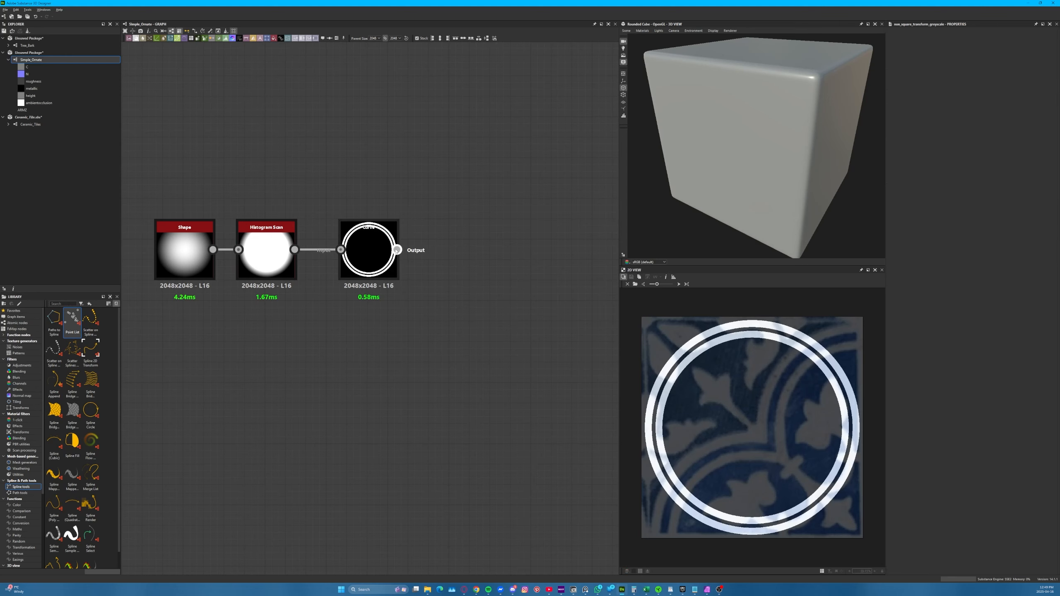
Connect a Transformation 2D node to the Curve output and offset the rings horizontally to the left by about 0.28
left_click_drag(397, 250, 480, 259)
left_click(550, 262)
left_click_drag(785, 400, 738, 407)
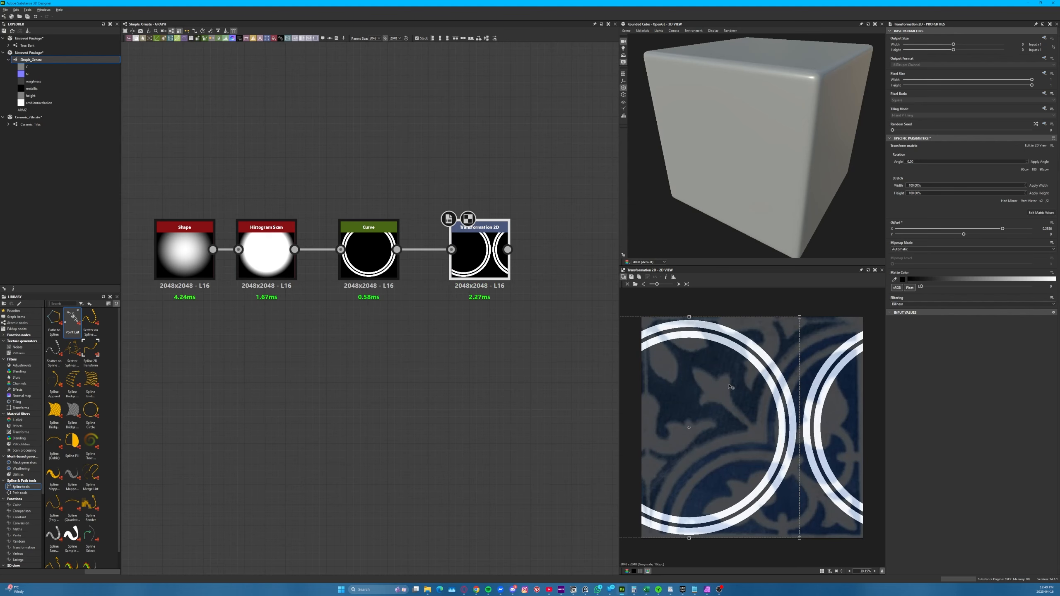
Make the Transformation 2D node's tiling mode absolute and set it to No Tiling
left_click(1042, 108)
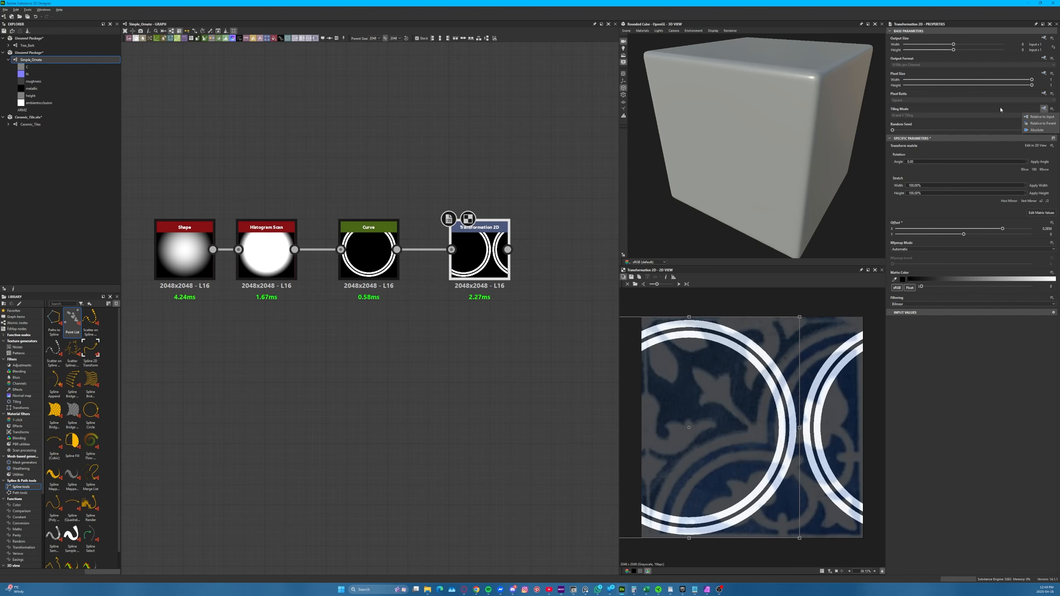
left_click(1037, 130)
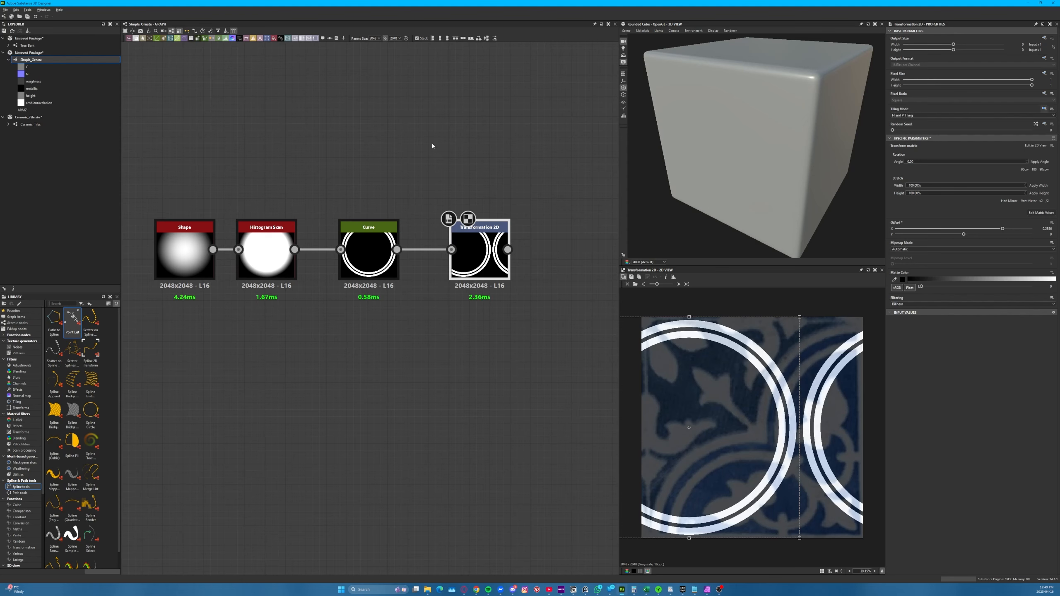
left_click(940, 115)
left_click(924, 122)
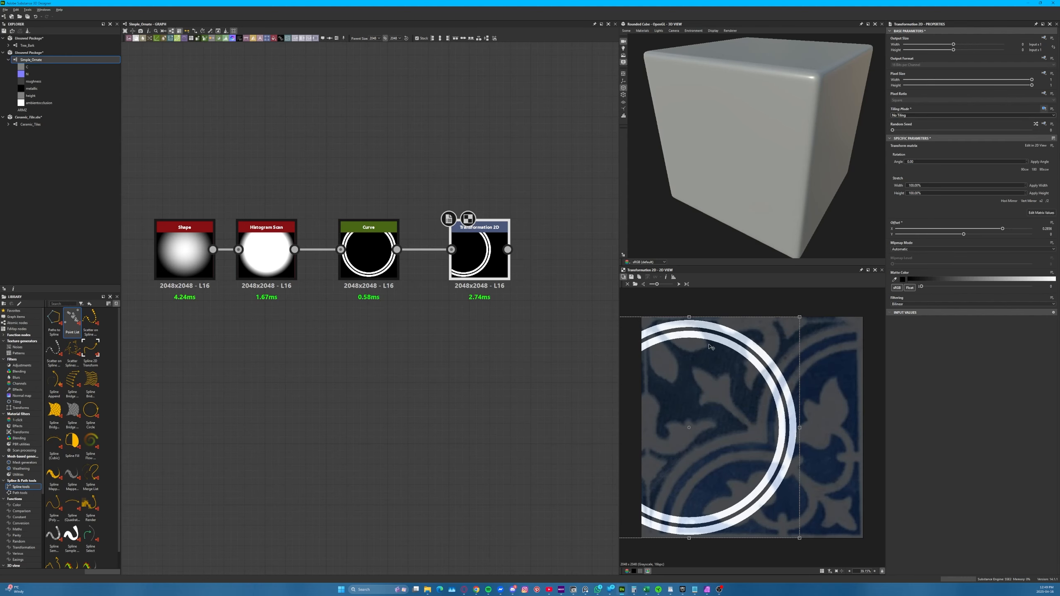
Hide the reference overlay in the 2D view and connect a Mirror Grayscale node to the Transformation 2D output
middle_click_drag(480, 364, 425, 380)
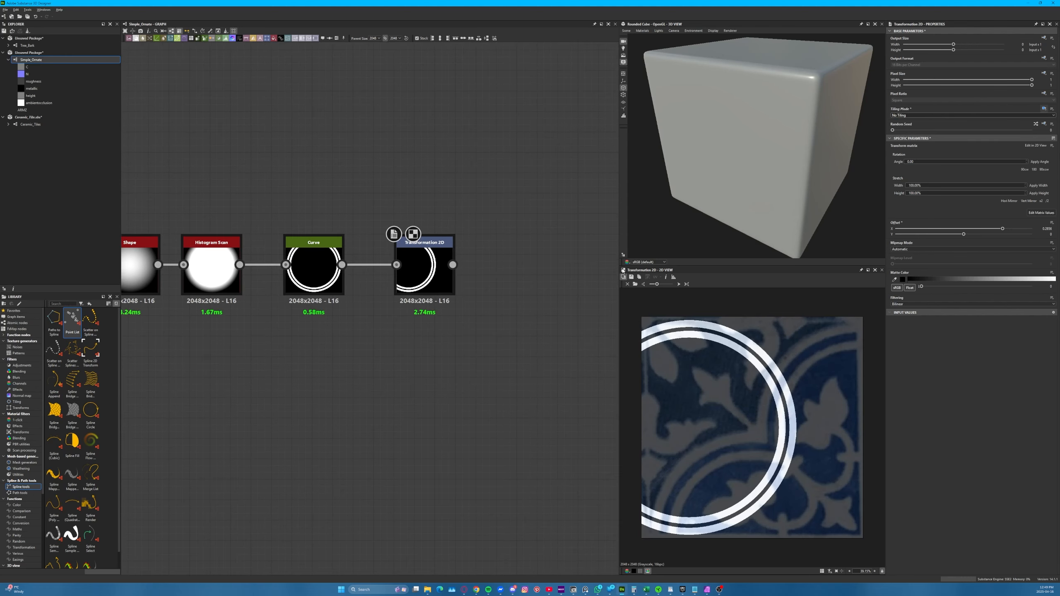
left_click(624, 278)
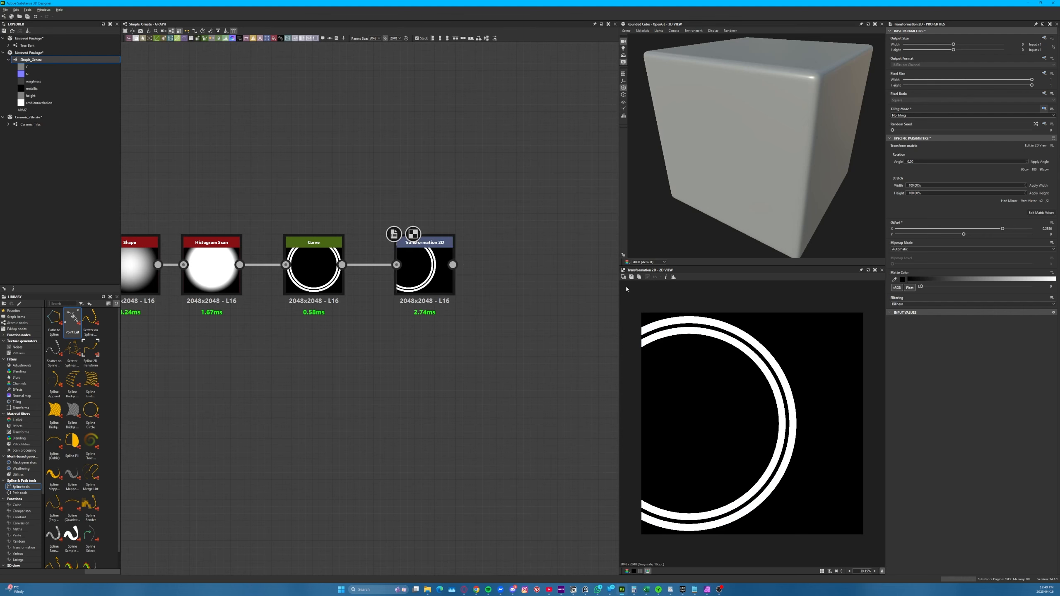
left_click(624, 277)
left_click(623, 277)
left_click_drag(453, 265, 506, 259)
type("mirr")
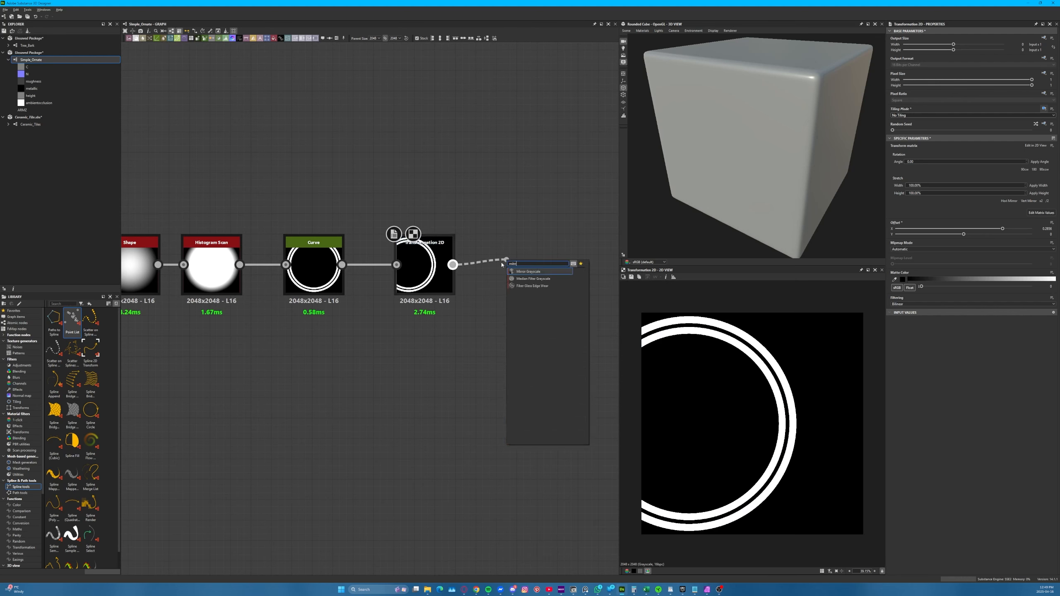
key("BackSpace")
key("BackSpace")
key("BackSpace")
type("r")
key("Return")
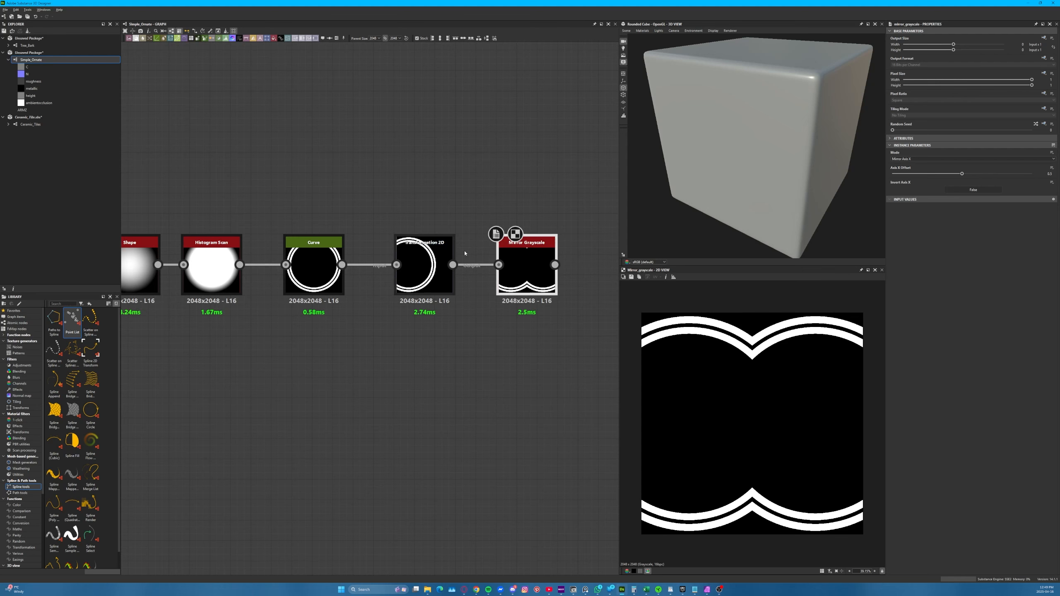
Try Mirror Axis Y on the Mirror Grayscale node and a shifted ring position, and revert to Mirror Axis X
scroll(456, 358, "down", 2)
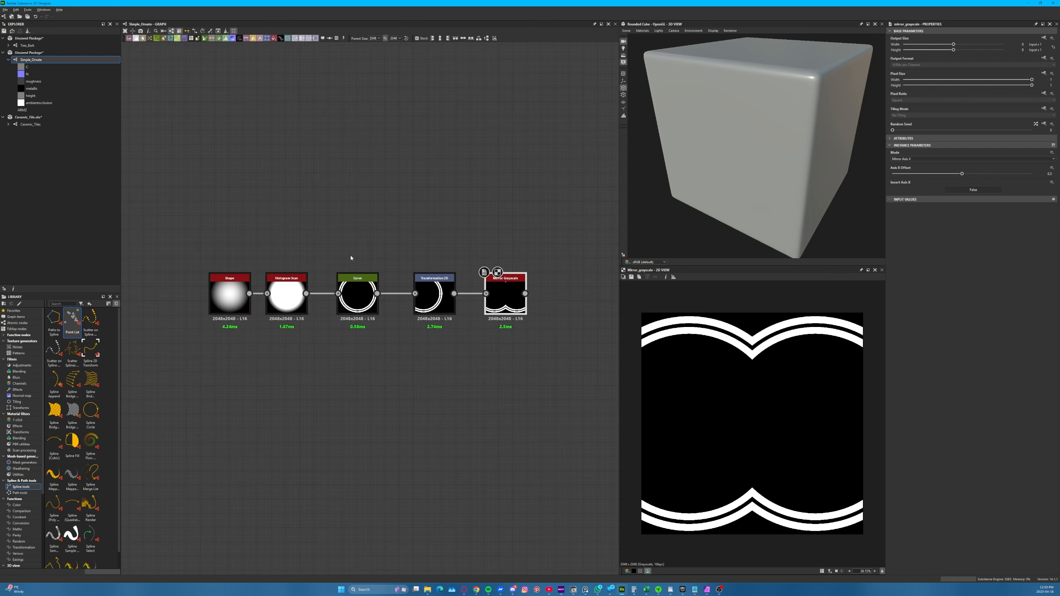
left_click(923, 159)
left_click(922, 168)
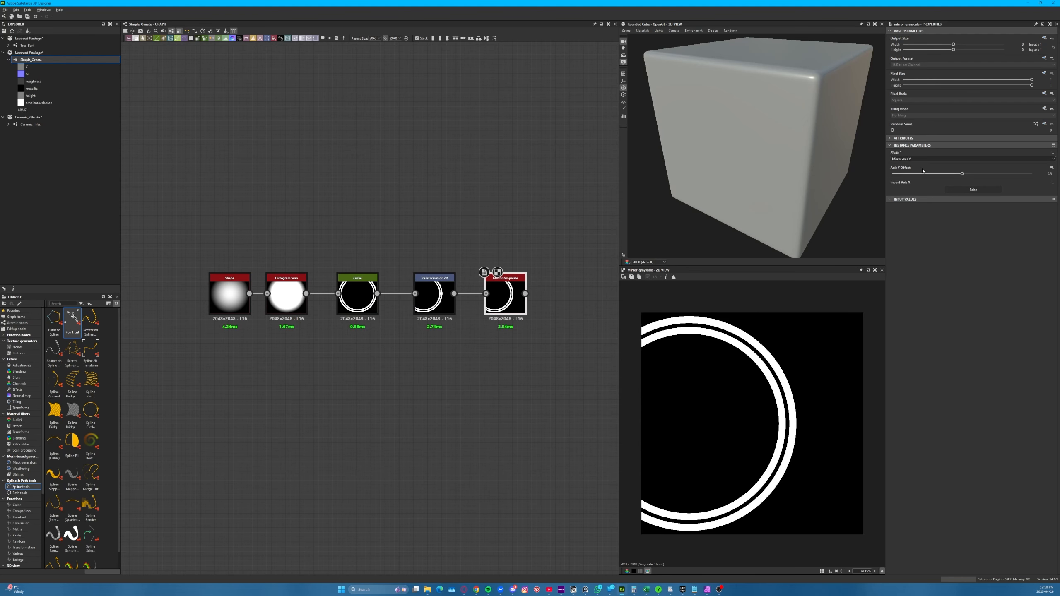
left_click(435, 299)
left_click_drag(743, 379, 791, 433)
key("ctrl+z")
left_click(490, 288)
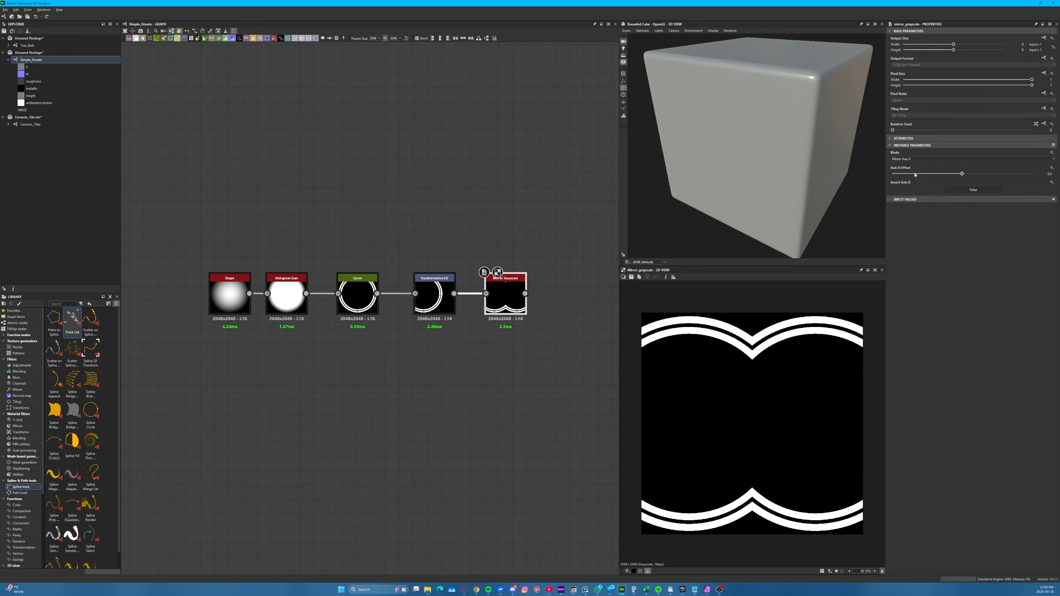
Try a different Axis X Offset on the Mirror Grayscale node and undo it
left_click(946, 173)
left_click_drag(946, 178, 1008, 179)
key("ctrl+z")
Offset the rings in the Transformation 2D node to about 0.34 in X and -0.21 in Y, and show the reference overlay
left_click(442, 308)
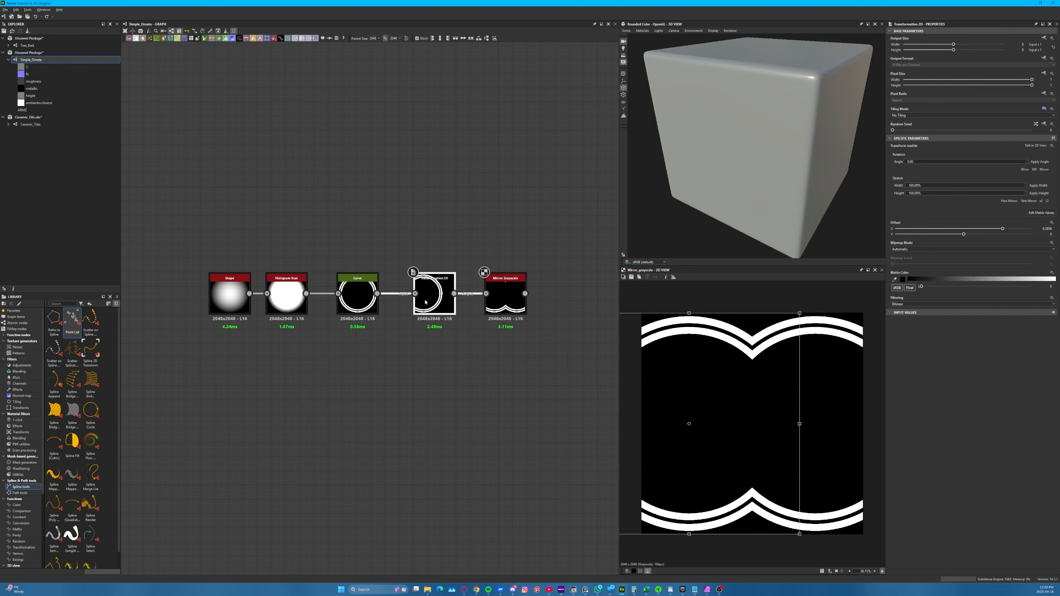
left_click_drag(736, 407, 707, 459)
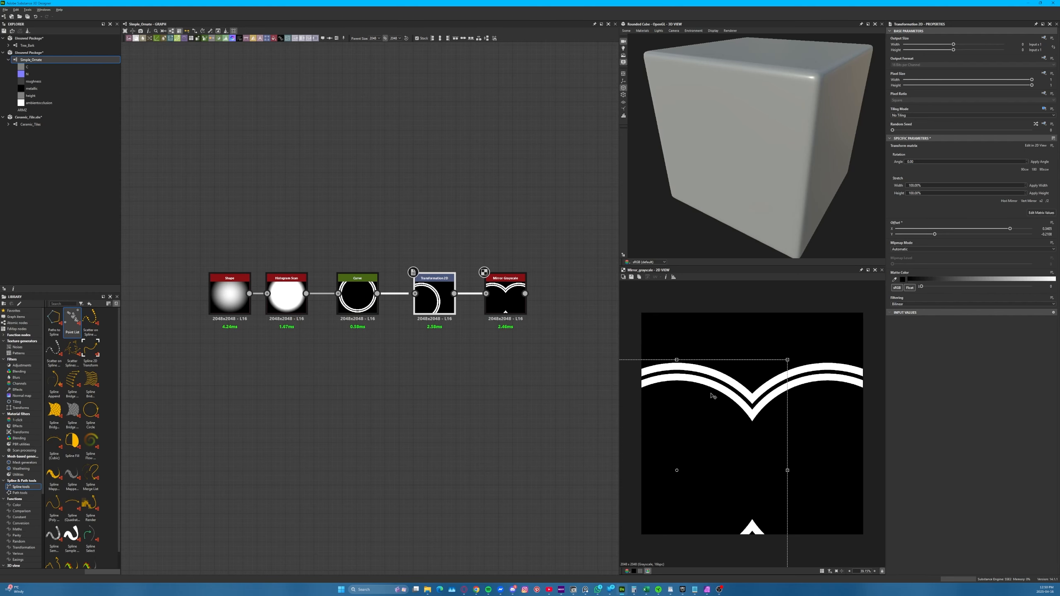
left_click(623, 276)
left_click_drag(721, 417, 721, 417)
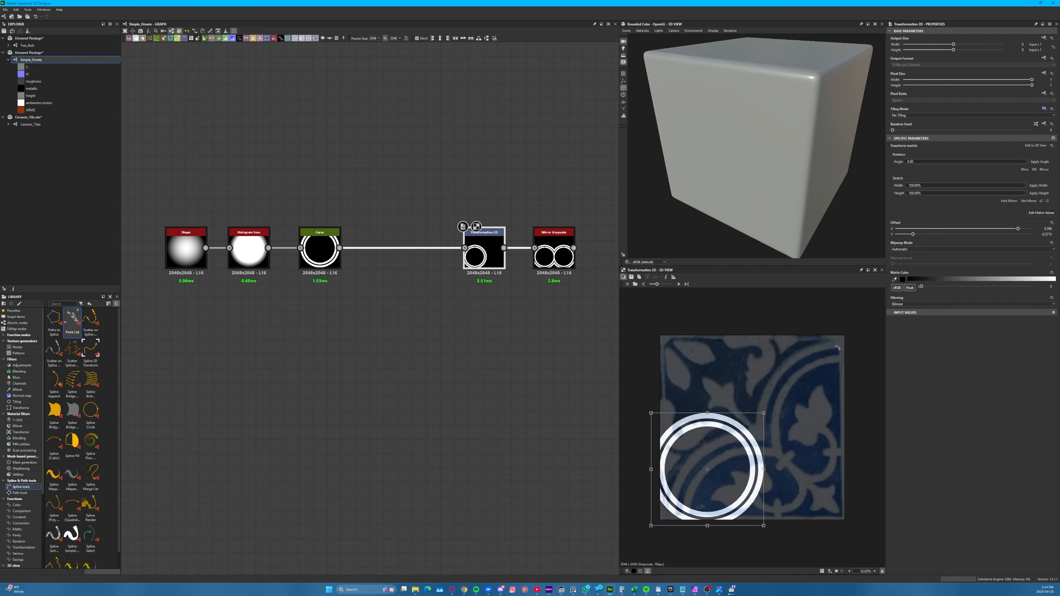
Load Ceramic Tile_sq_45 as the 2D view background and preview the Mirror Grayscale output over it
left_click(635, 284)
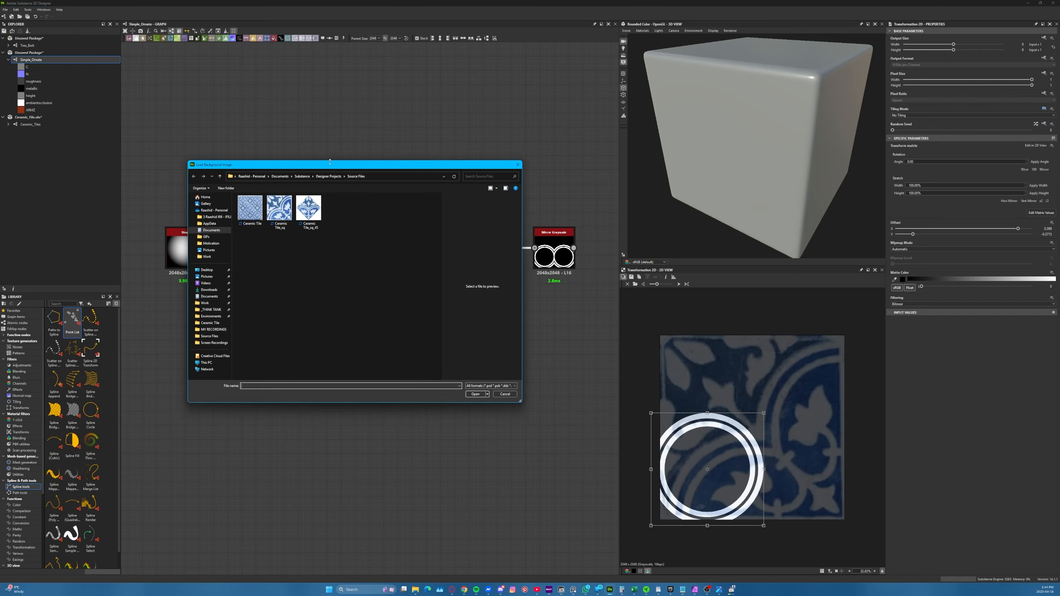
double_click(313, 209)
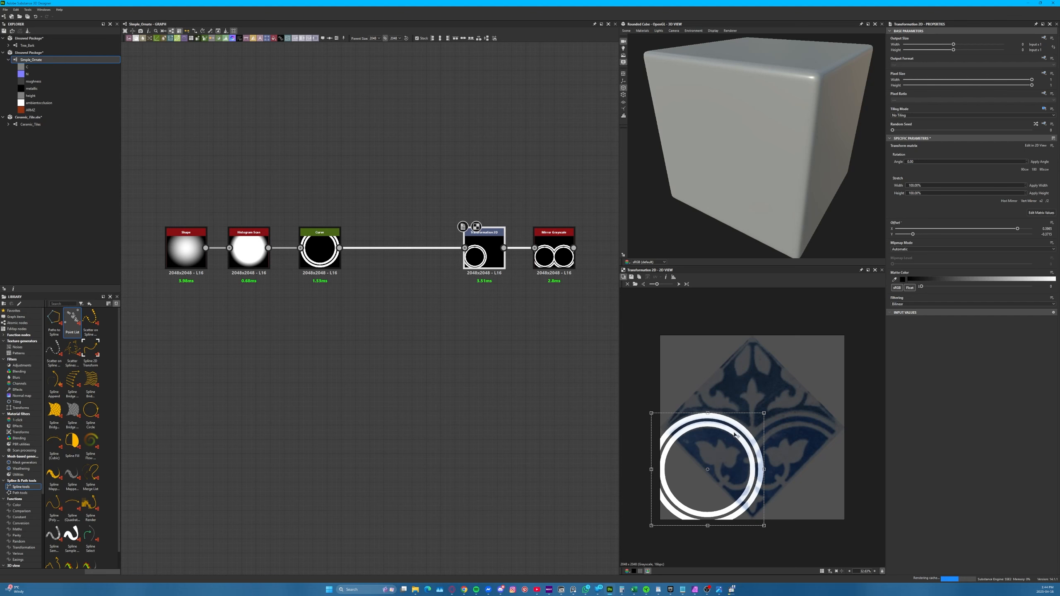
mouse_move(729, 432)
left_mouse_down()
mouse_move(761, 413)
mouse_move(743, 400)
mouse_move(728, 445)
mouse_move(730, 436)
left_mouse_up()
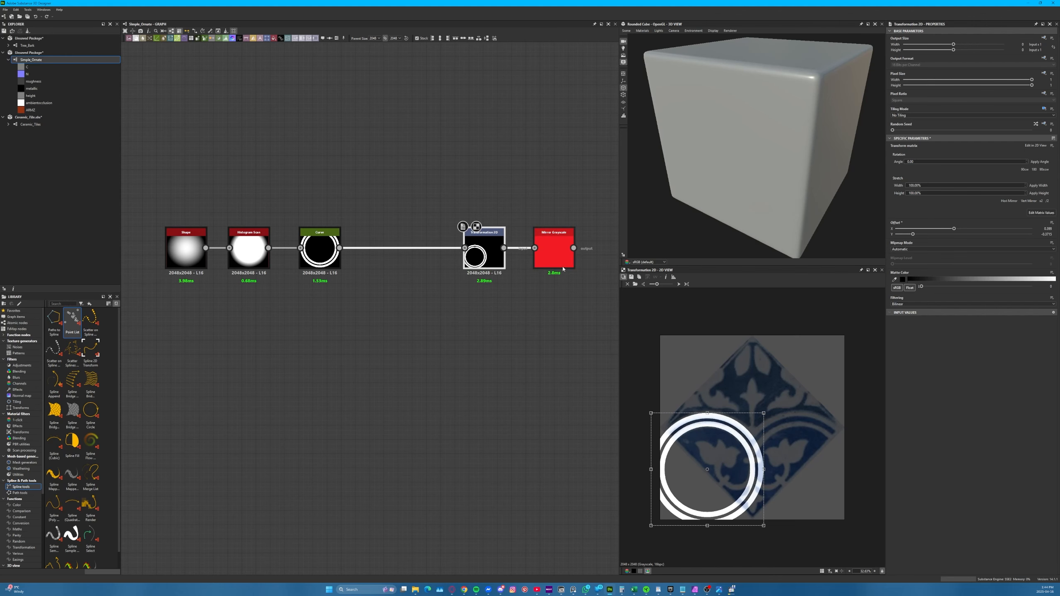
left_click(561, 265)
middle_click_drag(534, 347, 463, 363)
left_click_drag(525, 228, 319, 277)
left_click(347, 352)
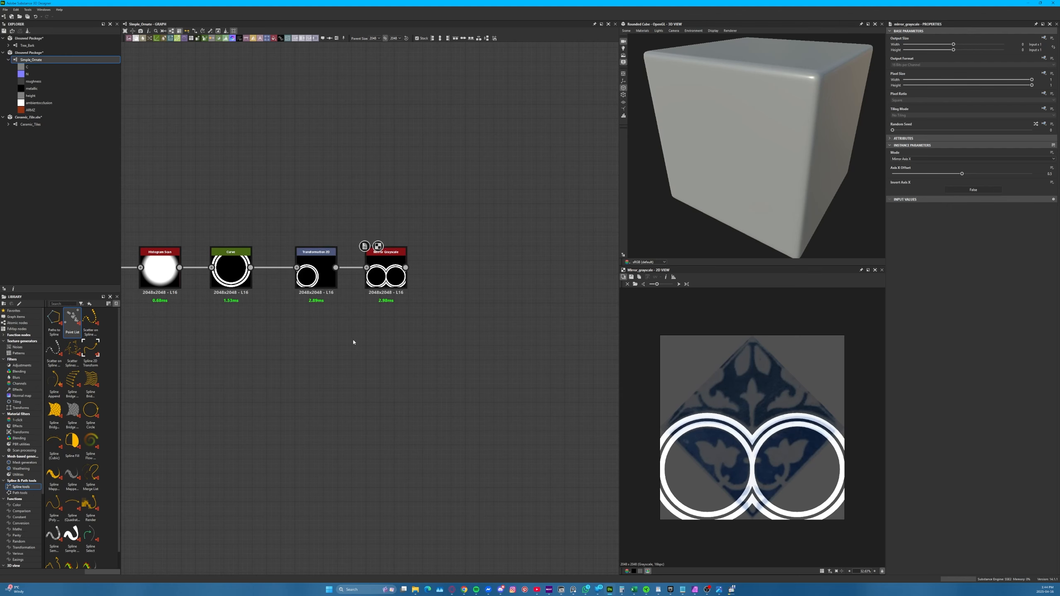
middle_click_drag(291, 331, 342, 325)
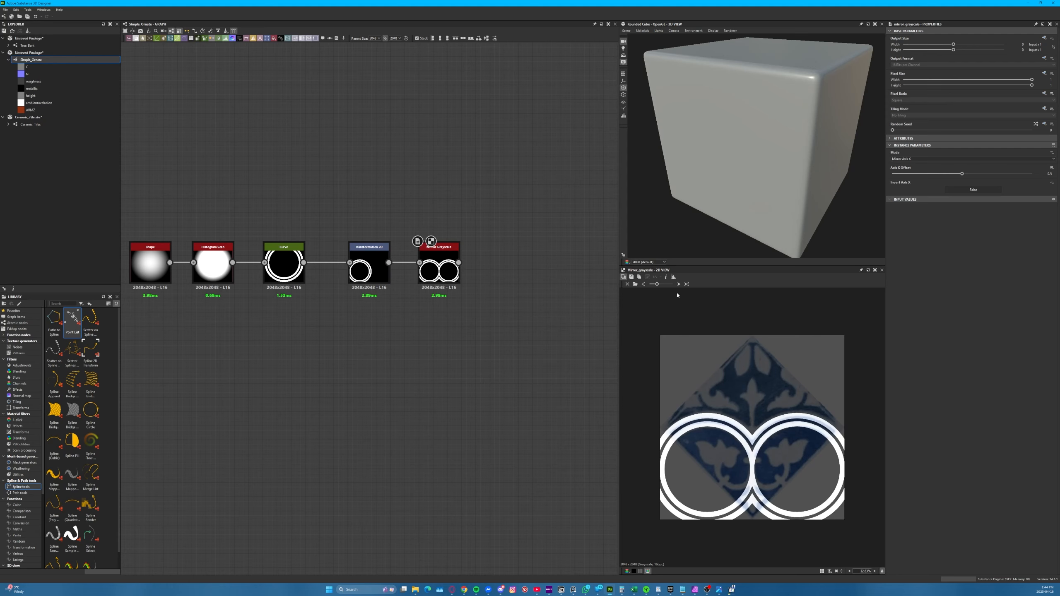
Swap the background image to the unrotated Ceramic Tile_sq to compare it with the mirrored rings
left_click(635, 284)
left_click(505, 394)
left_click(635, 284)
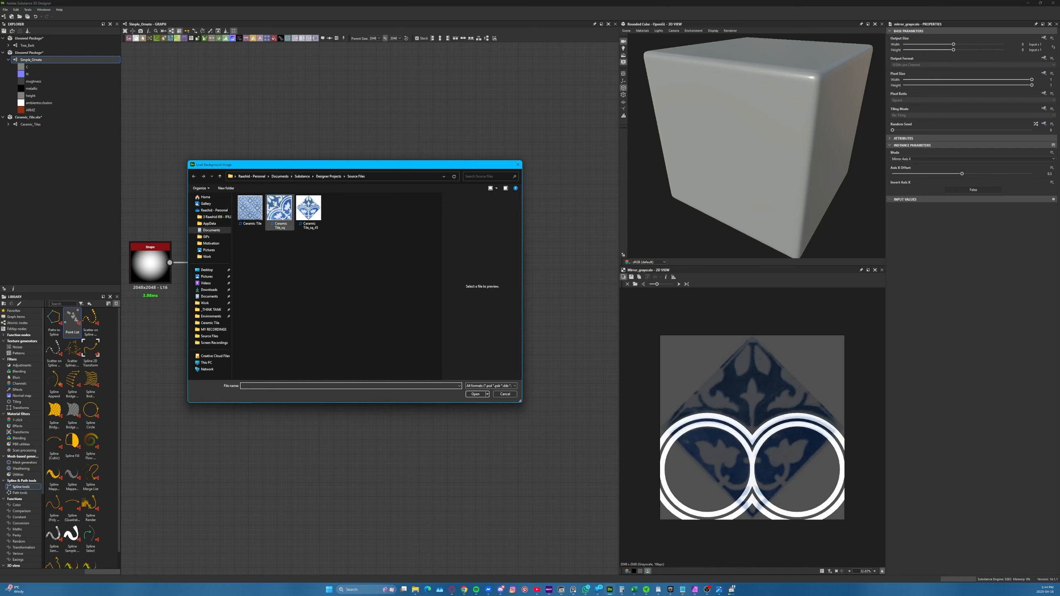
double_click(279, 207)
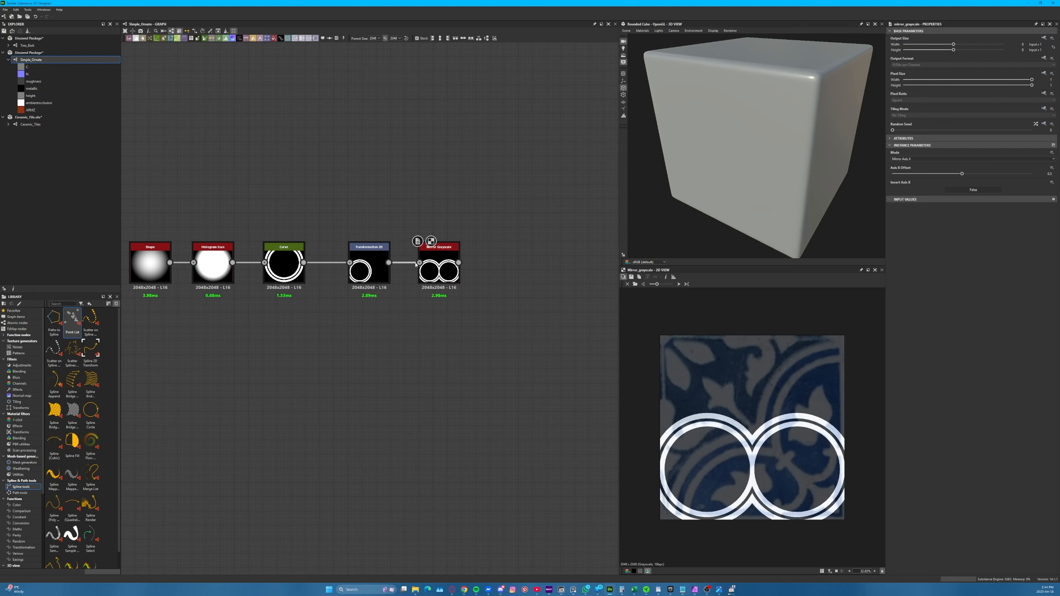
Connect a second Transformation 2D node to the Mirror Grayscale output and align it with the node chain
middle_click_drag(494, 318, 438, 329)
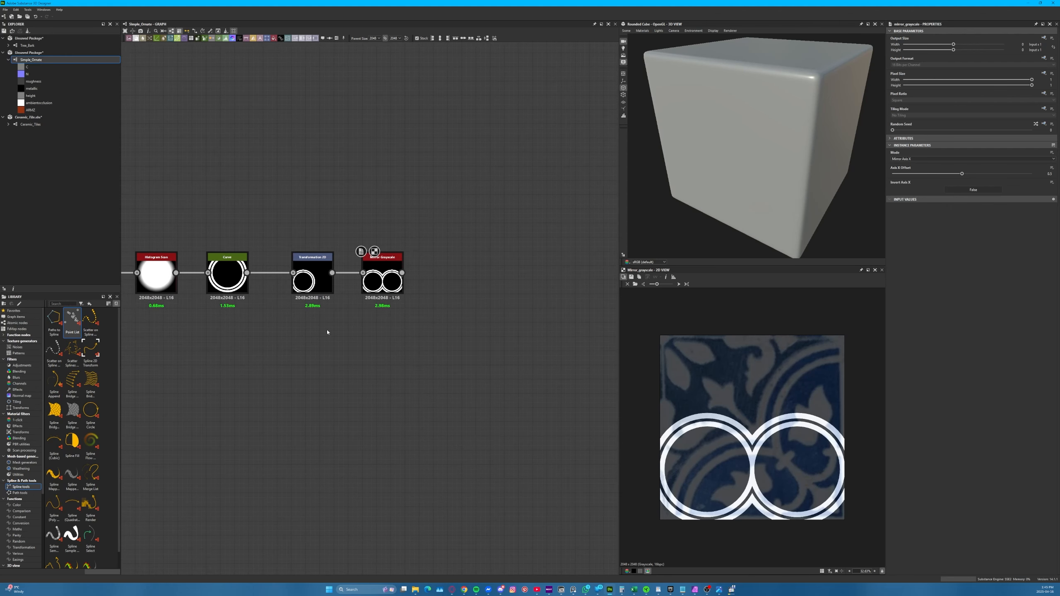
left_click_drag(402, 272, 494, 264)
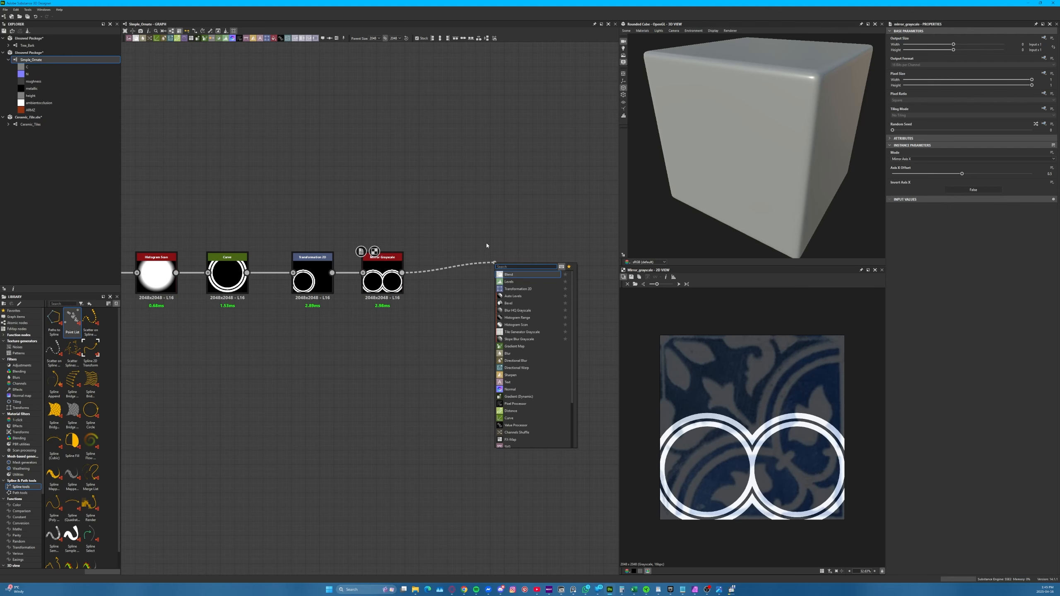
left_click(527, 289)
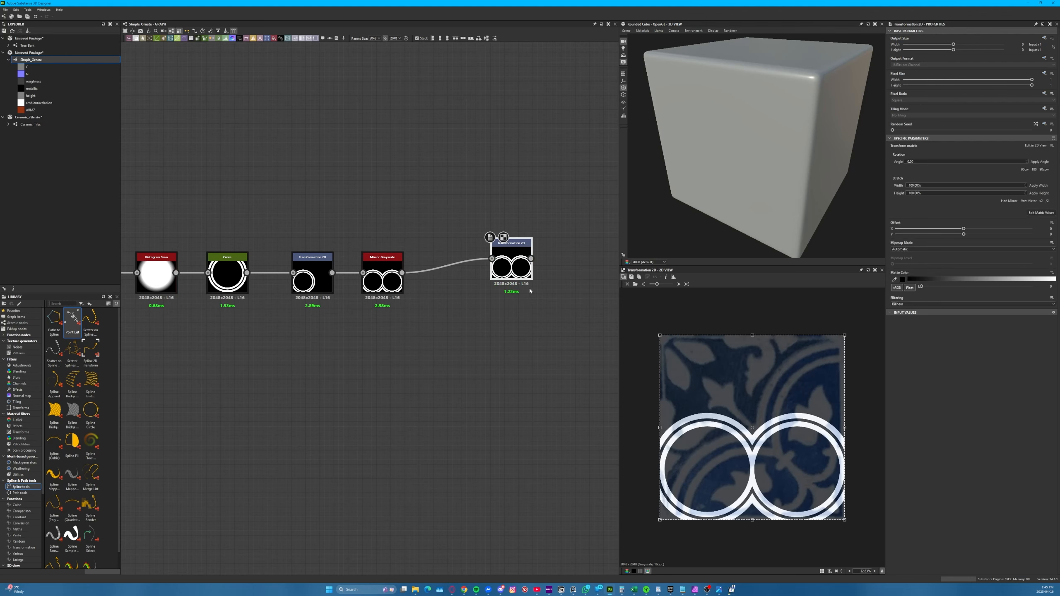
left_click_drag(505, 258, 463, 272)
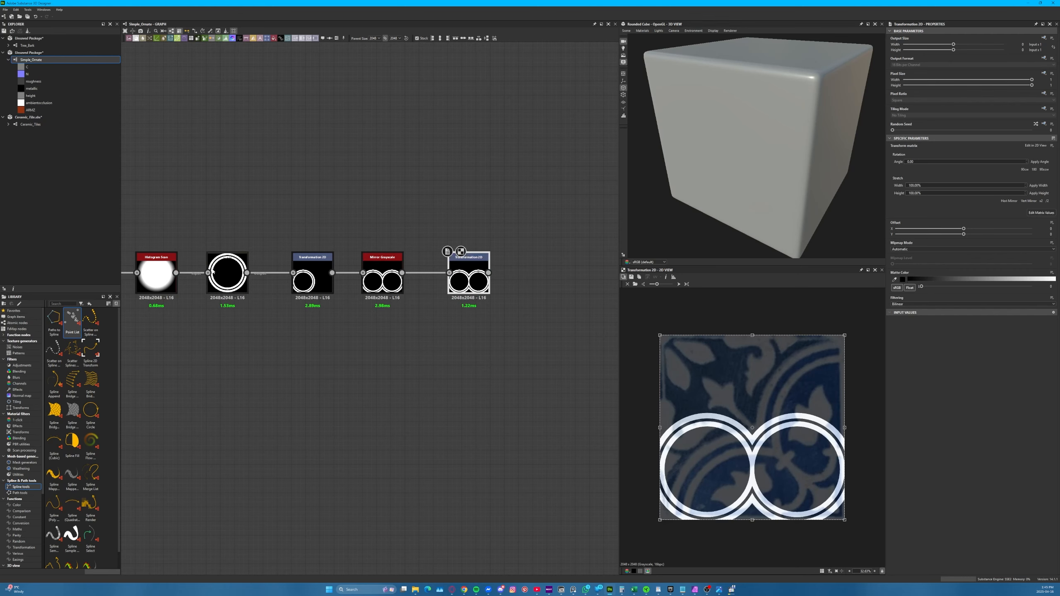
Load Ceramic Tile_sq_45 as the background and check closely how the joined rings line up with the tile bands
left_click(633, 283)
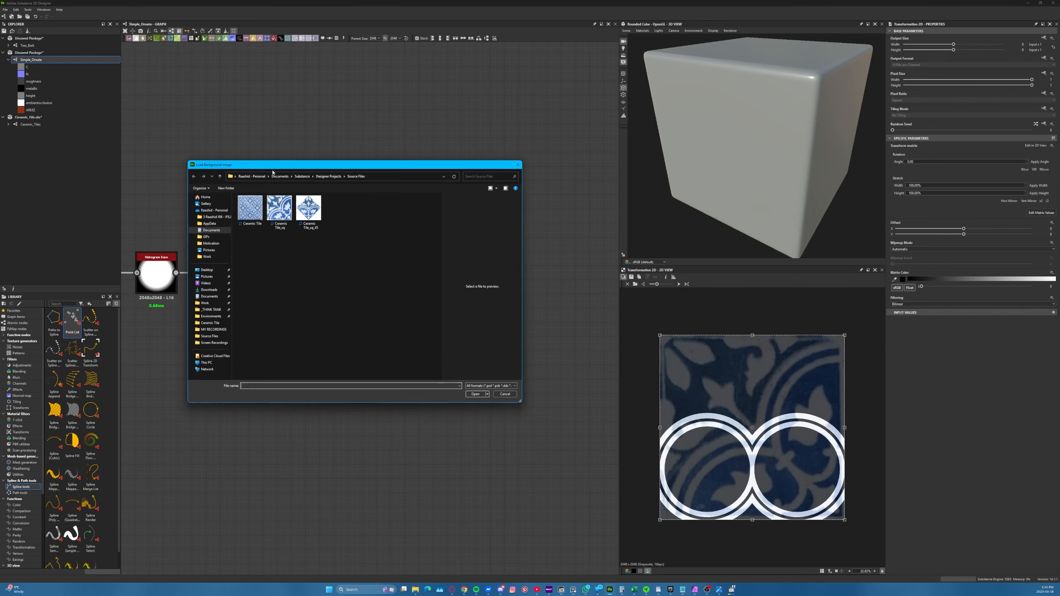
double_click(309, 212)
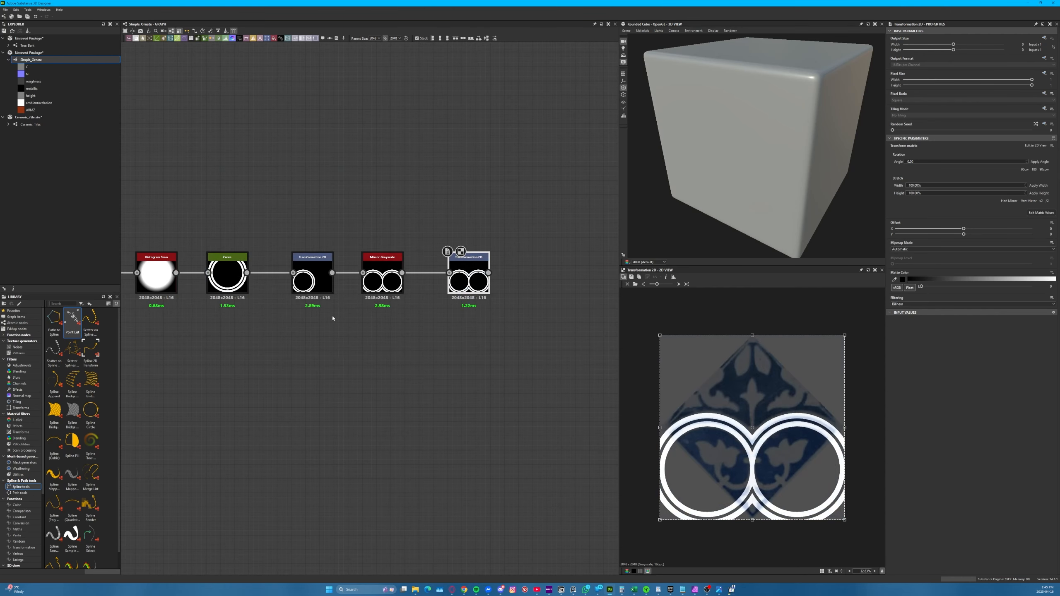
scroll(743, 404, "up", 5)
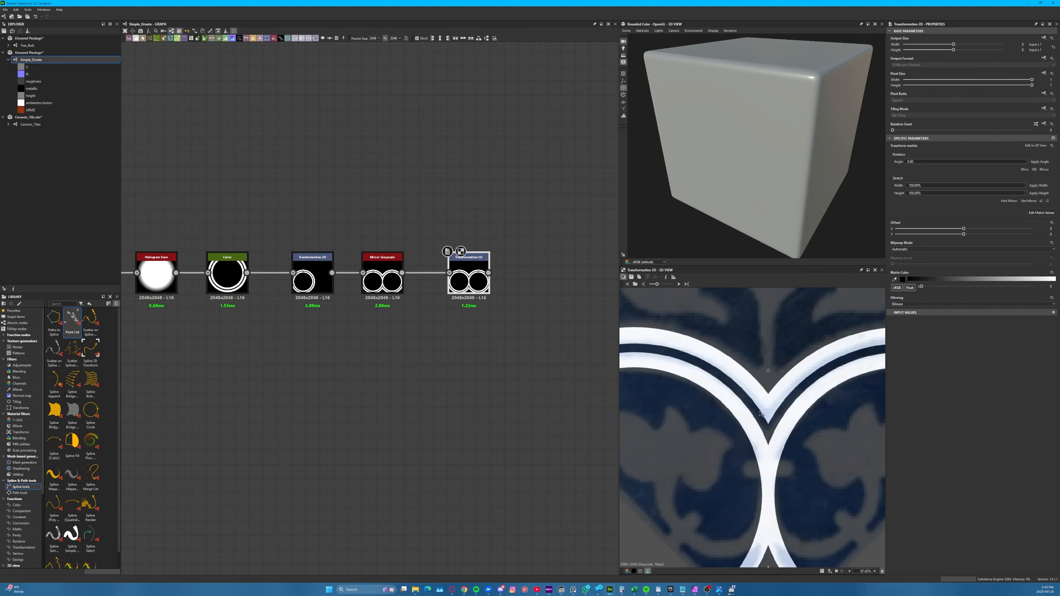
scroll(759, 414, "down", 4)
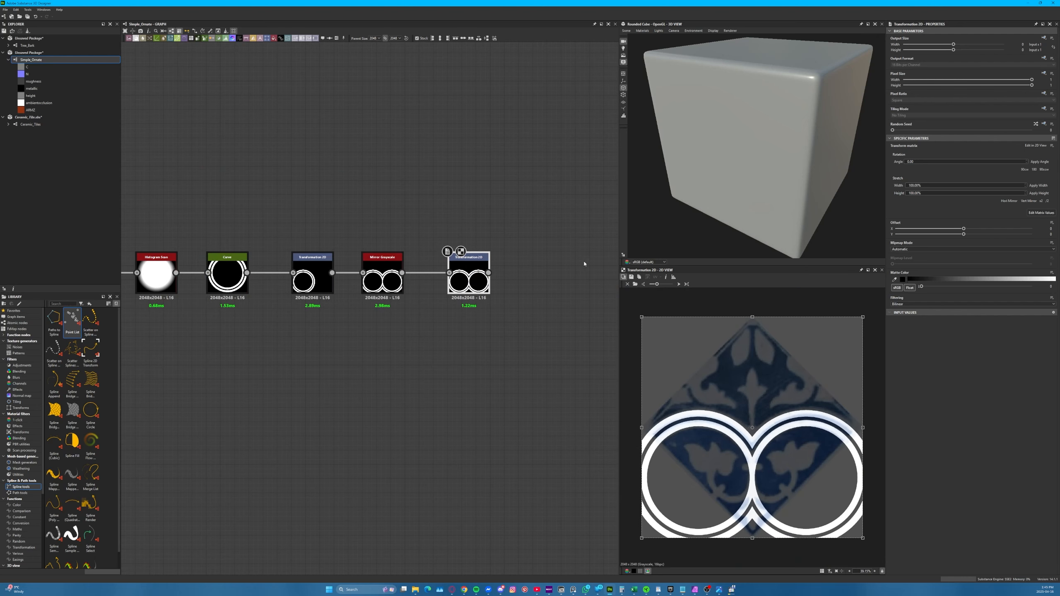
Load Ceramic Tile_sq as the background and rotate the mirrored rings by -45 degrees in the second Transformation 2D node
left_click(635, 284)
double_click(286, 212)
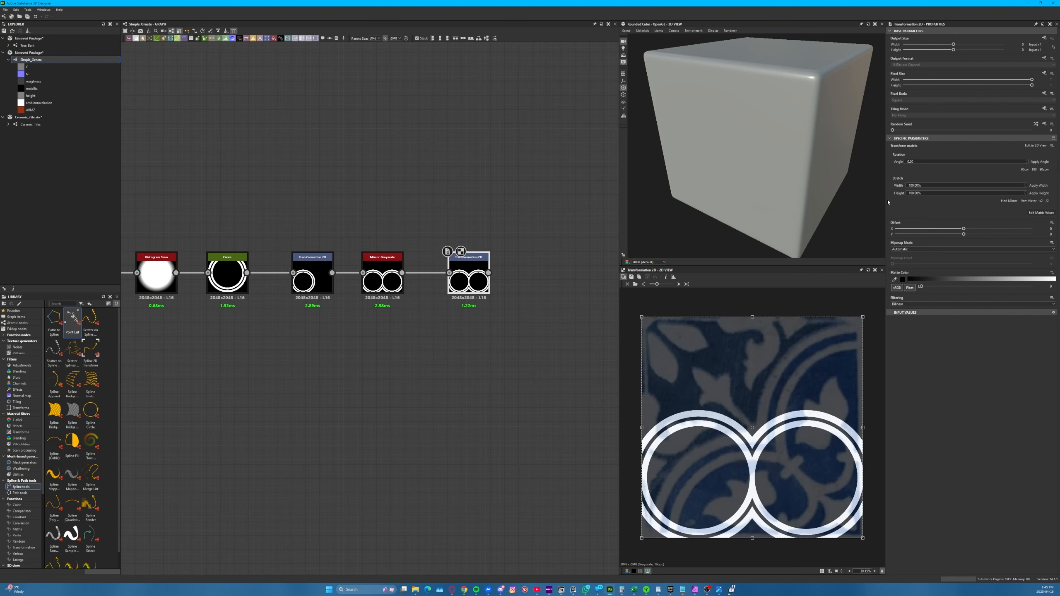
double_click(931, 162)
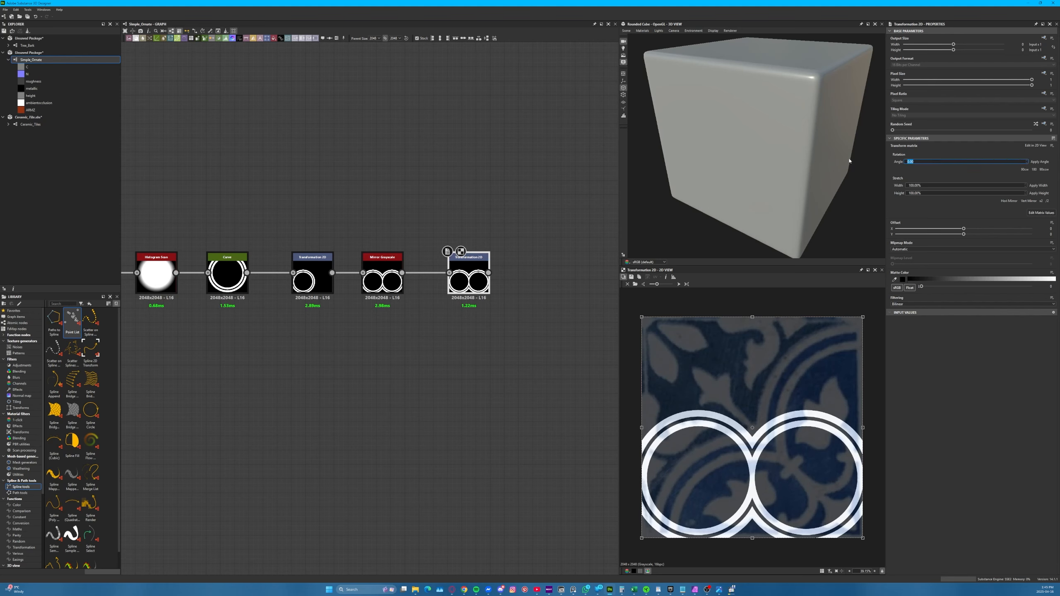
type("-45")
key("Return")
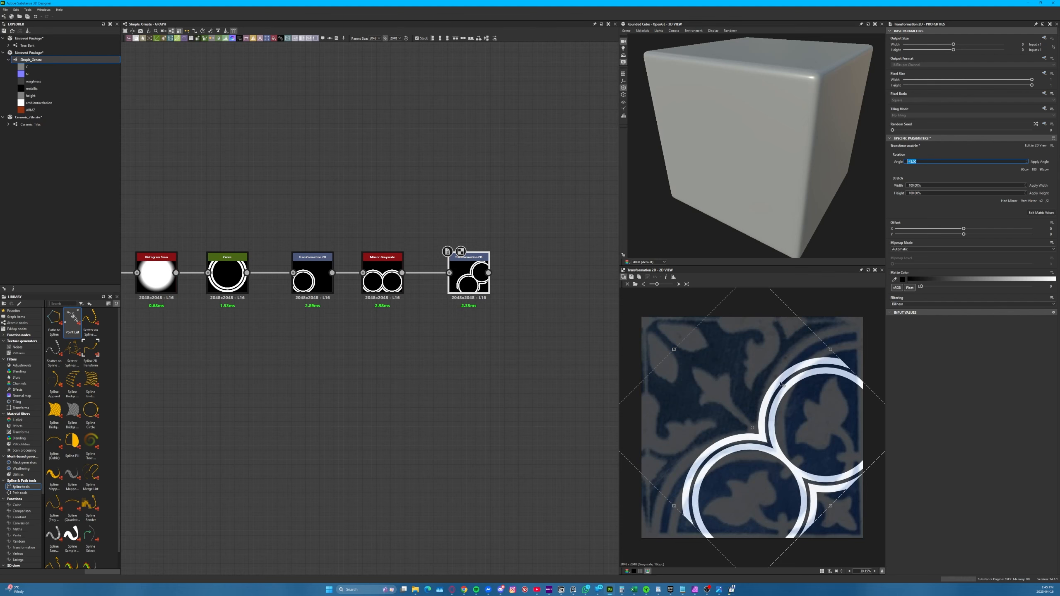
Stretch the rotated rings to 140% in width and height, and check their alignment with the tile reference
scroll(782, 383, "down", 1)
double_click(934, 184)
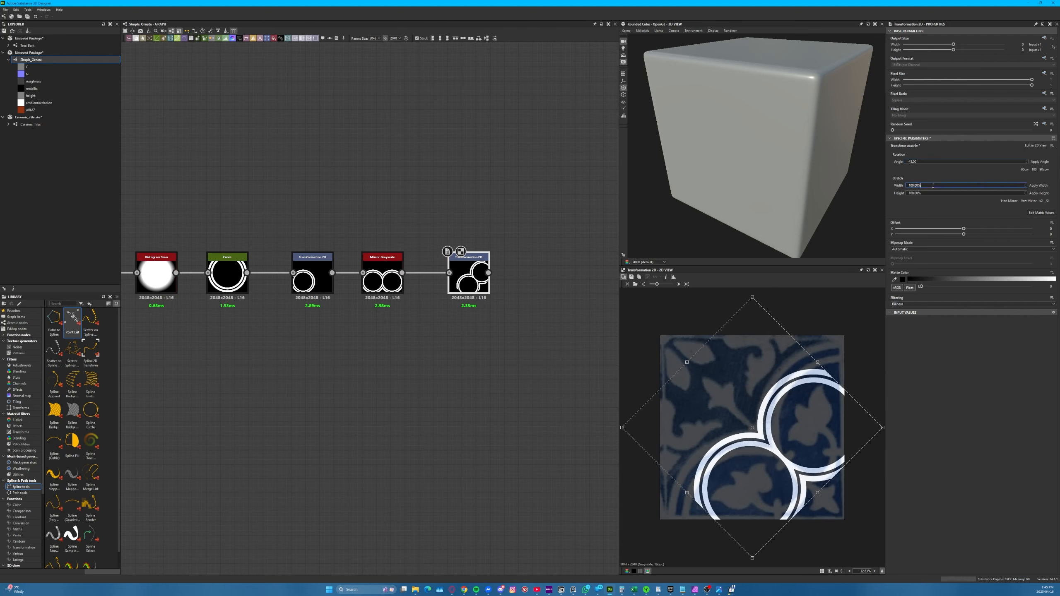
type("140")
key("Tab")
type("140")
key("Return")
left_click(1038, 186)
left_click(1039, 193)
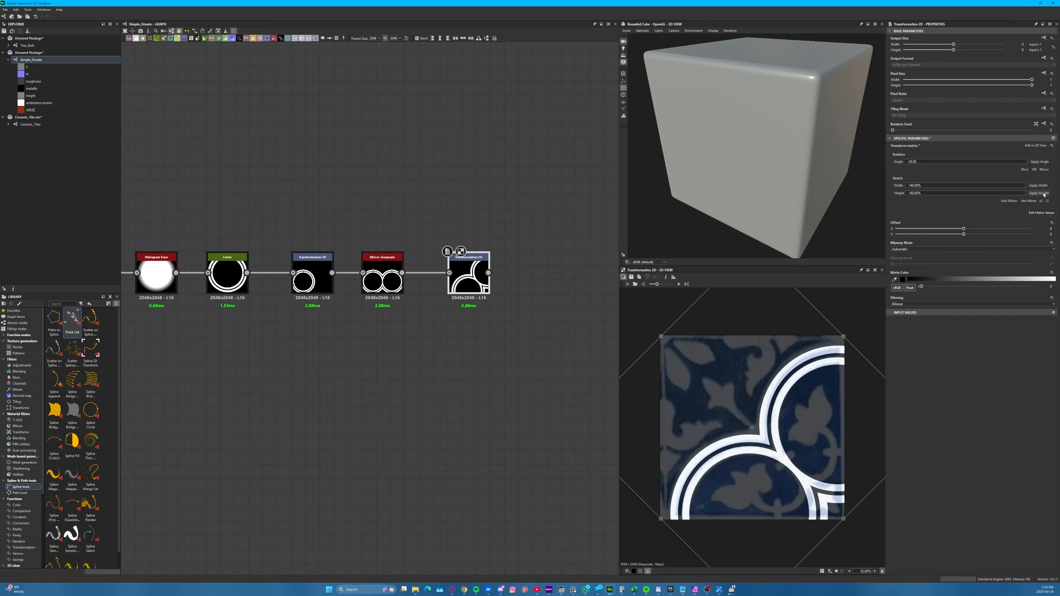
scroll(726, 478, "up", 4)
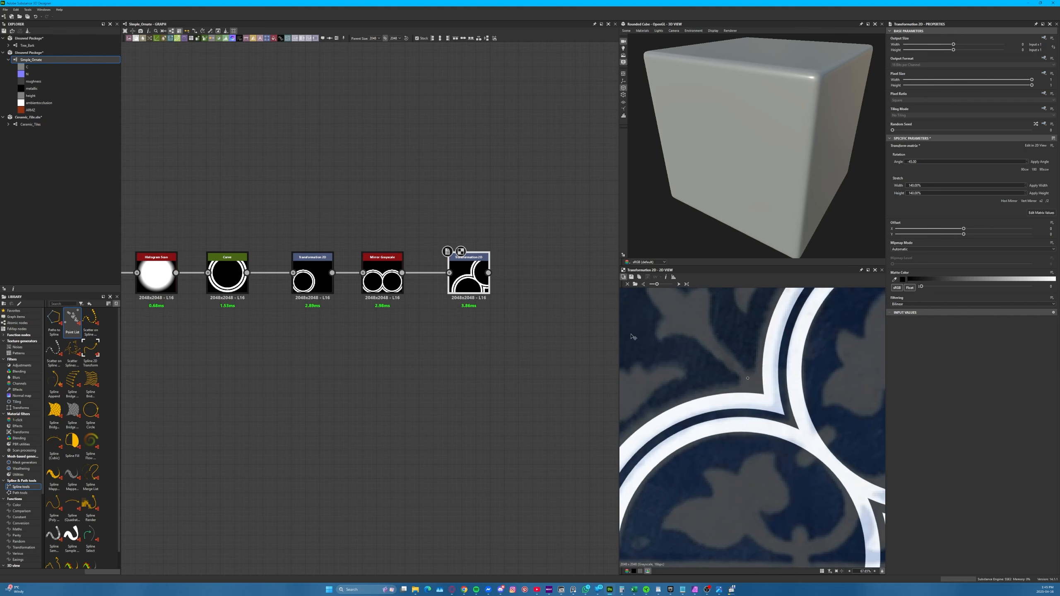
scroll(709, 448, "down", 3)
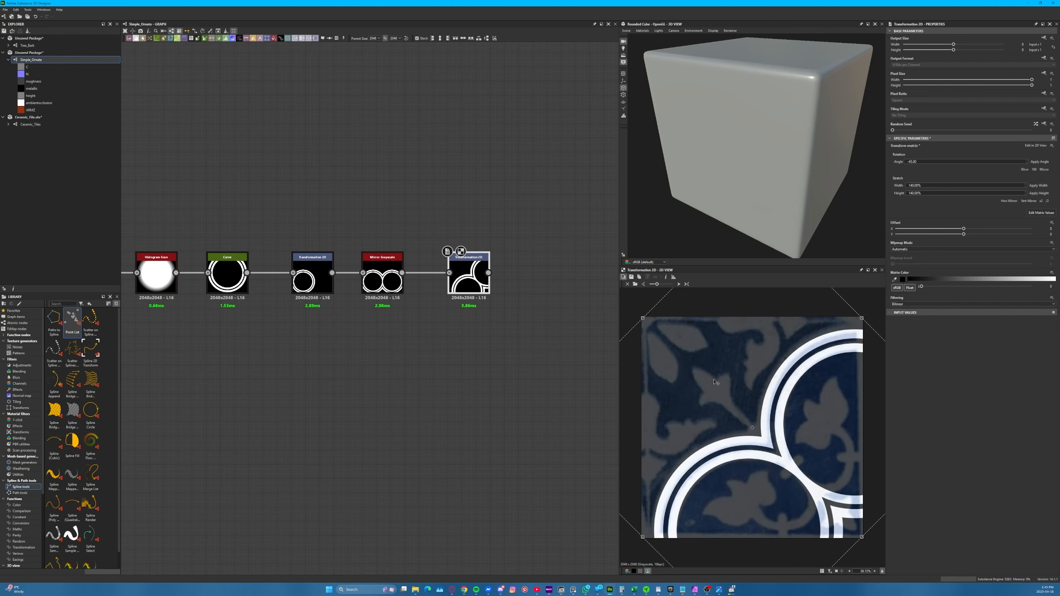
Load Ceramic Tile_sq_45 as the background and examine the first Transformation 2D node's ring against it
left_click(634, 285)
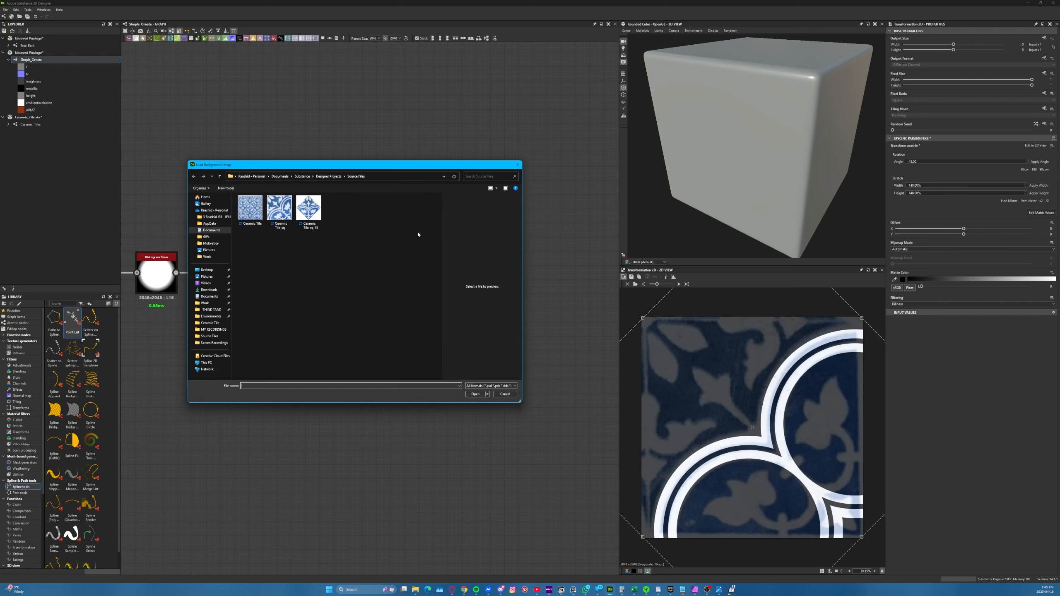
double_click(308, 211)
double_click(312, 277)
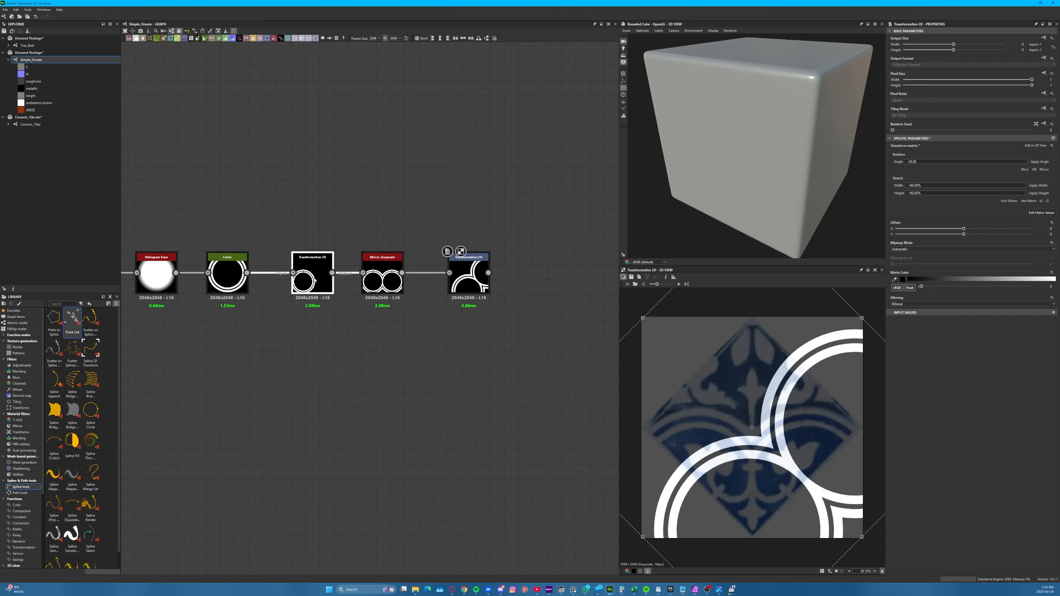
scroll(716, 467, "up", 3)
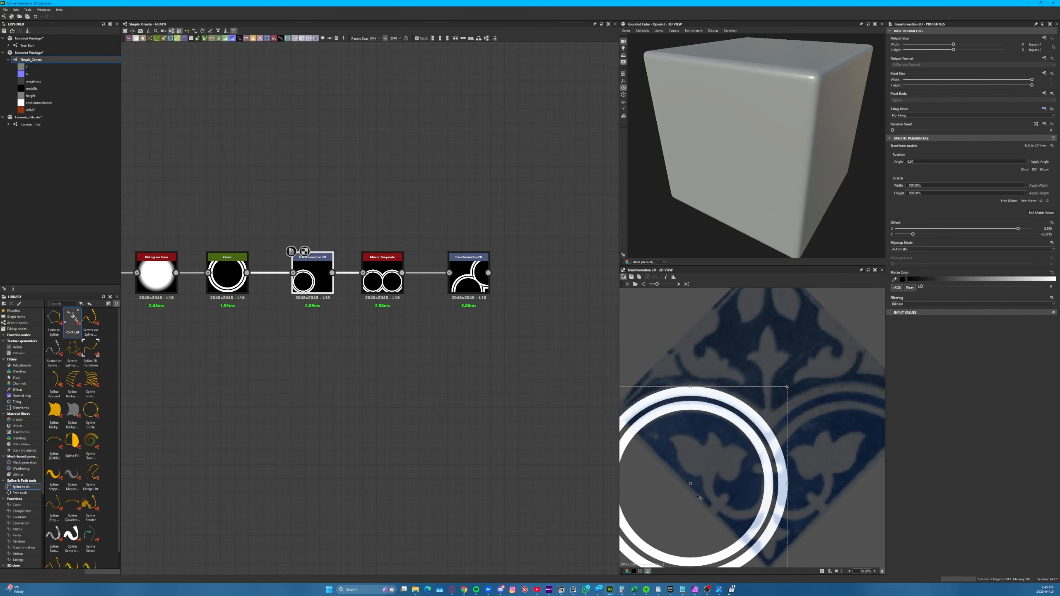
scroll(720, 465, "down", 2)
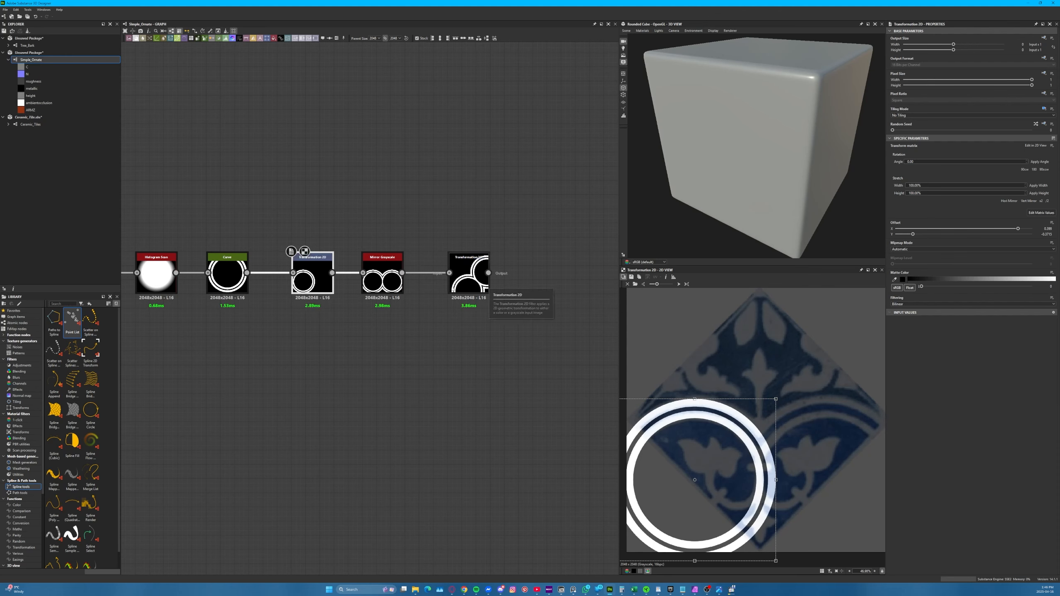
Shift the Shape, Histogram Scan and Curve nodes away from the first Transformation 2D and add a Blend node fed by the Curve output
left_click(480, 288)
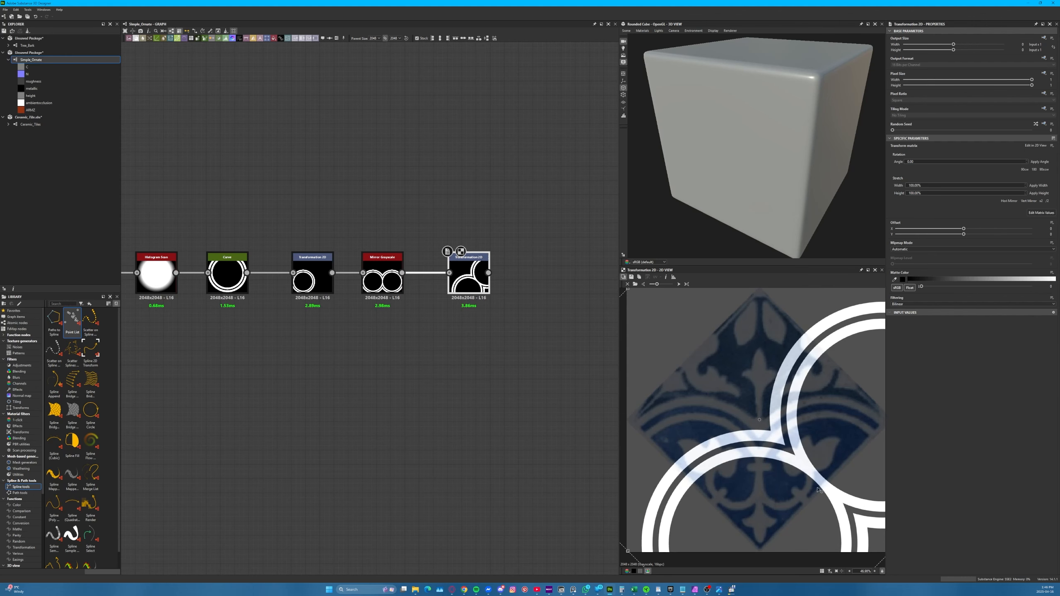
middle_click_drag(276, 394, 435, 402)
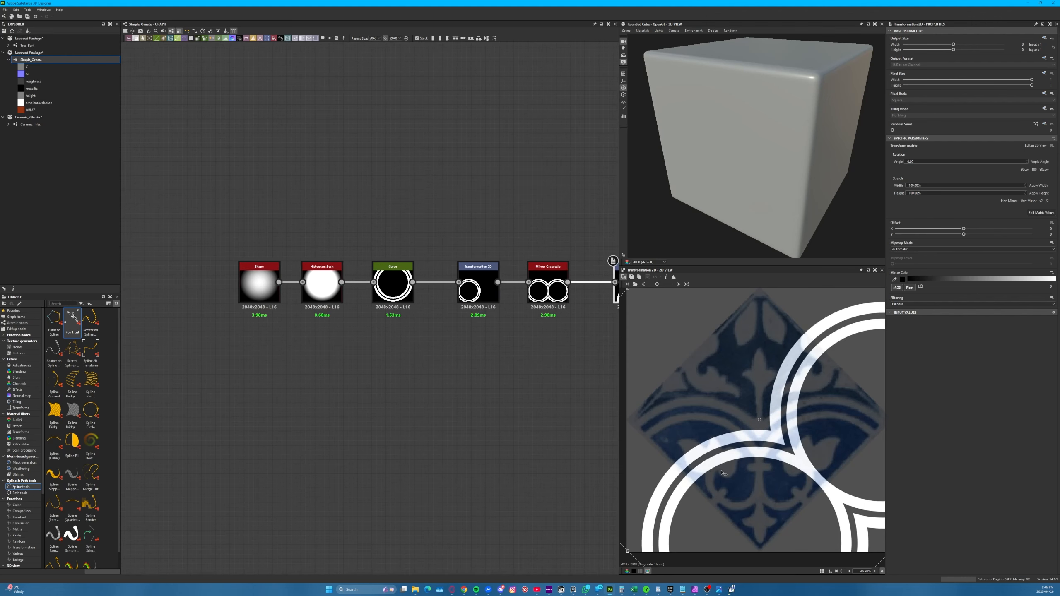
left_click(394, 292)
left_click_drag(430, 339, 255, 254)
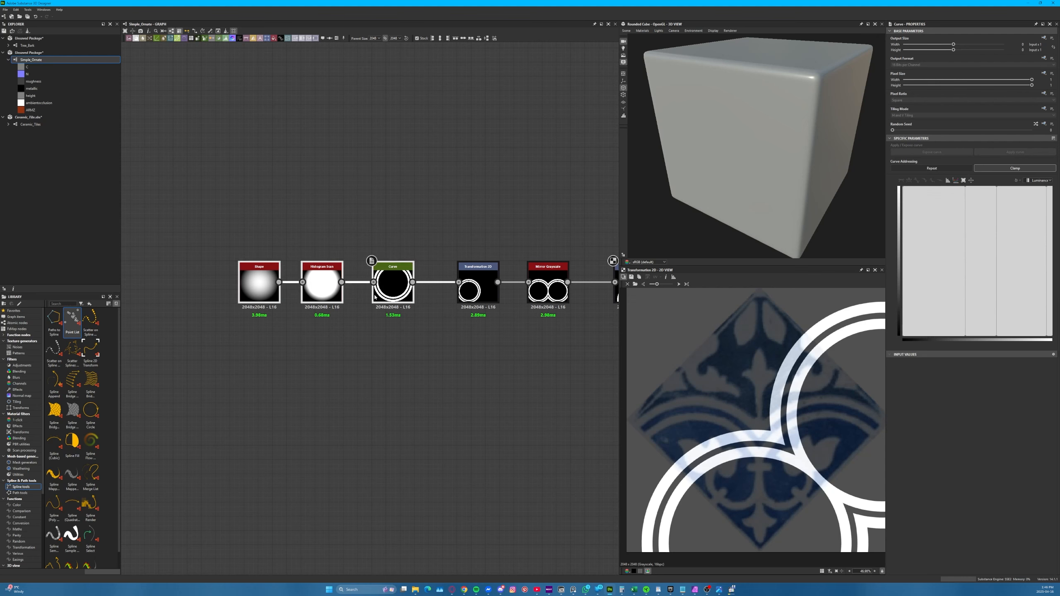
left_click_drag(378, 296, 358, 355)
left_click(315, 336)
left_click(373, 366)
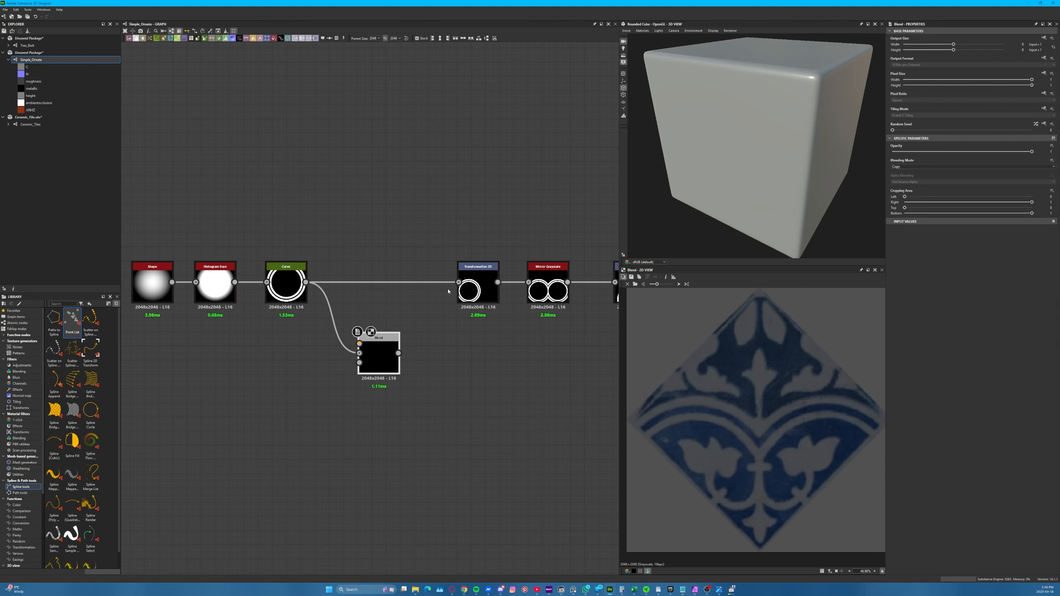
Connect a new Shape node to the Blend's foreground input and set the Blend's blending mode to Subtract
left_click_drag(360, 344, 224, 361)
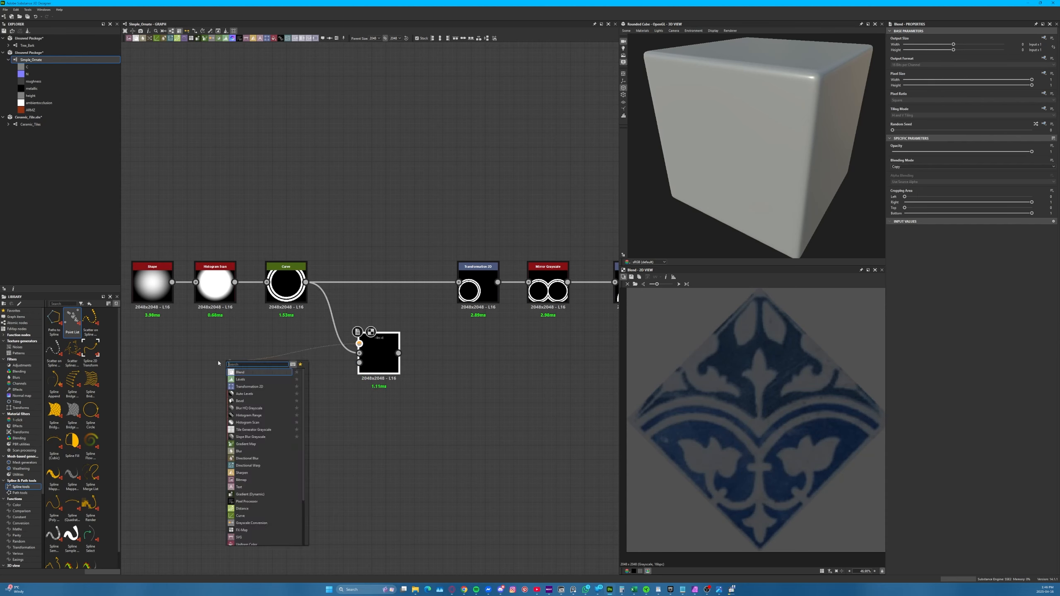
type("shape")
key("Return")
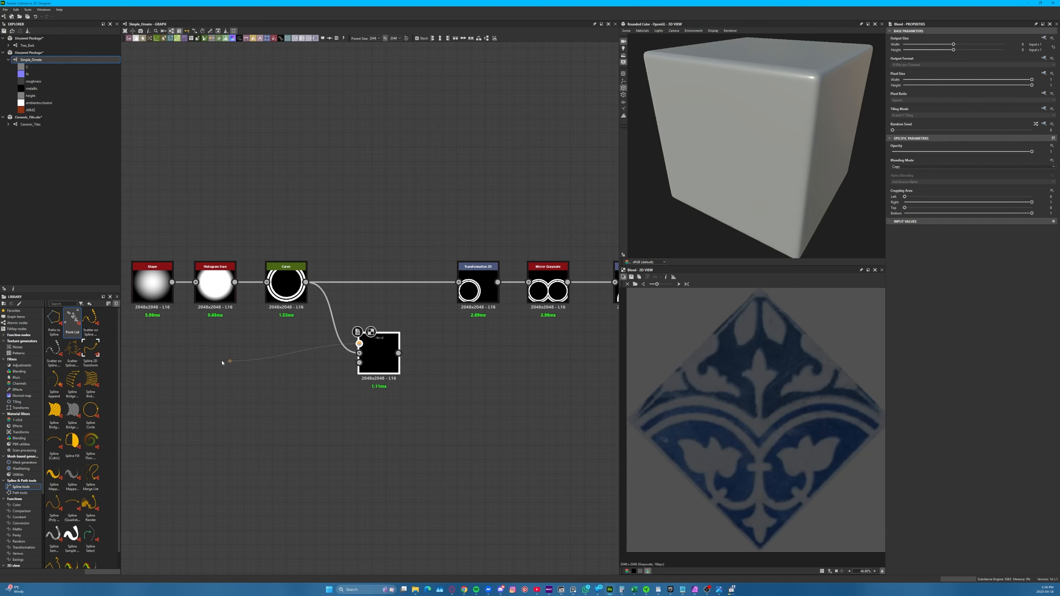
left_click(396, 353)
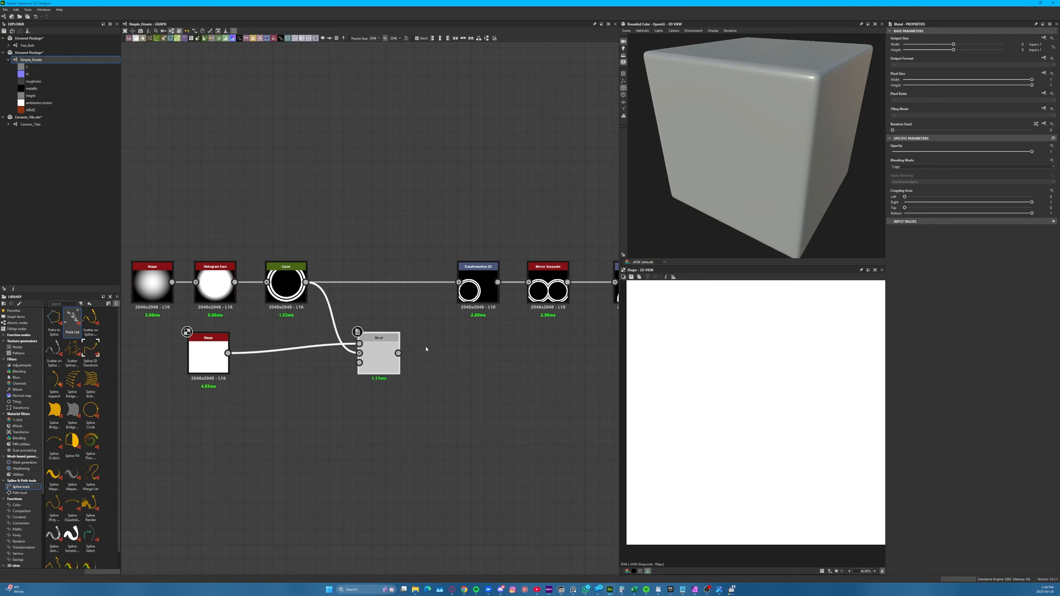
left_click(900, 166)
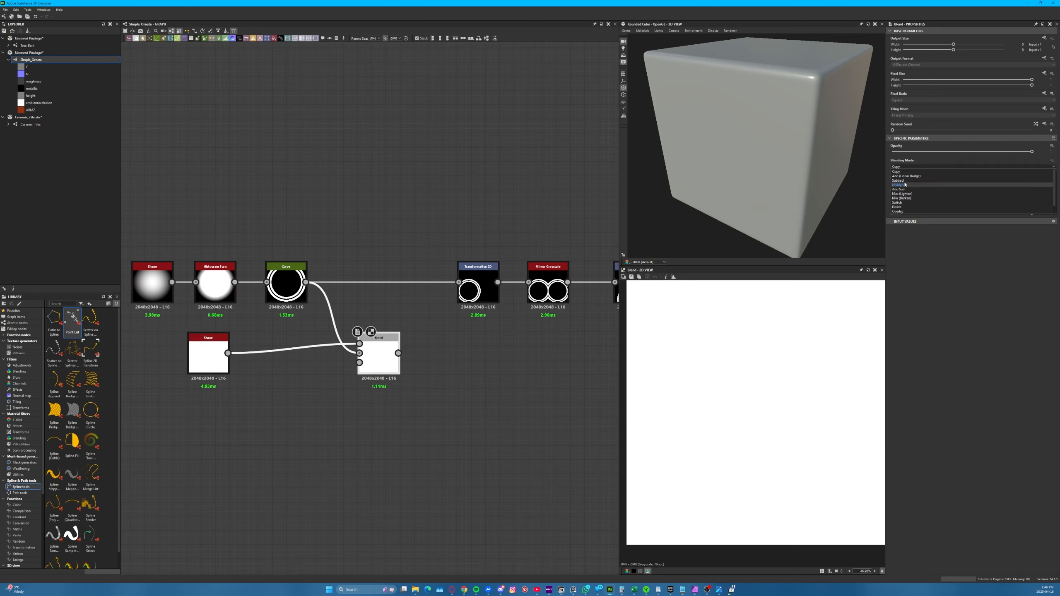
left_click(903, 182)
Reduce the square Shape's Y size to about 0.51 to make a horizontal mask bar
left_click(208, 355)
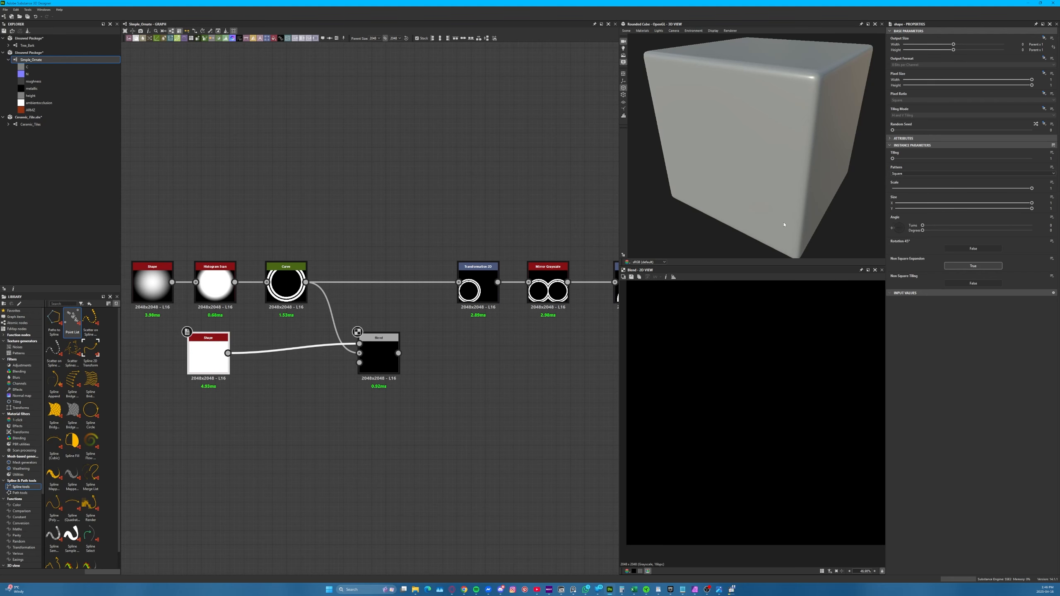
left_click(933, 208)
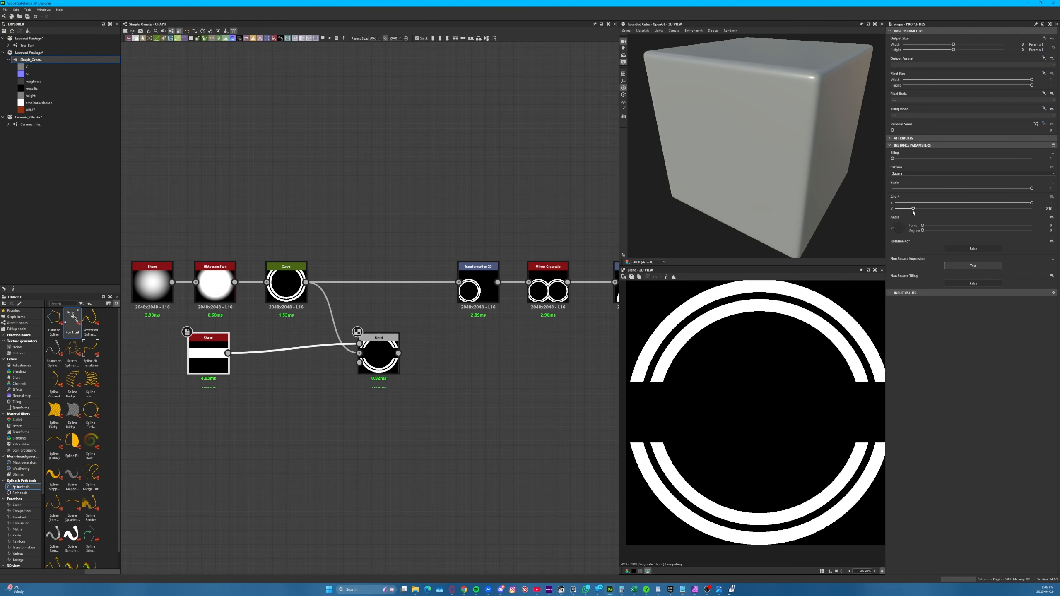
left_click(964, 209)
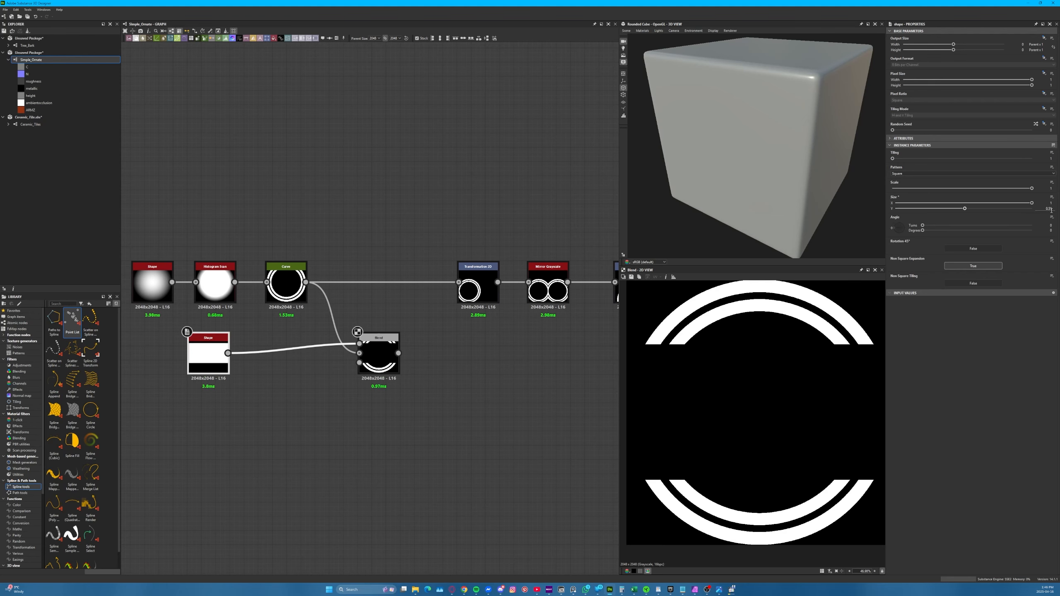
Insert a Transformation 2D node between the Shape and the Blend and move the mask bar down over the lower half of the rings
key("space")
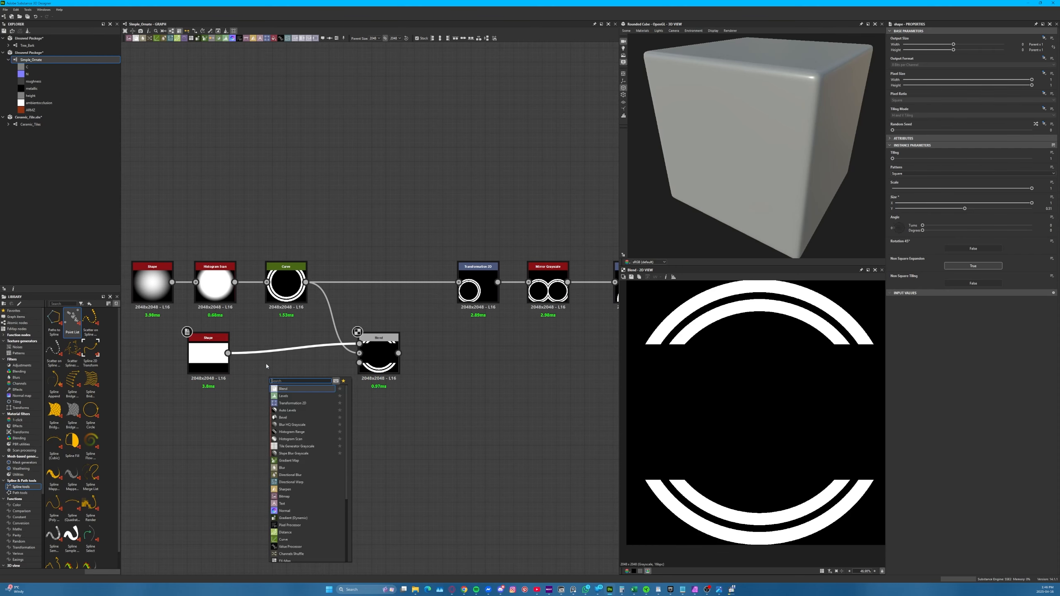
type("tra")
key("BackSpace")
key("BackSpace")
left_click(291, 390)
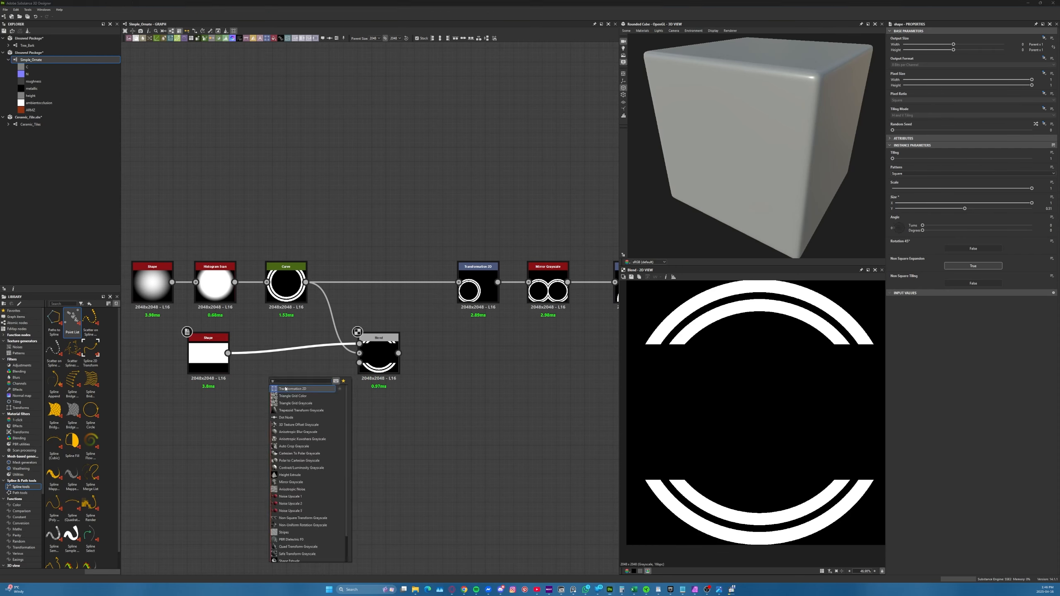
left_click_drag(755, 365, 755, 434)
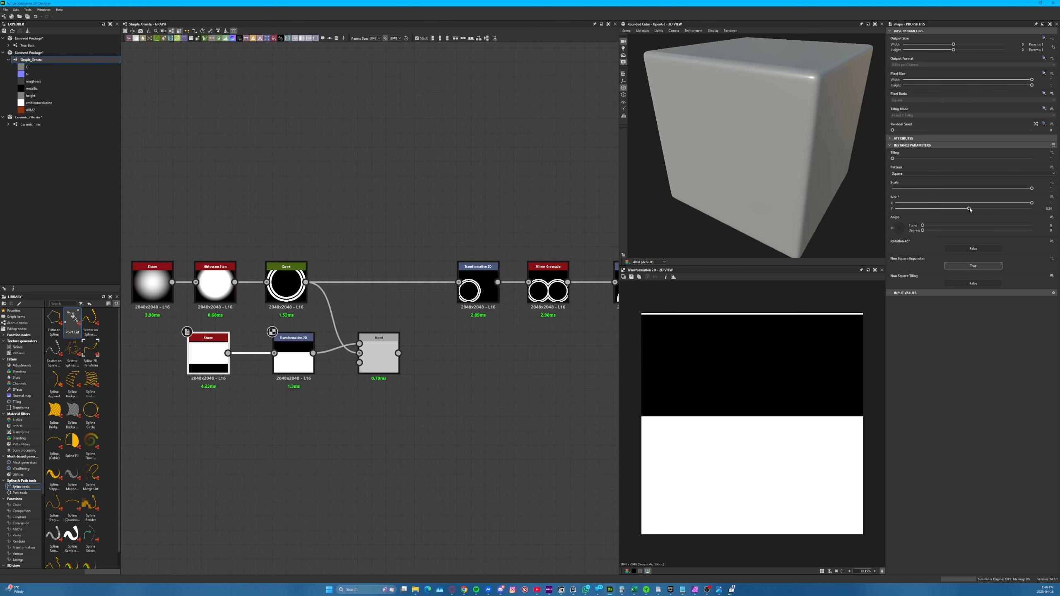
Set the mask Shape's Y size to 0.52, override its Transformation 2D tiling mode with No Tiling, and preview the Blend
left_click_drag(967, 209, 966, 208)
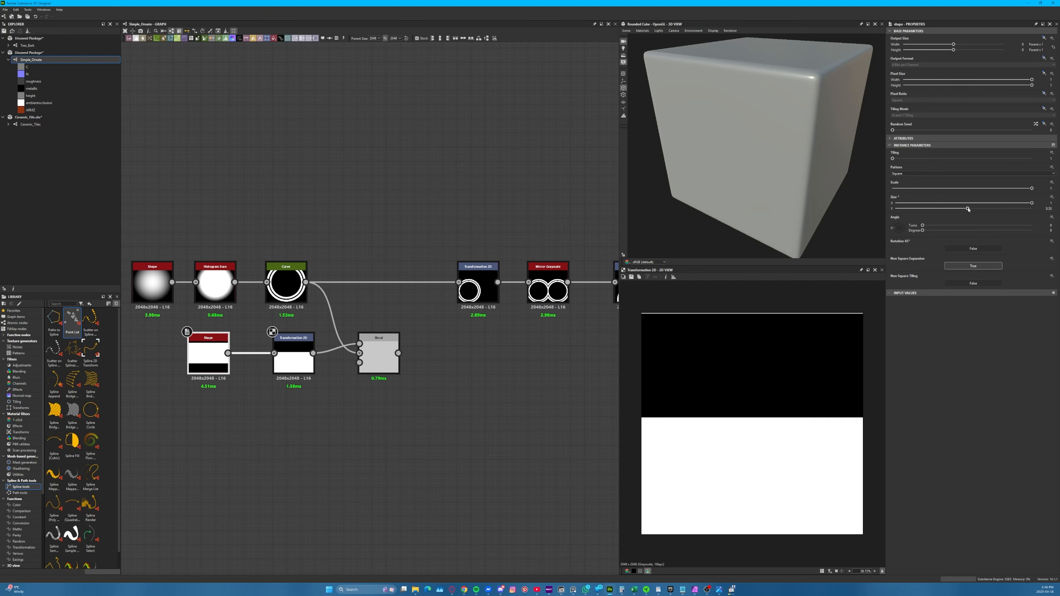
left_click(294, 355)
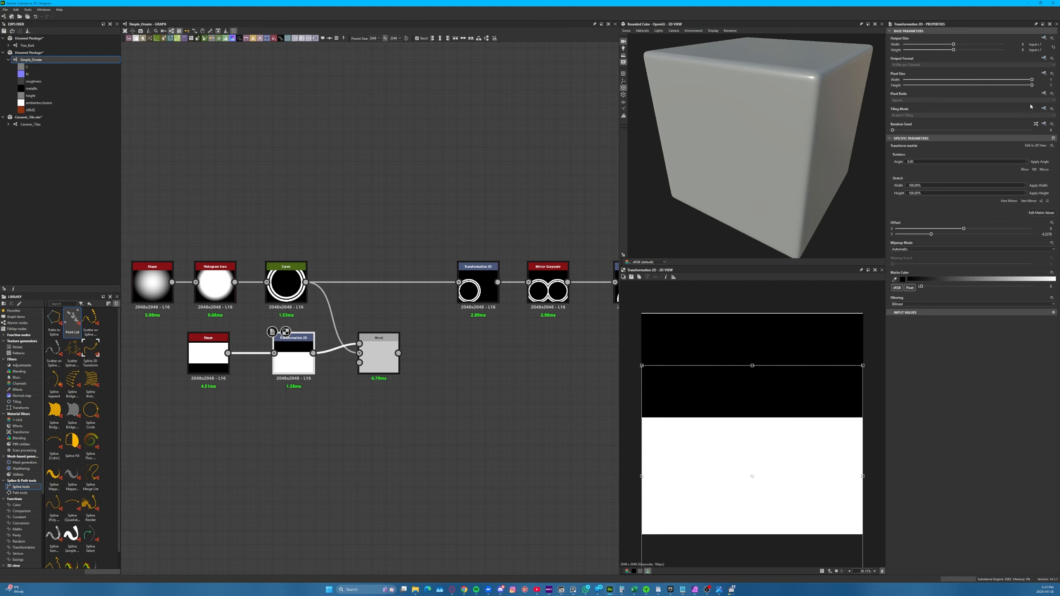
left_click(1043, 108)
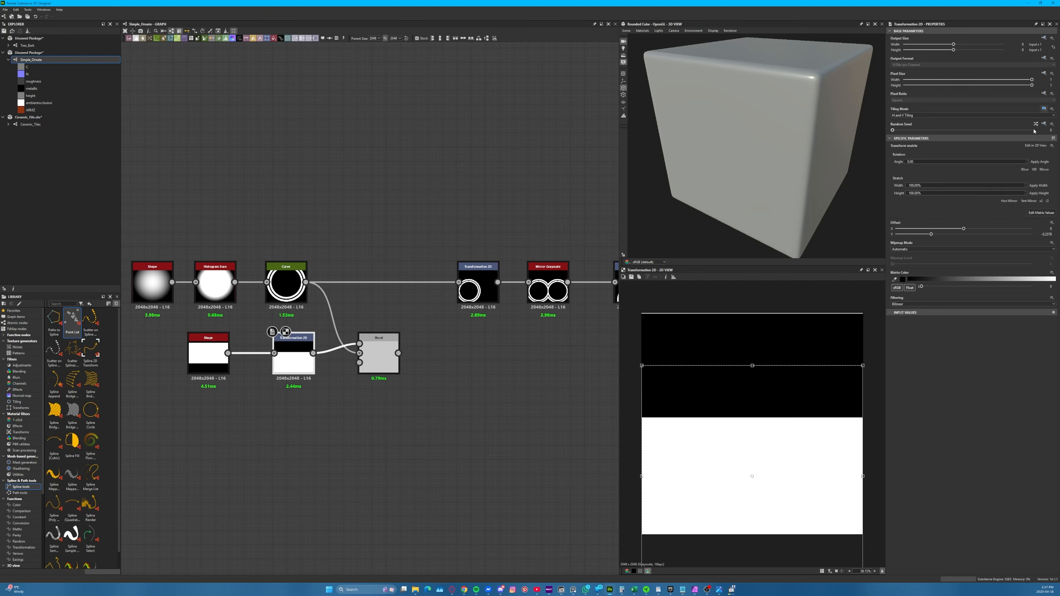
left_click(1013, 115)
left_click(1002, 120)
double_click(378, 354)
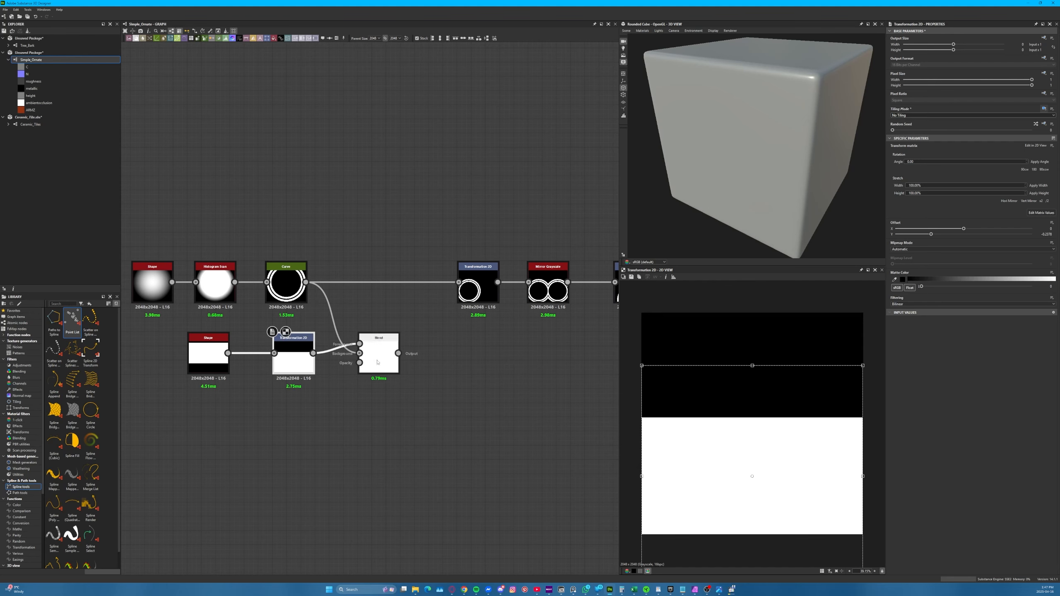
Move the mask slightly lower in its Transformation 2D node, to a Y offset of about -0.284, so more of the arch remains
left_click(303, 353)
left_click_drag(728, 386, 727, 405)
key("ctrl+z")
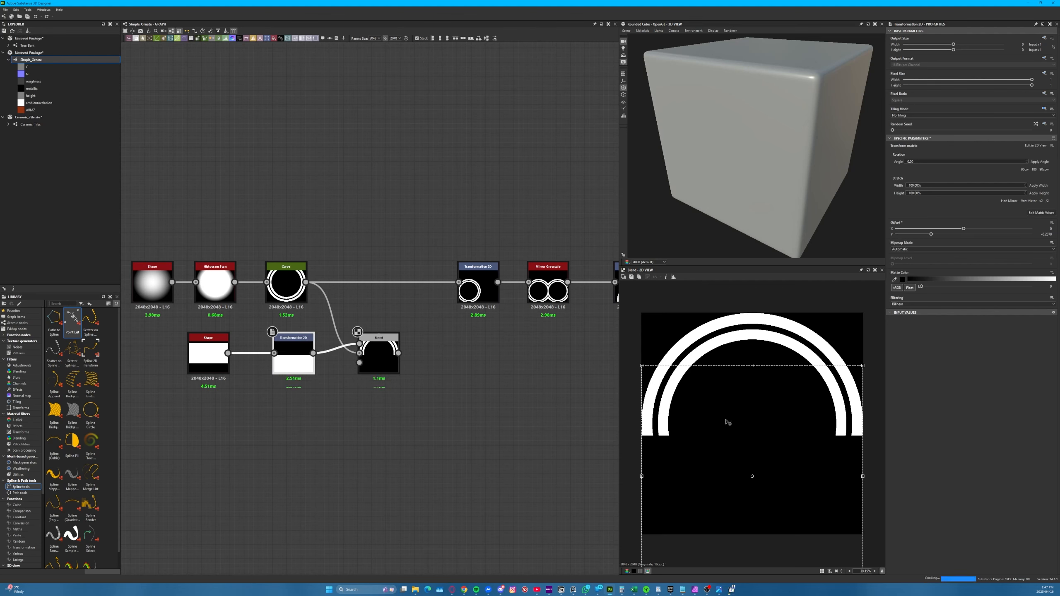
left_click_drag(781, 430, 783, 439)
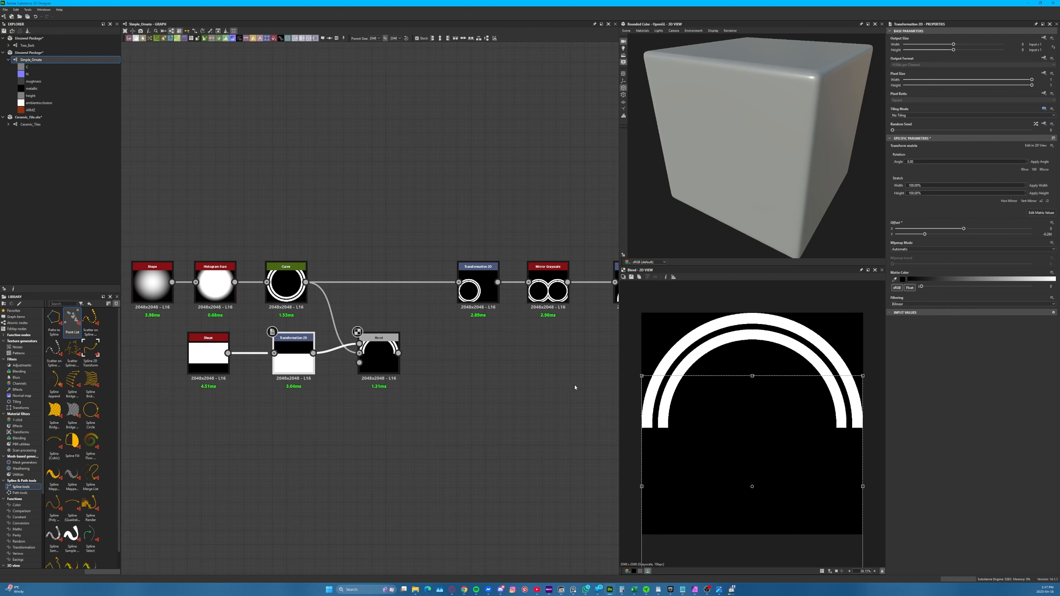
Connect the Blend output to the first Transformation 2D in place of the Curve, so the Mirror Grayscale receives the half rings
middle_click_drag(482, 375, 220, 379)
middle_click_drag(343, 364, 616, 404)
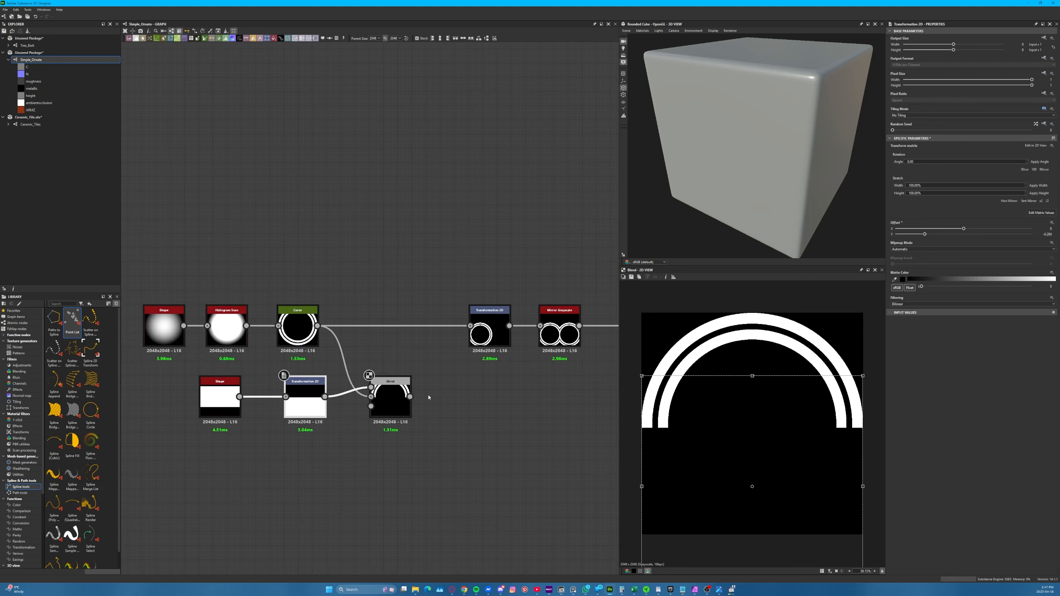
middle_click_drag(428, 397, 297, 383)
left_click(428, 319)
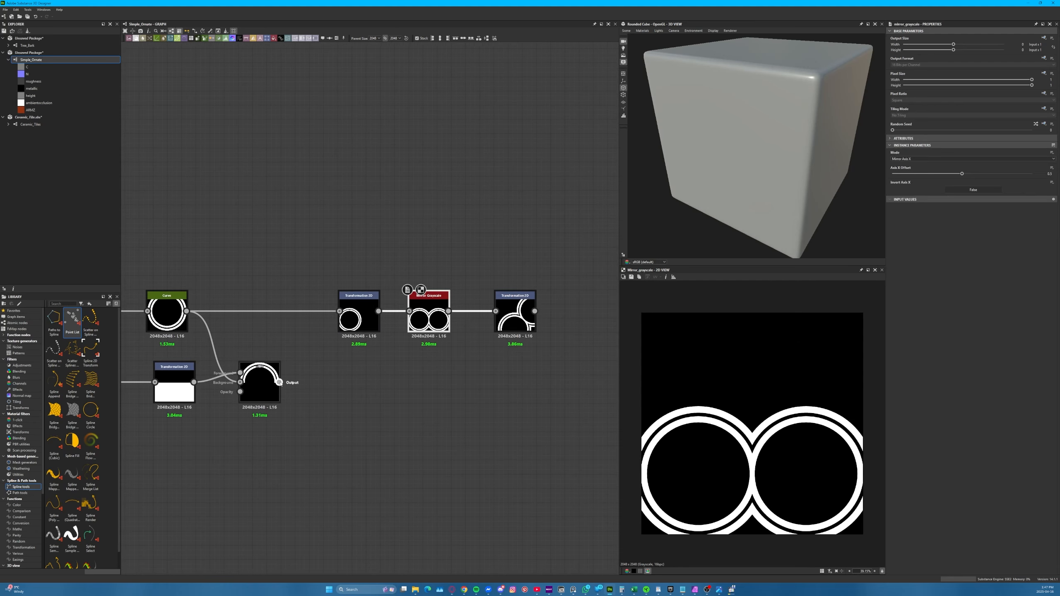
left_click_drag(280, 382, 339, 310)
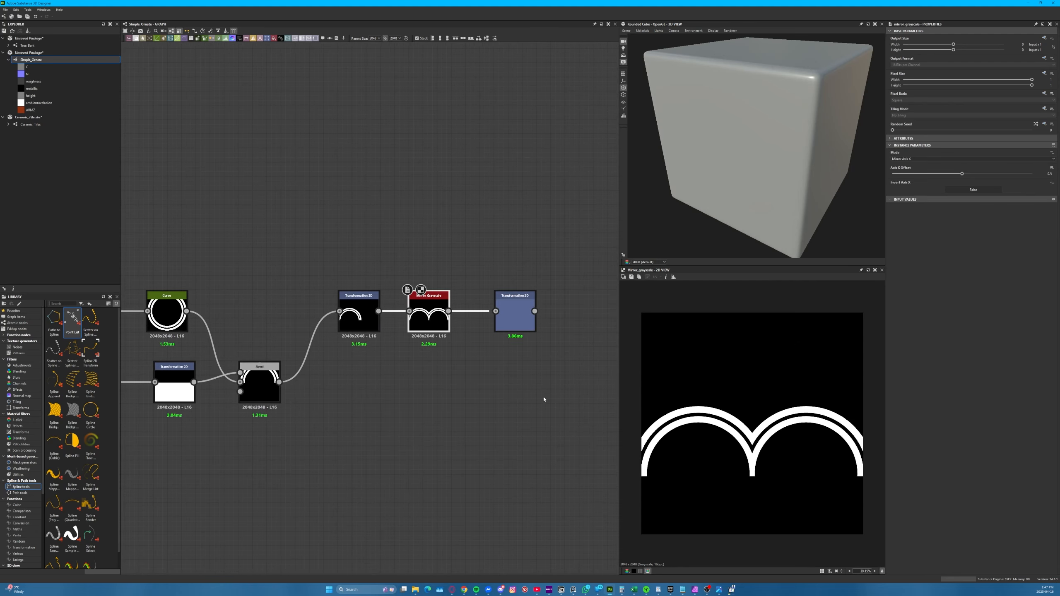
Display the tile reference behind the second Transformation 2D and the Mirror Grayscale and check how the arches align with its bands
left_click(522, 319)
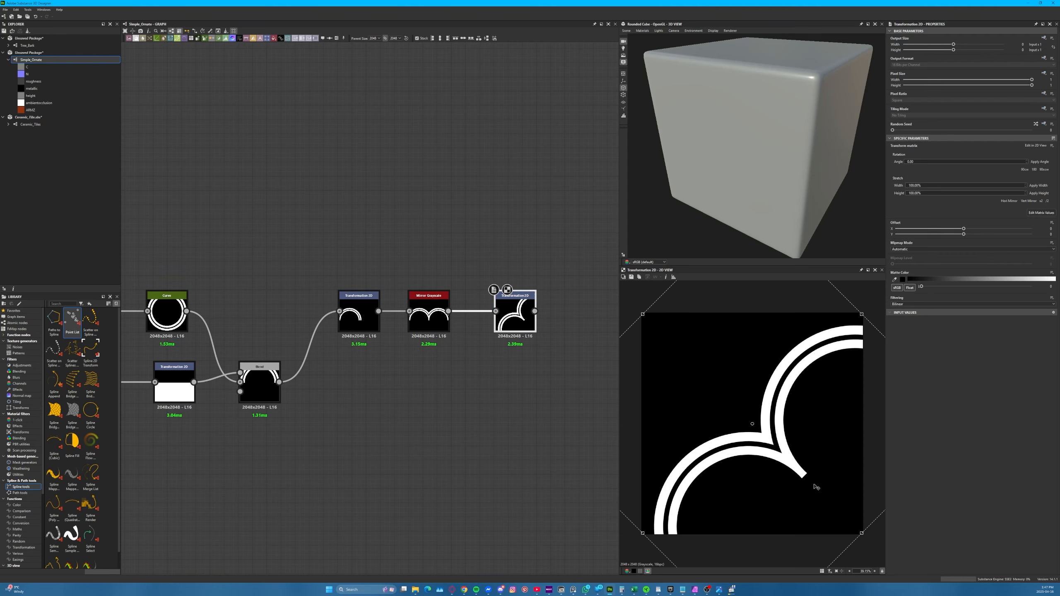
left_click(631, 278)
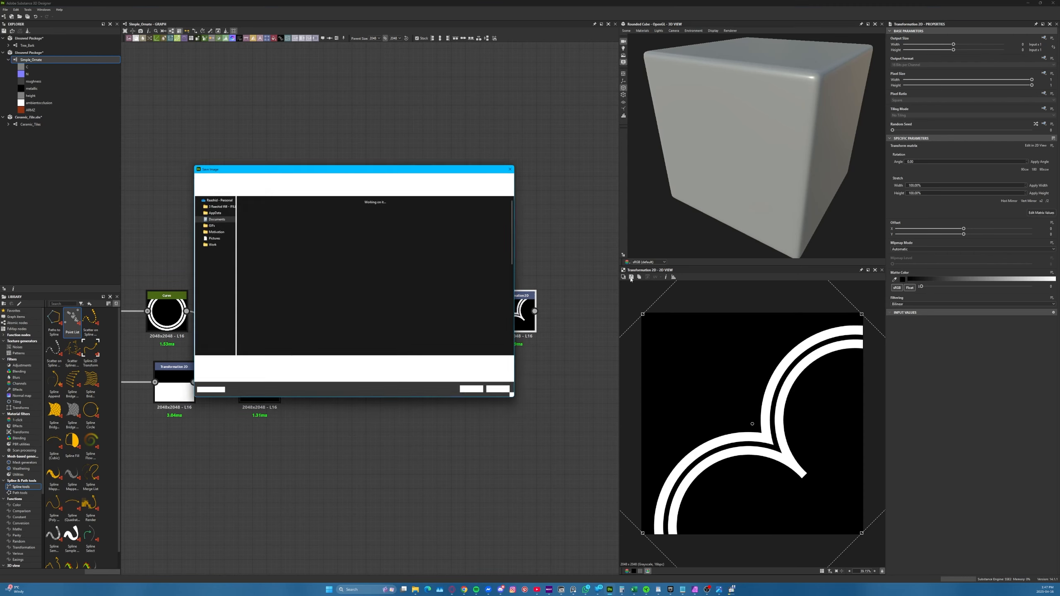
left_click(505, 394)
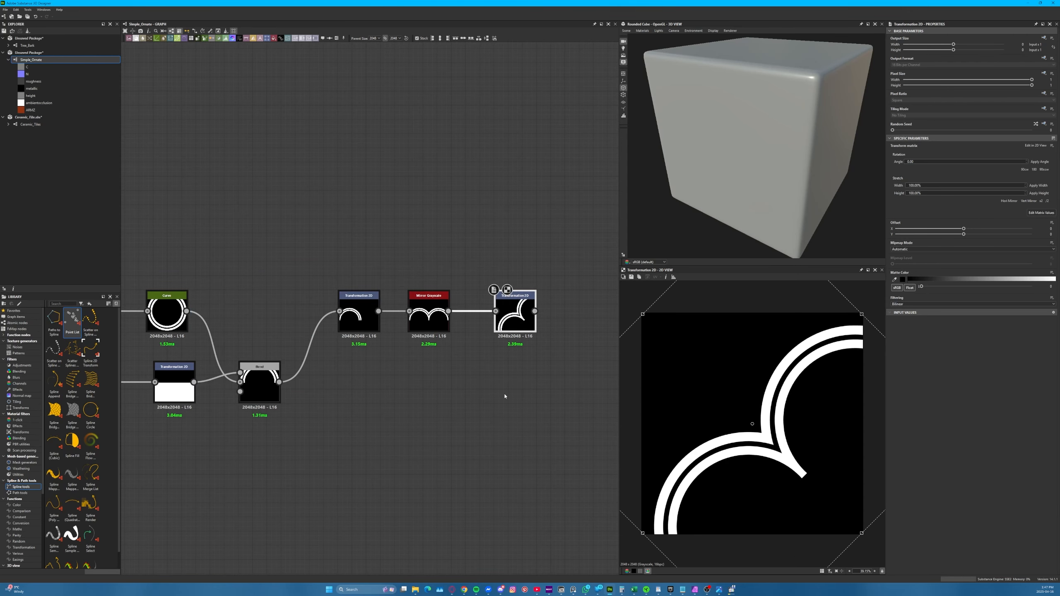
left_click(622, 278)
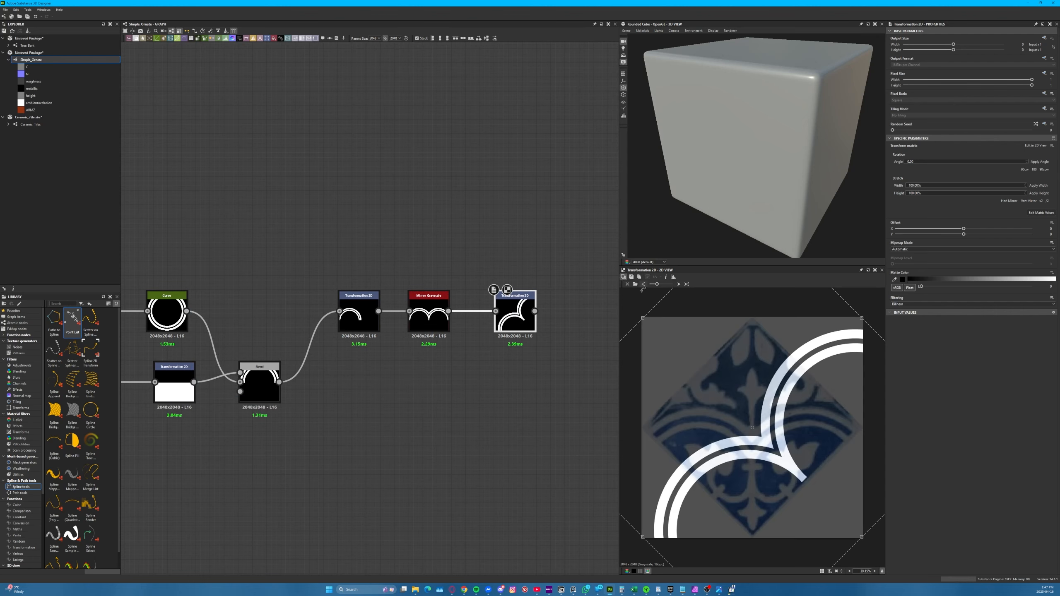
double_click(428, 317)
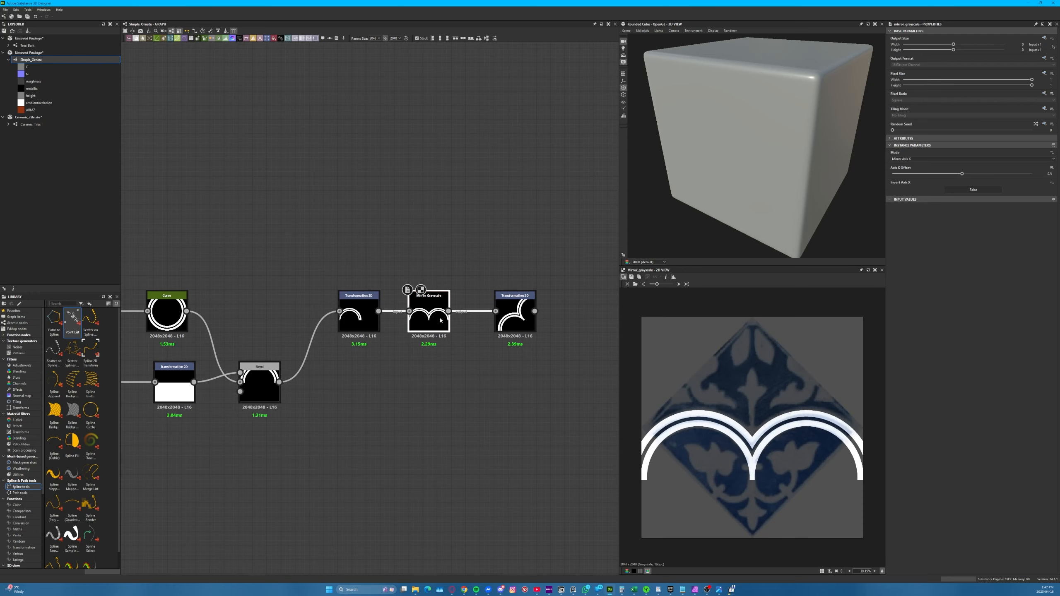
scroll(716, 419, "up", 2)
scroll(473, 350, "down", 3)
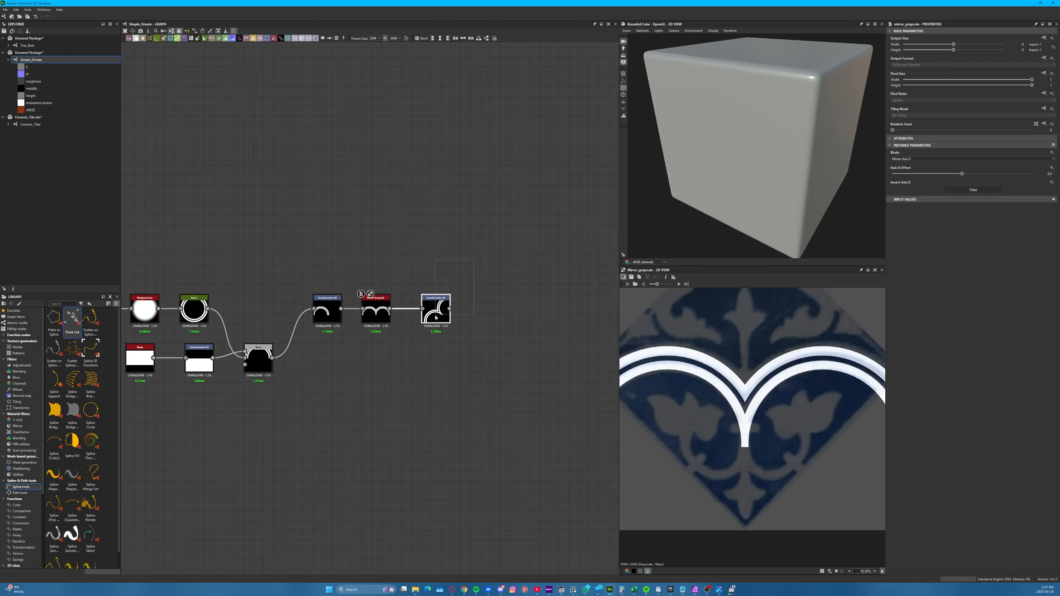
Add a Spline (Poly Quadratic) node to the graph below the mask Shape node
left_click(423, 314)
middle_click_drag(342, 435, 515, 453)
scroll(375, 411, "up", 3)
middle_click_drag(354, 404, 354, 402)
key("space")
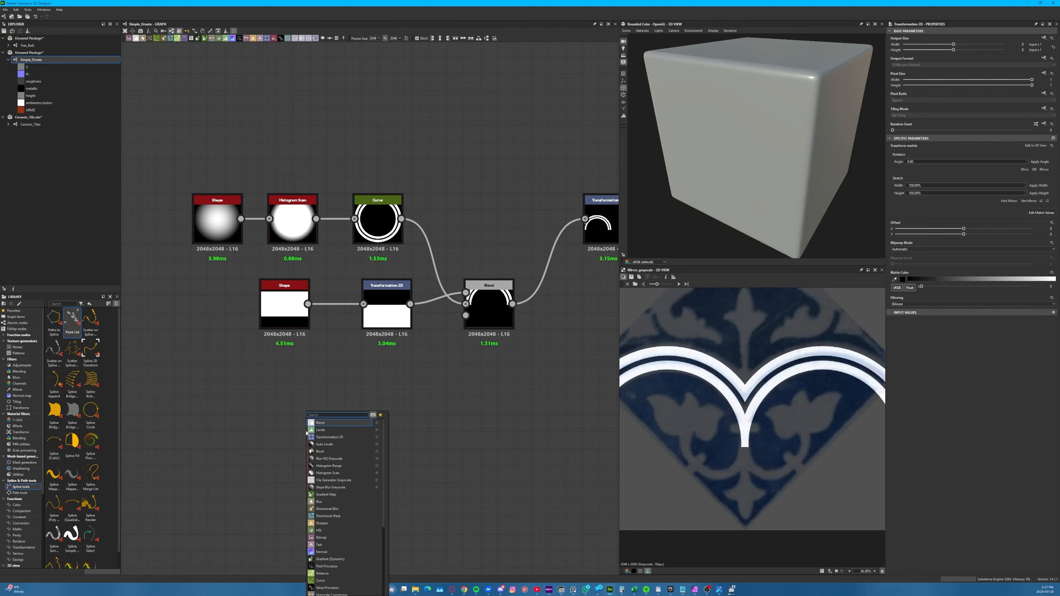
type("spline")
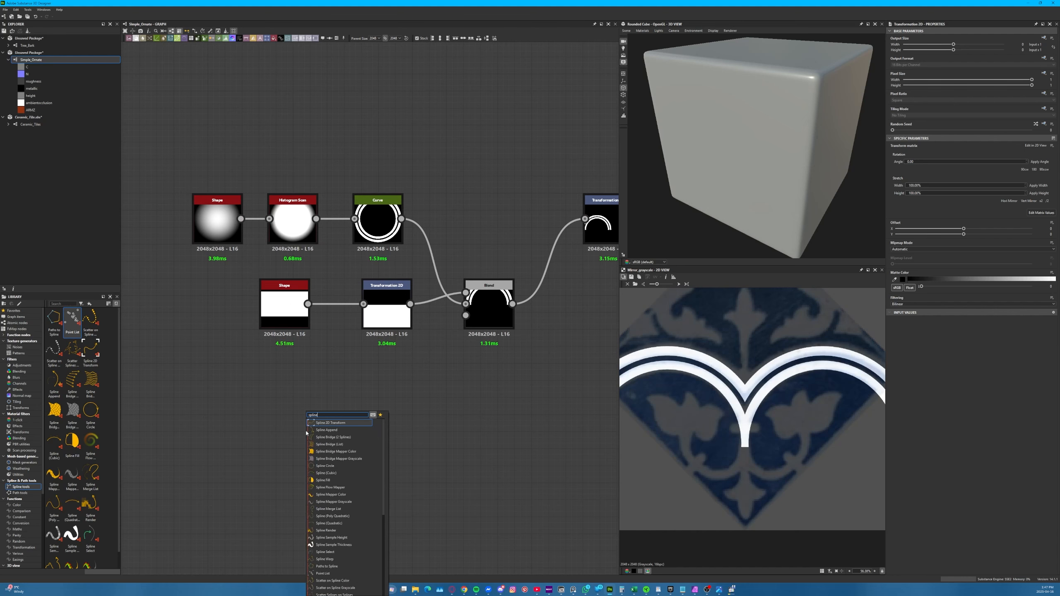
type(" q")
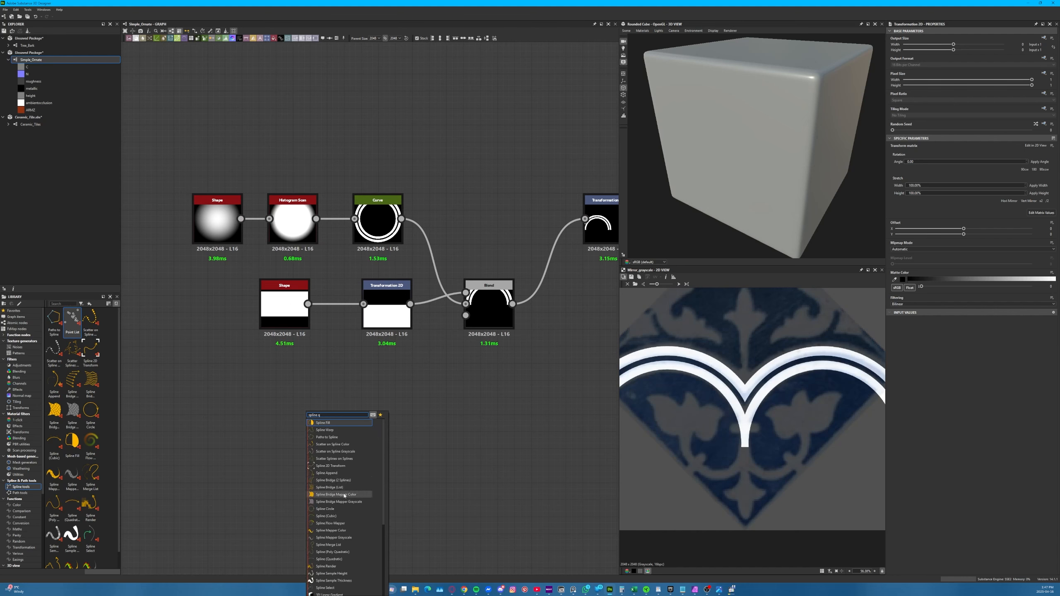
left_click(345, 552)
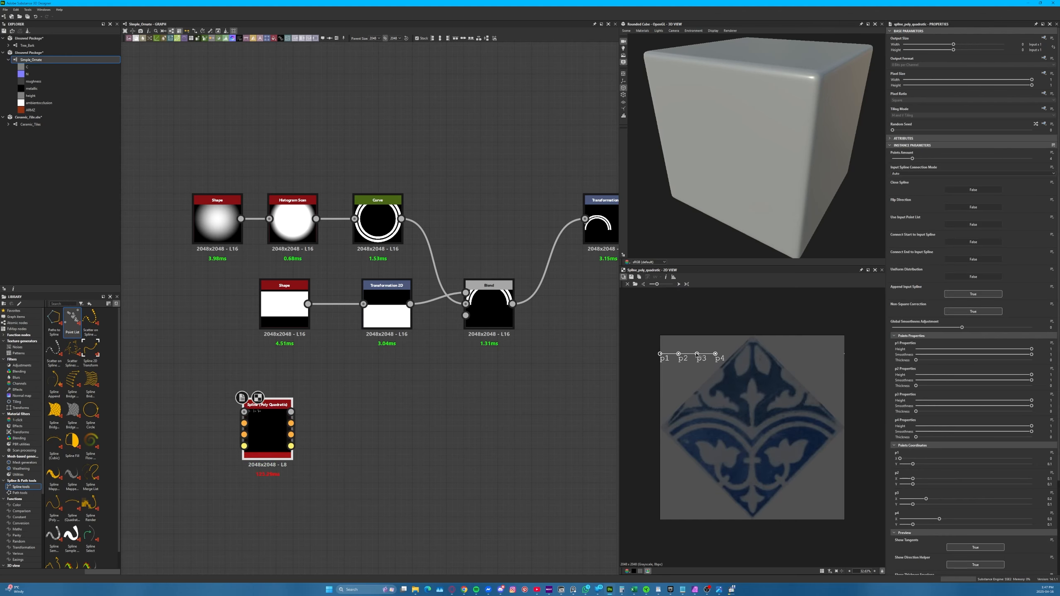
Set the Spline (Poly Quadratic)'s Points Amount to 5 and bring its points onto the left flower of the tile reference
key("f")
scroll(262, 480, "up", 4)
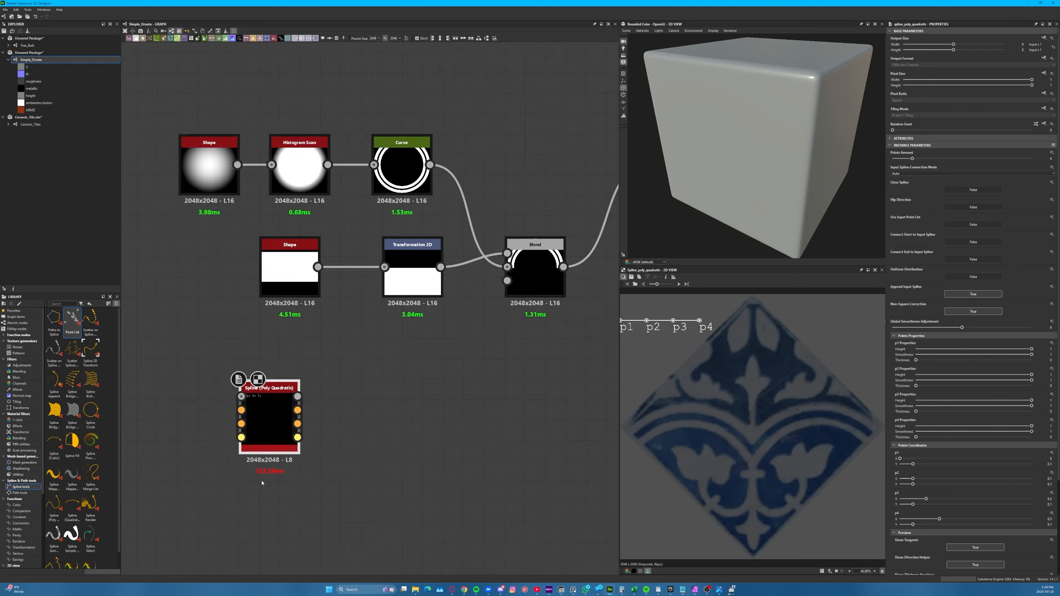
scroll(260, 468, "down", 2)
scroll(259, 468, "down", 3)
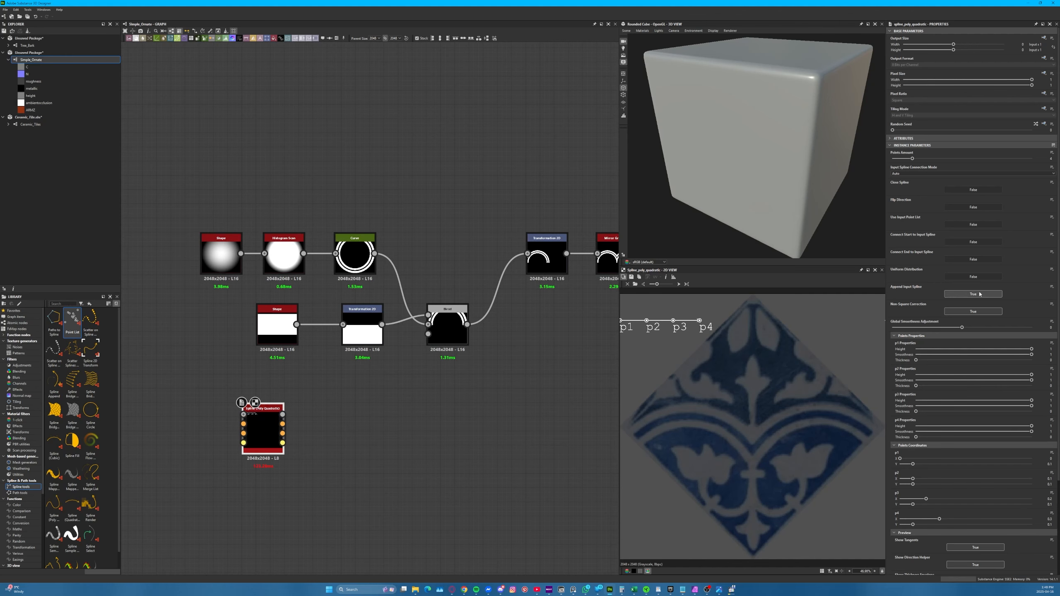
left_click_drag(918, 160, 925, 160)
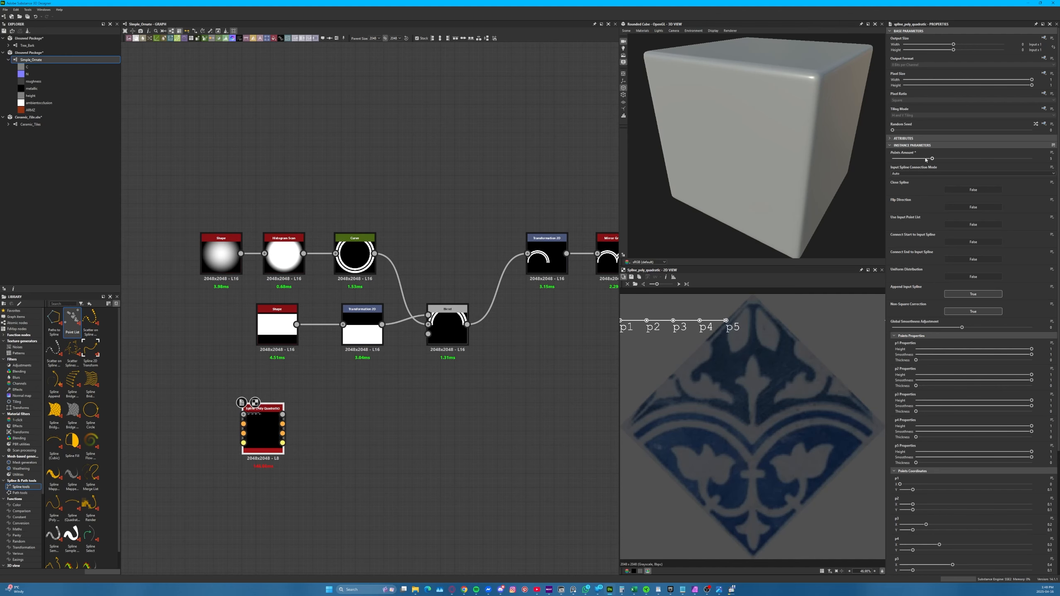
left_click_drag(620, 320, 724, 484)
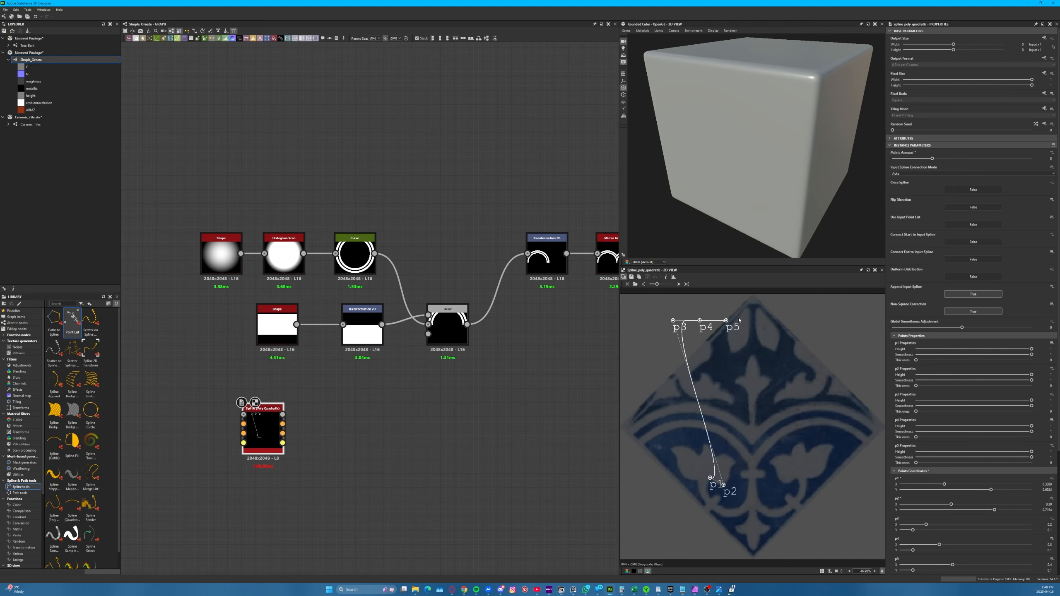
left_click_drag(673, 320, 749, 478)
left_click_drag(699, 320, 752, 426)
Arrange p1 to p5 roughly around the outline of the left flower's inner petal
scroll(707, 503, "up", 5)
mouse_move(723, 454)
left_mouse_down()
mouse_move(712, 430)
mouse_move(723, 467)
left_mouse_up()
left_click_drag(811, 443, 775, 443)
left_click_drag(837, 412, 762, 403)
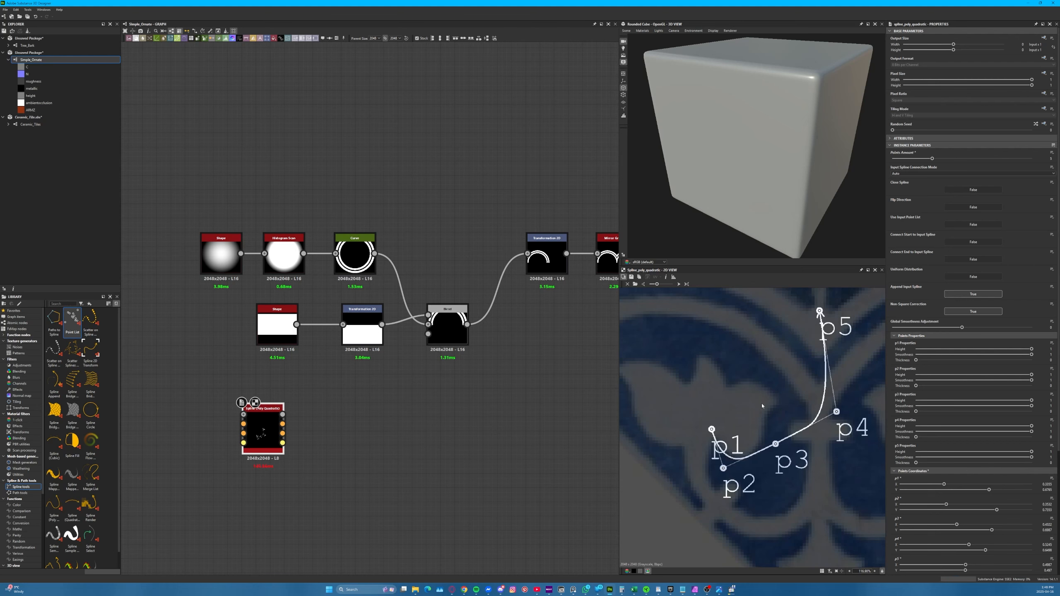
left_click_drag(819, 310, 733, 386)
left_click_drag(764, 402, 791, 390)
left_click_drag(775, 444, 760, 417)
left_click_drag(723, 468, 755, 478)
left_click_drag(711, 429, 712, 451)
left_click_drag(755, 478, 701, 433)
Enable Close Spline and adjust the five points so the closed outline follows the petal
left_click(973, 189)
left_click_drag(733, 386, 724, 376)
left_click_drag(792, 389, 787, 393)
left_click_drag(761, 464, 760, 457)
left_click_drag(701, 433, 759, 463)
left_click_drag(760, 417, 761, 412)
left_click_drag(787, 393, 783, 395)
left_click_drag(724, 375, 738, 377)
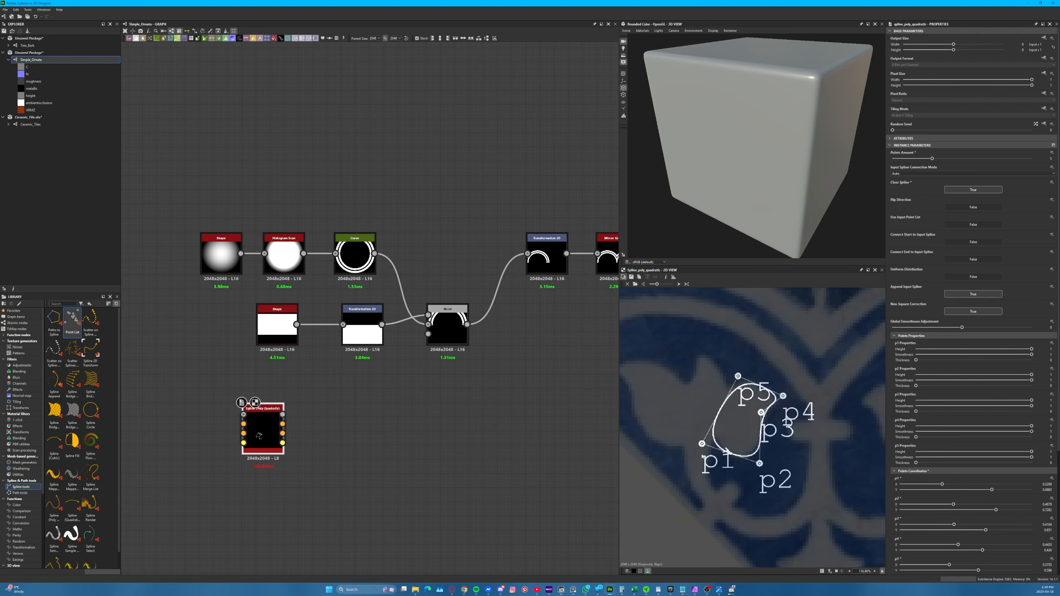
Try a different arrangement of the closed spline's five points around the petal and undo the last point moves
left_click_drag(702, 444, 706, 445)
left_click_drag(738, 376, 705, 389)
left_click_drag(783, 396, 756, 373)
left_click_drag(761, 412, 783, 405)
left_click_drag(759, 463, 755, 412)
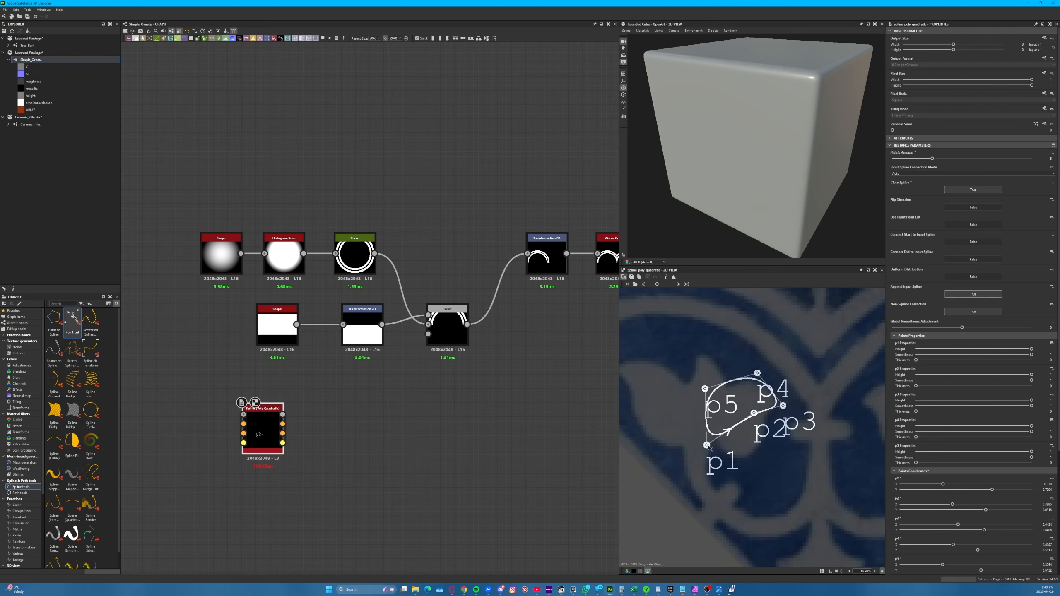
left_click_drag(706, 445, 753, 469)
key("ctrl+z")
key("ctrl+z")
key("ctrl+z")
key("ctrl+z")
Raise the spline's Points Amount to 6 and fit p1 to p6 closely to the rounded petal outline
left_click_drag(705, 388, 730, 367)
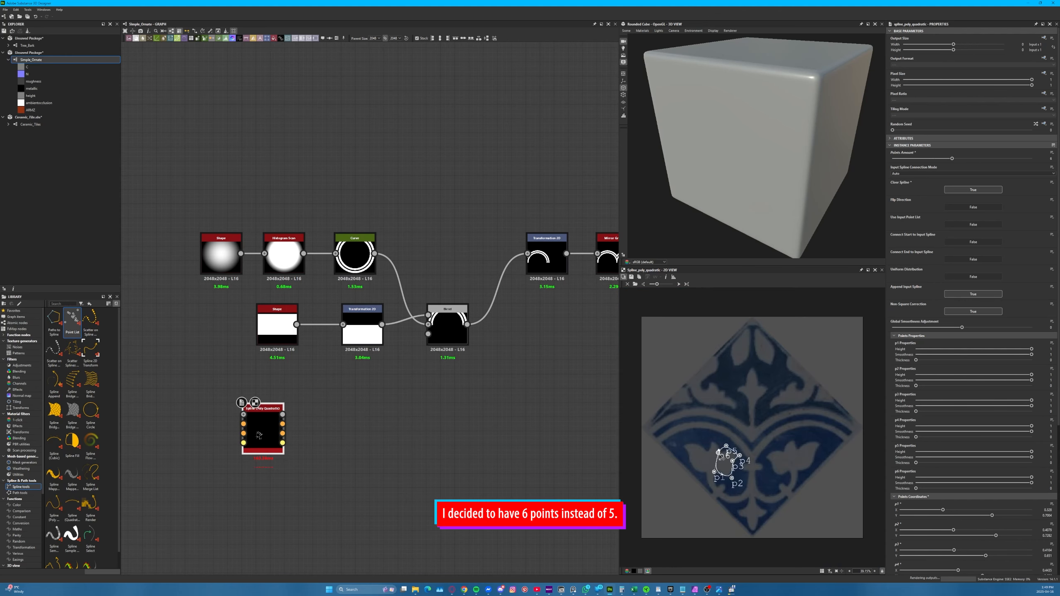
scroll(742, 387, "up", 4)
left_click_drag(758, 512, 758, 503)
left_click_drag(757, 439, 764, 439)
left_click_drag(682, 486, 684, 495)
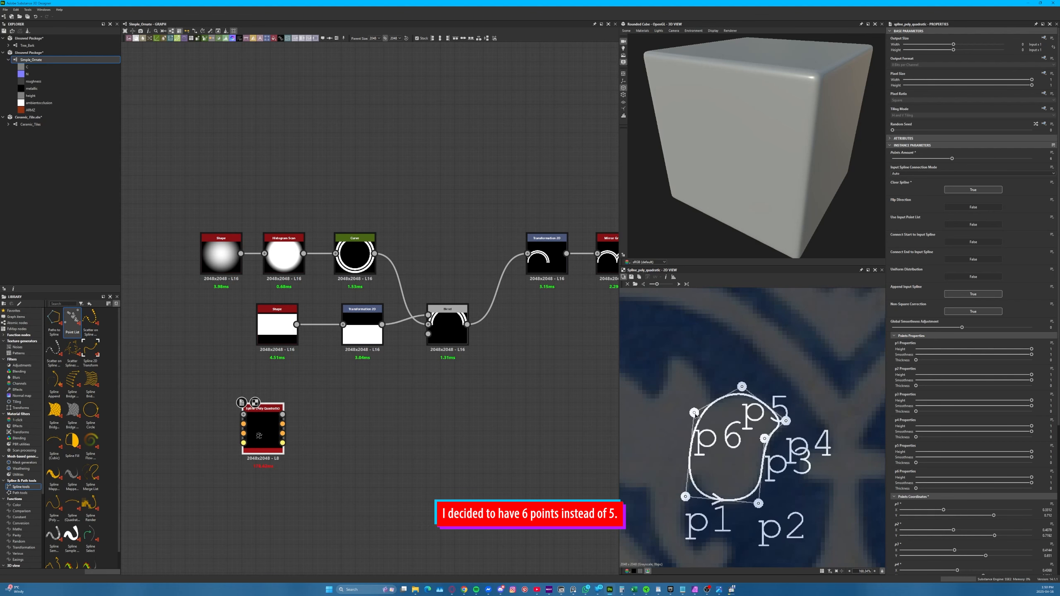
left_click_drag(694, 412, 683, 417)
left_click_drag(684, 496, 692, 493)
left_click_drag(741, 386, 745, 391)
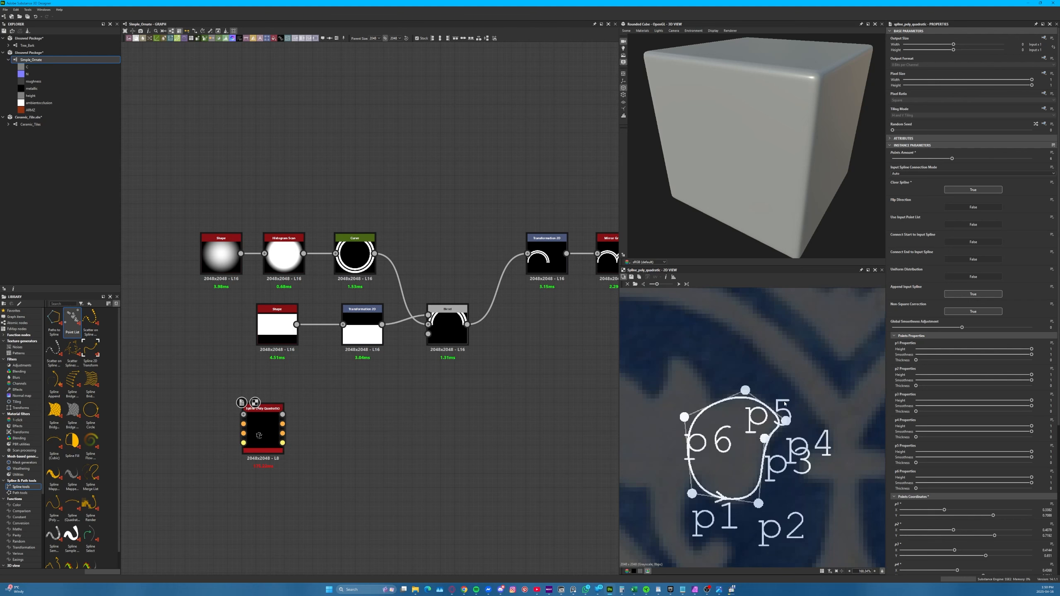
Add a Spline Fill node beside the Spline (Poly Quadratic) node
scroll(785, 402, "down", 2)
left_click_drag(312, 393, 271, 468)
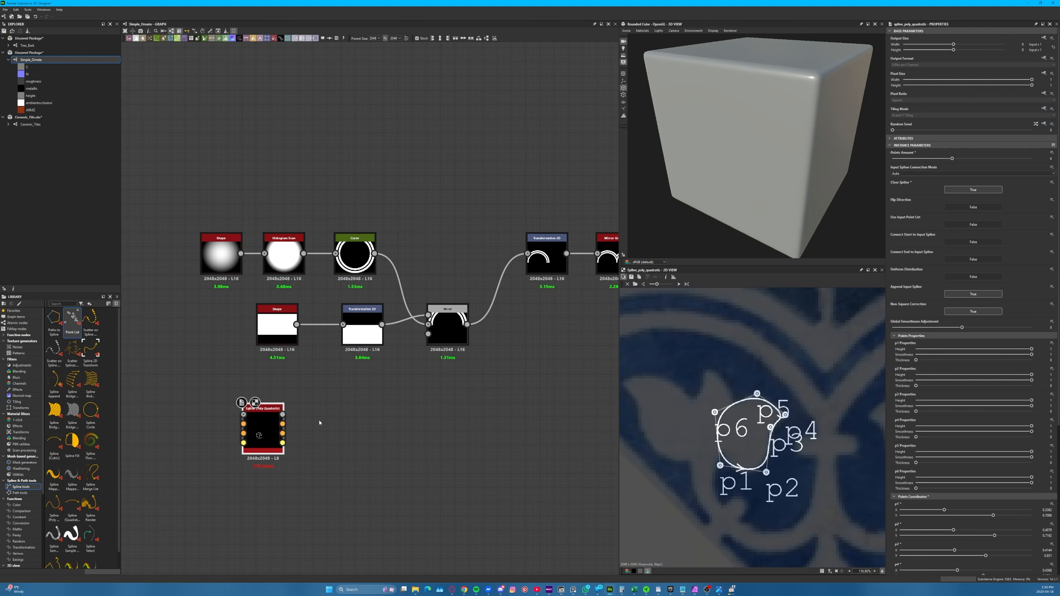
key("space")
type("spline f")
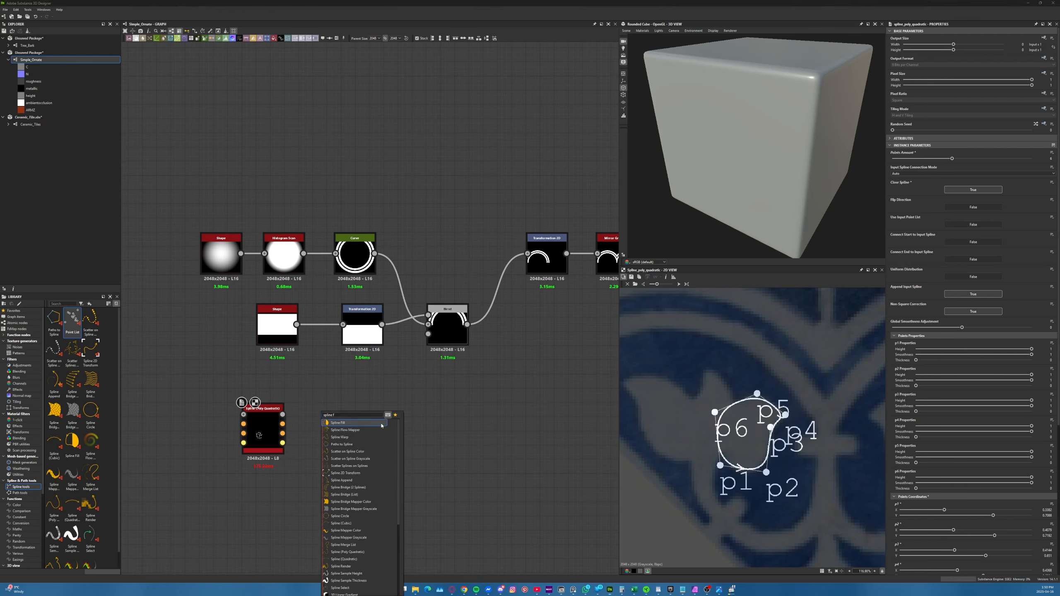
left_click(381, 425)
left_click_drag(319, 430, 361, 430)
left_click_drag(282, 424, 320, 418)
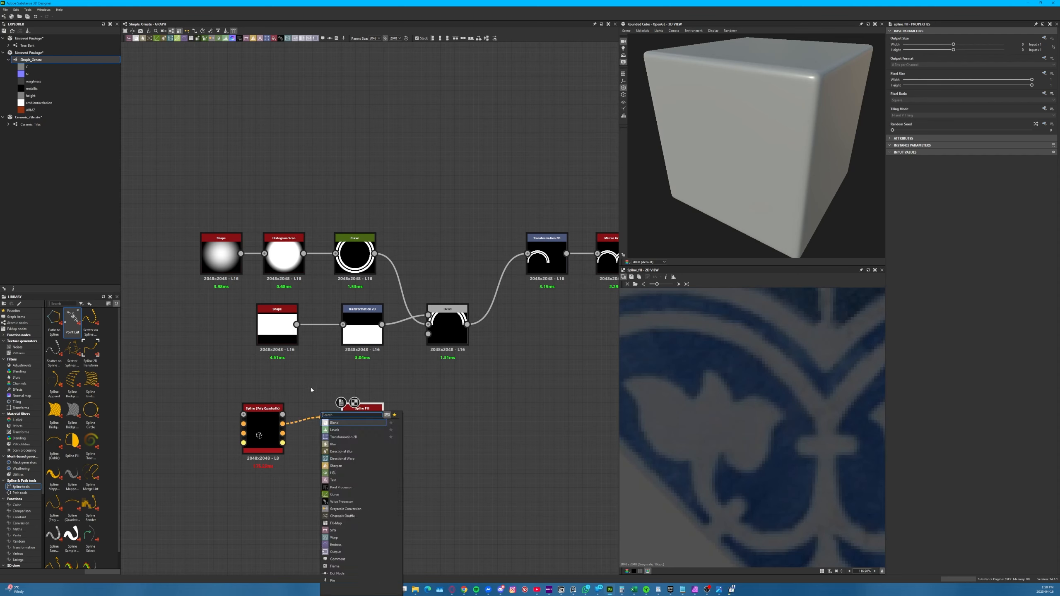
left_click(310, 390)
left_click(308, 422)
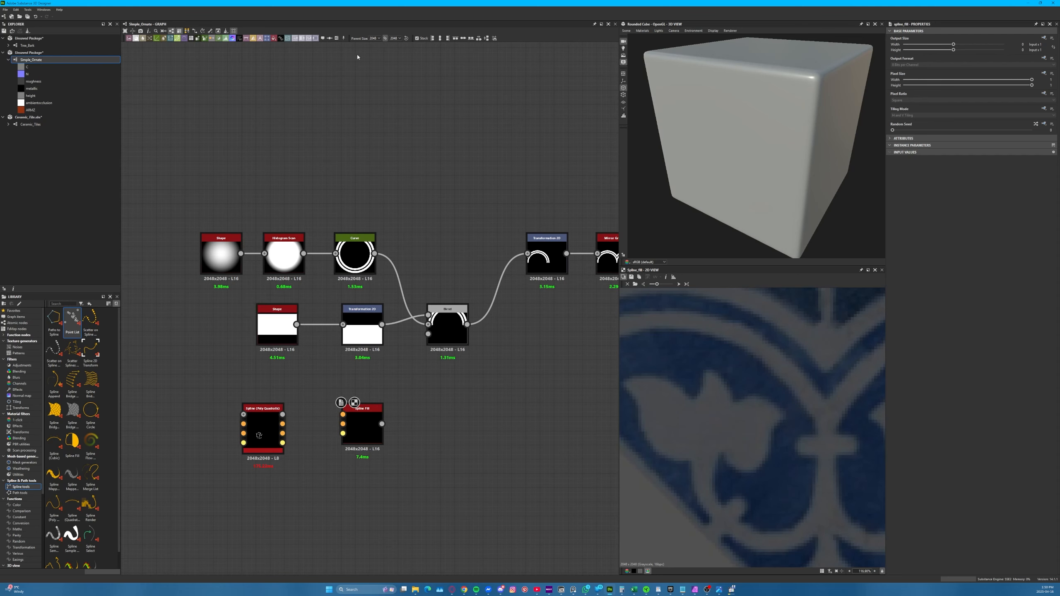
Switch link creation to Material mode and connect the Spline (Poly Quadratic)'s coords, data and amount outputs to Spline Fill
left_click(187, 32)
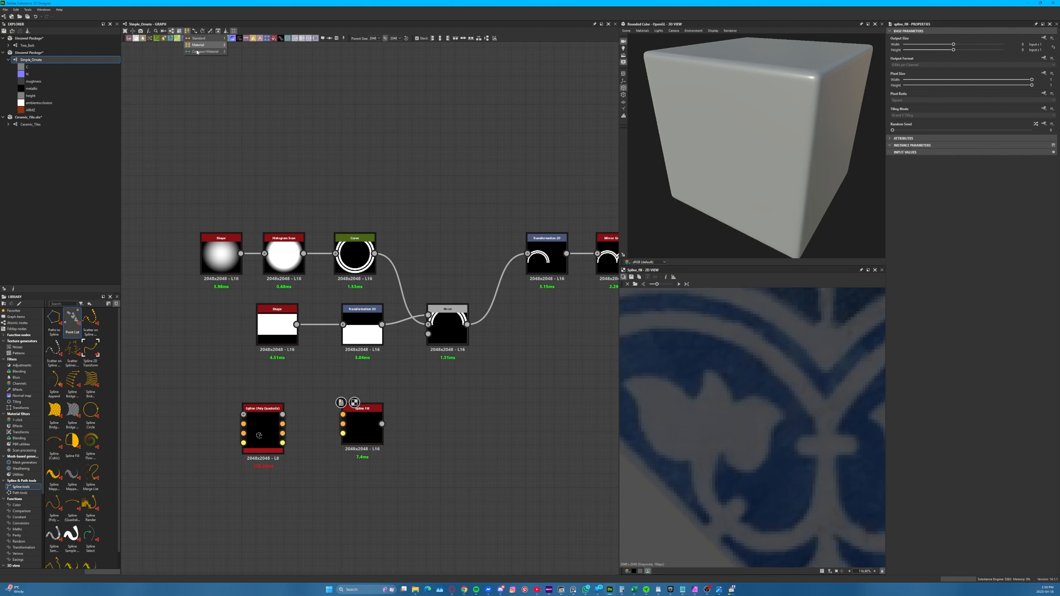
left_click(217, 92)
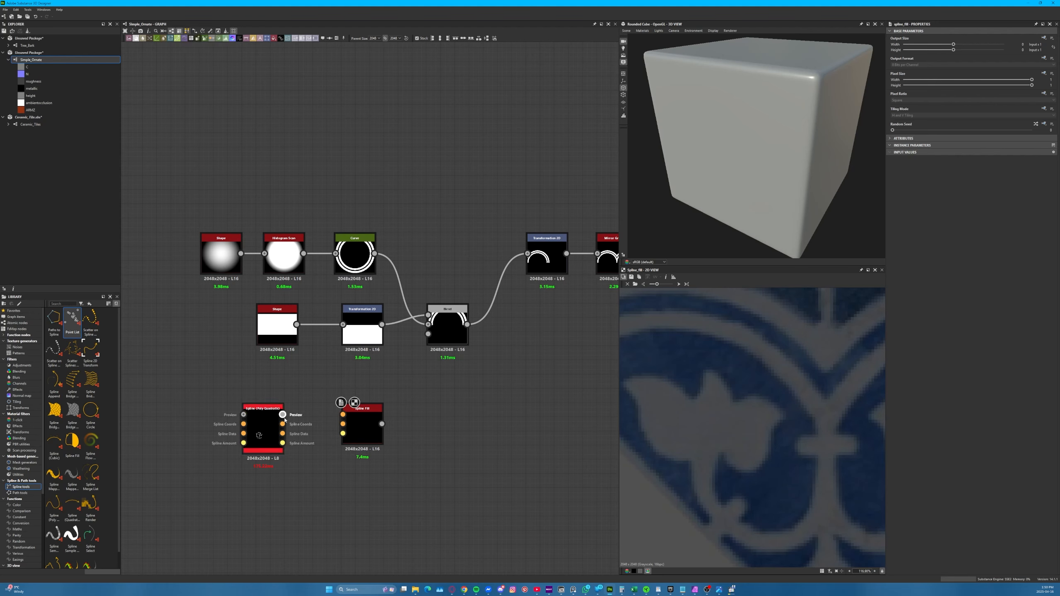
left_click_drag(285, 419, 348, 446)
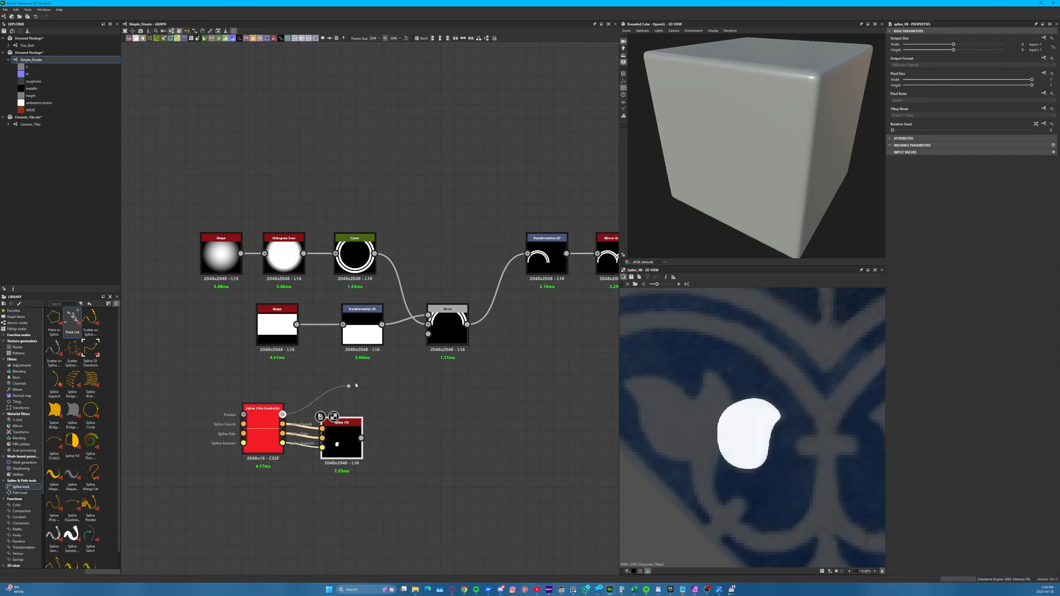
mouse_move(344, 440)
left_mouse_down()
mouse_move(355, 425)
mouse_move(348, 440)
left_mouse_up()
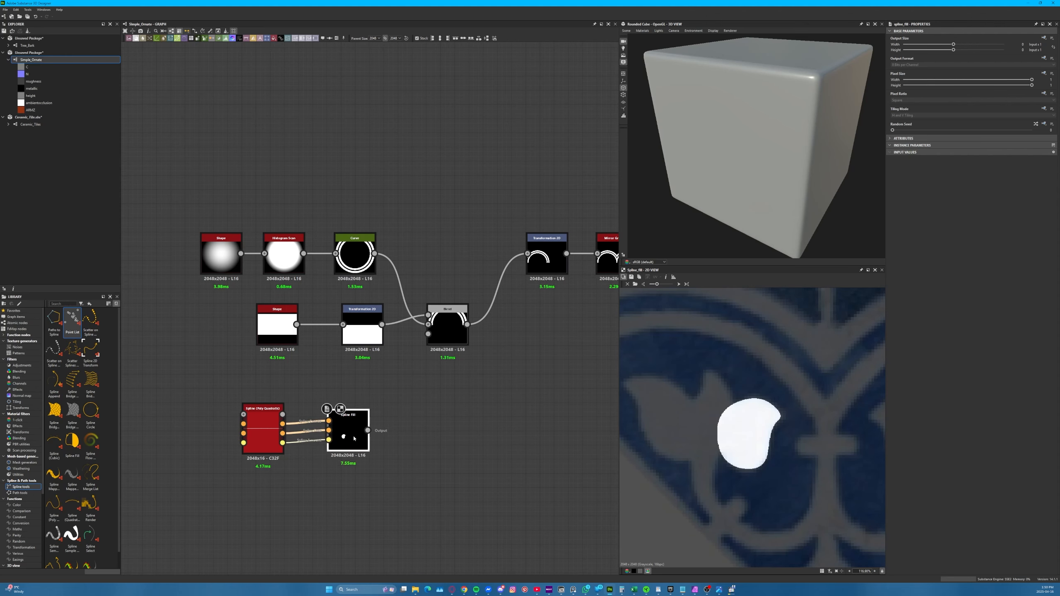
Add a Spline (Quadratic) node below the Poly Quadratic spline and show its curve over the whole tile reference
middle_click_drag(348, 440, 267, 395)
middle_click_drag(404, 436, 449, 426)
key("space")
type("spline q")
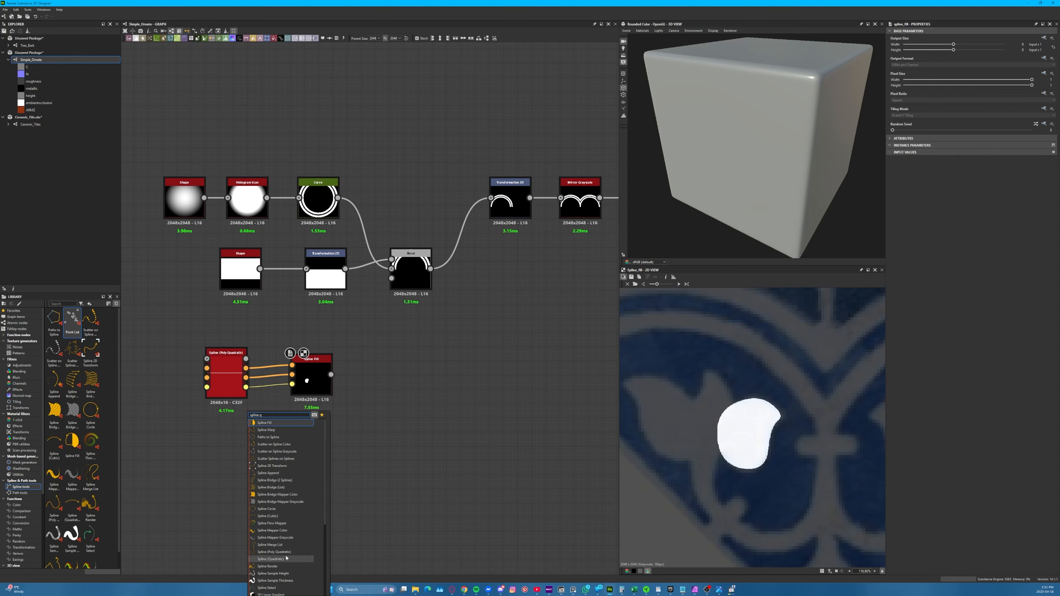
left_click(270, 558)
key("f")
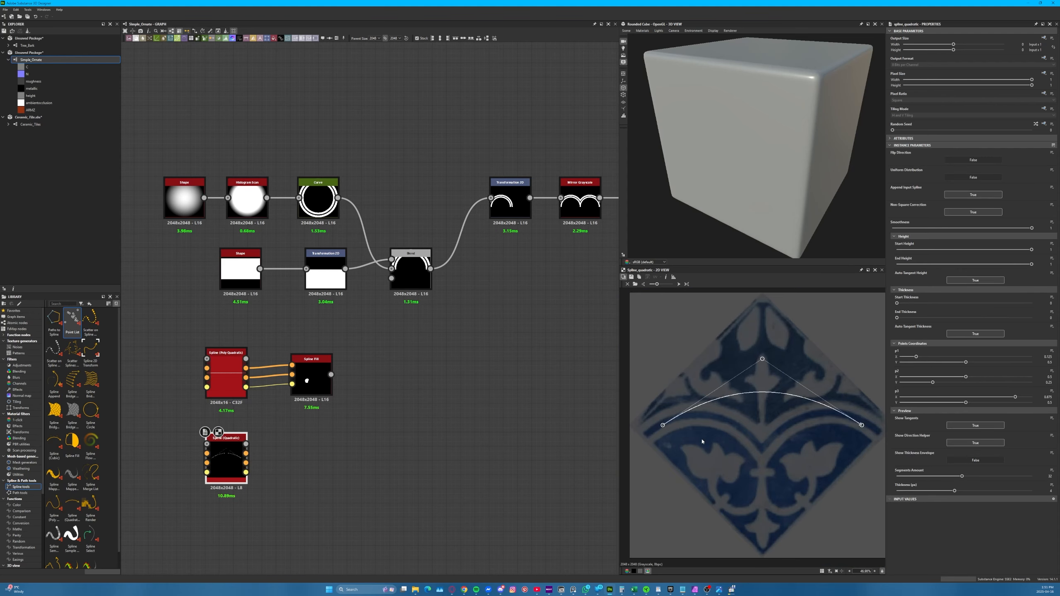
Shape the quadratic spline's three points into a short arc along the upper central tip of the left flower, curving up into its point
left_click_drag(688, 430, 725, 434)
left_click_drag(763, 359, 721, 455)
left_click_drag(862, 426, 716, 472)
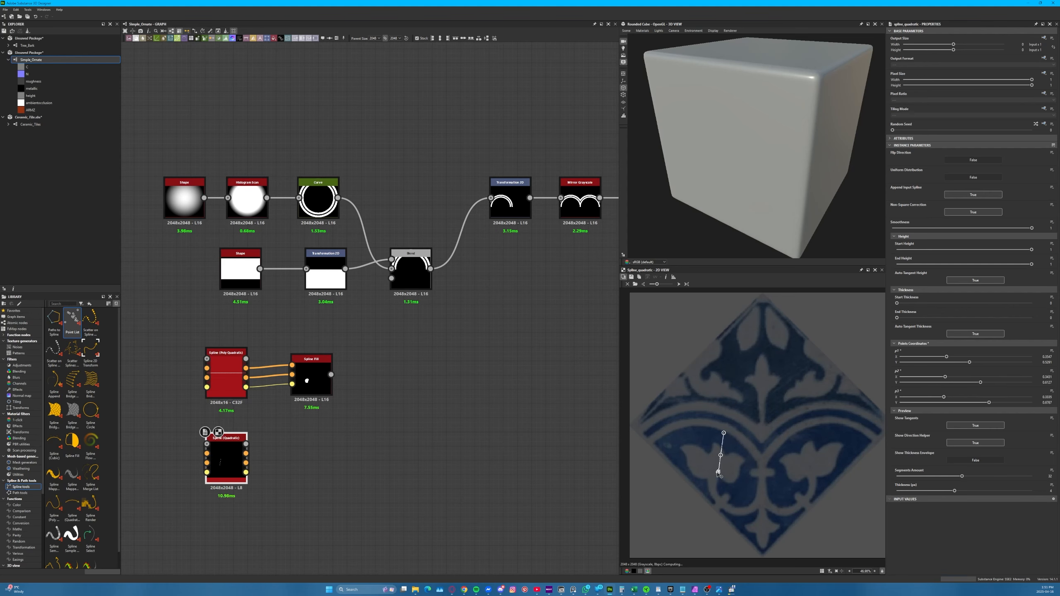
scroll(716, 473, "up", 5)
left_click_drag(744, 326, 710, 362)
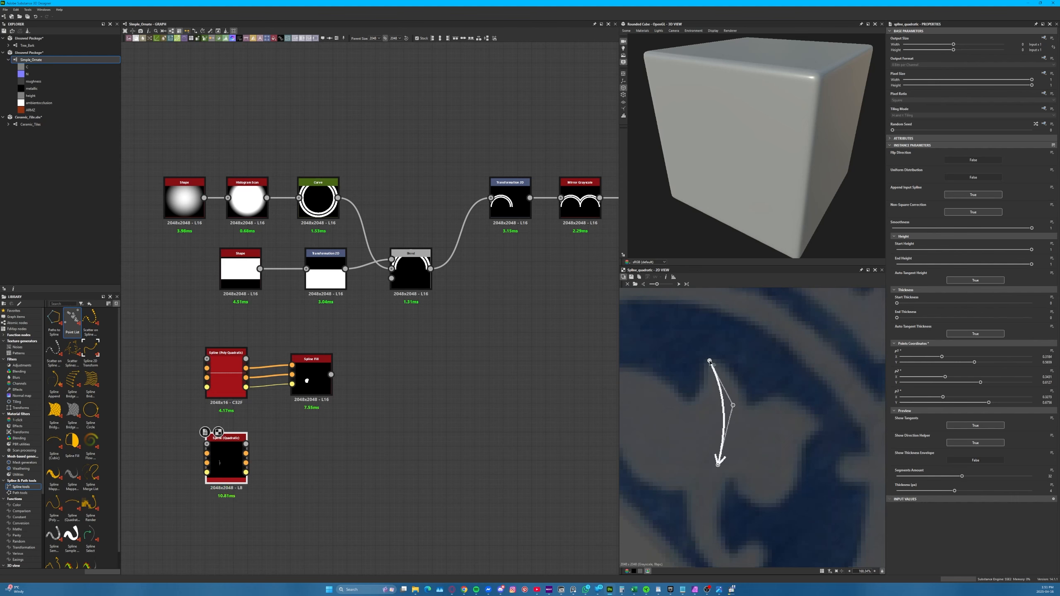
mouse_move(732, 405)
left_mouse_down()
mouse_move(742, 405)
mouse_move(739, 363)
mouse_move(750, 463)
mouse_move(720, 434)
mouse_move(711, 368)
mouse_move(734, 397)
left_mouse_up()
left_click_drag(750, 463, 710, 450)
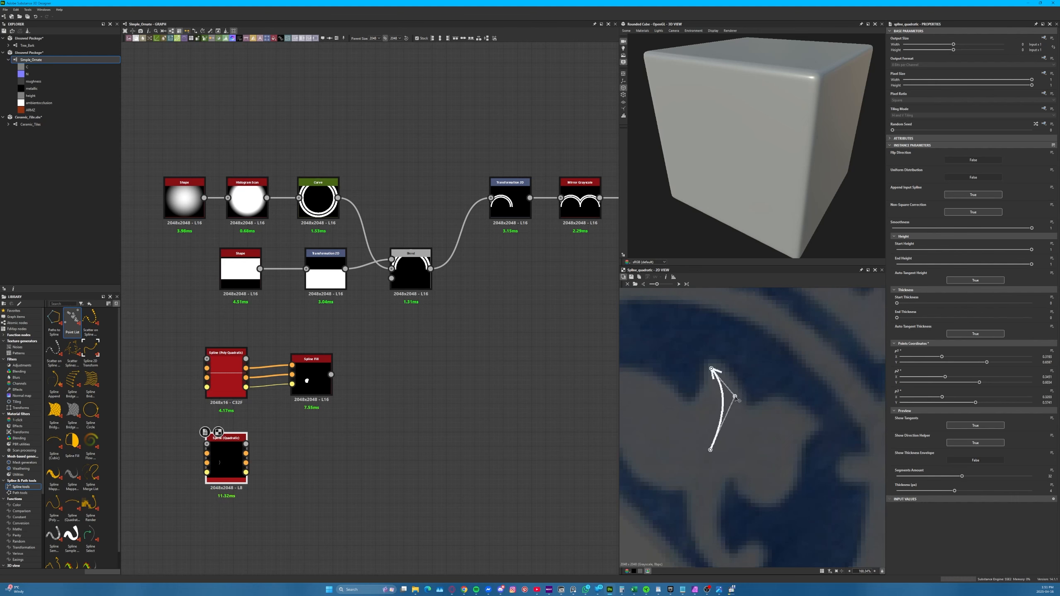
left_click_drag(736, 400, 737, 404)
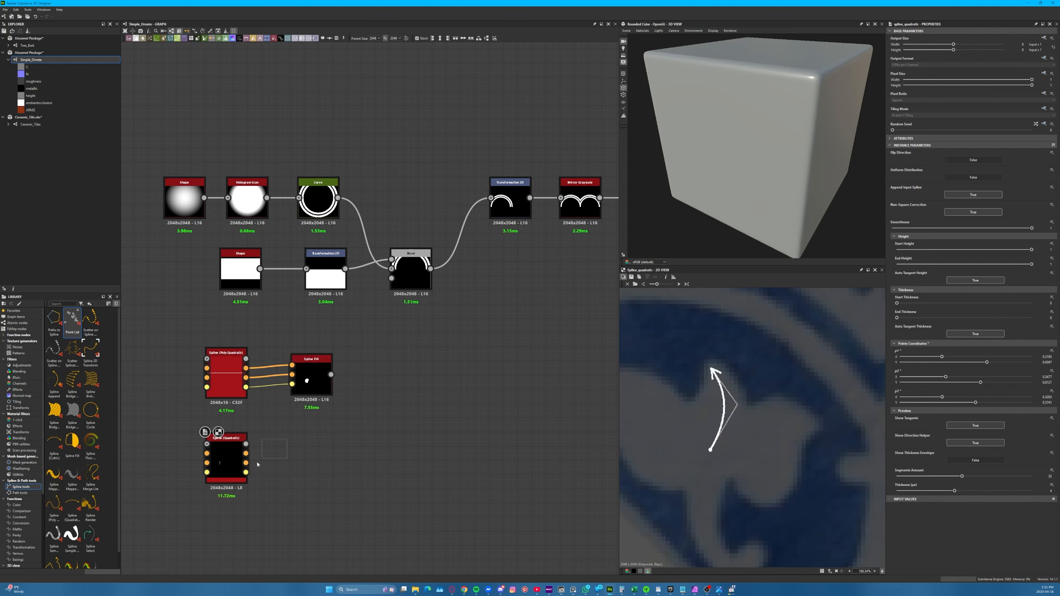
Add a Spline Render node fed by the Spline (Quadratic)'s coords, data and amount outputs, and remove the Preview link between them
key("space")
type("spline")
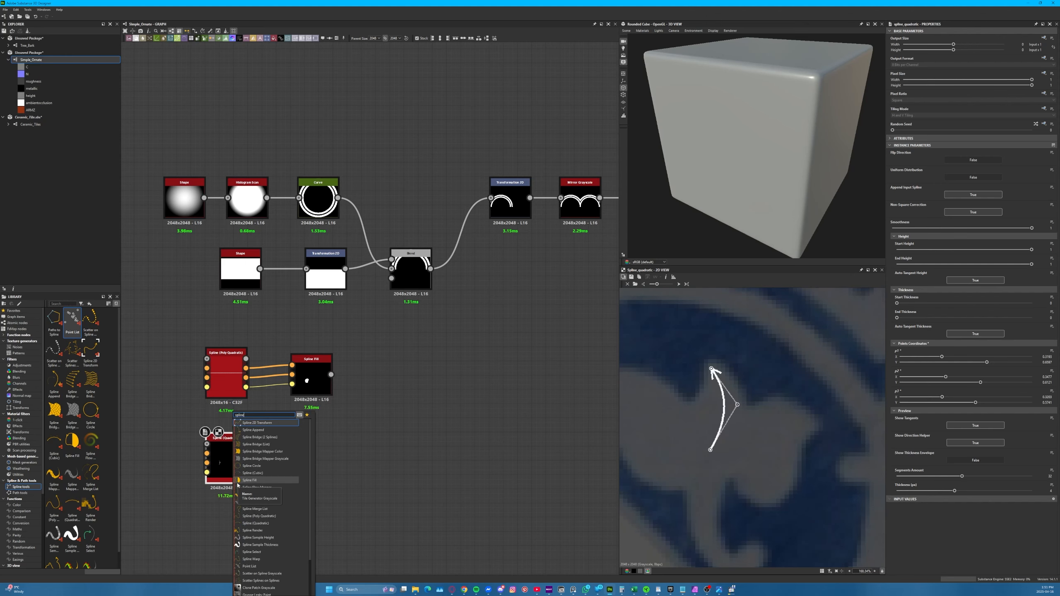
left_click(279, 530)
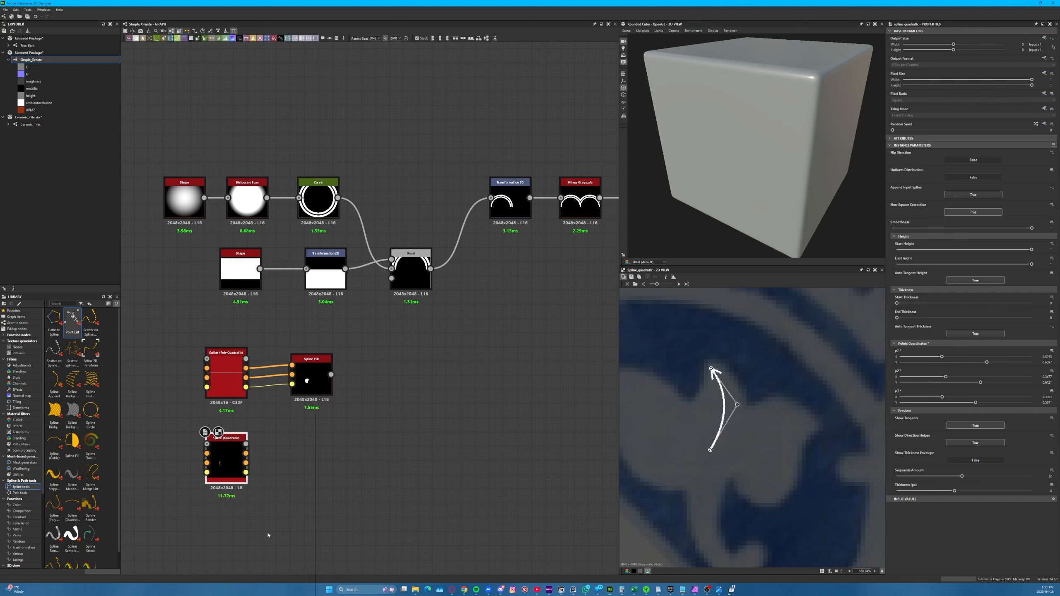
key("2")
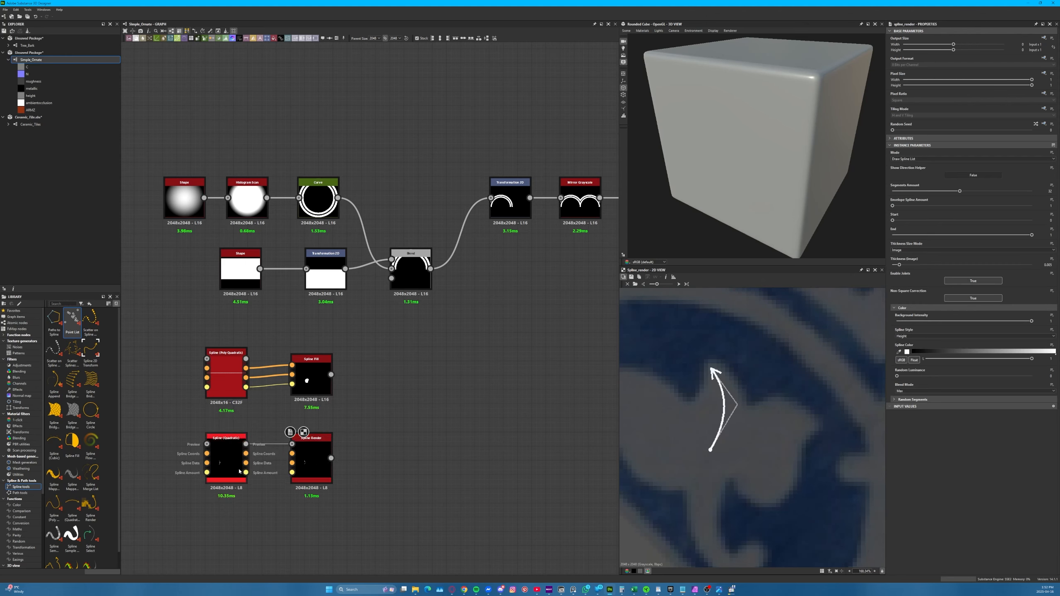
left_click_drag(247, 462, 301, 462)
left_click(267, 445)
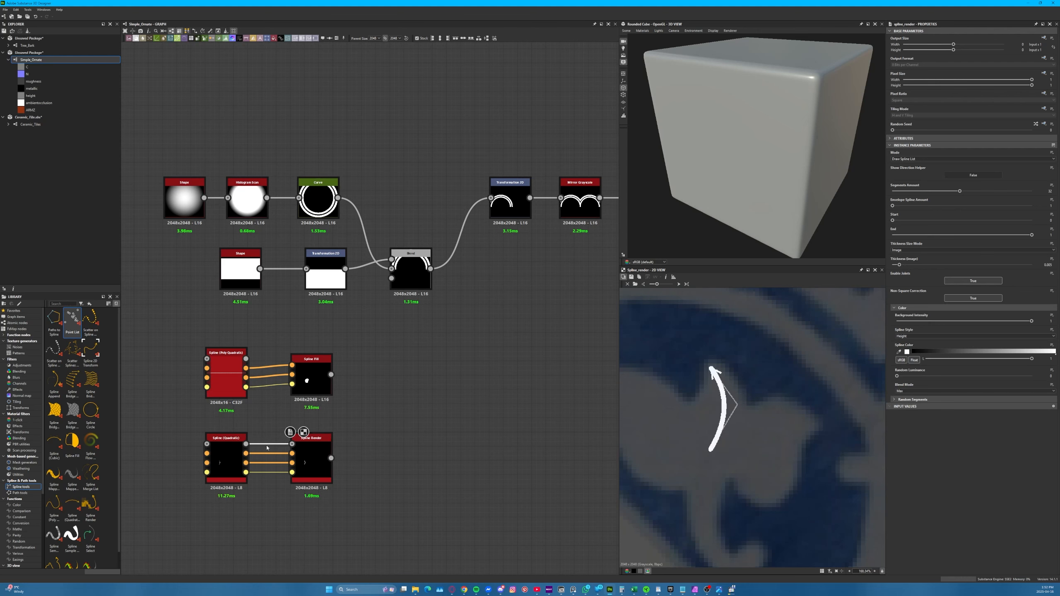
key("Delete")
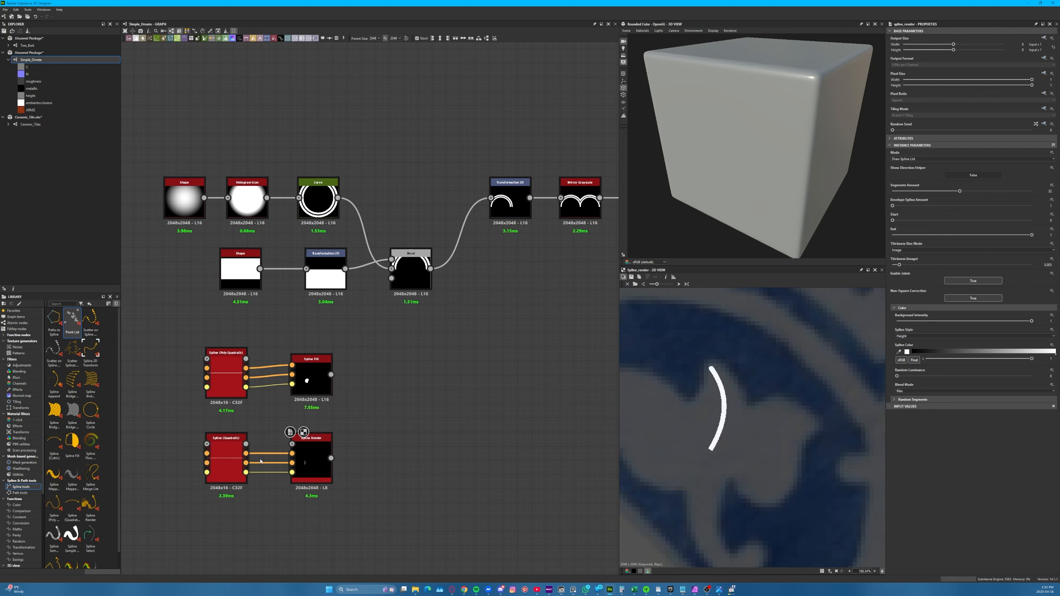
Try linking the Spline (Quadratic)'s Preview output to Spline Render and undo that link
left_click_drag(246, 463, 427, 495)
left_click(474, 354)
left_click(318, 469)
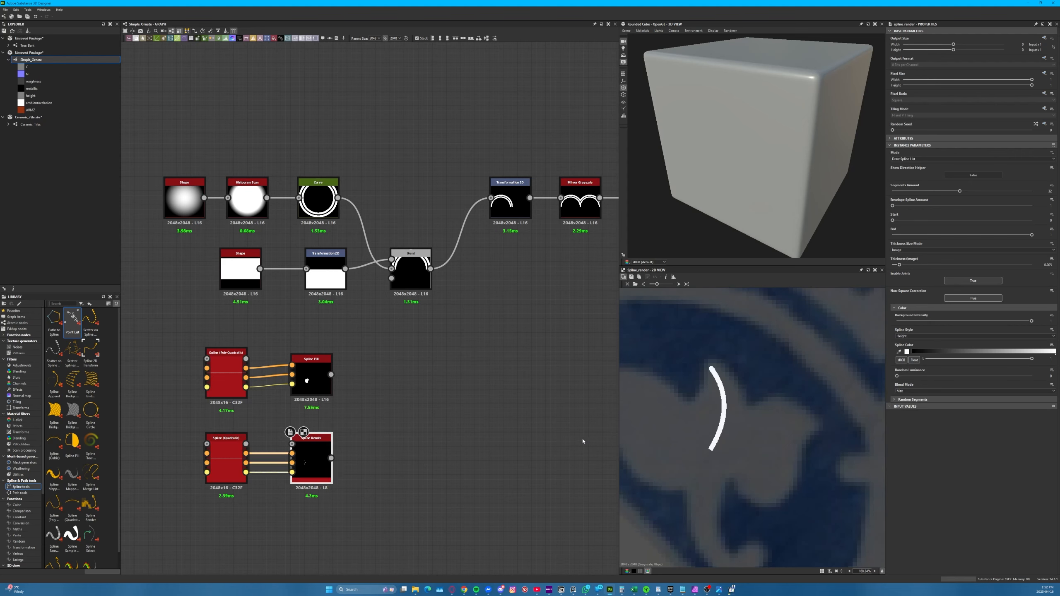
left_click_drag(246, 444, 293, 444)
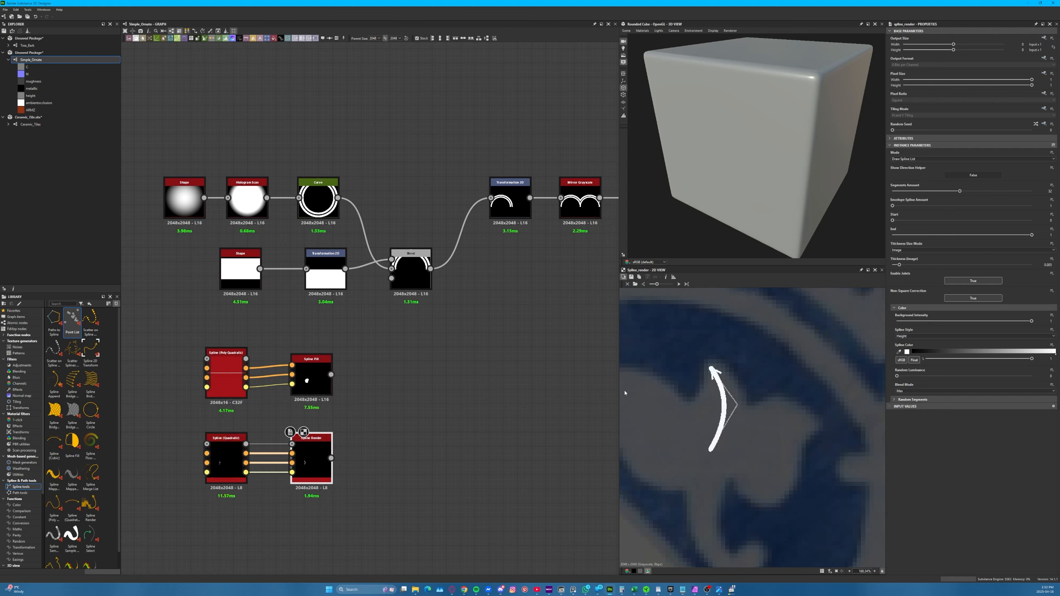
key("ctrl+z")
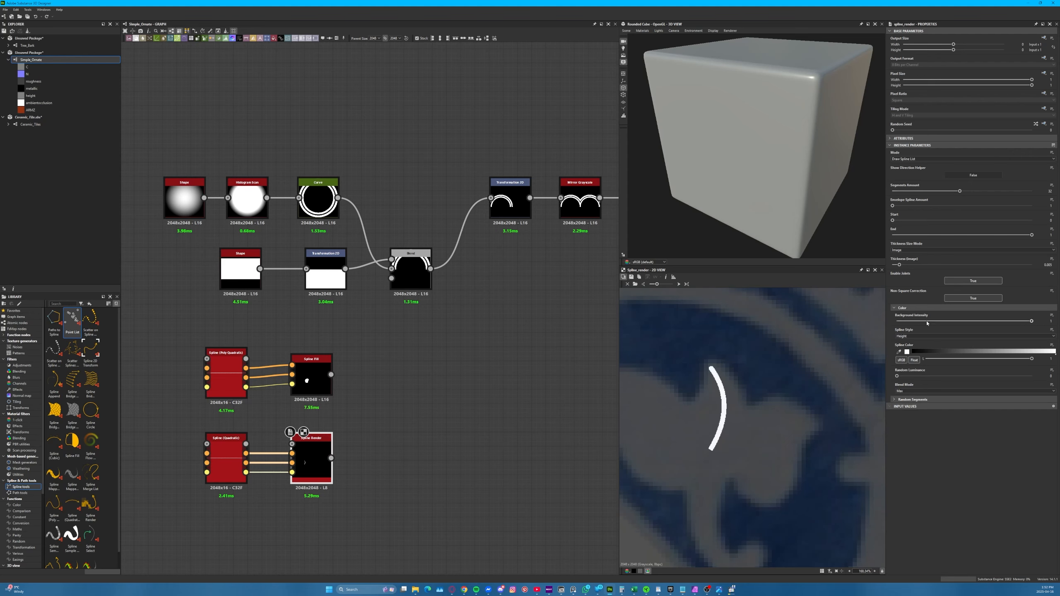
Set Spline Render's image thickness to about 0.013 and open the Spline (Quadratic) node for point editing
mouse_move(899, 265)
left_mouse_down()
mouse_move(918, 266)
mouse_move(911, 273)
left_mouse_up()
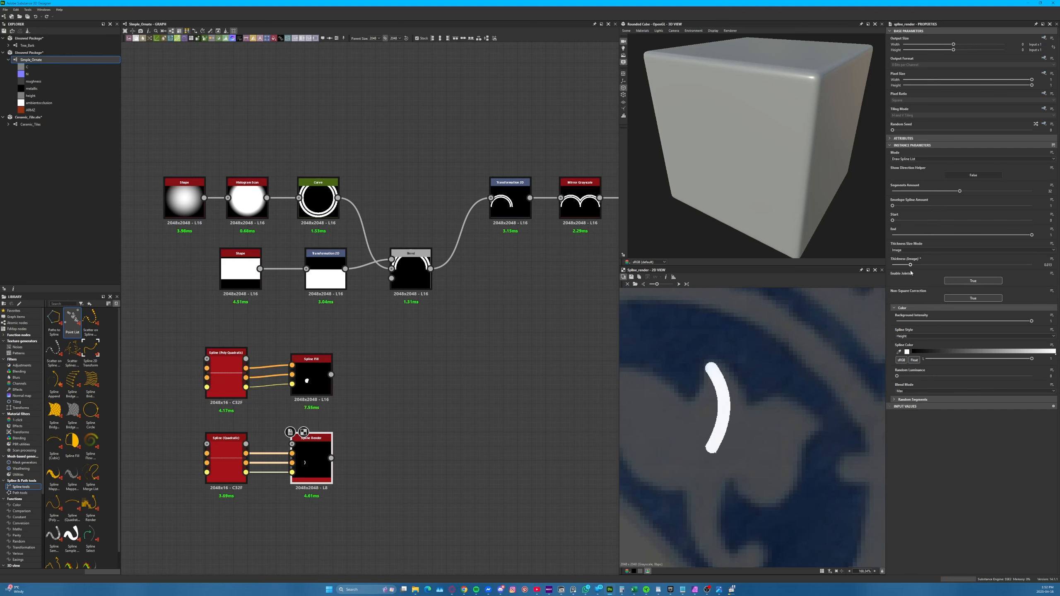
left_click(237, 465)
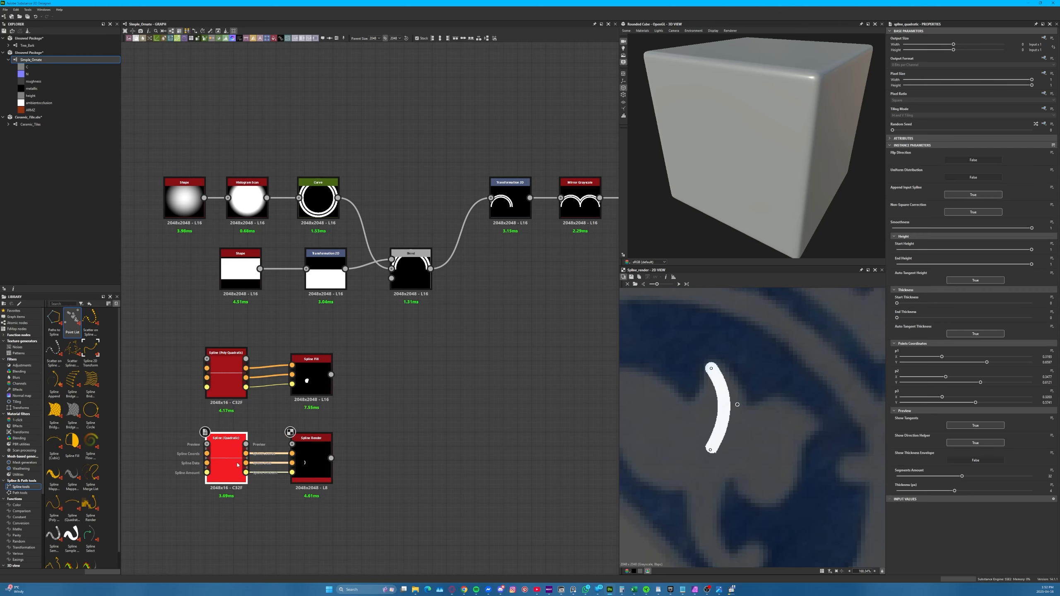
double_click(228, 444)
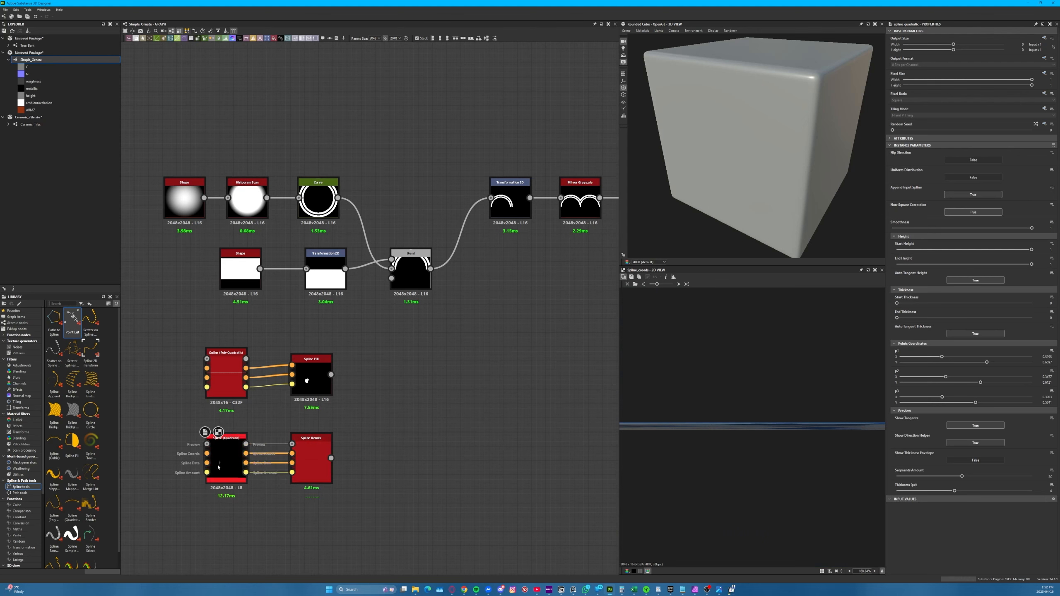
Show the thickness envelope in the Spline (Quadratic) preview and raise the spline's start thickness to about 0.037
left_click(245, 444)
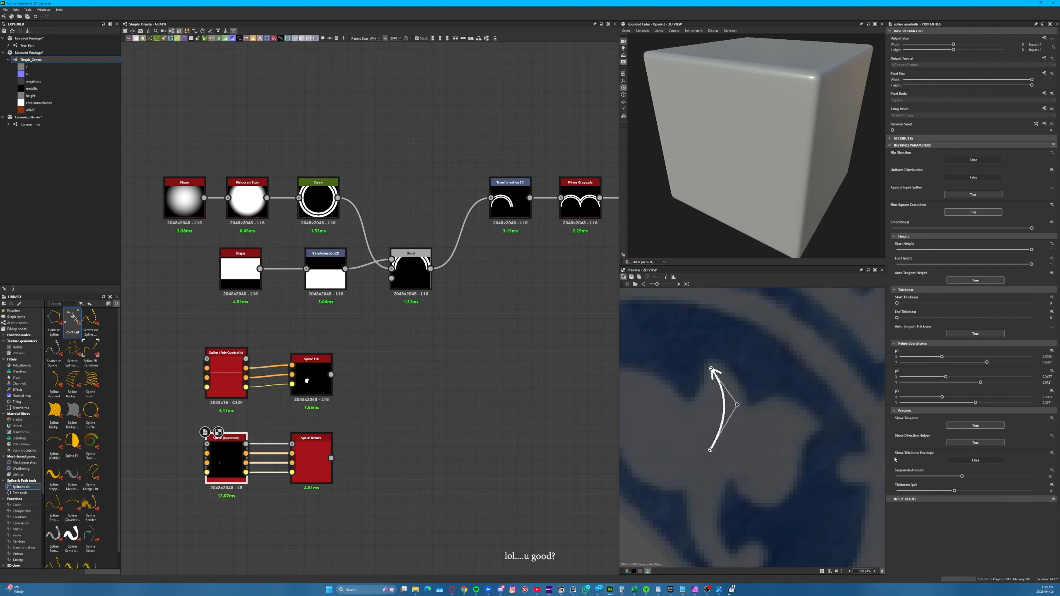
left_click(975, 460)
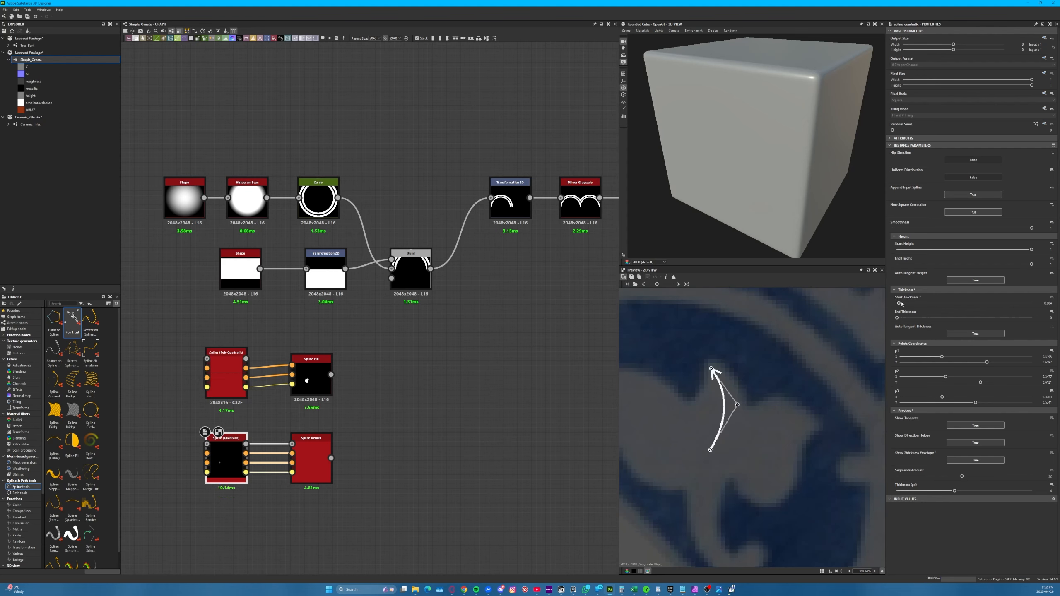
mouse_move(900, 303)
left_mouse_down()
mouse_move(929, 310)
mouse_move(907, 319)
mouse_move(923, 322)
mouse_move(875, 320)
mouse_move(916, 304)
left_mouse_up()
Display the Spline Render output, remove its Preview link, and set its Envelope Spline Amount to 7
double_click(299, 461)
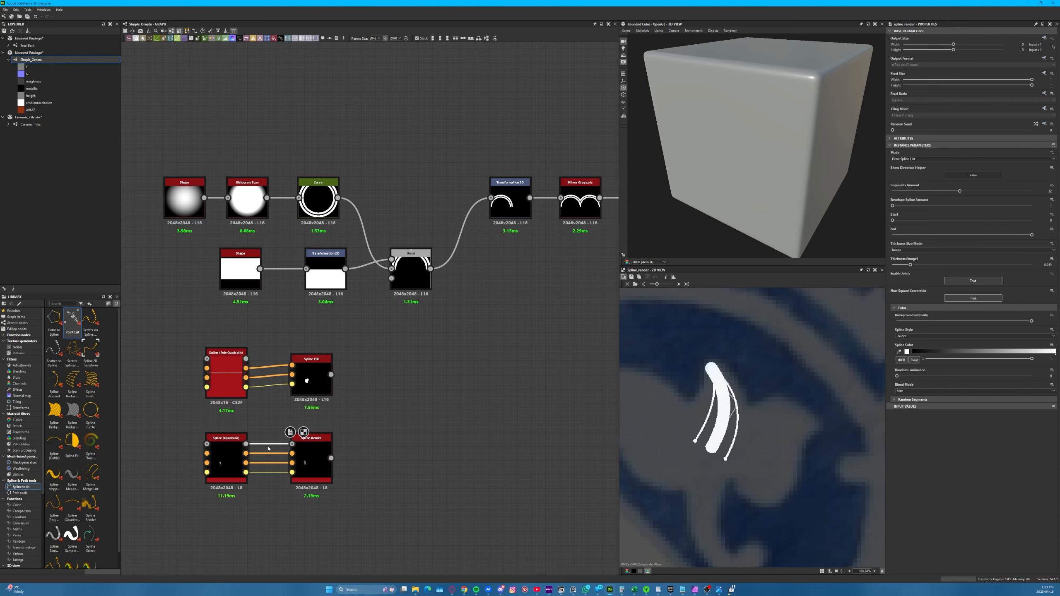
key("Delete")
left_click(304, 458)
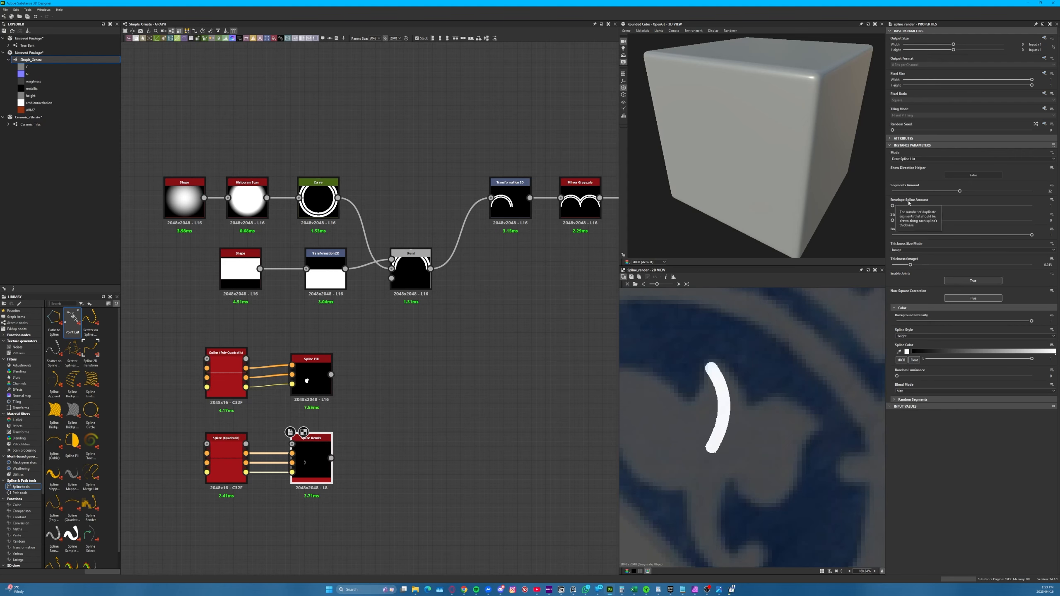
mouse_move(892, 205)
left_mouse_down()
mouse_move(970, 216)
mouse_move(894, 208)
mouse_move(945, 214)
left_mouse_up()
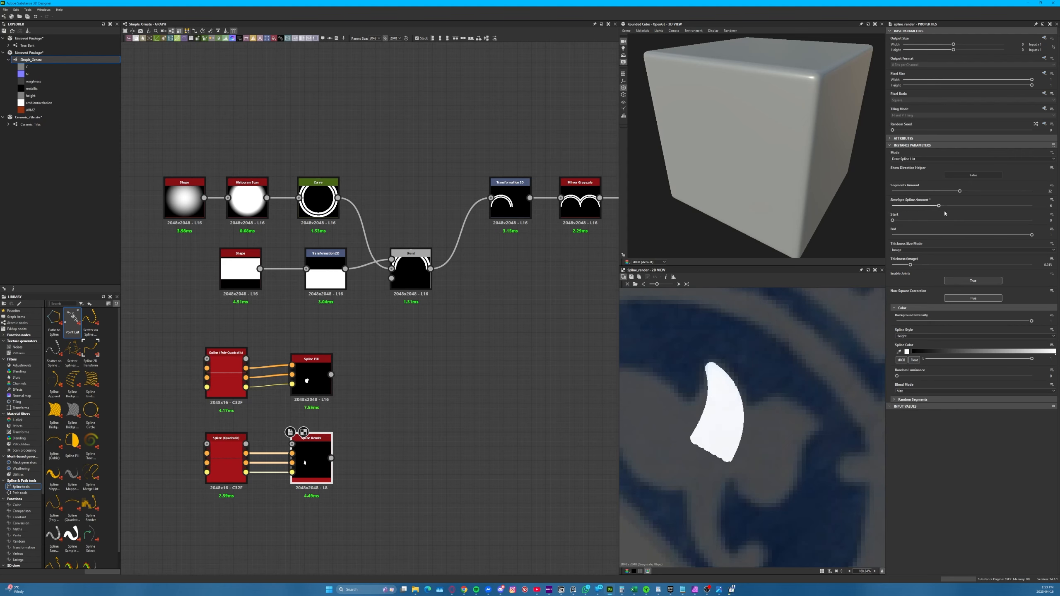
Adjust the quadratic spline's base and middle points to fit the flower's central tip, checking the Spline Render output
left_click(226, 459)
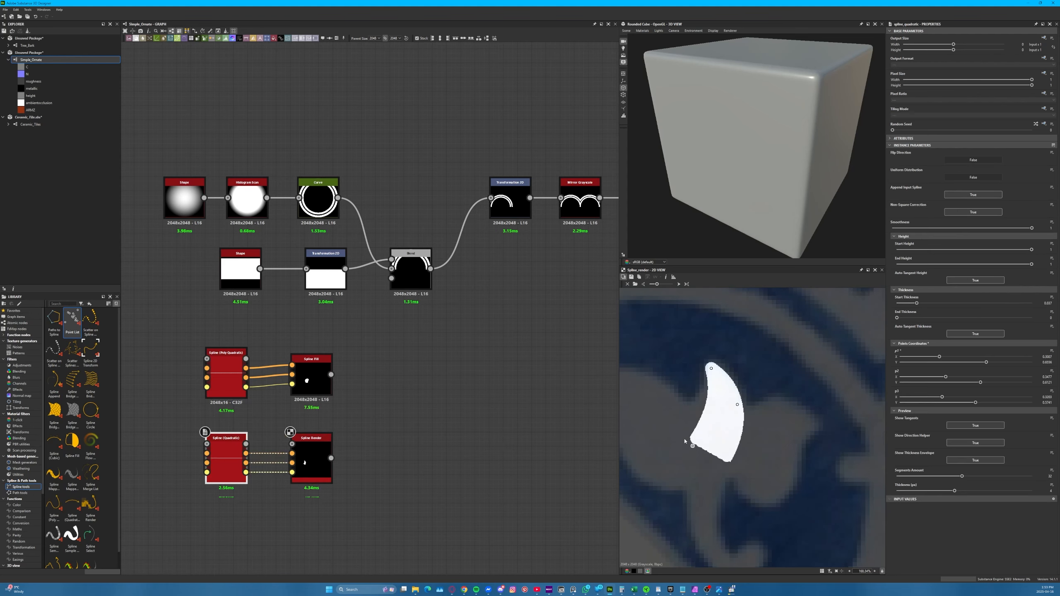
mouse_move(712, 451)
left_mouse_down()
mouse_move(668, 457)
mouse_move(772, 465)
mouse_move(678, 455)
mouse_move(717, 453)
mouse_move(706, 455)
left_mouse_up()
left_click_drag(732, 406, 728, 404)
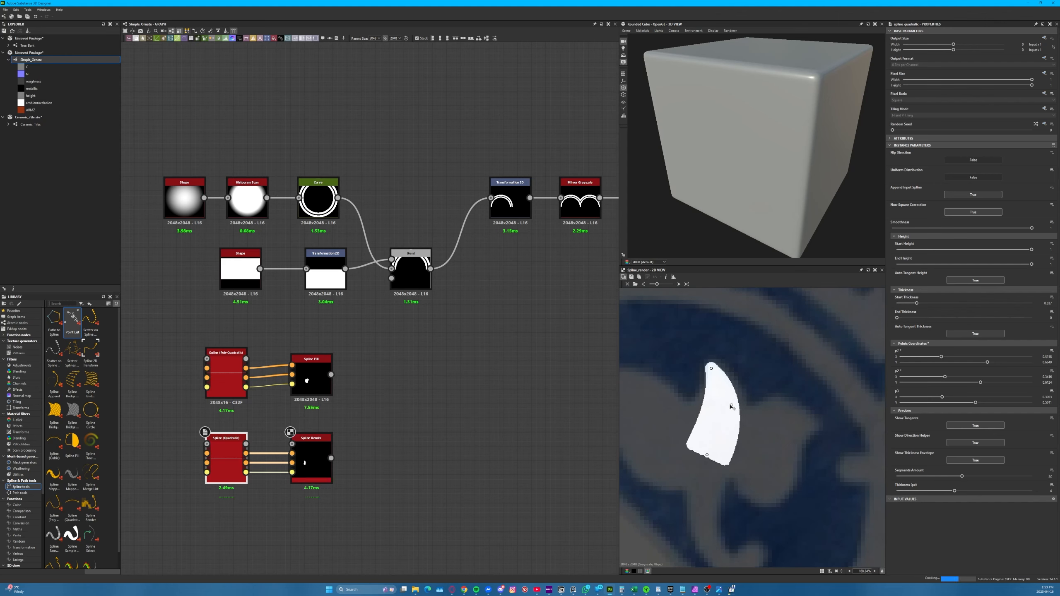
left_click(319, 468)
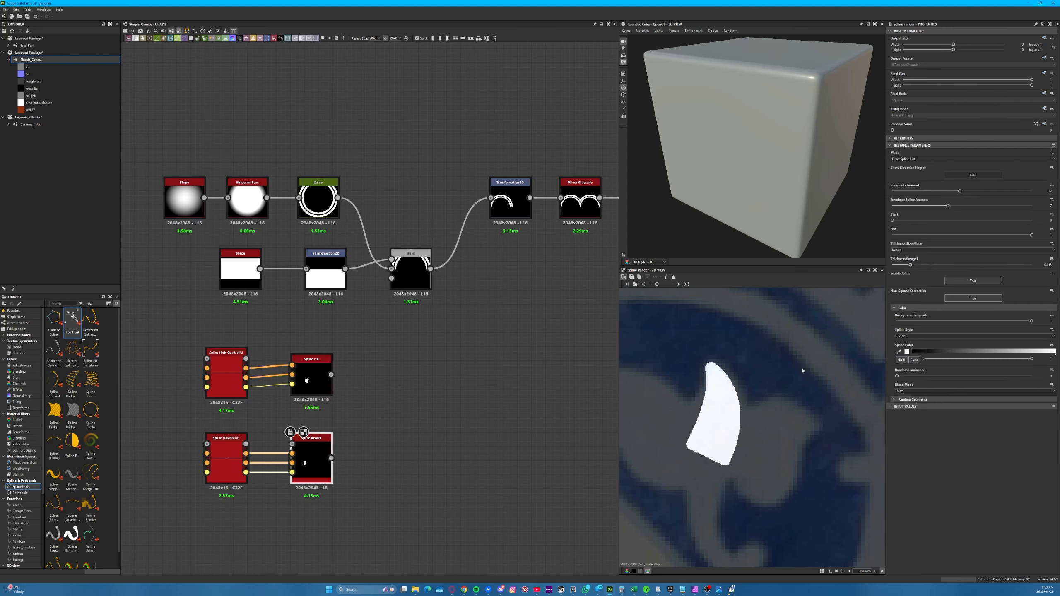
mouse_move(910, 265)
left_mouse_down()
mouse_move(884, 272)
mouse_move(912, 271)
left_mouse_up()
Duplicate the Spline (Poly Quadratic) and Spline Fill pair, place it below the Spline Render row, and display the copied fill
left_click(348, 493)
middle_click_drag(352, 449, 328, 339)
scroll(327, 339, "up", 1)
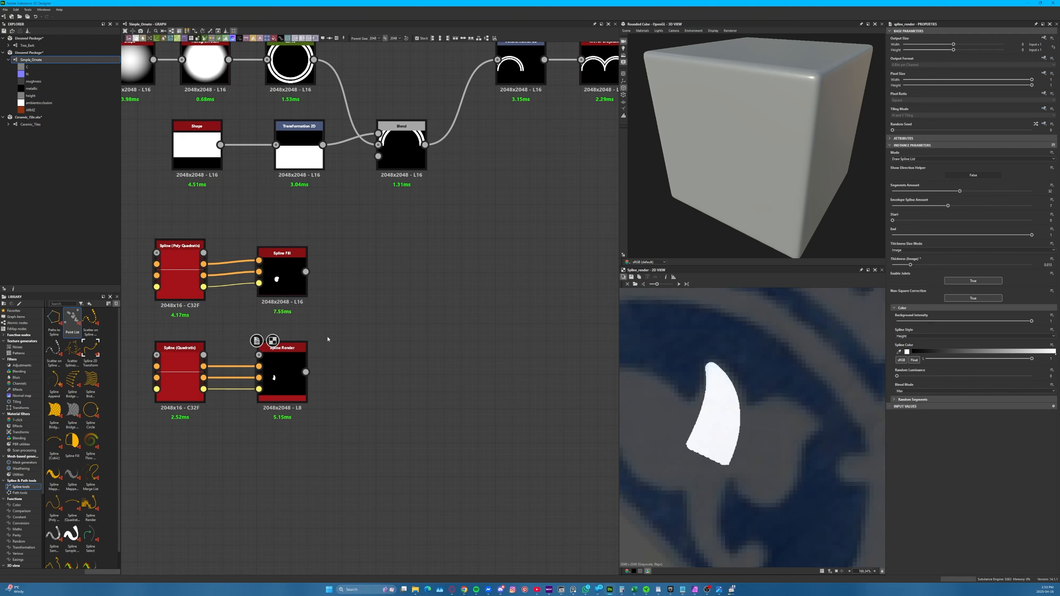
scroll(361, 308, "down", 2)
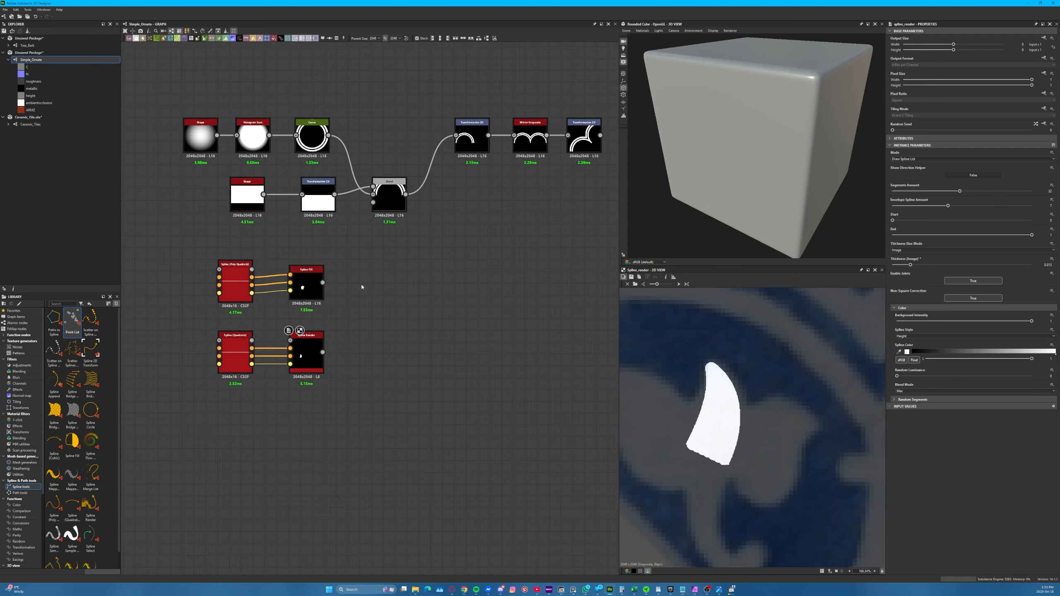
left_click_drag(362, 284, 189, 328)
key("ctrl+v")
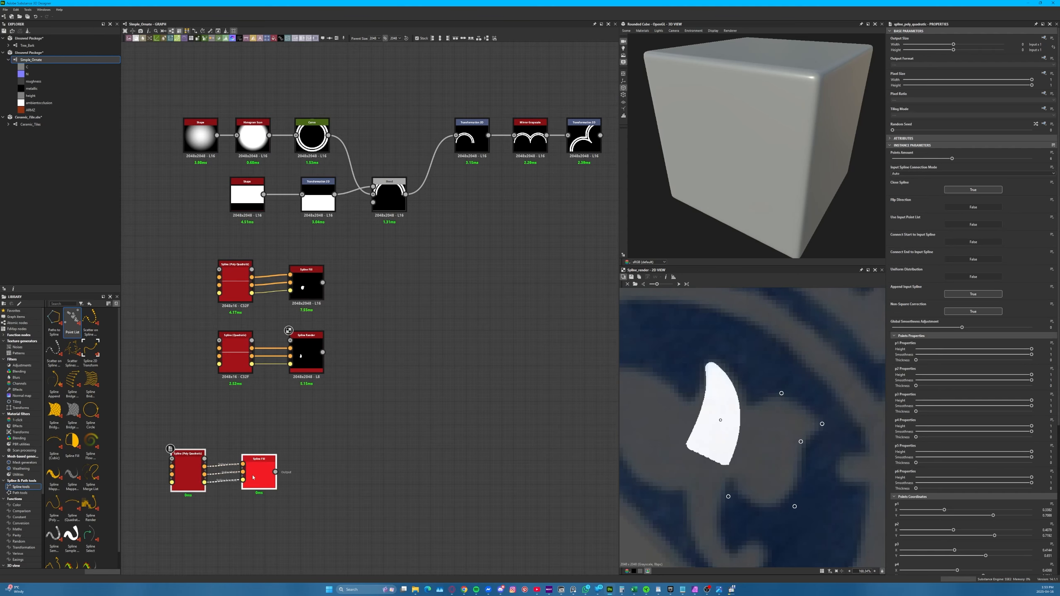
left_click_drag(246, 460, 289, 408)
double_click(305, 419)
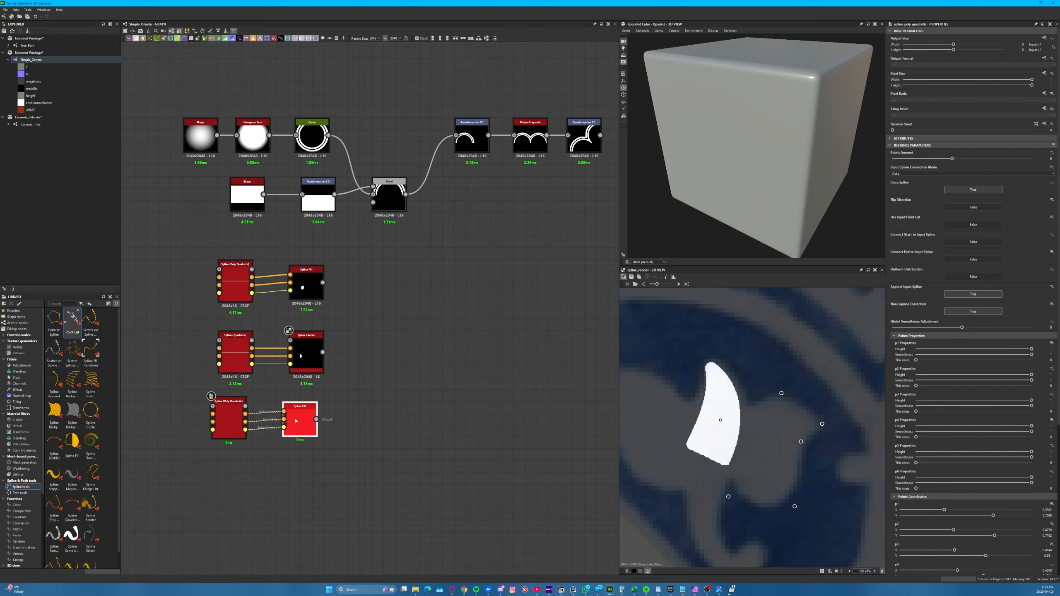
middle_click_drag(361, 406, 380, 395)
Move four of the copied poly spline's points from the right petal across to the outline of the flower's left petal
left_click(247, 421)
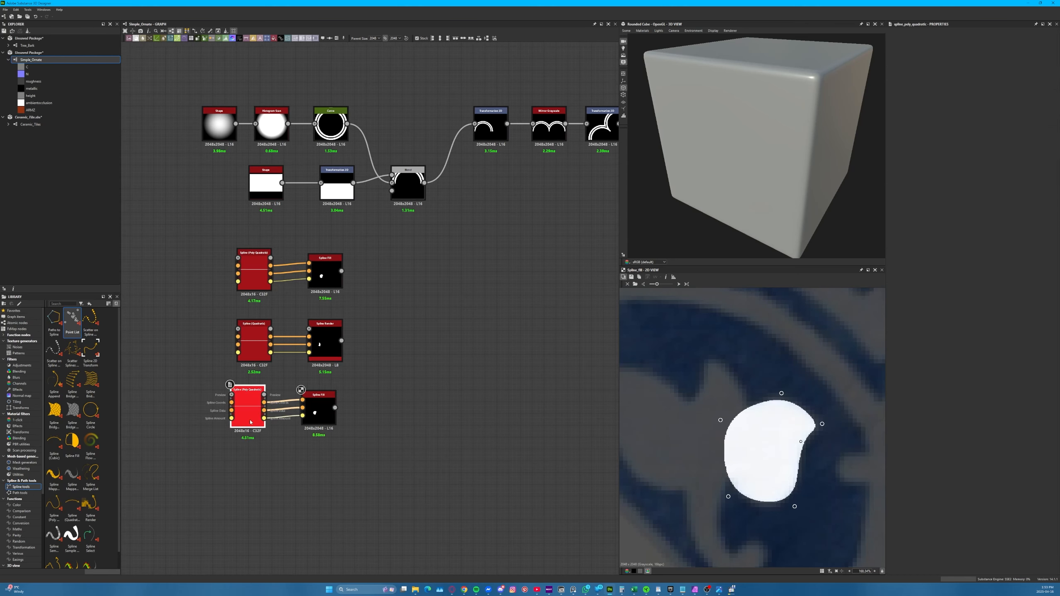
middle_click_drag(697, 378, 711, 422)
scroll(644, 390, "down", 1)
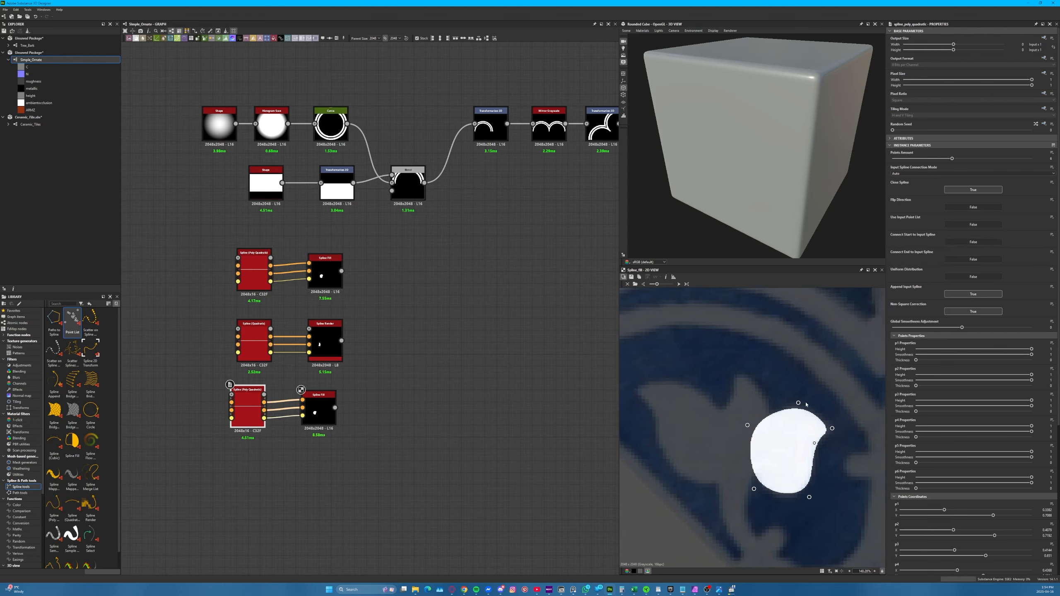
left_click_drag(799, 402, 655, 372)
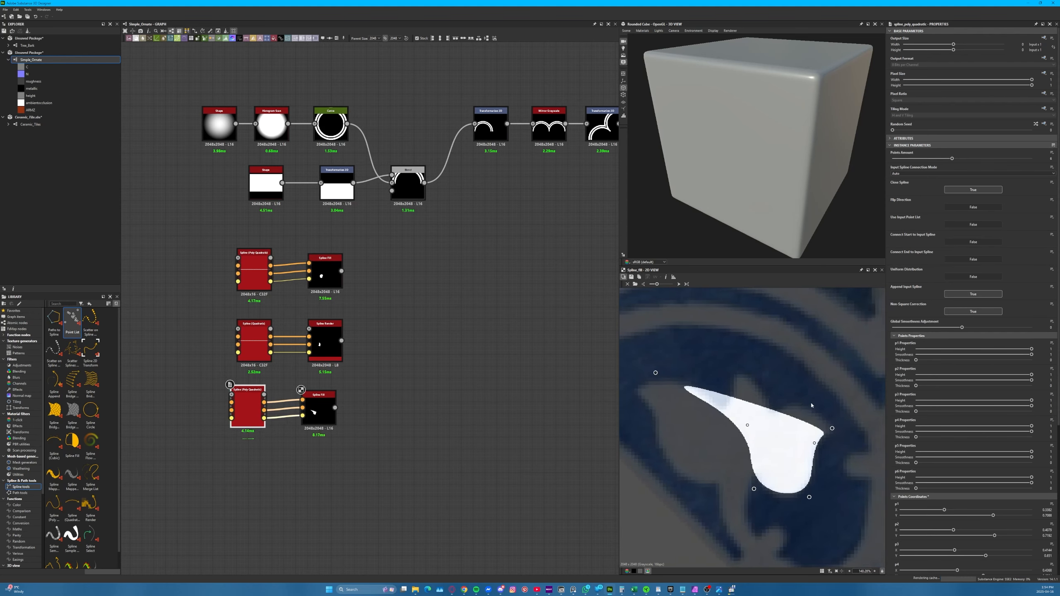
left_click_drag(832, 428, 629, 390)
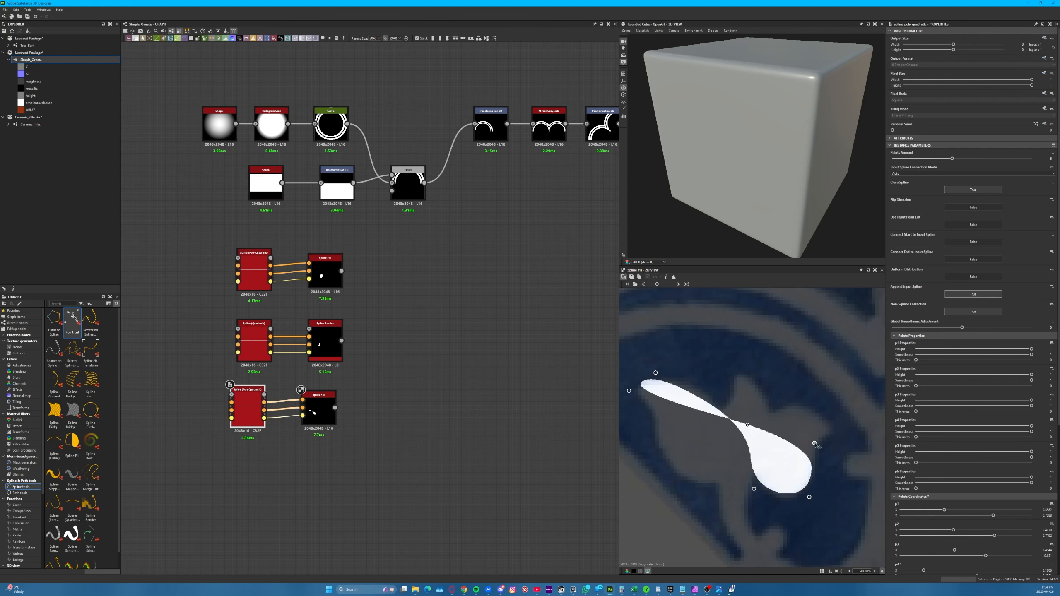
left_click_drag(815, 444, 656, 433)
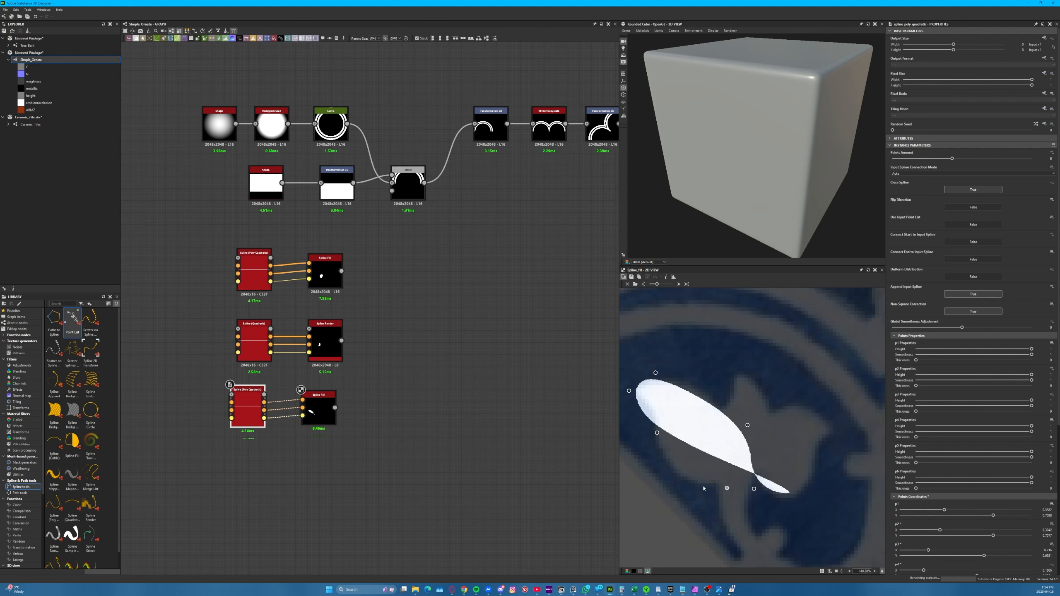
left_click_drag(808, 497, 682, 483)
Refine the copied spline's upper, inner and lower points so its fill follows the left petal's curved tip and rounded base
left_click_drag(747, 424, 721, 392)
left_click_drag(657, 433, 660, 378)
left_click_drag(720, 392, 717, 395)
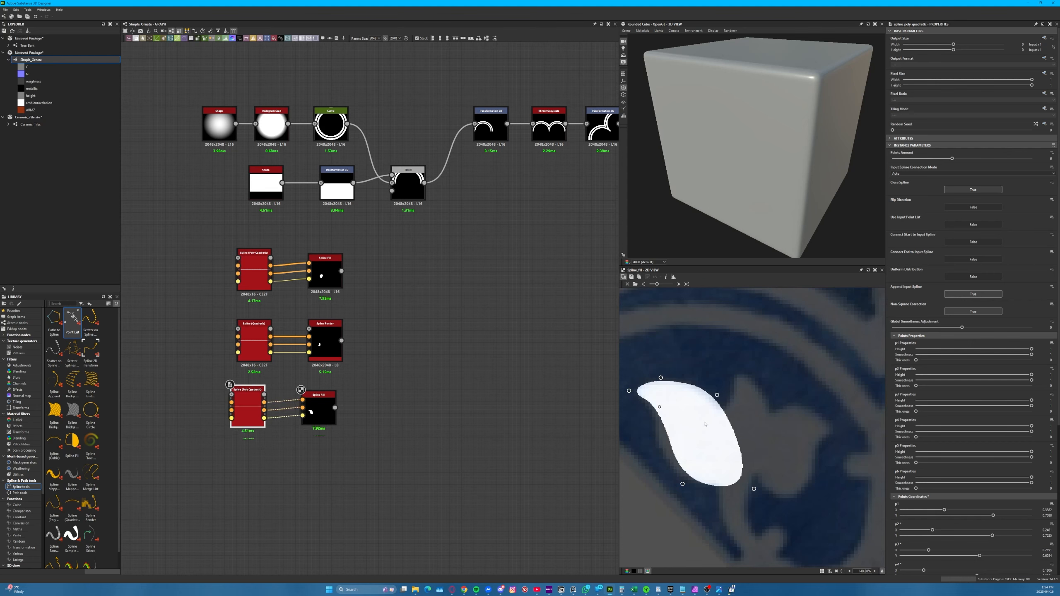
left_click_drag(683, 483, 662, 477)
left_click_drag(659, 407, 653, 407)
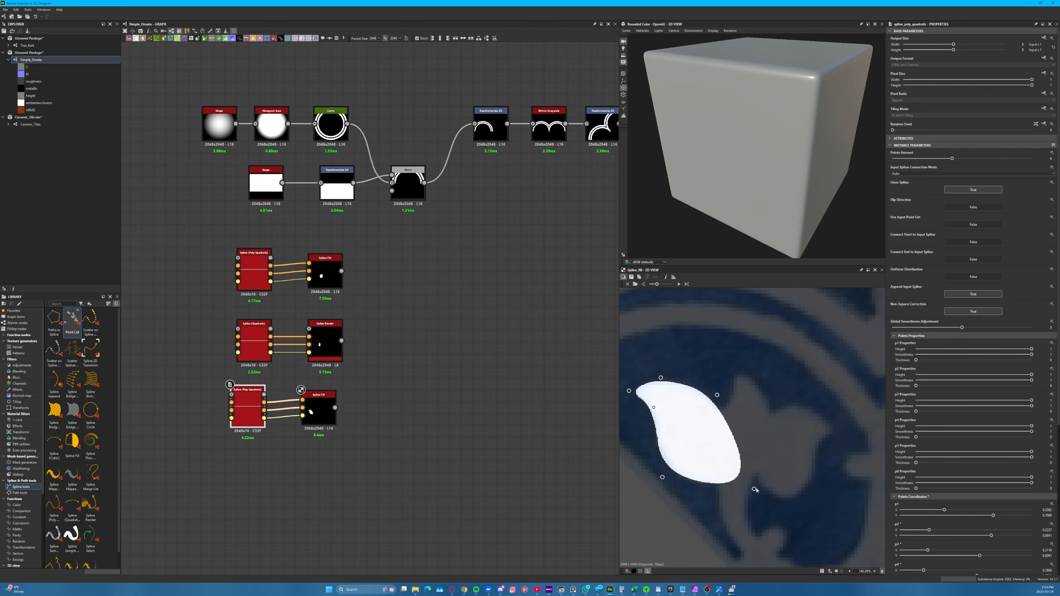
left_click_drag(753, 488, 740, 486)
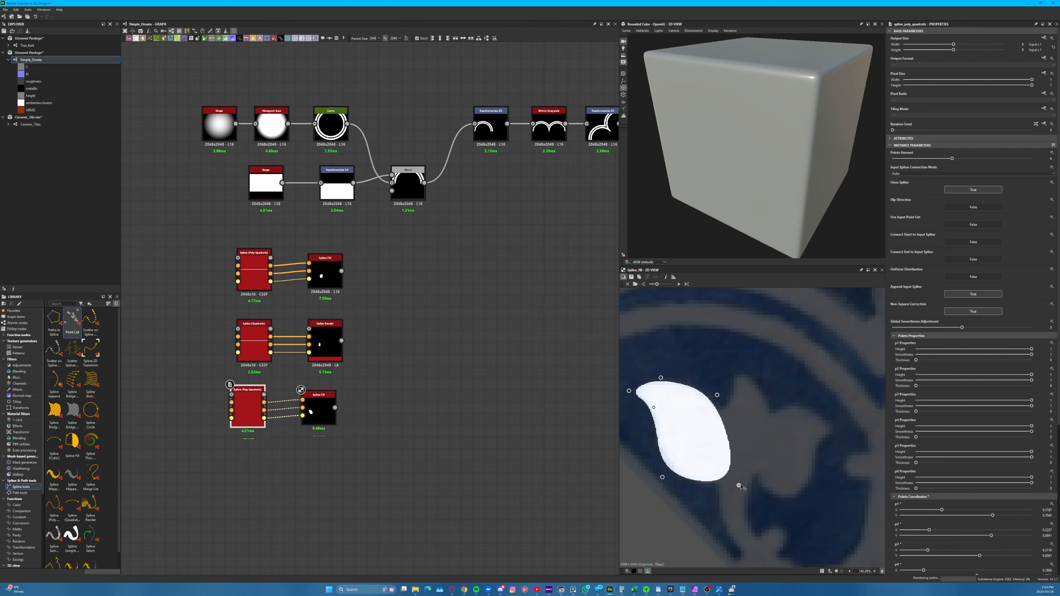
Blend the right petal's fill with the central tip using Add (Linear Dodge), and duplicate the Blend to add the left petal
left_click(312, 417)
left_click_drag(312, 417, 318, 417)
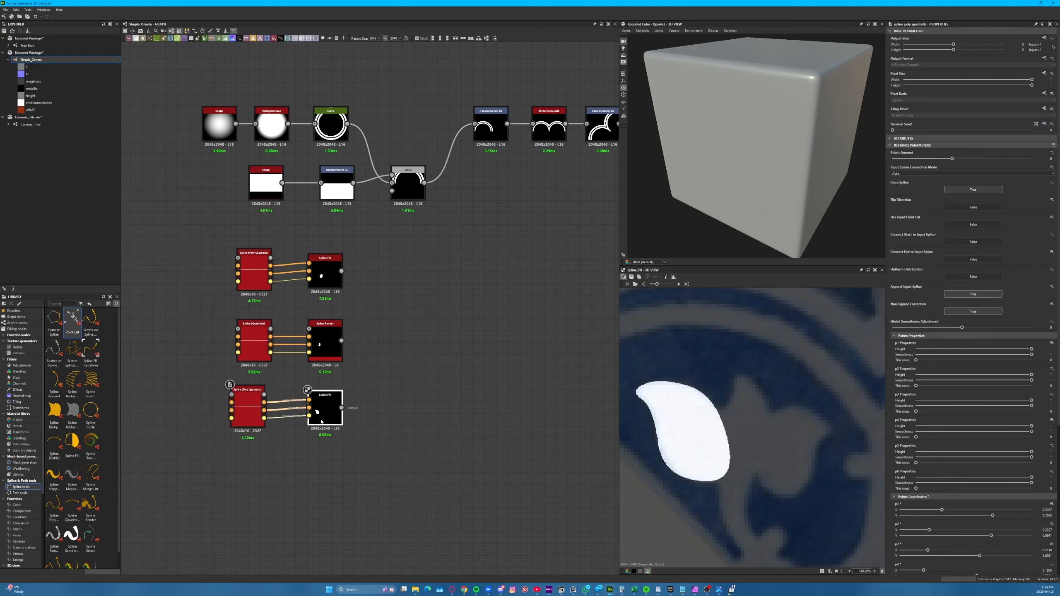
left_click_drag(370, 294, 341, 340)
left_click(426, 327)
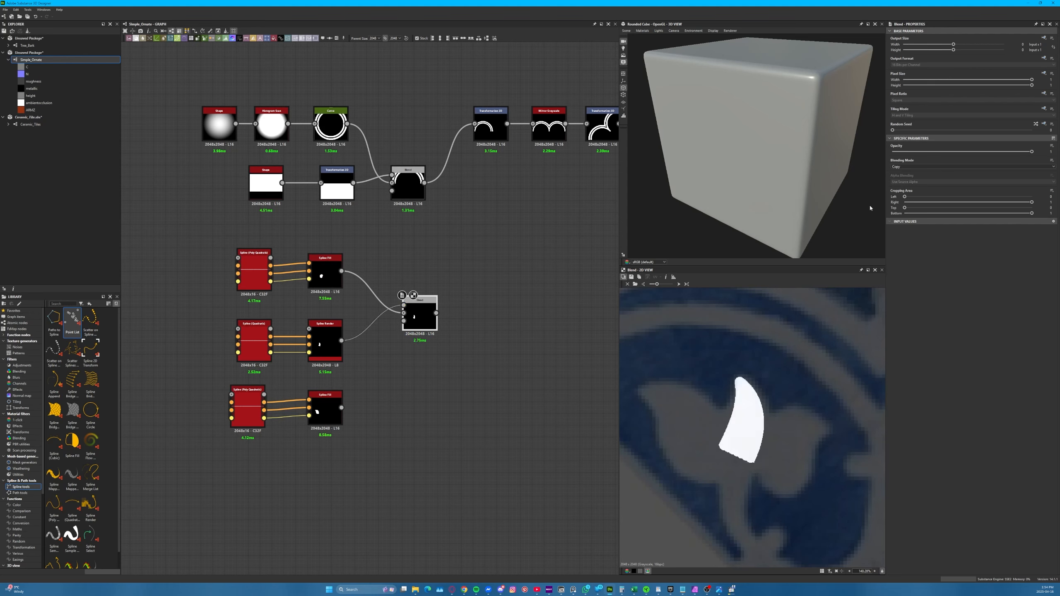
left_click(912, 166)
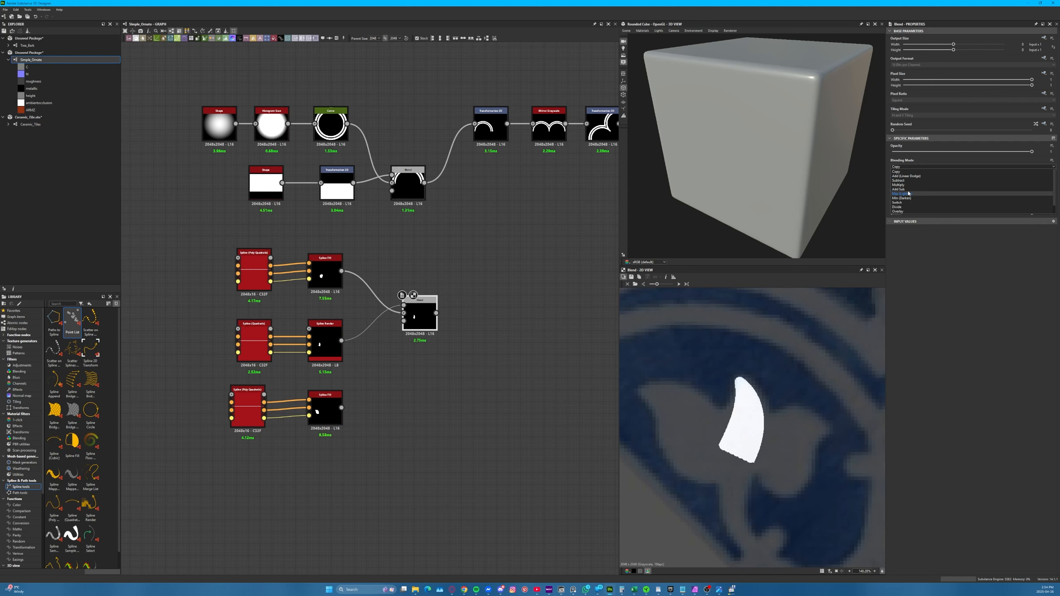
left_click(905, 176)
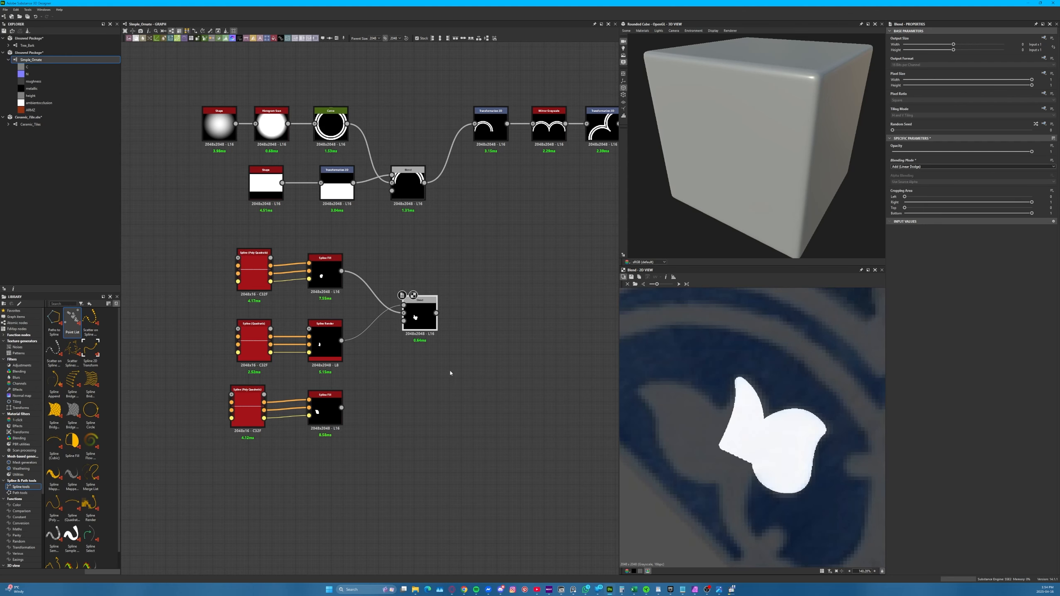
key("ctrl+d")
left_click_drag(436, 313, 341, 407)
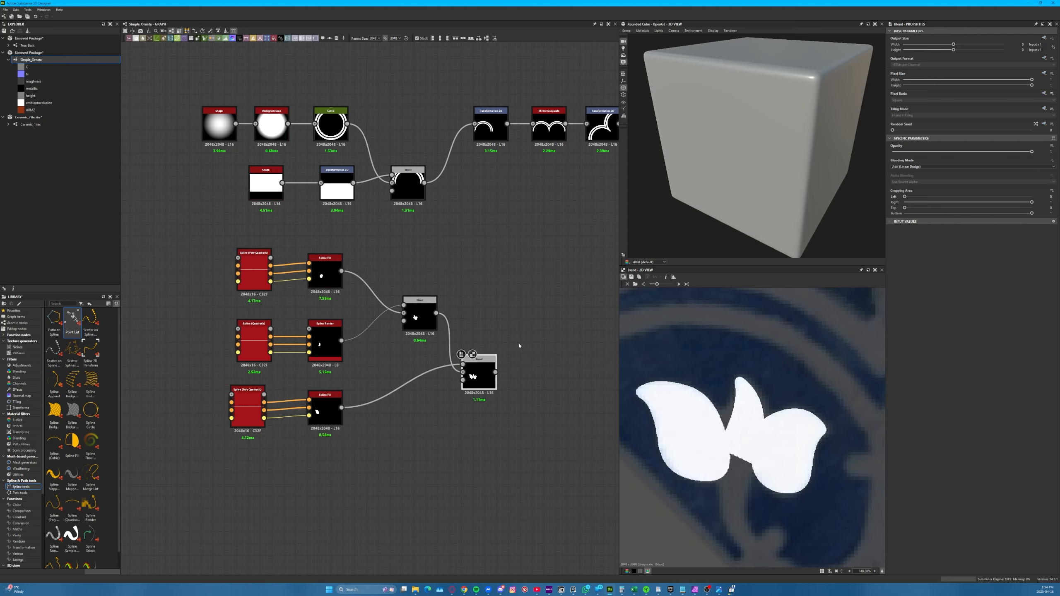
Nudge the left petal's and central tip's points to refine where they meet, and set the tip's start thickness to about 0.047
left_click(247, 405)
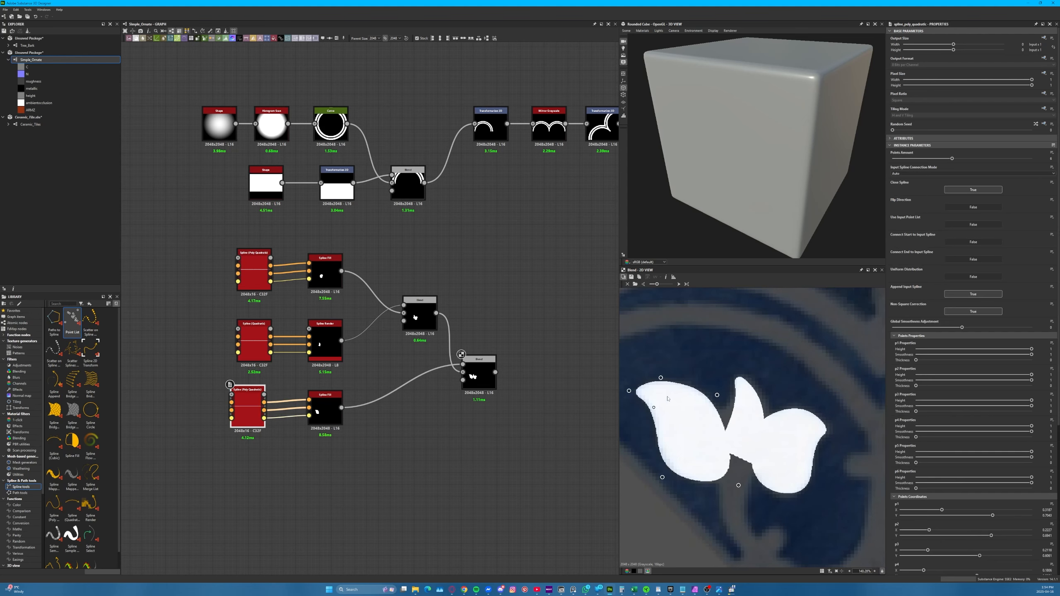
left_click_drag(717, 395, 724, 402)
left_click(255, 344)
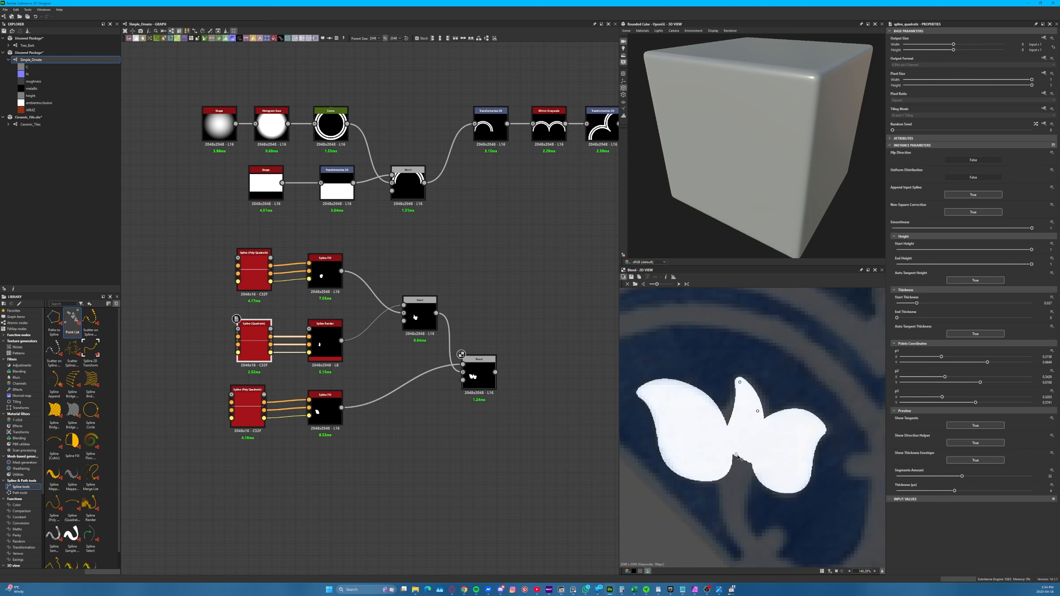
left_click_drag(736, 455, 733, 458)
left_click_drag(756, 409, 757, 411)
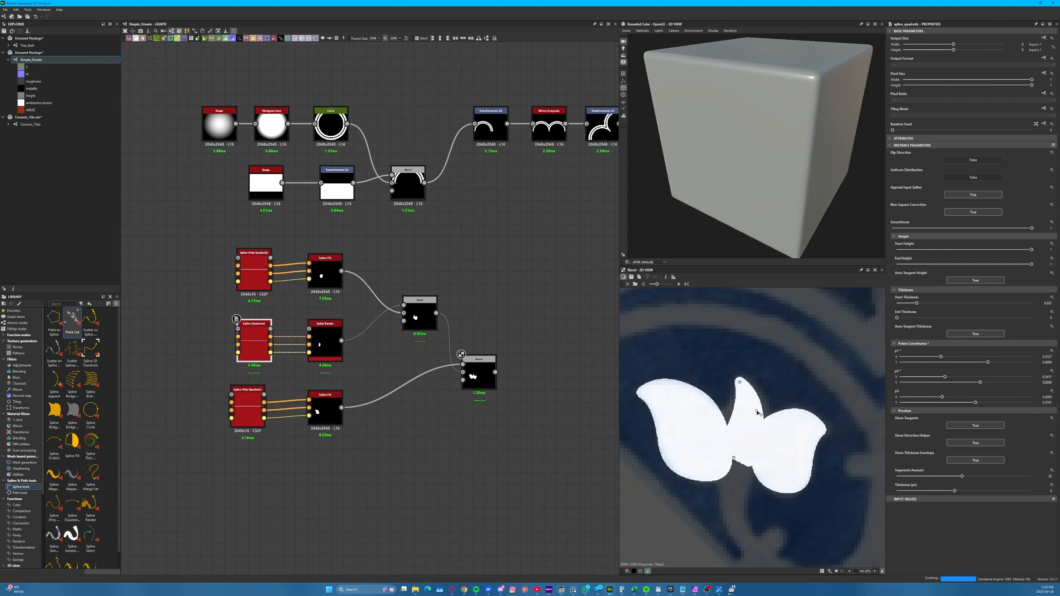
mouse_move(916, 303)
left_mouse_down()
mouse_move(933, 304)
mouse_move(921, 304)
left_mouse_up()
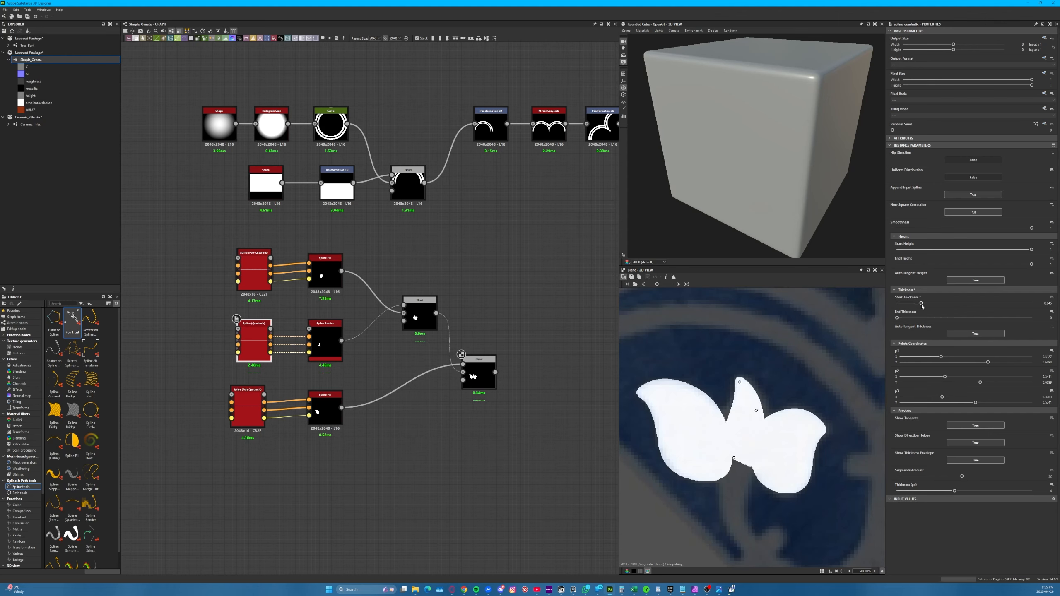
scroll(716, 434, "down", 3)
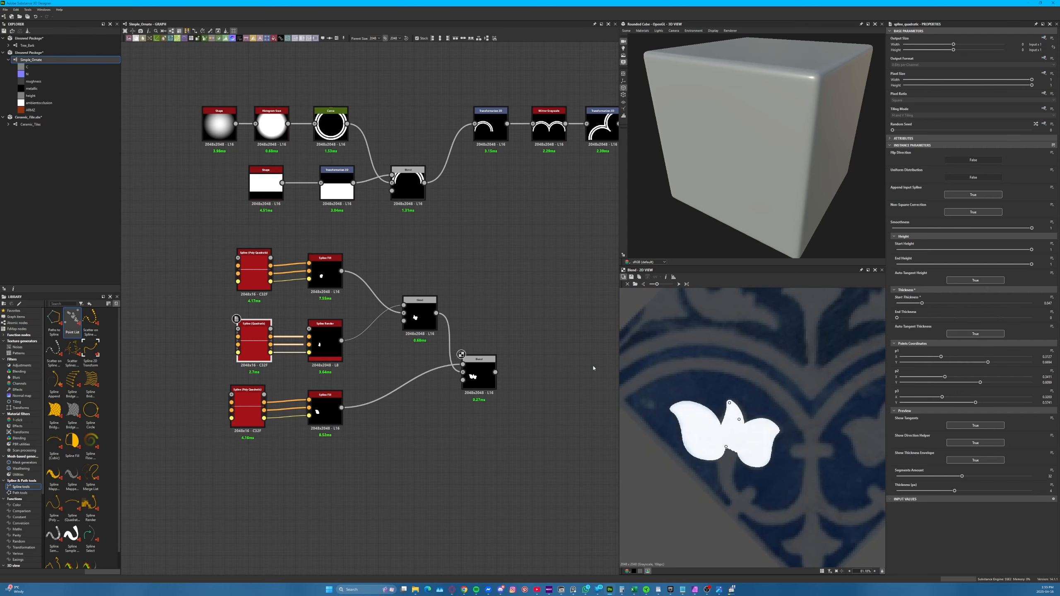
Display the final Transformation 2D of the mirrored arches and move all the flower's nodes further left beneath the arch nodes
middle_click_drag(517, 259, 362, 334)
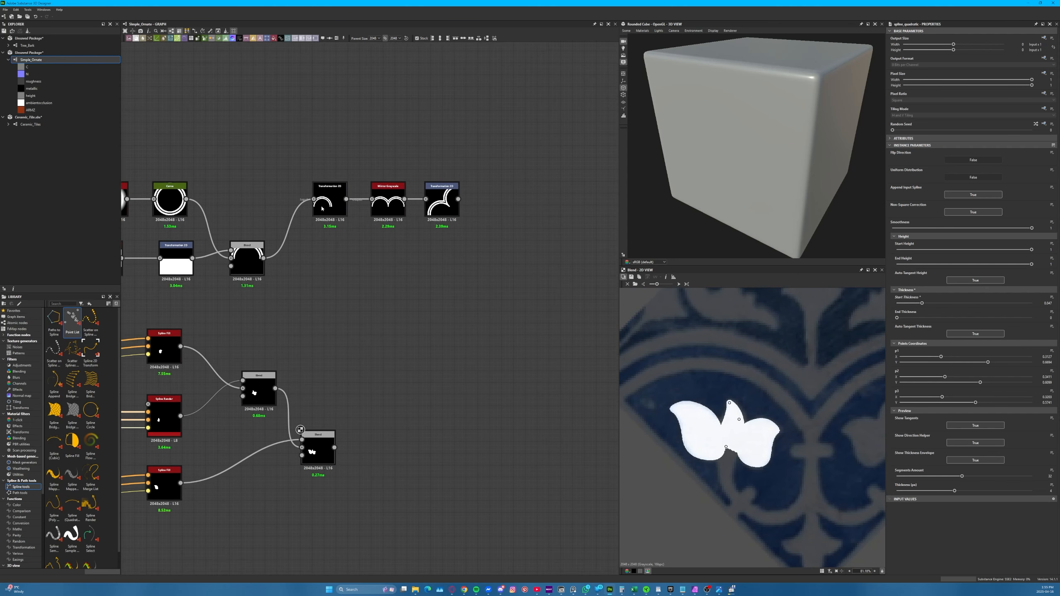
left_click(442, 202)
scroll(652, 340, "down", 3)
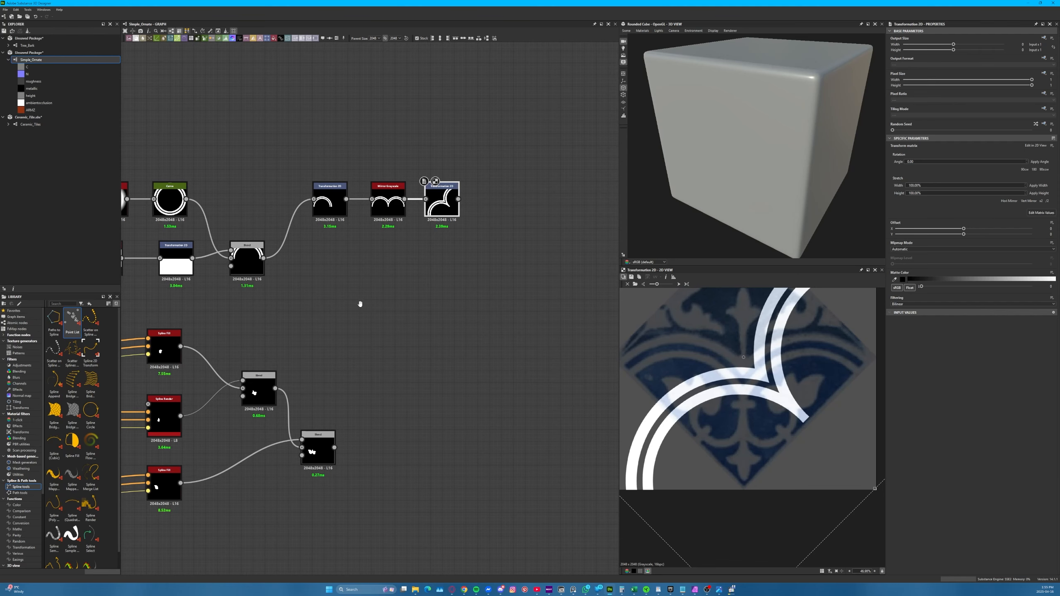
middle_click_drag(360, 304, 554, 286)
left_click_drag(556, 298, 256, 492)
left_click_drag(510, 435, 345, 411)
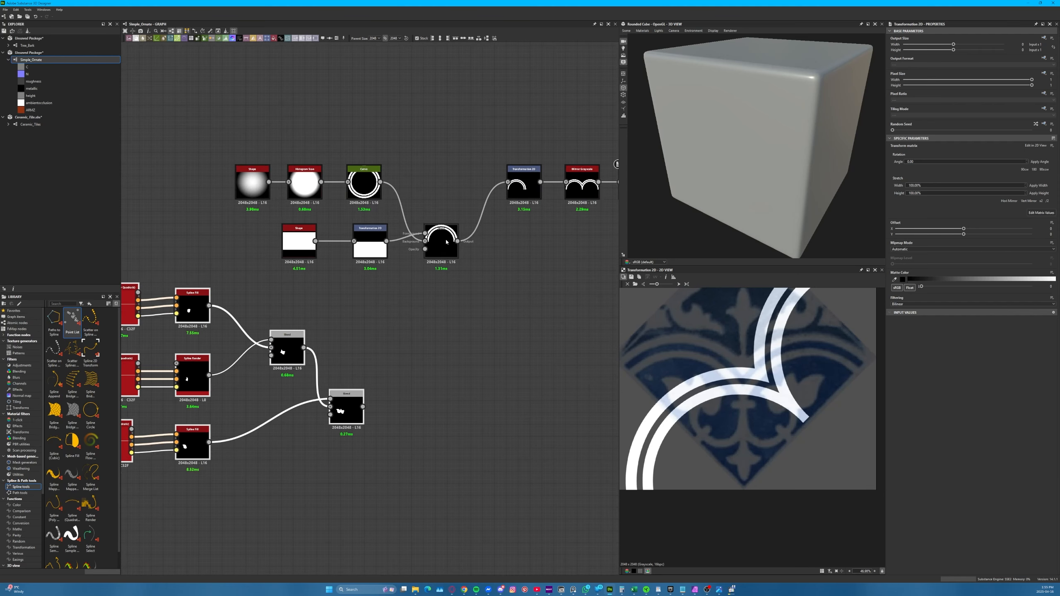
Duplicate the flower's last Blend and use it to combine the complete flower with the arch's Subtract Blend, displaying the result
left_click_drag(446, 241, 435, 241)
scroll(455, 300, "down", 1)
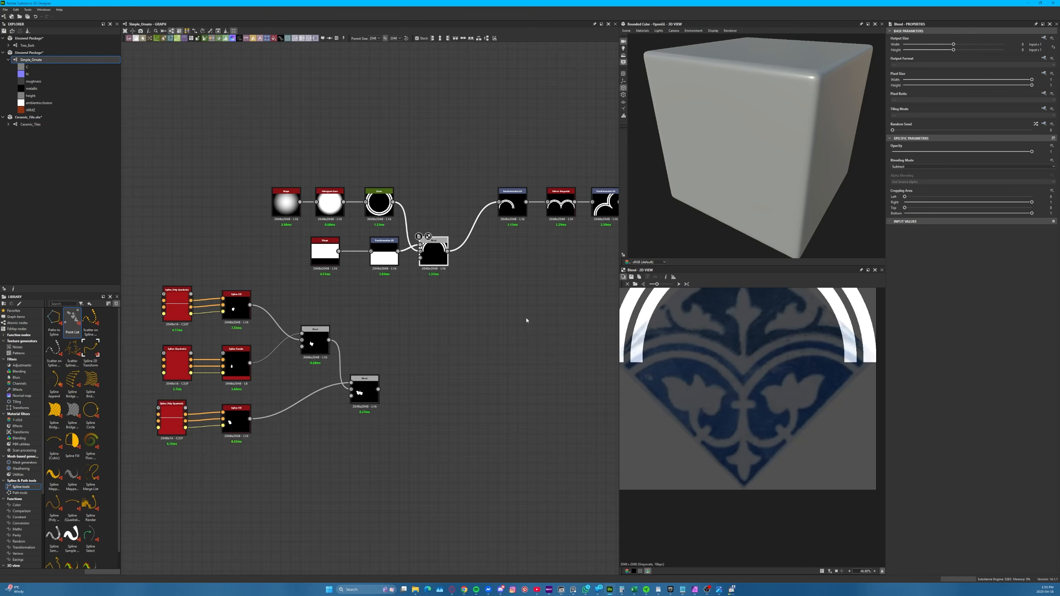
scroll(746, 370, "down", 2)
scroll(734, 400, "up", 1)
left_click_drag(450, 250, 472, 317)
key("Escape")
left_click(370, 392)
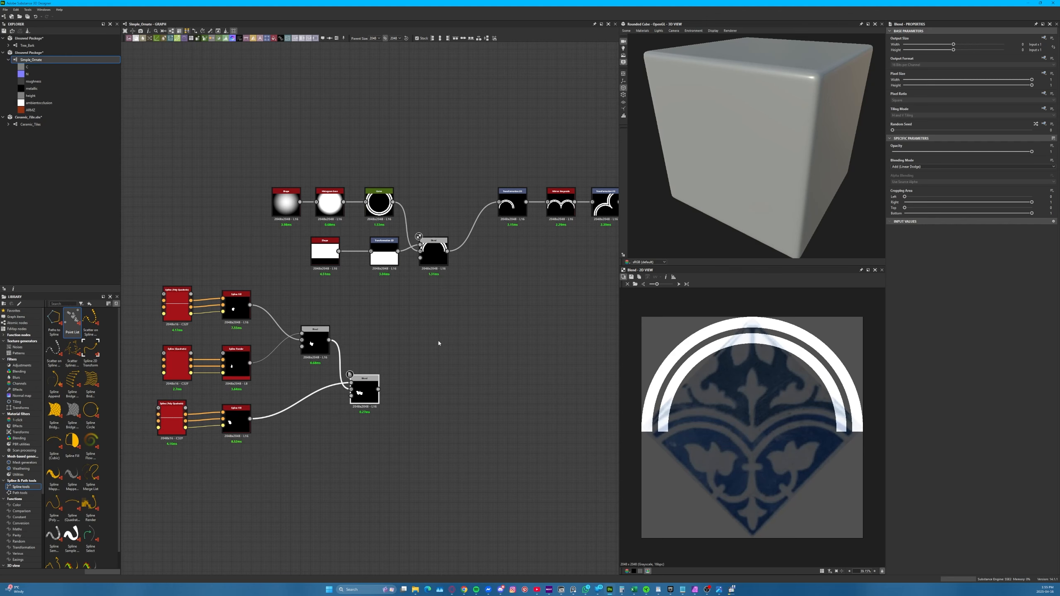
key("ctrl+d")
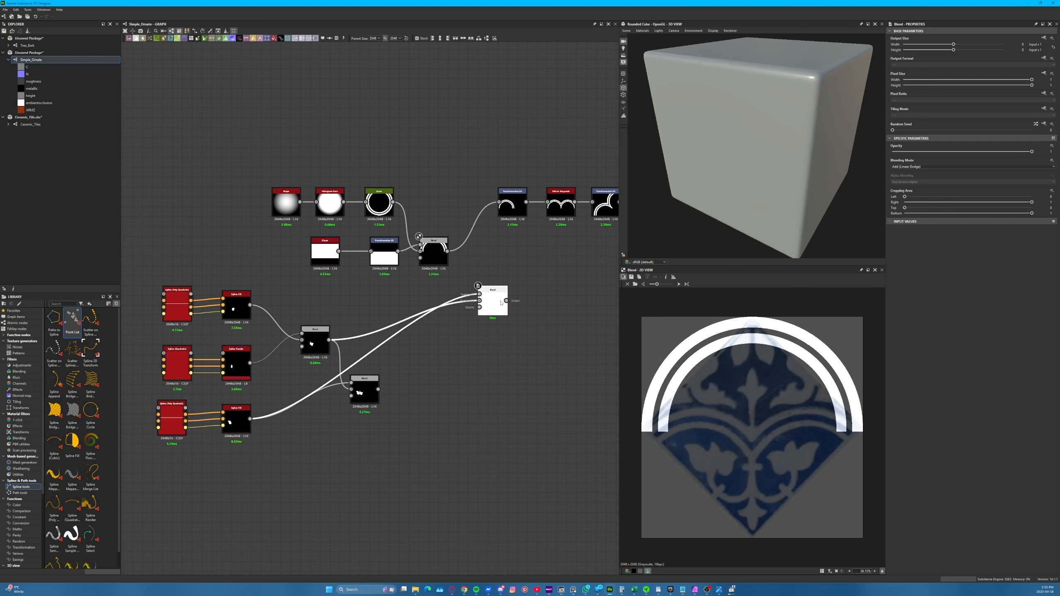
left_click(505, 303)
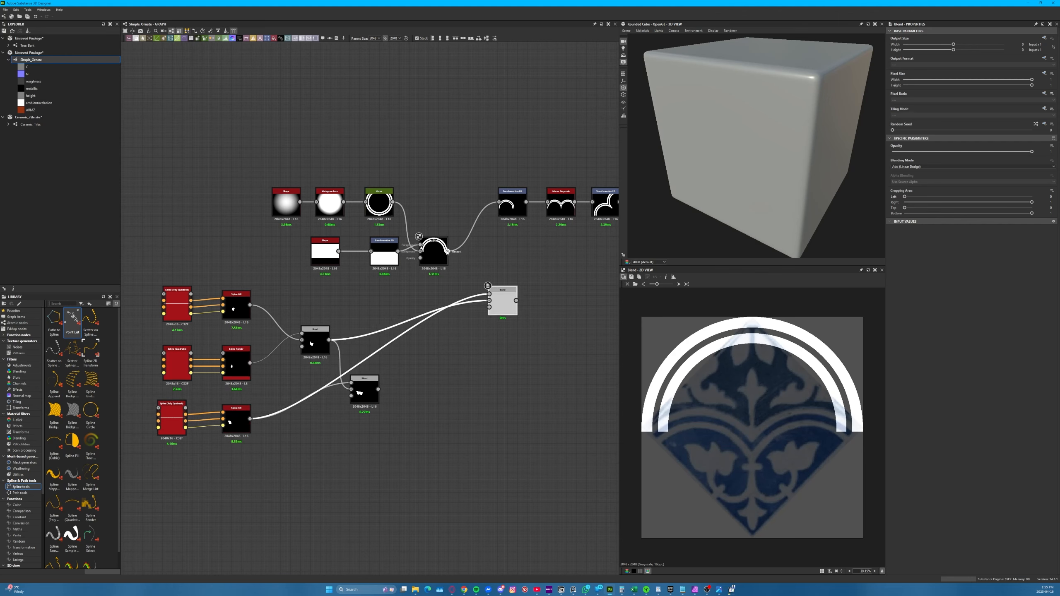
left_click_drag(494, 303, 492, 303)
left_click_drag(378, 389, 489, 295)
double_click(501, 304)
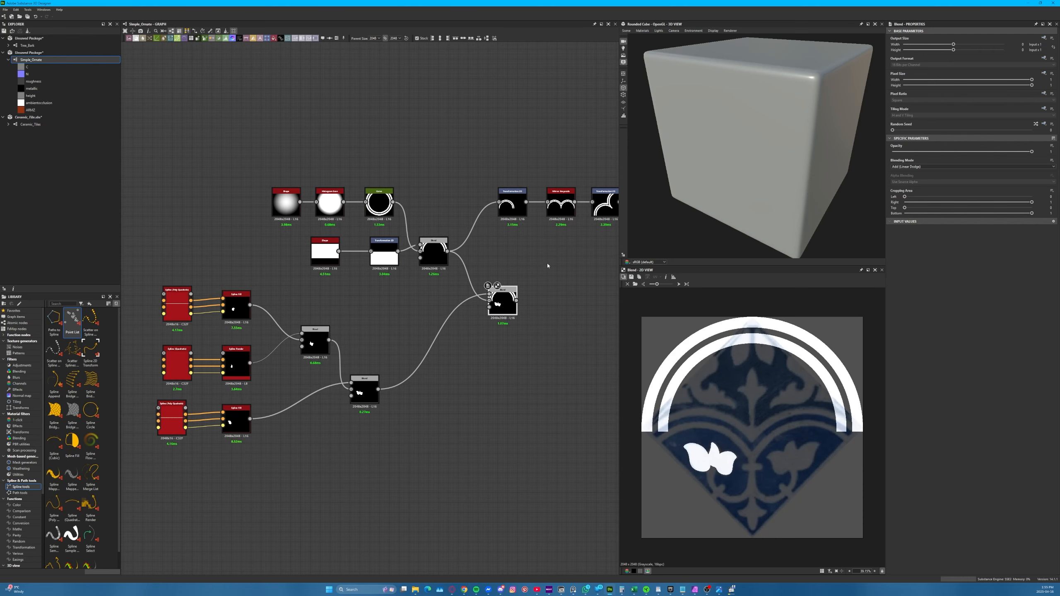
Rewire the flower-and-arch Blend to take the arch from the Transformation 2D before the mirror, and display the Blend
middle_click_drag(547, 266, 386, 259)
left_click_drag(352, 205, 341, 204)
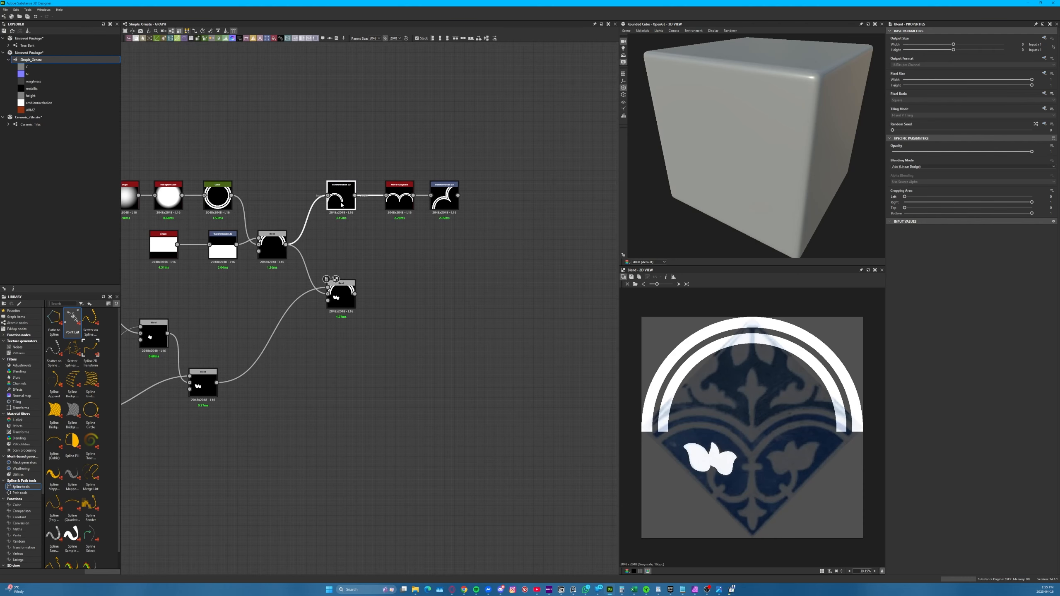
double_click(343, 198)
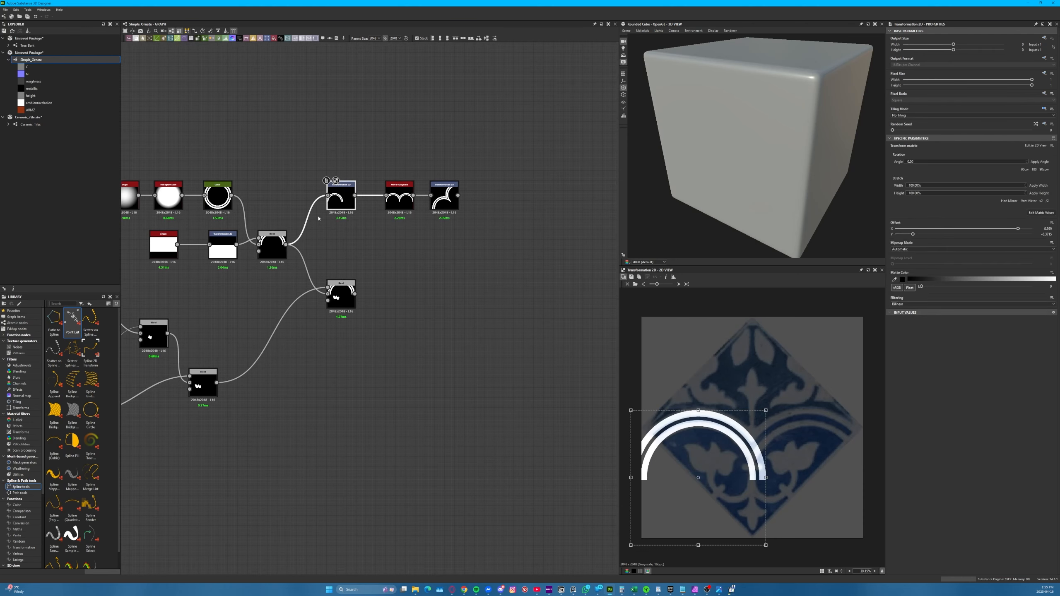
left_click_drag(328, 261, 379, 291)
double_click(340, 297)
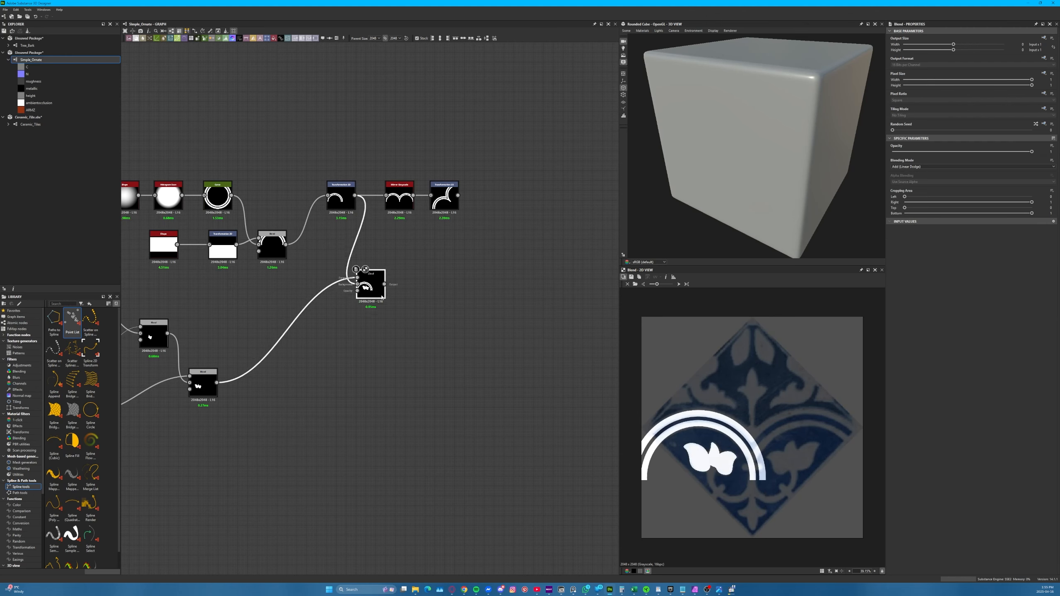
Move the Mirror Grayscale and final Transformation 2D aside, feed the flower-and-arch Blend into the mirror, and display the final transform
left_click_drag(510, 149, 450, 205)
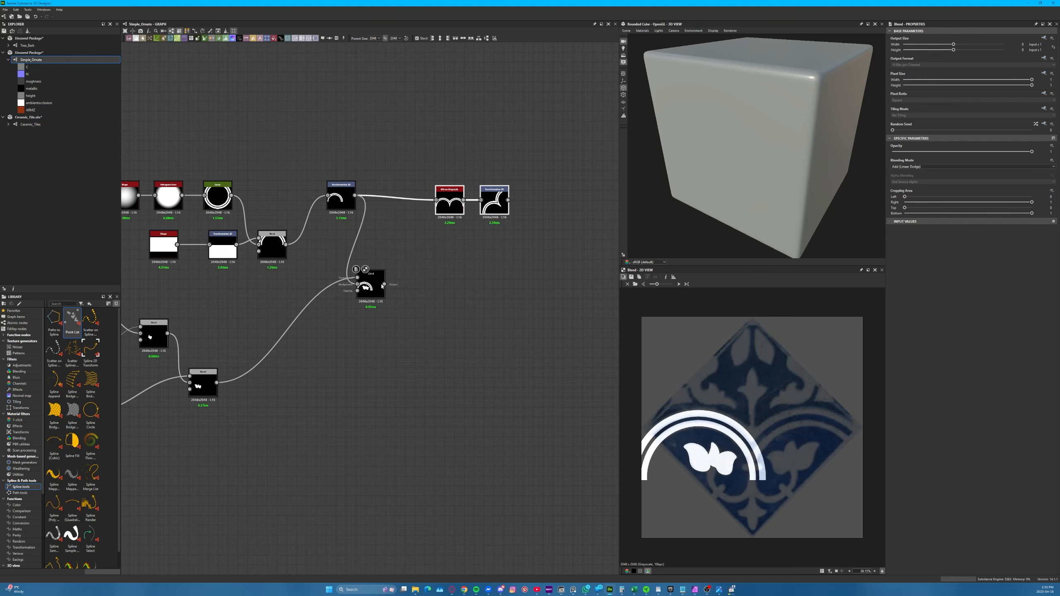
left_click_drag(384, 284, 436, 200)
double_click(495, 201)
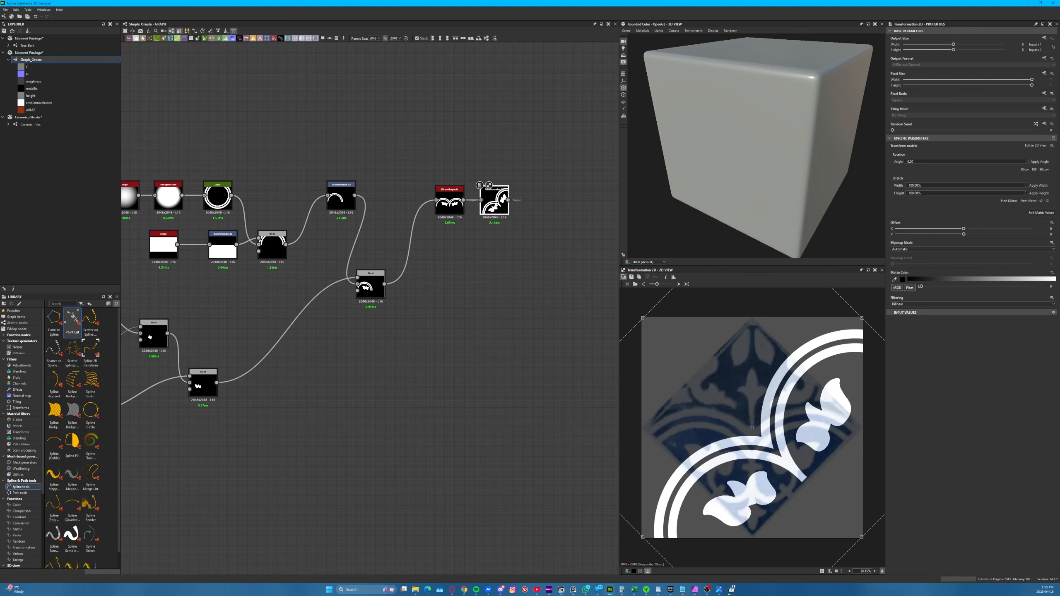
Compare the rotated ornament with the Ceramic Tile_sq background image, and restore Ceramic Tile_sq_45 as the 2D view background
left_click(635, 284)
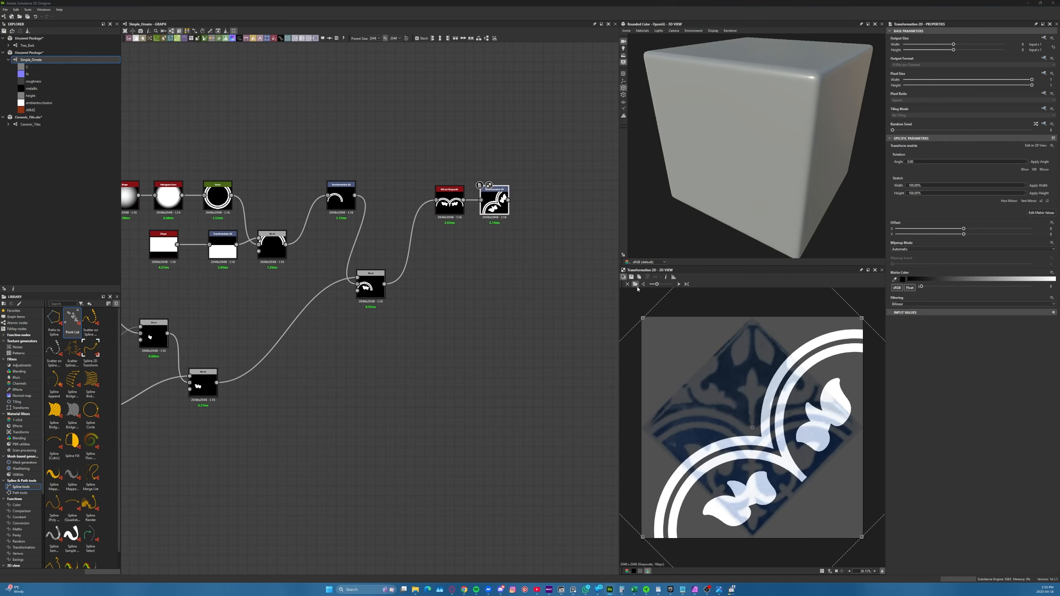
double_click(278, 209)
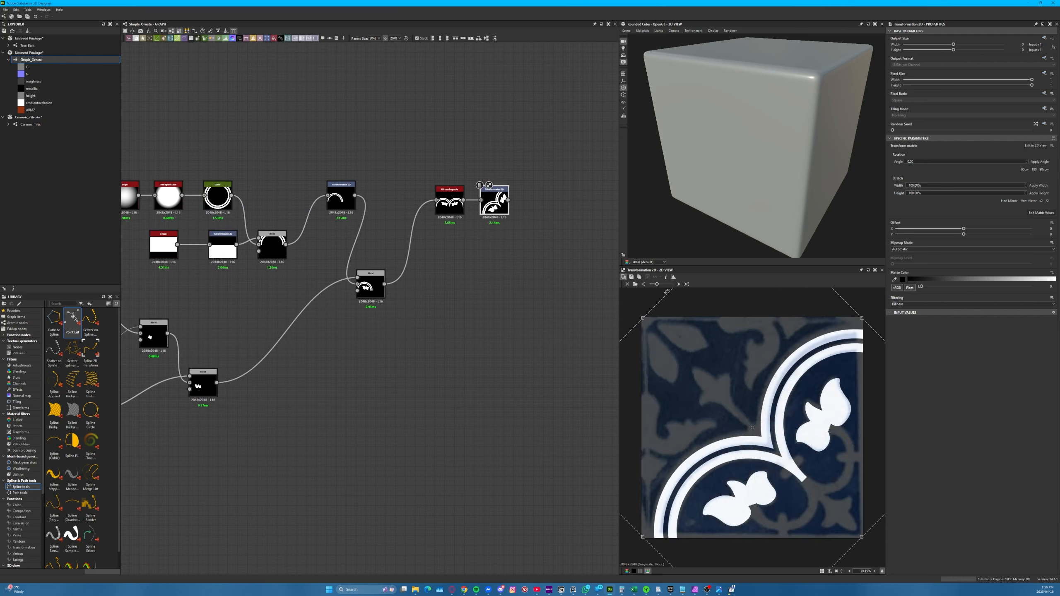
left_click(635, 285)
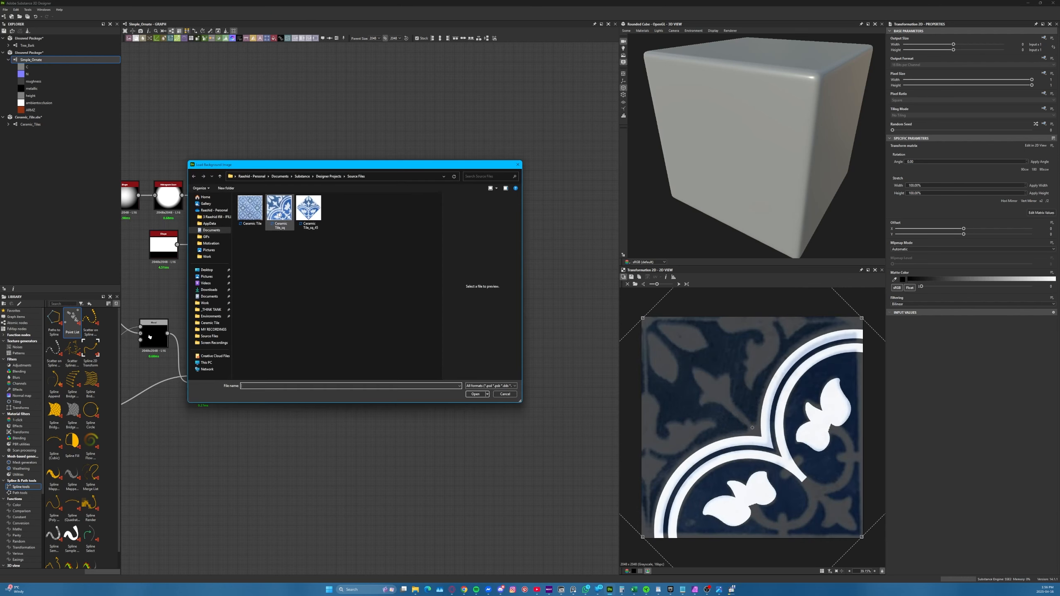
left_click(280, 210)
double_click(309, 209)
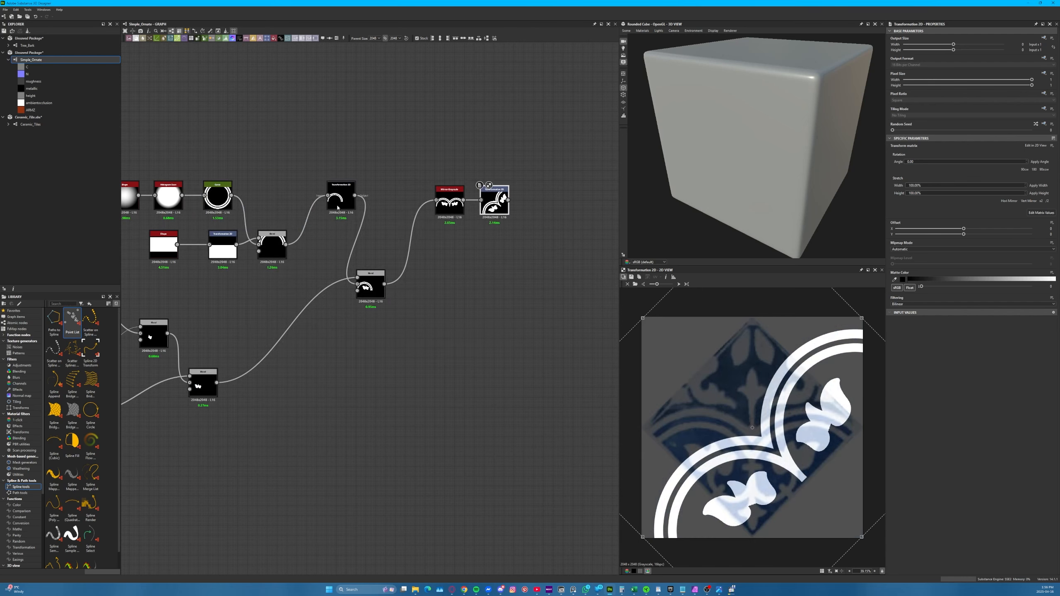
Display the flower-and-arch Blend and add a Spline (Poly Quadratic) node below the left petal's spline
left_click(372, 288)
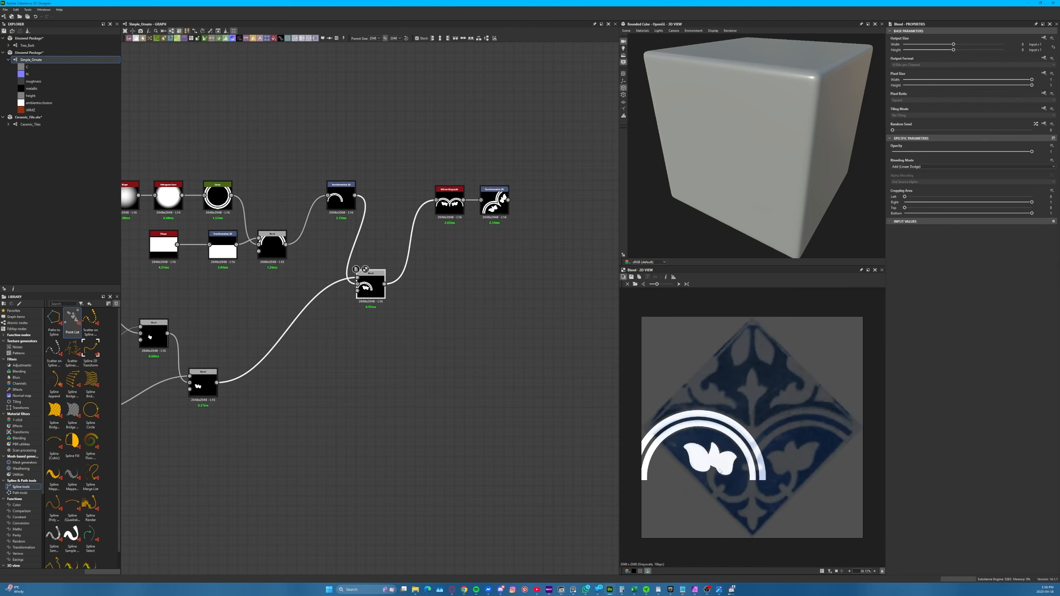
scroll(720, 472, "up", 1)
middle_click_drag(134, 364, 388, 366)
scroll(328, 392, "up", 2)
scroll(680, 411, "up", 4)
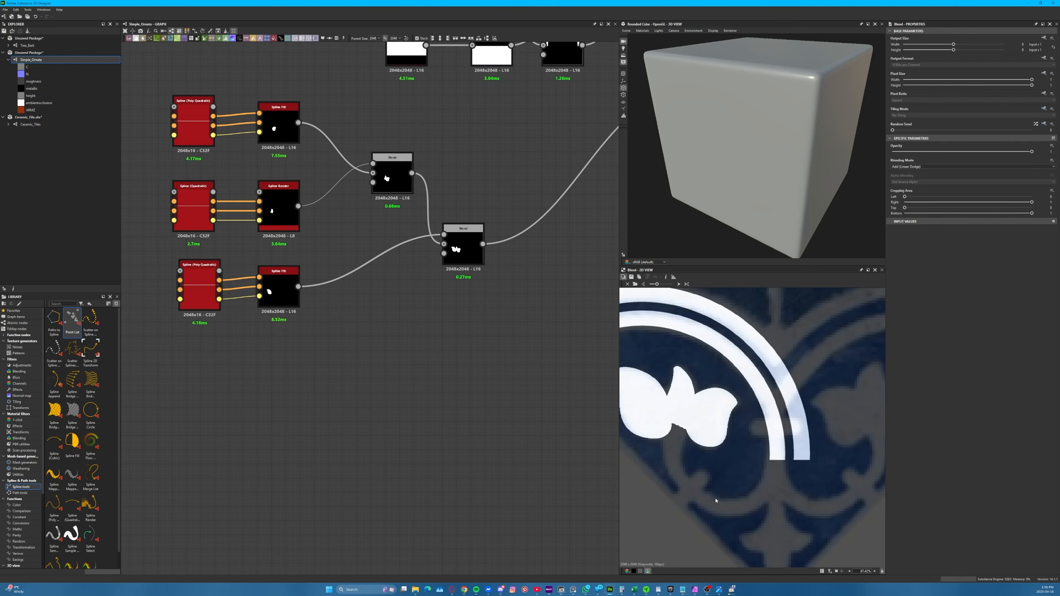
key("space")
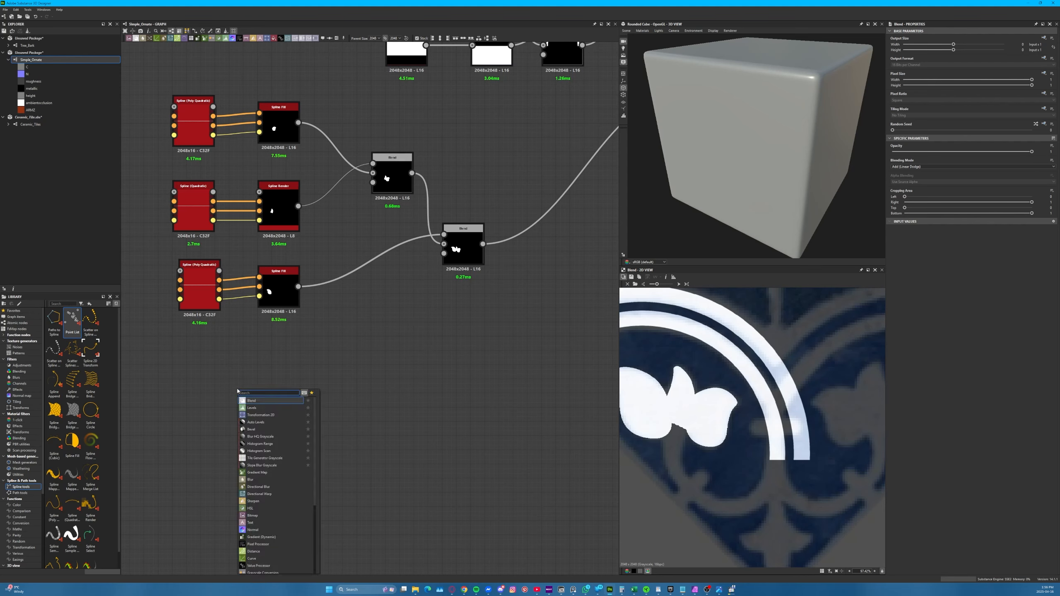
key("Escape")
key("space")
type("spline")
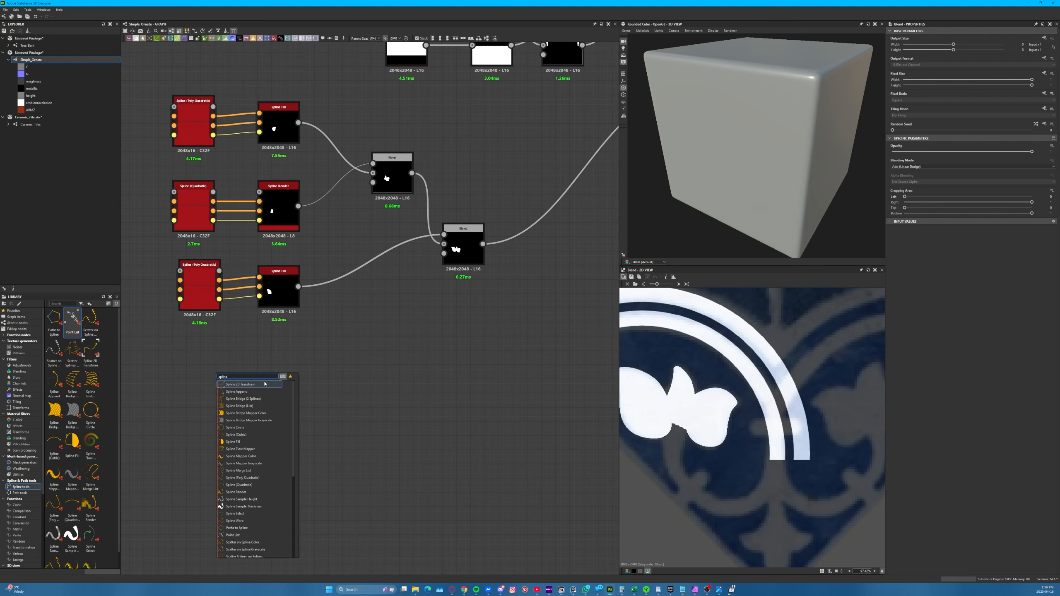
left_click(260, 479)
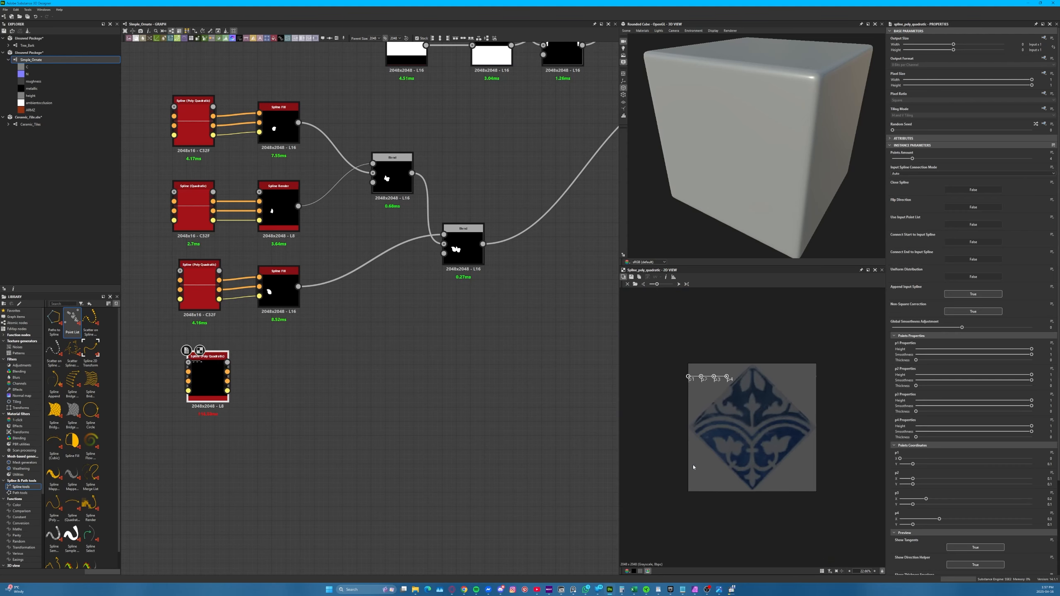
Place the new spline's points p1 to p4 from the left flower's base around the curved stem toward the tile's central stem
scroll(694, 464, "up", 5)
scroll(673, 398, "down", 1)
left_click_drag(629, 305, 759, 482)
left_click_drag(714, 465, 712, 462)
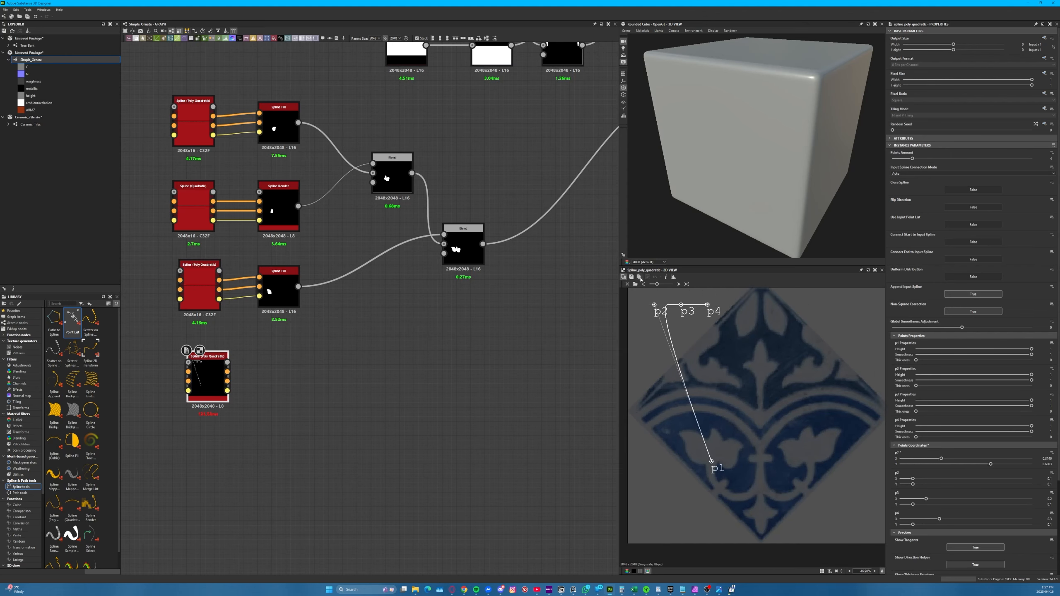
left_click_drag(654, 306, 717, 488)
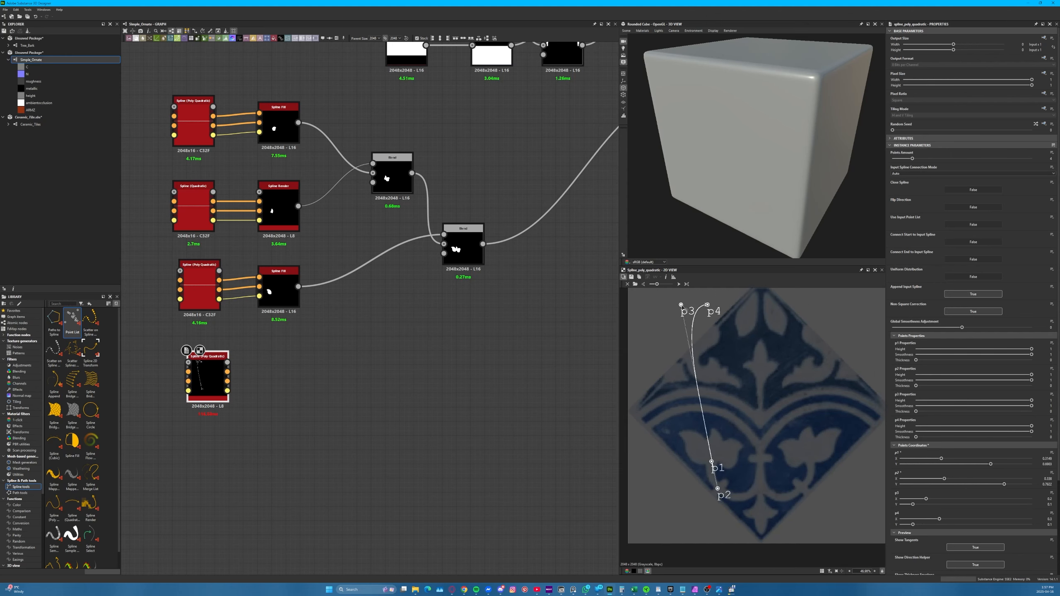
left_click_drag(682, 305, 741, 498)
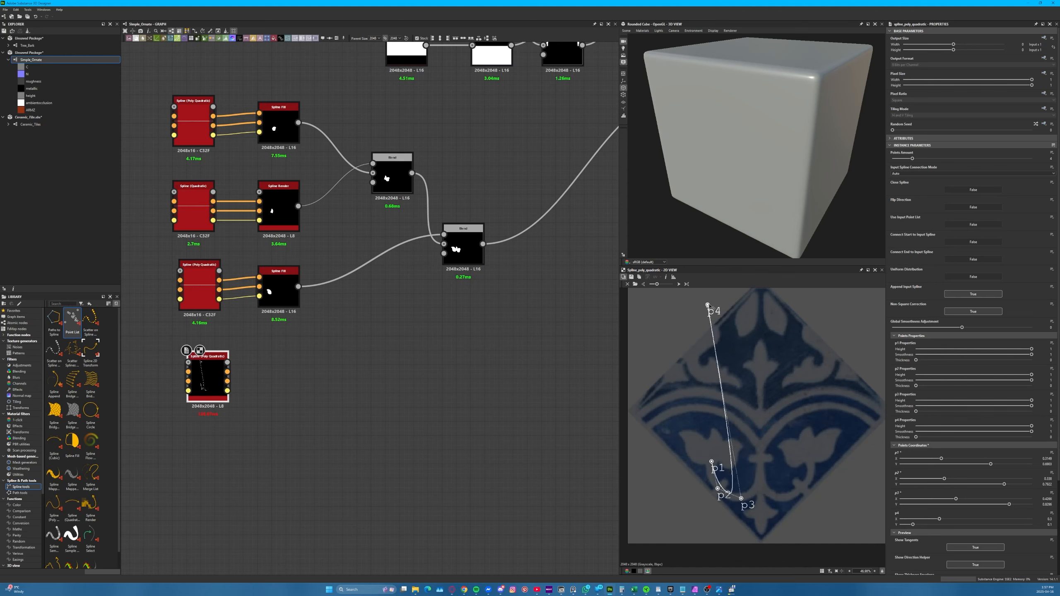
left_click_drag(707, 305, 767, 502)
Refine p2, p3 and p4 so the spline follows the curved stem's U-shaped bend and ends on the central stem
scroll(742, 503, "up", 5)
left_click_drag(668, 460, 640, 457)
left_click_drag(795, 419, 798, 420)
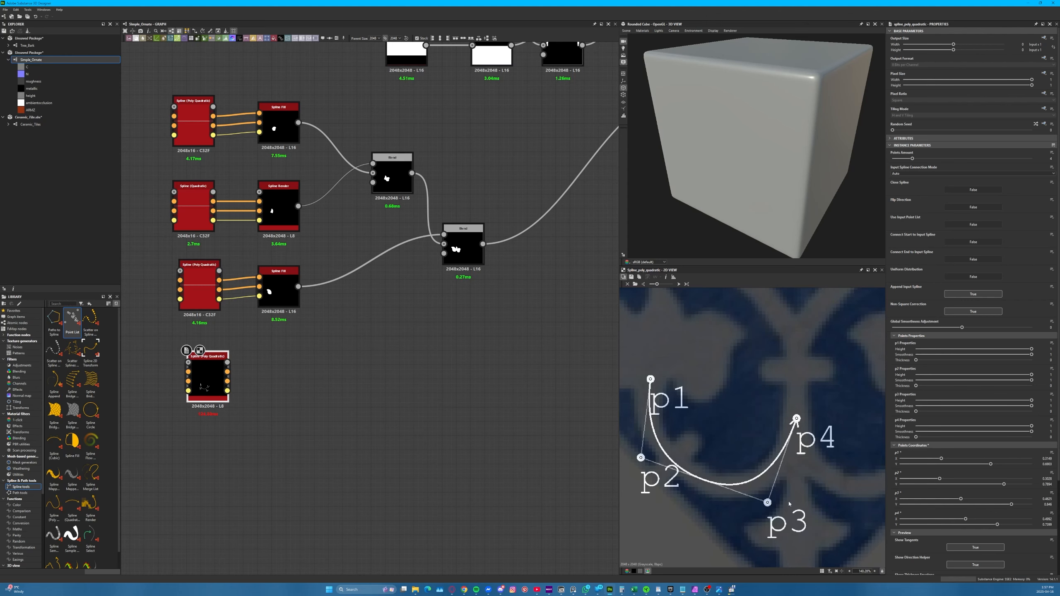
left_click_drag(767, 502, 779, 504)
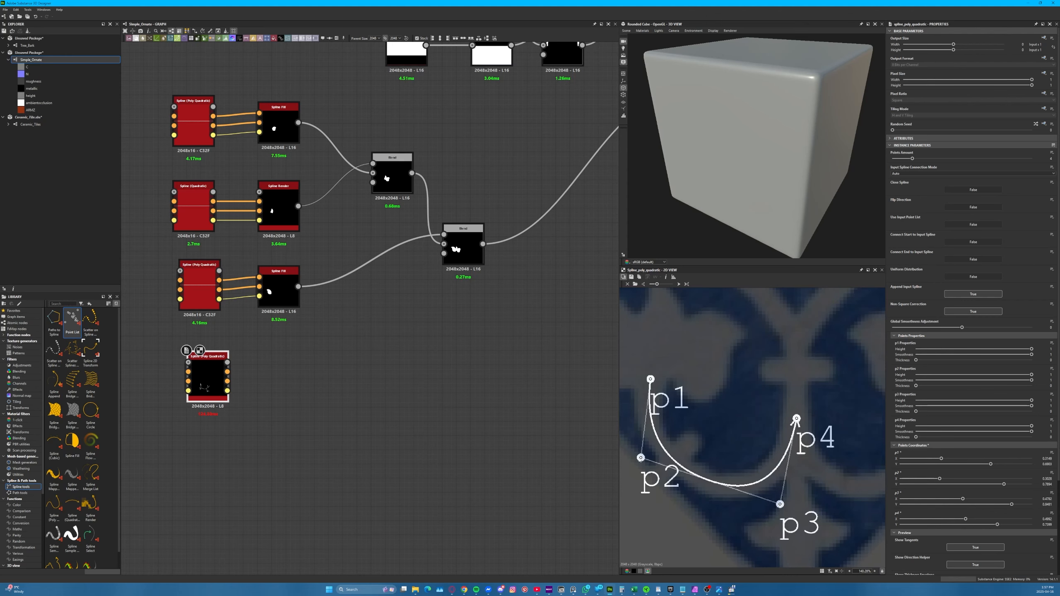
left_click_drag(644, 458, 639, 462)
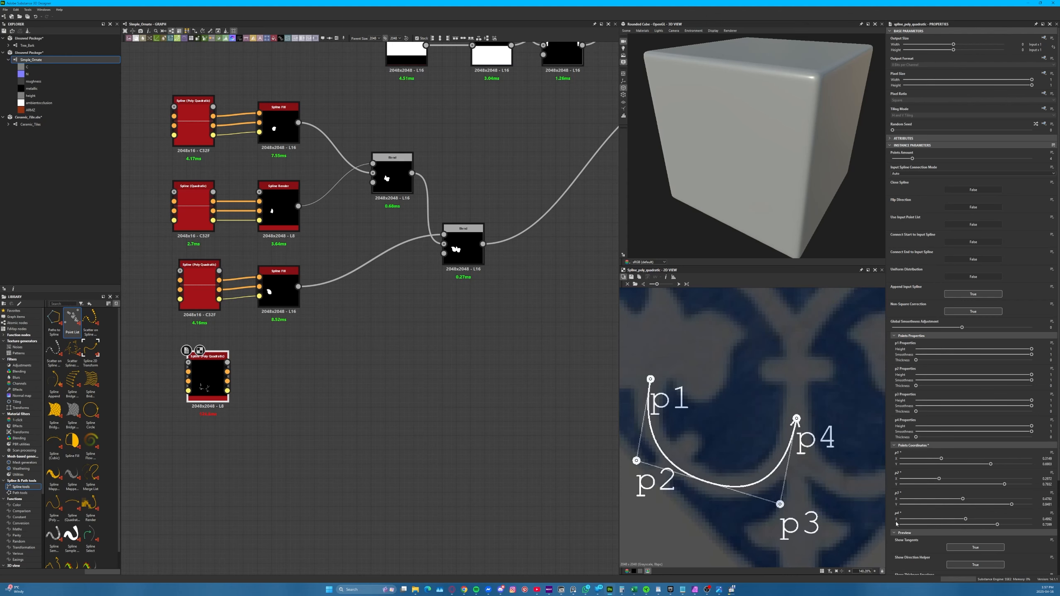
Show the spline's thickness envelope, nudge p1 upward, and thicken all four points to match the reference stem, widest at p1
scroll(907, 539, "down", 2)
scroll(913, 532, "down", 1)
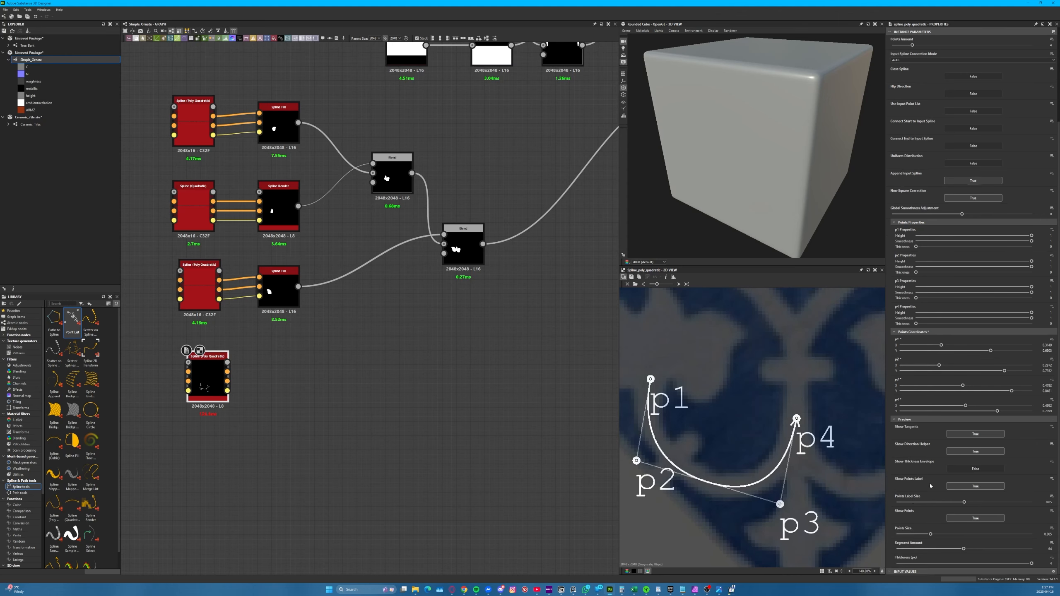
left_click(970, 468)
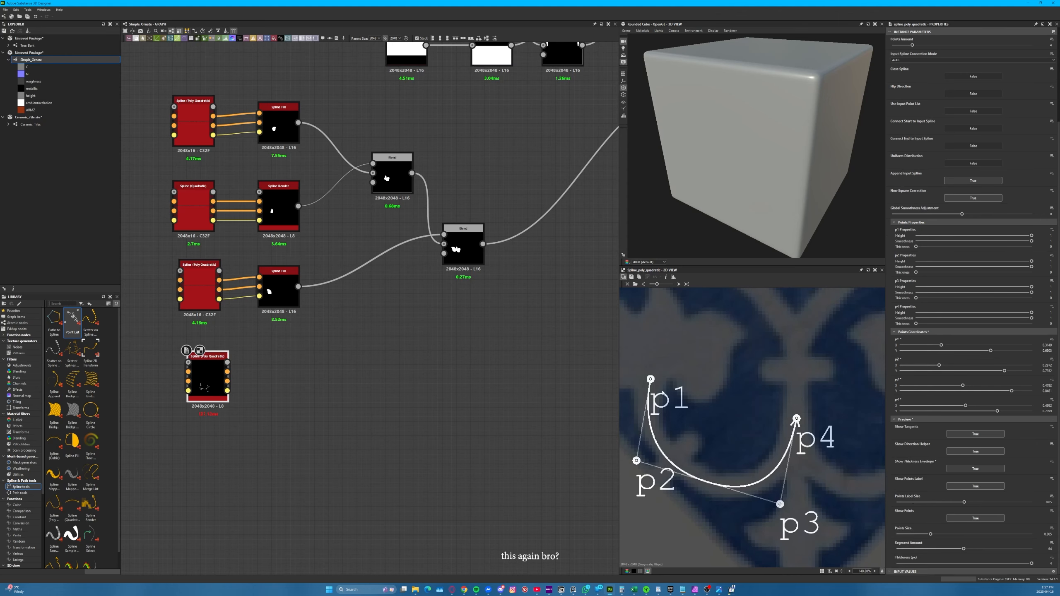
left_click_drag(651, 380, 649, 370)
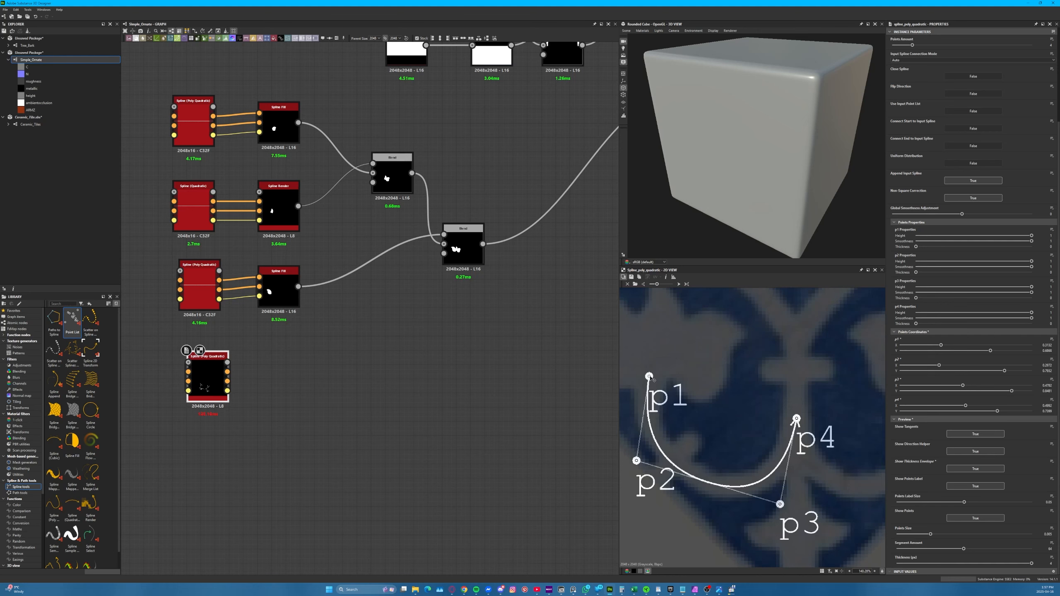
left_click_drag(213, 378, 207, 379)
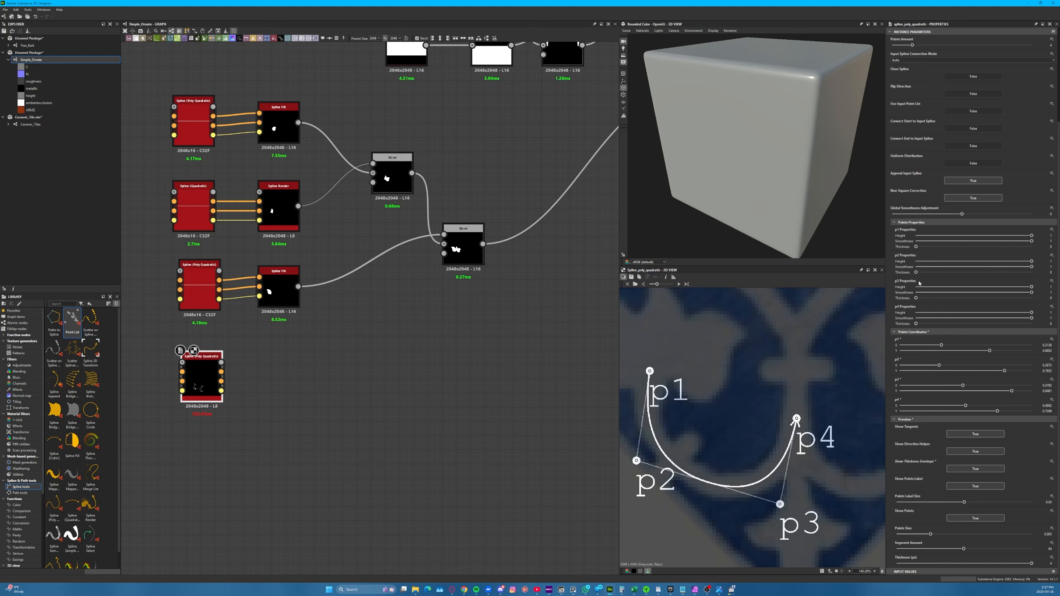
left_click_drag(915, 272, 920, 247)
left_click_drag(916, 324, 918, 299)
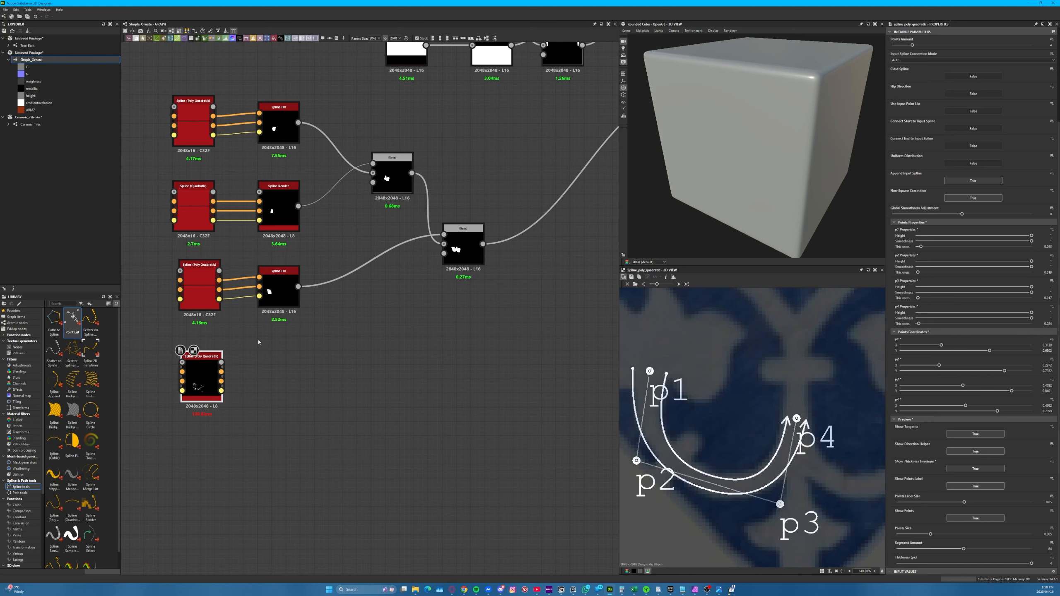
Copy the central tip's Spline Render node beside the stem spline, connect it to that spline, and display the rendered stem
left_click(282, 205)
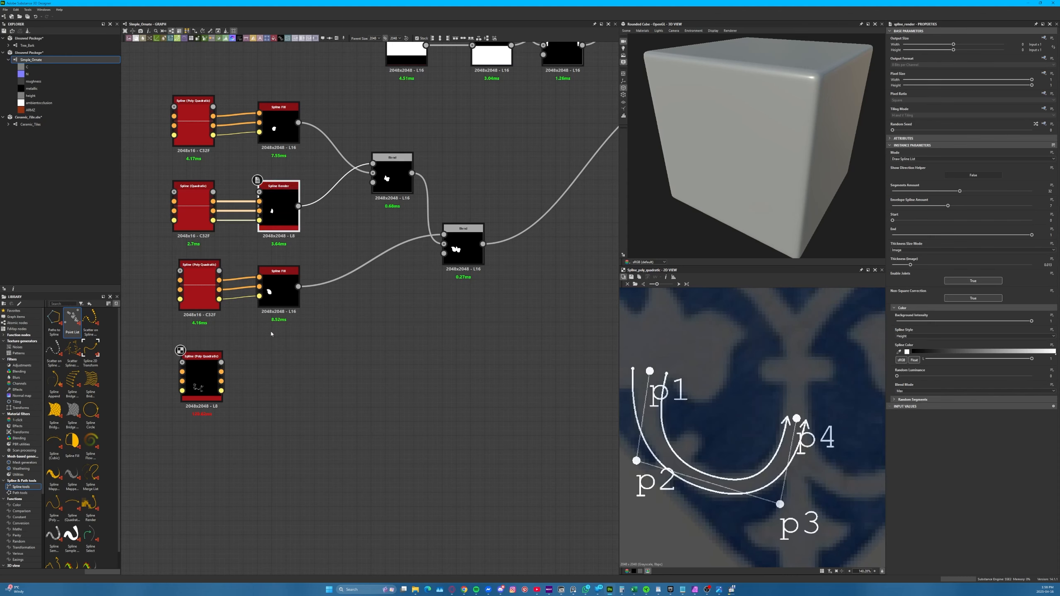
key("ctrl+v")
mouse_move(273, 365)
left_mouse_down()
mouse_move(293, 365)
mouse_move(272, 371)
mouse_move(285, 372)
left_mouse_up()
double_click(287, 373)
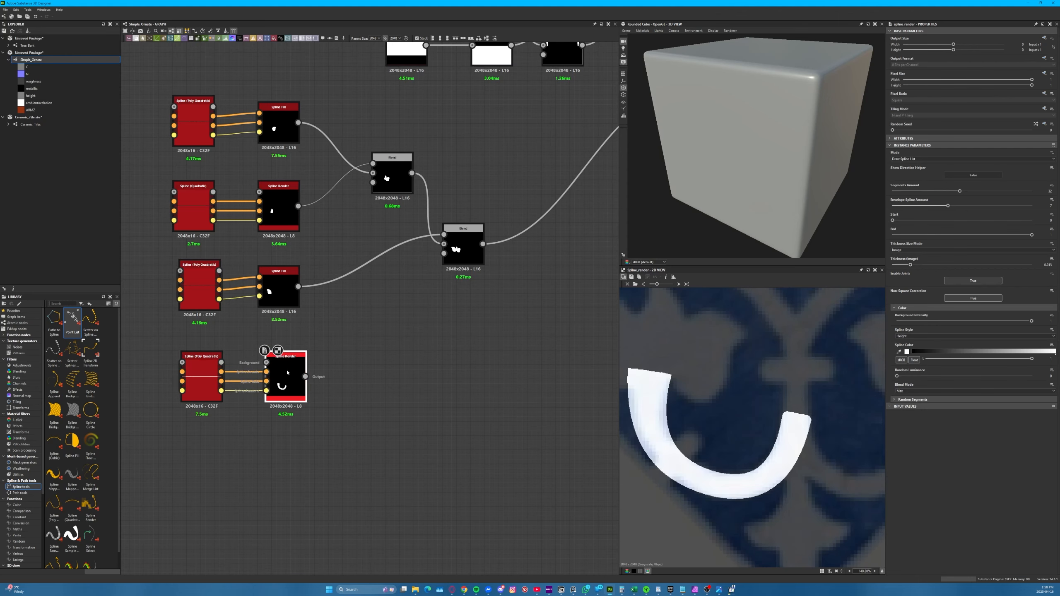
Duplicate the flower's last Blend node, feed it the stem render as foreground and the flower blend as background, and display the result
left_click(455, 236)
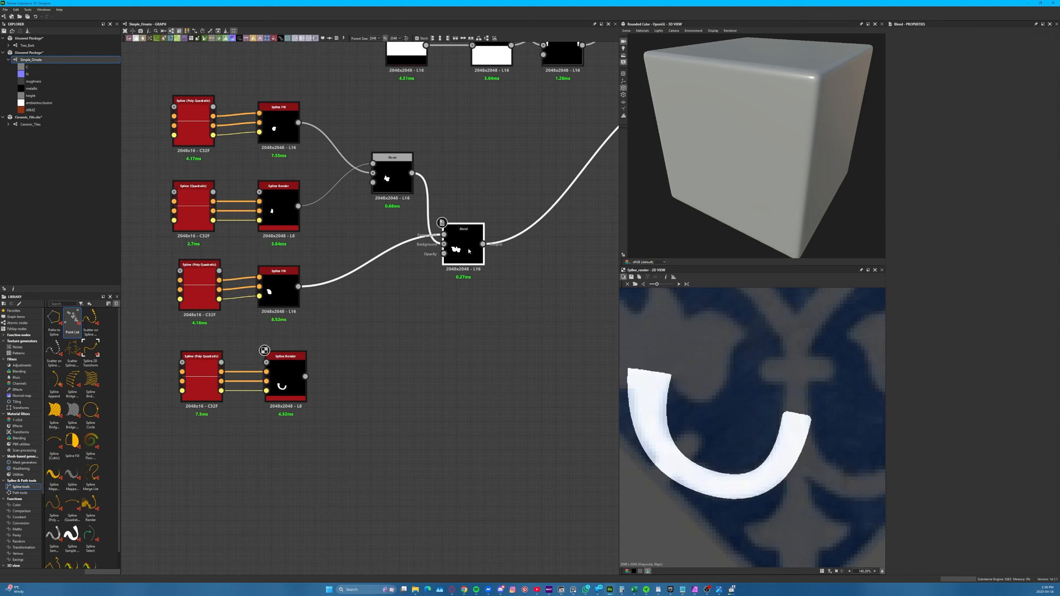
key("ctrl+d")
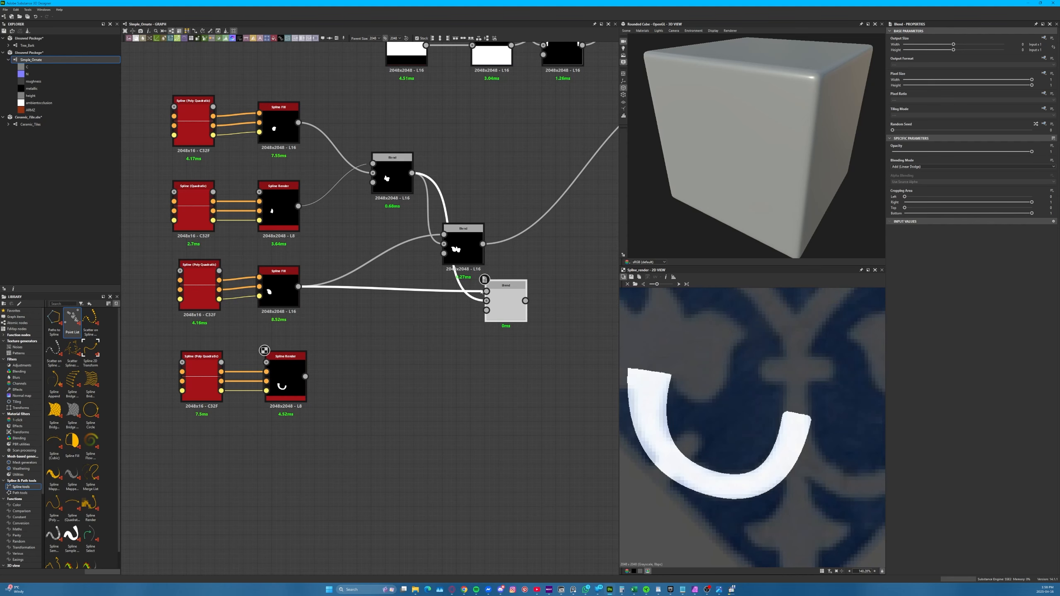
left_click_drag(487, 291, 305, 376)
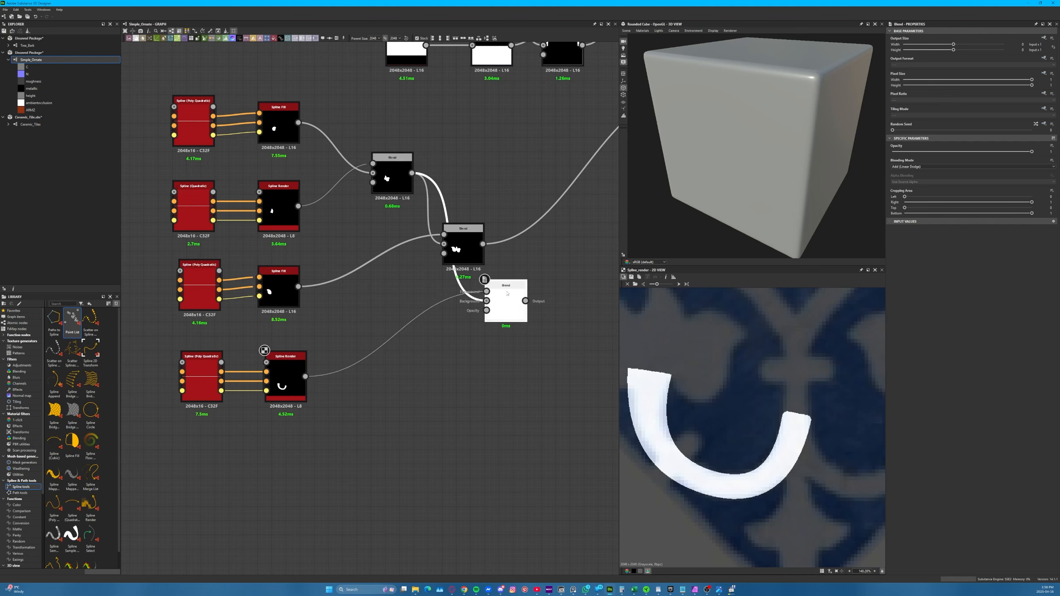
left_click_drag(506, 309, 533, 308)
left_click_drag(482, 245, 516, 292)
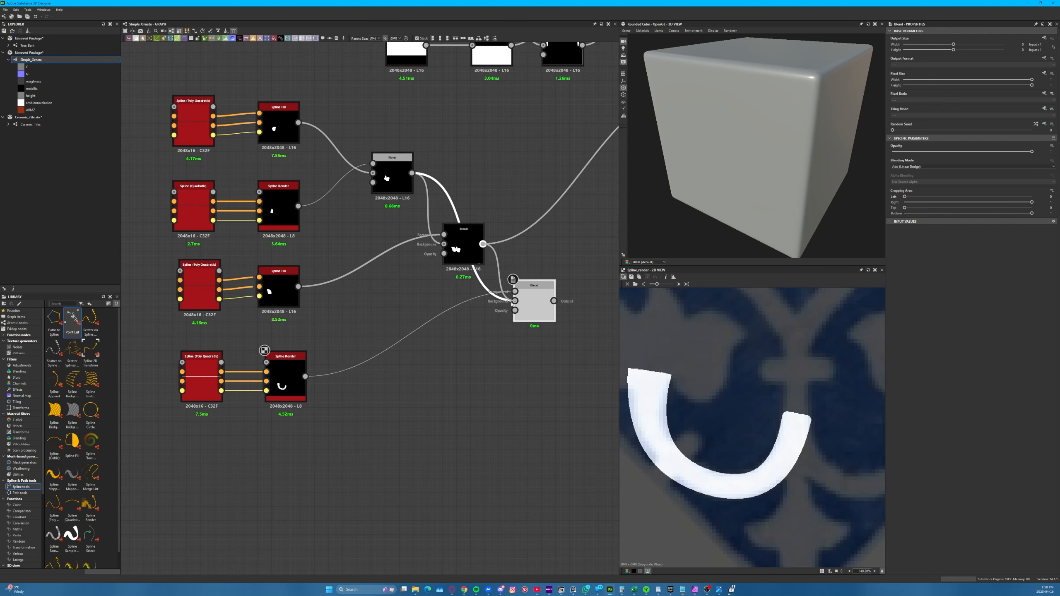
double_click(532, 309)
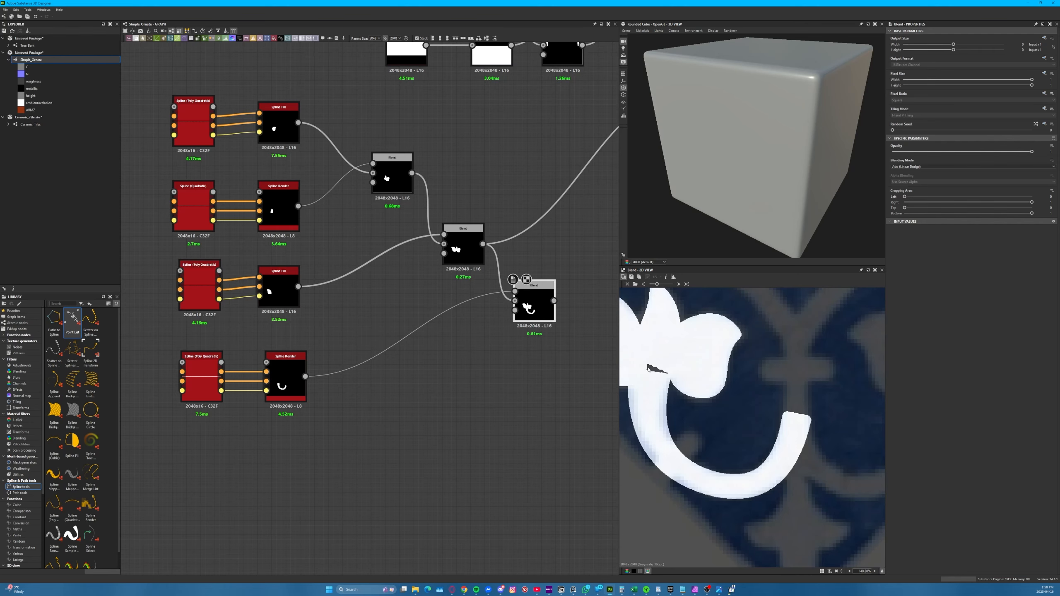
scroll(734, 417, "down", 1)
scroll(734, 417, "down", 4)
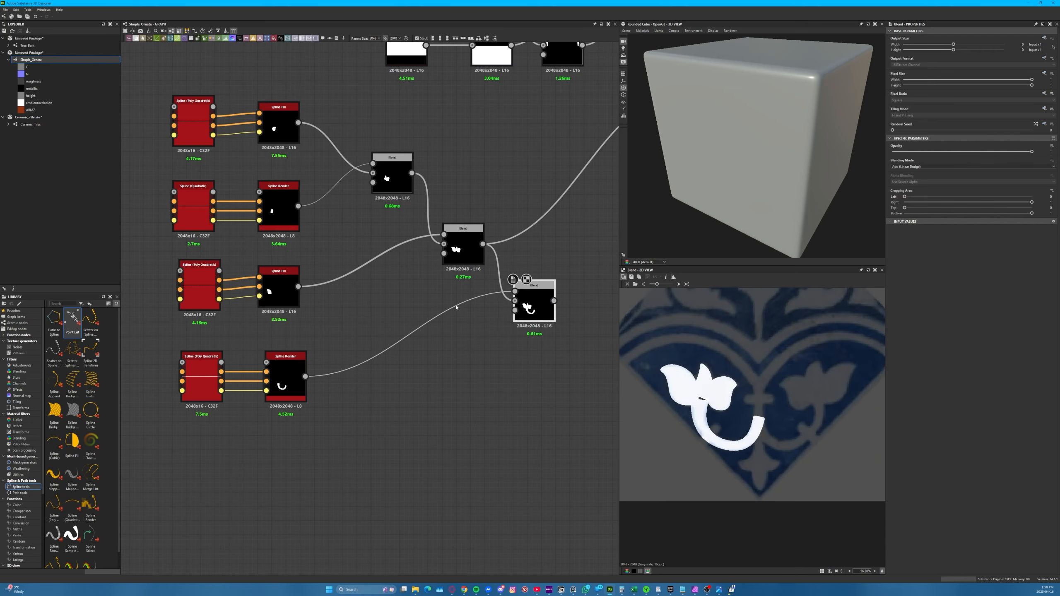
Connect the flower-and-stem blend to the arches' Blend node in place of the flower alone, and display the Mirror Grayscale result
middle_click_drag(448, 335, 381, 428)
middle_click_drag(478, 287, 462, 251)
left_click_drag(470, 358, 601, 150)
middle_click_drag(540, 226, 379, 345)
double_click(570, 145)
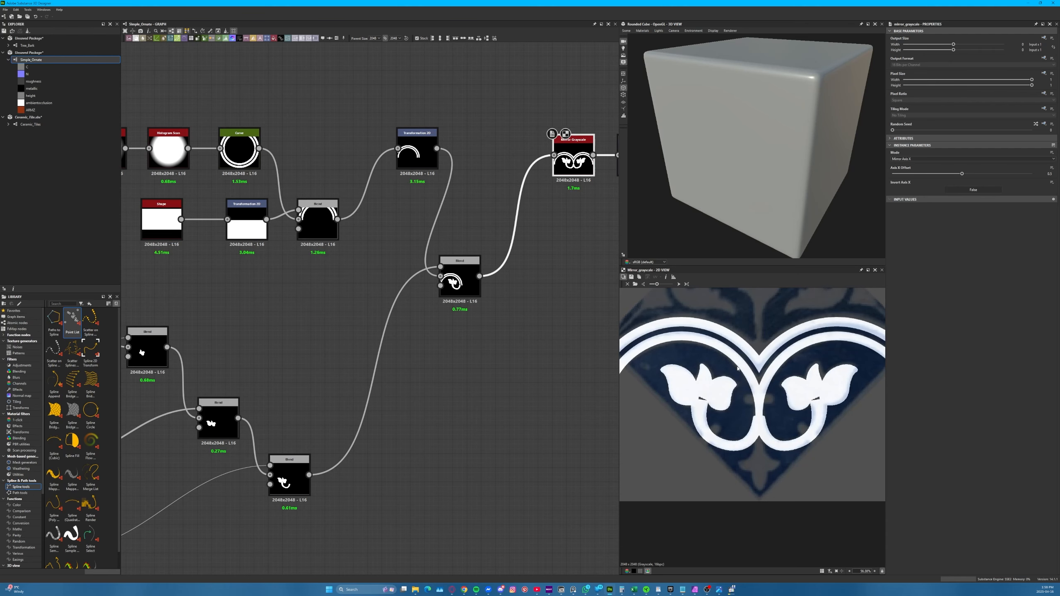
Fine-tune points p1 to p4 of the stem spline over the mirrored result so both stems meet at the tile's central axis
middle_click_drag(247, 511, 469, 357)
left_click(183, 404)
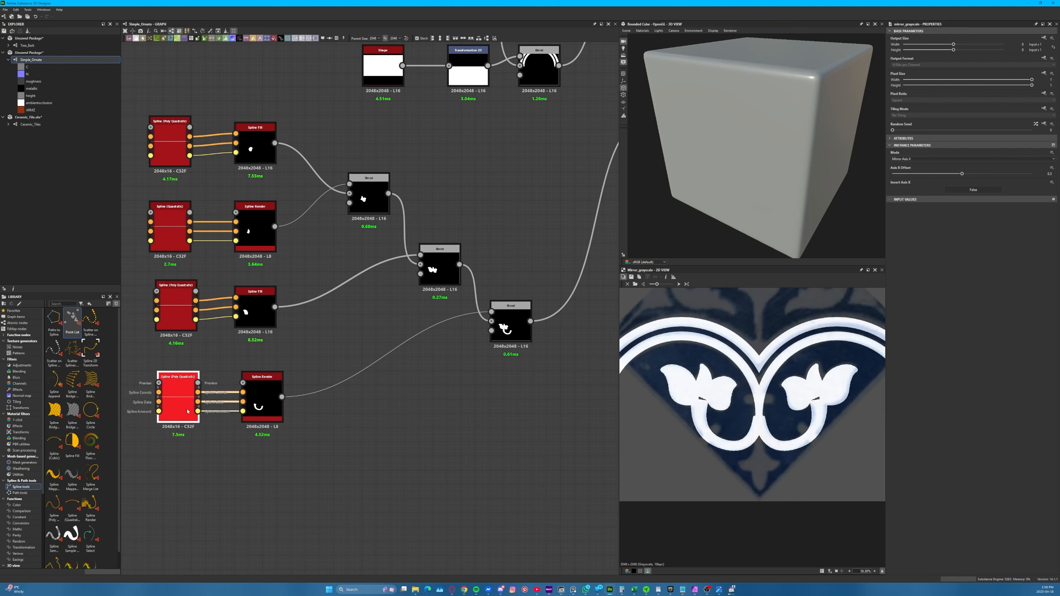
left_click_drag(700, 399, 698, 394)
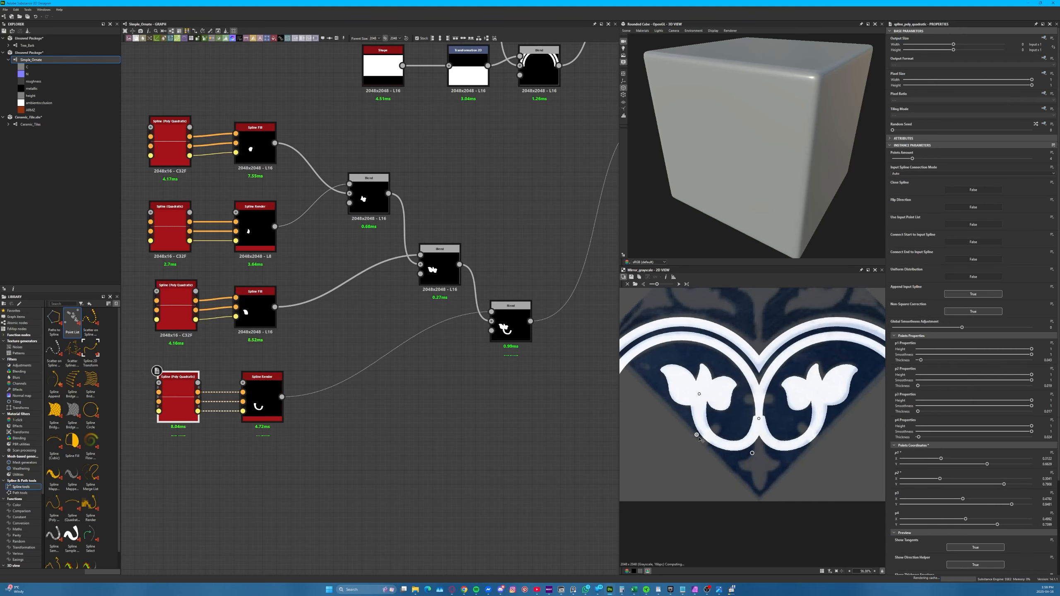
left_click_drag(695, 437, 694, 434)
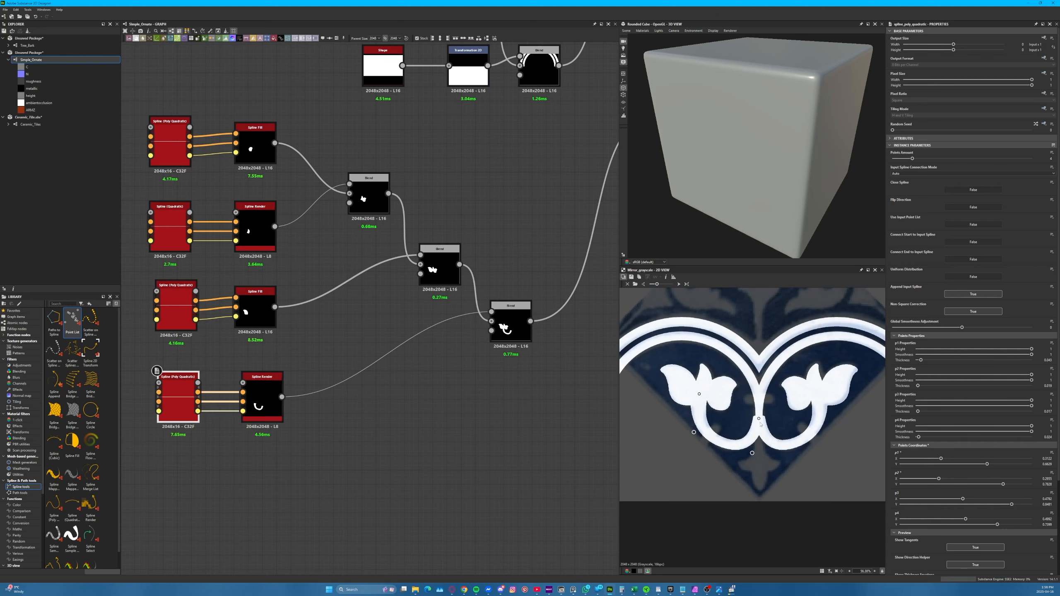
left_click_drag(759, 419, 761, 417)
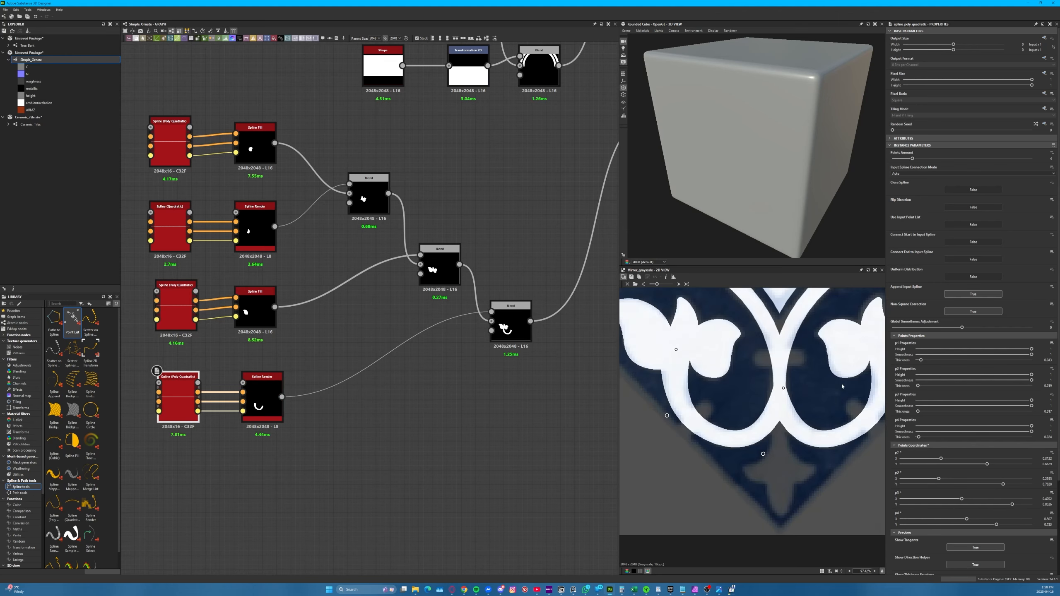
scroll(654, 469, "down", 2)
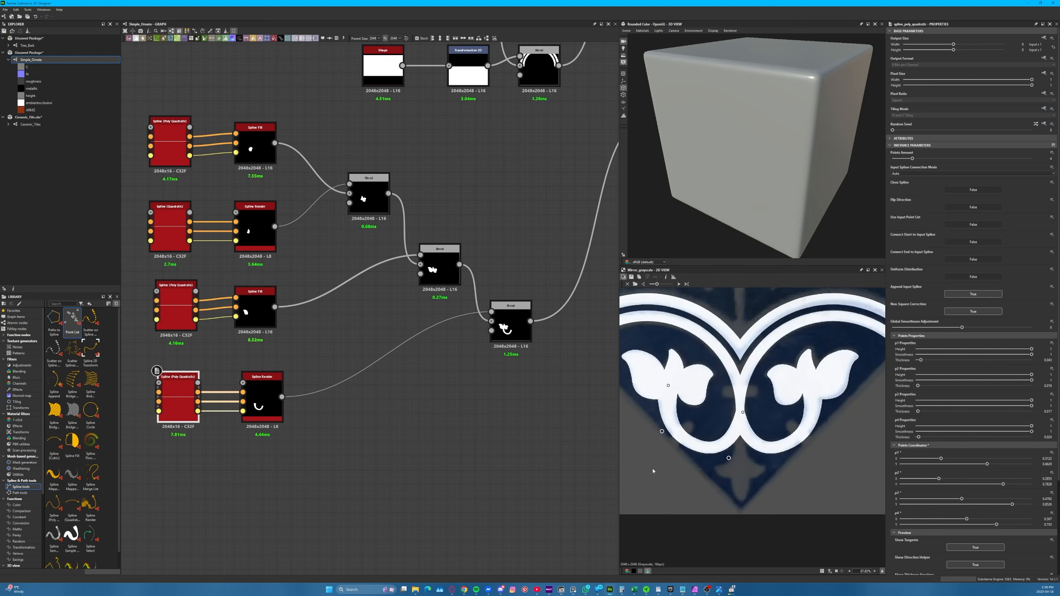
Examine the mirrored flowers, stems and arches against the reference tile, including the small cross-shaped motif below the stems
scroll(774, 476, "down", 2)
scroll(773, 476, "down", 1)
middle_click_drag(774, 476, 770, 517)
scroll(744, 520, "up", 3)
scroll(744, 520, "up", 1)
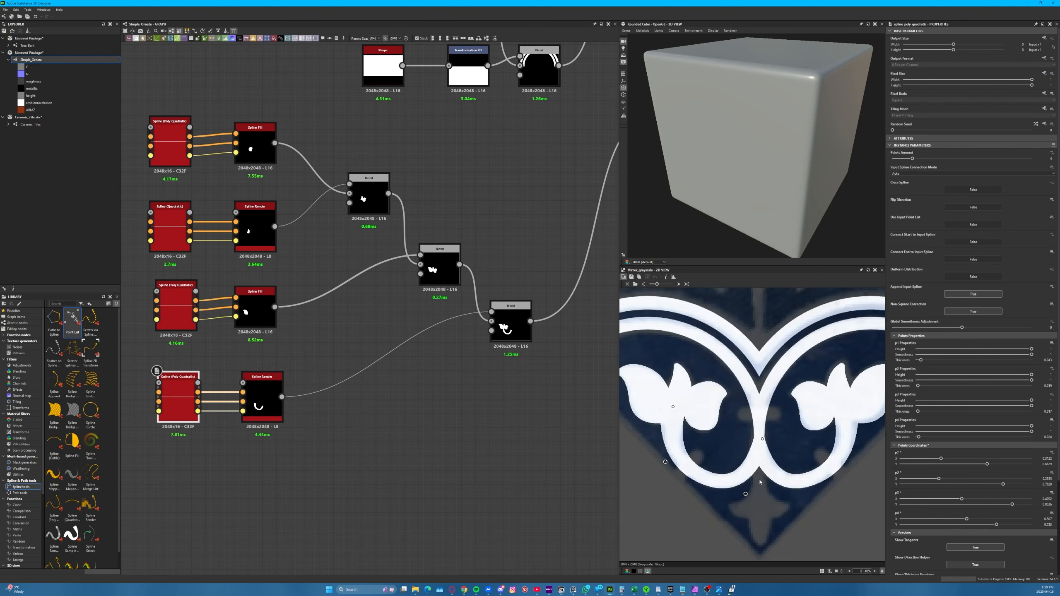
middle_click_drag(735, 379, 736, 333)
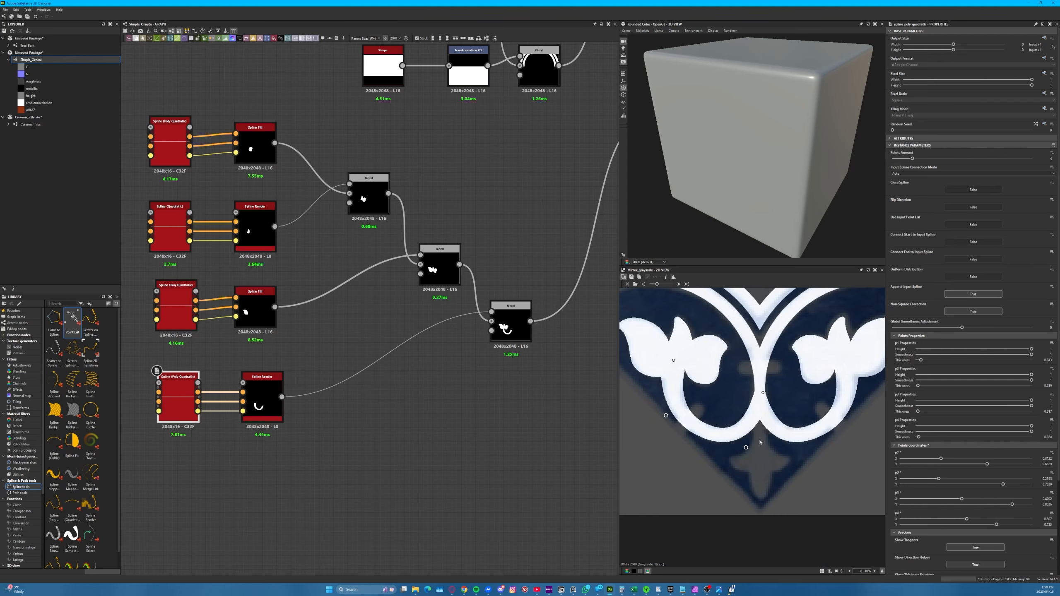
middle_click_drag(745, 394, 737, 530)
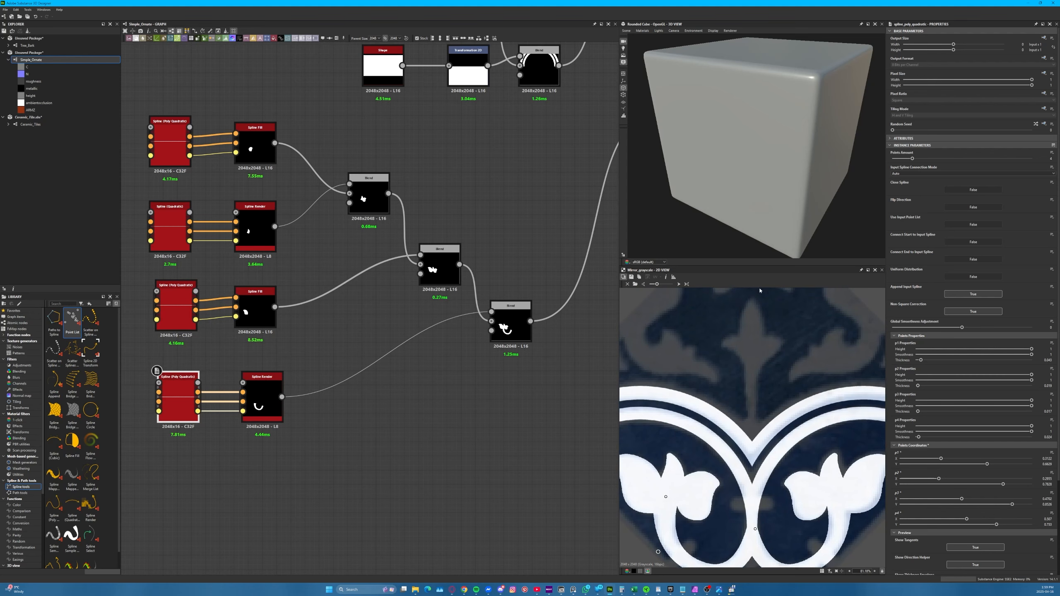
middle_click_drag(746, 352, 728, 236)
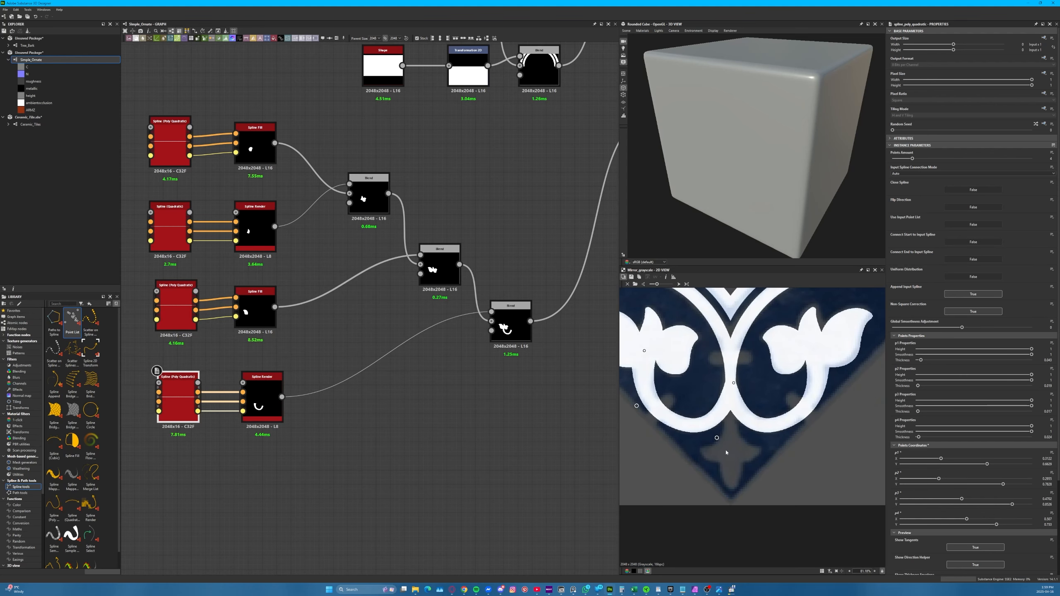
Add a Spline (Quadratic) node below the stem's spline node in the graph
key("space")
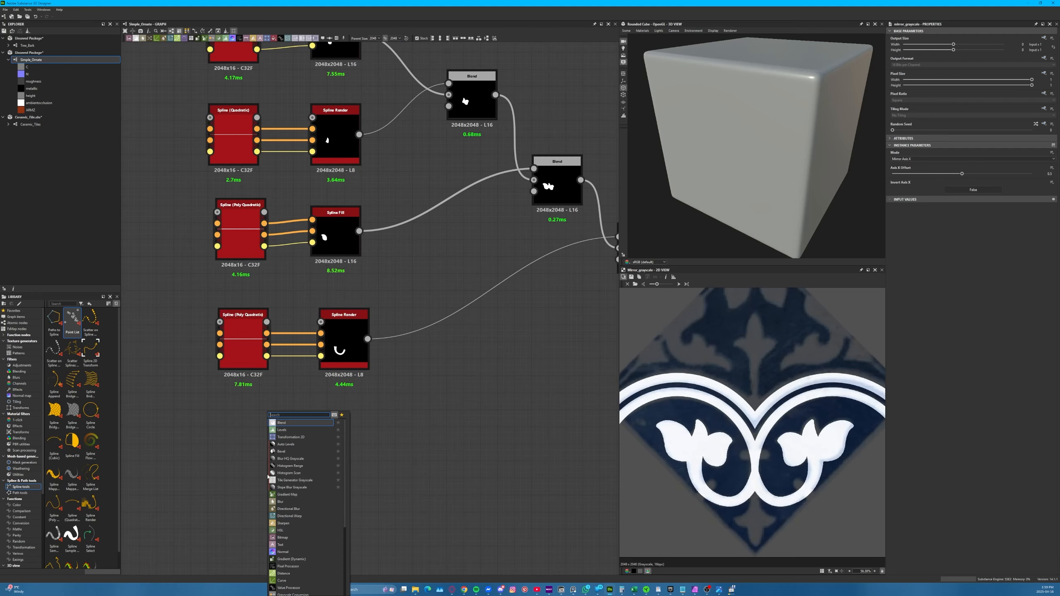
type("splin")
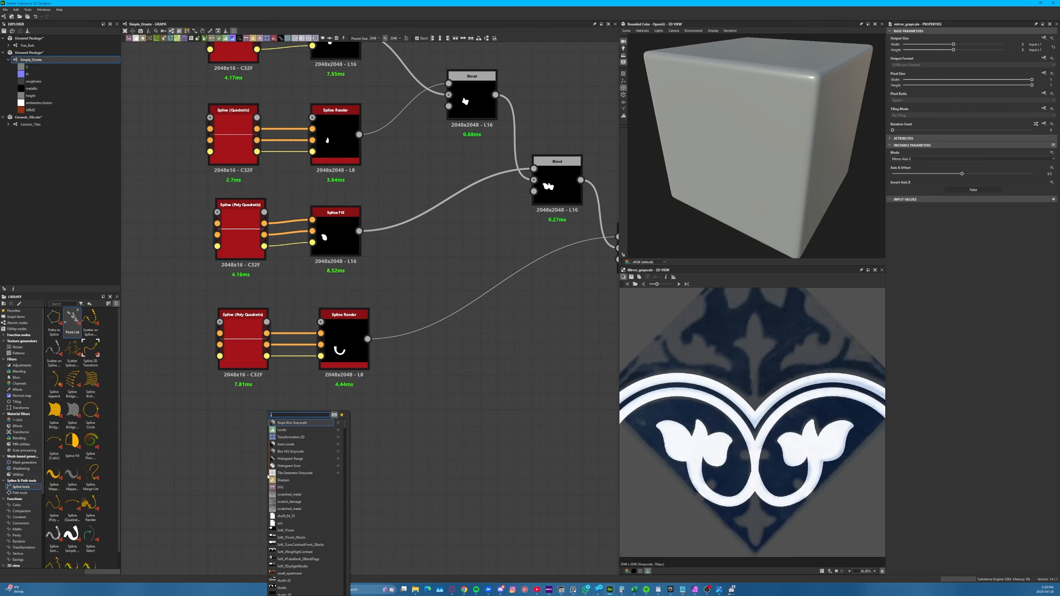
type("e q")
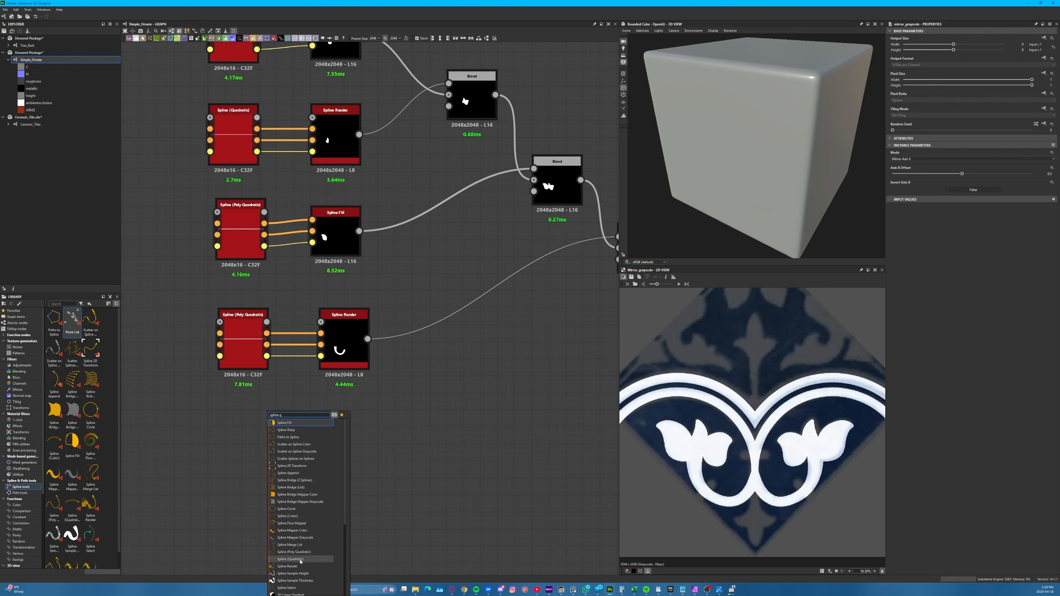
left_click(290, 559)
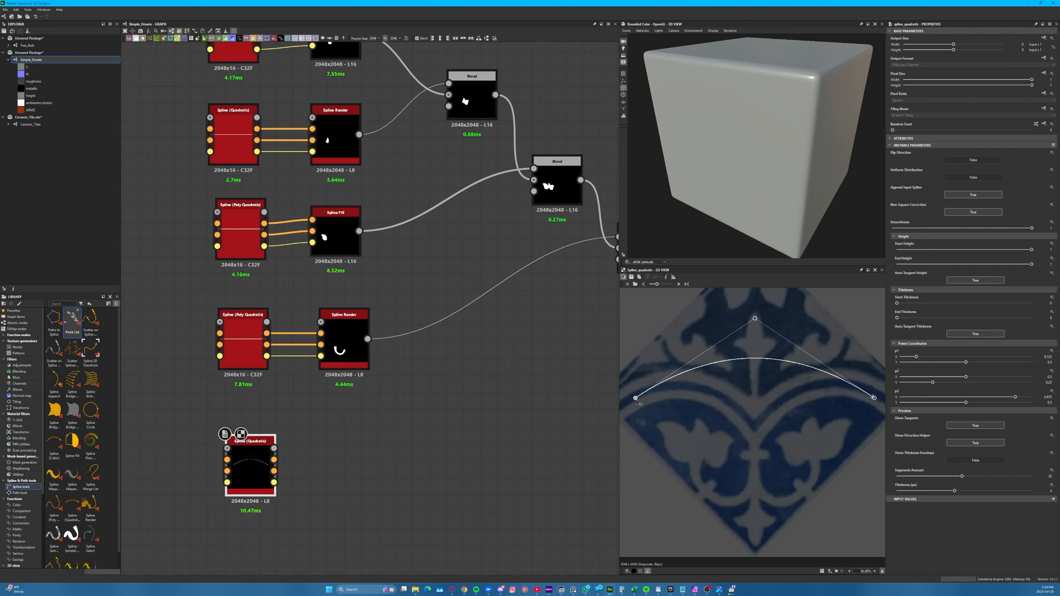
Place the new spline from the top of the small cross-shaped motif to its left lobe's tip, with p2 curving it through the centre
left_click_drag(635, 397, 755, 502)
left_click_drag(873, 398, 737, 520)
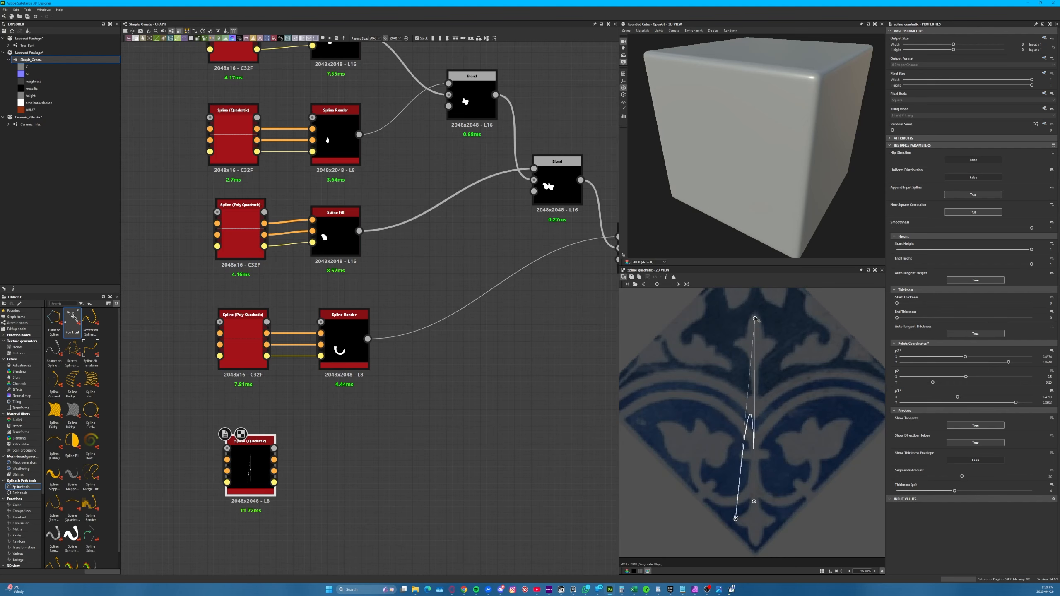
left_click_drag(732, 462, 755, 528)
scroll(746, 520, "up", 6)
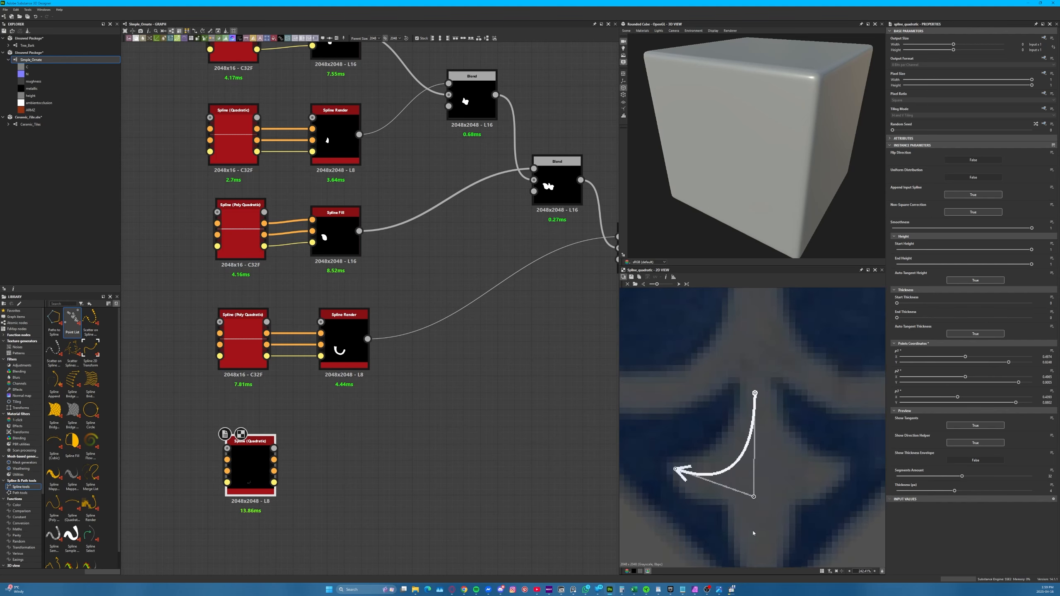
left_click_drag(690, 405, 687, 407)
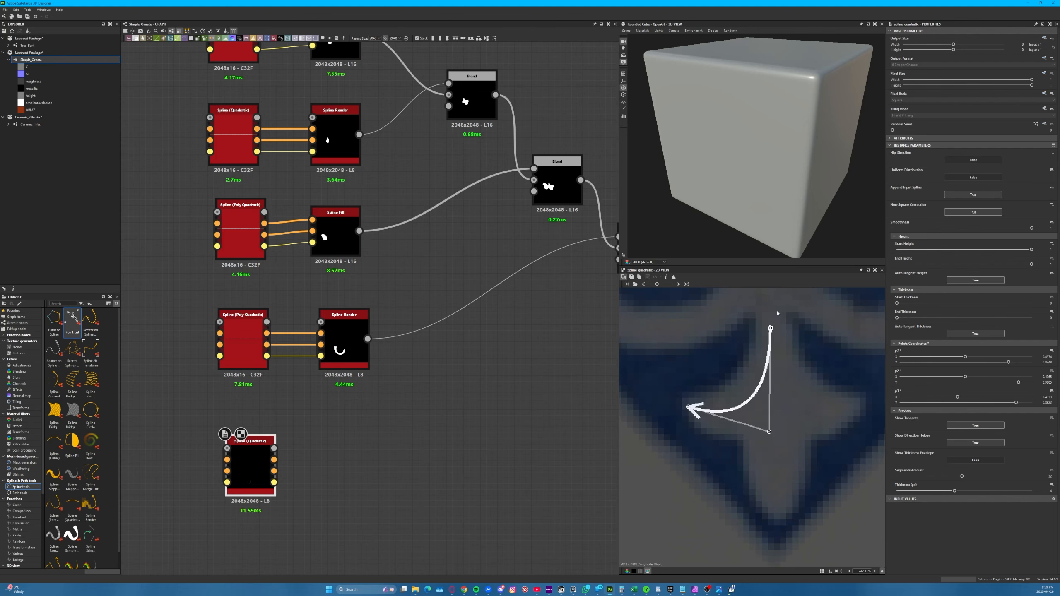
left_click_drag(771, 328, 771, 310)
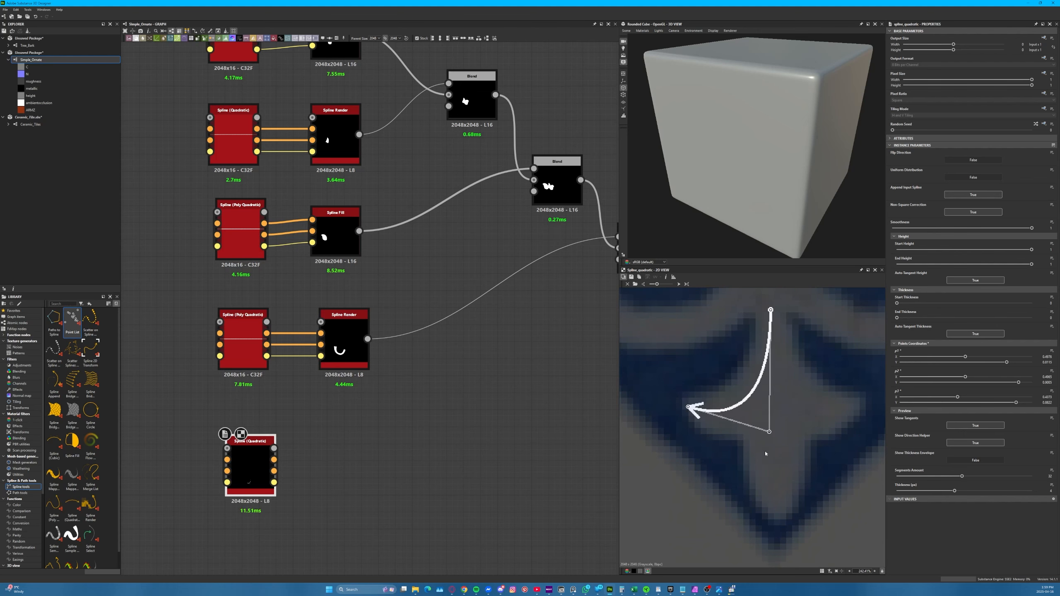
Show the spline's thickness envelope, set Start Thickness to about 0.034, and reposition p1 and p2 to fit the motif's left lobe
left_click(972, 460)
left_click_drag(896, 303, 914, 304)
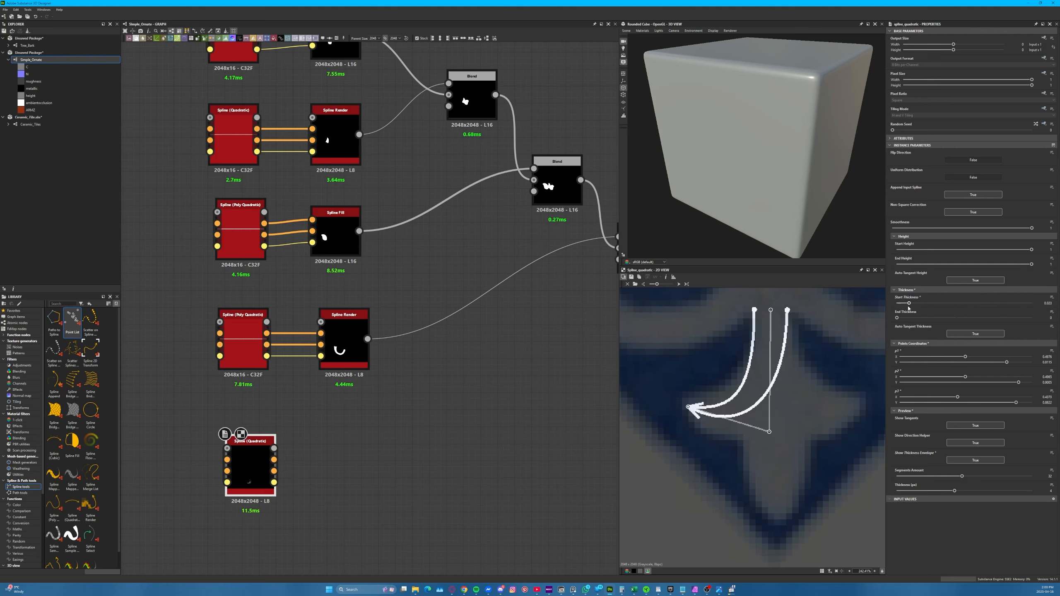
left_click_drag(773, 312, 774, 347)
left_click_drag(770, 431, 753, 428)
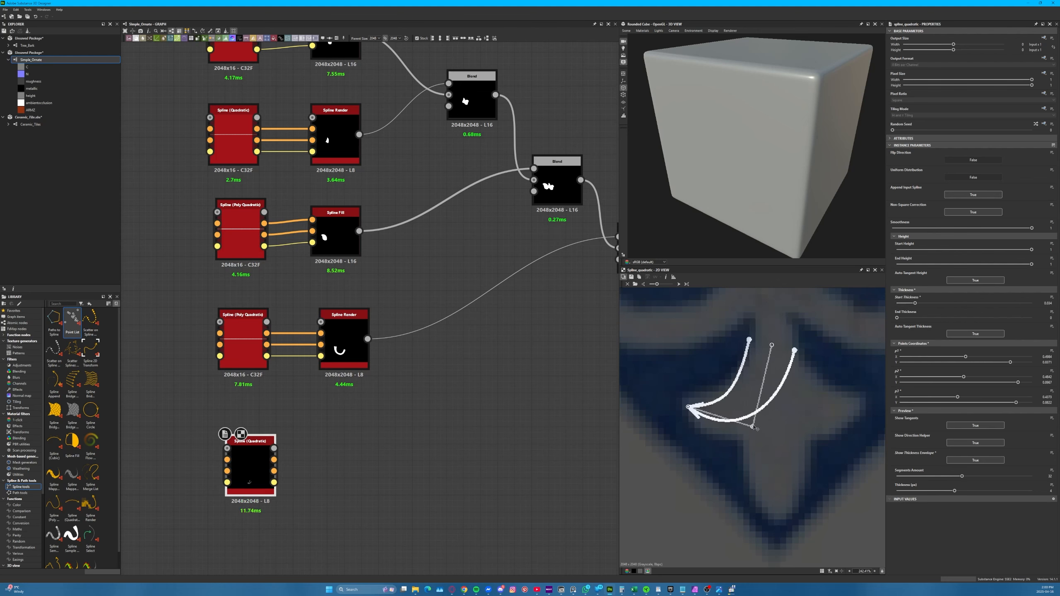
left_click_drag(777, 348, 788, 326)
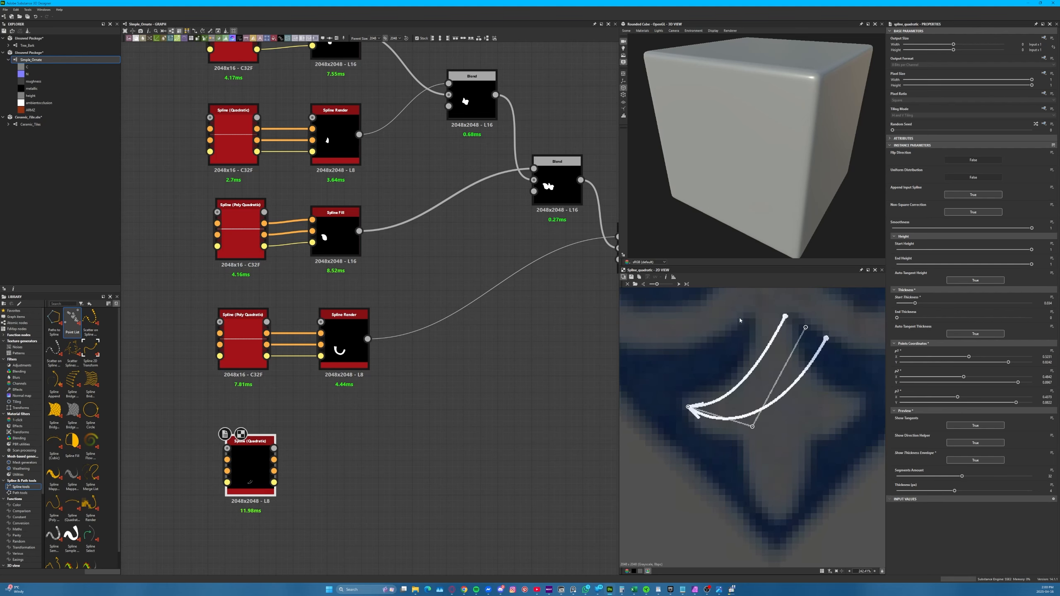
left_click_drag(805, 328, 784, 345)
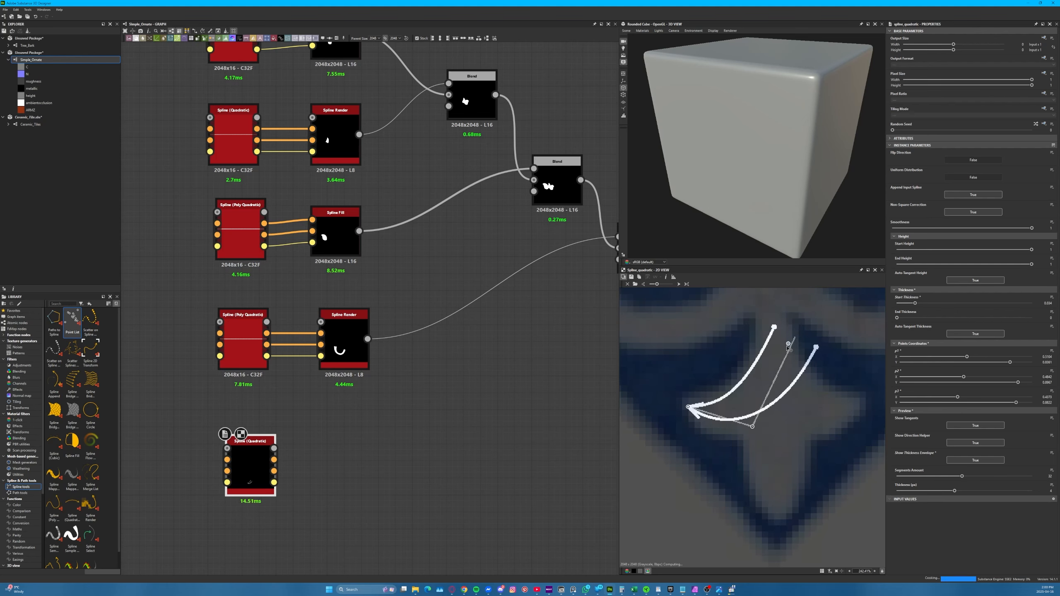
left_click_drag(754, 429, 761, 419)
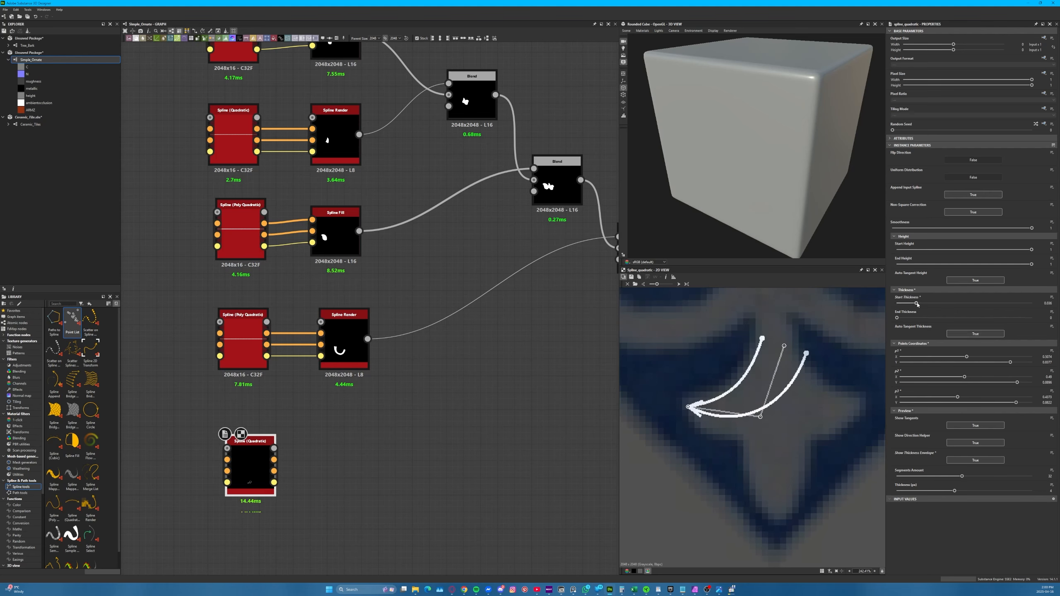
Increase Start Thickness to about 0.046 and shift p1 and p2 slightly so the envelope covers the left lobe
left_click_drag(916, 303, 921, 303)
left_click_drag(784, 345, 792, 344)
left_click_drag(759, 423, 761, 430)
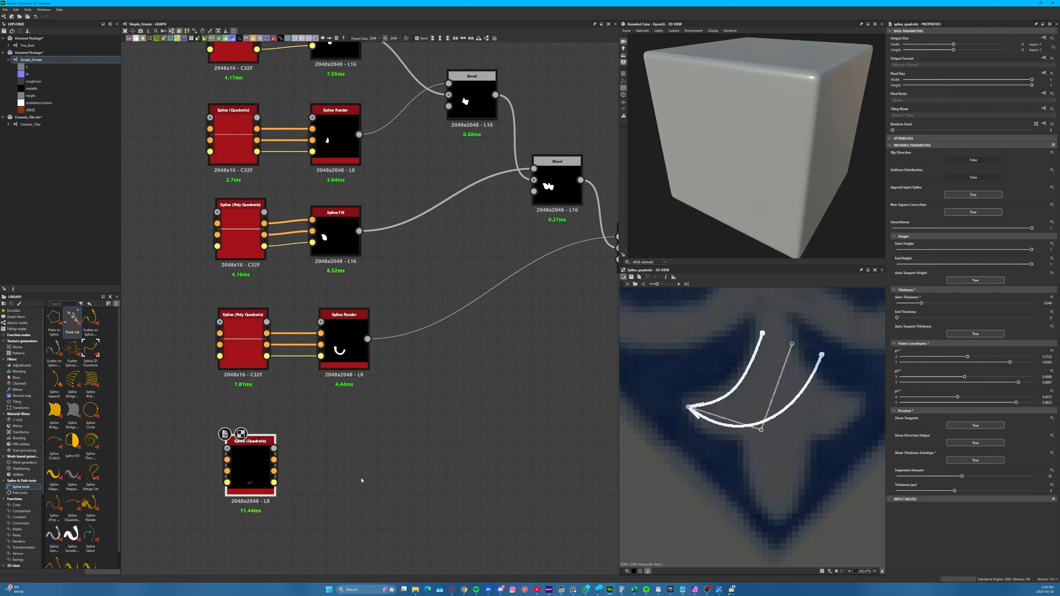
Align the lobe's spline node under the stem's, connect a copy of the stem's Spline Render node to it, and display the rendered lobe
left_click_drag(256, 448, 247, 433)
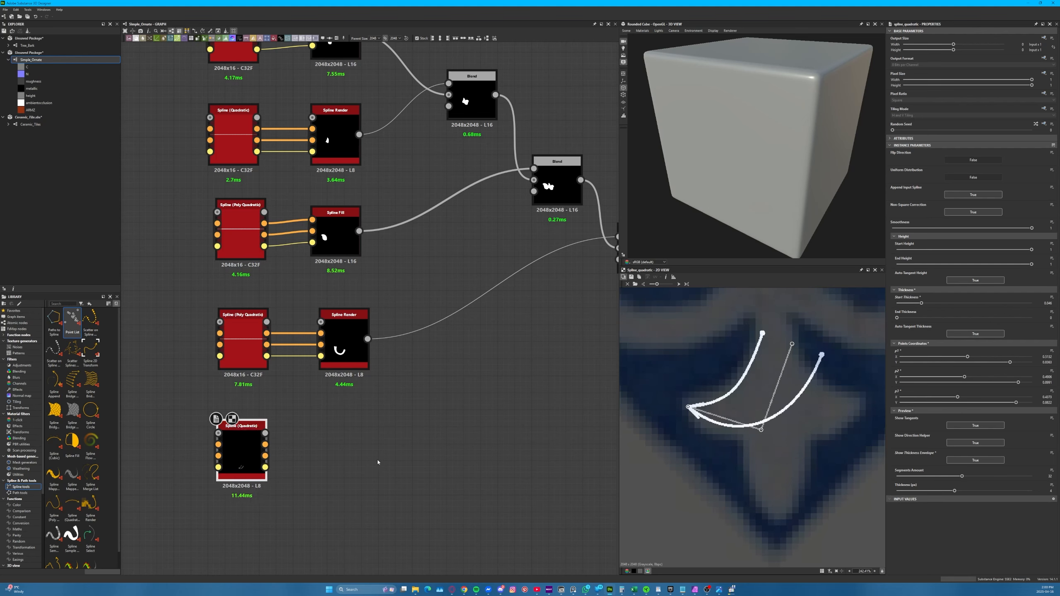
left_click(344, 334)
key("ctrl+v")
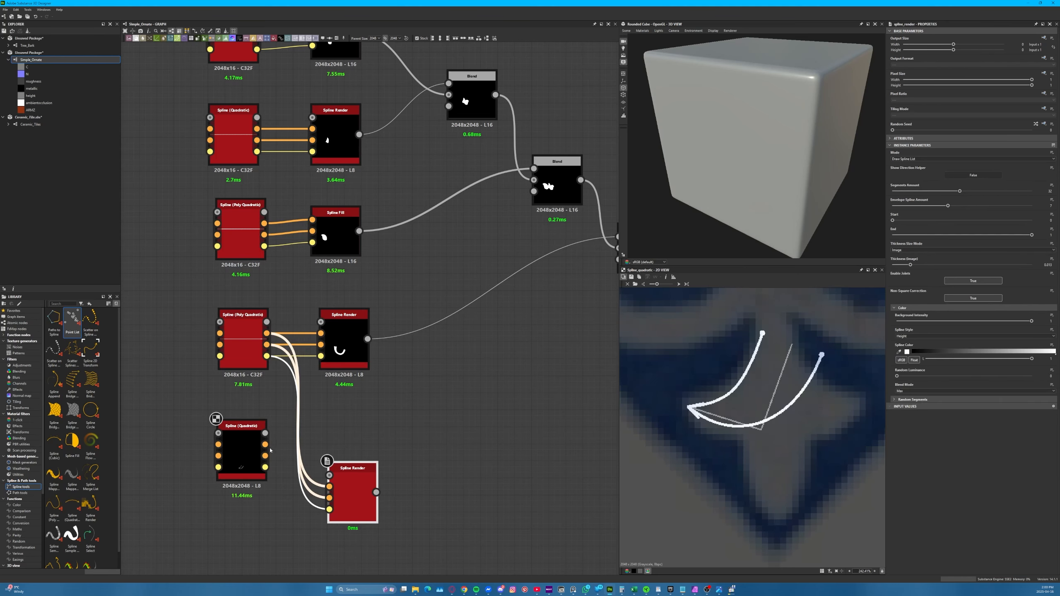
left_click_drag(265, 445, 353, 451)
double_click(353, 451)
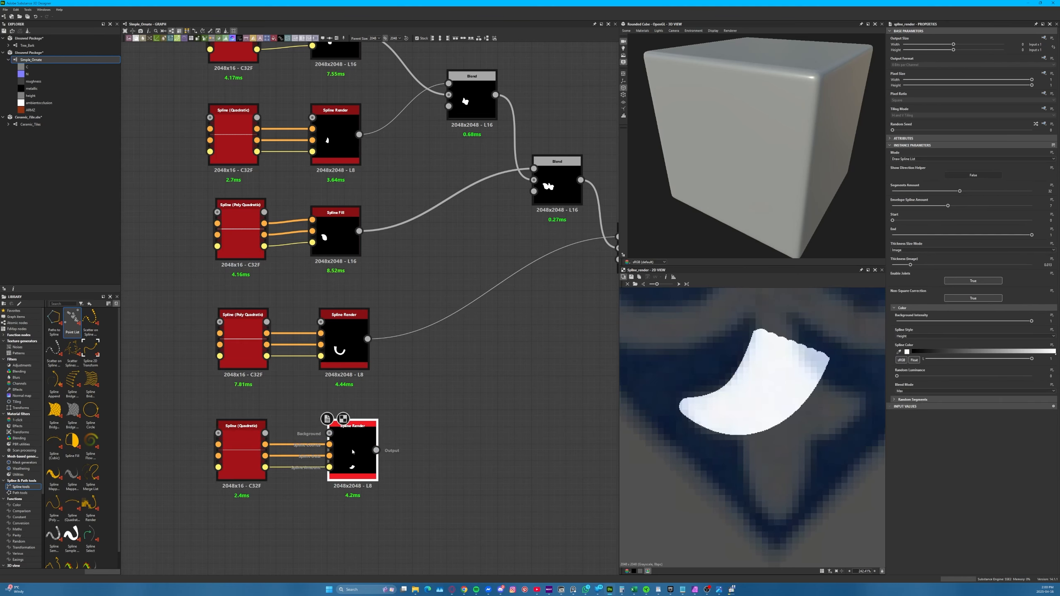
Duplicate the stem's Blend node with its input links and place the copy beside the lobe's Spline Render node
scroll(326, 445, "down", 3)
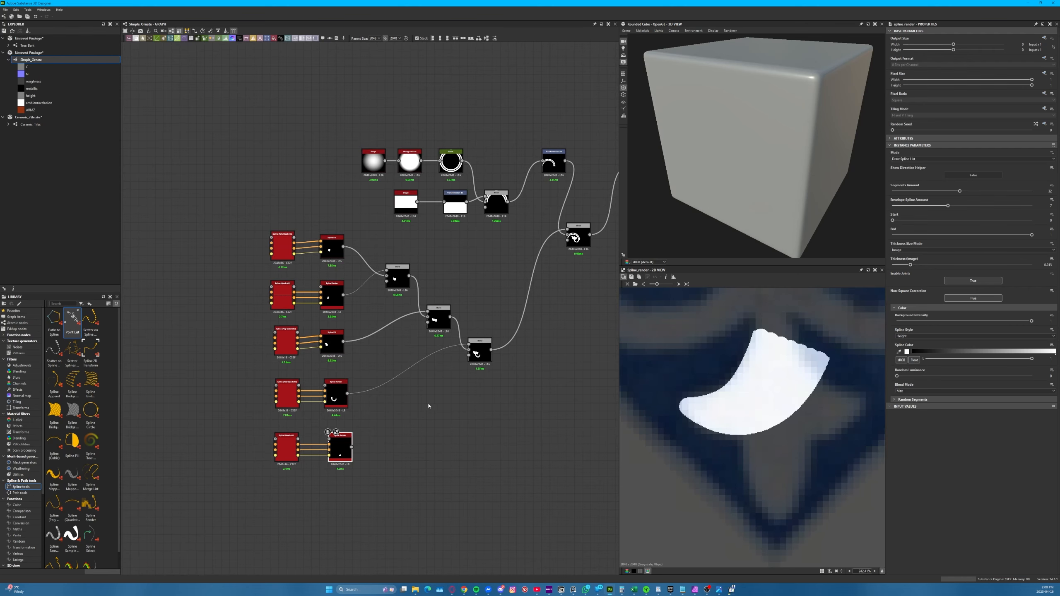
left_click(480, 353)
scroll(353, 445, "up", 4)
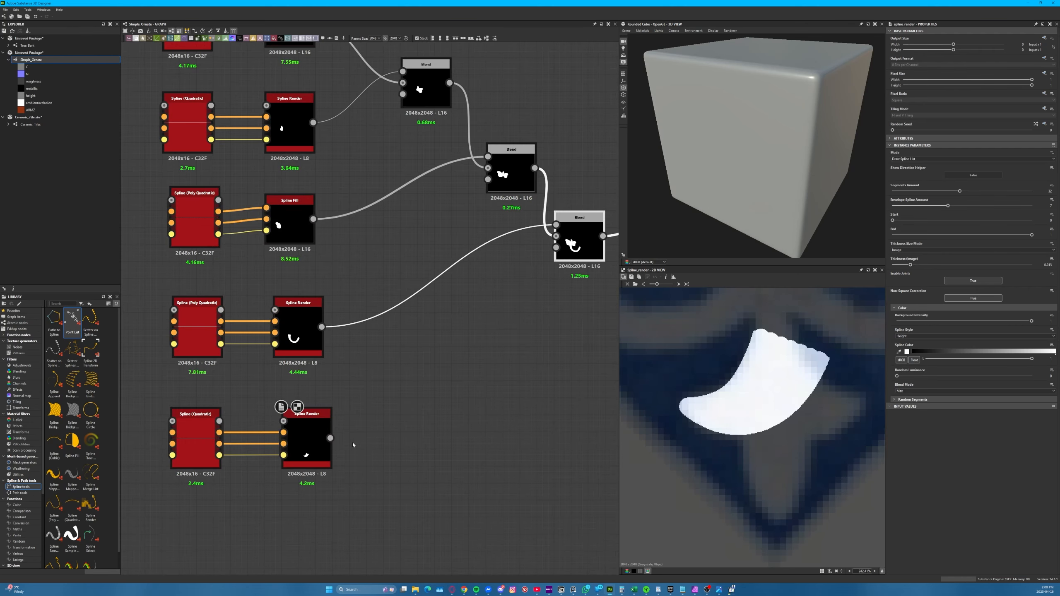
left_click(385, 424)
left_click(313, 434)
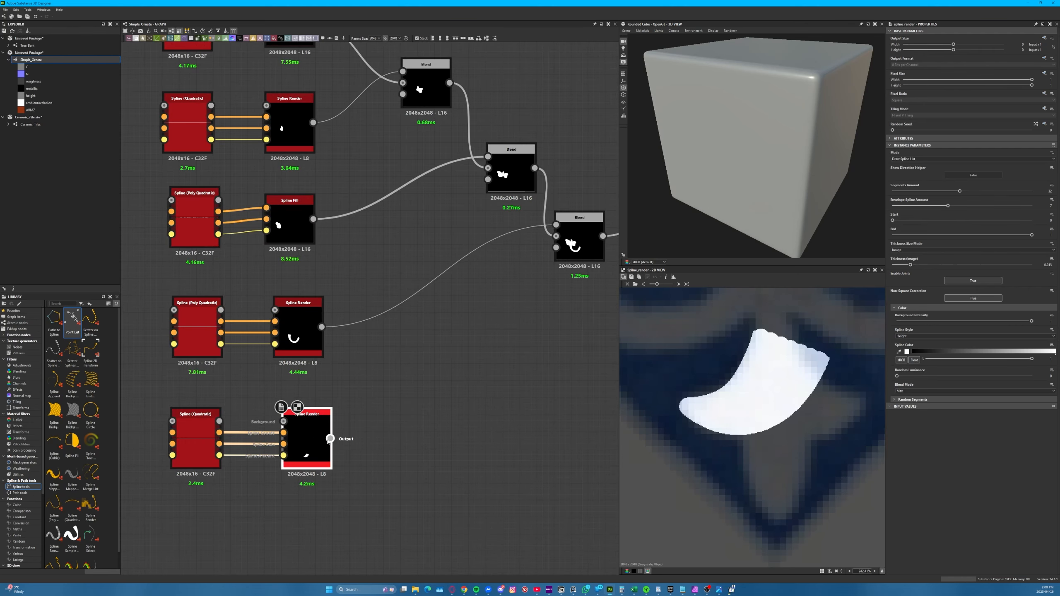
left_click_drag(330, 438, 428, 406)
key("Escape")
left_click(569, 258)
key("ctrl+d")
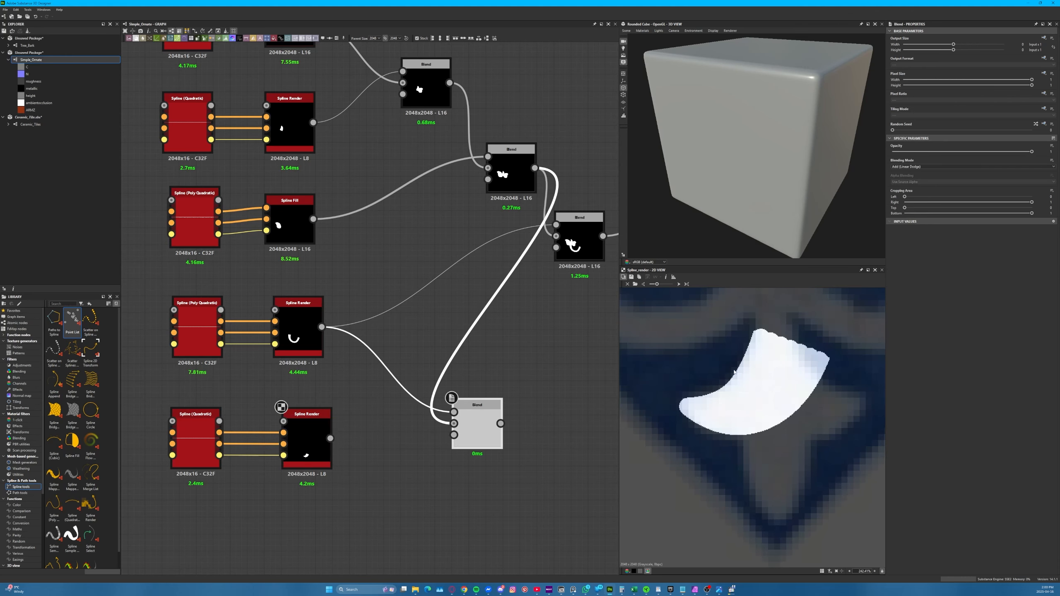
Insert another Blend copy after the stem's Blend, feeding the stem's Blend into its background and the lower Blend into its foreground
middle_click_drag(532, 314, 375, 343)
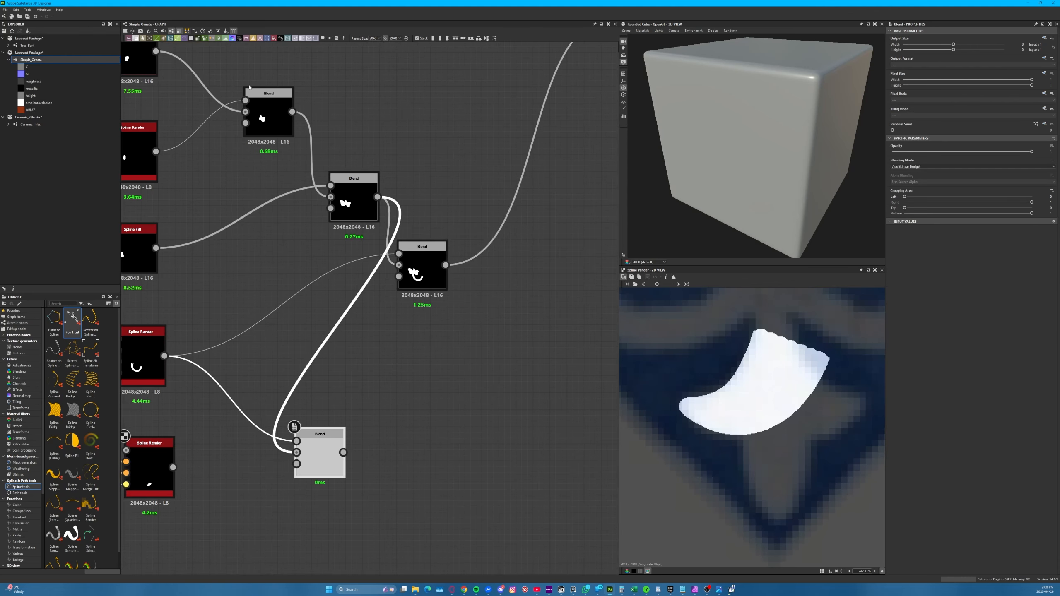
left_click_drag(354, 179, 337, 144)
left_click_drag(422, 247, 404, 212)
middle_click_drag(457, 288, 482, 236)
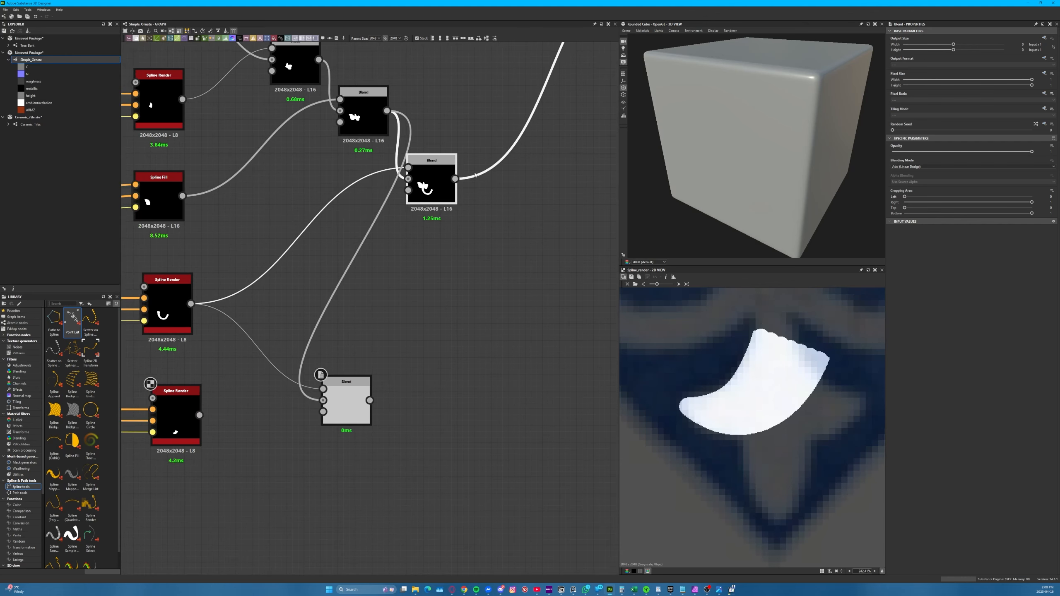
right_click(507, 220)
left_click(545, 242)
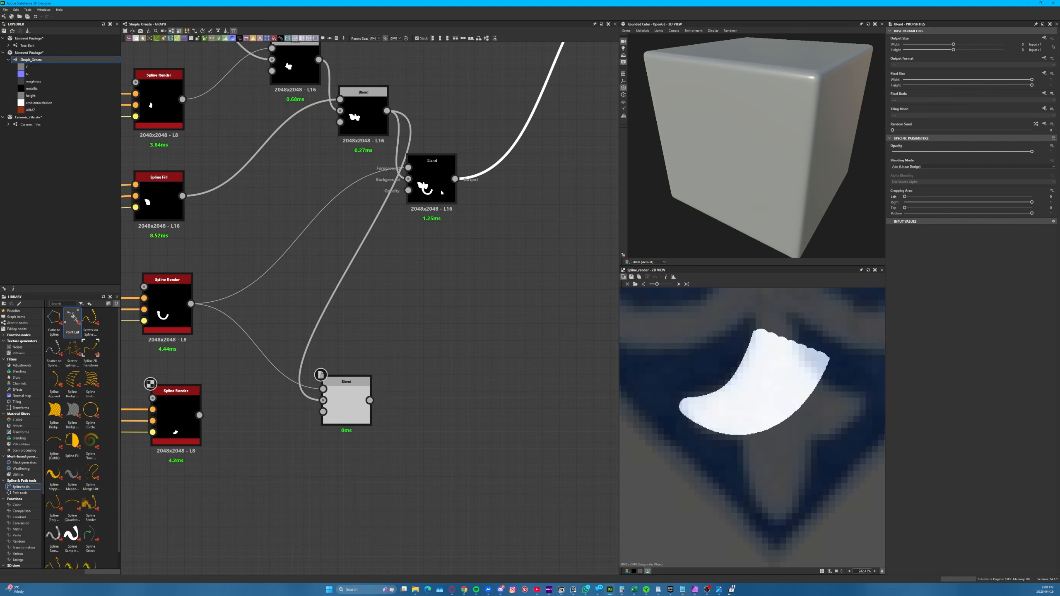
left_click_drag(456, 189, 574, 247)
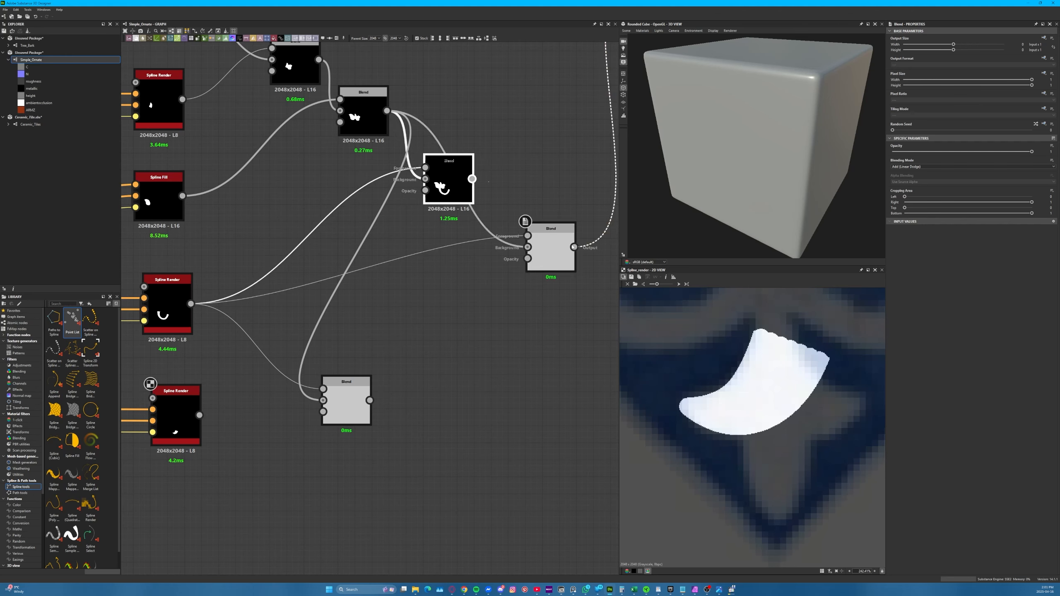
left_click_drag(472, 178, 528, 247)
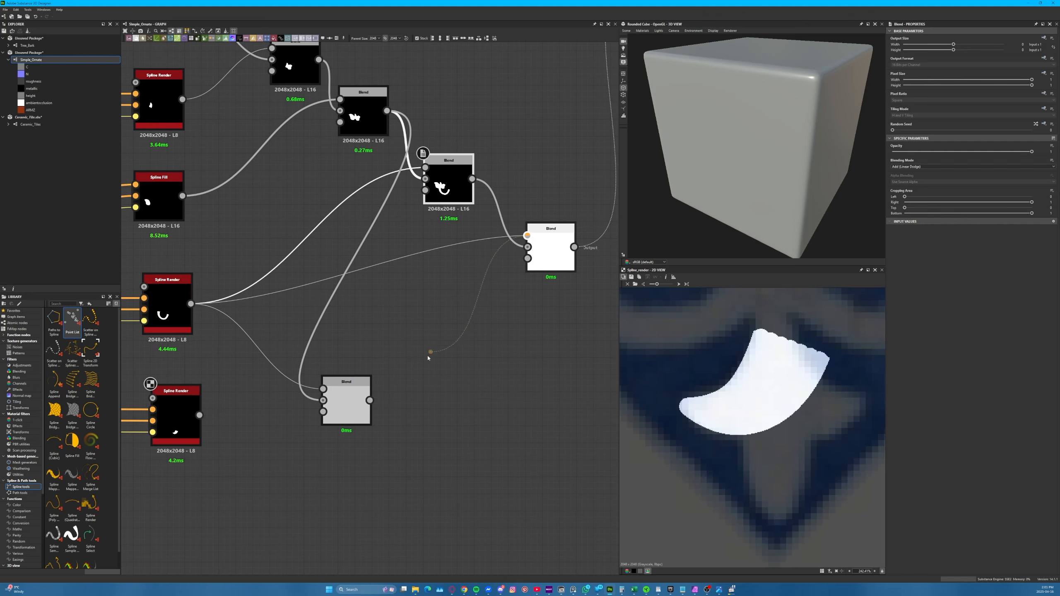
left_click_drag(428, 357, 370, 400)
Connect the lobe's Spline Render to the lower Blend's background, clear that Blend's stem and flower links, and display its result
middle_click_drag(242, 416, 389, 330)
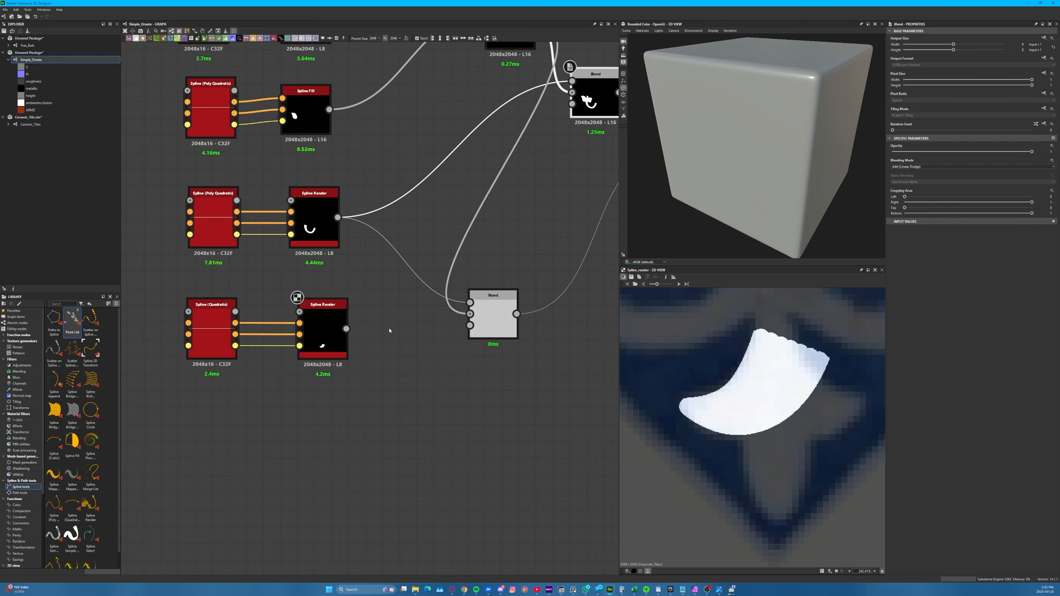
left_click_drag(346, 329, 489, 337)
left_click(486, 322)
left_click(401, 264)
key("Delete")
double_click(502, 330)
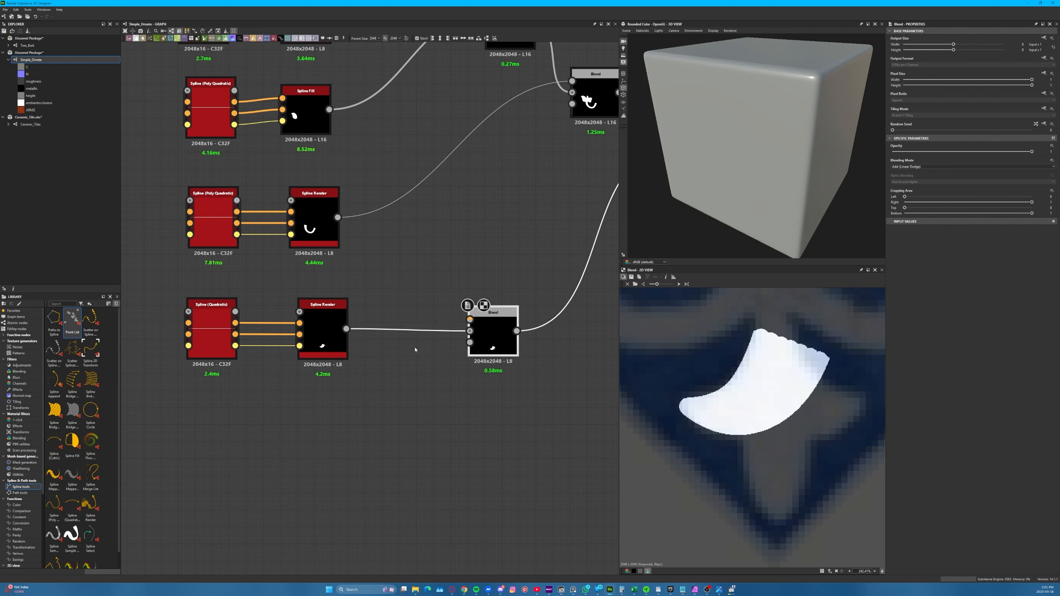
Add a Shape node below the lobe's Quadratic spline node
left_click(407, 301)
key("space")
left_click(352, 368)
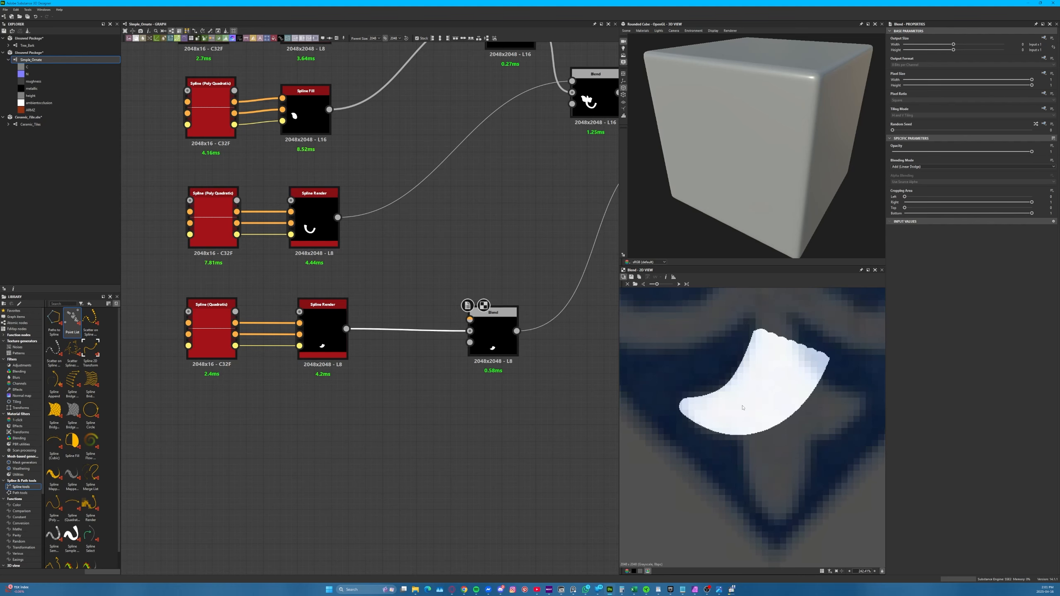
left_click(360, 440)
key("space")
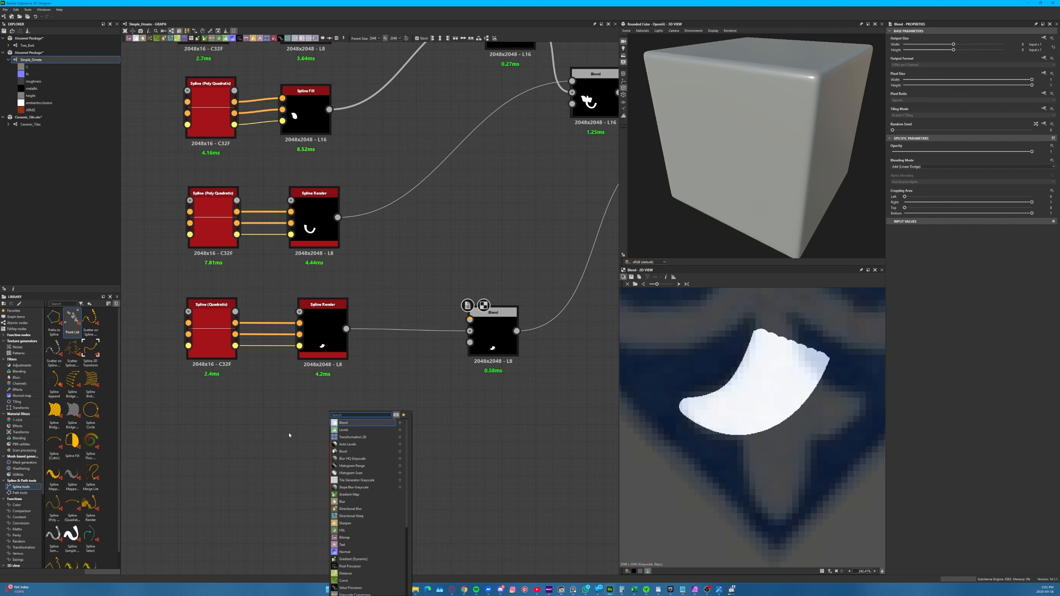
left_click(257, 426)
key("space")
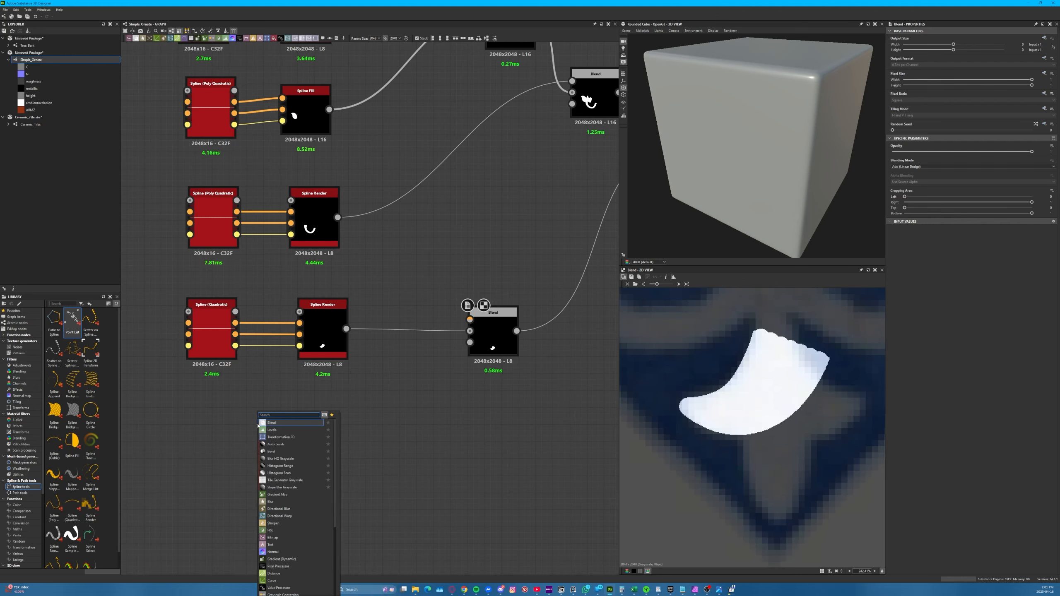
type("shape")
key("Return")
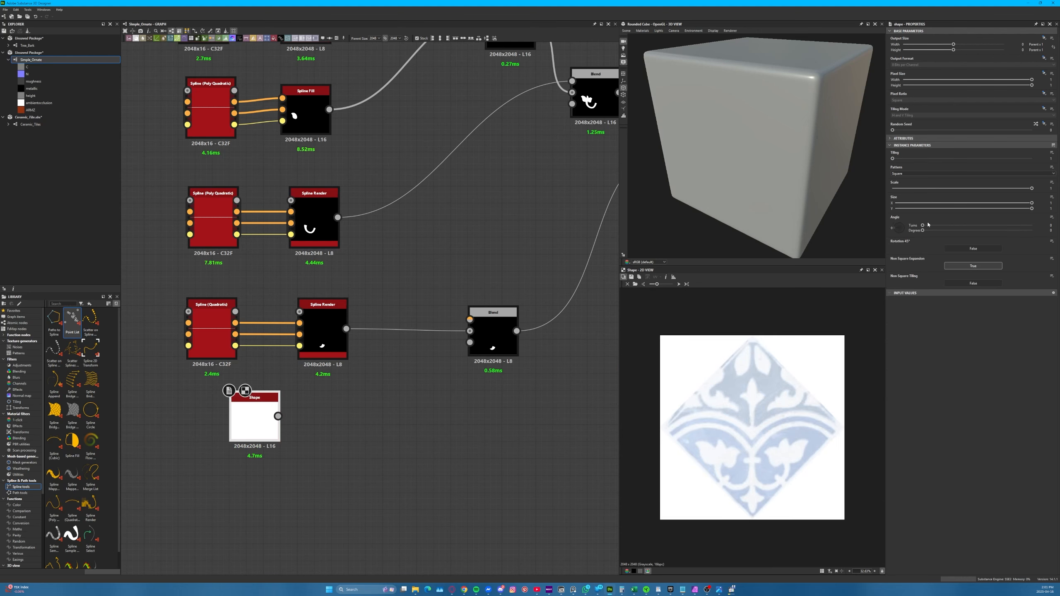
Set the Shape's pattern to Disc with Scale about 0.19 and Size X about 0.33 to form a narrow upright ellipse
left_click_drag(1028, 192, 932, 201)
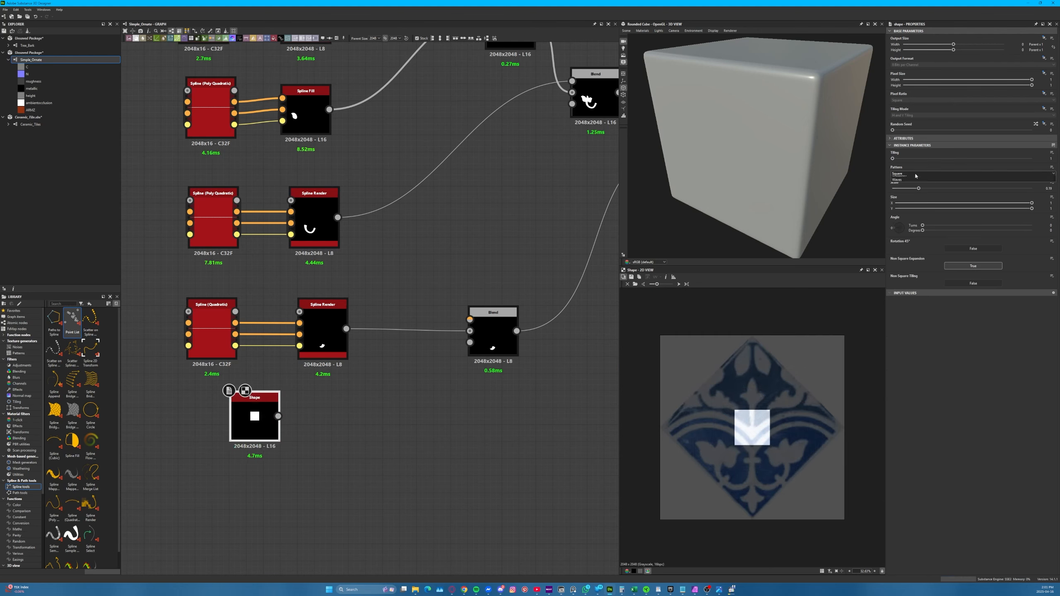
left_click(906, 173)
left_click(902, 183)
scroll(708, 507, "up", 4)
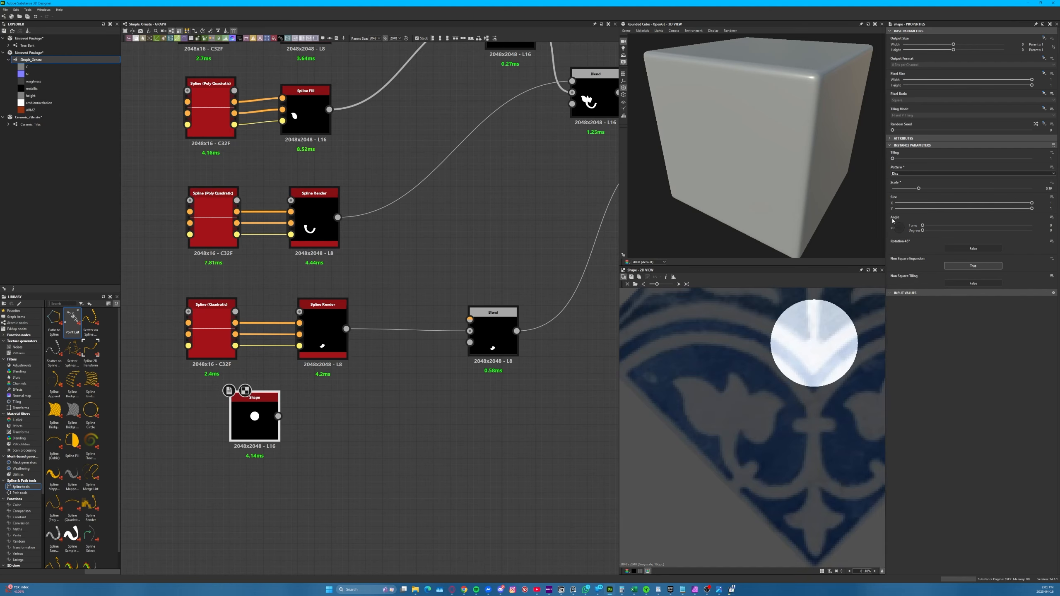
left_click_drag(968, 203, 940, 204)
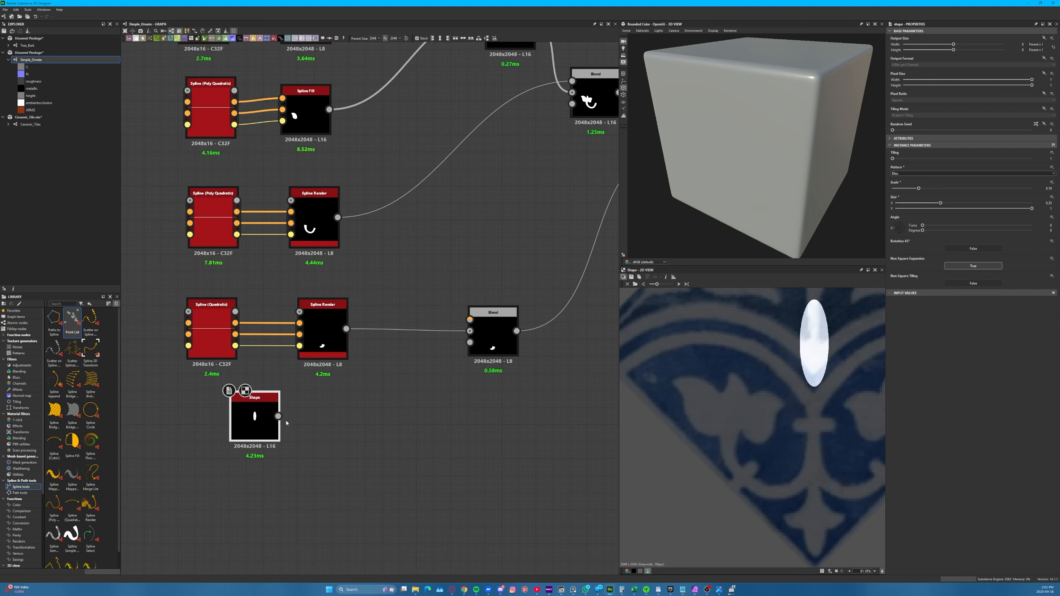
Connect the Shape to the lobe Blend's foreground and insert a Transformation 2D node between them, aligned under the lobe's nodes
left_click_drag(278, 415, 470, 319)
double_click(487, 340)
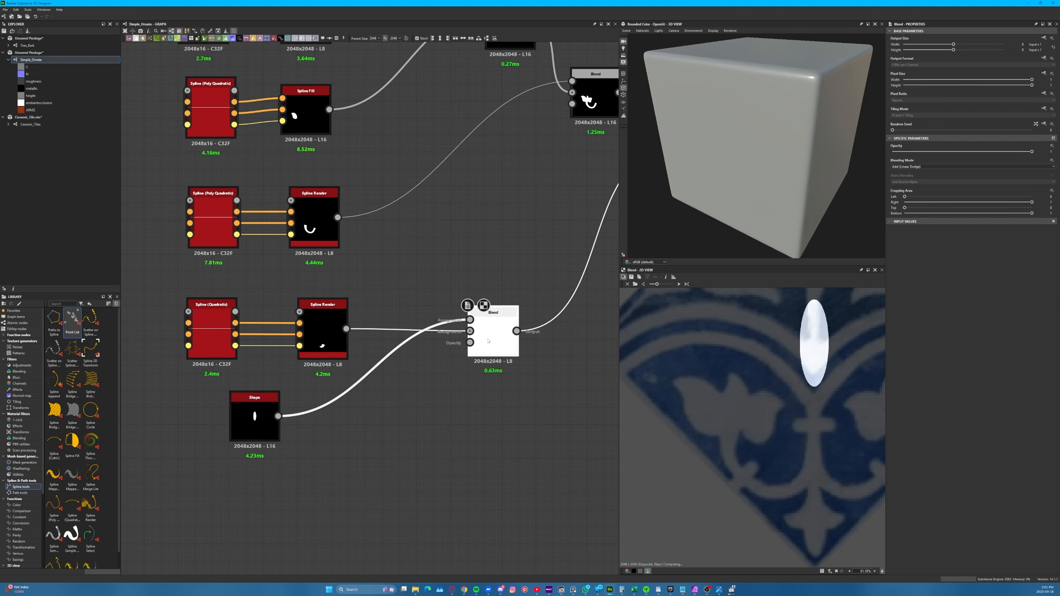
left_click(376, 364)
key("space")
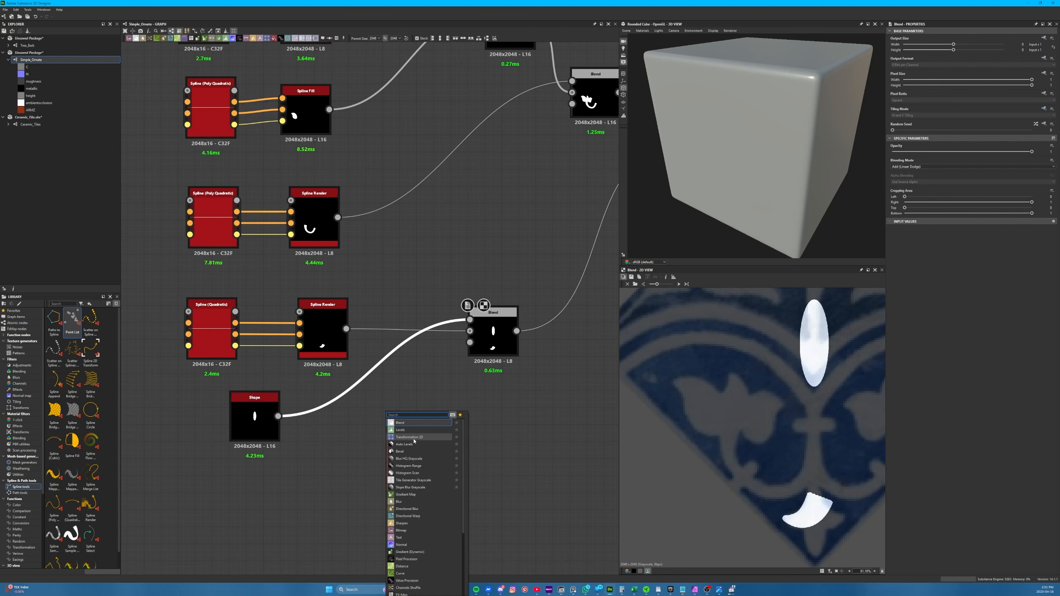
left_click(414, 438)
left_click_drag(372, 362, 247, 401)
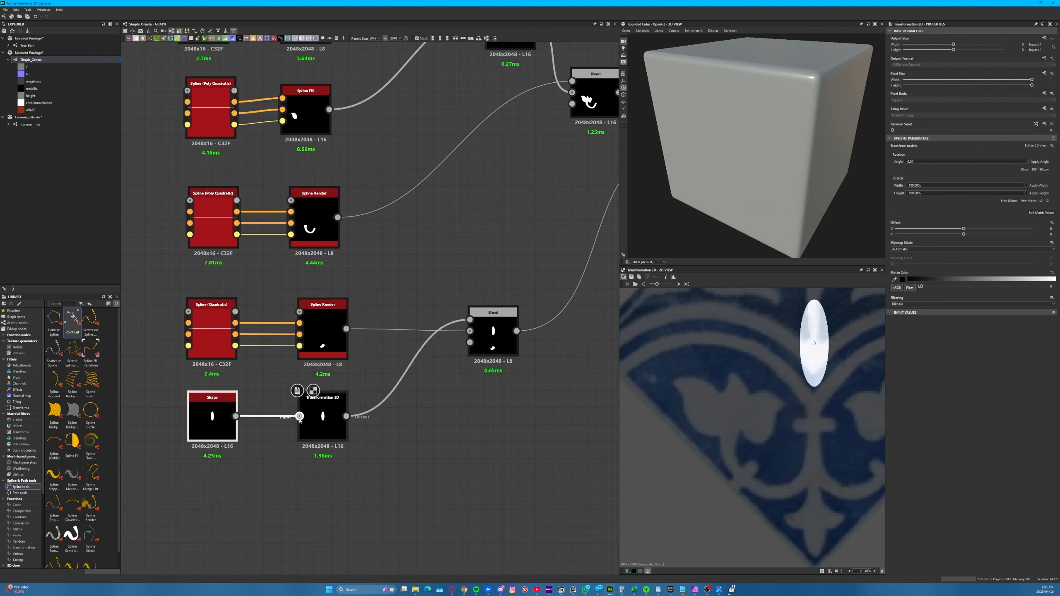
Move the transformed ellipse down onto the small cross motif and display the Blend combining it with the lobe
left_click(323, 424)
left_click_drag(812, 327, 812, 509)
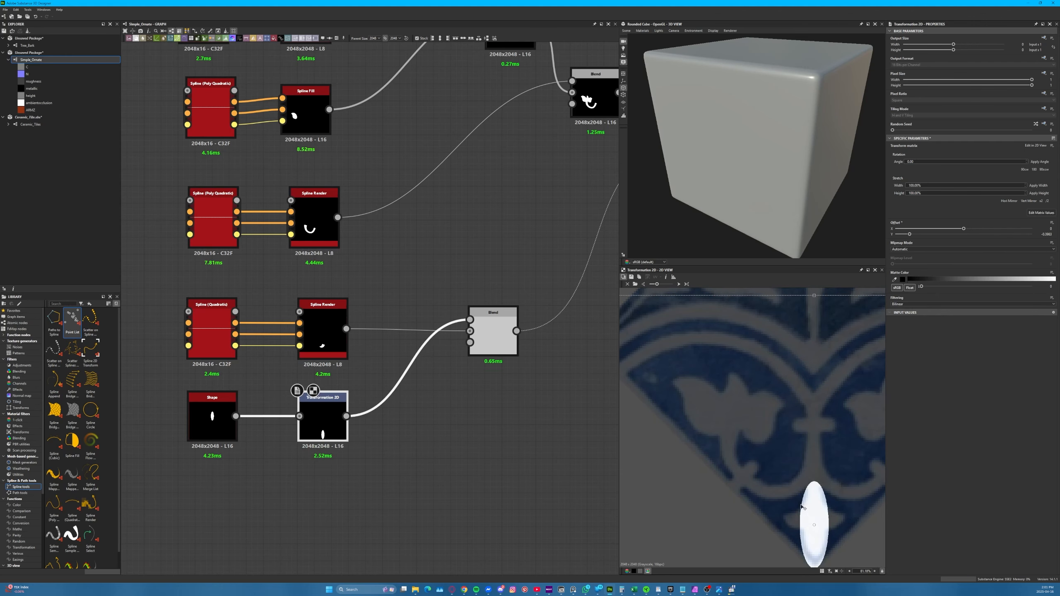
middle_click_drag(495, 337, 511, 304)
double_click(389, 345)
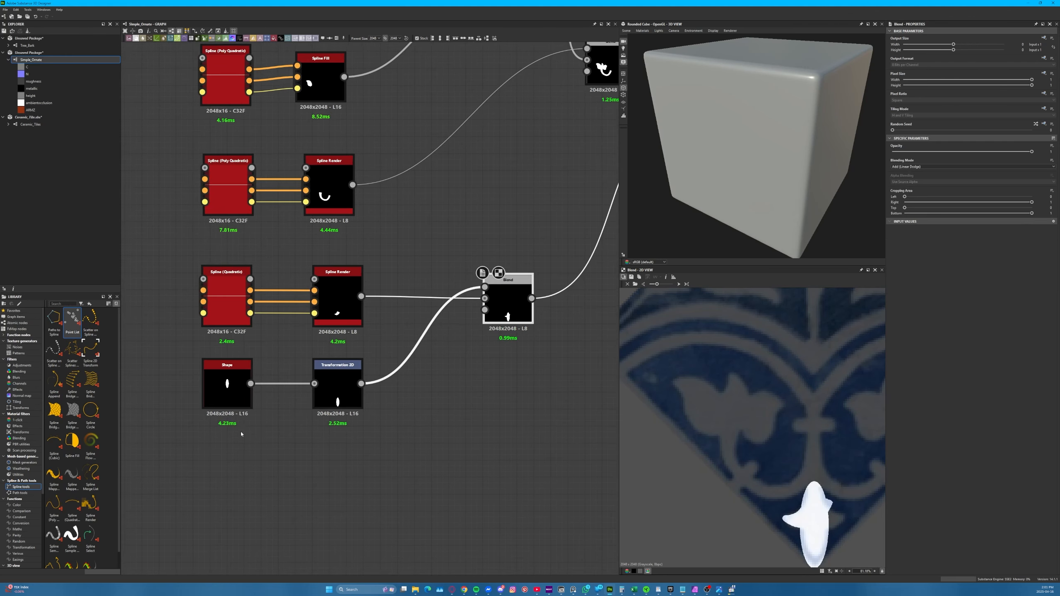
Set the ellipse's Size to about 0.24 in X and 0.83 in Y, and nudge it slightly up over the cross motif
left_click(227, 388)
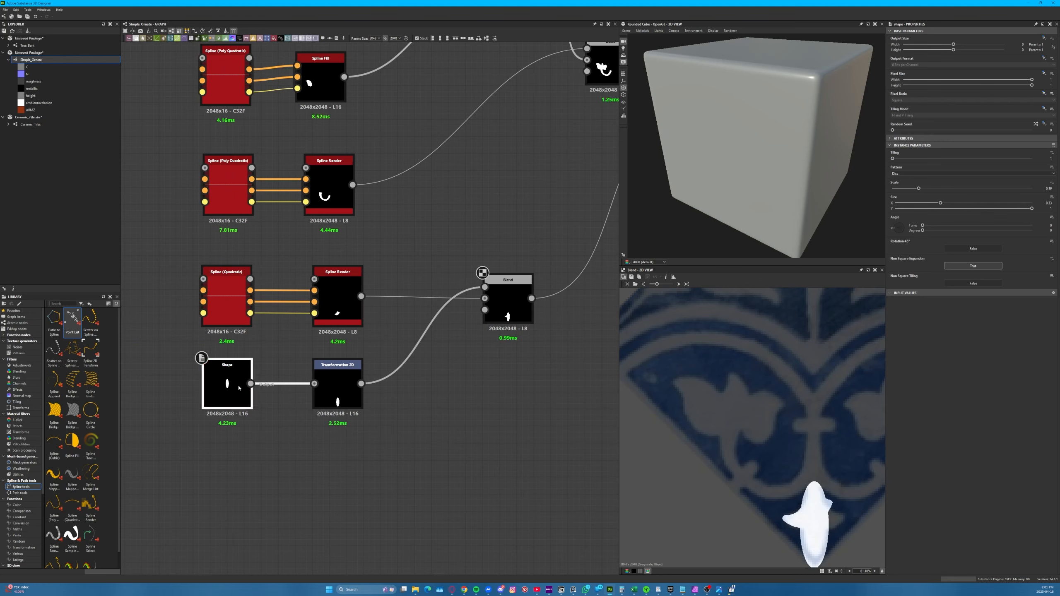
left_click_drag(939, 204, 928, 203)
left_click_drag(1031, 208, 1007, 212)
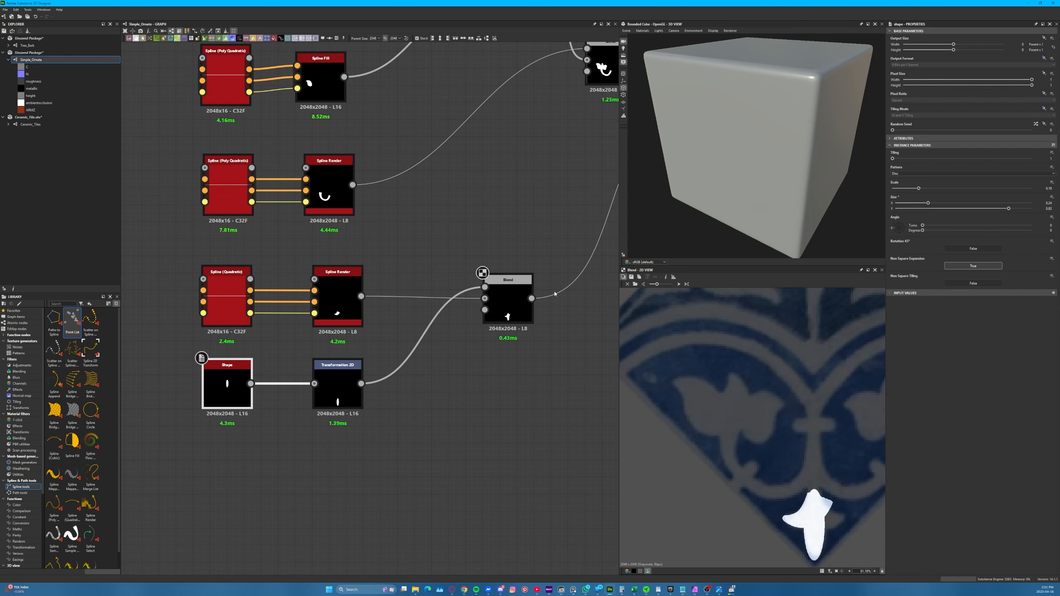
left_click(337, 384)
left_click_drag(815, 507, 818, 500)
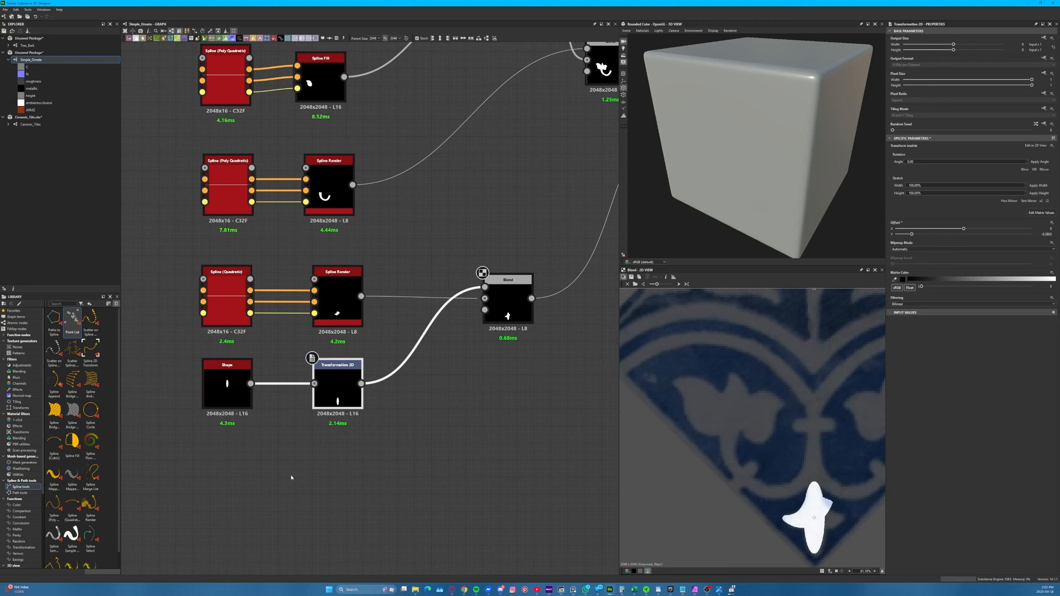
View the ornament's combined Blend, the Blend with the arches, and the Mirror Grayscale output in turn
scroll(291, 477, "down", 5)
scroll(399, 354, "up", 5)
double_click(400, 356)
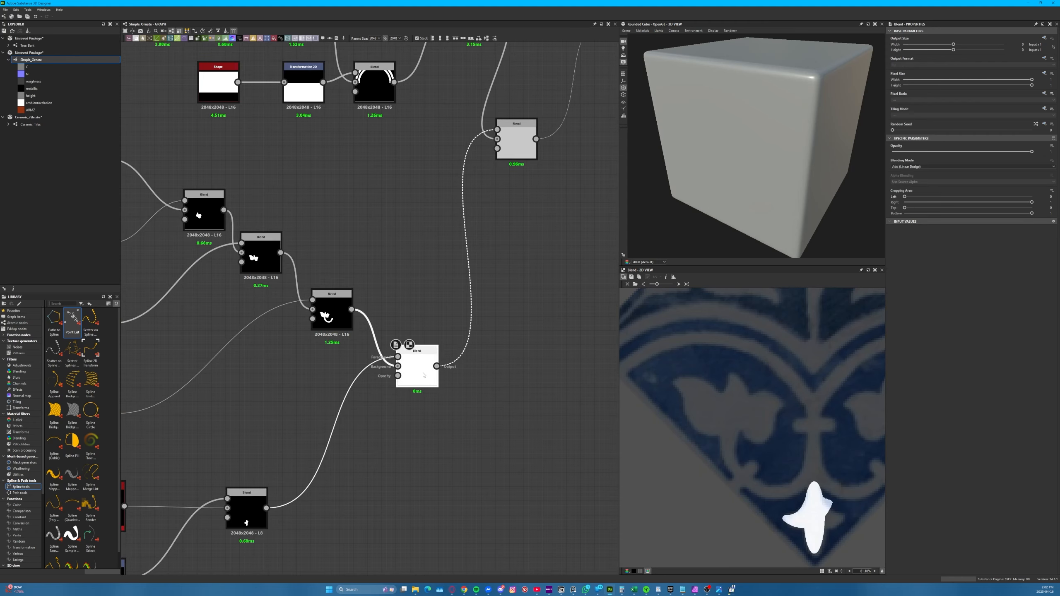
middle_click_drag(516, 287, 307, 518)
double_click(471, 255)
double_click(294, 369)
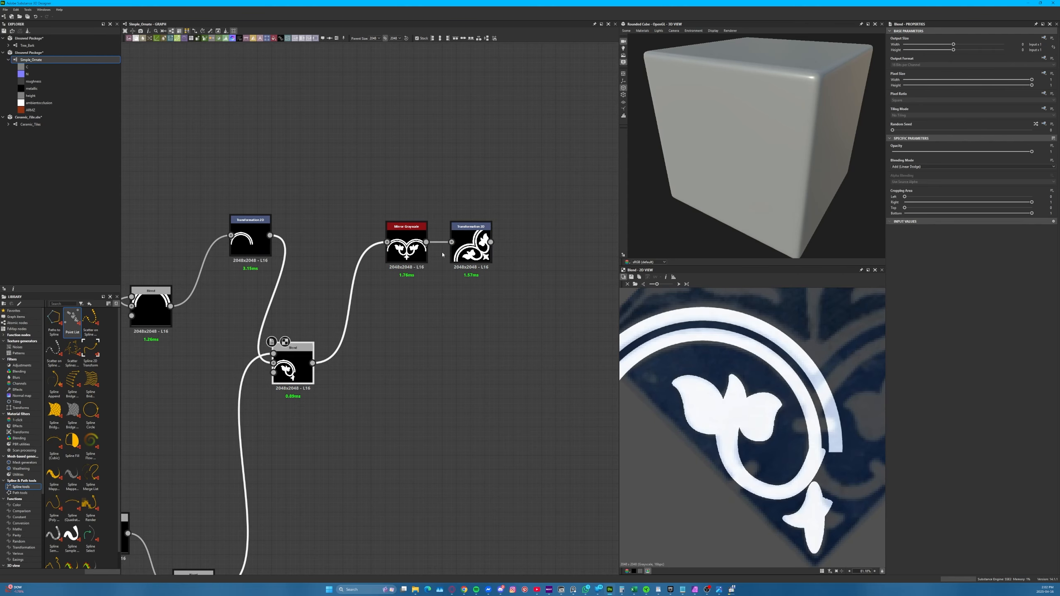
double_click(420, 256)
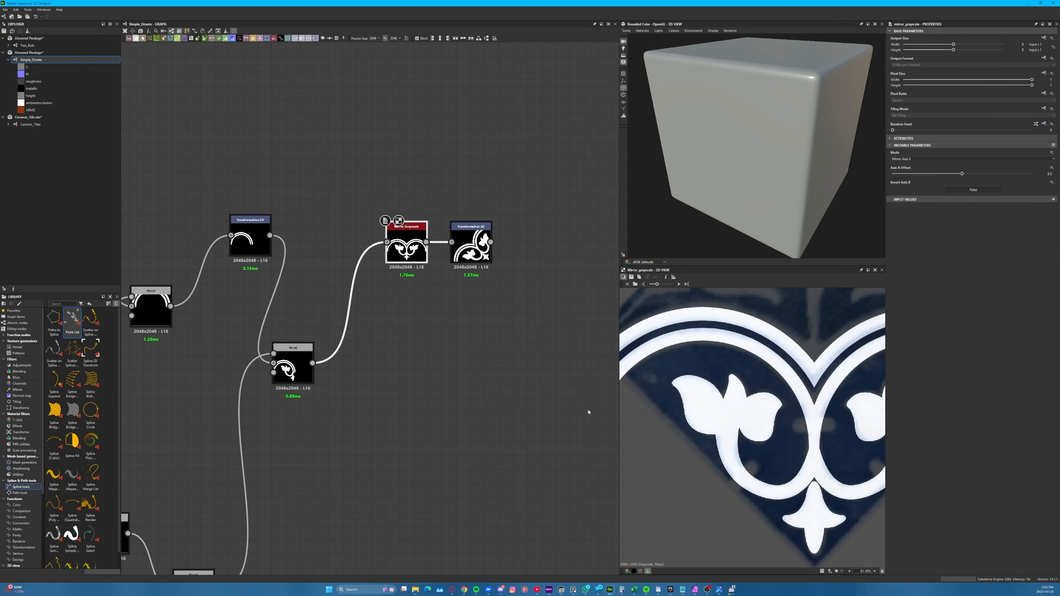
Compare the mirrored cross motif and its transformed ellipse with the tile reference up close
middle_click_drag(825, 485, 760, 378)
scroll(729, 437, "up", 4)
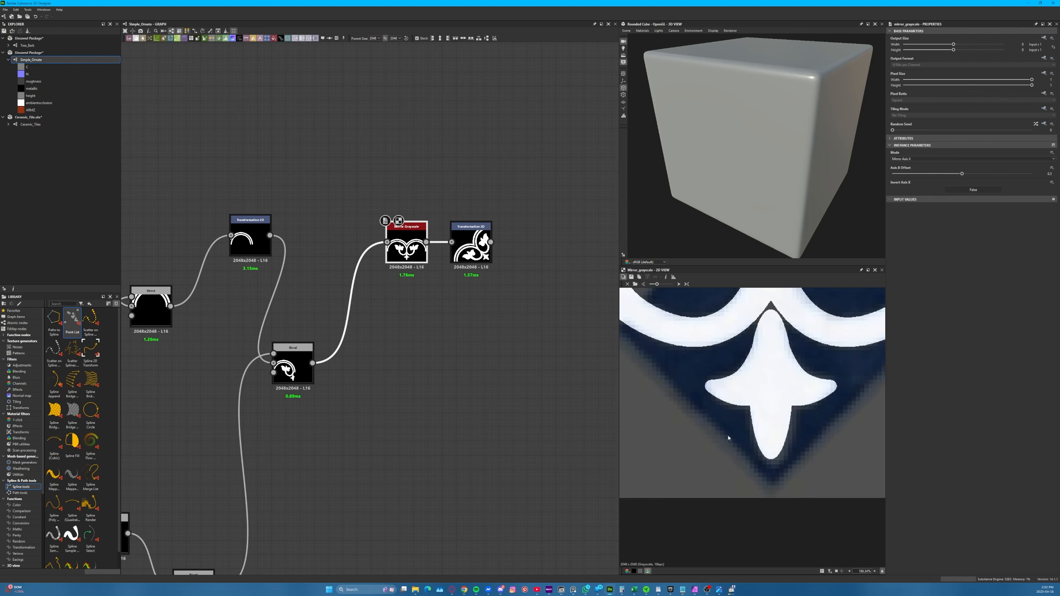
scroll(744, 424, "down", 2)
scroll(744, 425, "down", 2)
middle_click_drag(744, 425, 742, 437)
scroll(698, 307, "up", 3)
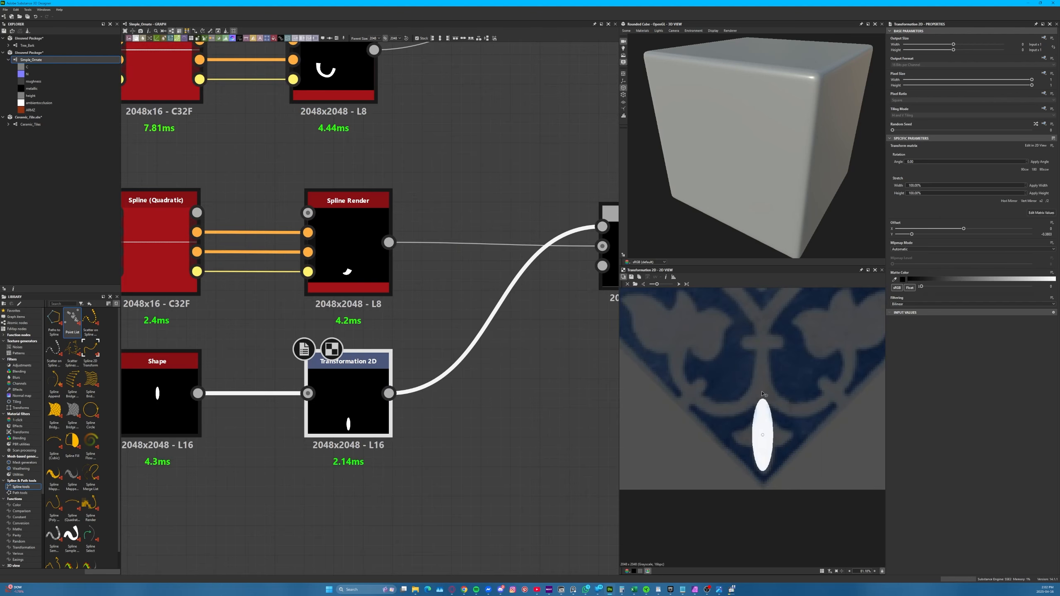
scroll(418, 406, "down", 5)
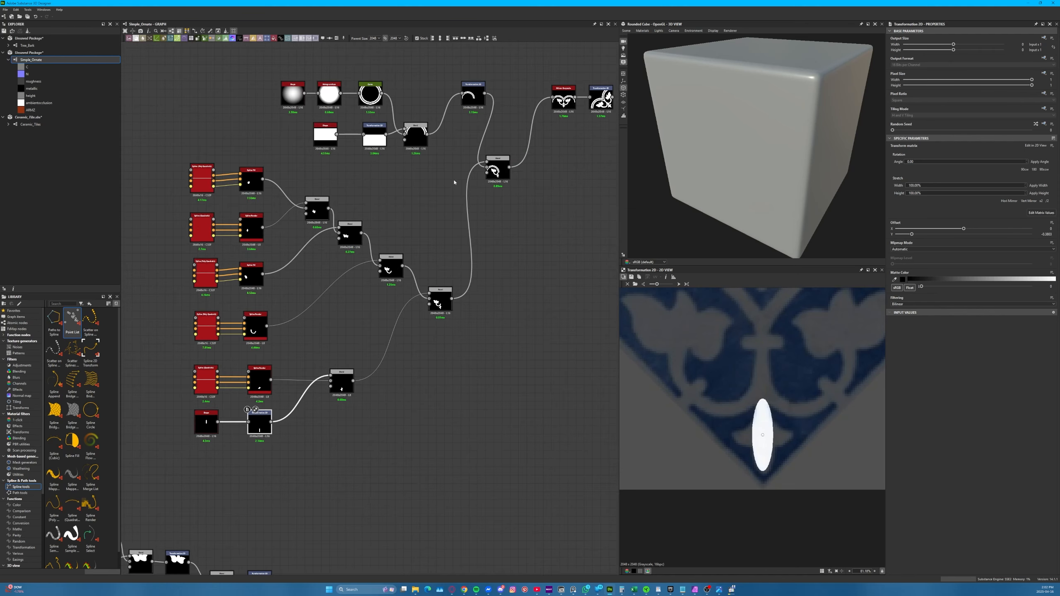
double_click(563, 99)
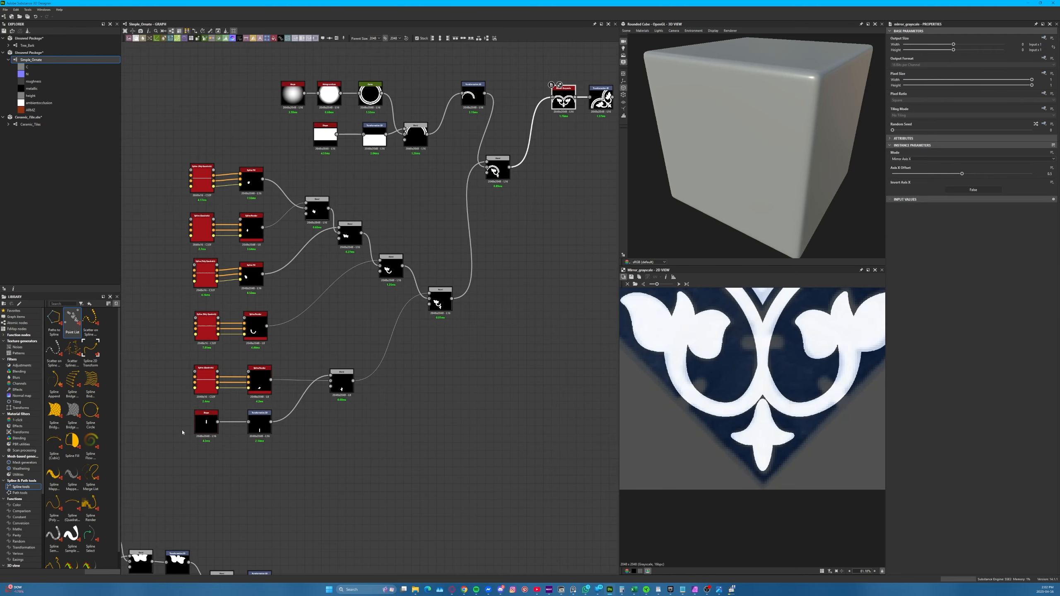
Try other Size Y values for the cross motif's ellipse and undo the last change
left_click(206, 422)
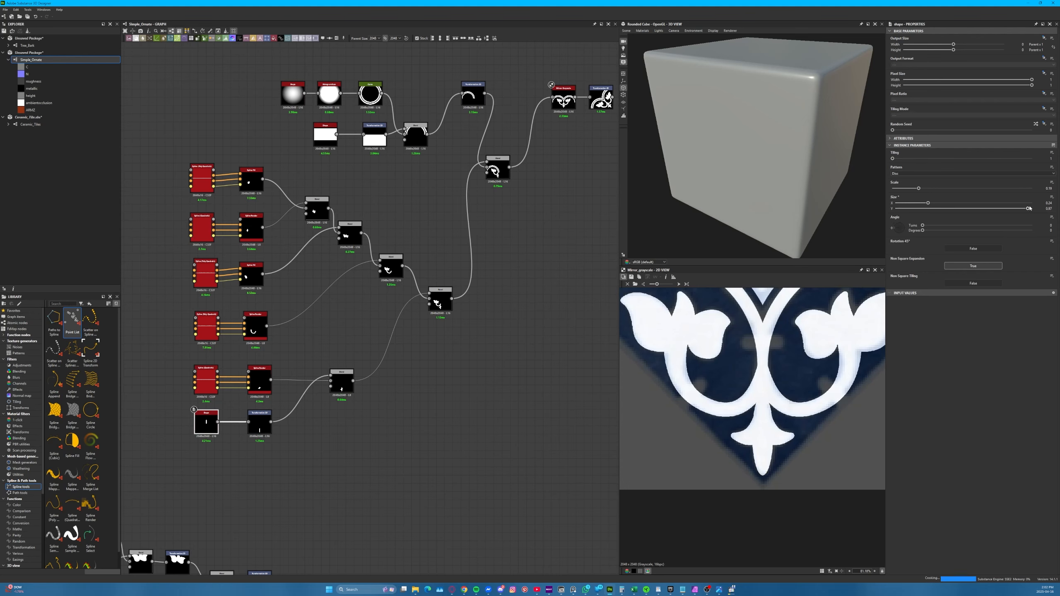
left_click_drag(1009, 208, 1057, 198)
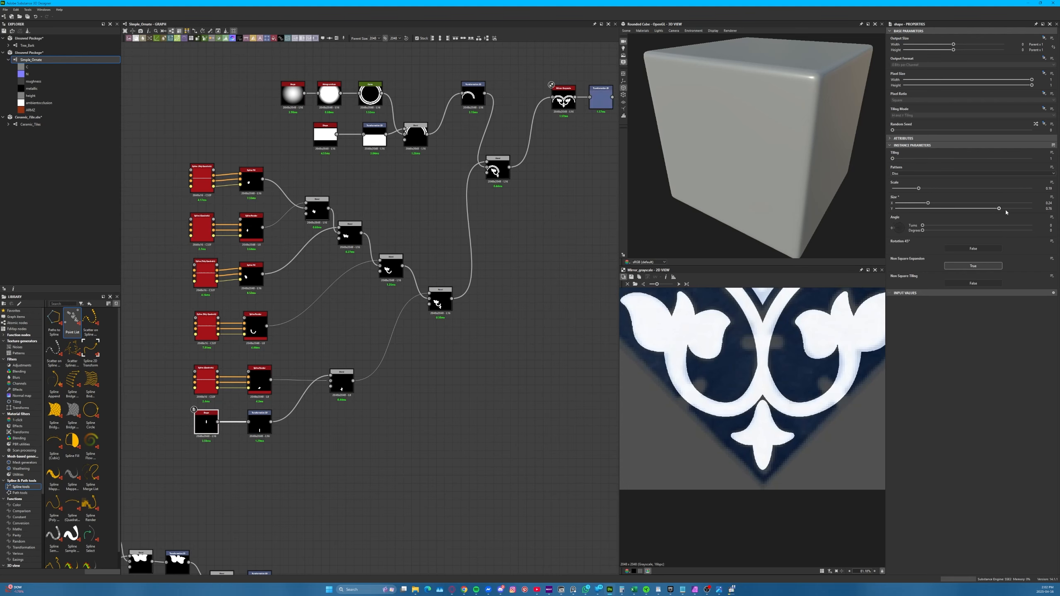
key("ctrl+z")
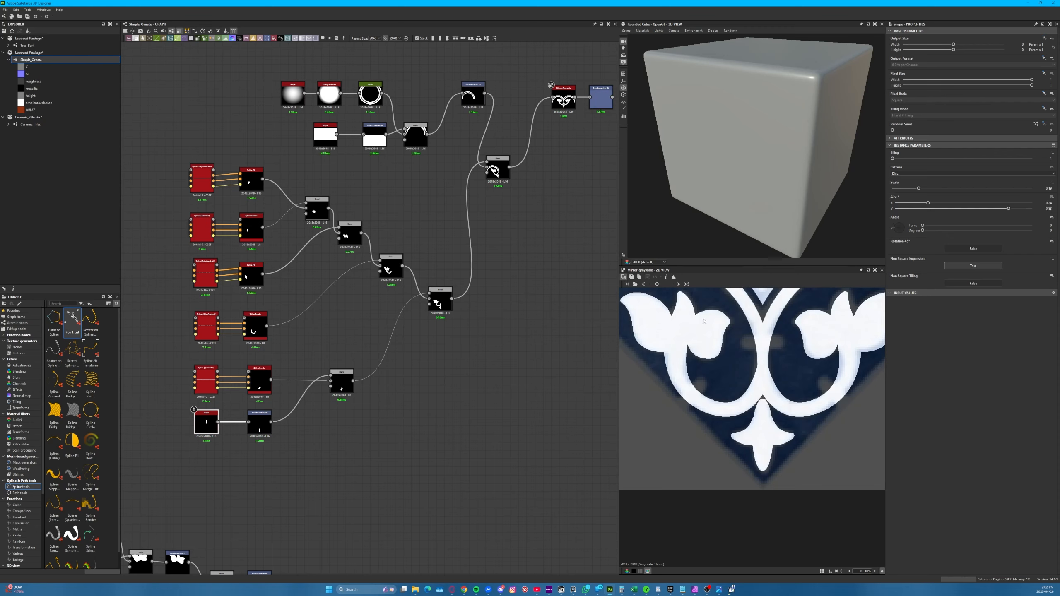
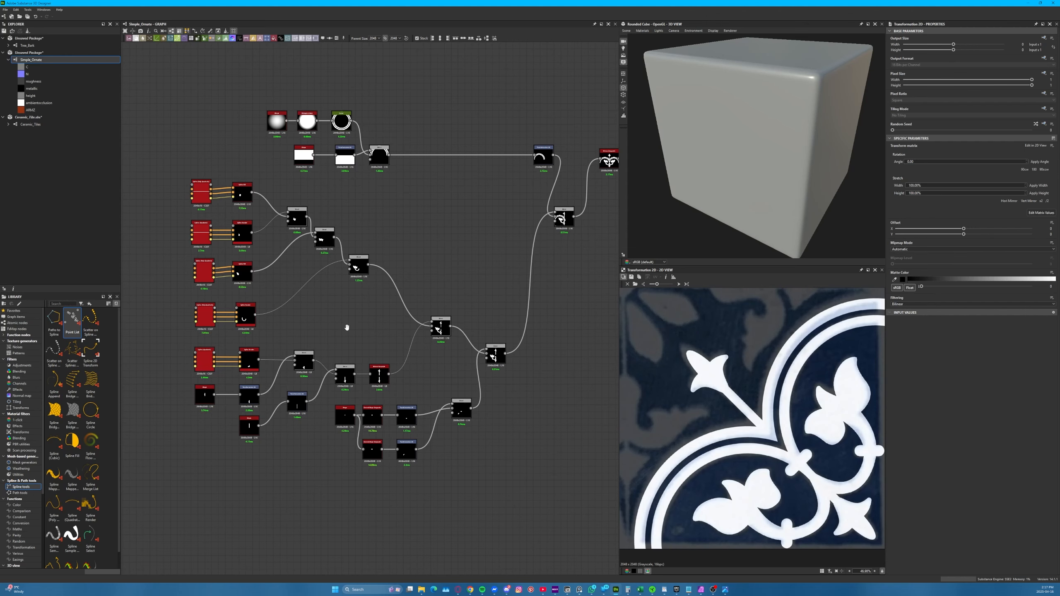
Show the cross motif's ellipse Shape in the 2D view and load the rotated Ceramic Tile_sq_45 image as its background
middle_click_drag(347, 327, 365, 308)
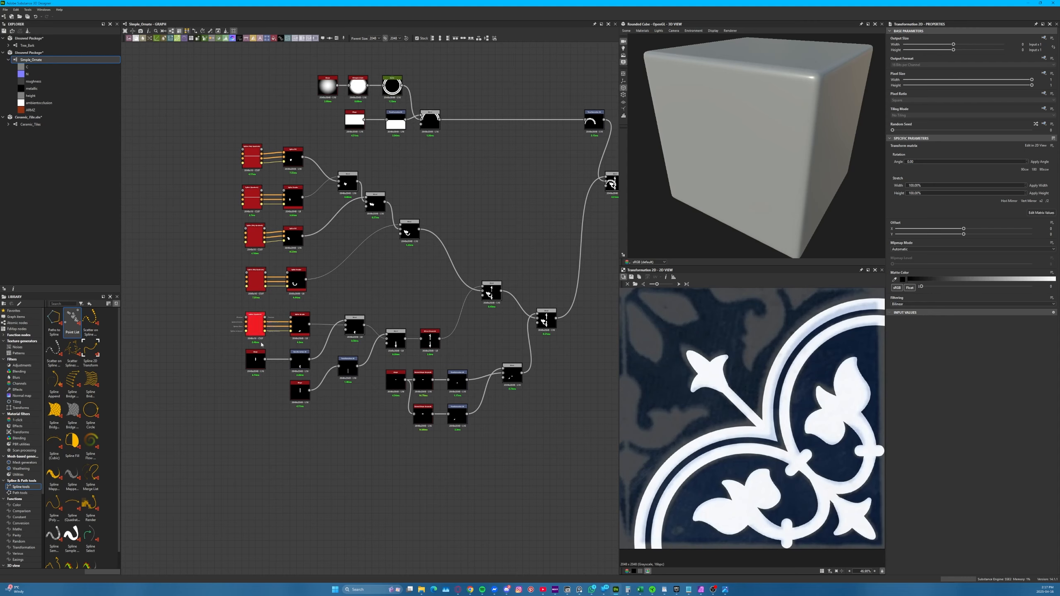
scroll(305, 363, "up", 4)
left_click(181, 350)
scroll(398, 254, "down", 3)
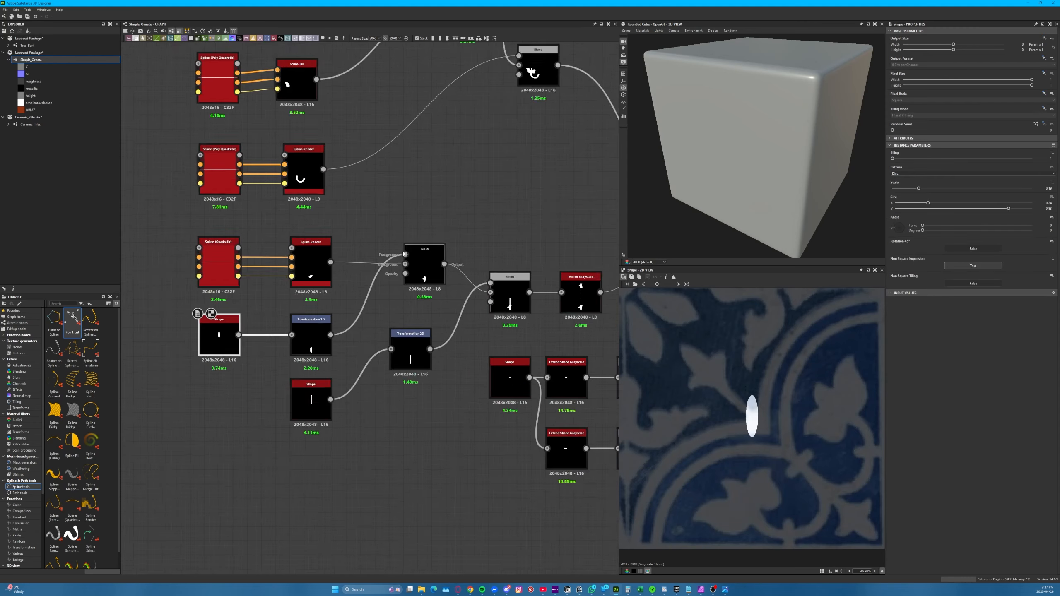
left_click(635, 284)
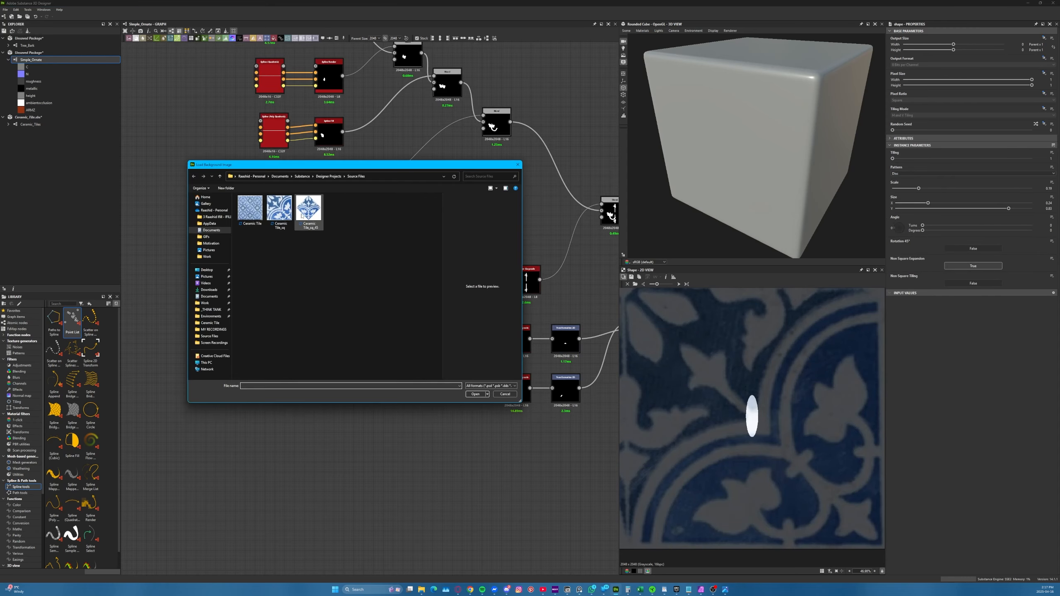
double_click(309, 212)
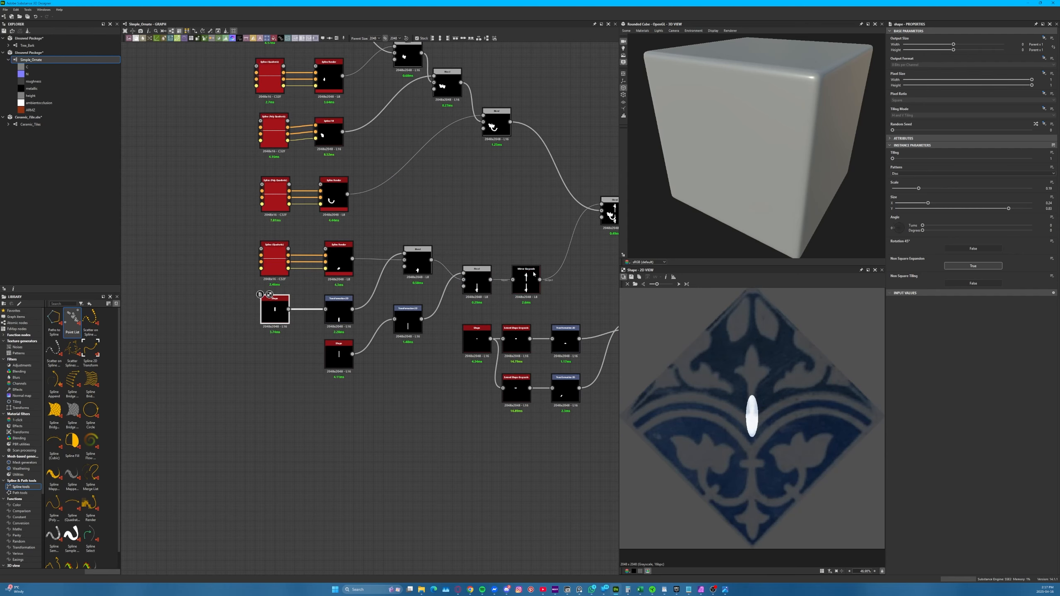
Compare the Blend with the arches and the Mirror Grayscale output against the rotated tile reference
middle_click_drag(593, 237, 329, 413)
double_click(527, 229)
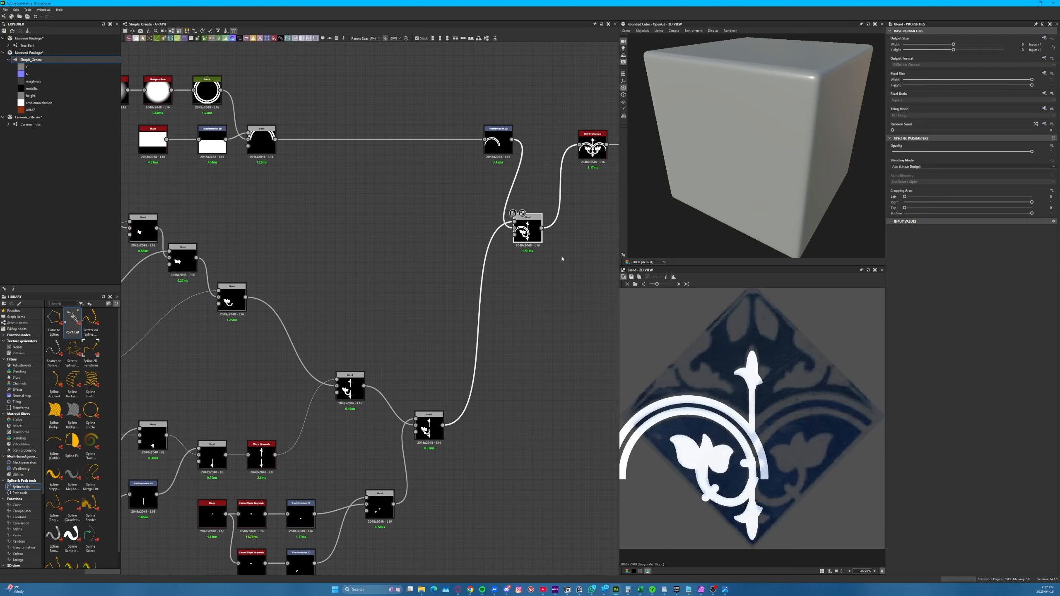
middle_click_drag(561, 259, 502, 303)
double_click(533, 190)
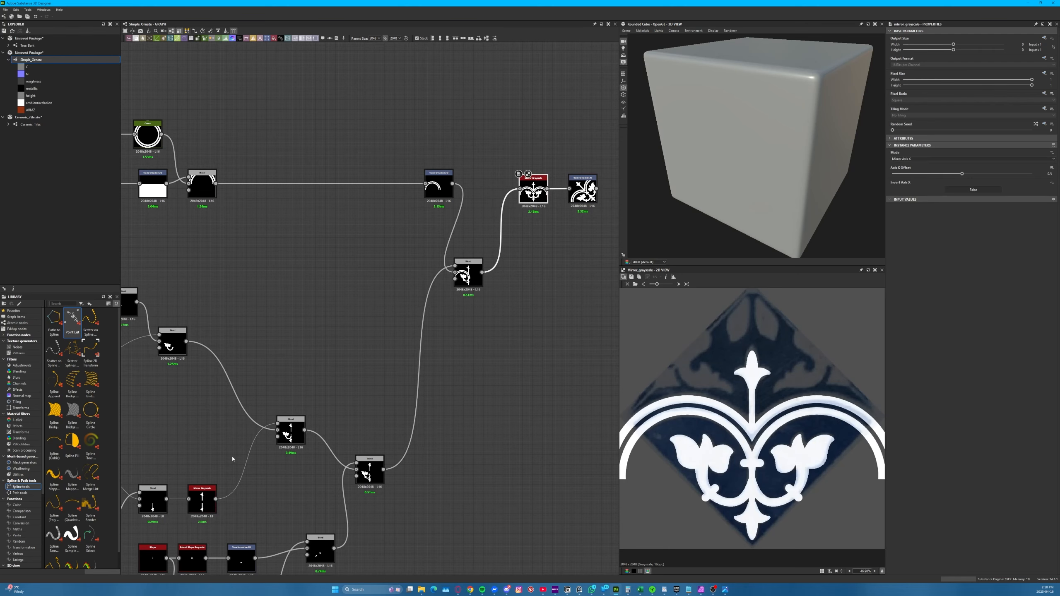
Inspect the stem's rectangle Shape and its Blend, try a different Size X for the rectangle, and undo it
middle_click_drag(232, 458, 361, 381)
scroll(246, 402, "up", 3)
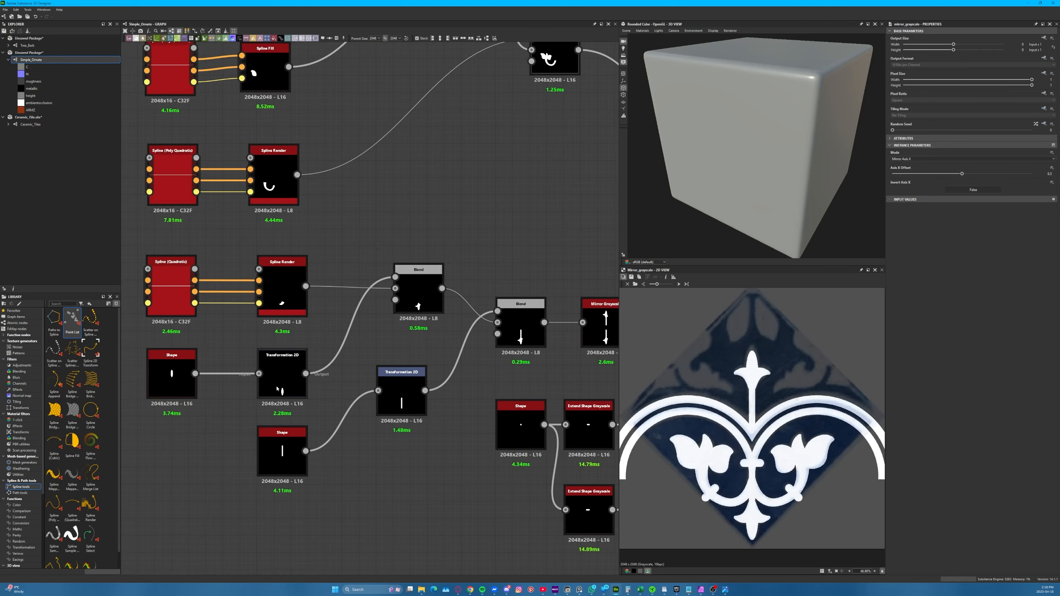
double_click(278, 455)
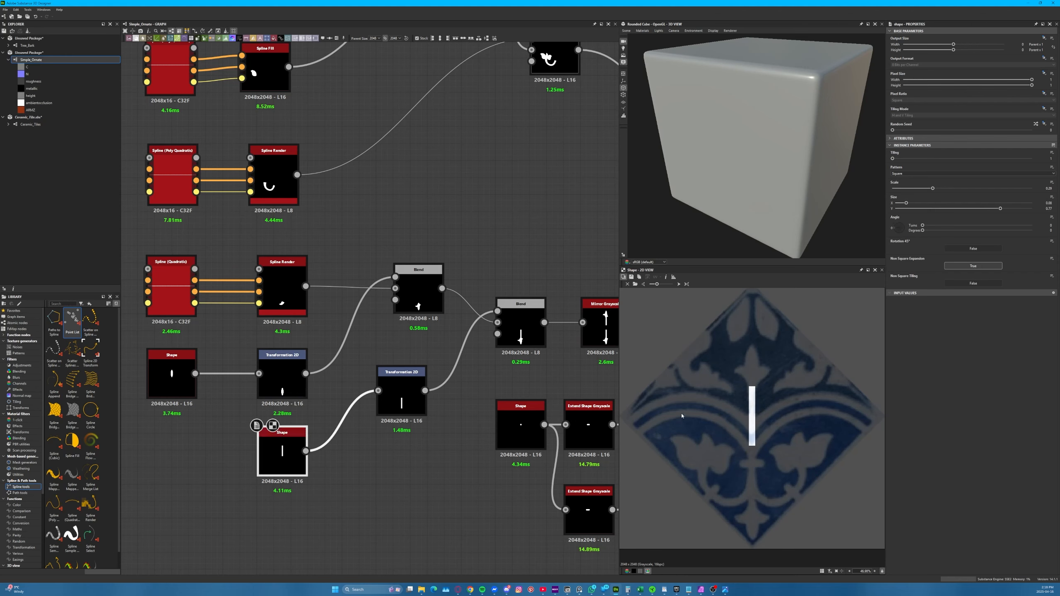
double_click(520, 329)
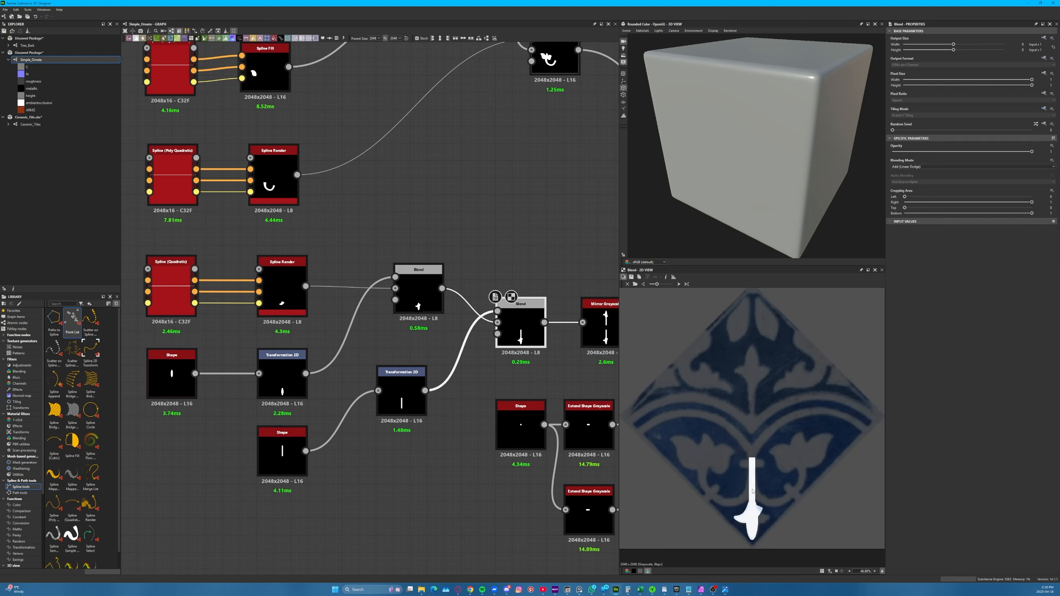
left_click(282, 451)
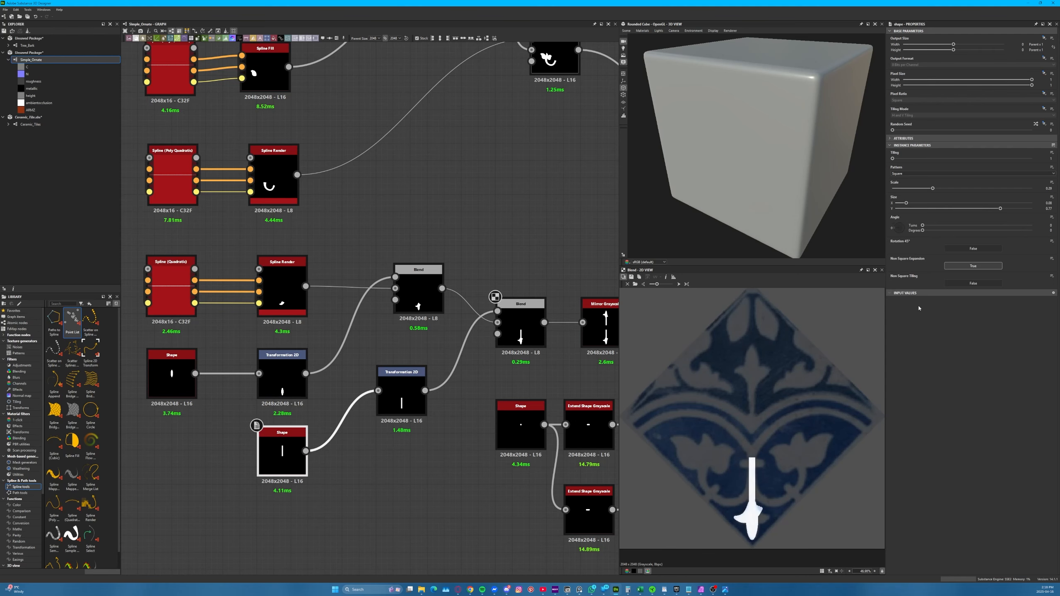
left_click_drag(905, 203, 890, 208)
key("ctrl+z")
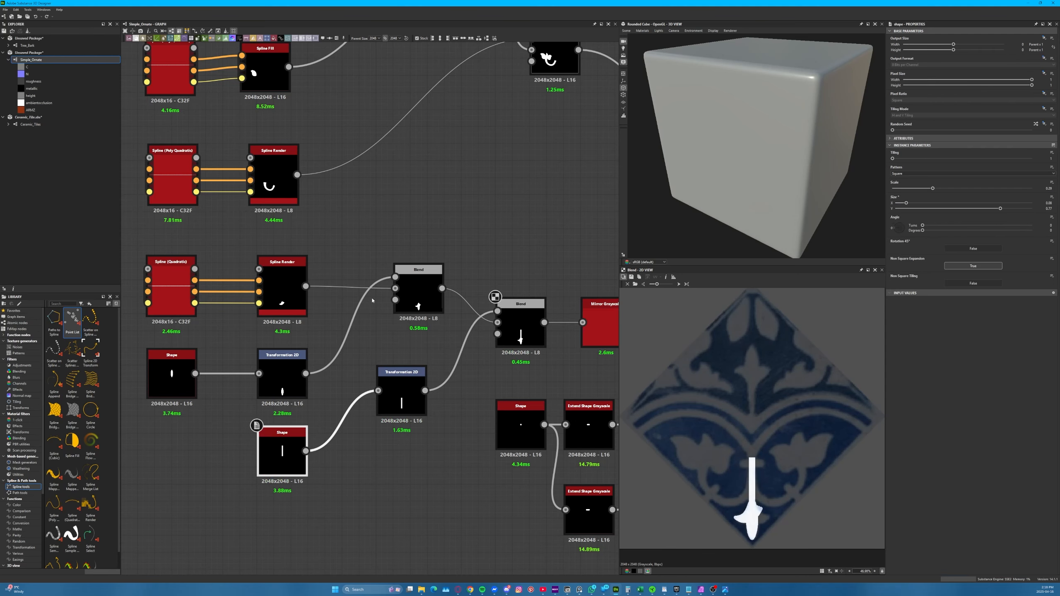
Try shifting the stem bar upward with its Transformation 2D while viewing the mirrored cross motif, and undo the shift
middle_click_drag(535, 248, 298, 317)
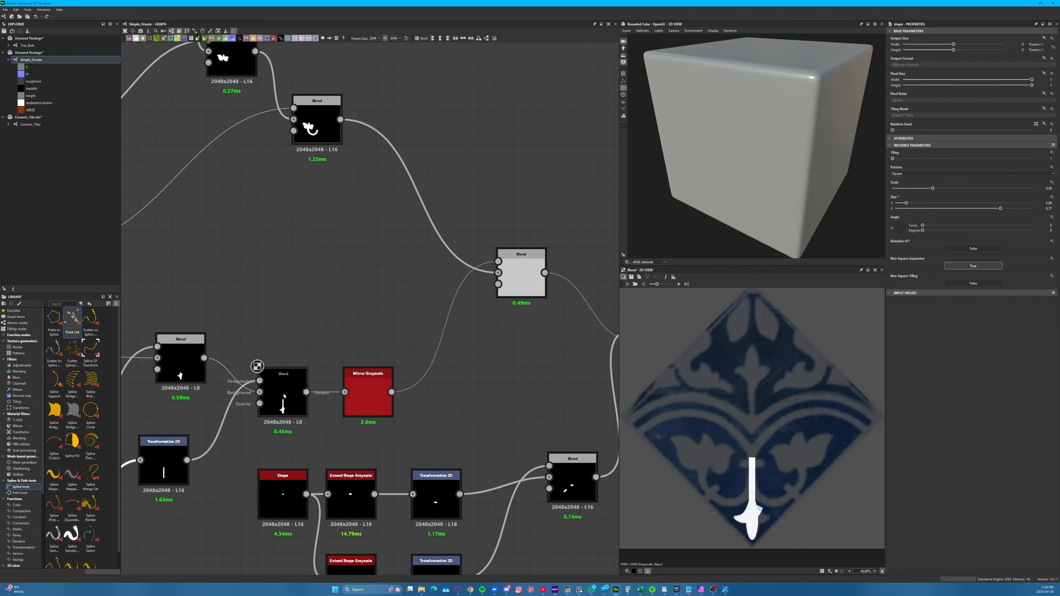
double_click(369, 396)
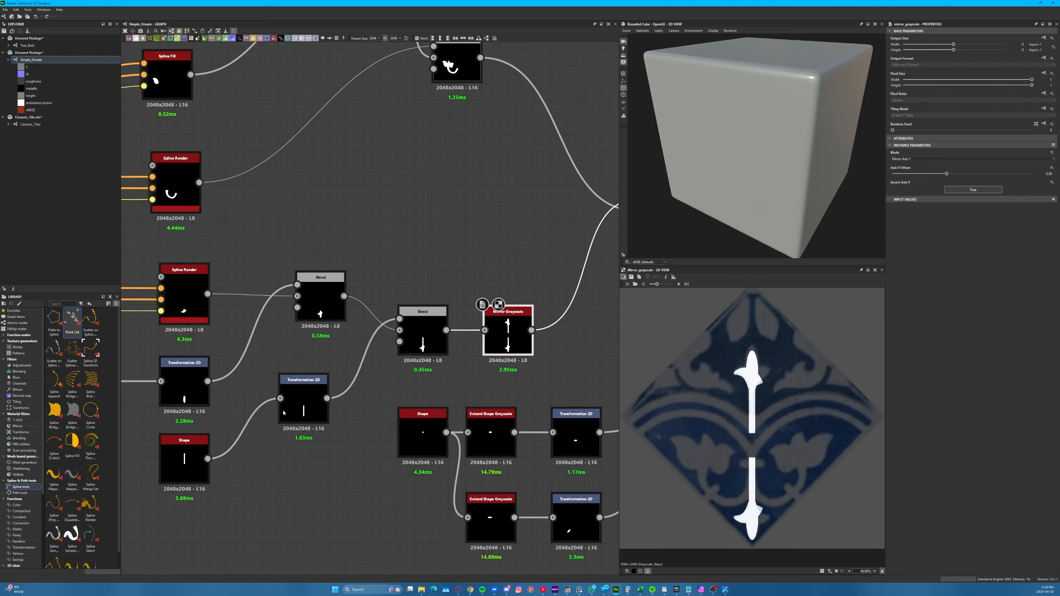
left_click(316, 402)
left_click_drag(315, 402, 298, 454)
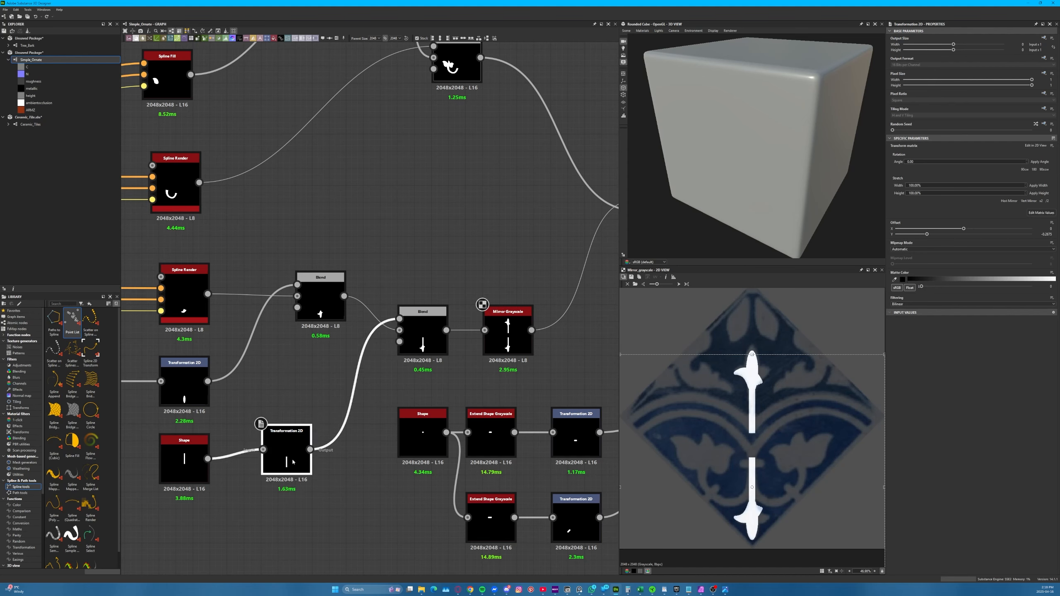
left_click_drag(767, 466, 767, 442)
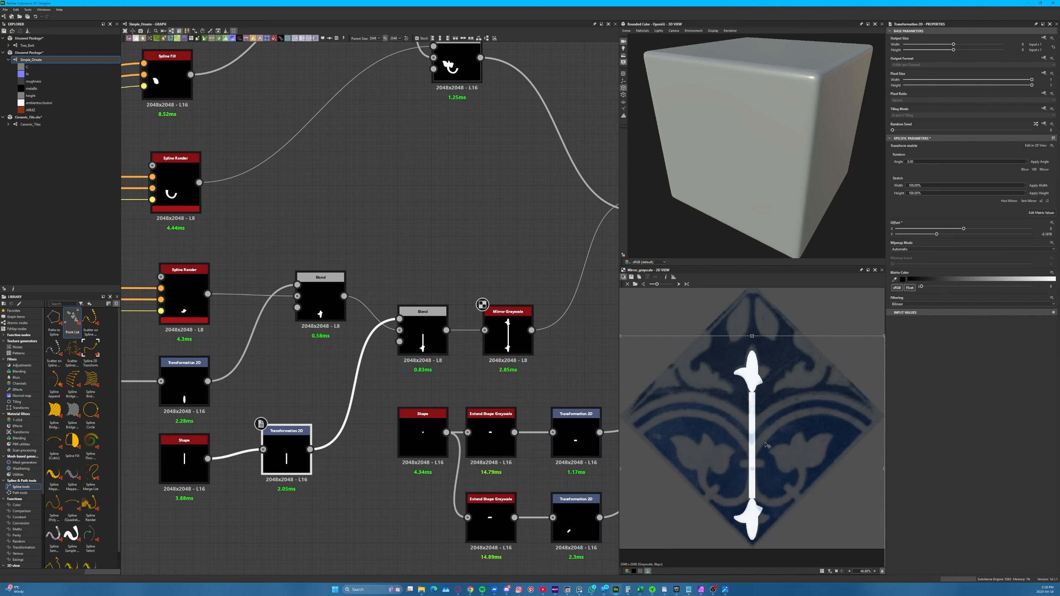
key("ctrl+z")
Check the final mirrored ornament against the rotated tile reference and examine where the stem's Transformation 2D places the bar
scroll(388, 331, "down", 3)
middle_click_drag(388, 331, 281, 408)
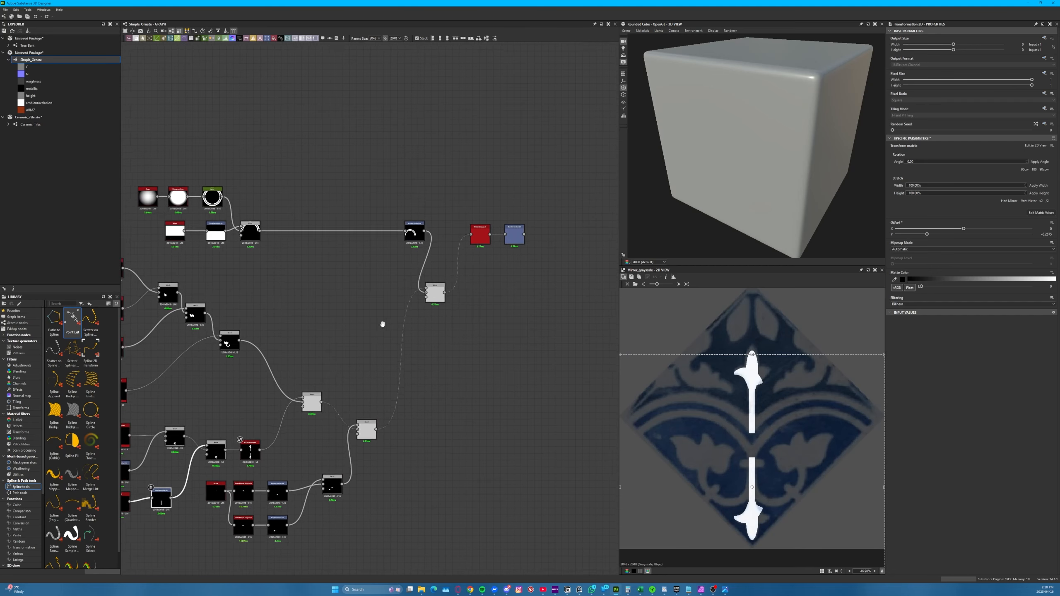
double_click(582, 160)
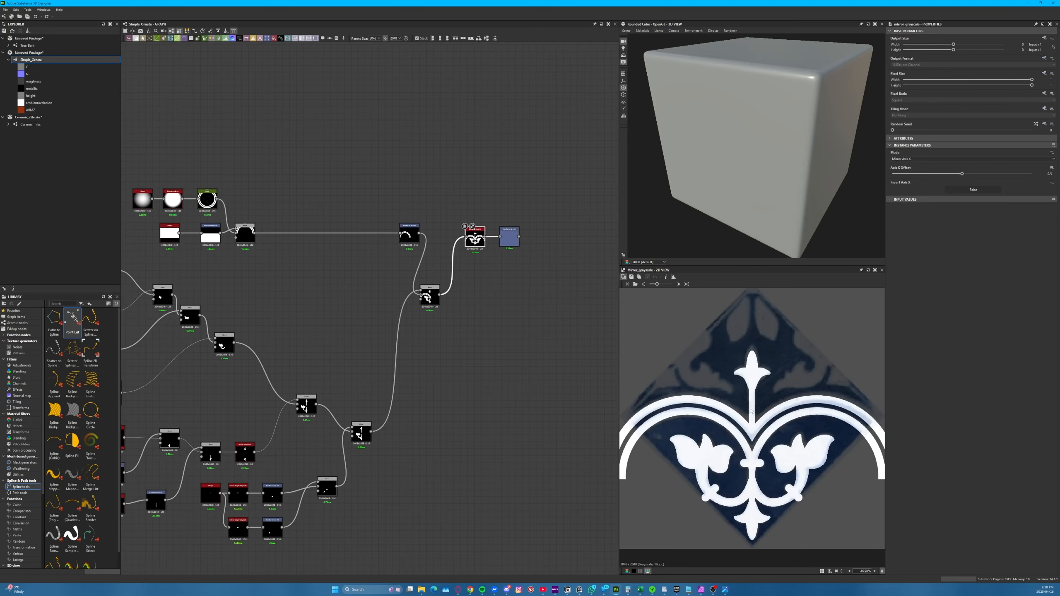
middle_click_drag(209, 469, 321, 417)
scroll(332, 440, "up", 5)
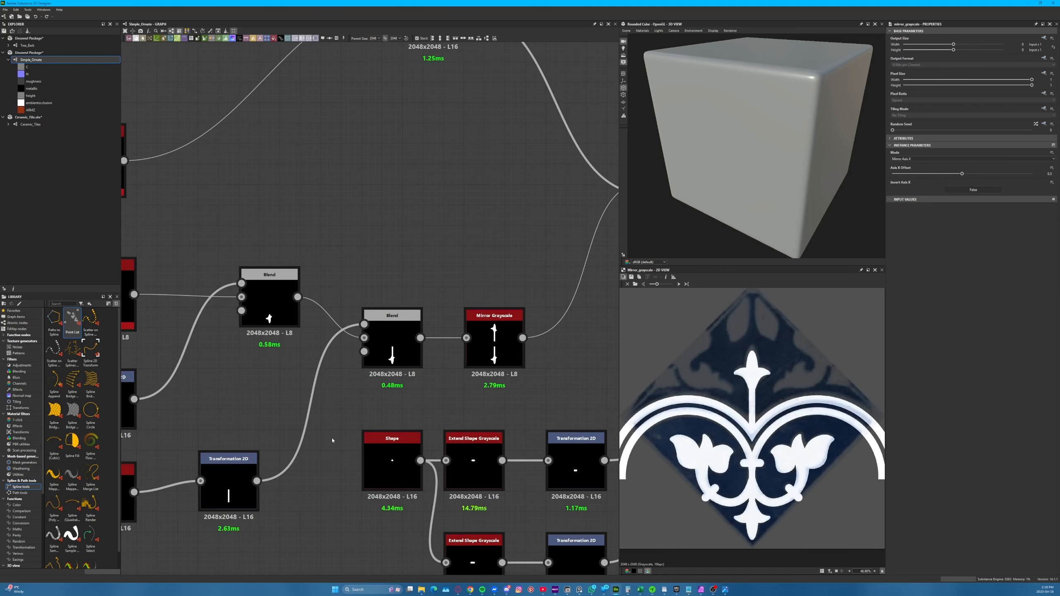
left_click(229, 484)
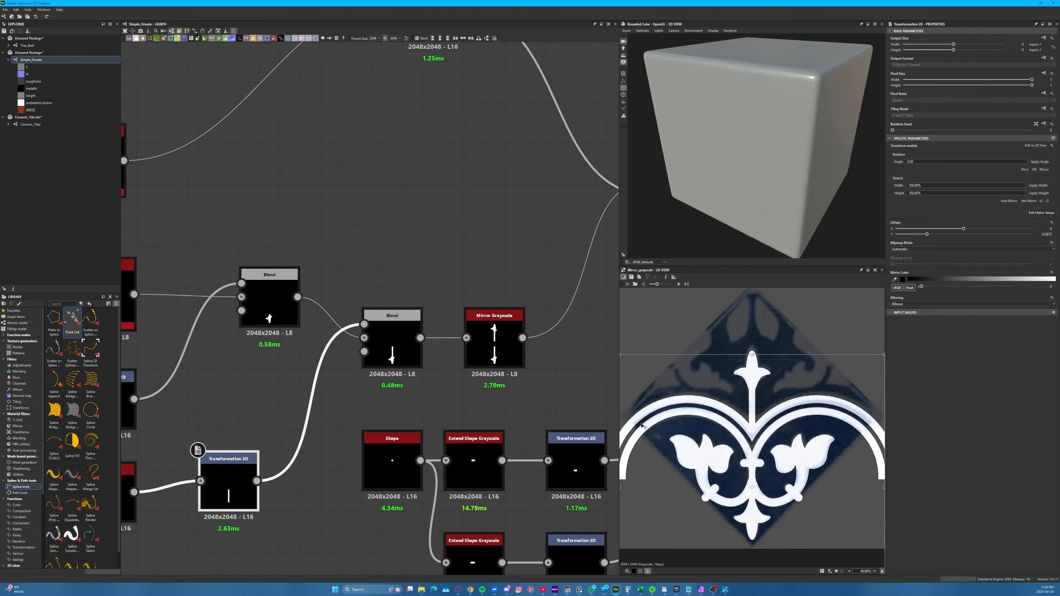
left_click_drag(737, 430, 744, 373)
middle_click_drag(508, 410, 411, 364)
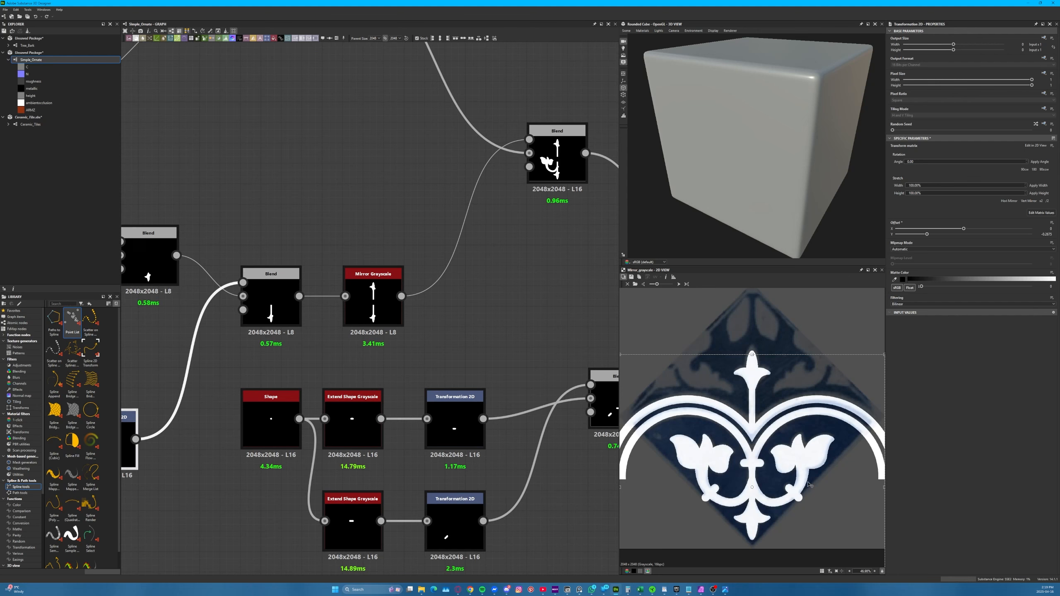
left_click(422, 328)
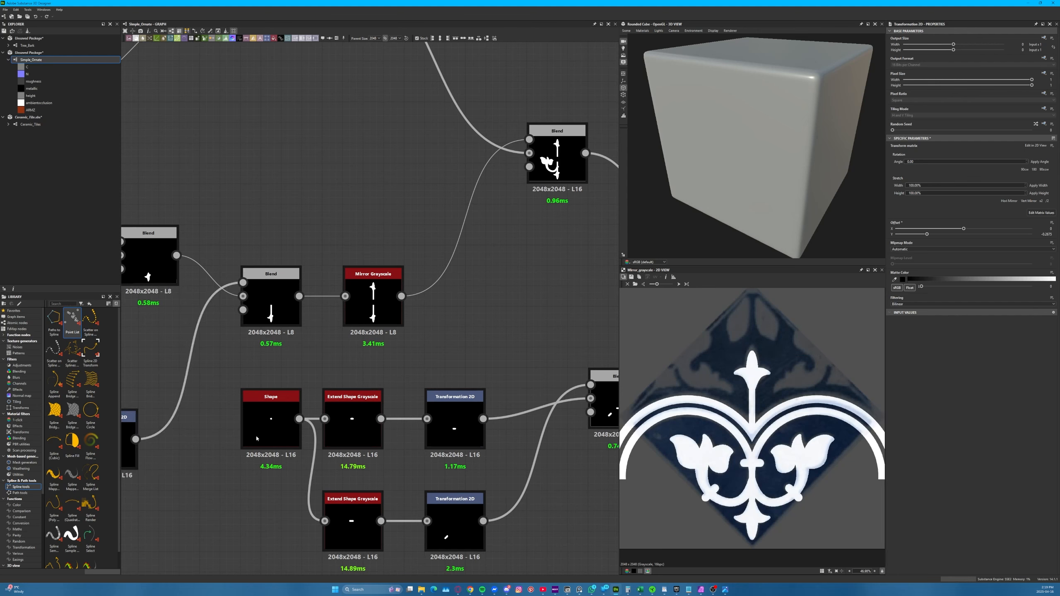
View the small disc Shape that feeds the two Extend Shape nodes and add a new Shape node below that chain
double_click(278, 416)
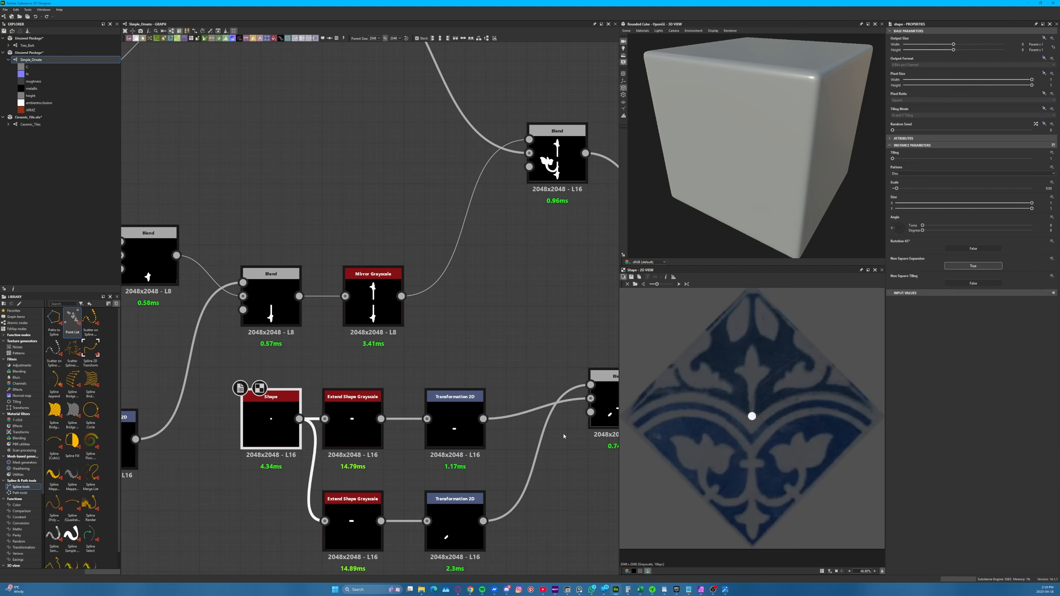
middle_click_drag(276, 425, 280, 216)
left_click(266, 400)
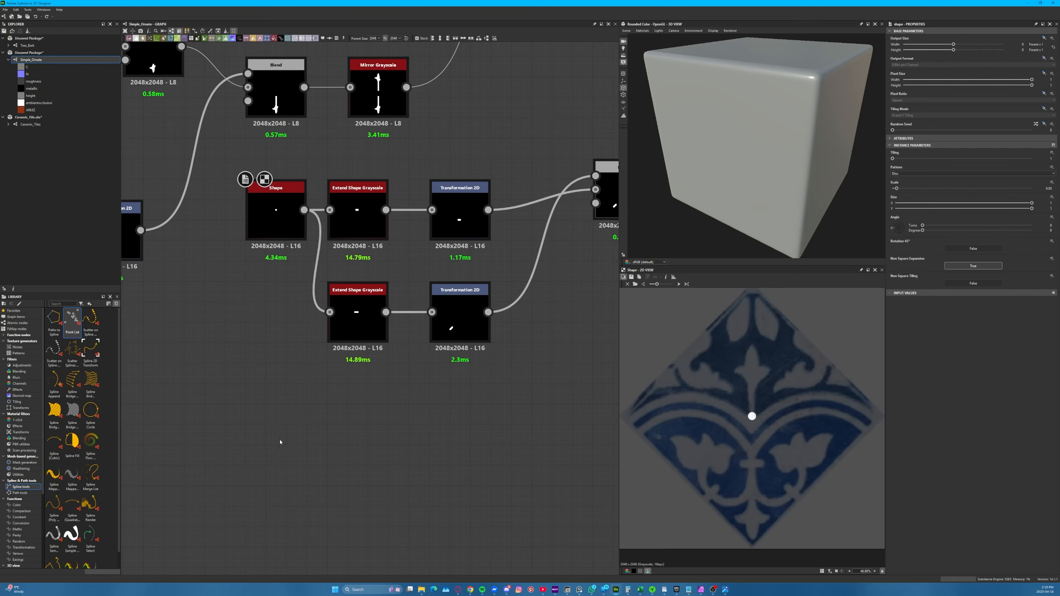
key("space")
type("shape")
key("Return")
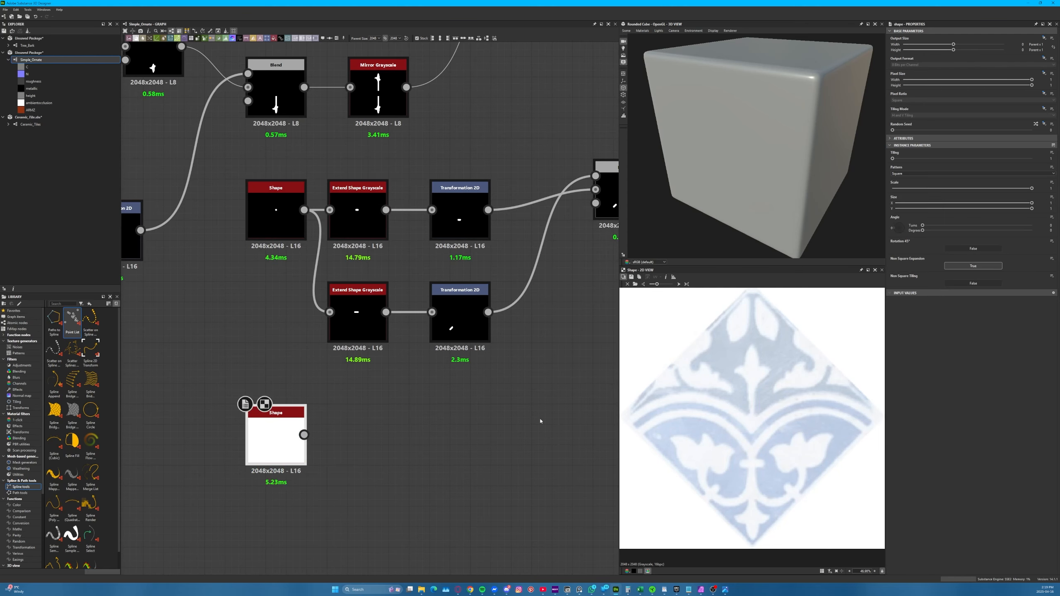
Remove the 2D view's background image and make the new Shape a Disc with Scale at about 0.21
left_click(623, 278)
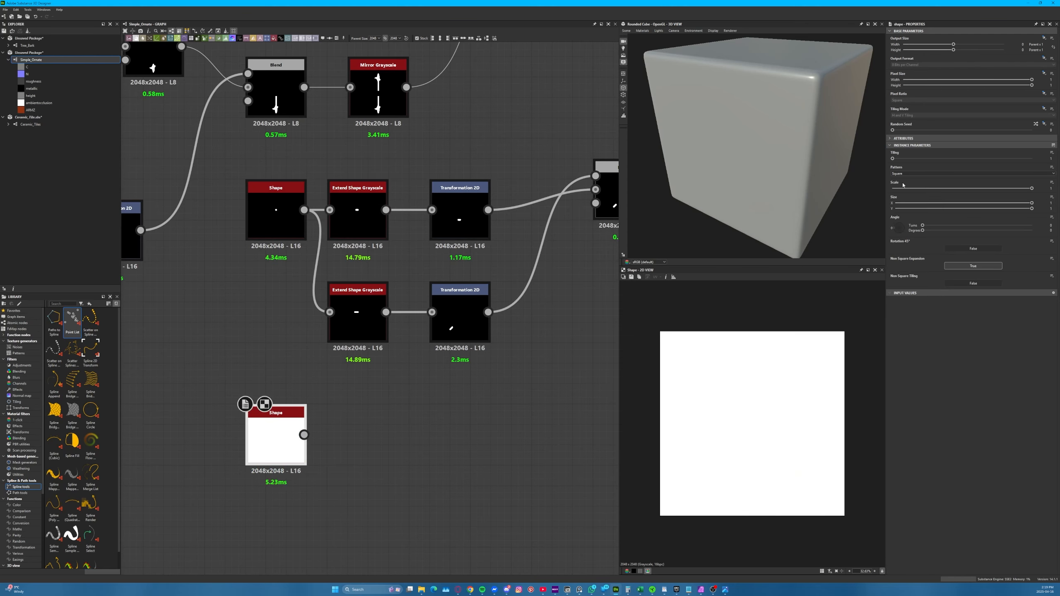
left_click(912, 174)
left_click(916, 180)
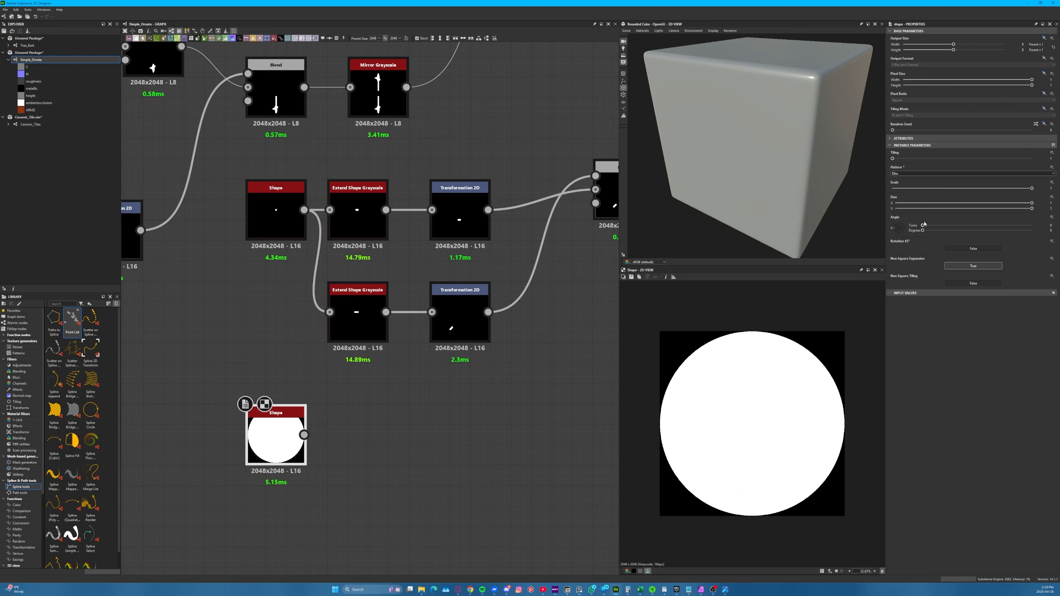
left_click_drag(932, 188, 921, 191)
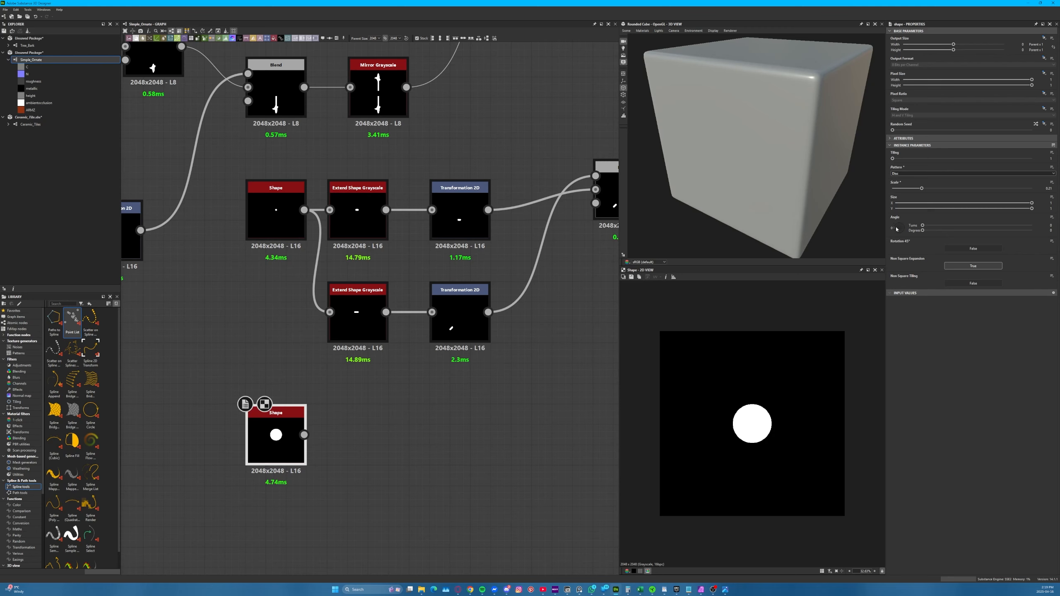
Connect an Extend Shape Grayscale node to the new disc's output and place it closer to the disc node
left_click_drag(304, 435, 471, 439)
type("ext")
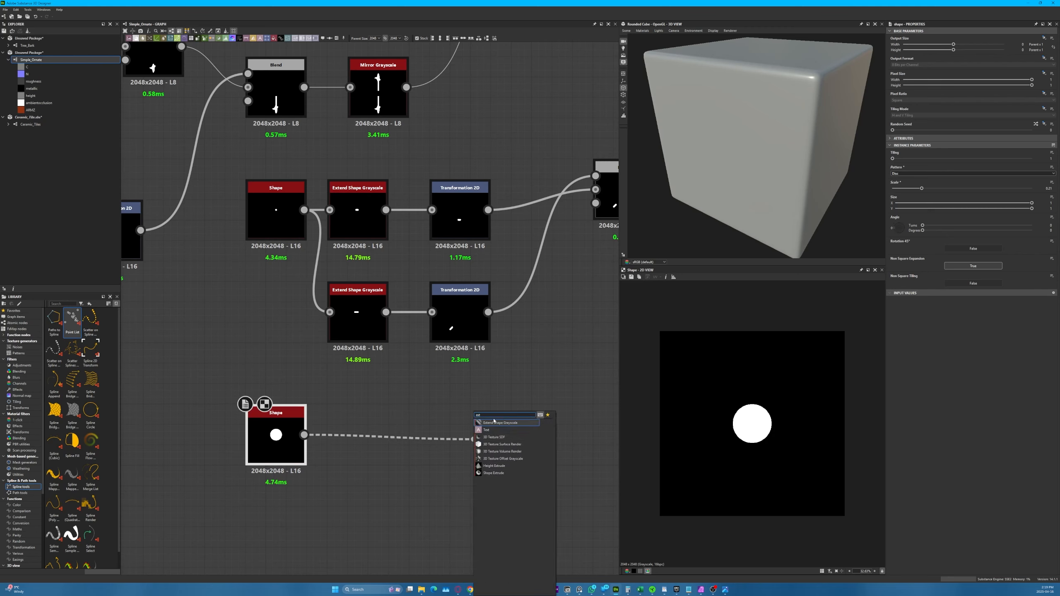
left_click(494, 426)
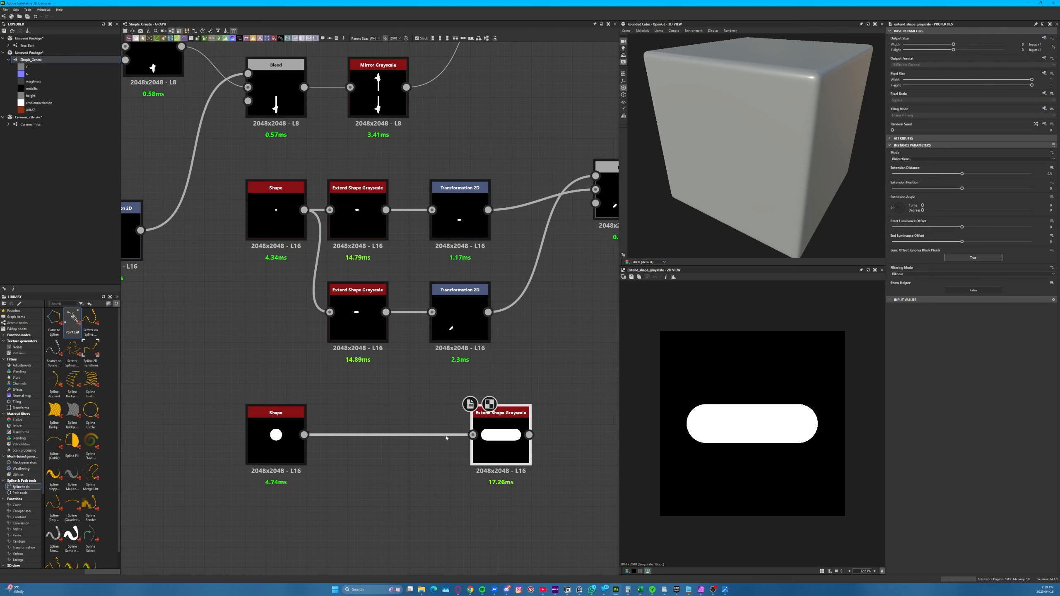
left_click_drag(494, 426, 436, 427)
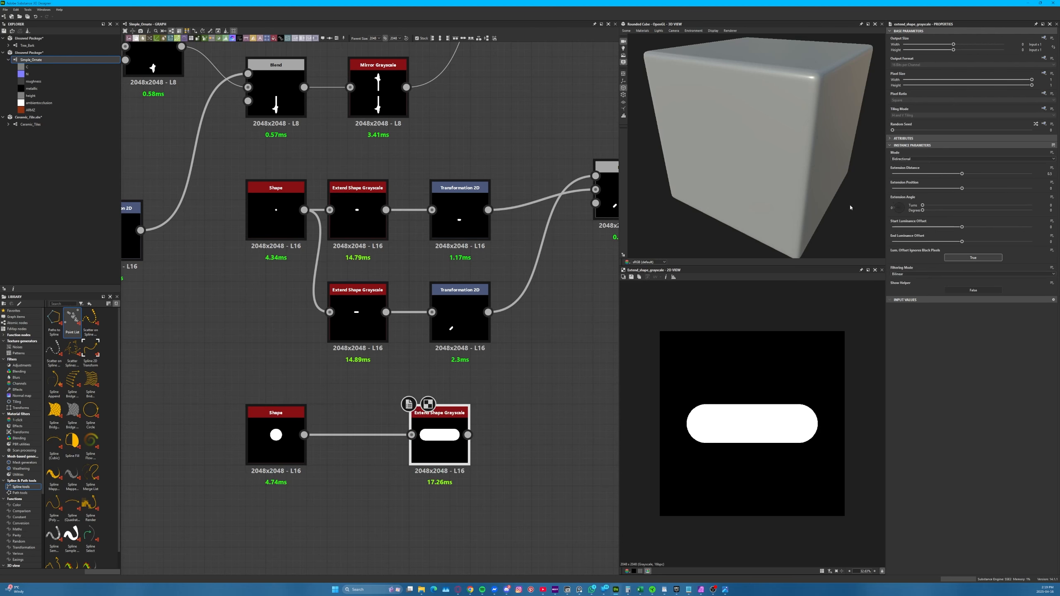
Set the extension Mode to Unidirectional, with Extension Distance at about 0.31 and Extension Angle at about 201.6 degrees
left_click_drag(940, 175, 915, 171)
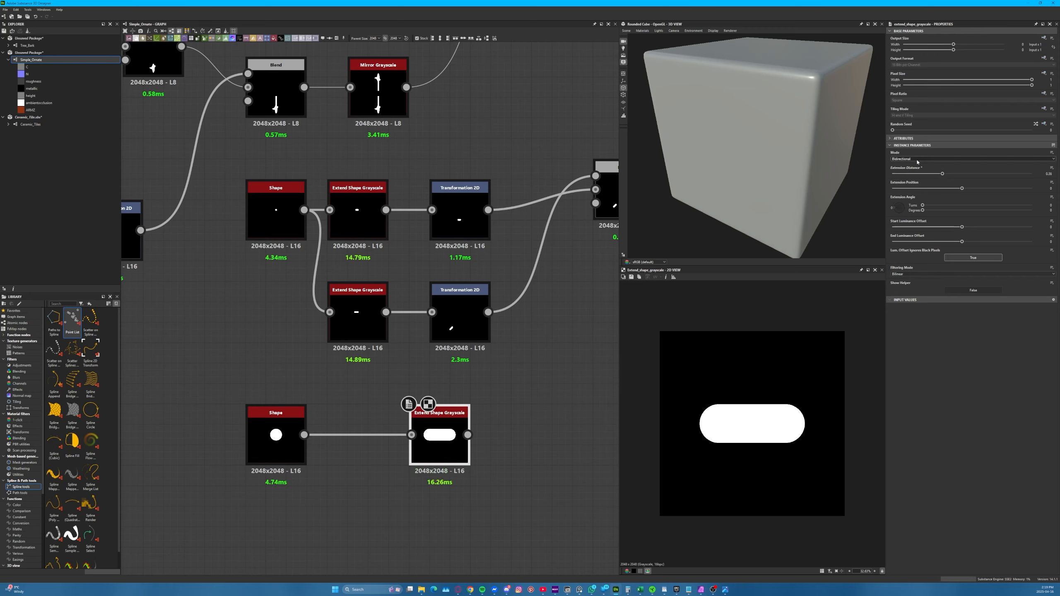
left_click(908, 159)
left_click(906, 168)
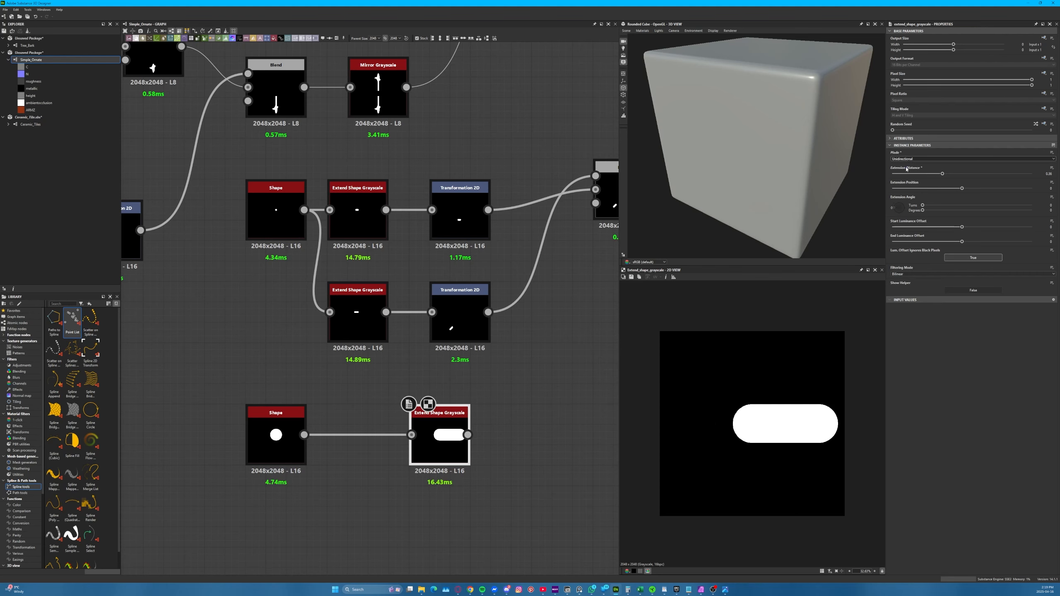
left_click_drag(906, 173, 978, 216)
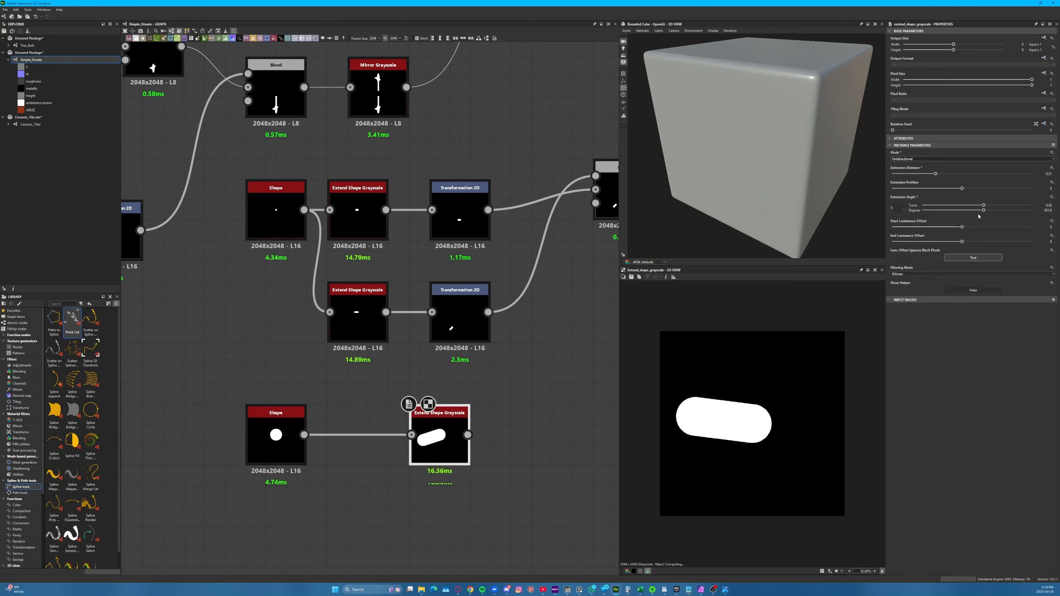
Shorten the Extension Distance to about 0.13, try the Extension Position, and return to the original small disc Shape
left_click_drag(975, 175, 910, 172)
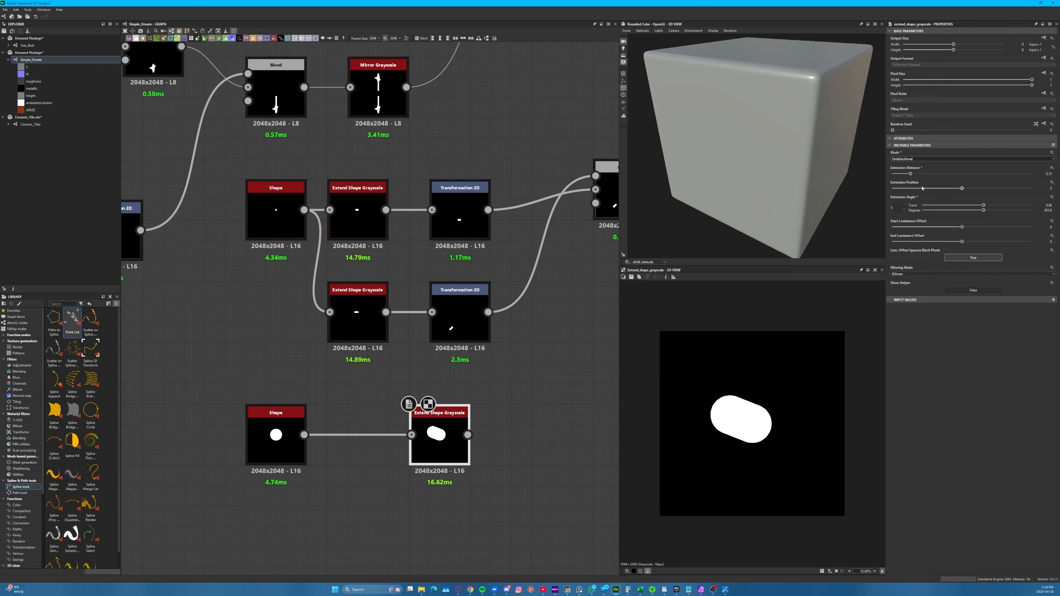
mouse_move(970, 189)
left_mouse_down()
mouse_move(982, 191)
mouse_move(941, 187)
mouse_move(954, 189)
left_mouse_up()
left_click(284, 210)
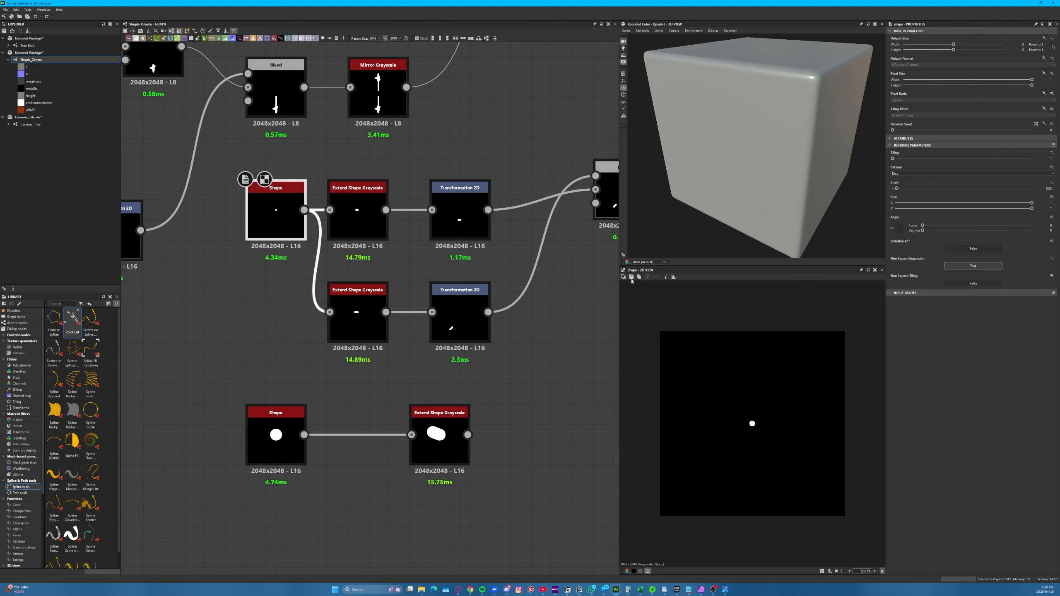
Show the tile reference behind the 2D view and compare the upper extended disc and its Transformation 2D with it
left_click(625, 277)
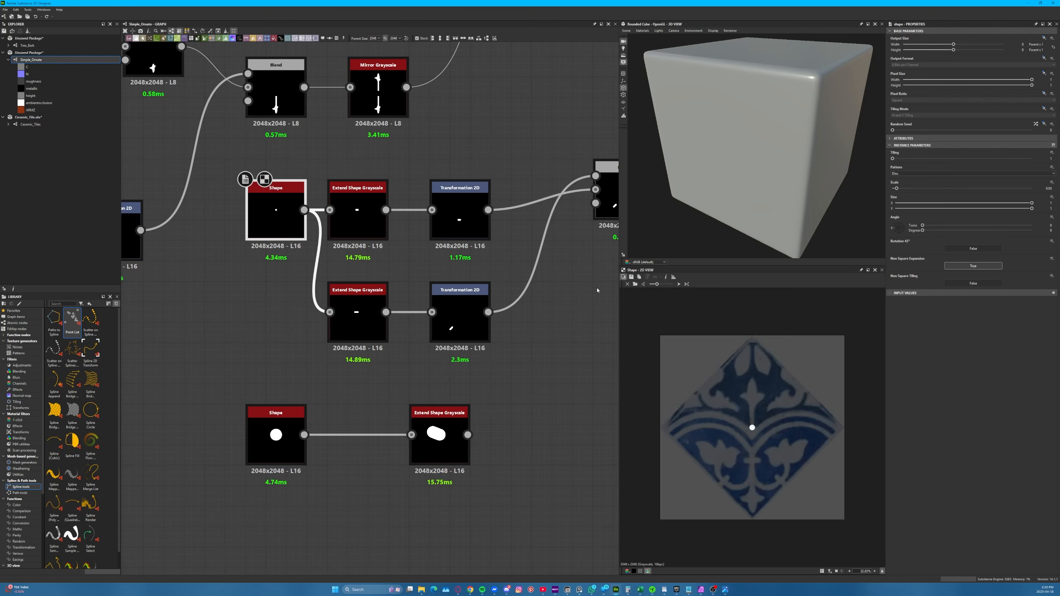
left_click(358, 221)
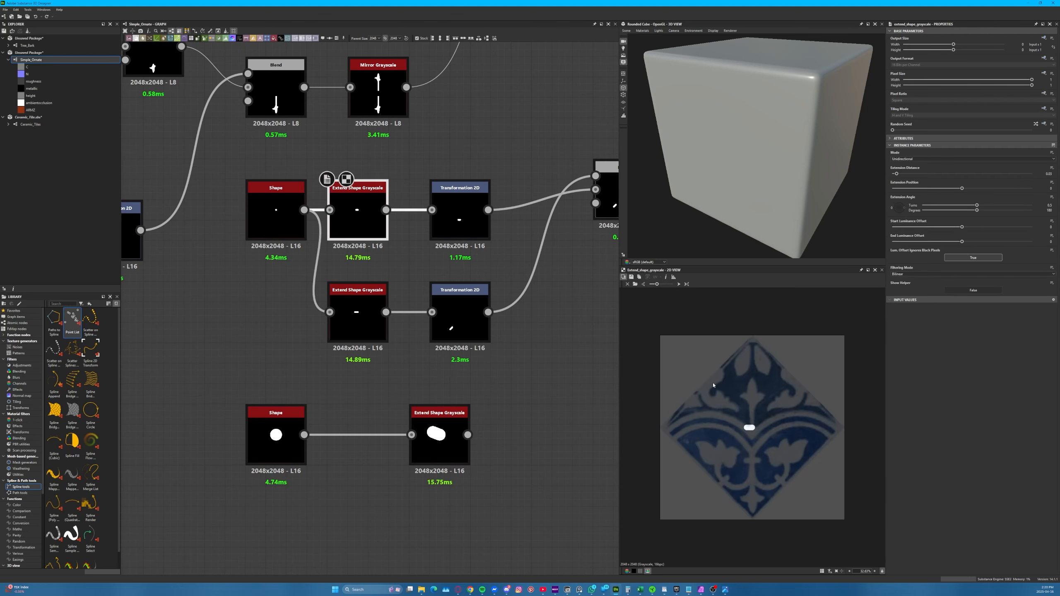
left_click(459, 221)
scroll(752, 463, "up", 1)
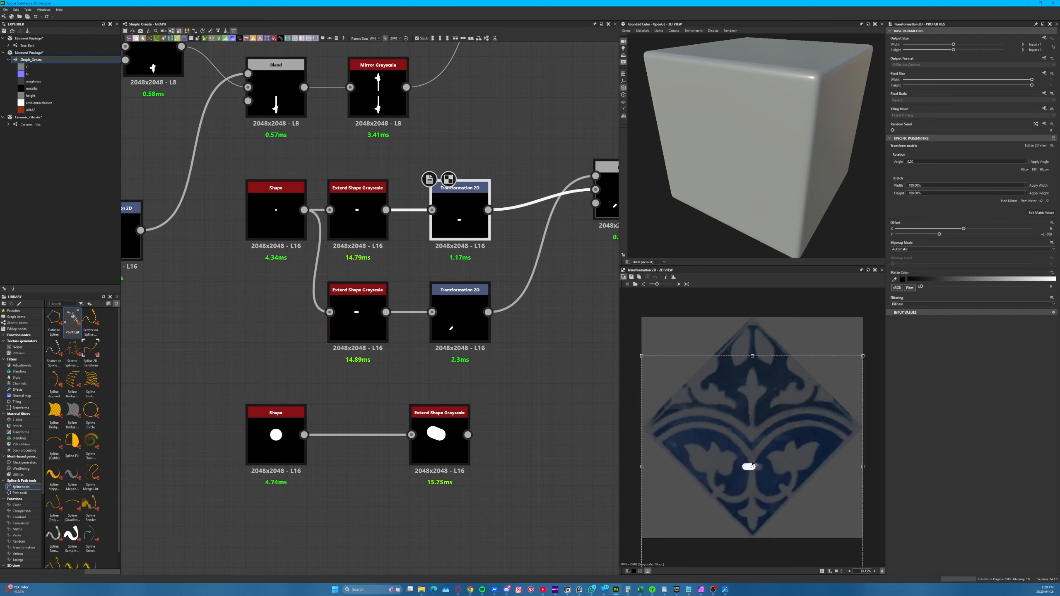
scroll(752, 463, "up", 7)
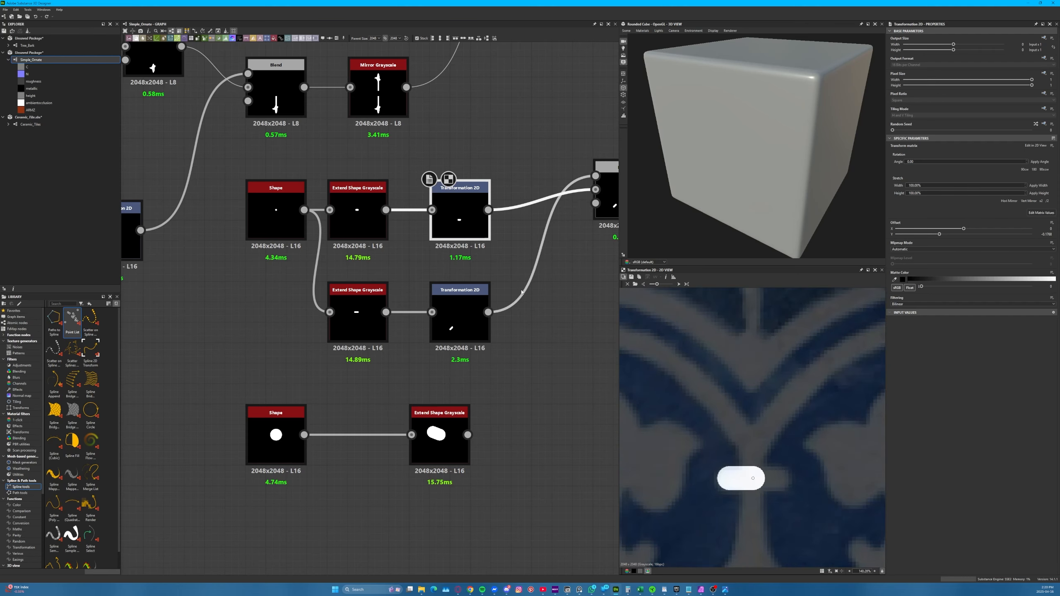
Preview the final Mirror Grayscale and examine the small horizontal bar joint against the tile reference
middle_click_drag(521, 293, 365, 430)
scroll(350, 425, "down", 4)
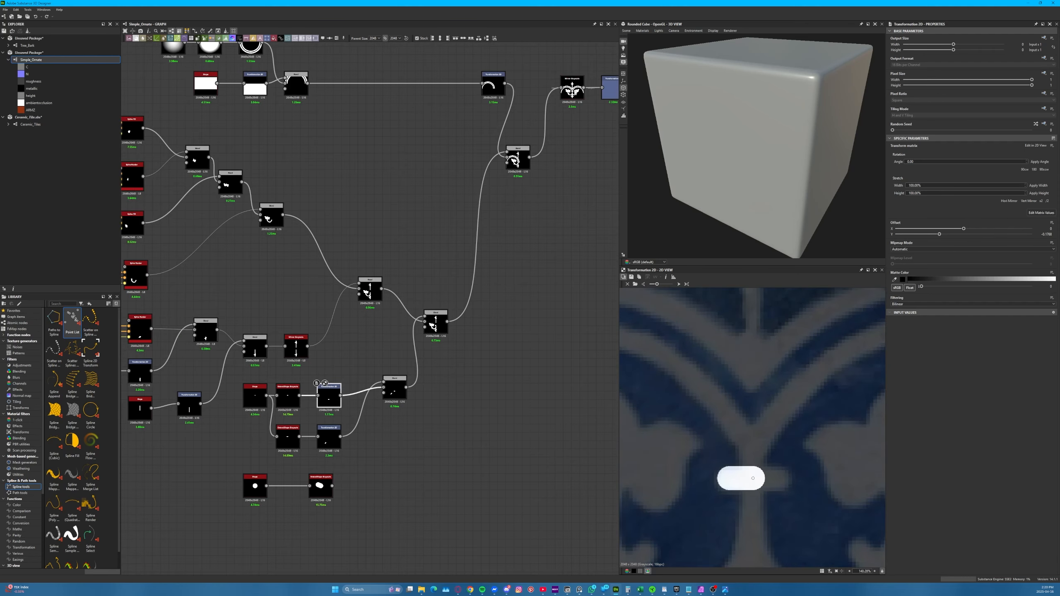
left_click(572, 90)
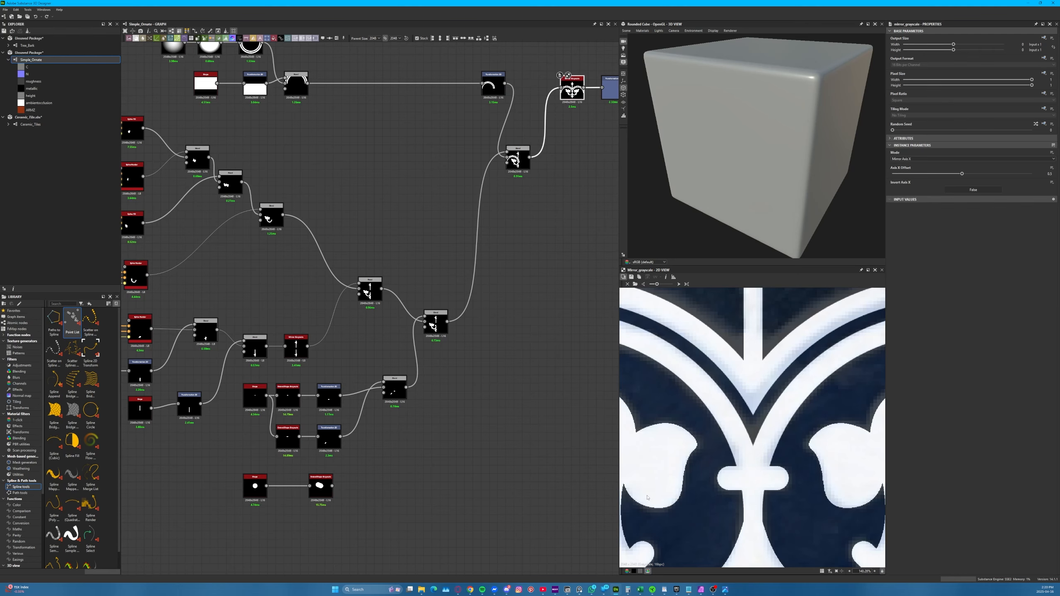
scroll(647, 497, "down", 3)
scroll(285, 415, "up", 6)
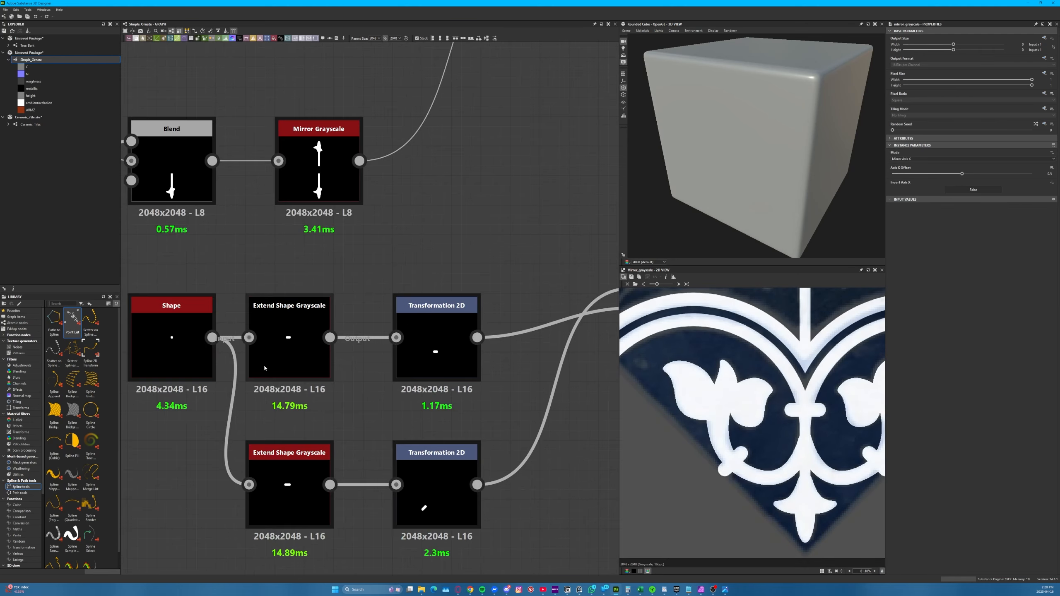
Inspect both Extend Shape Grayscale nodes and the lower Transformation 2D that rotates its shape into place
left_click(287, 474)
left_click(292, 359)
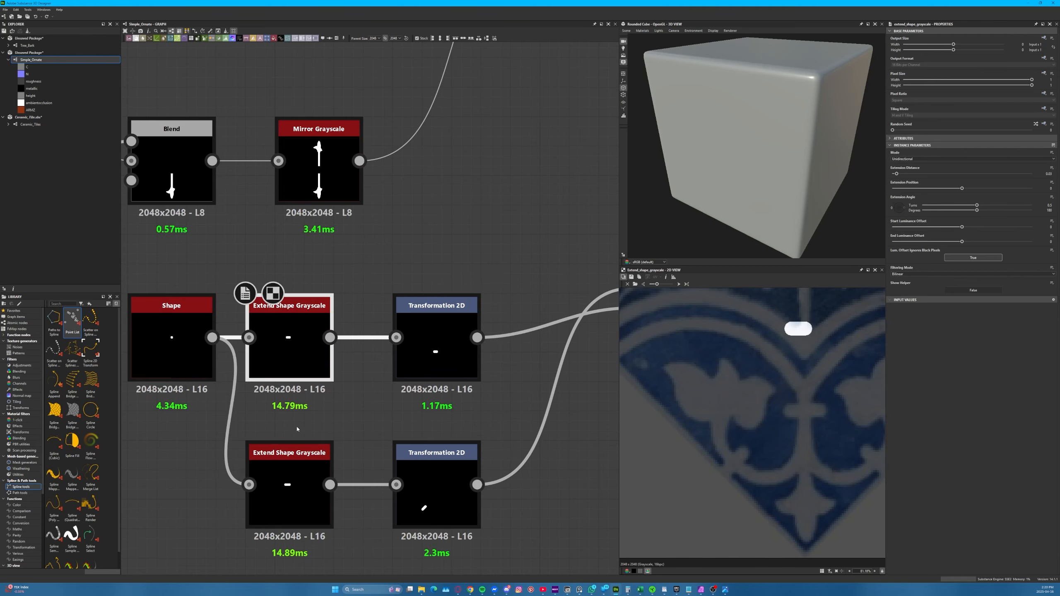
left_click(294, 467)
scroll(403, 496, "down", 1)
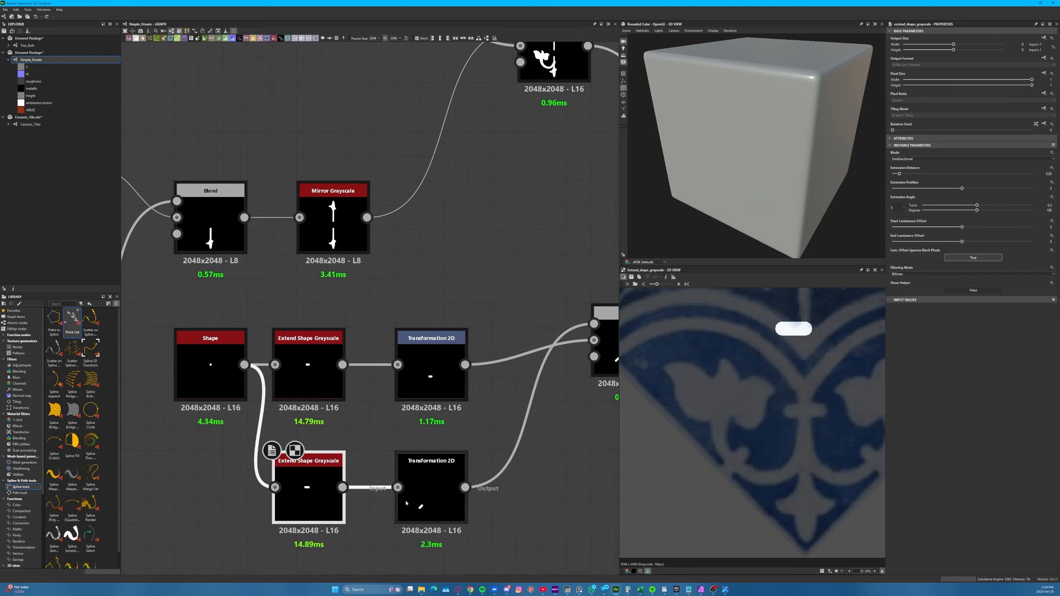
left_click(429, 504)
Delete the demonstration Shape and Extend Shape Grayscale nodes beneath the ornament chains
scroll(314, 497, "down", 5)
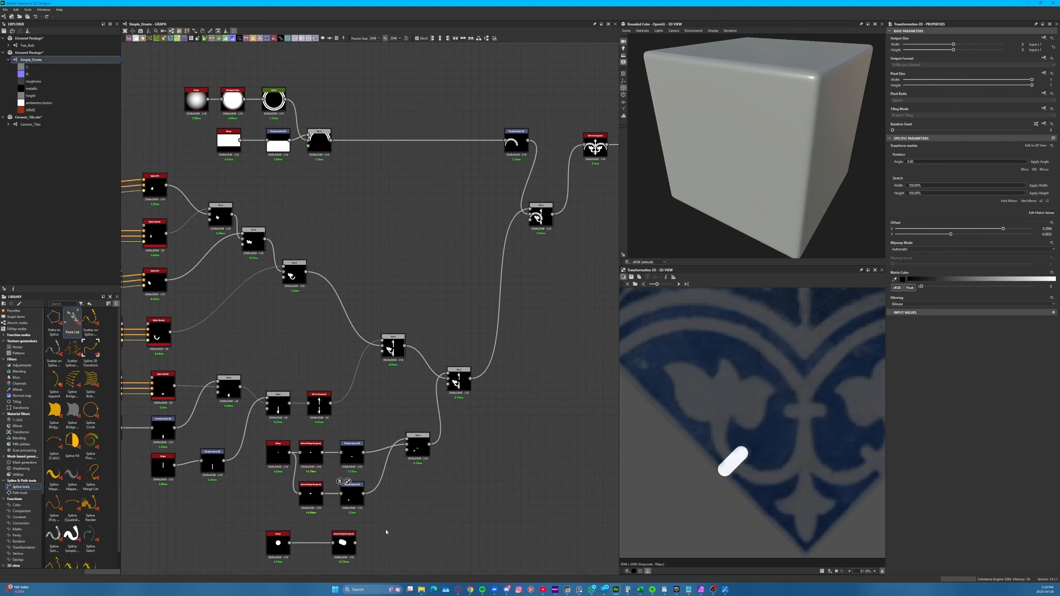
key("Delete")
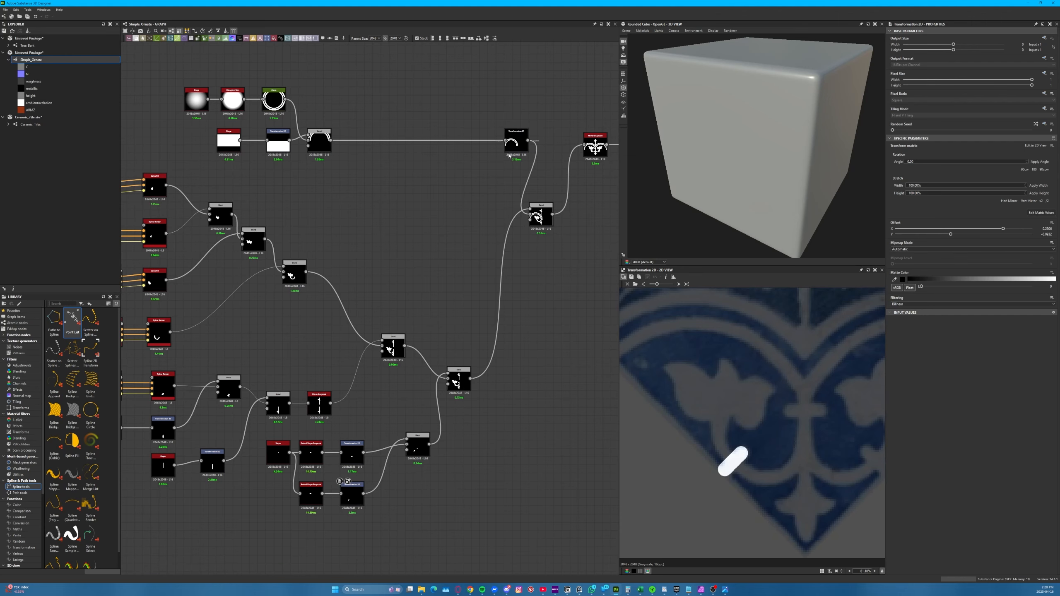
Review the combined half ornament in the last Blend and its full version in the Mirror Grayscale over the reference
left_click(541, 215)
middle_click_drag(591, 160, 521, 229)
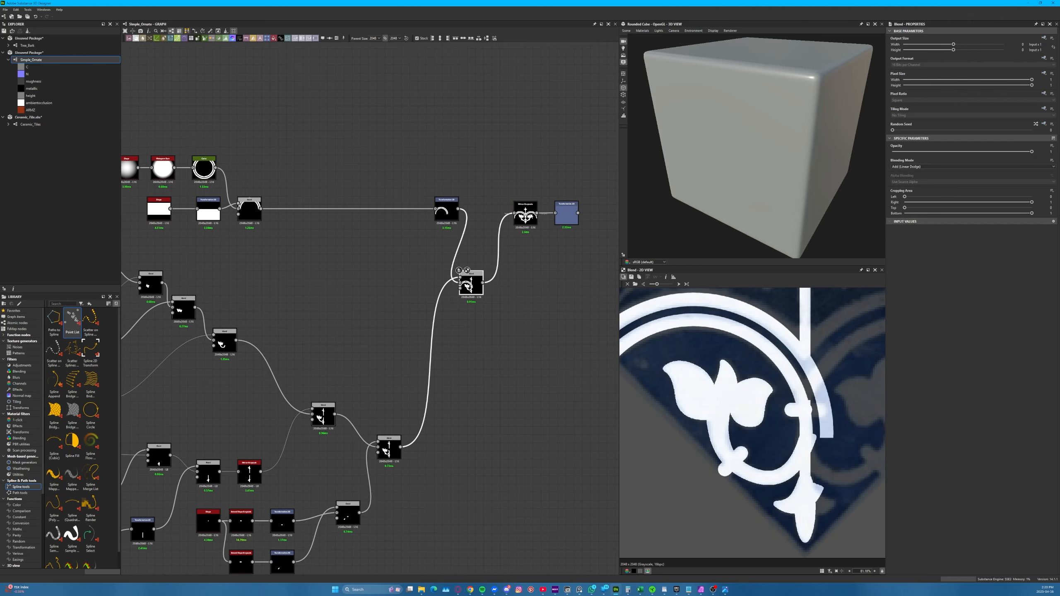
left_click(525, 215)
scroll(514, 359, "down", 2)
scroll(691, 437, "down", 3)
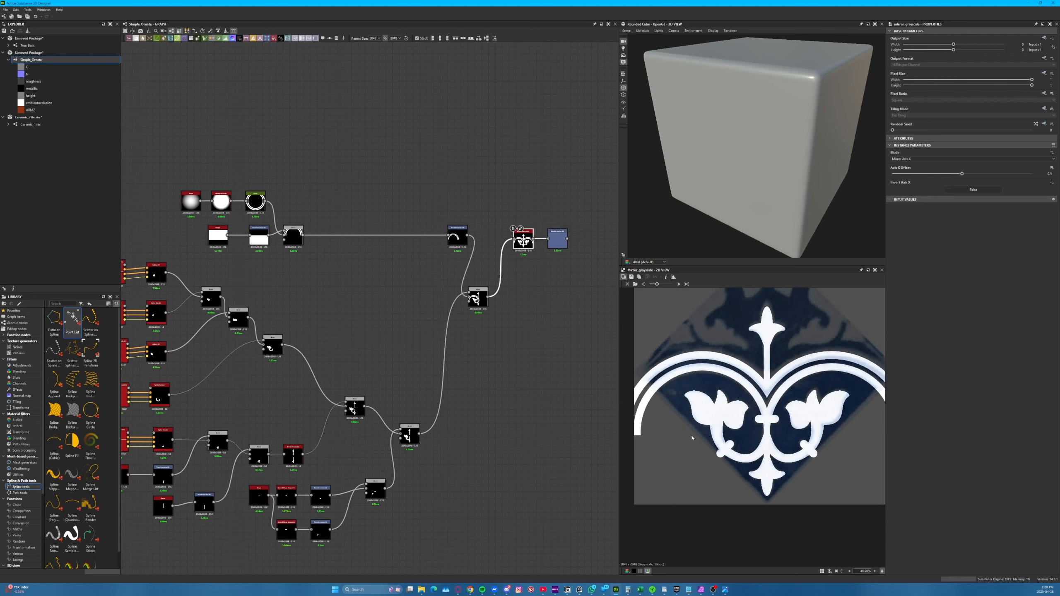
key("f")
scroll(749, 419, "up", 2)
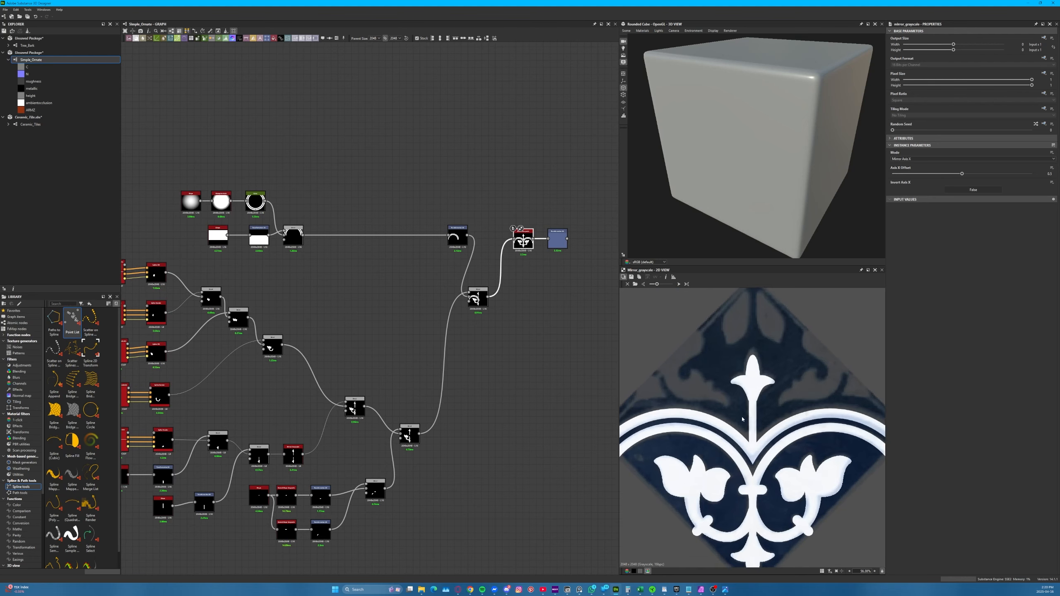
Preview the final Transformation 2D and load Ceramic Tile_sq as the 2D view's background image
left_click(555, 230)
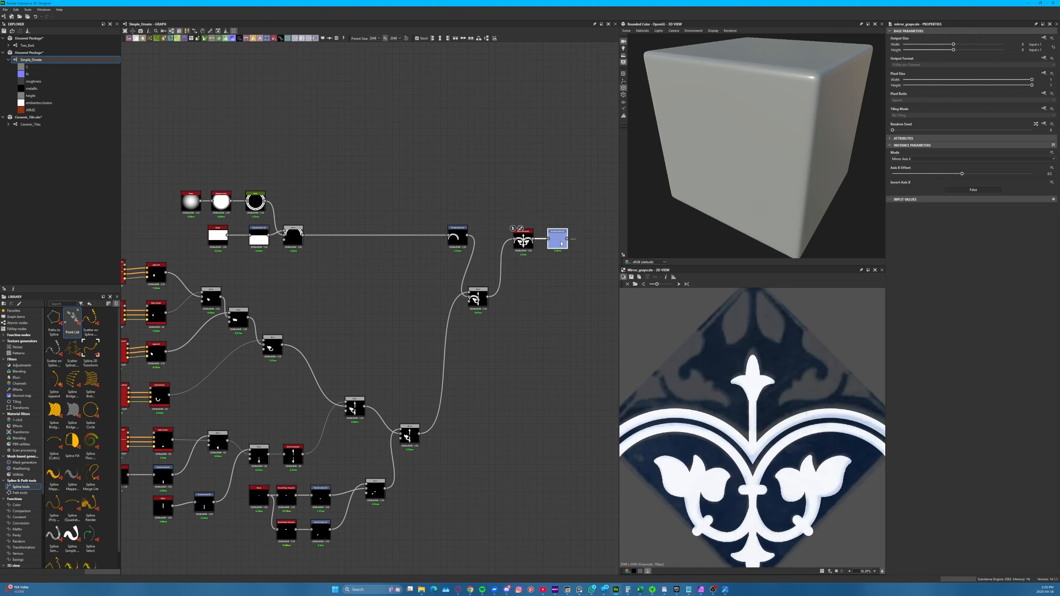
left_click(635, 285)
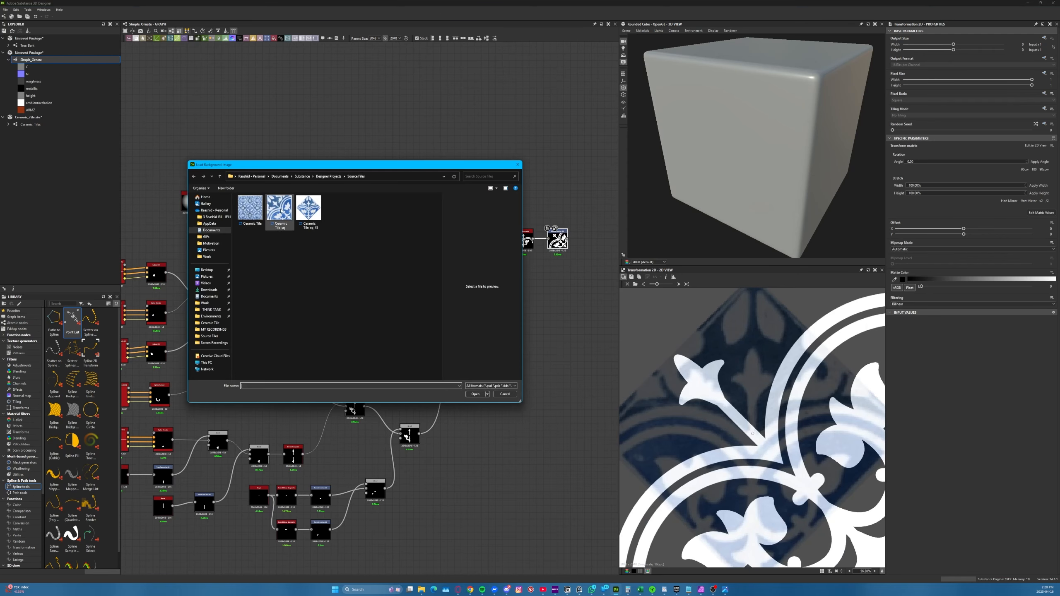
double_click(280, 212)
key("f")
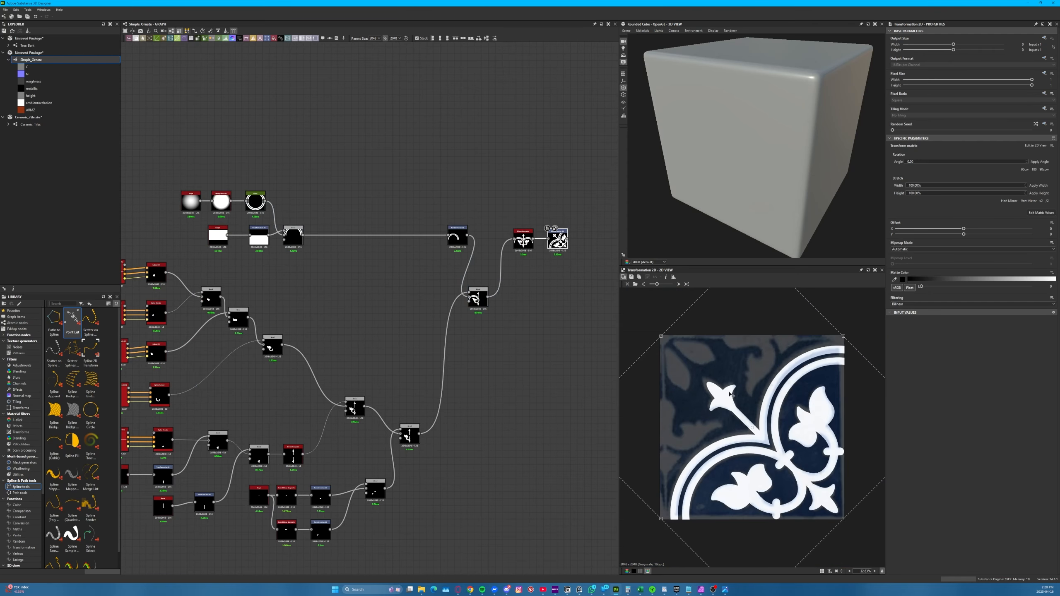
scroll(702, 369, "up", 1)
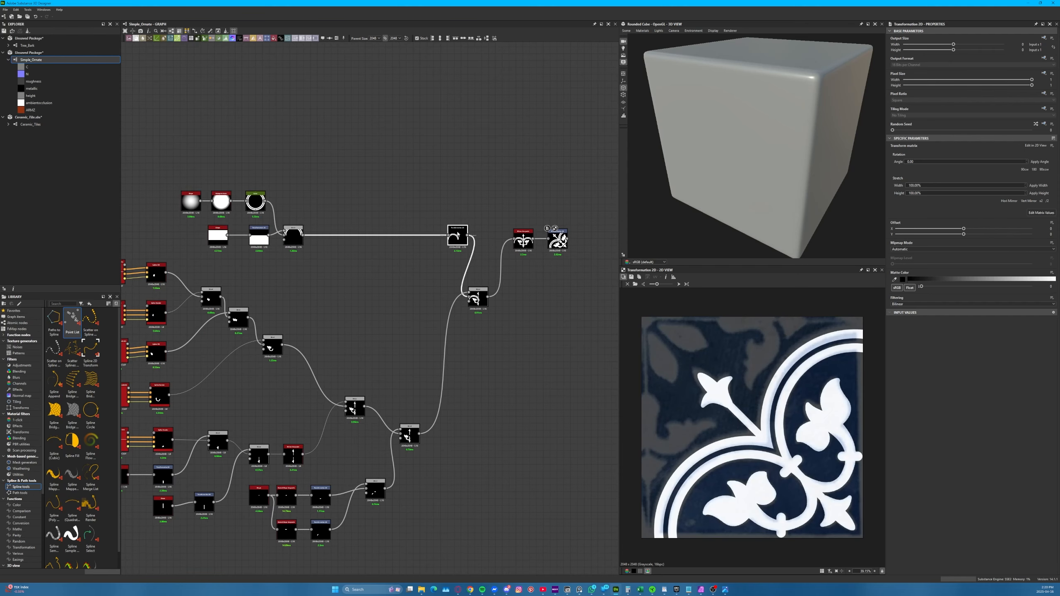
Move the arch's Transformation 2D node farther away from the final Mirror Grayscale in the graph
left_click_drag(459, 235, 422, 235)
scroll(381, 314, "down", 2)
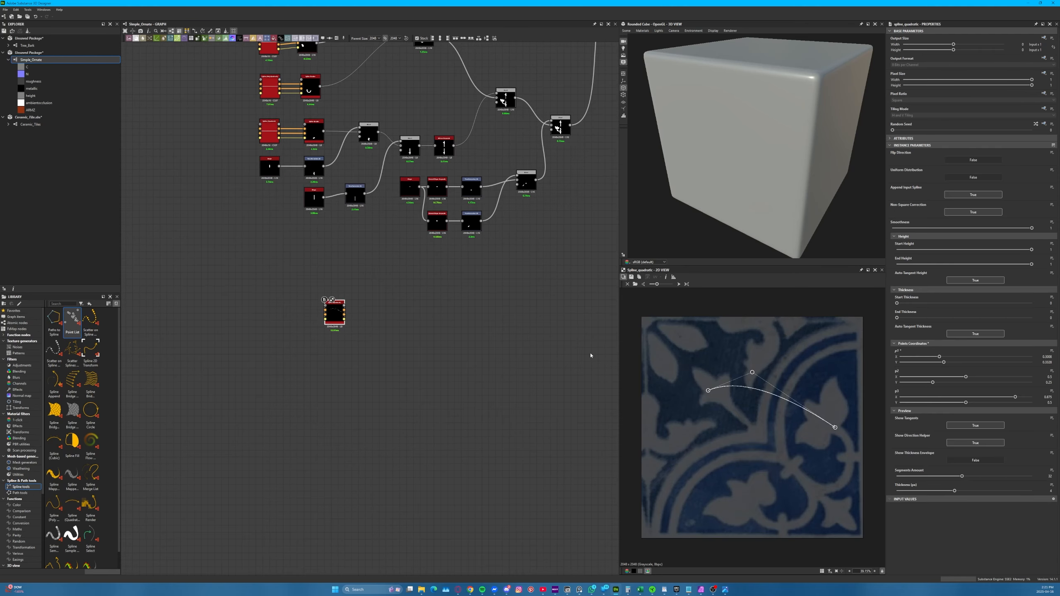
Compare the Mirror Grayscale and the rotated Transformation 2D result with the square tile reference and review the graph
middle_click_drag(514, 256, 461, 362)
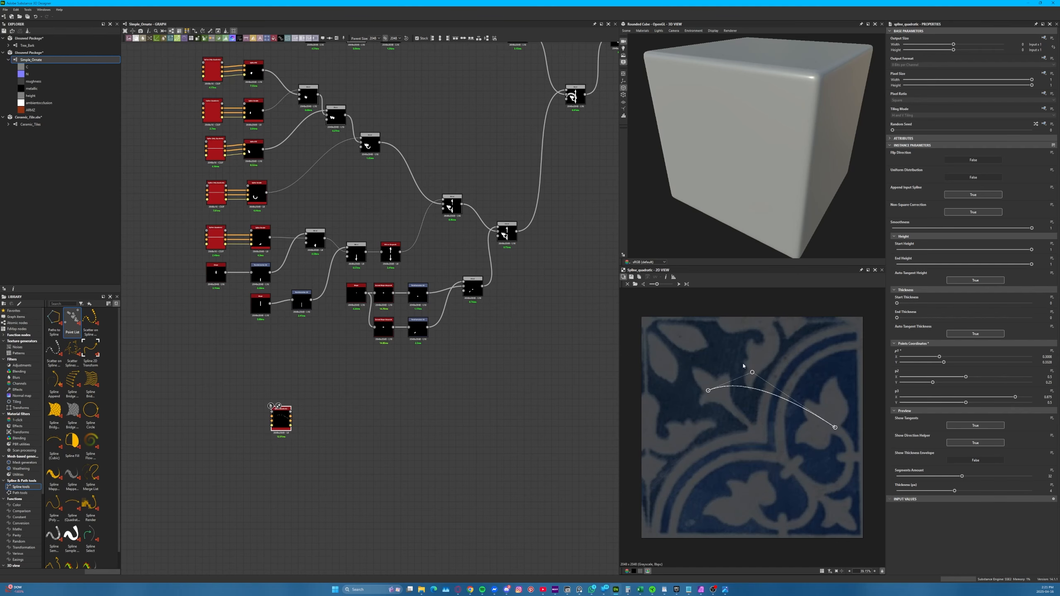
scroll(466, 385, "down", 3)
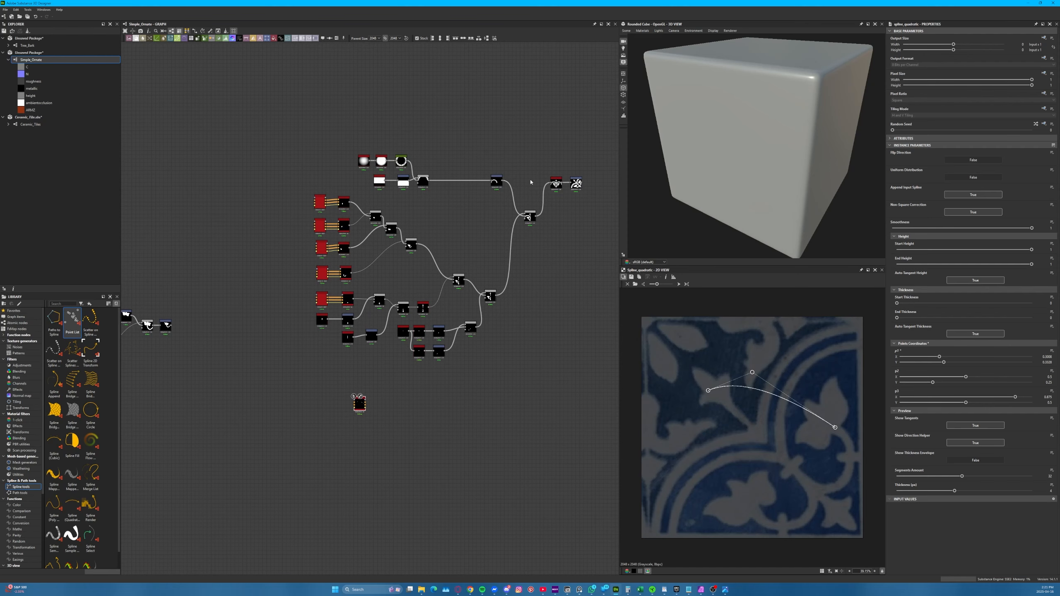
scroll(555, 182, "up", 3)
left_click(560, 184)
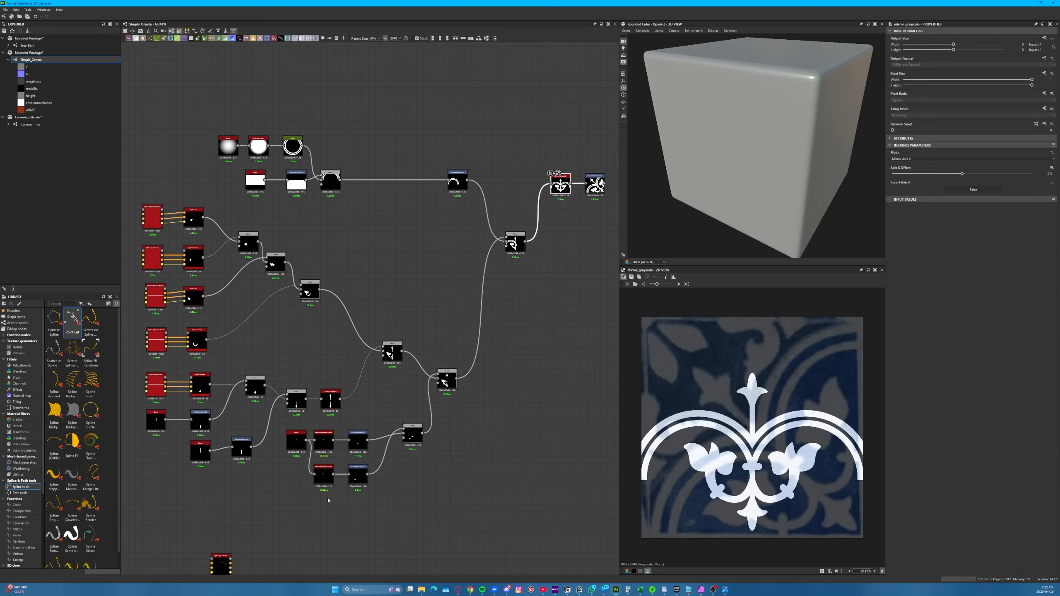
left_click(595, 183)
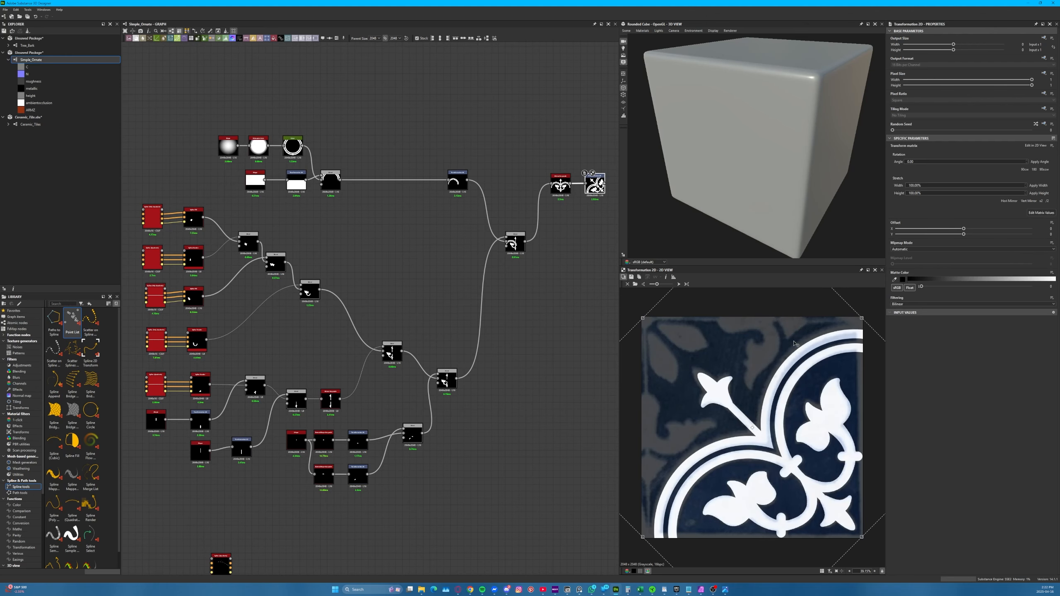
middle_click_drag(601, 189, 506, 206)
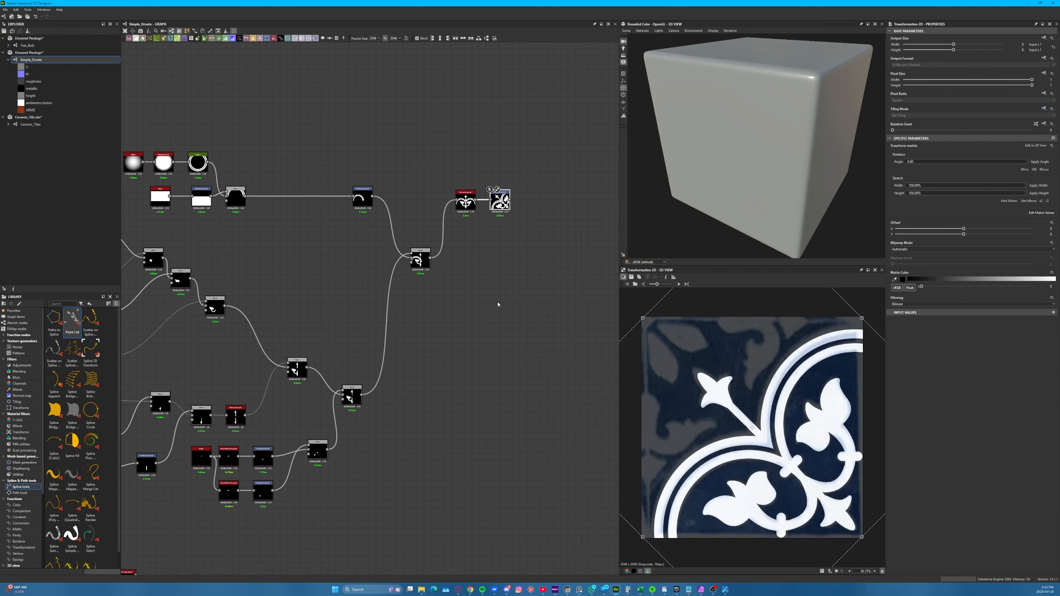
middle_click_drag(432, 372, 506, 254)
middle_click_drag(293, 404, 370, 317)
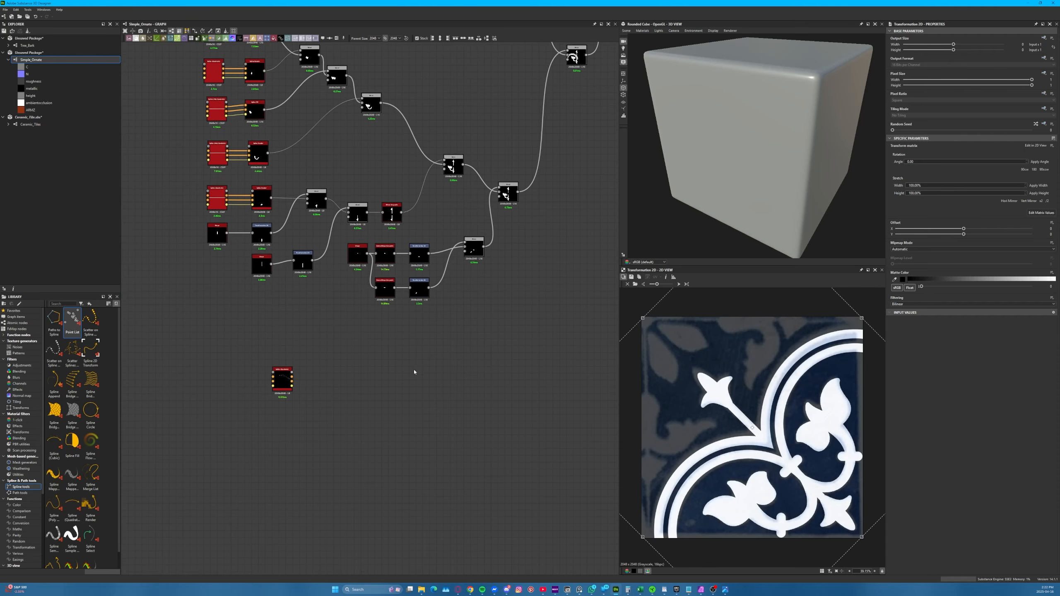
Open the new Spline (Quadratic) node and widen the stem's far end by raising its End Thickness
double_click(283, 384)
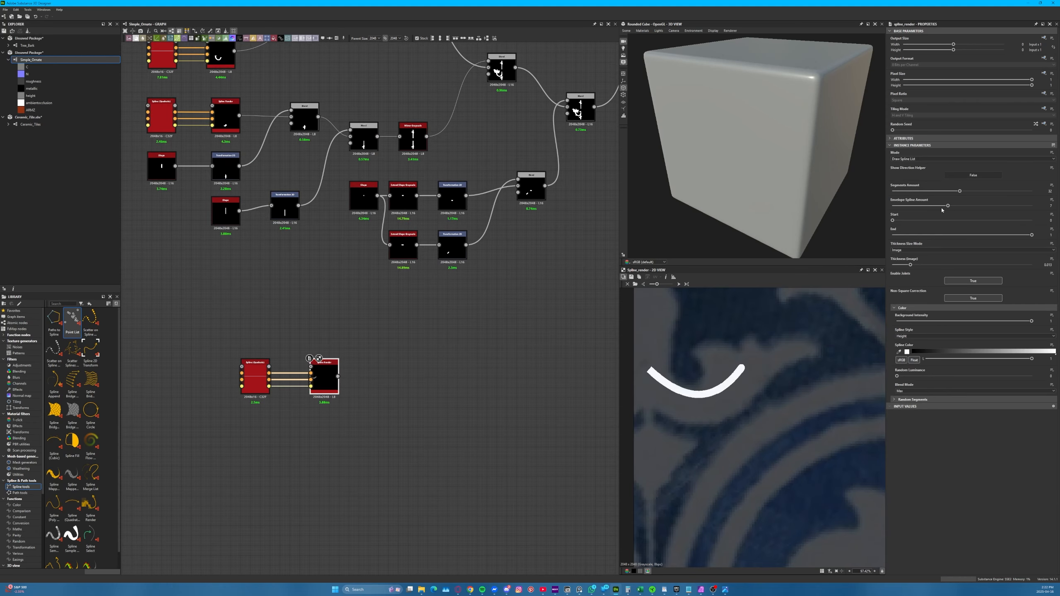
left_click_drag(896, 318, 918, 313)
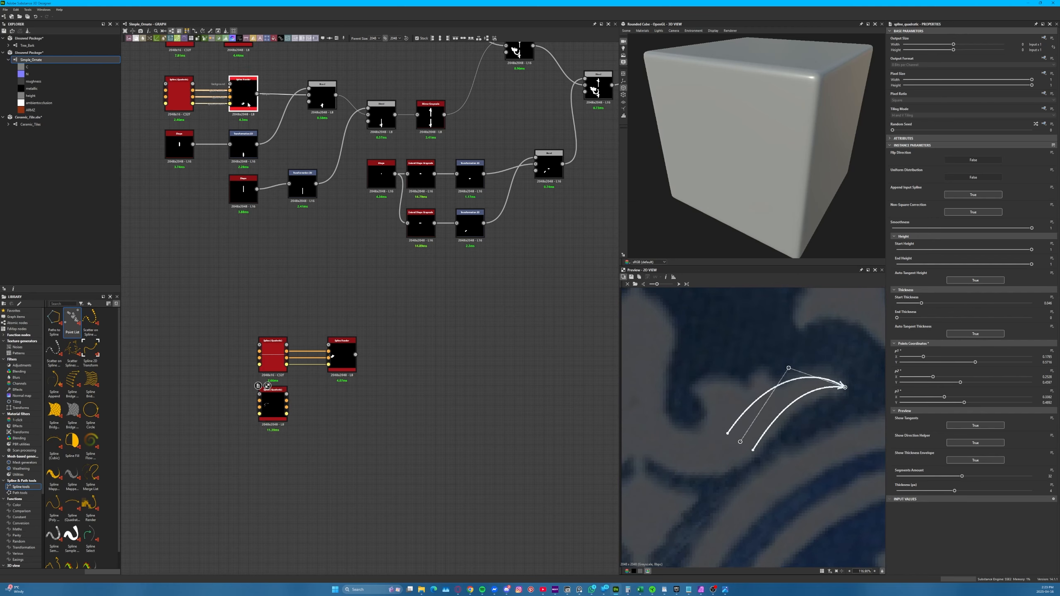
Duplicate the leaf's Spline (Quadratic) and Spline Render pair and reshape the copy to match the curled inner leaf lobe
scroll(344, 393, "up", 3)
left_click(226, 403)
left_click_drag(788, 368, 695, 388)
key("ctrl+v")
double_click(346, 488)
left_click(226, 488)
left_click_drag(740, 441, 713, 440)
left_click_drag(799, 370, 741, 385)
left_click_drag(713, 440, 726, 445)
middle_click_drag(411, 405, 439, 259)
Paste another Spline (Quadratic) and Spline Render pair and reshape its curve into the short pointed middle lobe
key("ctrl+v")
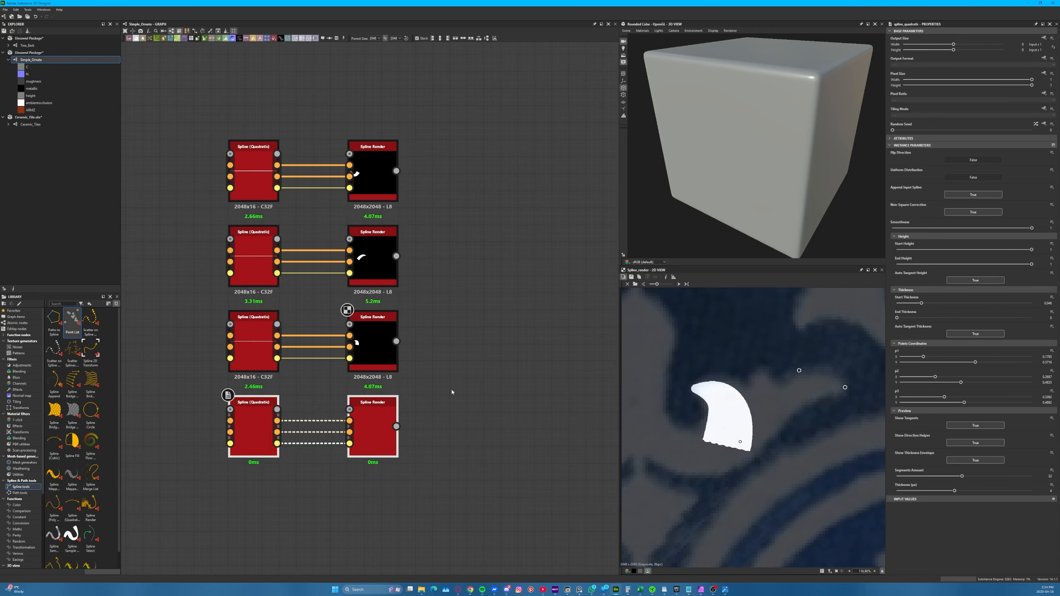
left_click_drag(264, 419, 264, 358)
double_click(373, 358)
left_click(253, 358)
left_click_drag(845, 387, 758, 380)
left_click_drag(799, 370, 771, 403)
scroll(240, 354, "down", 5)
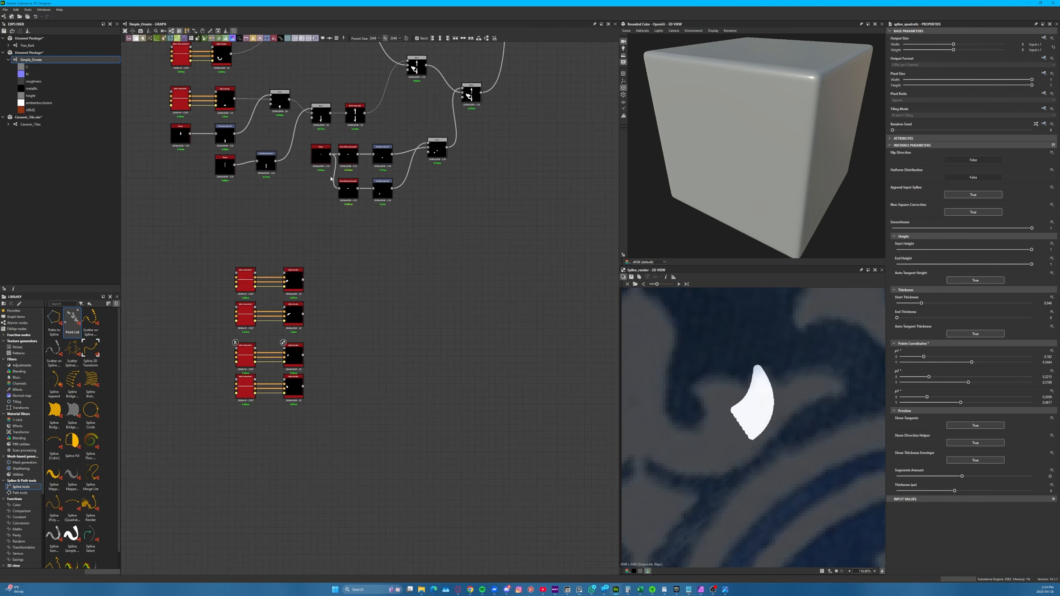
Copy the existing Add (Linear Dodge) Blend and paste three copies beside the leaf's Spline Render nodes
left_click(435, 147)
key("ctrl+v")
scroll(327, 307, "up", 6)
left_click_drag(257, 226, 384, 332)
key("ctrl+v")
key("ctrl+v")
Chain the four Spline Render outputs through the three Blend nodes and preview the last Blend
left_click_drag(418, 184, 403, 276)
left_click_drag(234, 195, 341, 187)
left_click_drag(234, 298, 376, 263)
left_click_drag(235, 377, 444, 333)
double_click(467, 343)
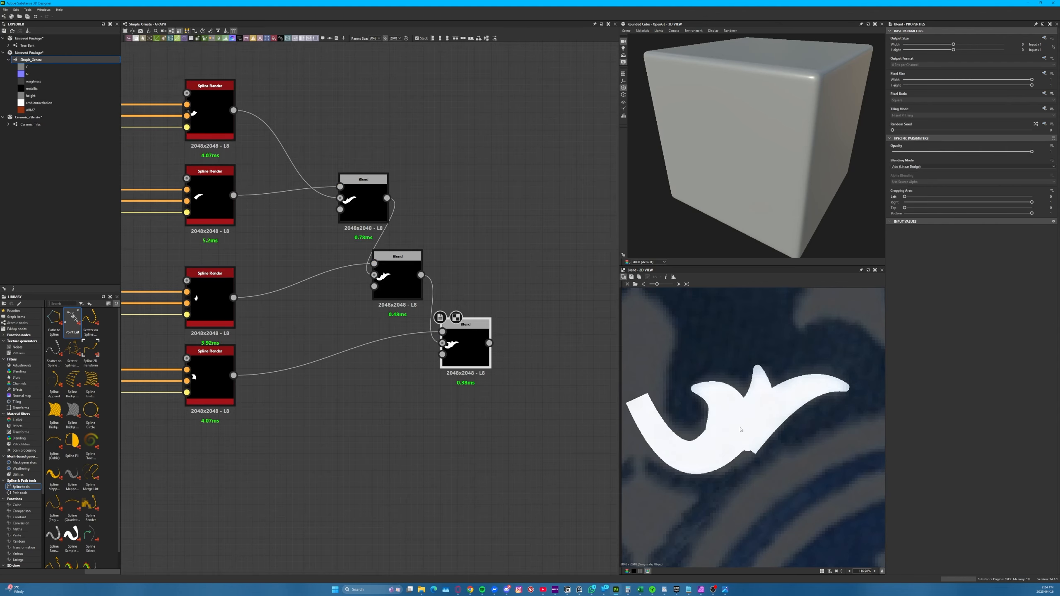
Move the leaf-side end point of the stem's Spline (Quadratic) slightly downward, then select the long leaf's spline
left_click(234, 241)
mouse_move(747, 431)
left_mouse_down()
mouse_move(742, 421)
mouse_move(736, 445)
left_mouse_up()
left_click(234, 300)
Add a Spline (Poly Quadratic) node above the leaf splines and open it for editing
key("space")
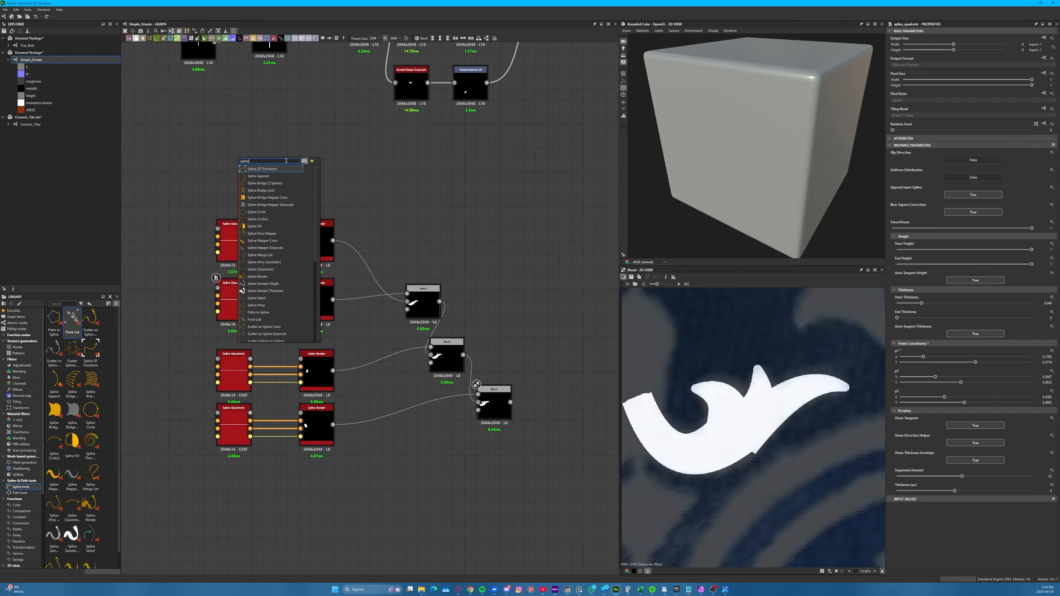
key("Return")
double_click(234, 158)
scroll(730, 486, "down", 5)
Set the poly spline's Points Amount to 4 and position its points along the curved stem on the reference
left_click_drag(687, 342, 702, 466)
left_click_drag(912, 158, 892, 159)
scroll(711, 475, "up", 6)
left_click_drag(740, 342, 688, 483)
scroll(709, 479, "down", 4)
left_click_drag(892, 158, 912, 159)
left_click_drag(789, 288, 745, 454)
left_click_drag(746, 451, 738, 478)
left_click_drag(687, 483, 726, 465)
scroll(743, 495, "up", 3)
scroll(973, 539, "down", 2)
Toggle a preview option of the poly spline and adjust the Thickness of its individual points to fit the stem
left_click(974, 549)
left_click_drag(916, 404, 925, 379)
left_click_drag(916, 353, 919, 353)
left_click_drag(915, 327, 922, 327)
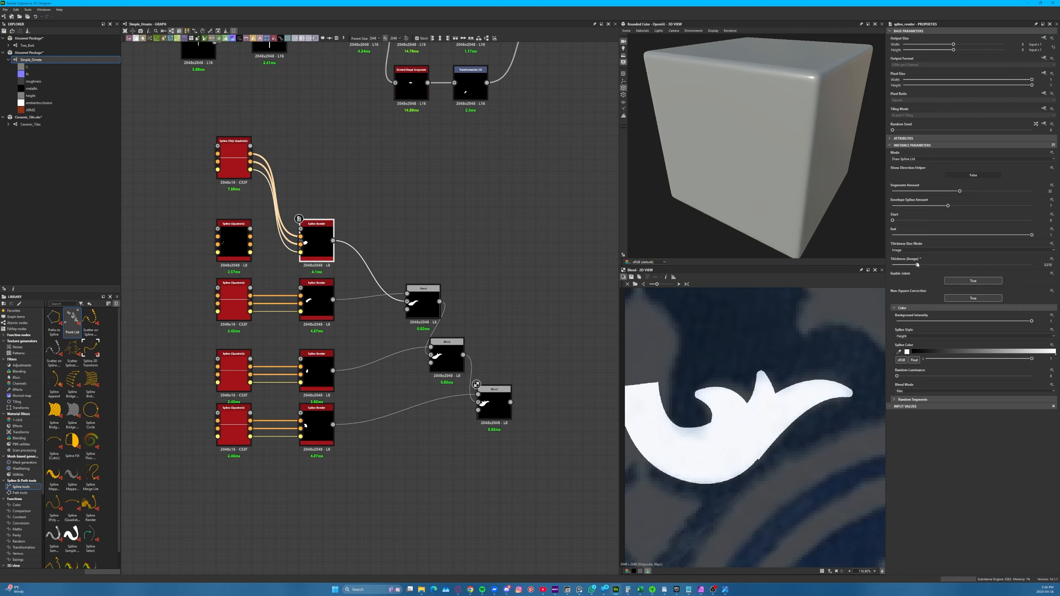
Fine-tune the stem by raising the Spline Render's Thickness, repositioning the p3 point, and increasing the Thickness of p3 and p4
left_click_drag(917, 264, 919, 264)
left_click(233, 162)
left_click_drag(737, 438, 721, 467)
left_click(317, 242)
left_click(233, 163)
left_click_drag(921, 411, 923, 411)
left_click_drag(921, 437, 923, 438)
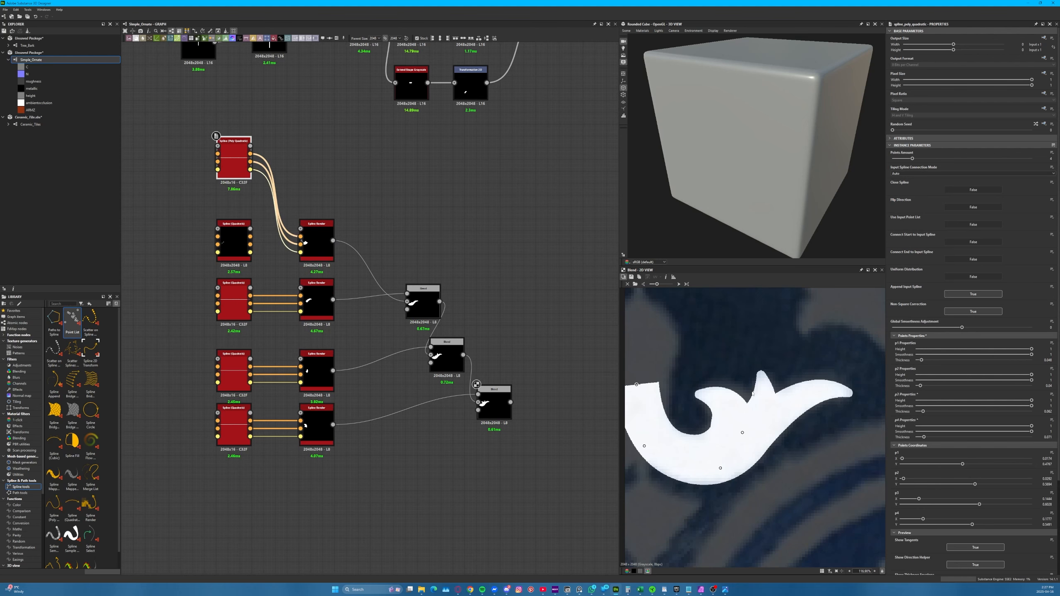
Set the Tiling Mode inheritance of the stem's Spline Render to Relative to Input
scroll(728, 455, "down", 5)
left_click(316, 241)
left_click(1043, 108)
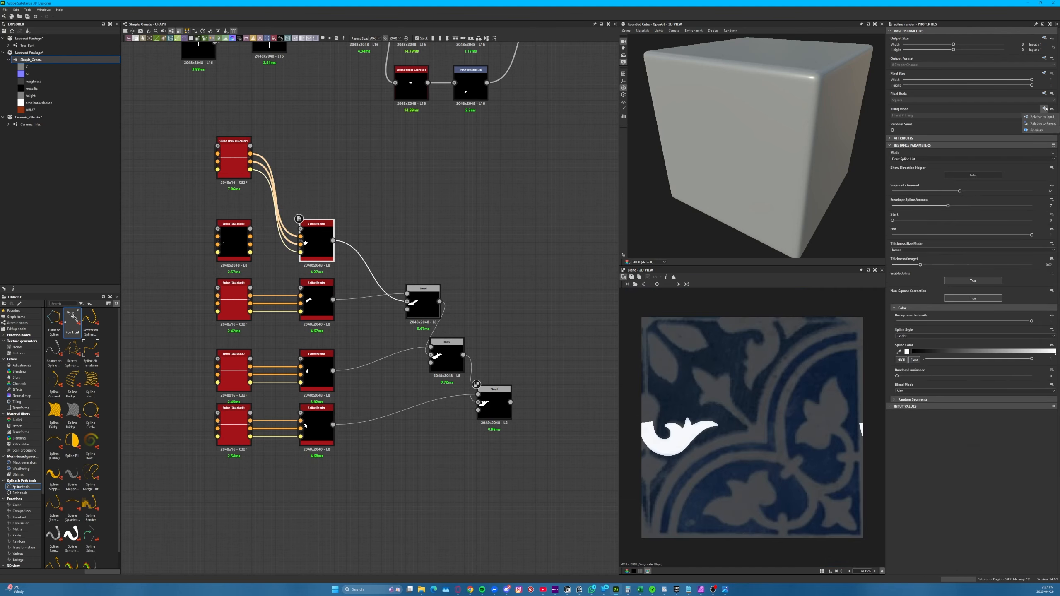
left_click(1041, 116)
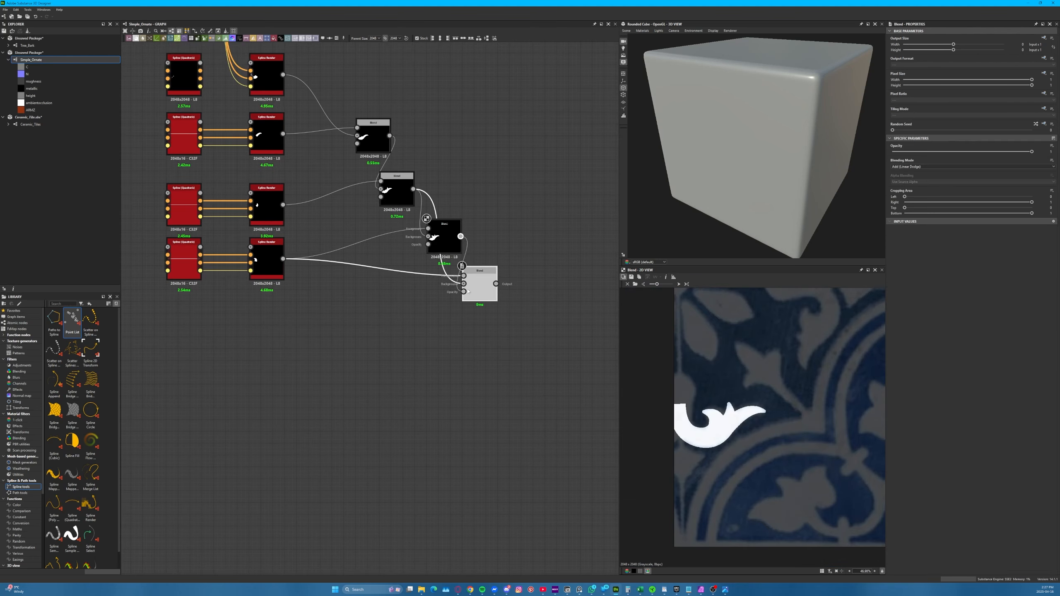
Extend the Blend chain with a duplicated Blend node and spread the chain out so the nodes no longer crowd
left_click_drag(468, 292, 464, 284)
key("ctrl+d")
left_click_drag(444, 236, 444, 194)
Add a Shape node, set its Pattern to Disc, and reduce its Scale to about 0.16
key("space")
type("shape")
key("Return")
double_click(259, 347)
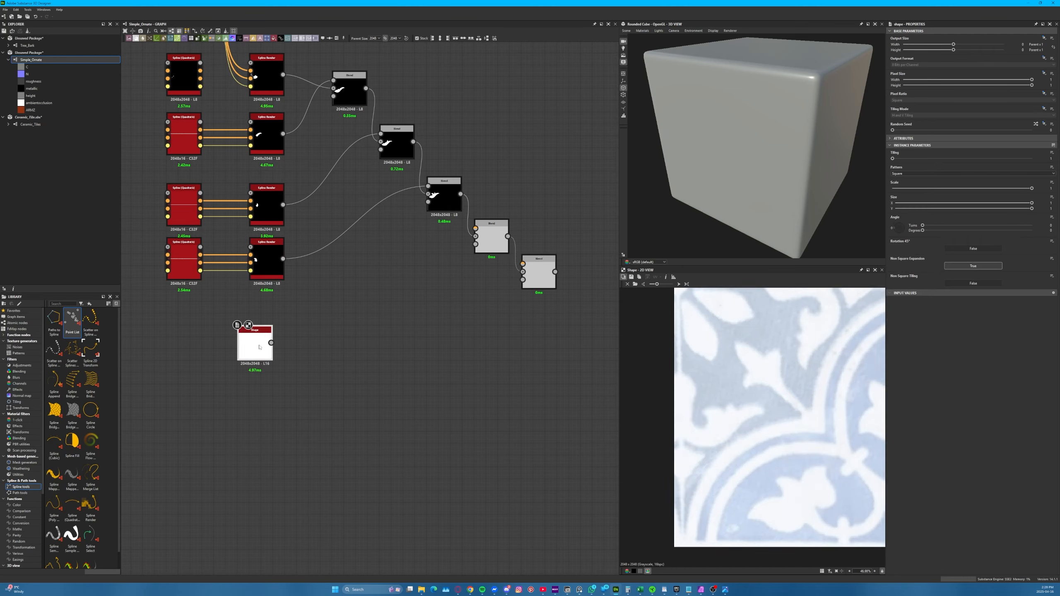
scroll(751, 421, "down", 2)
left_click(918, 173)
left_click(913, 179)
left_click_drag(1031, 188, 914, 189)
Offset the disc with a Transformation 2D onto the reference's left-edge bulge and feed it into the Blend chain
left_click_drag(255, 343, 183, 343)
left_click_drag(752, 428, 663, 413)
double_click(538, 274)
left_click_drag(283, 343, 475, 228)
scroll(673, 406, "up", 5)
Fine-tune the disc's offset on the left-edge bulge and set its Transformation 2D's Tiling Mode to No Tiling
left_click(267, 344)
left_click_drag(667, 430, 666, 432)
scroll(667, 432, "down", 5)
middle_click_drag(375, 376, 398, 371)
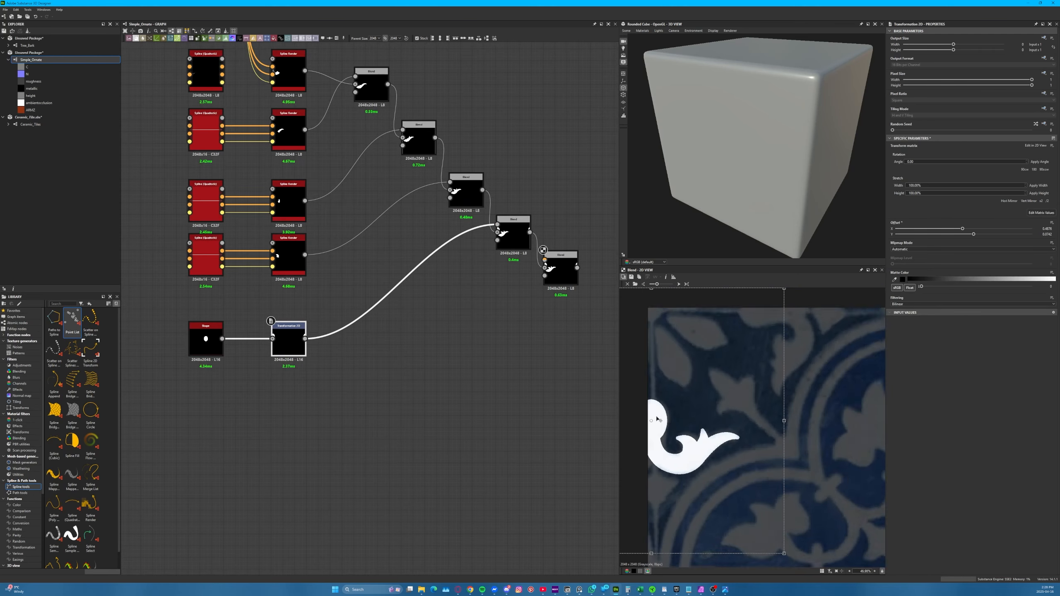
left_click(1043, 109)
left_click(1039, 128)
Duplicate the disc's Shape and Transformation 2D nodes and combine both branches in a new Blend feeding the chain
key("ctrl+d")
key("Delete")
key("ctrl+d")
left_click_drag(276, 412, 497, 225)
key("space")
type("blend")
key("Return")
double_click(371, 339)
Turn the duplicated Shape into a thin full-height vertical strip with Scale 1 and a very small X Size, resetting its Transformation 2D
left_click(205, 398)
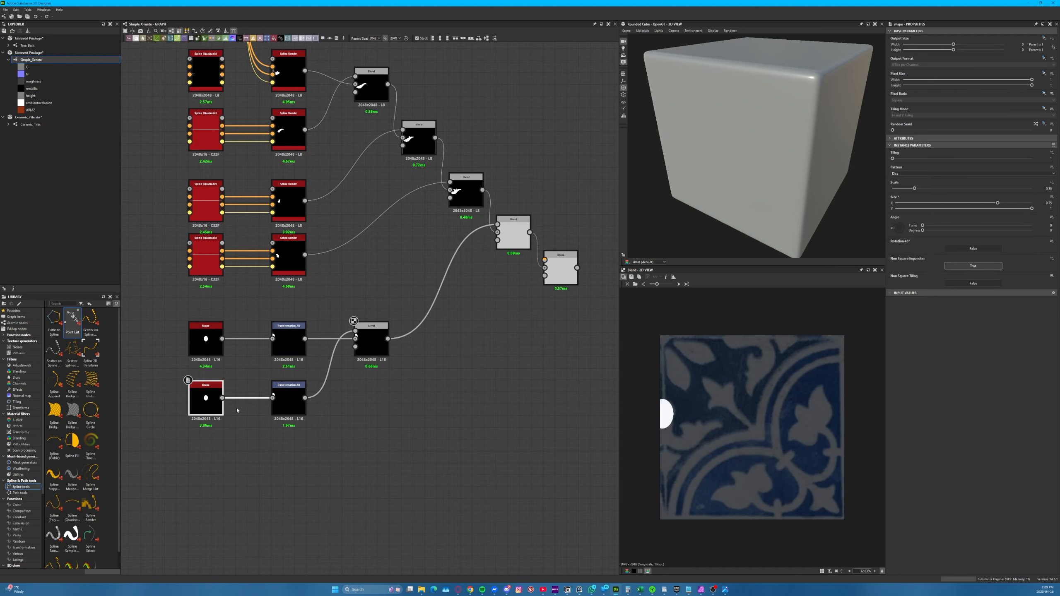
left_click_drag(985, 190, 1007, 188)
left_click(288, 397)
left_click(1052, 219)
left_click(1030, 246)
left_click(206, 398)
left_click_drag(915, 203, 899, 203)
left_click_drag(1006, 188, 1032, 189)
Move the vertical strip onto the tile's left edge and preview the last Blend over the reference
left_click(288, 397)
left_click_drag(736, 352, 645, 352)
double_click(560, 268)
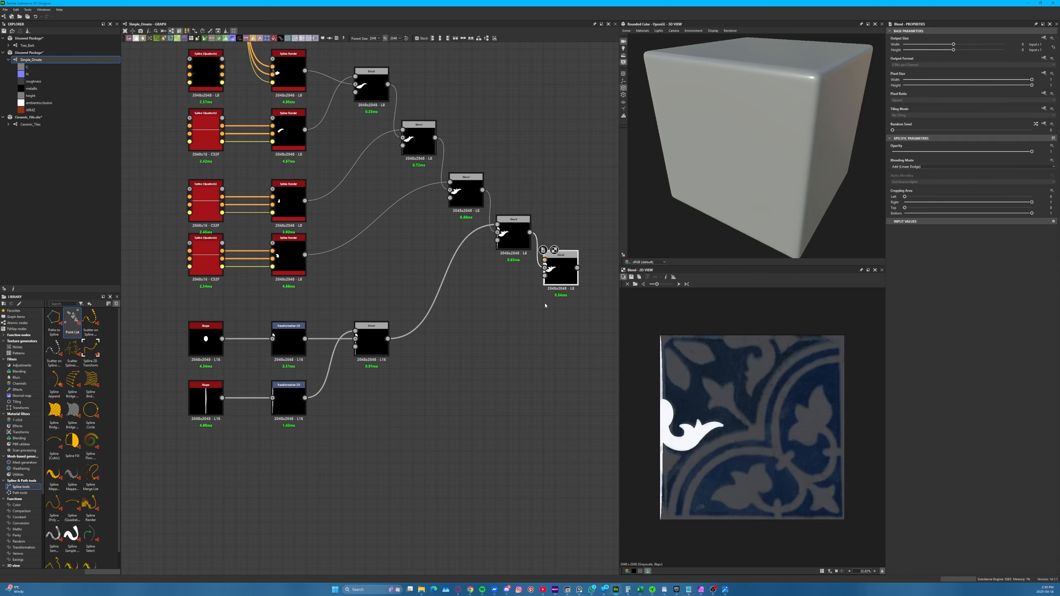
Move the shape nodes up beneath the splines and duplicate their Blend, feeding the copy into the chain's last Blend
left_click_drag(422, 447, 167, 308)
left_click_drag(208, 329, 207, 306)
left_click_drag(371, 302, 355, 326)
key("ctrl+d")
left_click_drag(425, 362, 497, 225)
left_click_drag(370, 339, 396, 374)
left_click_drag(428, 374, 544, 260)
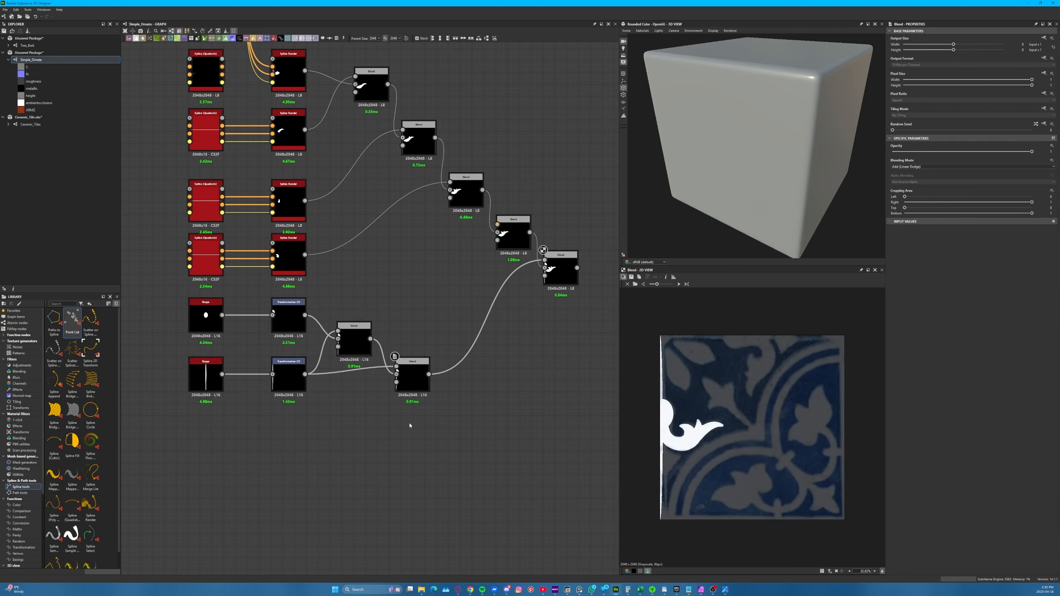
Move the shape group down and merge a small square Shape into it through another duplicated Blend connected to the chain
left_click_drag(442, 430, 175, 306)
left_click_drag(206, 303, 207, 373)
middle_click_drag(302, 538, 353, 444)
left_click(463, 355)
key("ctrl+d")
left_click_drag(480, 351, 489, 410)
left_click_drag(521, 410, 595, 165)
left_click_drag(280, 434, 488, 402)
scroll(721, 437, "up", 2)
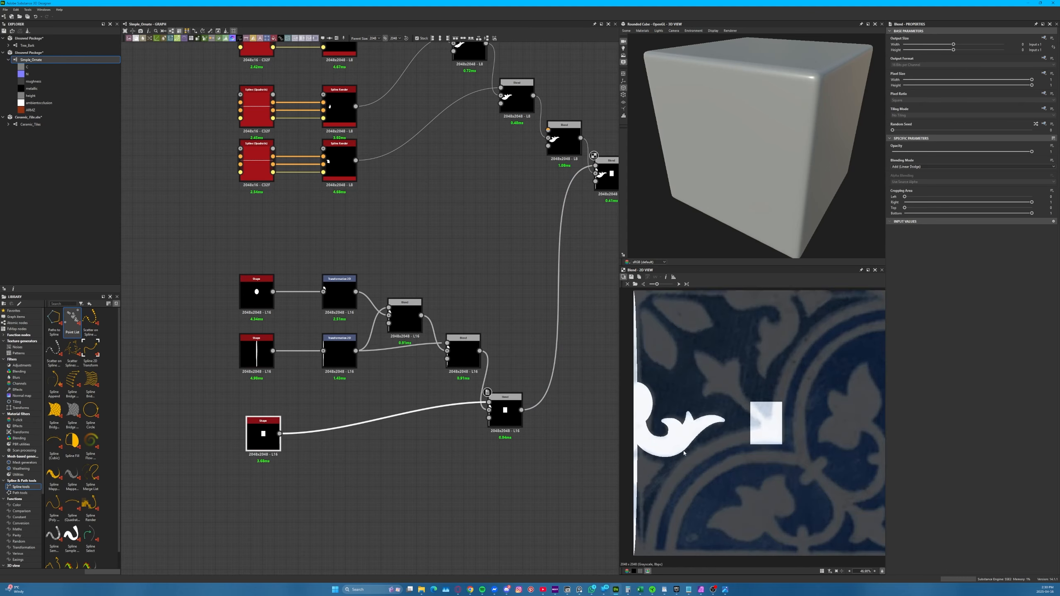
Try to offset and rotate the square with a duplicated Transformation 2D before it enters the Blend
left_click(339, 295)
key("ctrl+d")
left_click_drag(356, 457, 489, 402)
left_click_drag(680, 455, 682, 538)
left_click_drag(772, 352, 860, 477)
key("Delete")
left_click_drag(280, 433, 489, 402)
double_click(505, 410)
Try to fit the square to the left-edge point by setting its X Size to 1, moving it and rotating it into a diamond
left_click(262, 434)
left_click_drag(997, 203, 1032, 203)
left_click(339, 434)
left_click_drag(765, 423, 673, 461)
left_click_drag(808, 326, 860, 460)
scroll(680, 446, "down", 1)
left_click_drag(674, 302, 686, 384)
key("ctrl+z")
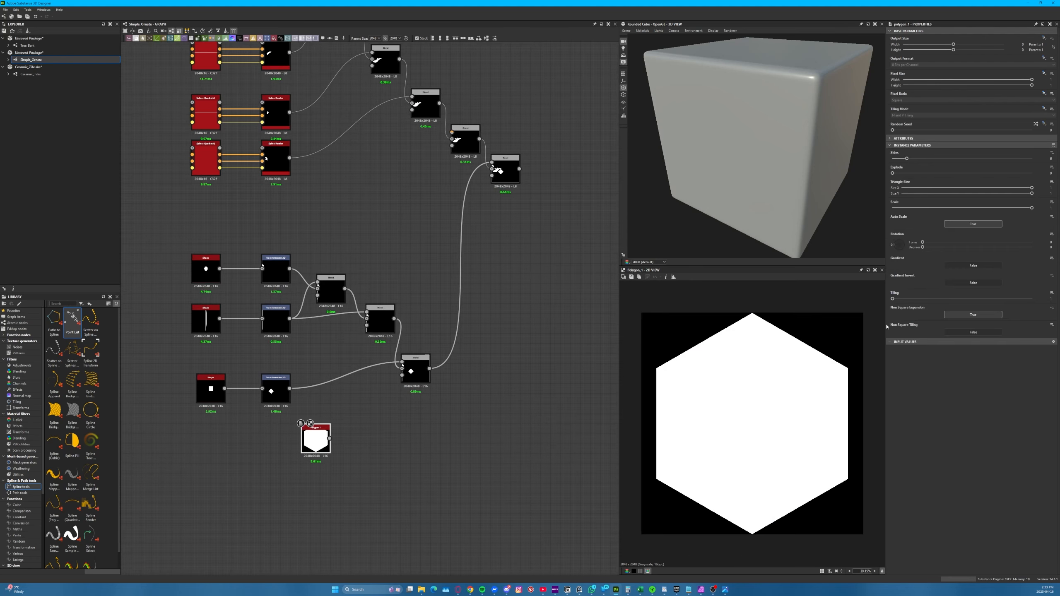
Set the Polygon 1 node's Sides to 4 and its Rotation to 45 degrees to form a diamond
left_click_drag(903, 158, 896, 159)
type("45")
key("Return")
Route the diamond through a Transformation 2D into the group's Blend and place it on the left-edge point with X Offset 0.5
right_click(272, 415)
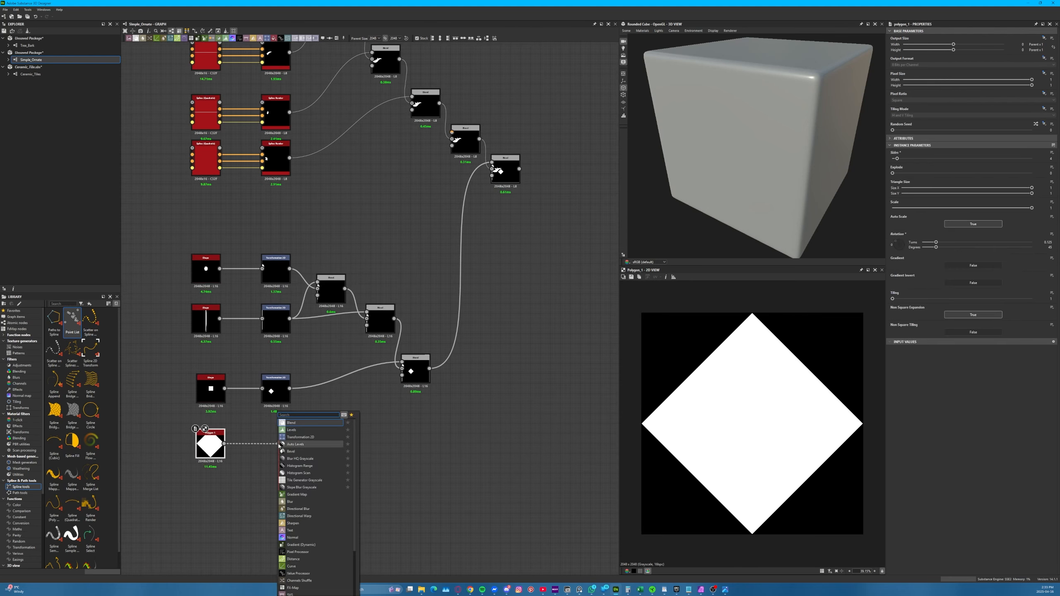
mouse_move(678, 459)
left_mouse_down()
mouse_move(678, 478)
mouse_move(678, 460)
left_mouse_up()
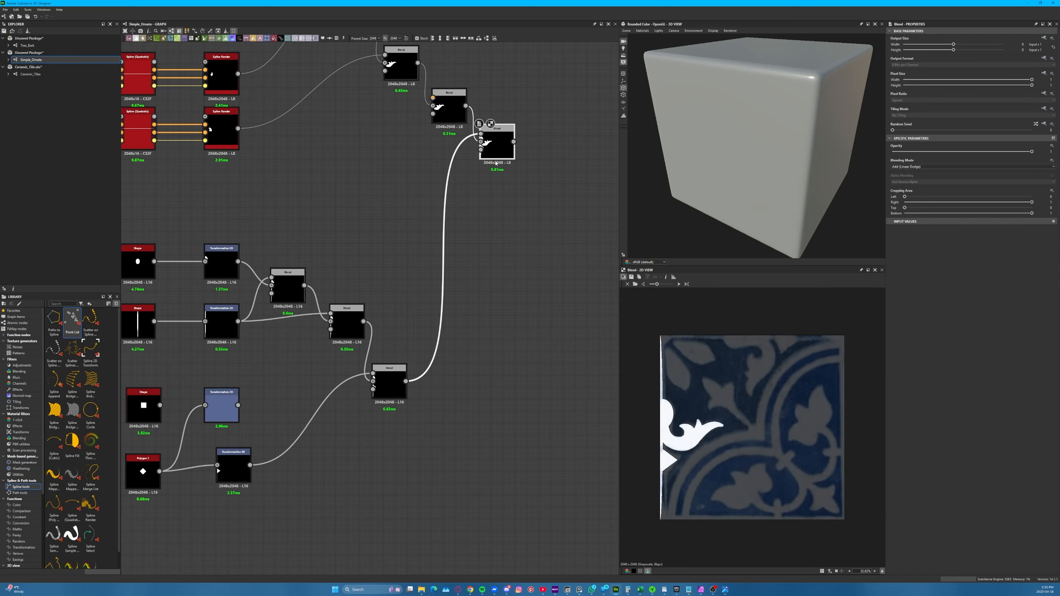
scroll(452, 257, "down", 1)
scroll(246, 237, "up", 3)
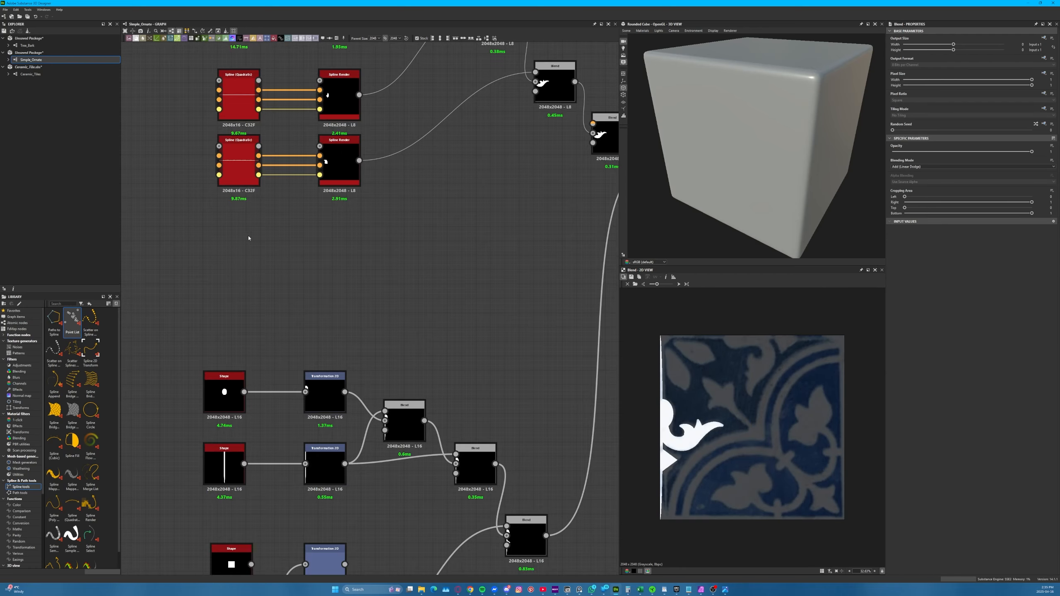
Add a Spline (Poly Quadratic) node and place its four points along the upper-left leaf of the reference
key("space")
left_click(250, 271)
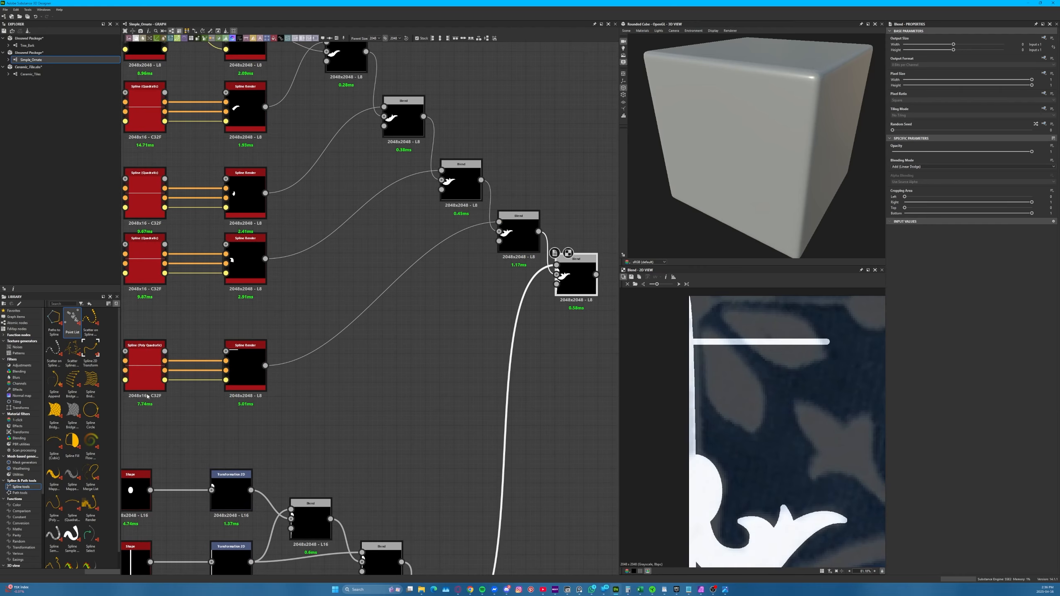
left_click(147, 390)
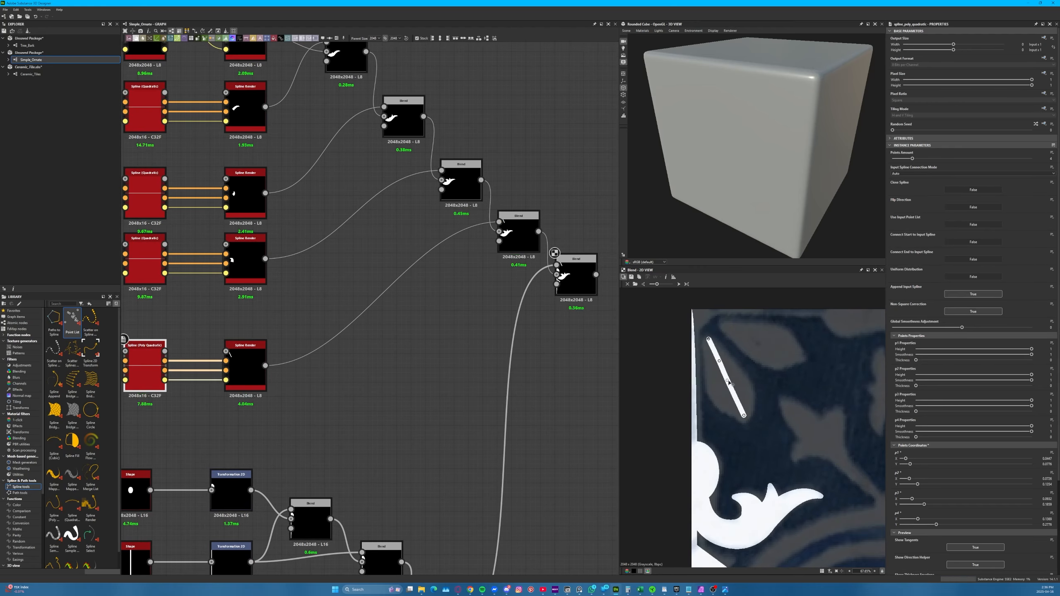
left_click_drag(728, 385, 735, 400)
Adjust the leaf's Envelope Spline Amount and point Thickness values to match the reference, undoing the last change
left_click(246, 359)
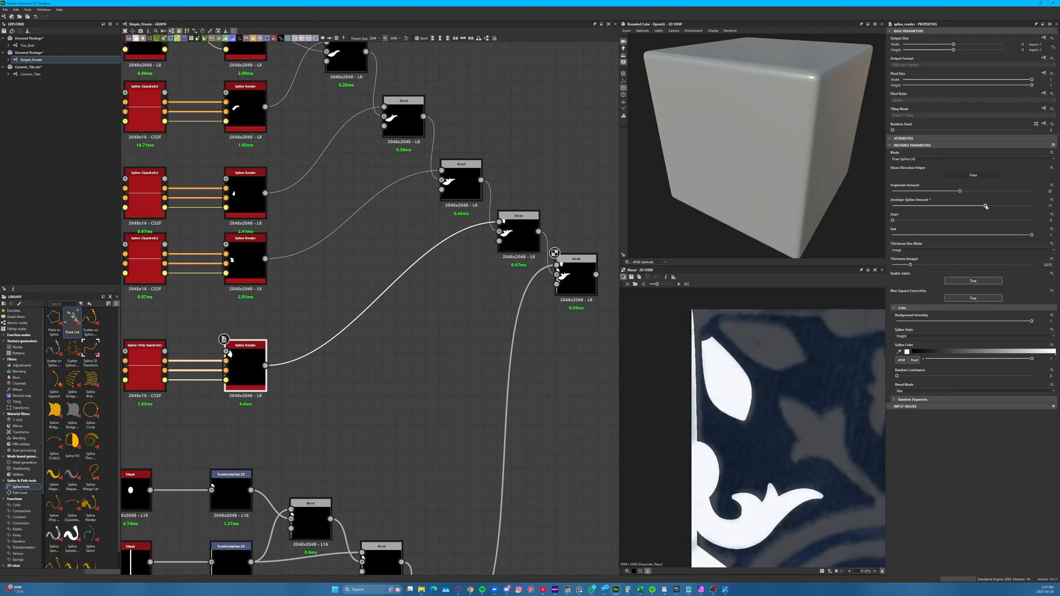
left_click(145, 367)
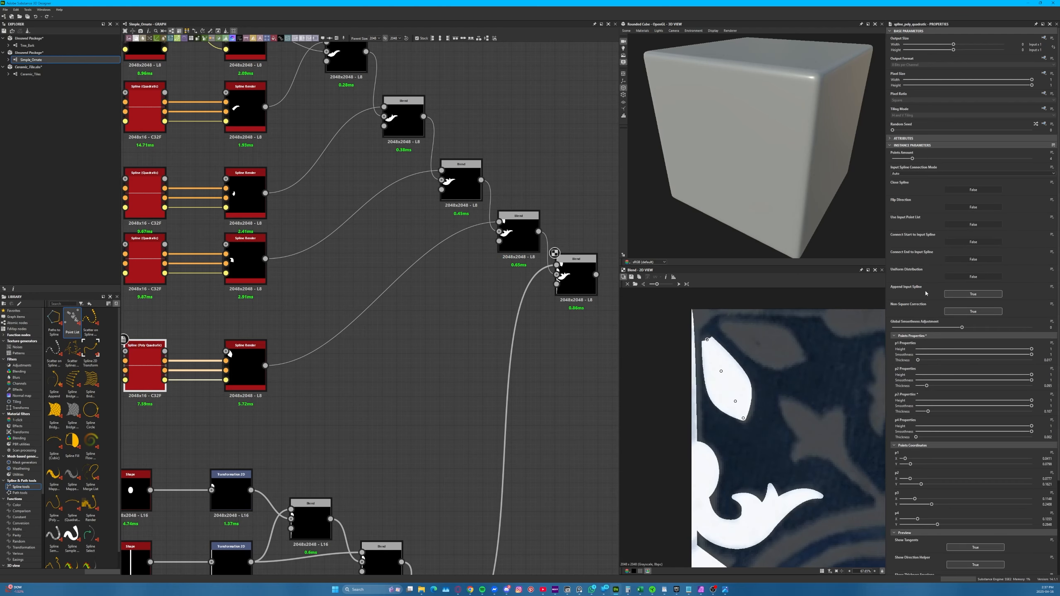
key("ctrl+z")
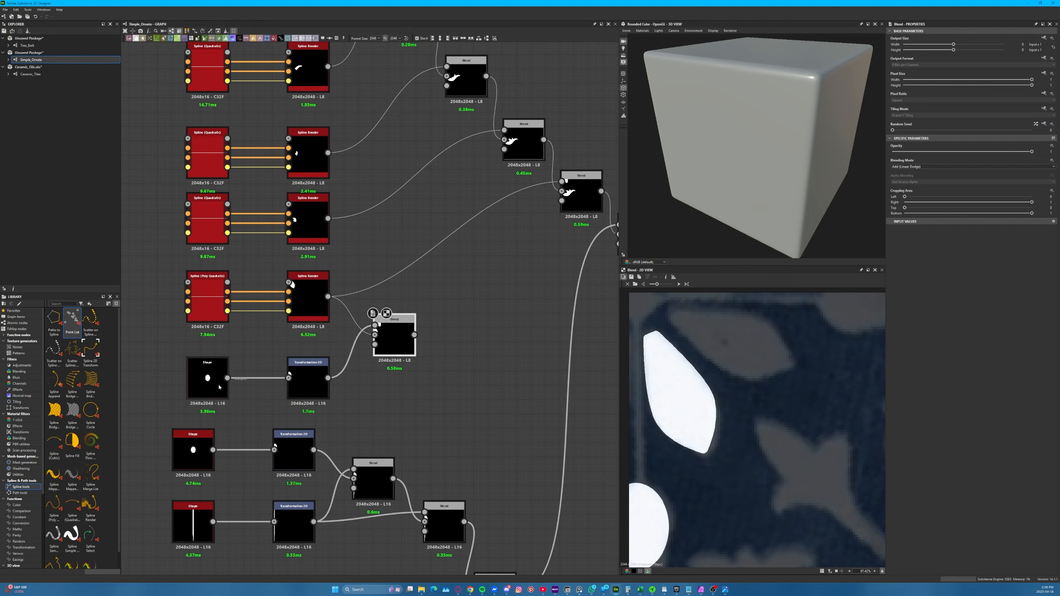
Reduce the added disc Shape's Scale to 0.06 and offset it with its Transformation 2D onto the leaf's upper tip
left_click(308, 380)
left_click(207, 379)
left_click_drag(909, 189, 899, 188)
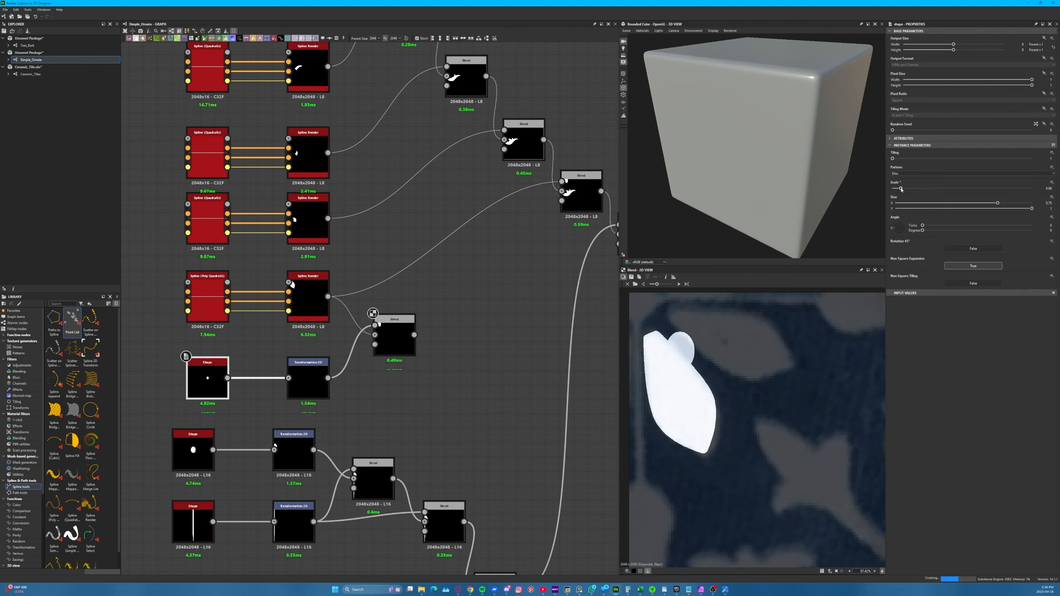
left_click(308, 380)
left_click_drag(680, 361, 653, 342)
scroll(652, 341, "down", 4)
left_click_drag(805, 485, 850, 417)
scroll(650, 332, "up", 9)
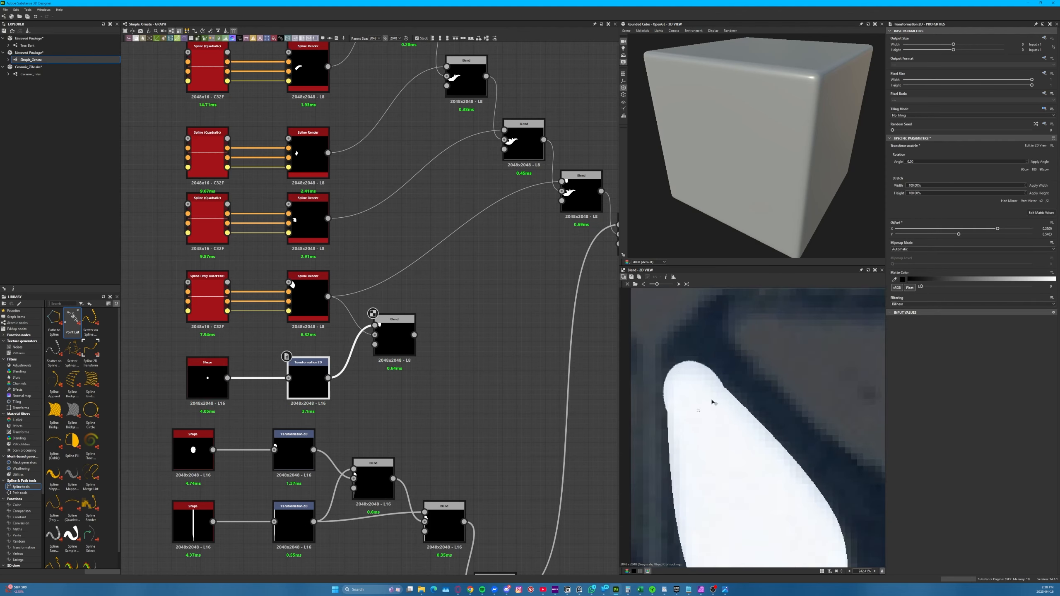
left_click_drag(712, 403, 706, 396)
Narrow the disc's X Size and reposition it so it rounds off the leaf's upper tip
left_click(207, 379)
left_click_drag(997, 203, 968, 204)
scroll(659, 355, "down", 3)
left_click(308, 379)
left_click_drag(673, 392, 677, 412)
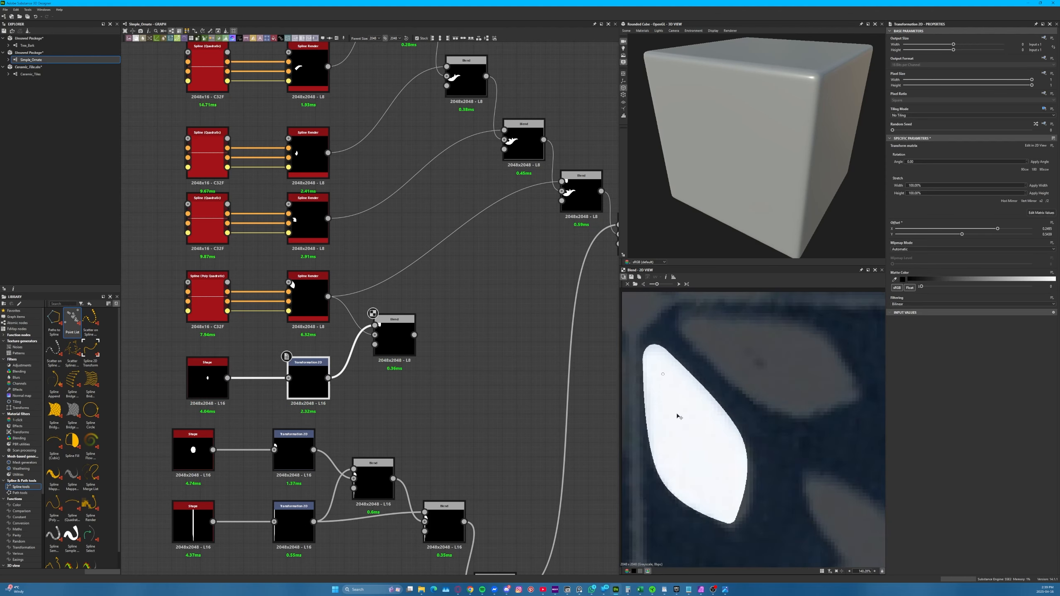
Connect the rounded leaf's Blend into the main Blend chain and preview the chain's last Blend over the reference
key("f")
scroll(406, 408, "down", 5)
scroll(402, 355, "up", 5)
left_click_drag(339, 420, 486, 266)
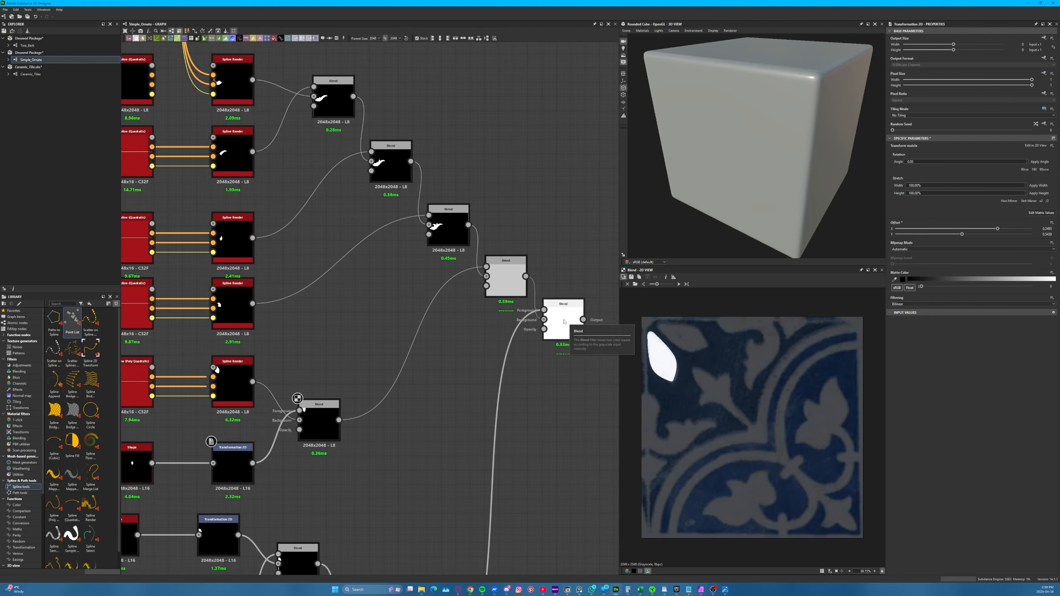
left_click(564, 321)
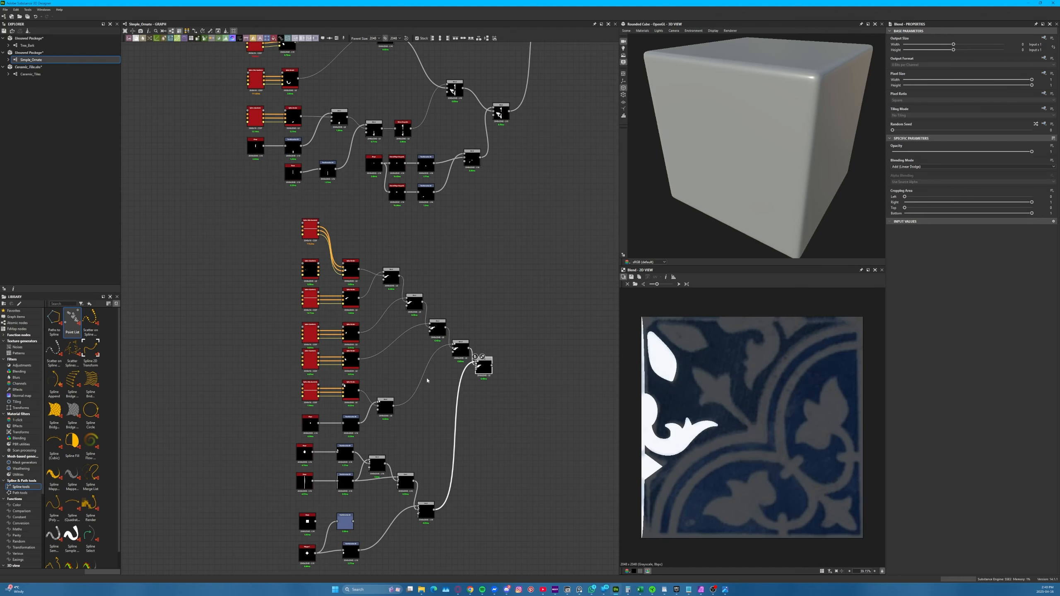
Select the corner ornament's node group and shift it to a tidier place in the graph
left_click(506, 253)
left_click_drag(537, 229, 288, 577)
left_click_drag(483, 356, 437, 336)
Delete the unused Transformation 2D and square Shape nodes and tidy the polygon's nodes in their place
scroll(272, 561, "up", 5)
left_click(334, 330)
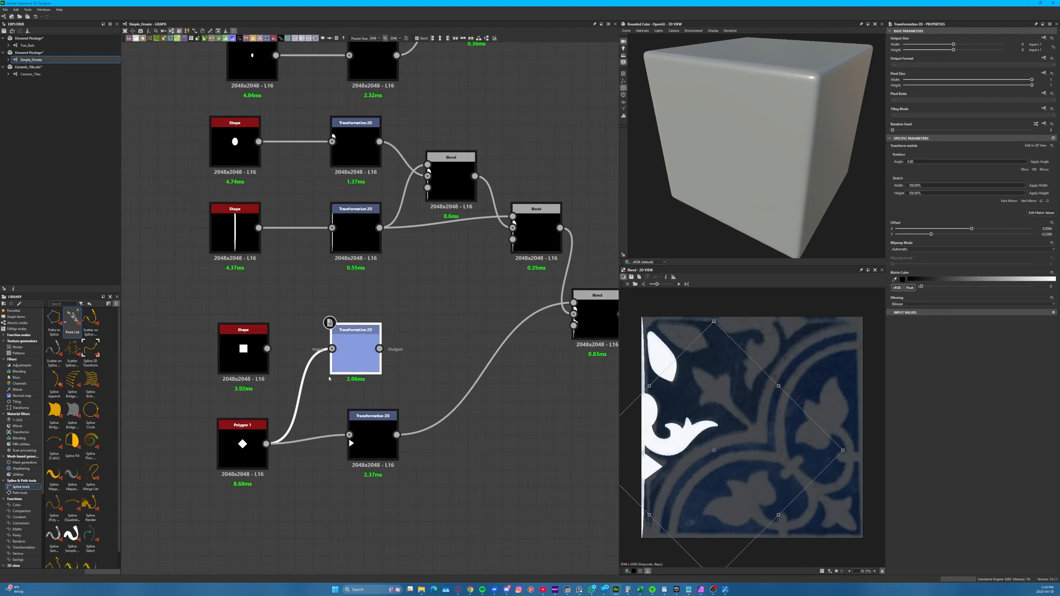
key("Delete")
left_click(243, 432)
left_click(243, 348)
key("Delete")
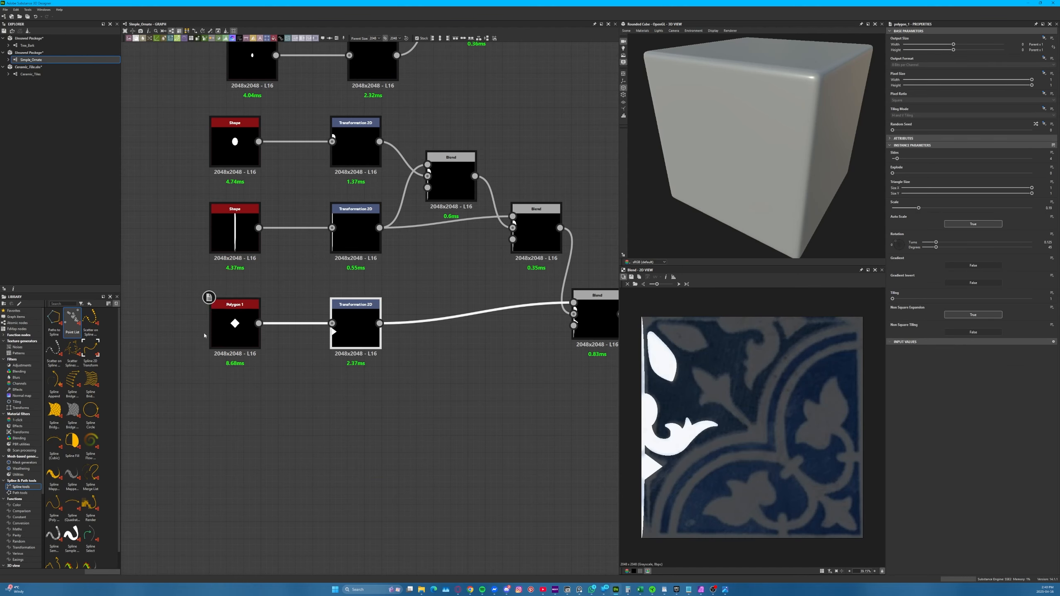
Align the disc, strip and polygon node rows with the spline node columns above them
left_click(275, 374)
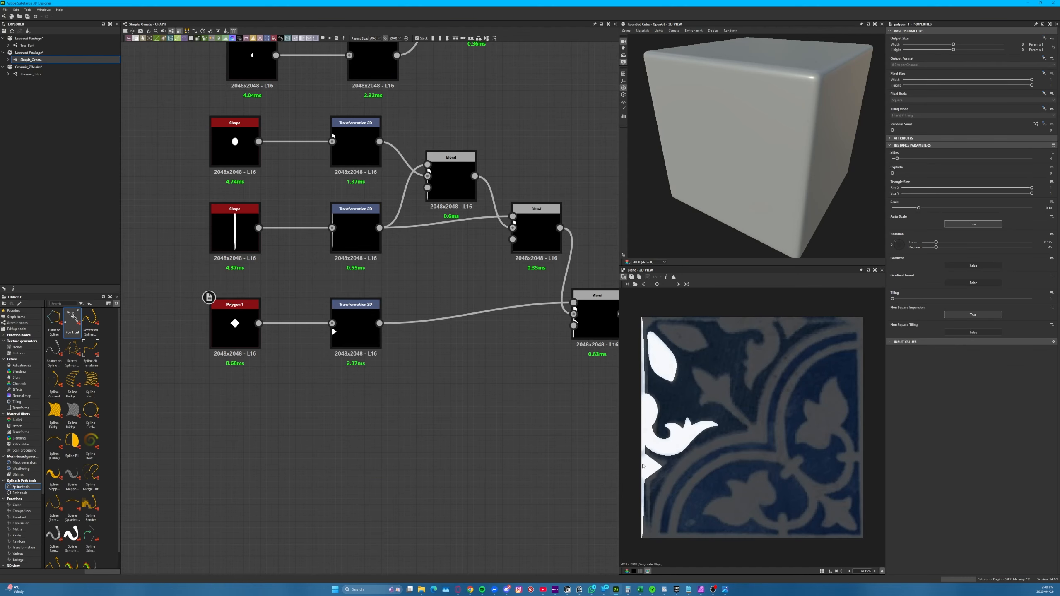
scroll(178, 395, "down", 5)
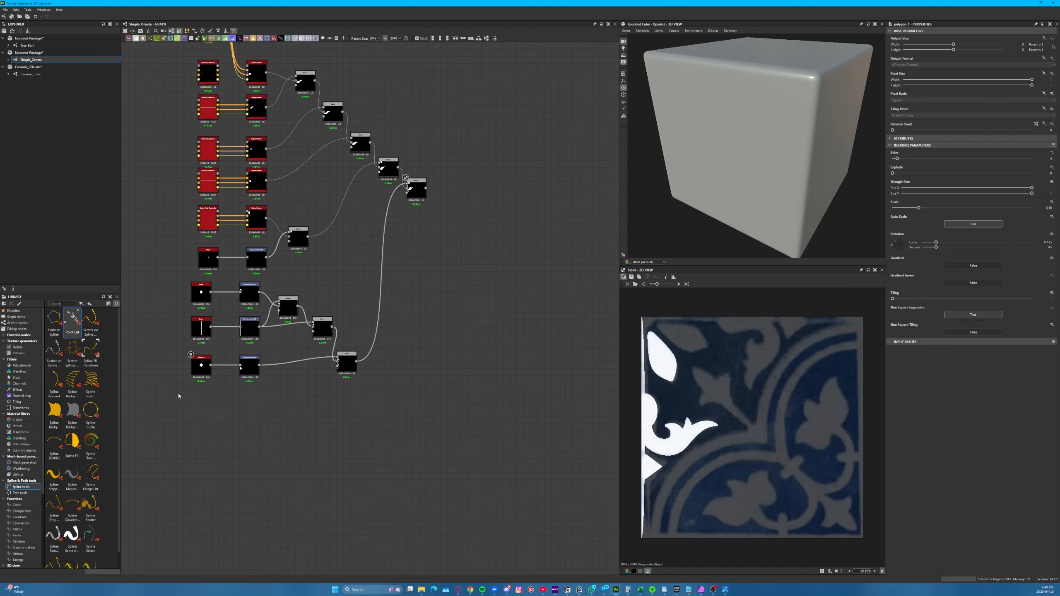
scroll(233, 385, "up", 6)
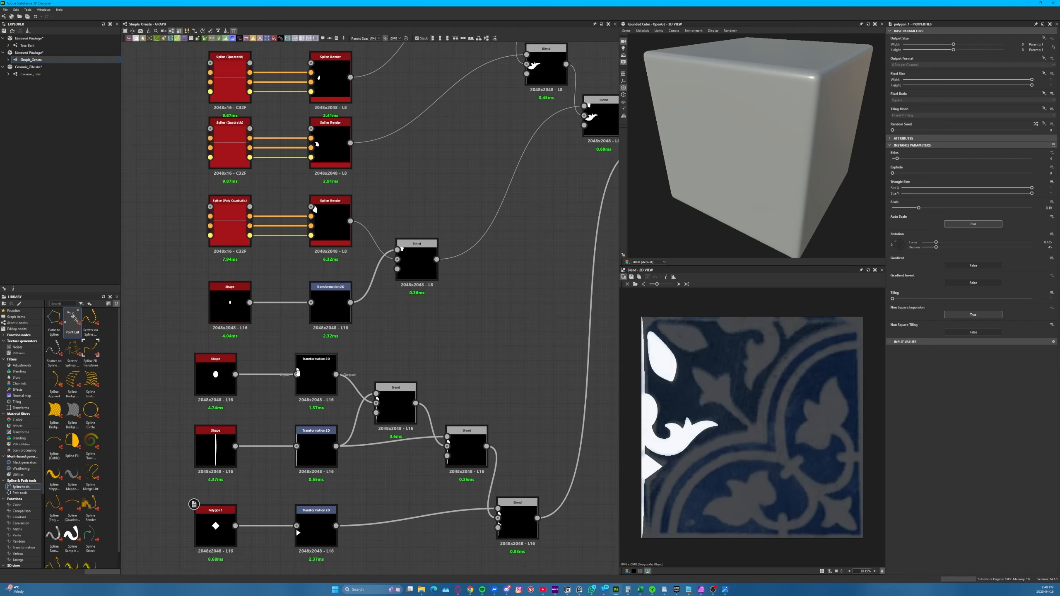
scroll(287, 275, "down", 2)
left_click_drag(286, 253, 328, 435)
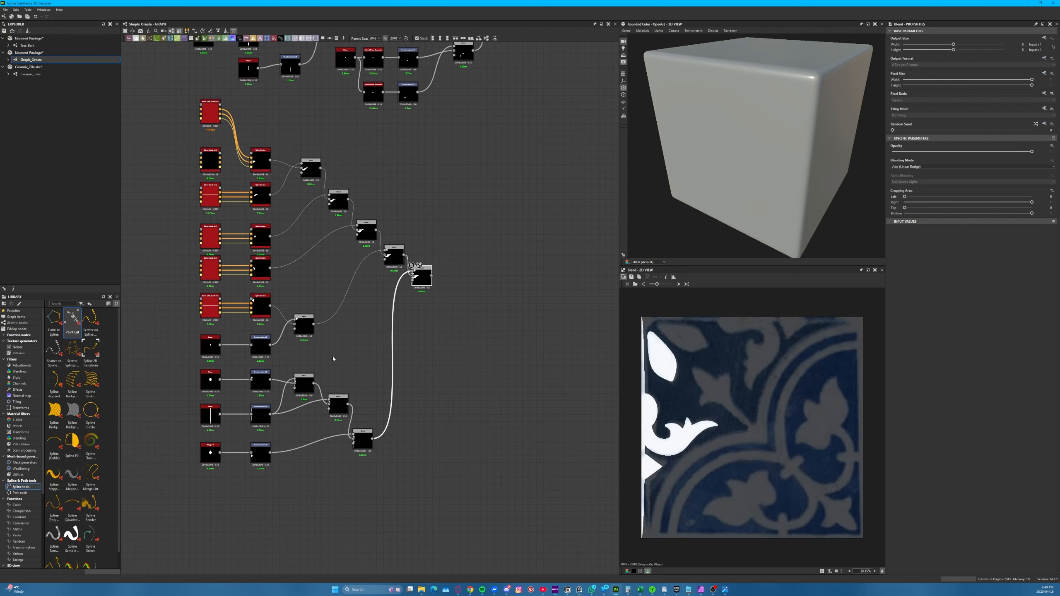
Align the node columns of the corner group with those of the earlier ornament network above it
scroll(332, 358, "down", 2)
left_click_drag(424, 192, 239, 418)
left_click(407, 244)
middle_click_drag(377, 266, 354, 383)
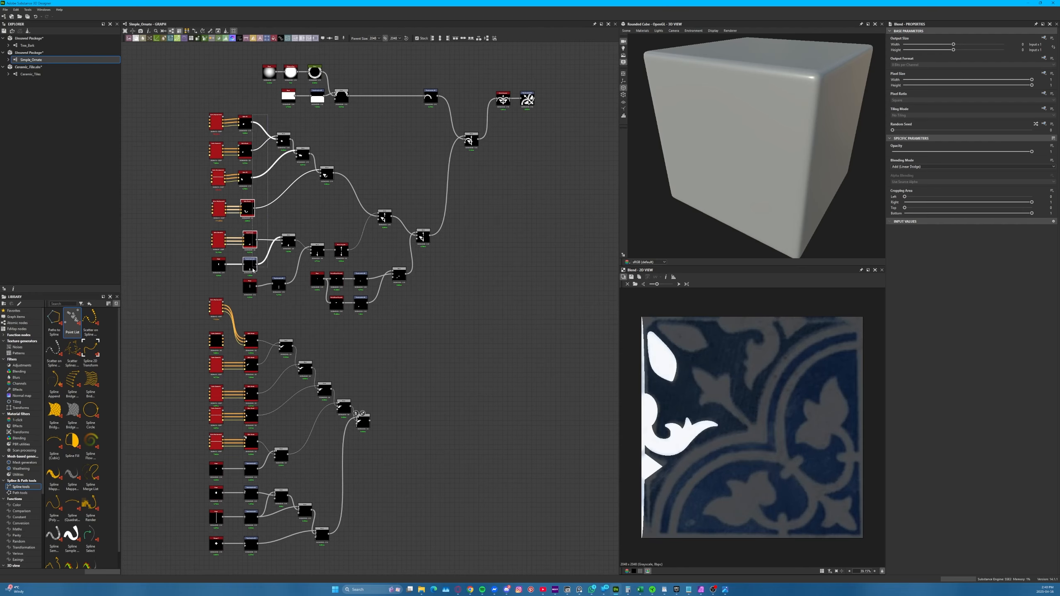
middle_click_drag(359, 336, 334, 329)
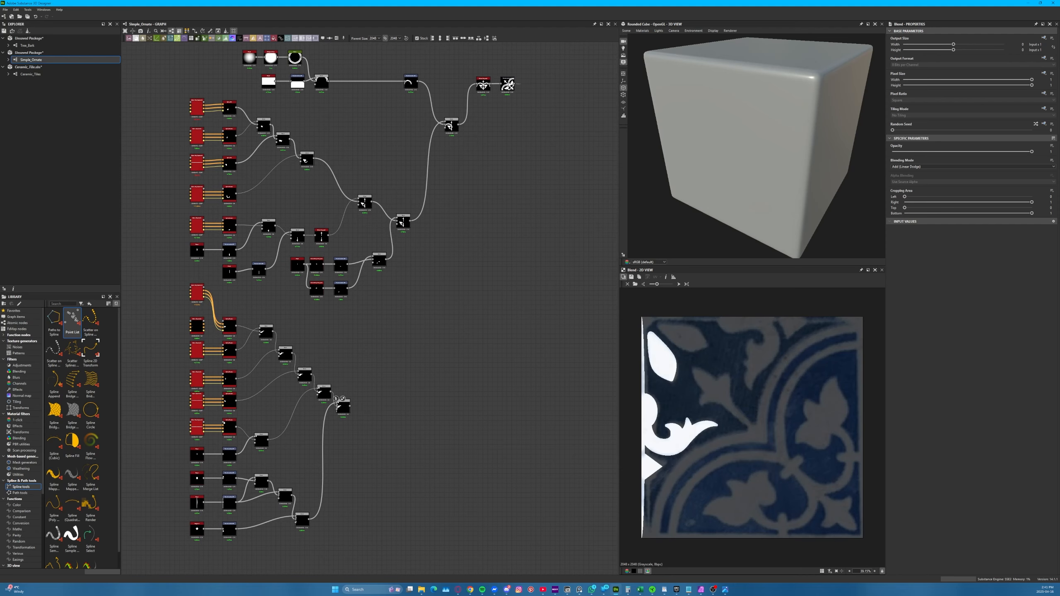
Preview the mirrored ornament's final Transformation 2D output over the tile reference
scroll(509, 84, "up", 5)
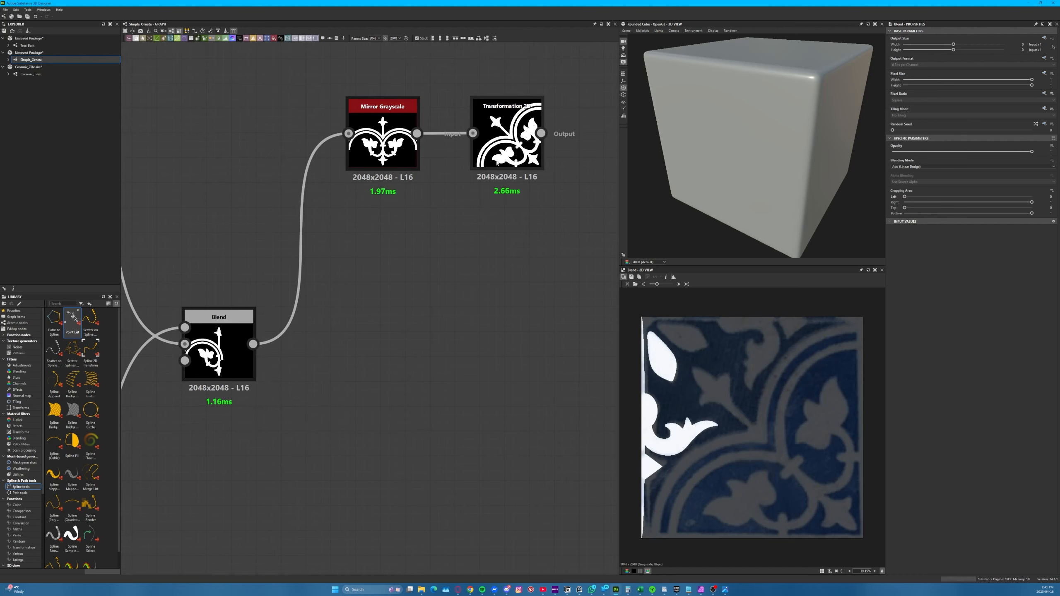
left_click(502, 142)
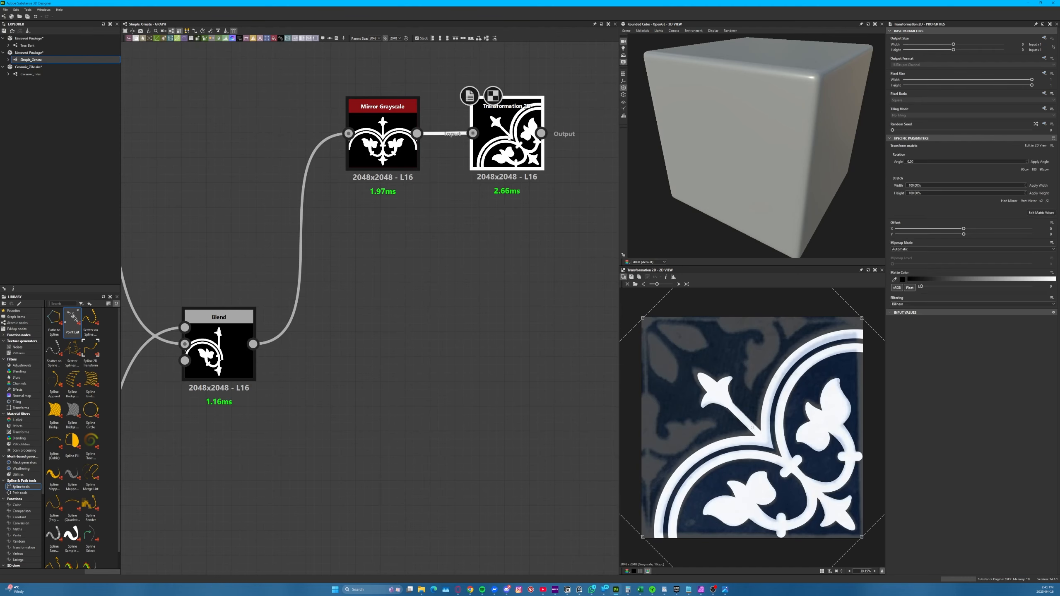
scroll(502, 144, "down", 5)
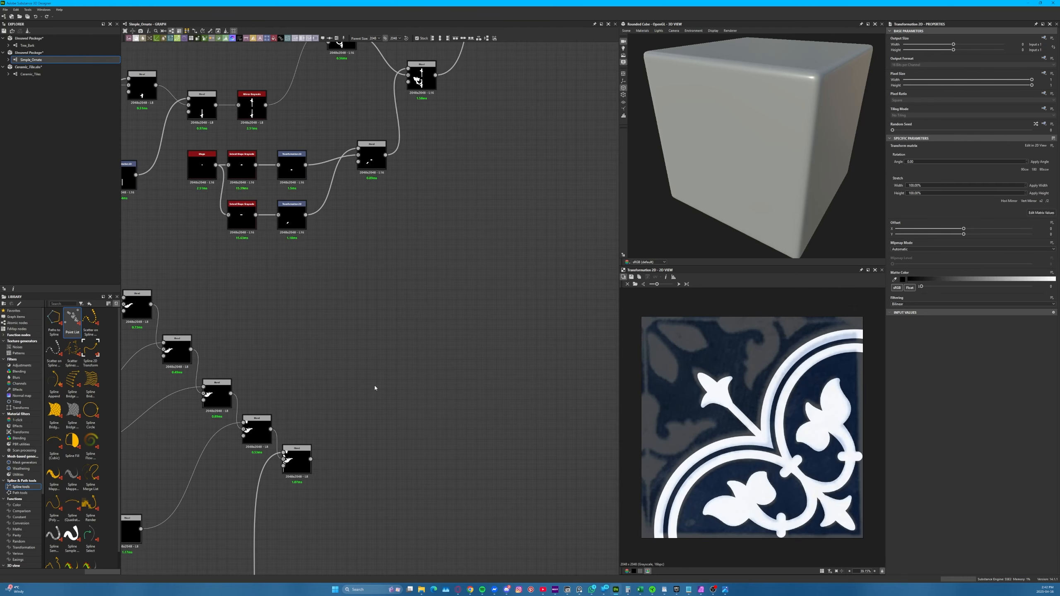
Preview the corner group's last Blend, duplicate it beyond the chain, and connect the original's output to the copy's Background
left_click(297, 460)
middle_click_drag(410, 361, 406, 173)
left_click_drag(289, 268, 352, 284)
scroll(305, 284, "down", 1)
left_click(369, 248)
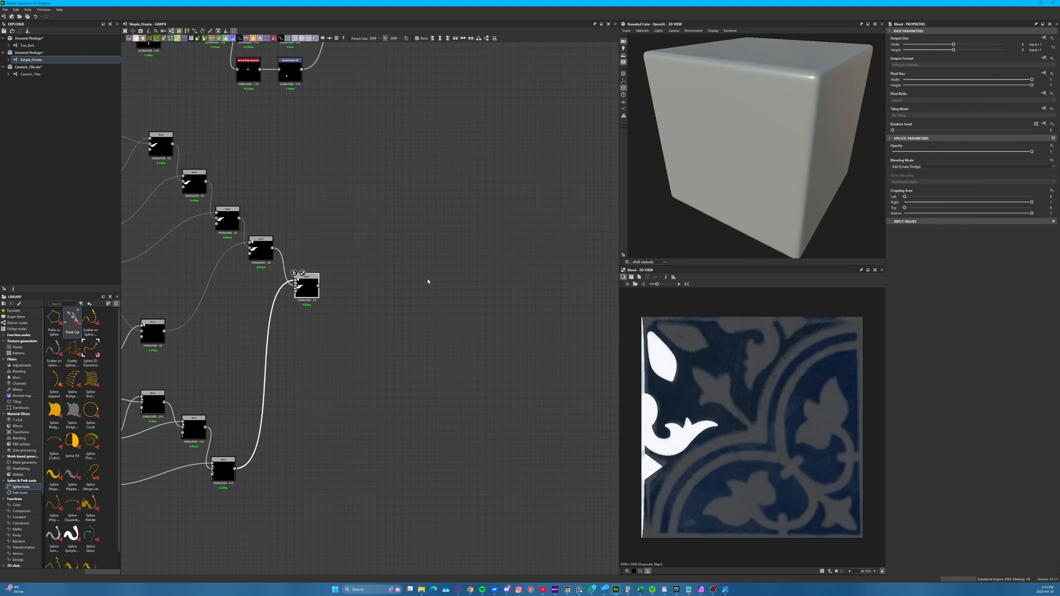
key("ctrl+d")
scroll(369, 272, "up", 4)
left_click_drag(218, 311, 473, 312)
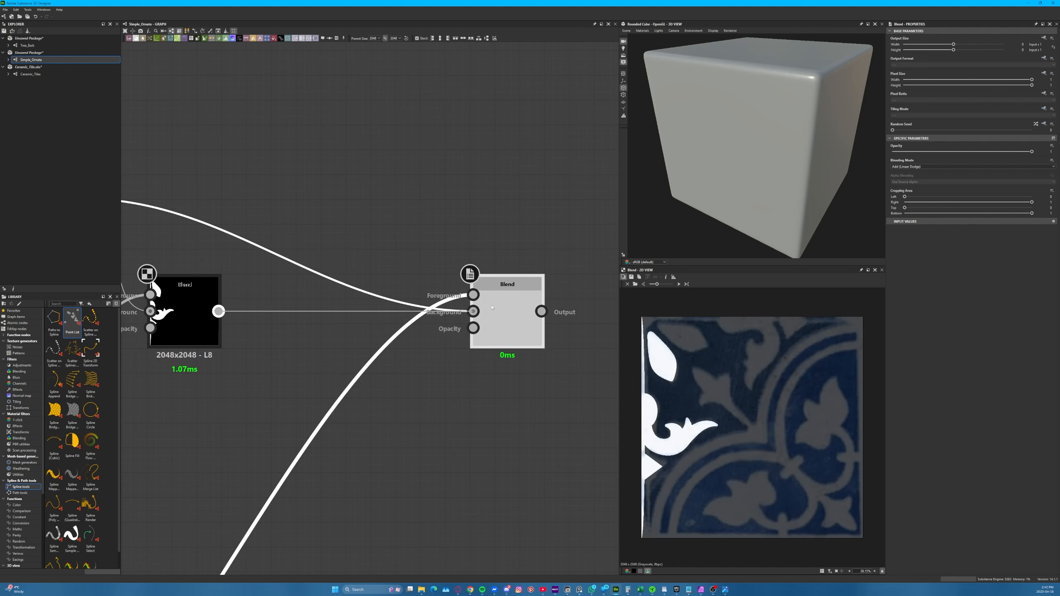
Insert a Transformation 2D between the corner group's last Blend and the new Blend's Foreground input, and place it above the link
left_click(374, 292)
key("space")
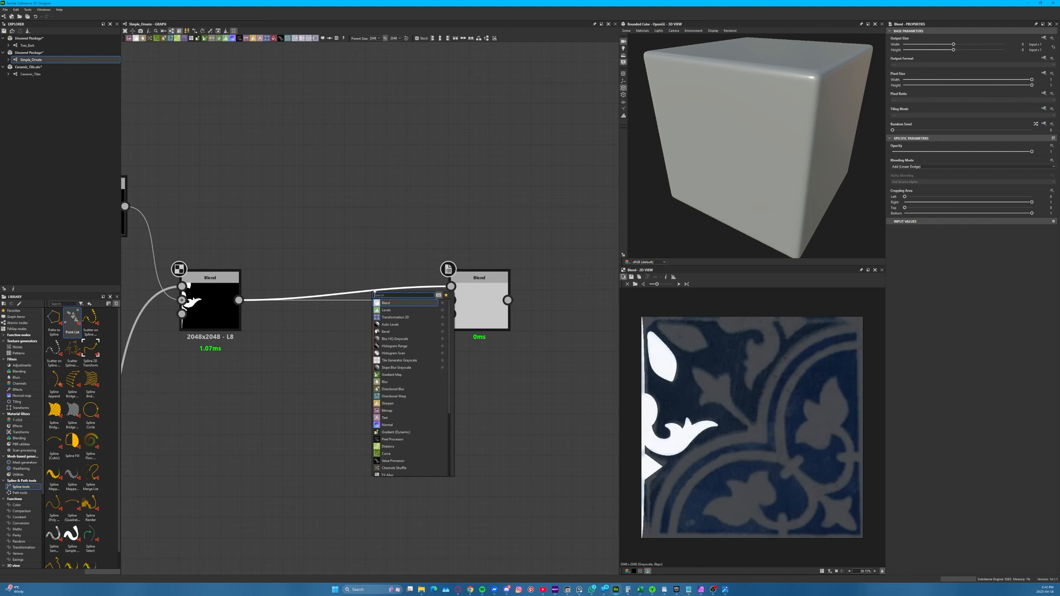
left_click(395, 317)
left_click_drag(351, 311, 330, 250)
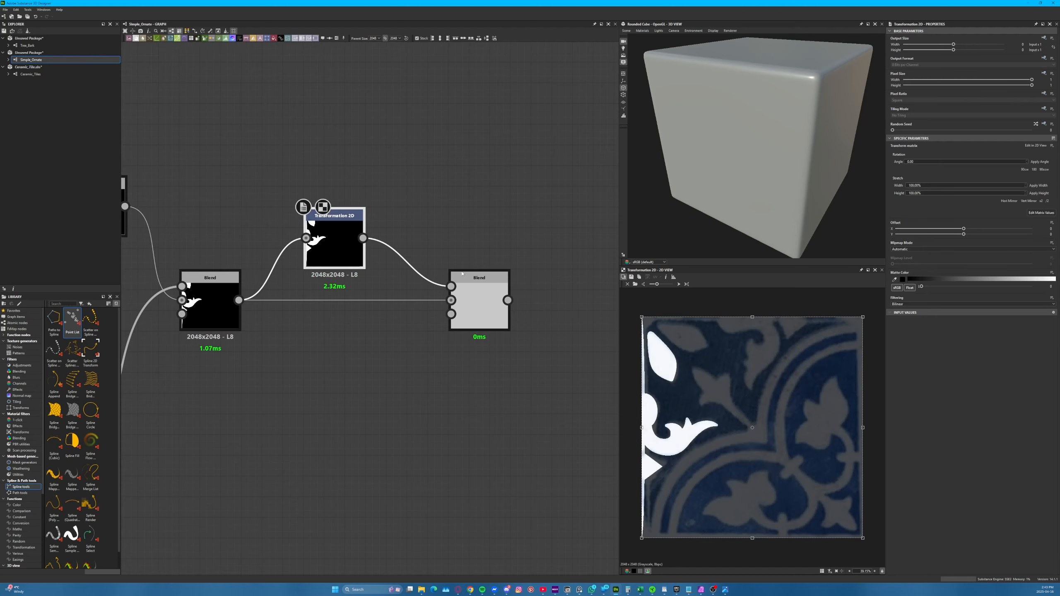
Preview the new Blend, mirror its Transformation 2D horizontally and rotate it in 90° steps so the motif copy runs along the tile's upper edge
left_click(478, 294)
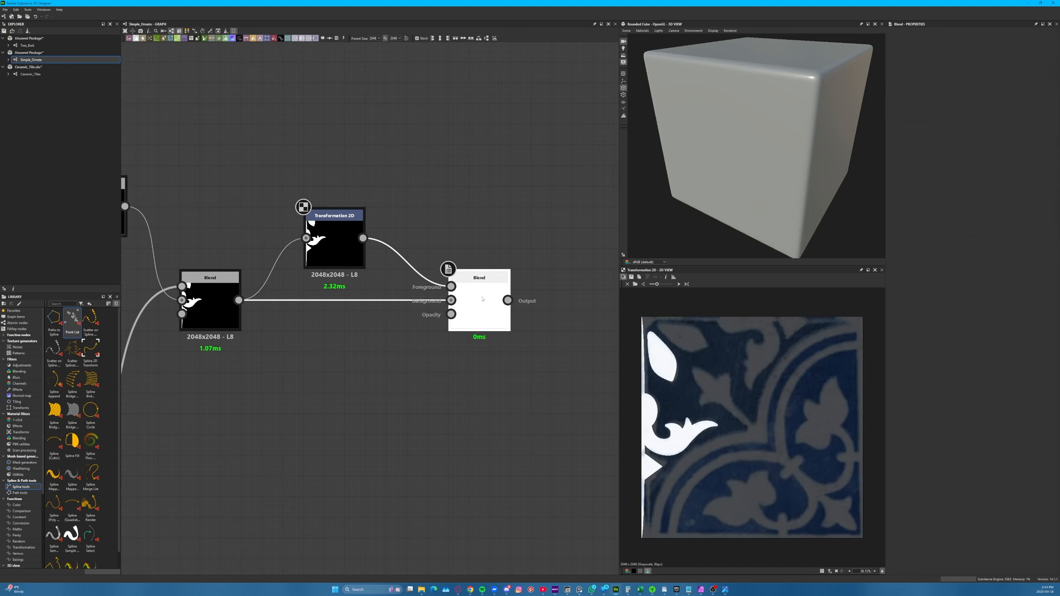
left_click(331, 245)
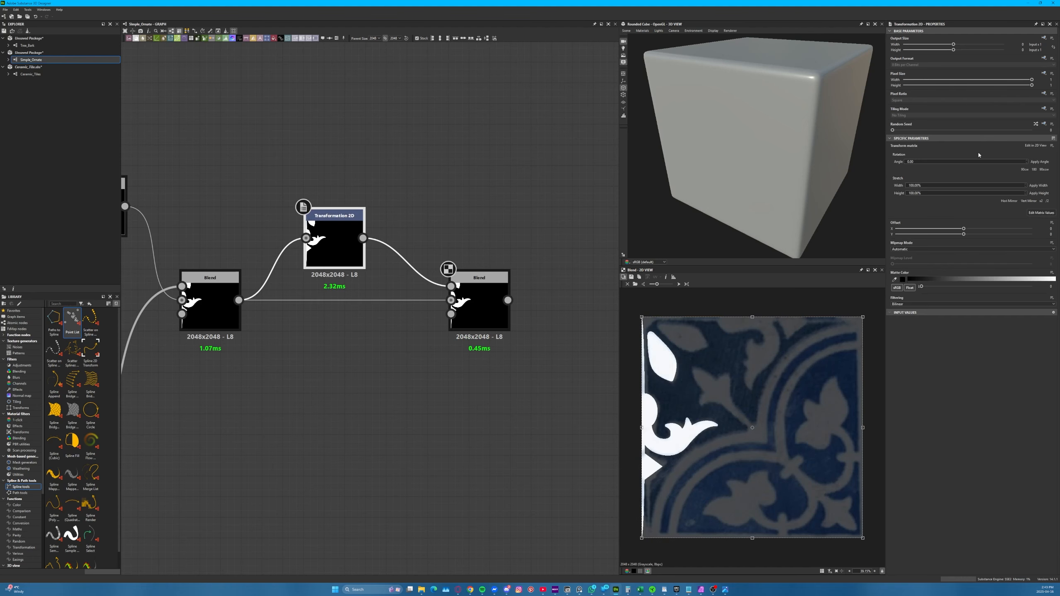
left_click(1011, 202)
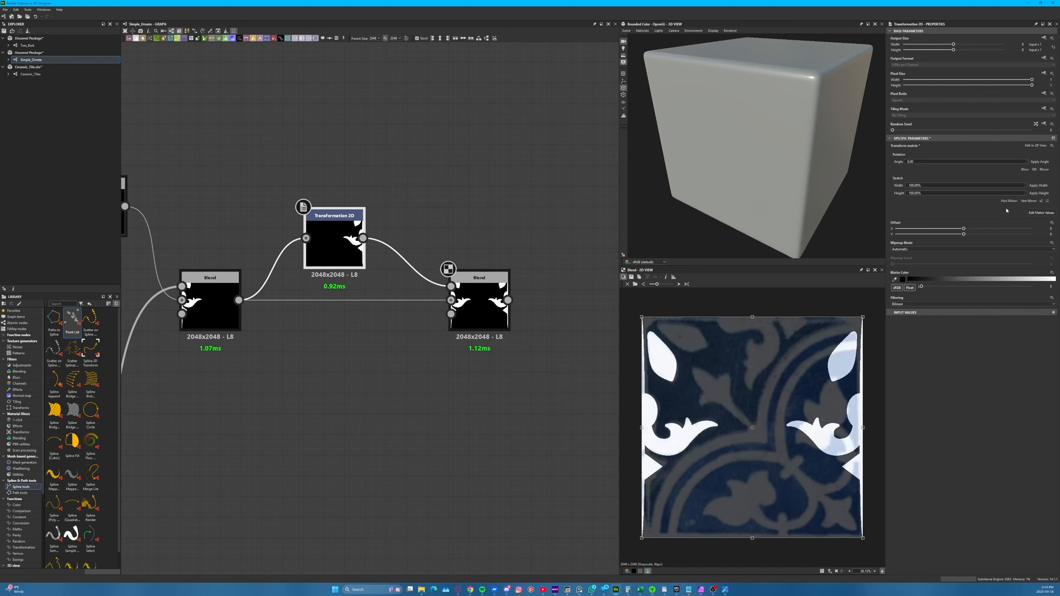
left_click(1025, 170)
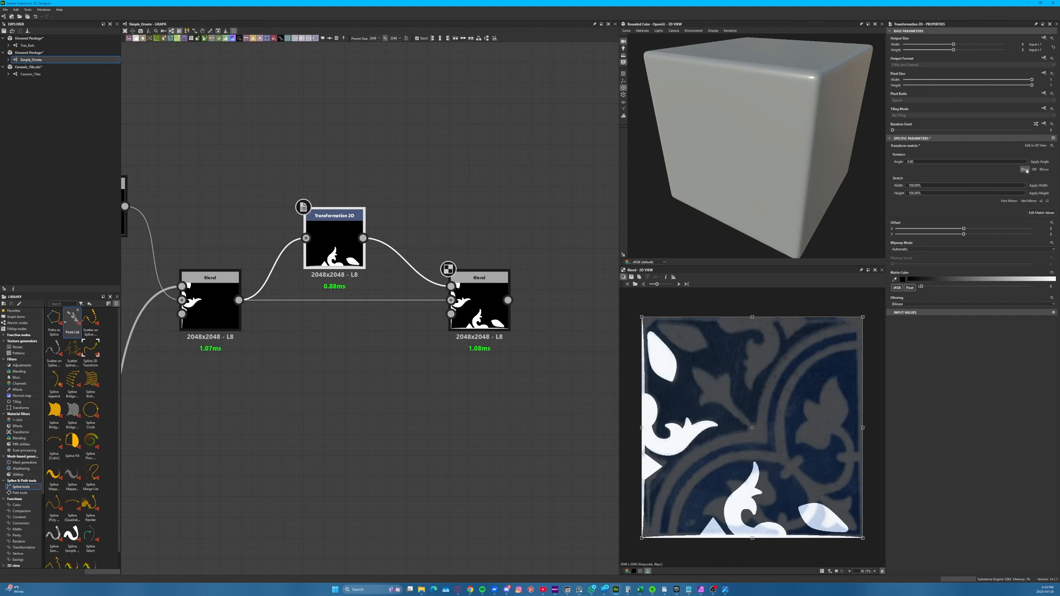
left_click(1025, 170)
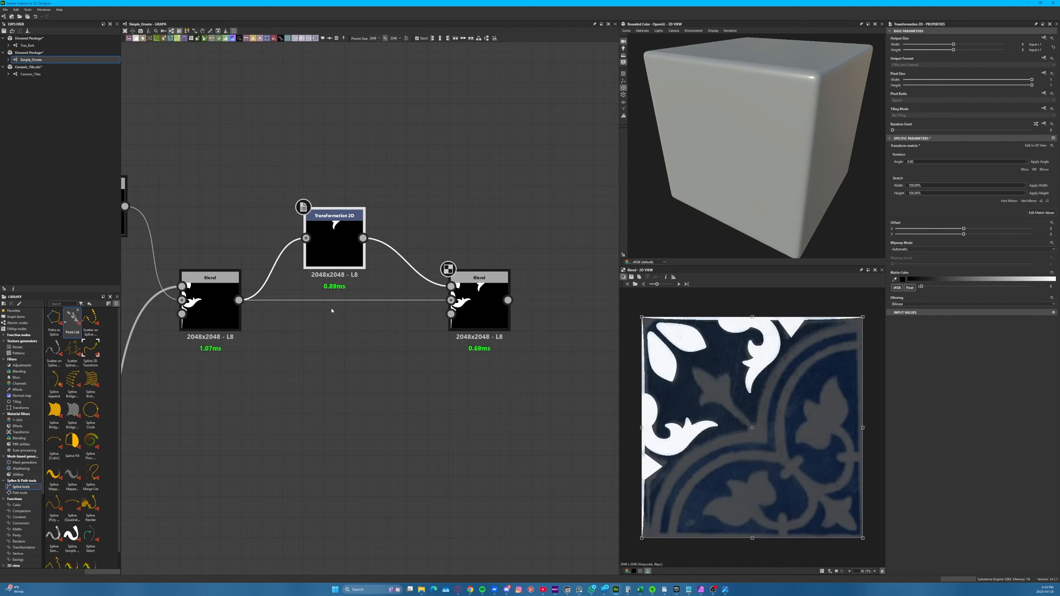
Check the mirrored motif at the tile's corner, and duplicate the Transformation 2D fed by the Polygon node
left_click(360, 370)
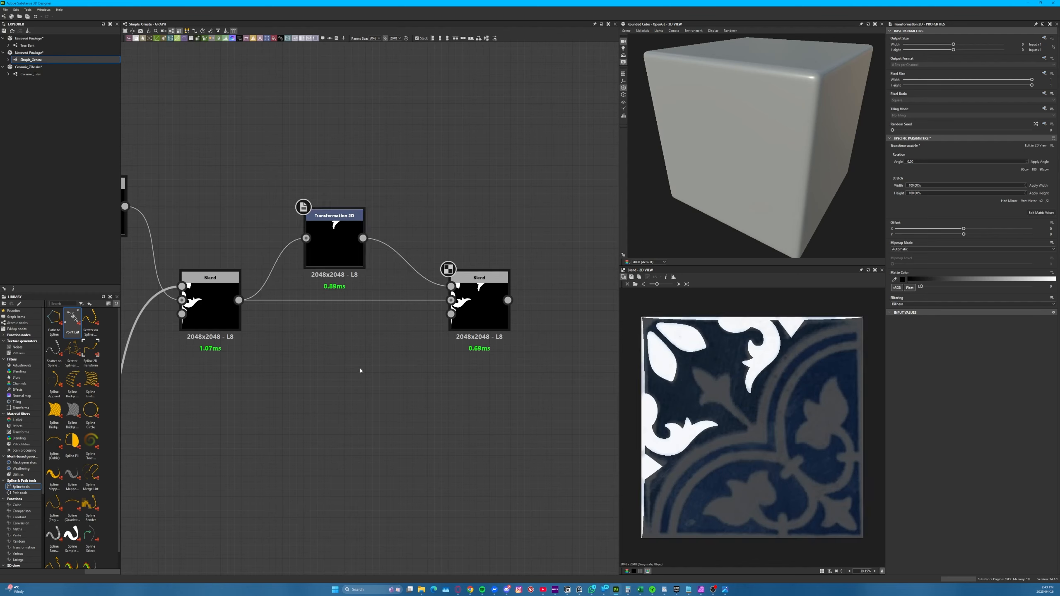
scroll(680, 405, "up", 8)
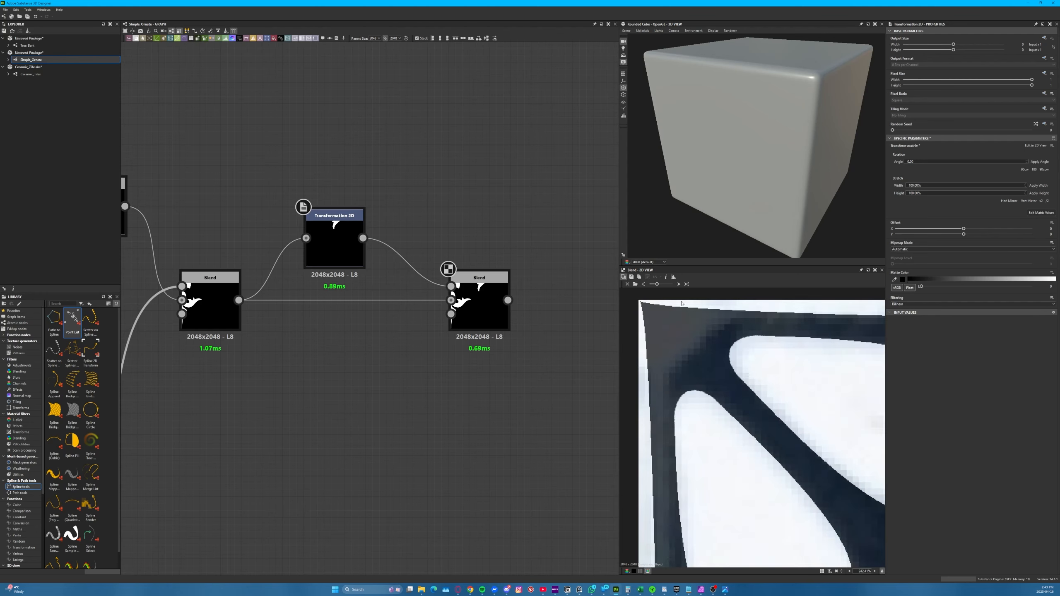
scroll(584, 372, "down", 5)
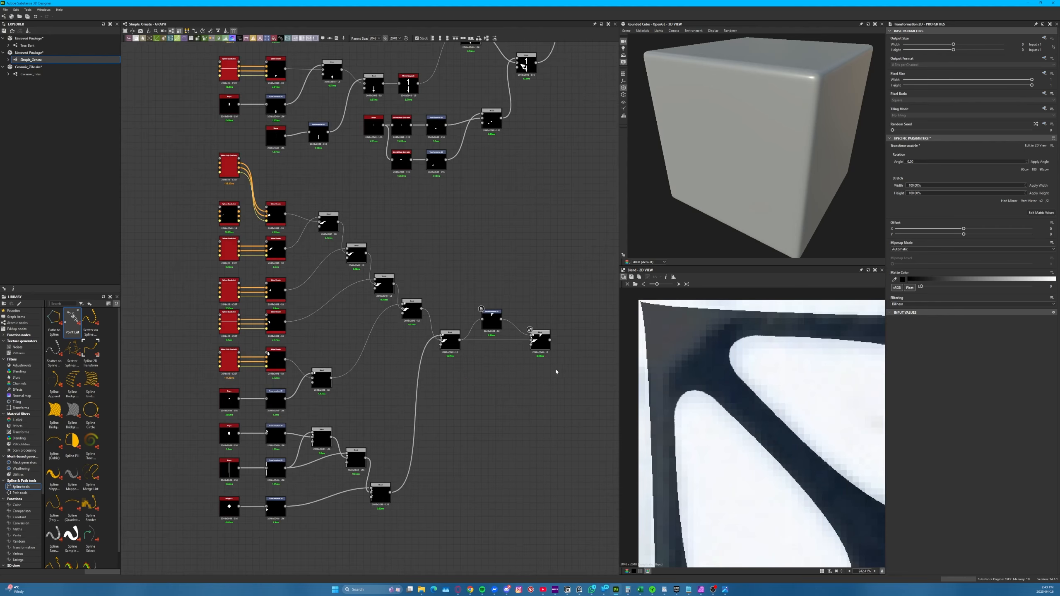
scroll(292, 426, "up", 4)
scroll(292, 426, "down", 2)
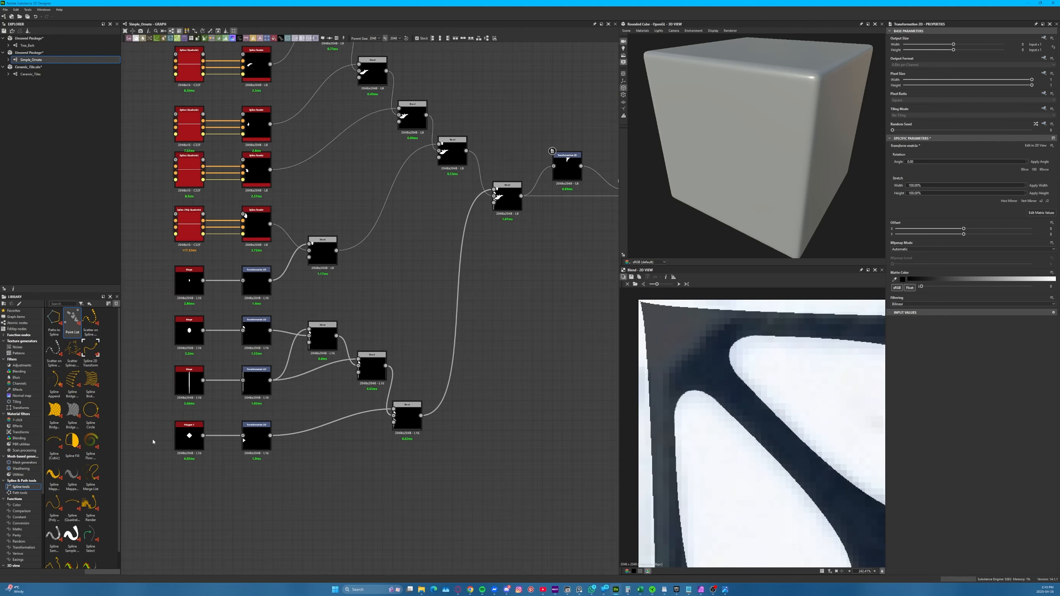
left_click(257, 451)
key("ctrl+d")
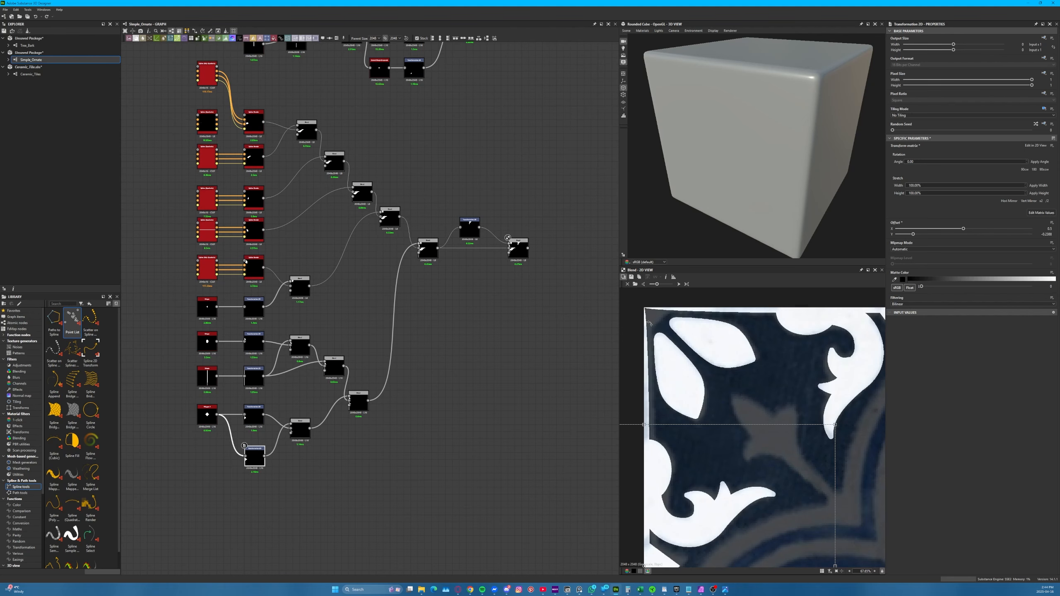
Remove the Blend joining the two polygon transforms so the original Transformation 2D feeds the group's next Blend directly
left_click_drag(297, 429, 350, 396)
key("Delete")
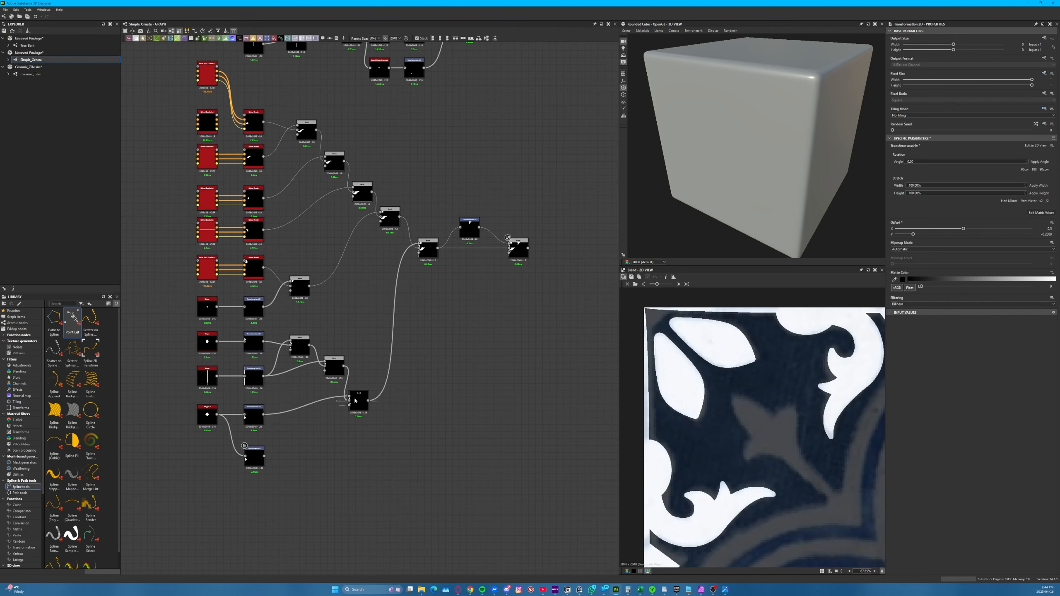
left_click_drag(252, 458, 253, 455)
Preview and duplicate the corner group's last Blend, linking the original's output and the duplicated polygon transform into the copy
middle_click_drag(488, 300, 402, 319)
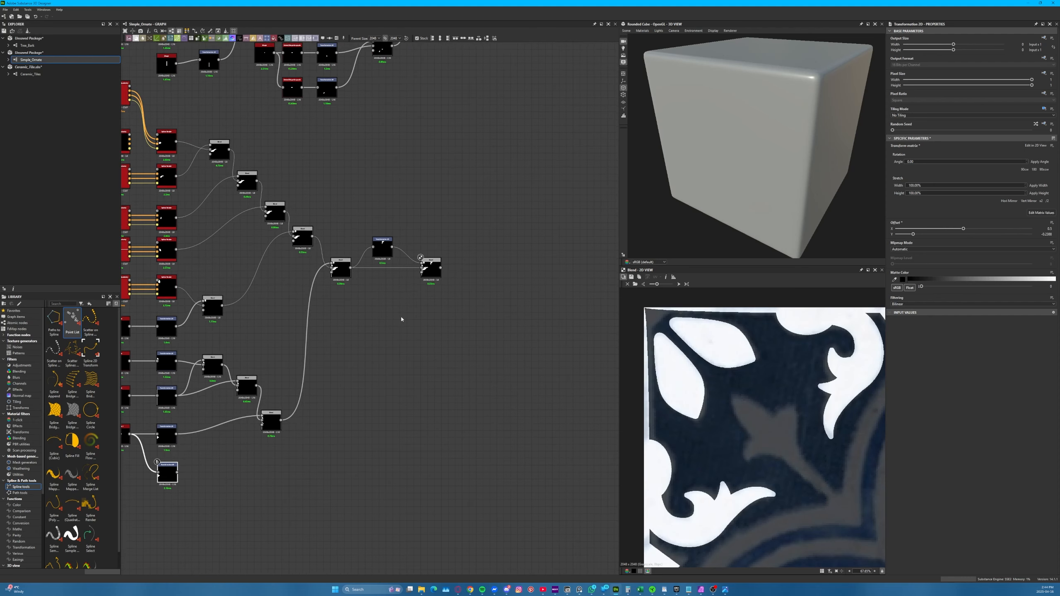
double_click(433, 266)
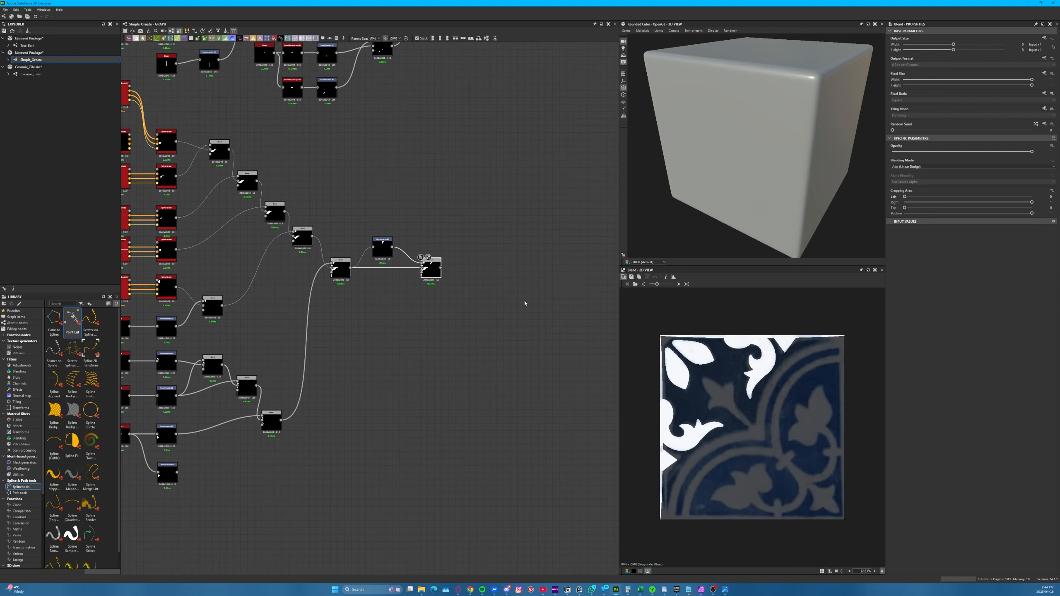
key("ctrl+d")
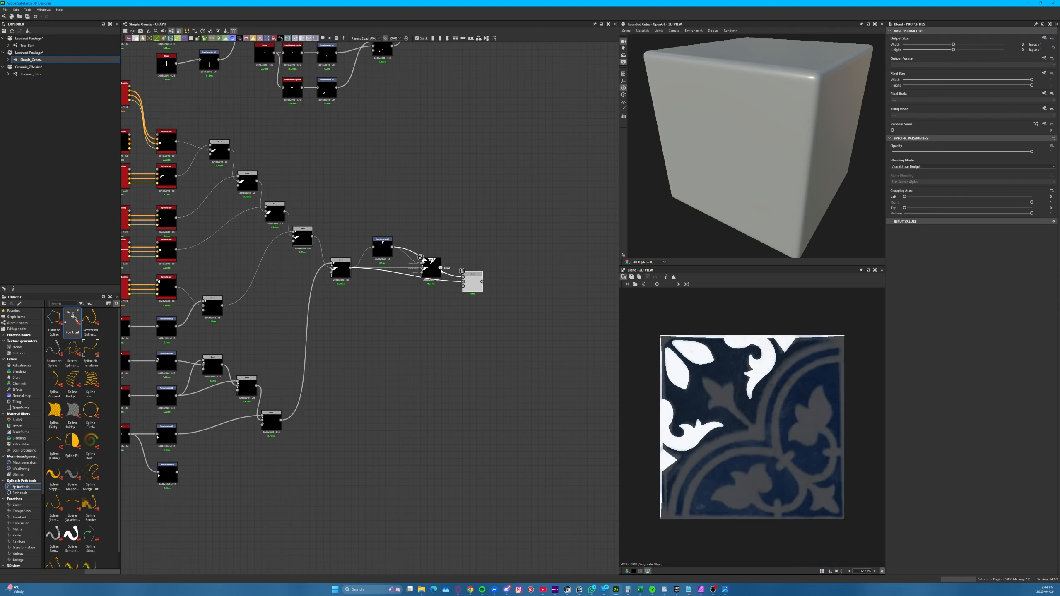
left_click_drag(441, 268, 177, 472)
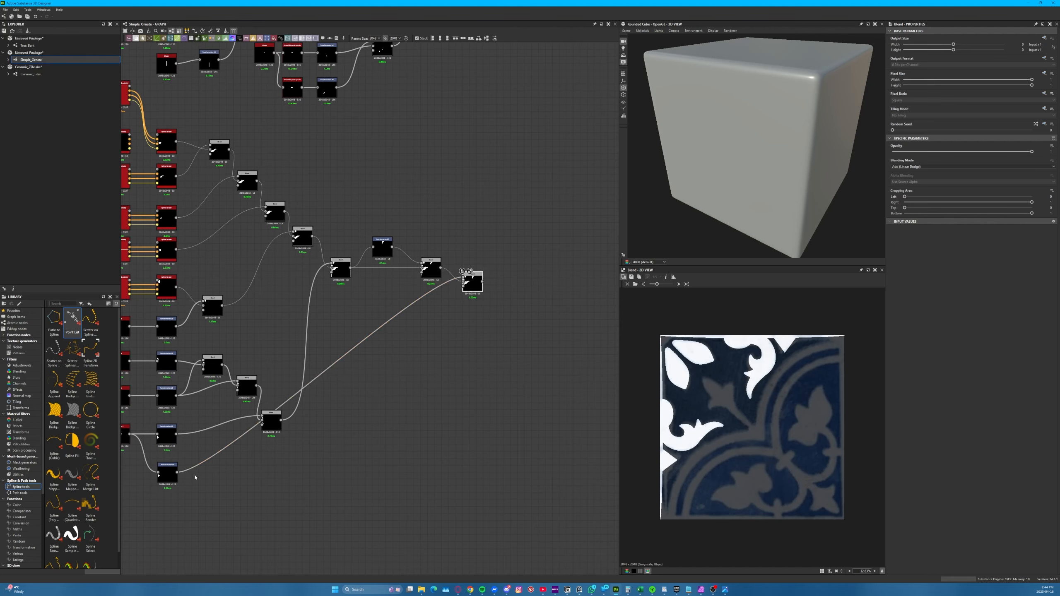
Reposition the duplicated polygon near the tile's left edge over the reference, and move the new Blend closer to its chain
left_click(171, 474)
mouse_move(646, 438)
left_mouse_down("shift")
mouse_move(646, 298)
mouse_move(662, 442)
left_mouse_up("shift")
left_click_drag(666, 381, 660, 357, "shift")
left_click(534, 426)
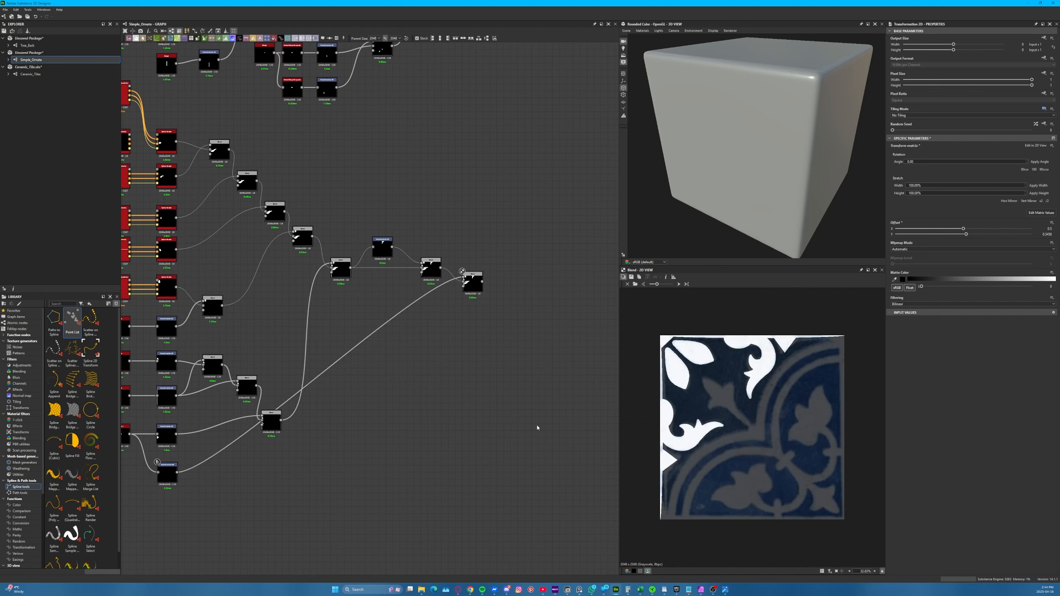
left_click_drag(466, 278, 457, 285)
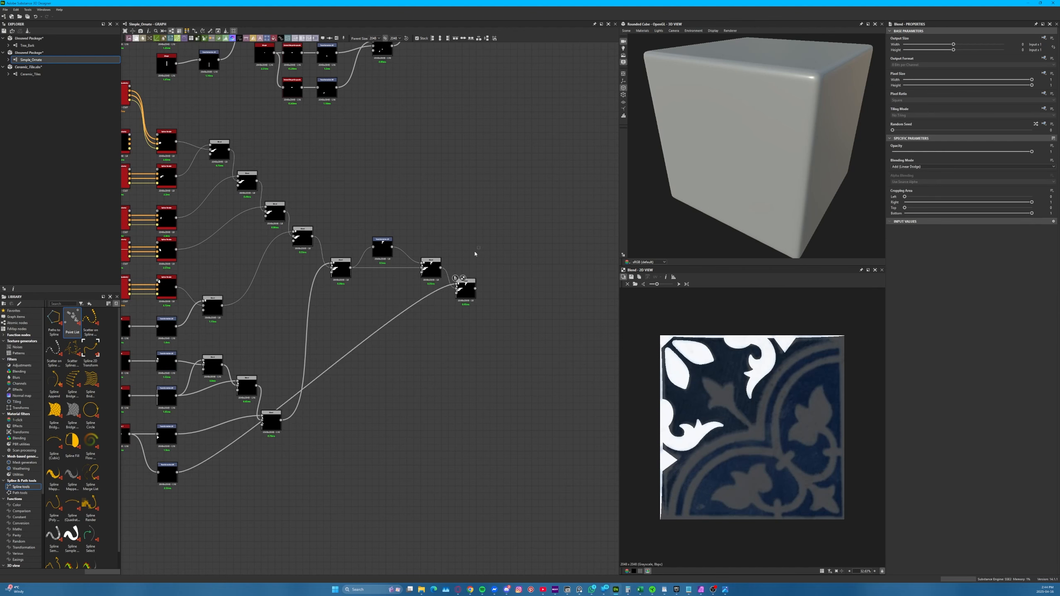
Preview the mirrored ornament's final Transformation 2D over the tile reference
middle_click_drag(412, 156, 451, 373)
scroll(406, 289, "up", 5)
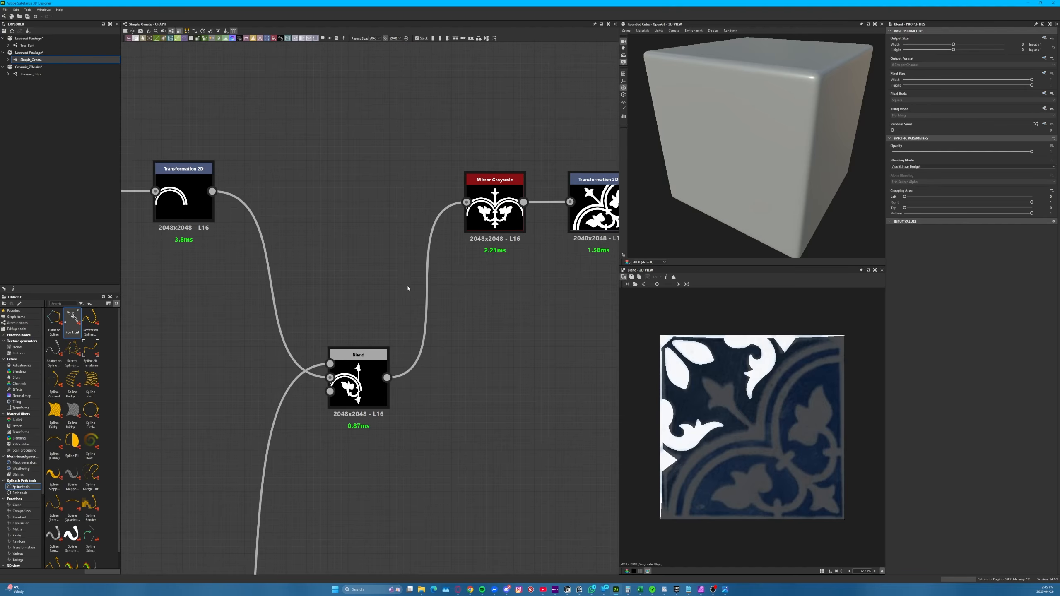
double_click(592, 211)
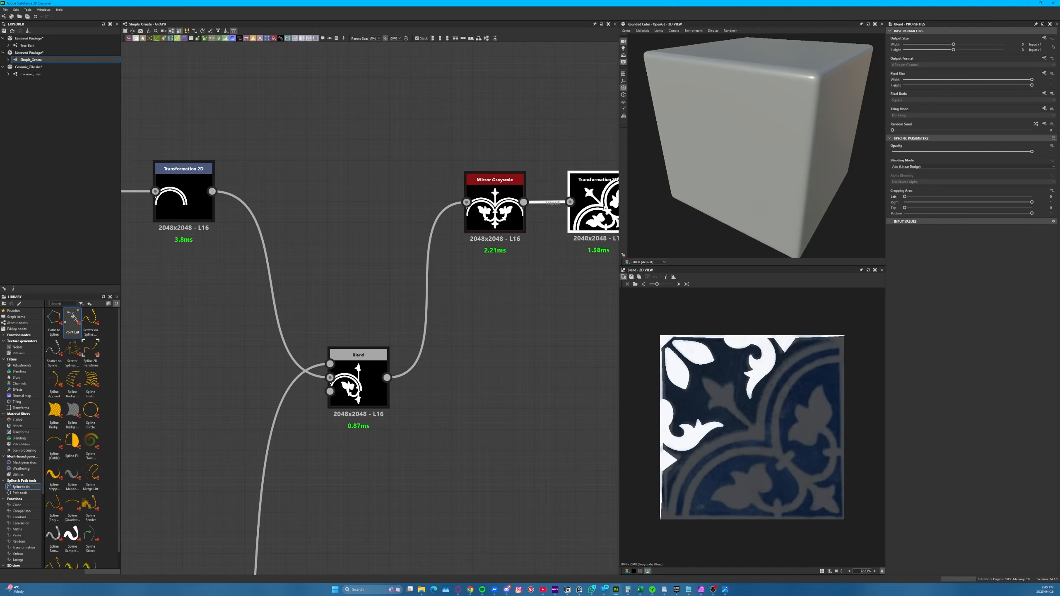
middle_click_drag(450, 313, 67, 296)
scroll(307, 266, "down", 7)
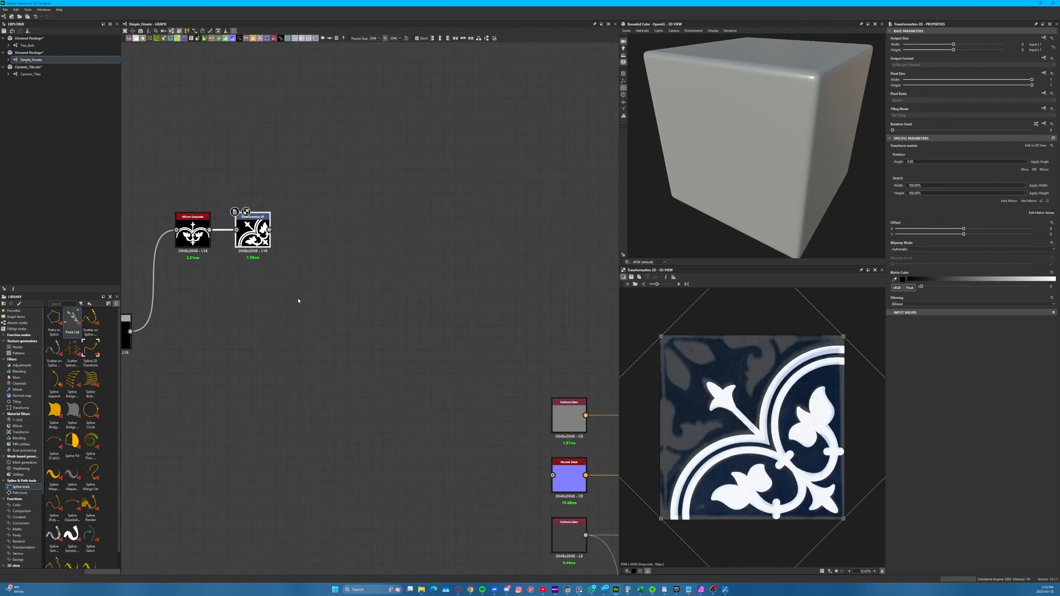
Duplicate the corner group's last Blend and place the copy beyond the mirrored ornament's final Transformation 2D
middle_click_drag(303, 392, 411, 237)
scroll(417, 275, "down", 3)
left_click(370, 426)
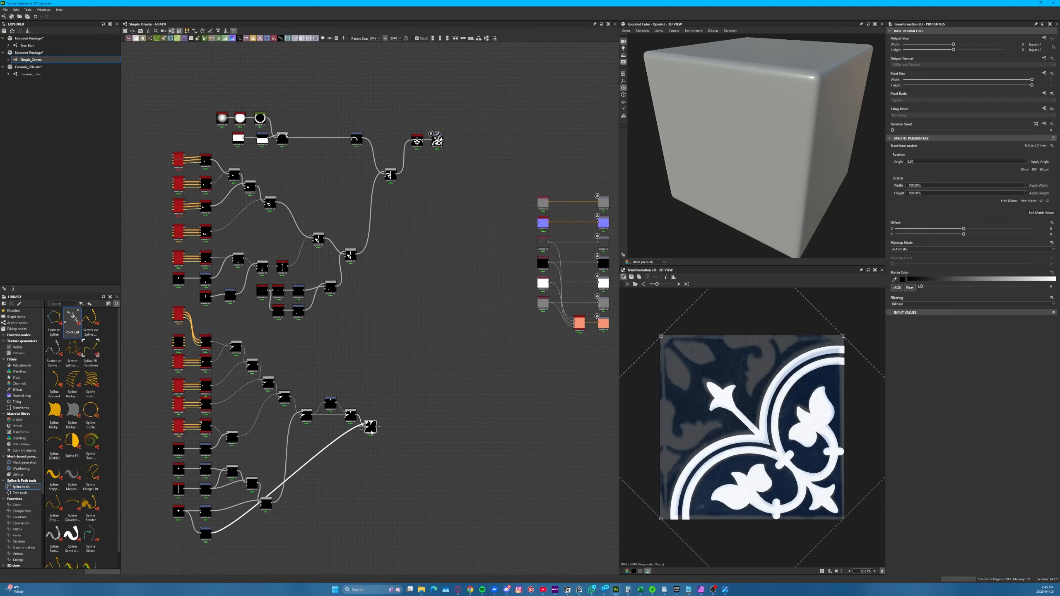
key("ctrl+v")
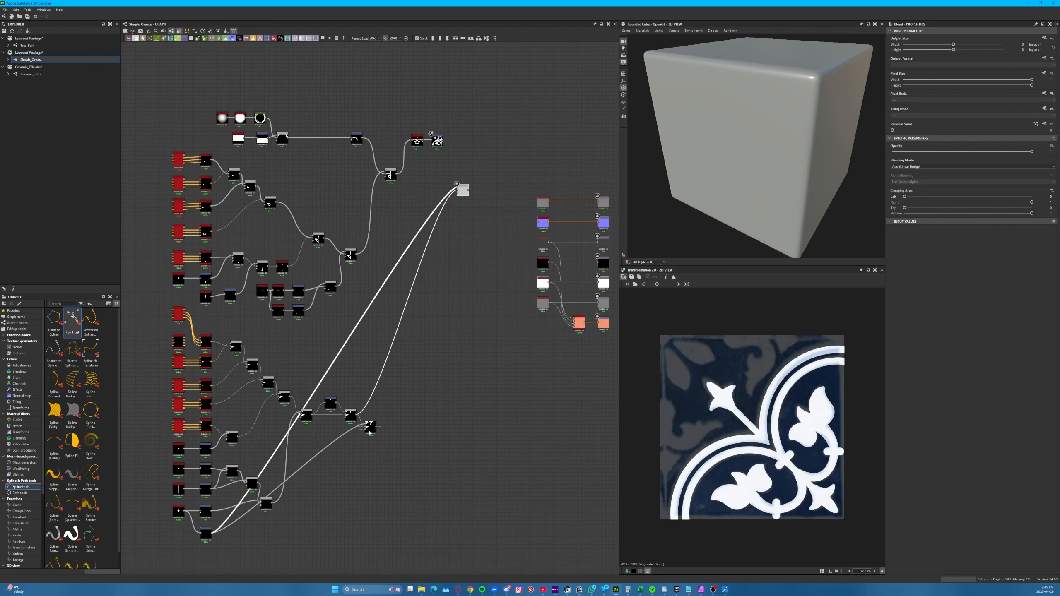
left_click_drag(376, 427, 474, 142)
Connect the mirrored ornament's final Transformation 2D to the new Blend's Foreground input and preview the combined pattern
scroll(456, 139, "up", 10)
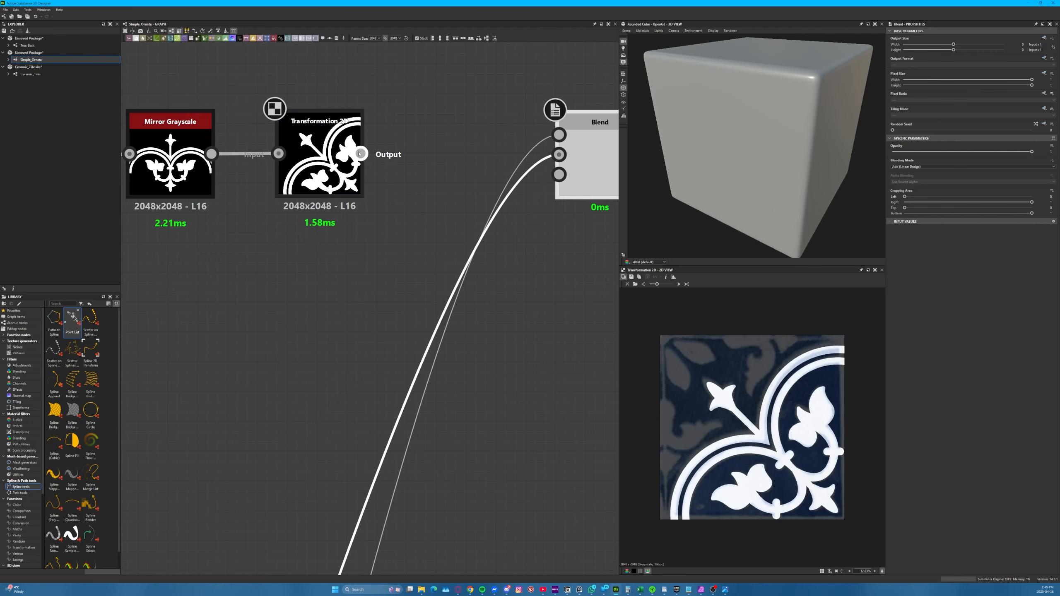
left_click_drag(360, 154, 497, 168)
double_click(586, 155)
Move the combining Blend's corner-group link from the earlier Blend's output to the group's last Blend
scroll(486, 171, "down", 7)
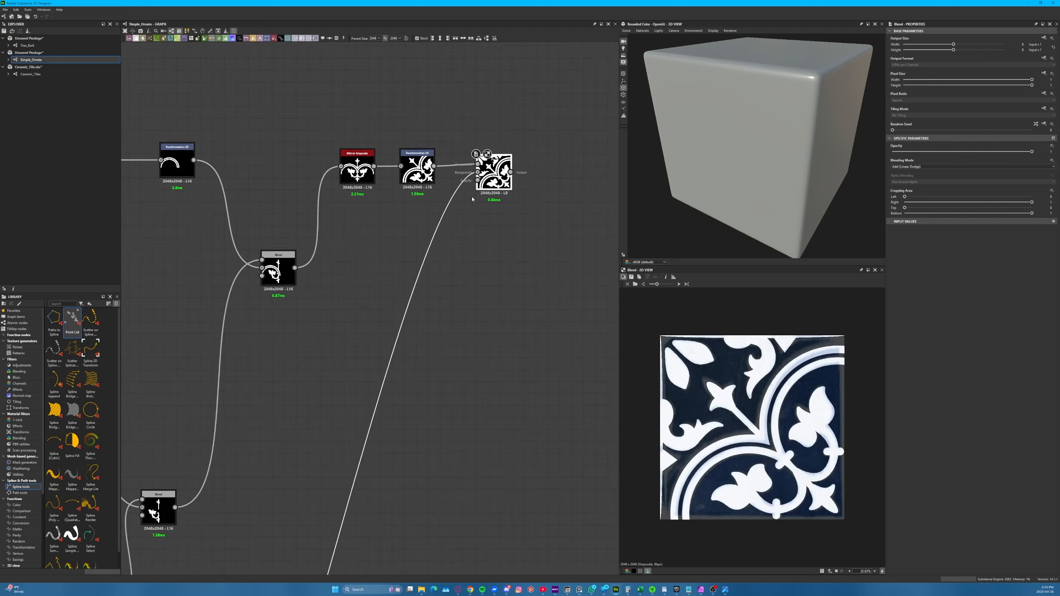
middle_click_drag(490, 455, 431, 195)
middle_click_drag(442, 439, 445, 192)
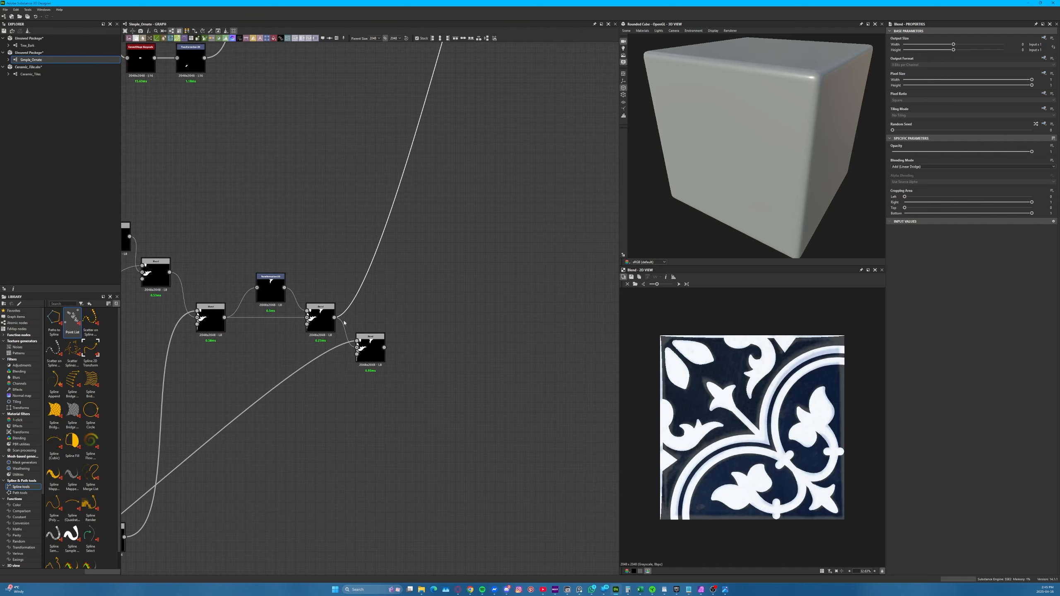
left_click_drag(337, 318, 384, 347)
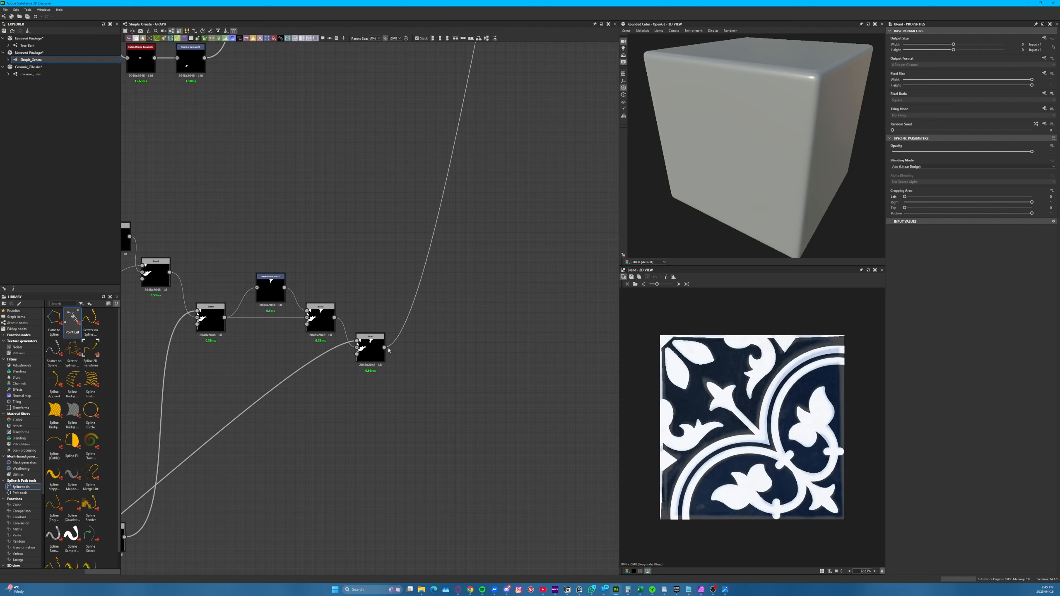
Return to the combining Blend, hide the reference image behind its 2D preview, and widen the preview area to show the whole pattern
scroll(282, 450, "down", 1)
middle_click_drag(402, 231, 319, 412)
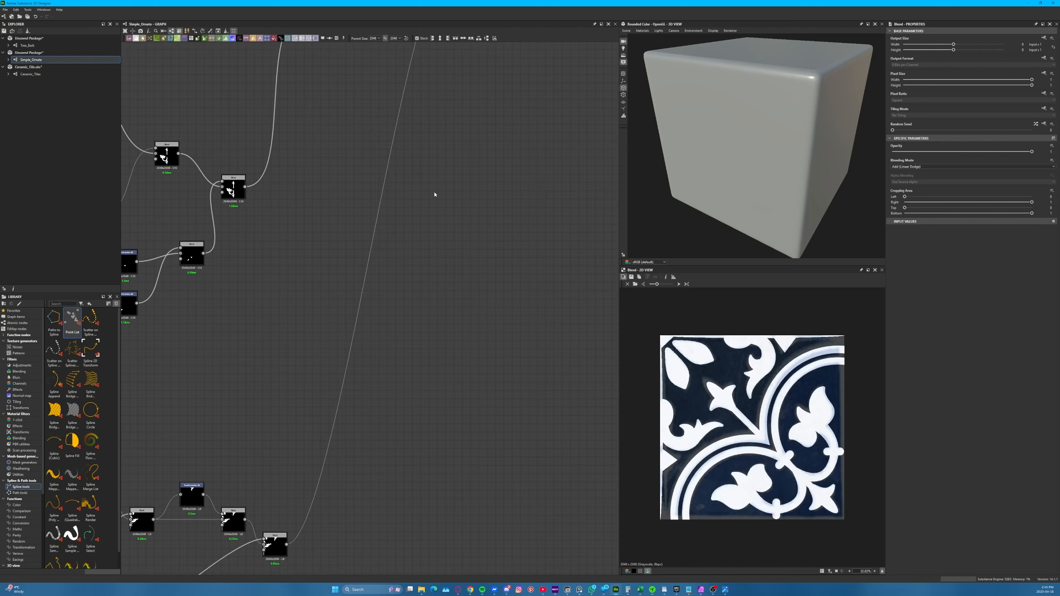
middle_click_drag(450, 137, 366, 463)
scroll(383, 284, "up", 5)
scroll(383, 282, "up", 2)
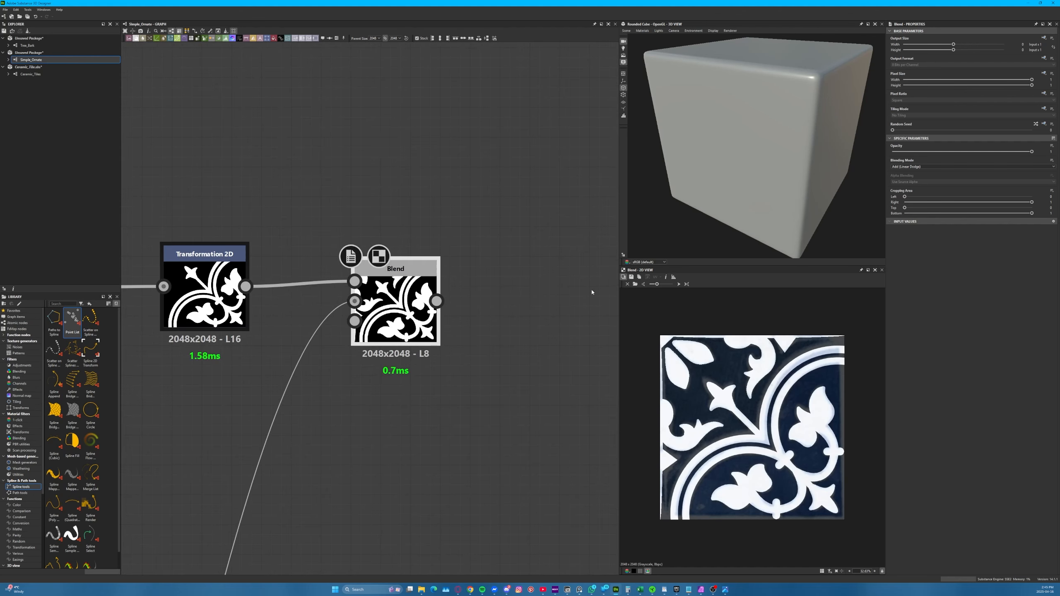
left_click(623, 277)
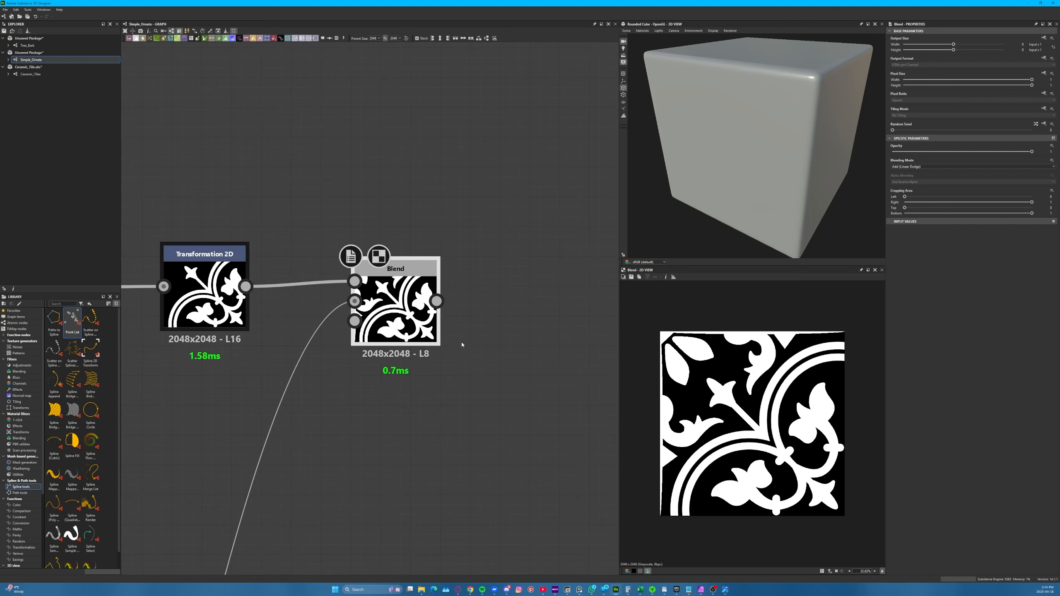
scroll(728, 435, "up", 3)
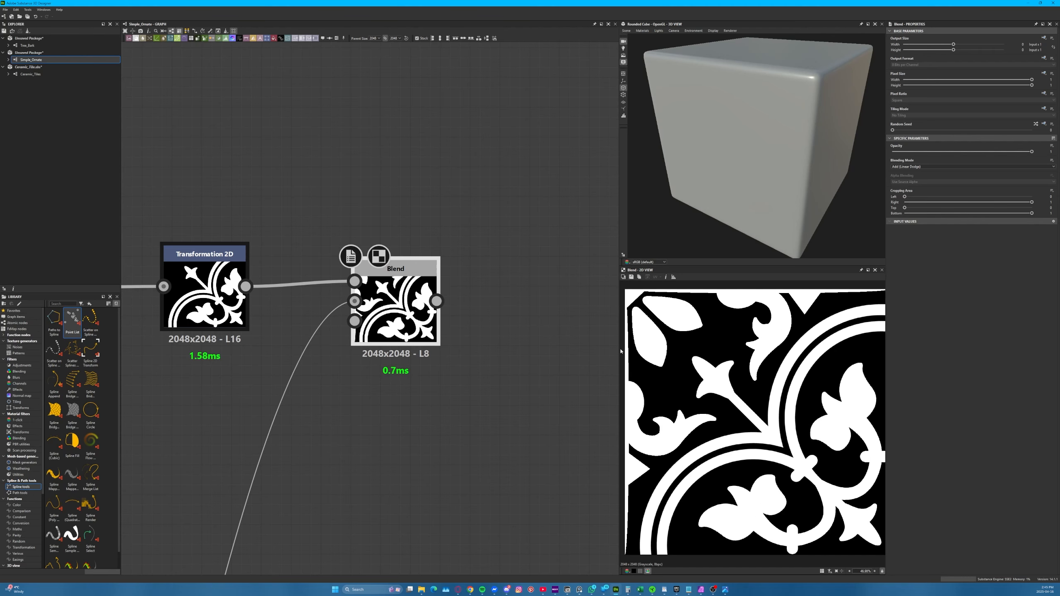
left_click_drag(618, 349, 590, 359)
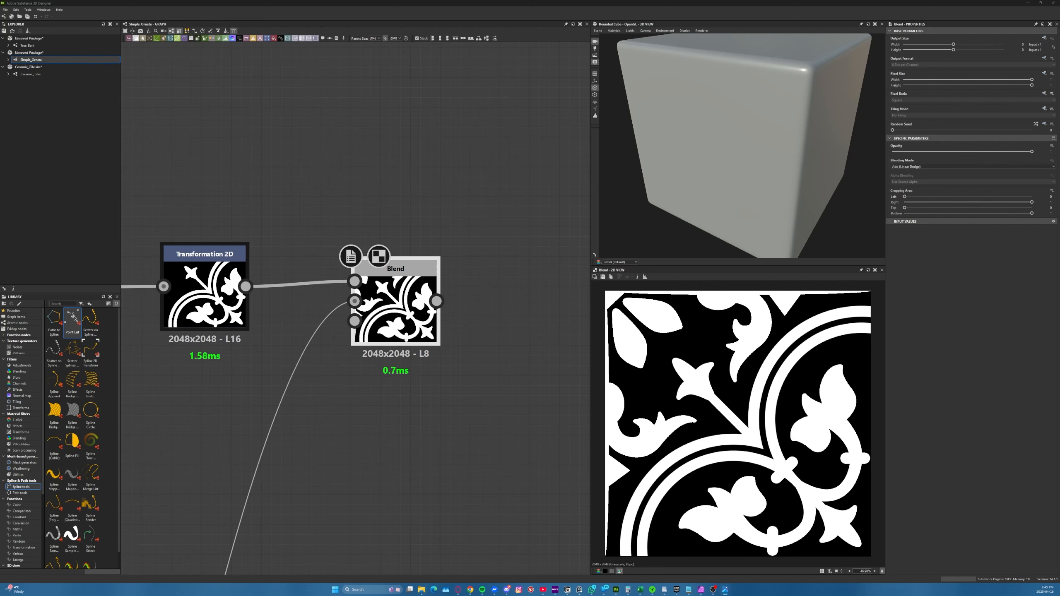
Check the full tile photo Ceramic Tile.jpg, and switch to Affinity Photo to examine the colour-coded layout of the repeating tile sections
left_click_drag(1, 173, 300, 87)
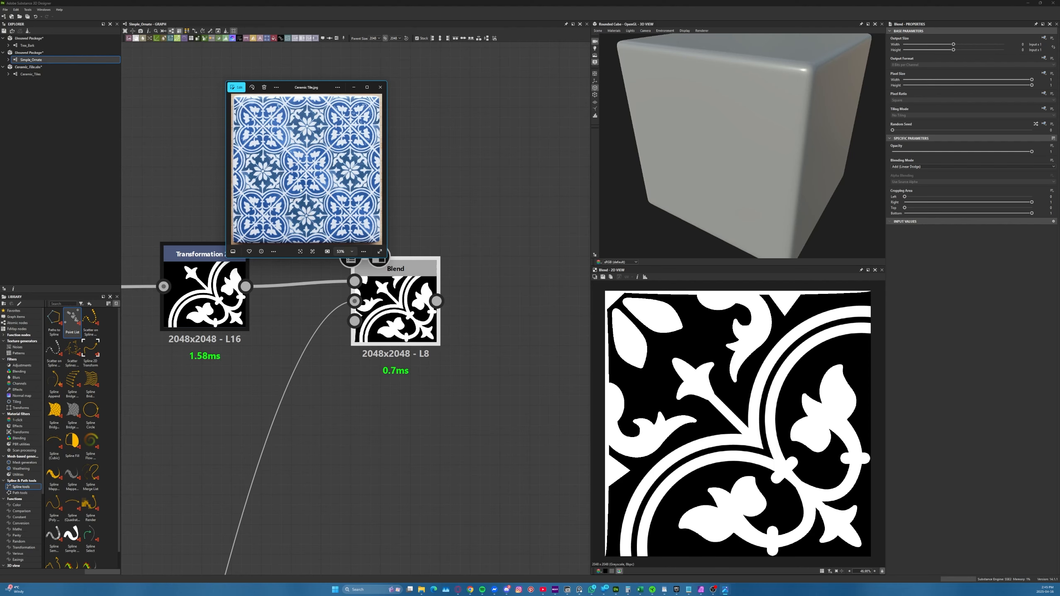
left_click_drag(324, 87, 1, 146)
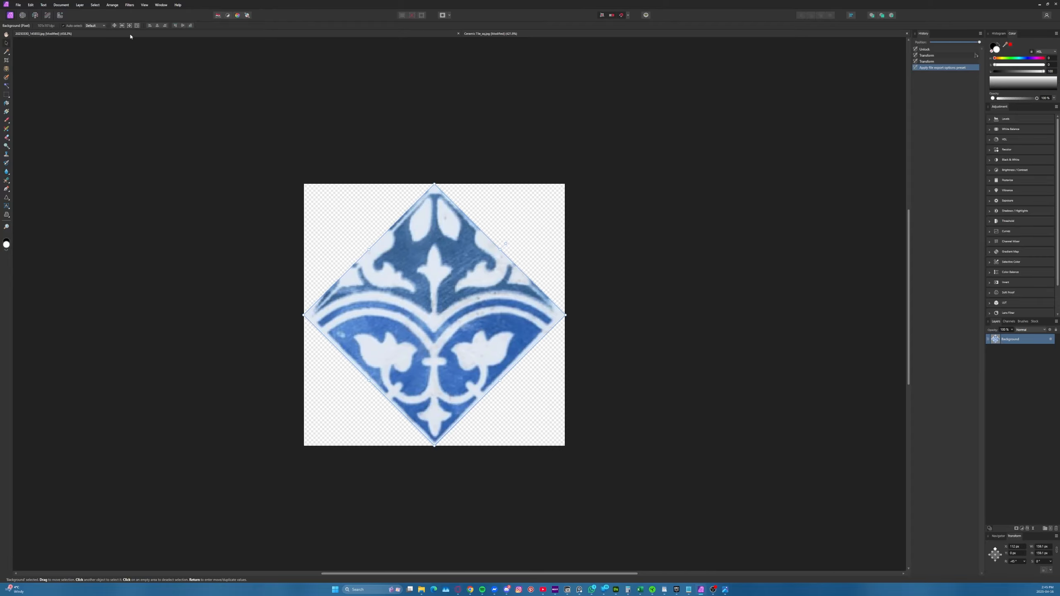
left_click(94, 37)
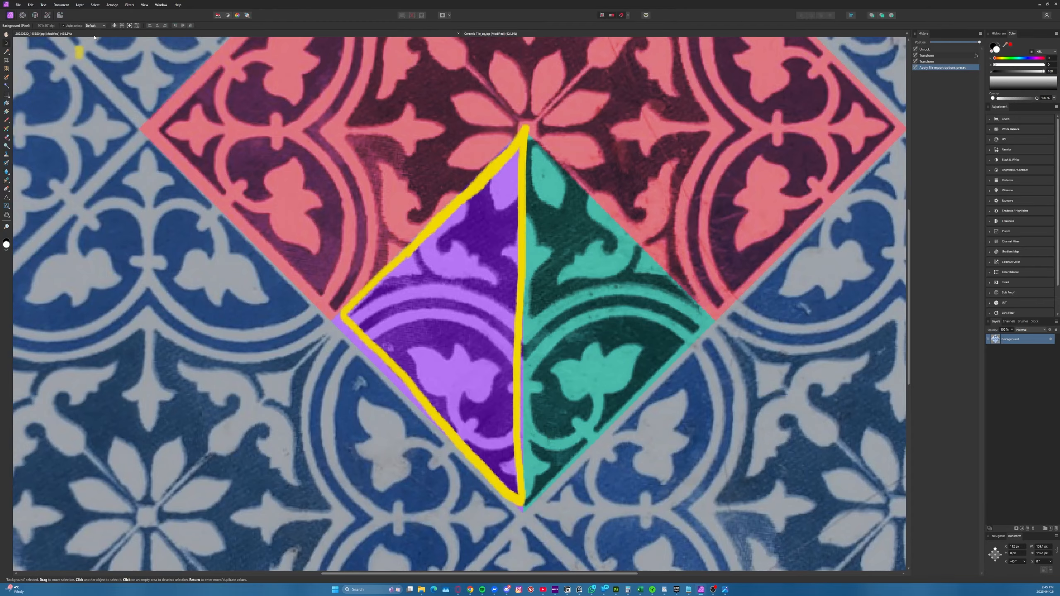
scroll(359, 372, "down", 1)
scroll(364, 353, "down", 1)
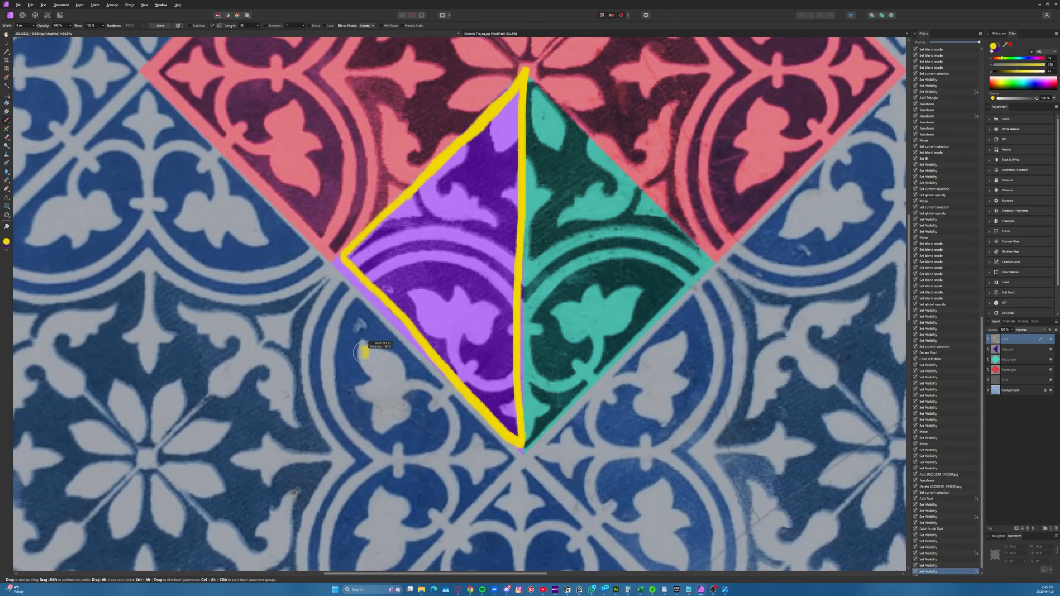
Return to Substance 3D Designer, add a Transformation 2D after the combining Blend, and shrink the pattern to half size
scroll(359, 363, "down", 4, "ctrl")
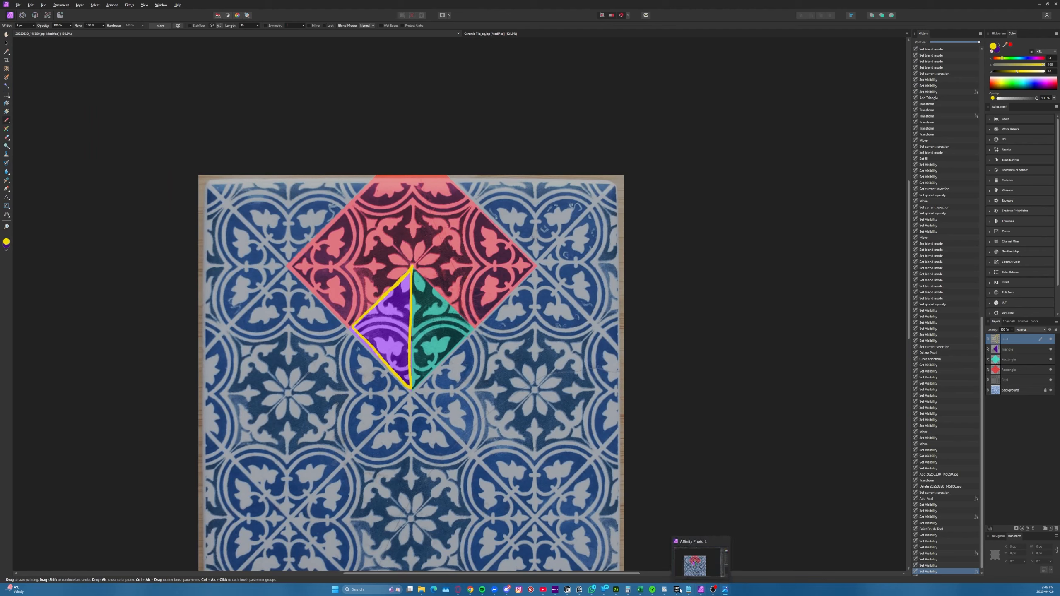
left_click(615, 589)
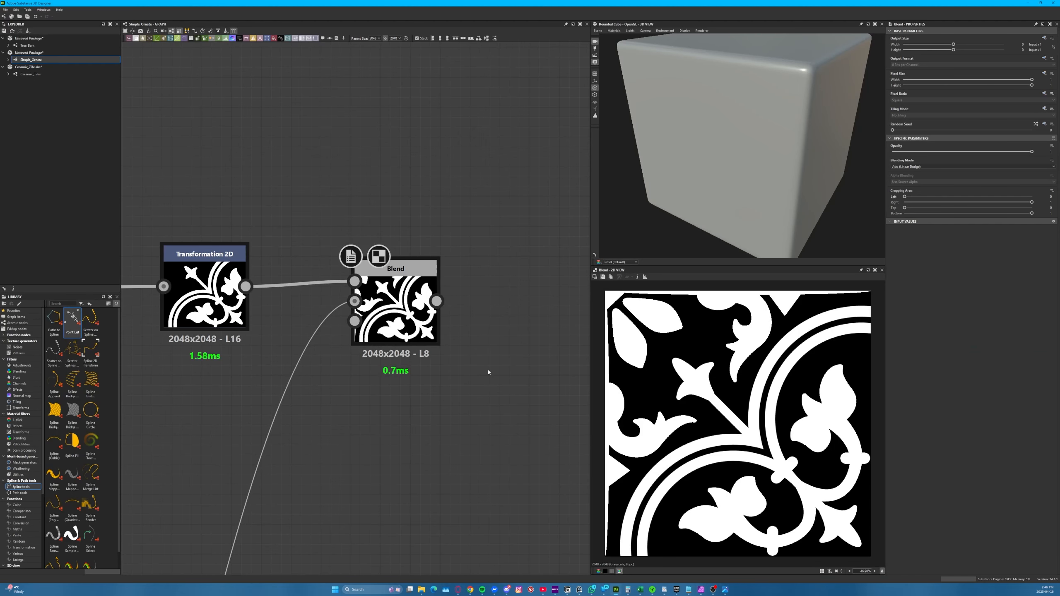
middle_click_drag(366, 382, 322, 350)
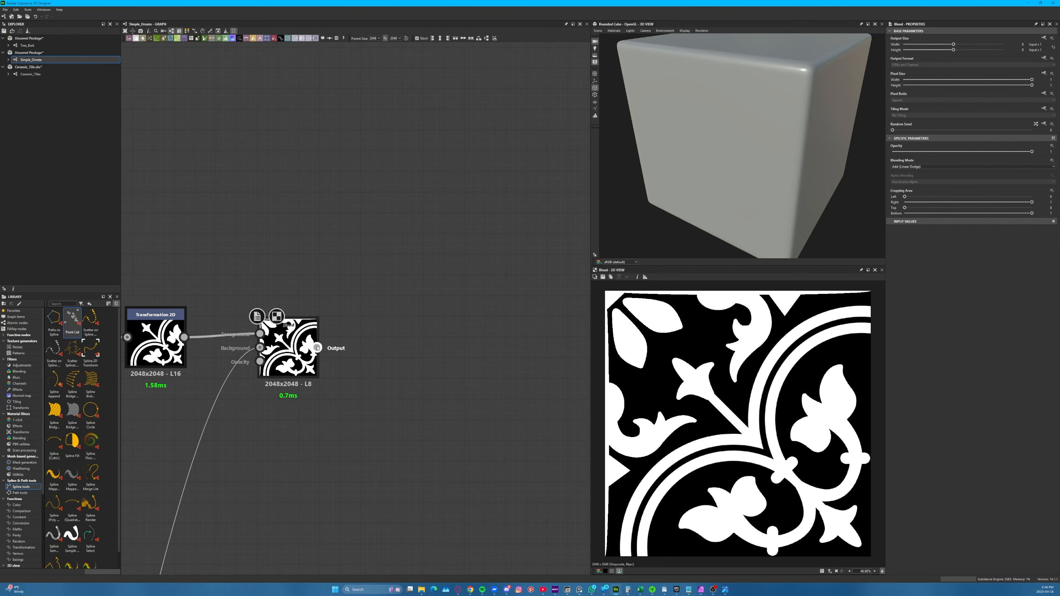
left_click_drag(316, 347, 414, 351)
left_click(438, 372)
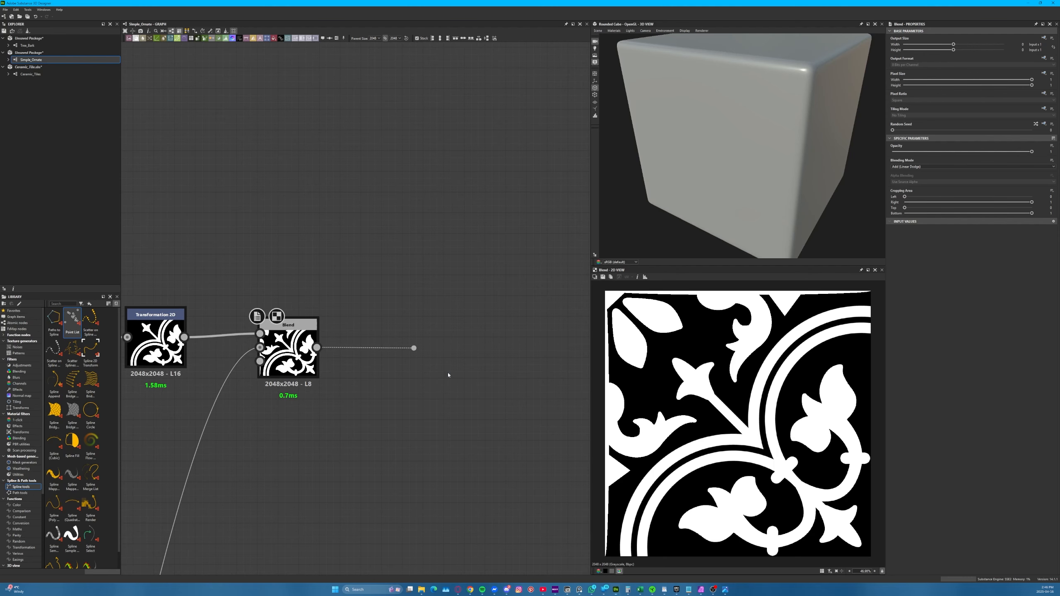
scroll(585, 415, "down", 2)
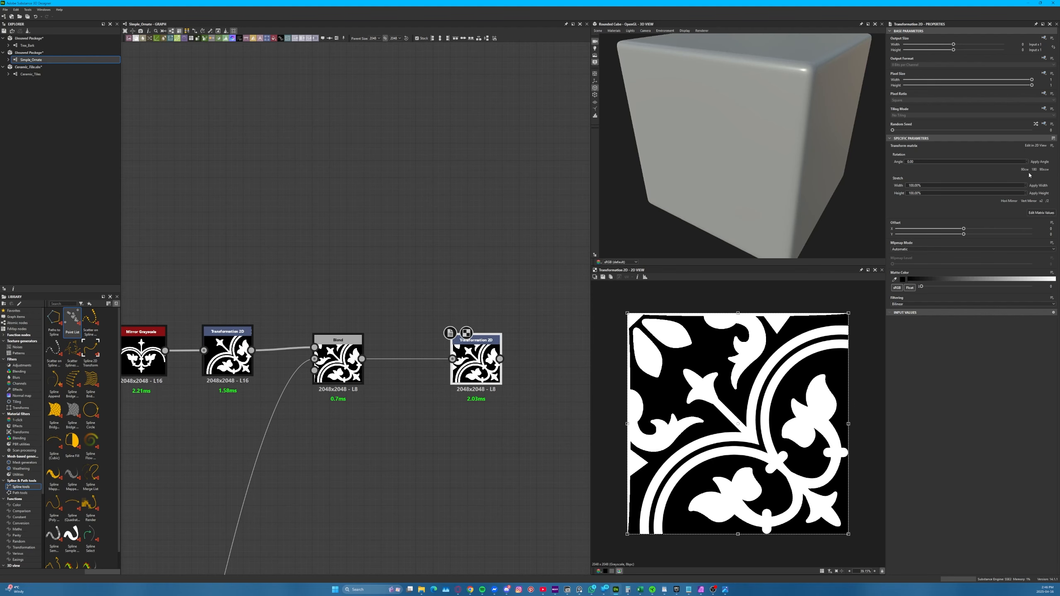
left_click(1047, 202)
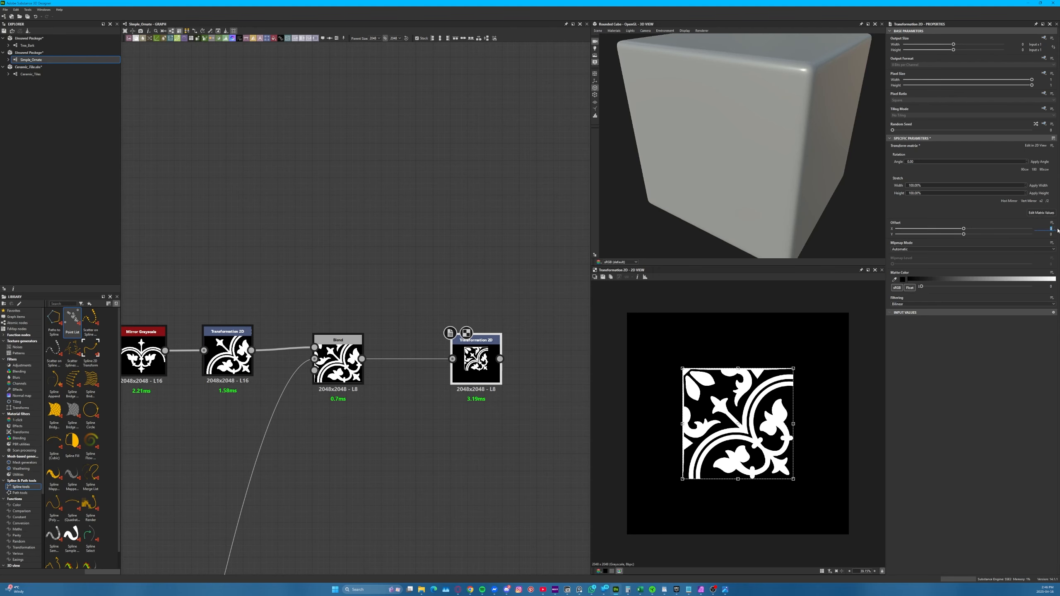
Set the new Transformation 2D's offset to X -0.5 and Y -0.5, and place the node close beside the Blend
key("Return")
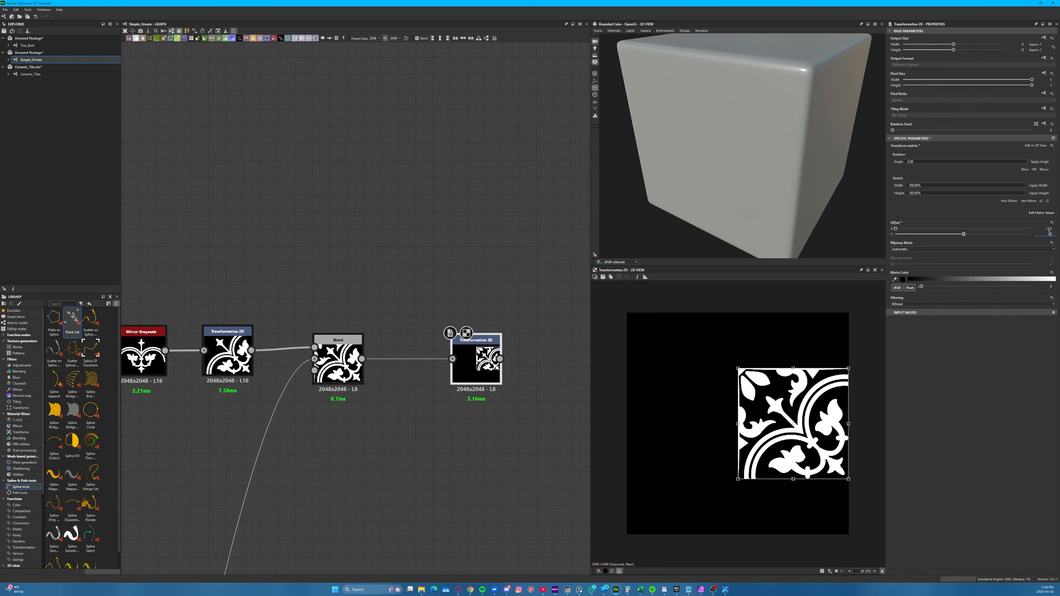
key("Return")
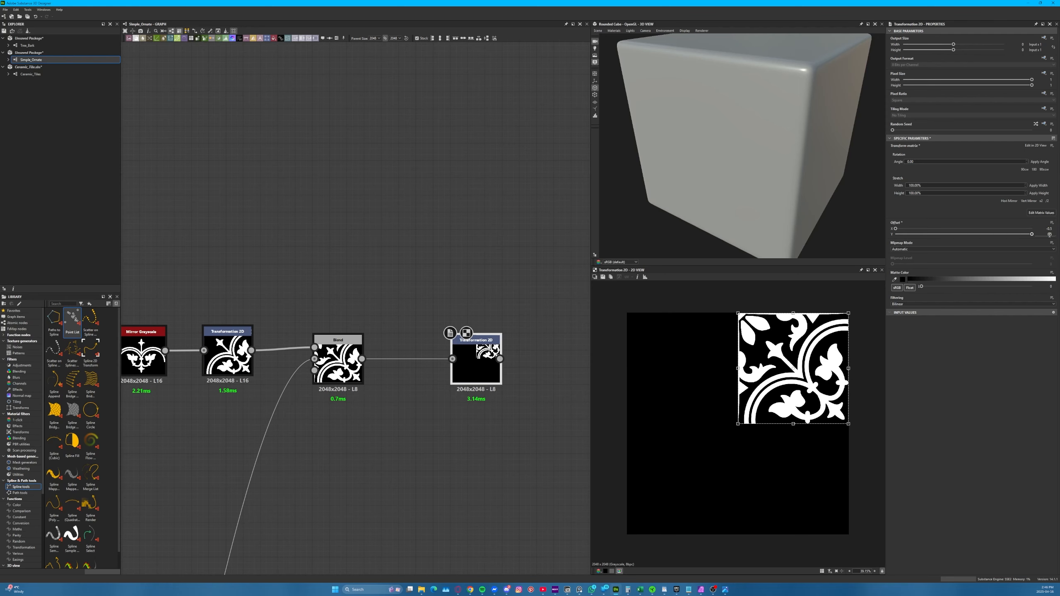
type("-")
key("Return")
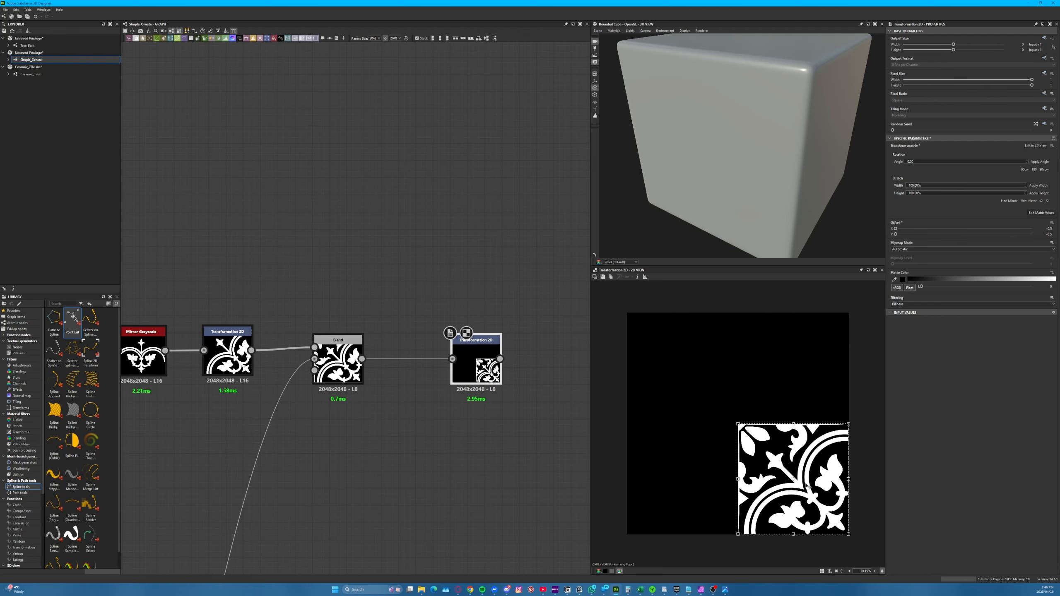
left_click_drag(476, 371, 415, 370)
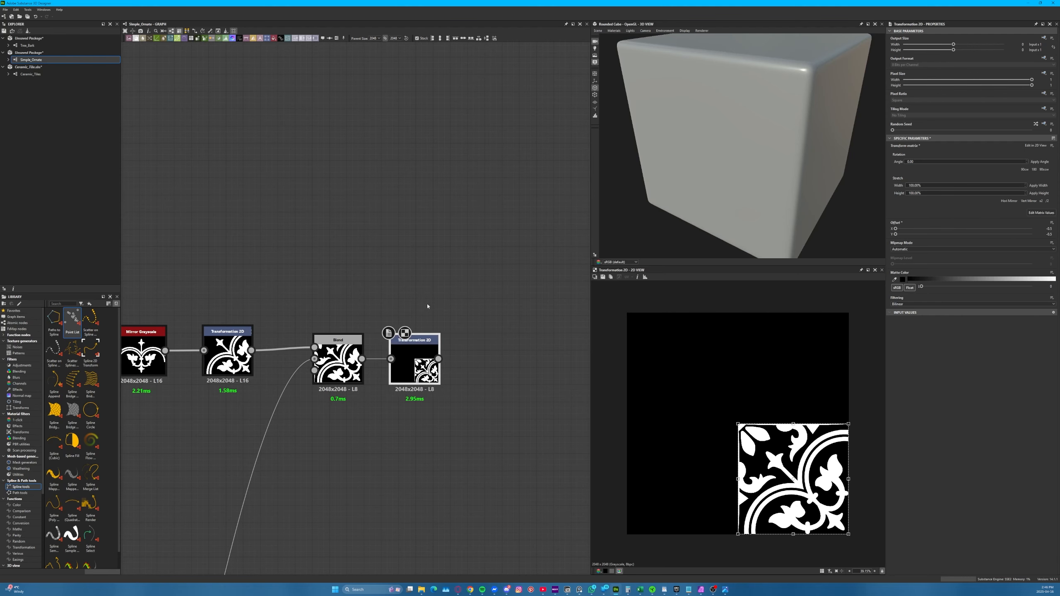
Add a Mirror Grayscale node fed by the half-size Transformation 2D
middle_click_drag(469, 346, 358, 319)
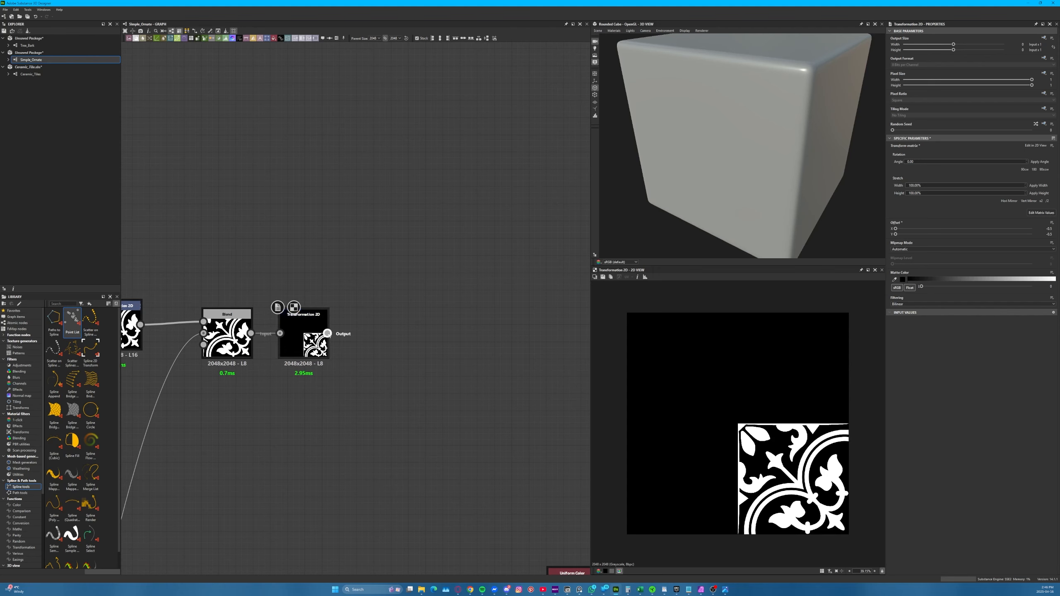
left_click_drag(327, 333, 391, 330)
type("mirror")
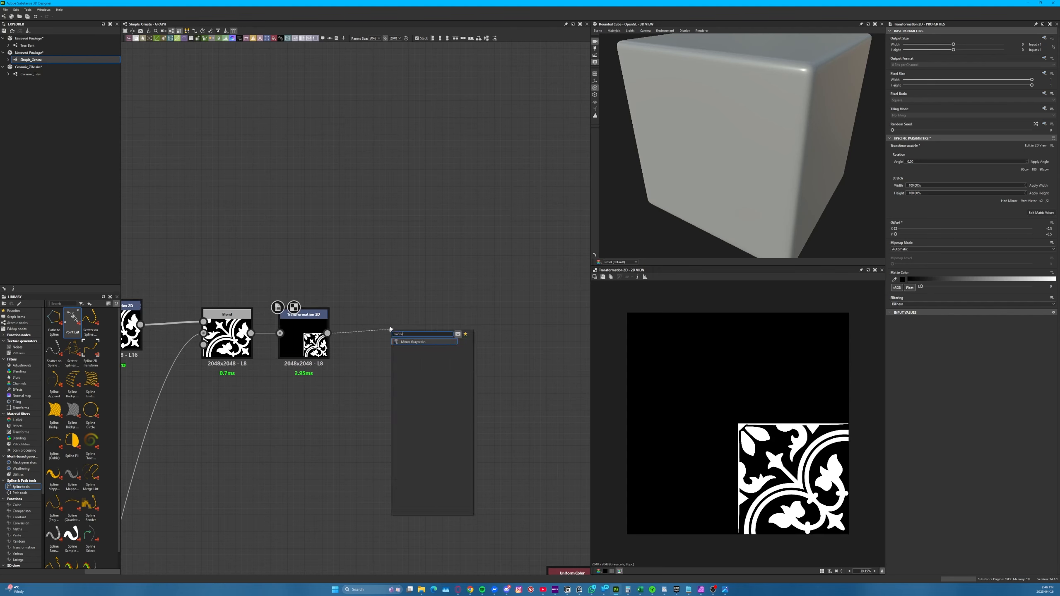
key("Return")
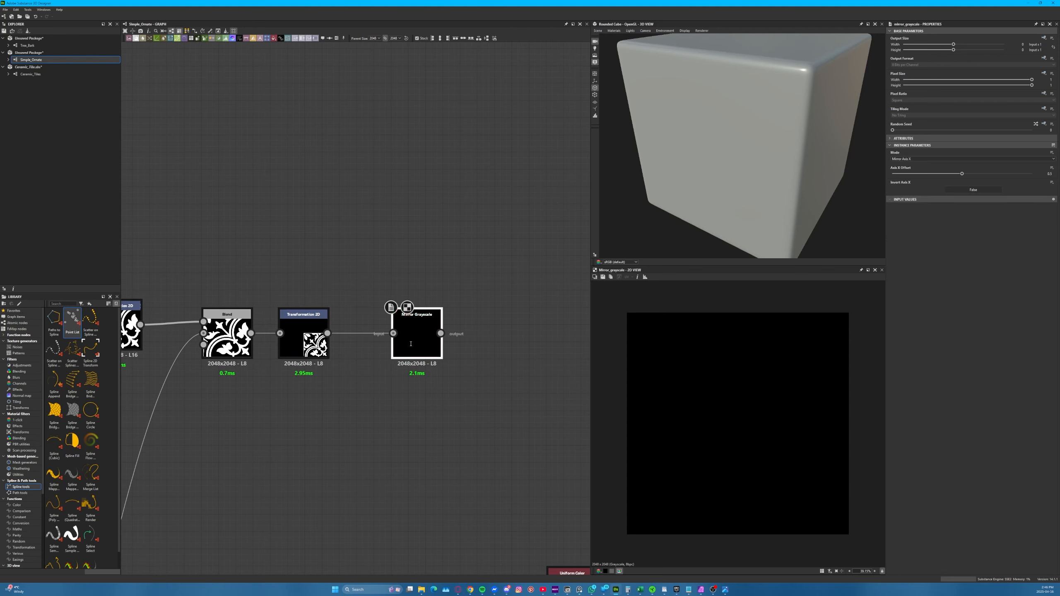
left_click_drag(409, 343, 401, 343)
Set the new Mirror Grayscale's mode to Mirror Corner and its corner type to Bottom Right
left_click(909, 159)
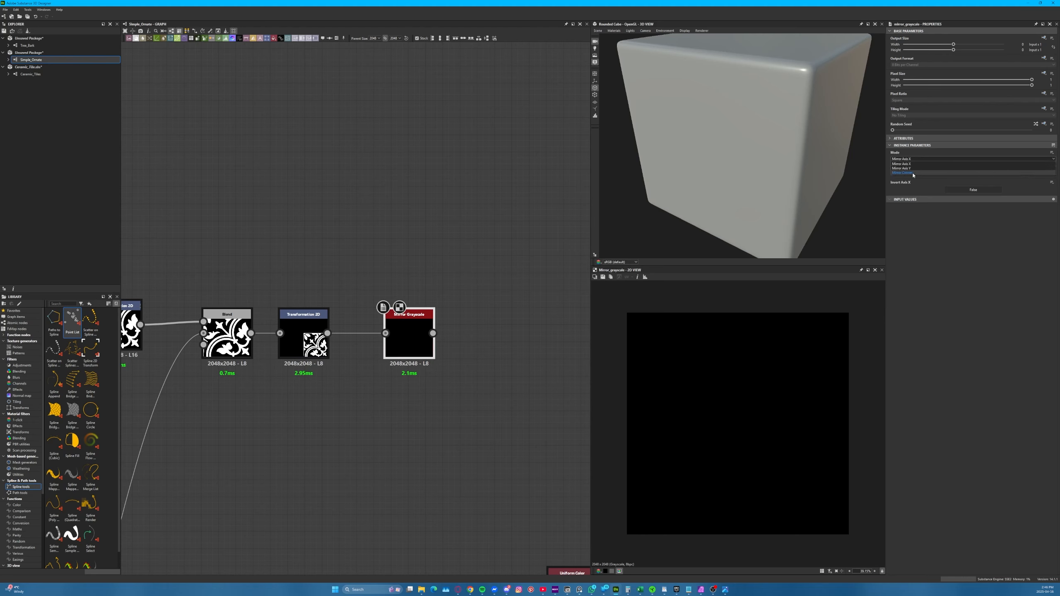
left_click(912, 172)
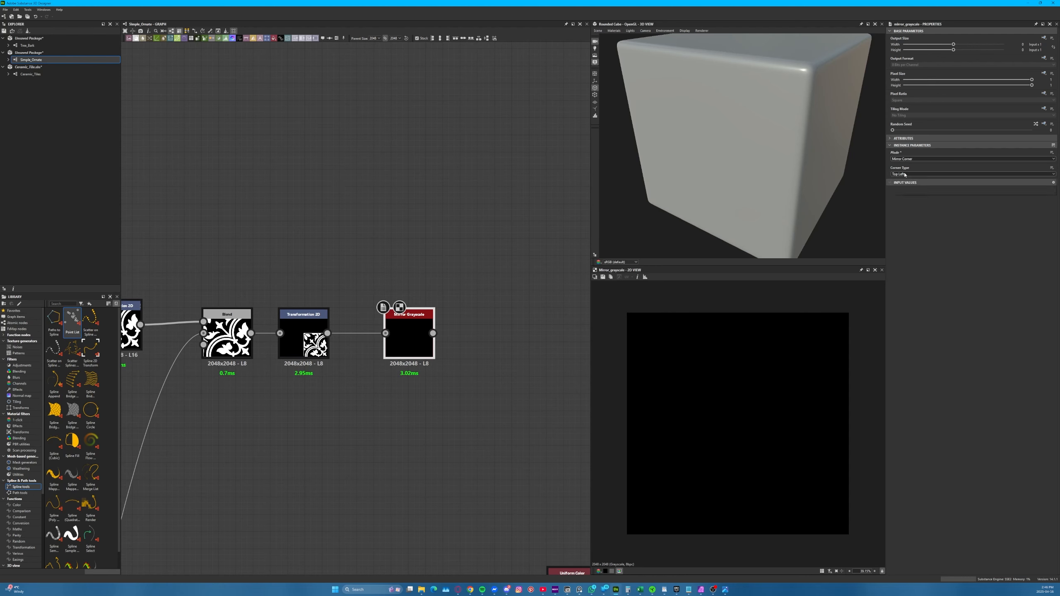
left_click(907, 175)
left_click(905, 193)
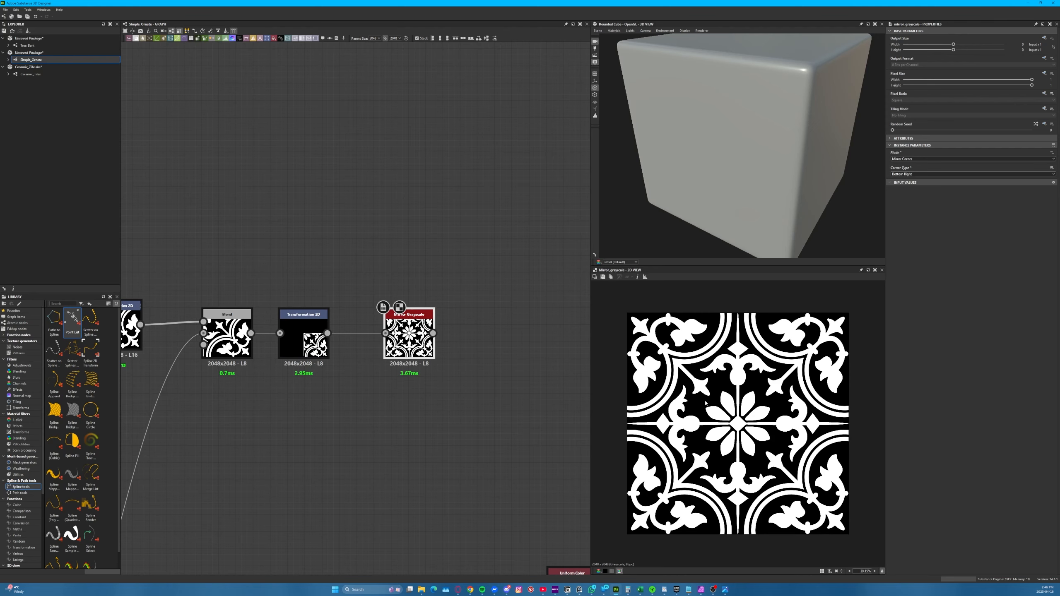
Try the full Ceramic Tile photo behind the 2D preview, restore Ceramic Tile_sq as the reference, and hide the background again
left_click(595, 277)
left_click(605, 284)
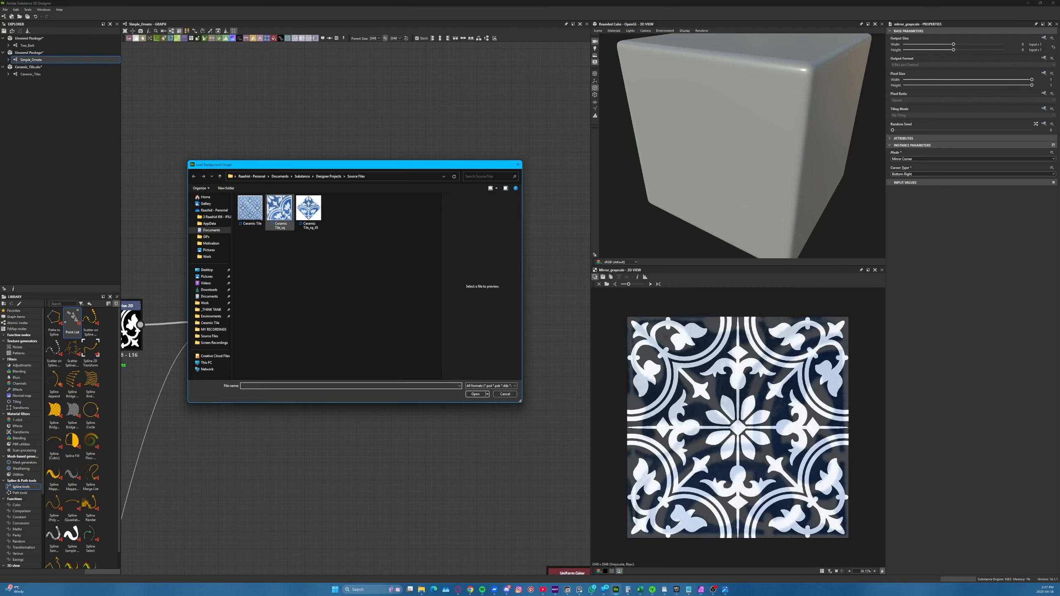
double_click(249, 211)
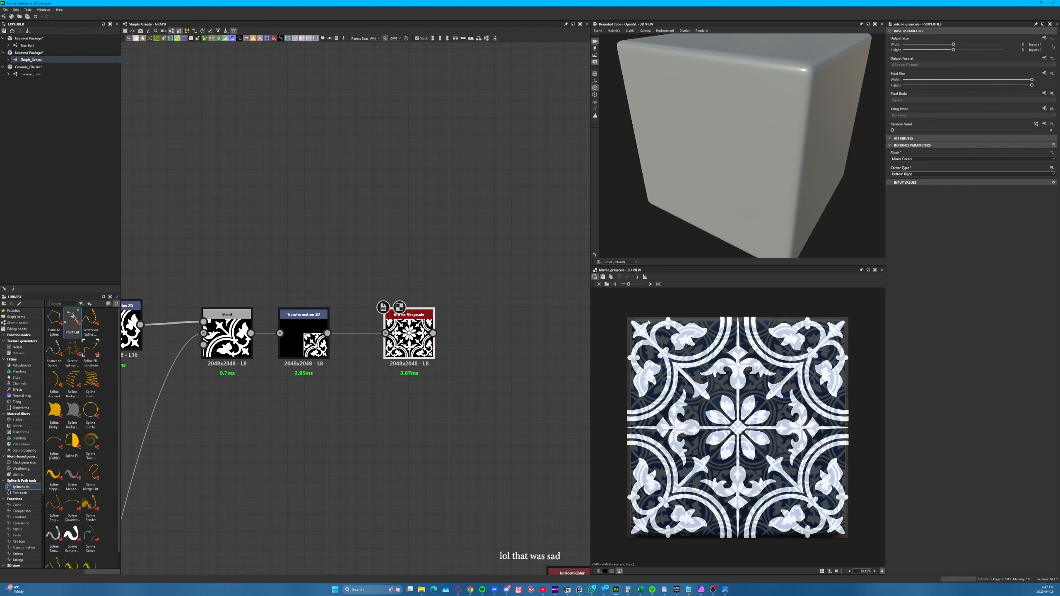
left_click(606, 284)
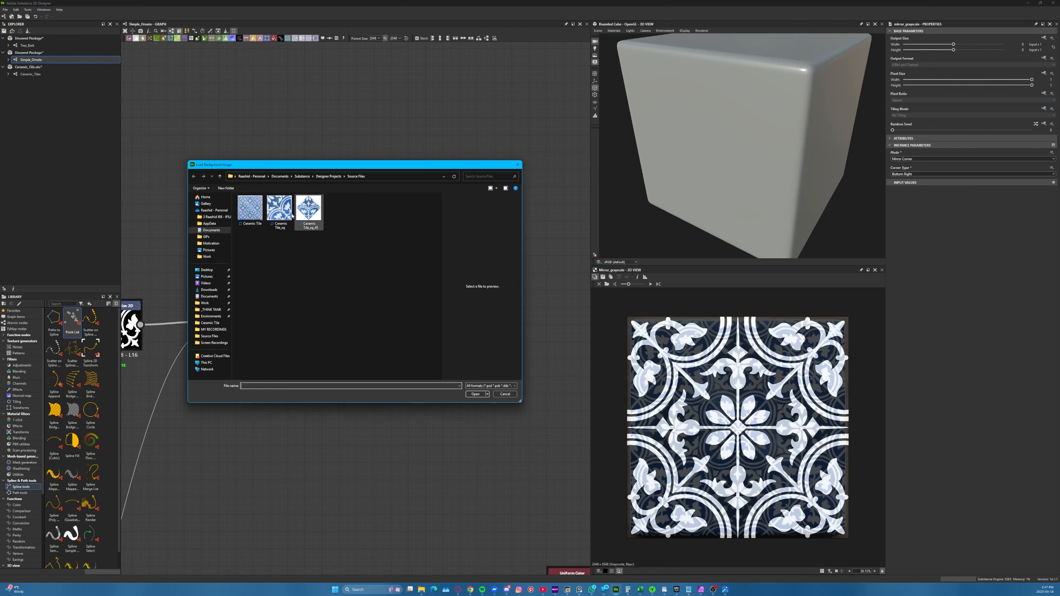
double_click(292, 216)
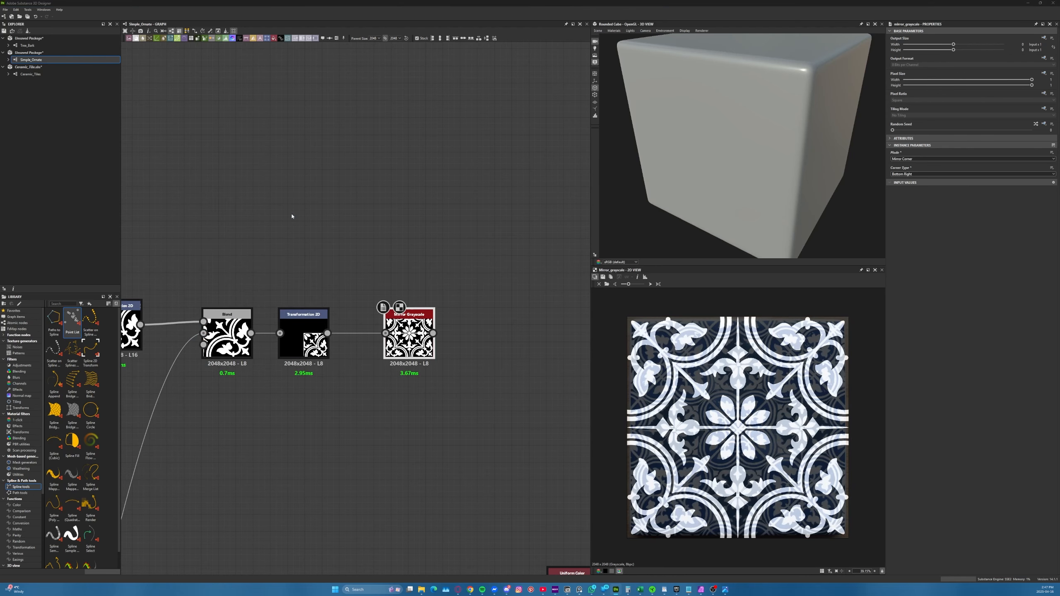
left_click(594, 278)
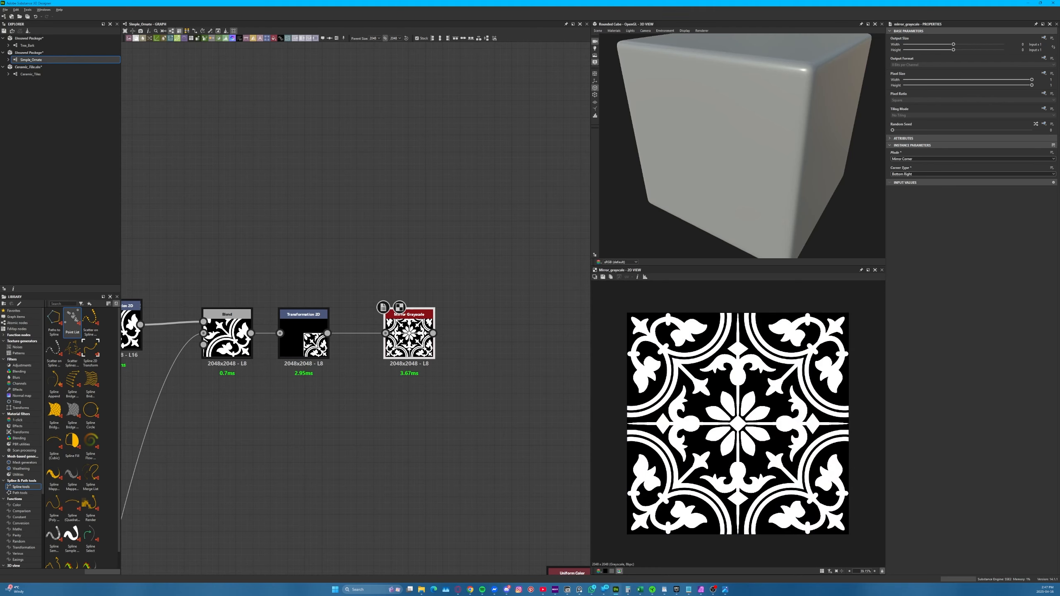
Check the tile photo Ceramic Tile.jpg up close against the mirrored pattern, and move its window out of the way
left_click(725, 589)
left_click_drag(377, 243, 512, 444)
scroll(508, 441, "up", 1)
left_click_drag(517, 351, 0, 276)
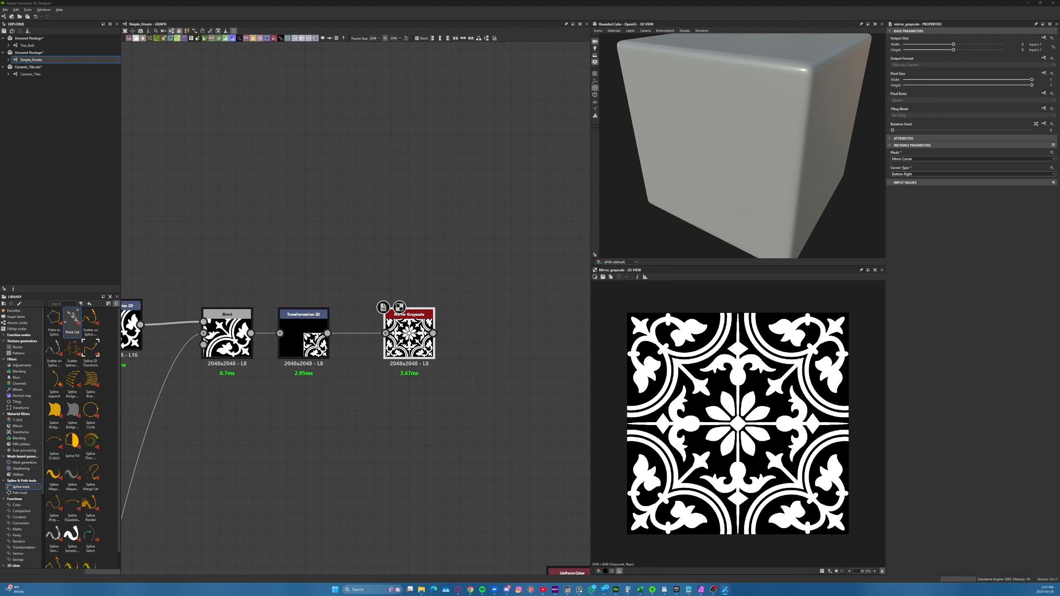
Review the Simple_Ornate node graph, from both motif groups through the combining Blend to the final Mirror Grayscale
scroll(338, 258, "down", 3)
scroll(422, 287, "up", 4)
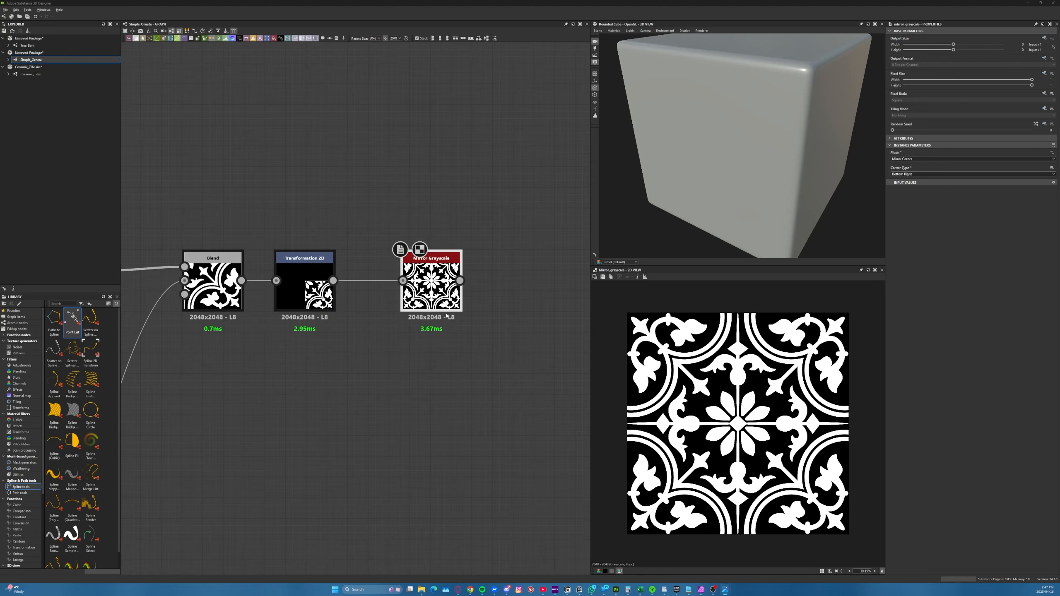
scroll(422, 286, "down", 5)
middle_click_drag(420, 293, 611, 106)
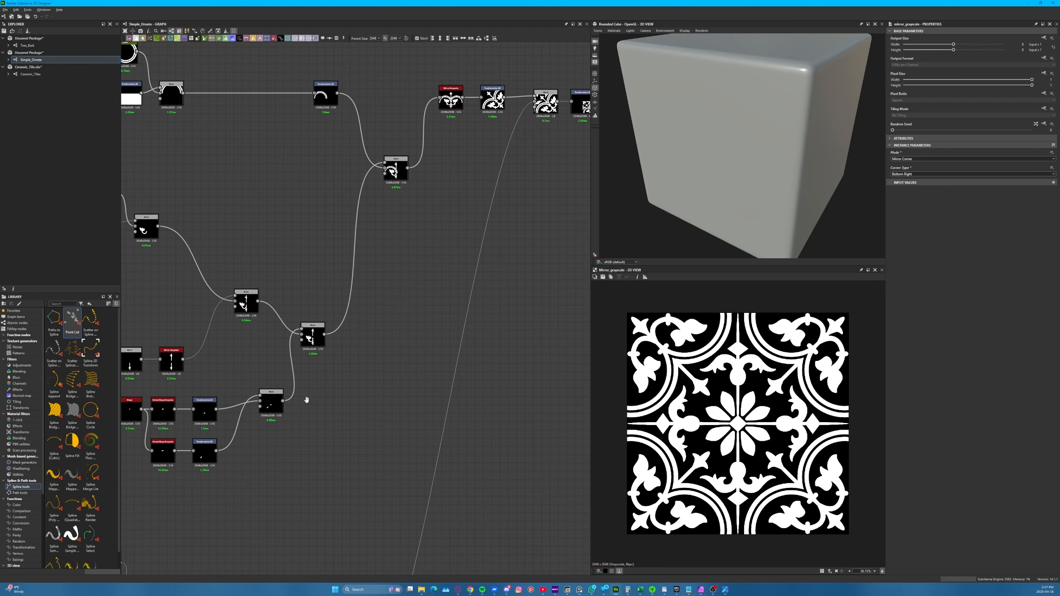
middle_click_drag(305, 398, 437, 192)
middle_click_drag(333, 440, 426, 230)
middle_click_drag(580, 292, 496, 294)
scroll(503, 294, "up", 6)
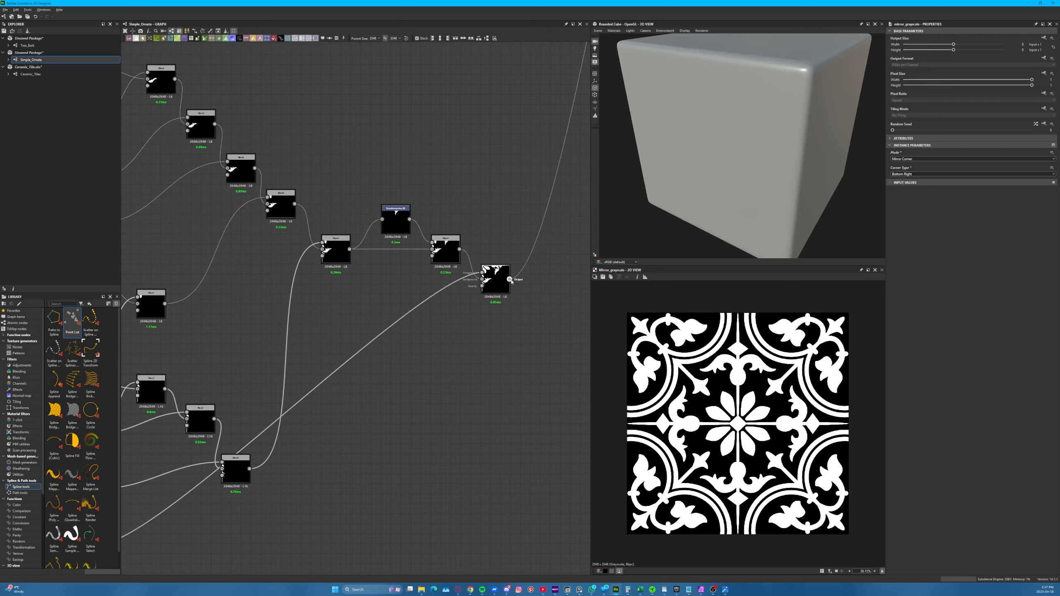
scroll(485, 321, "down", 8)
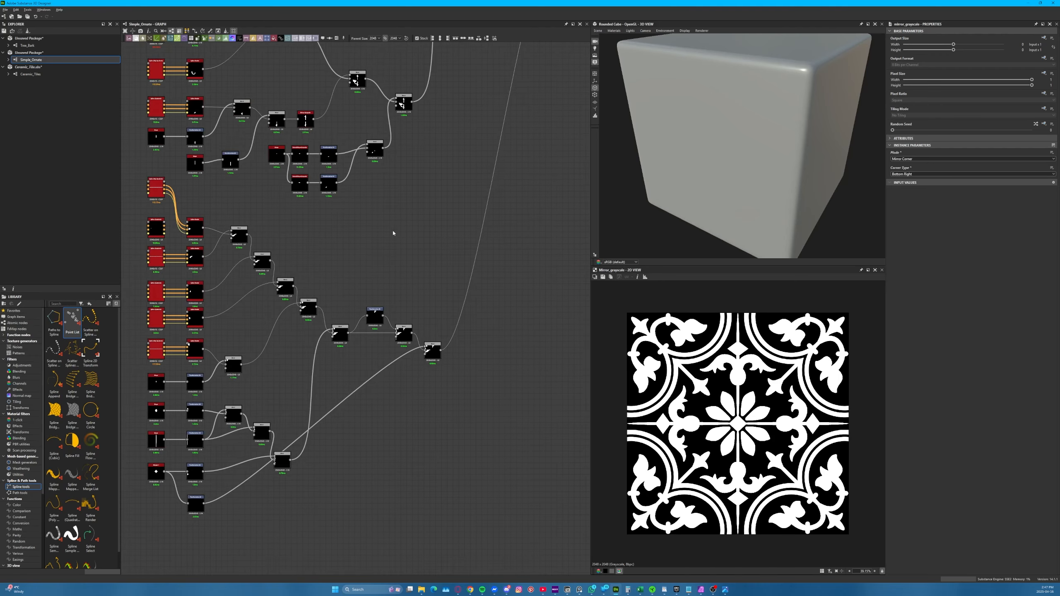
scroll(359, 293, "down", 2)
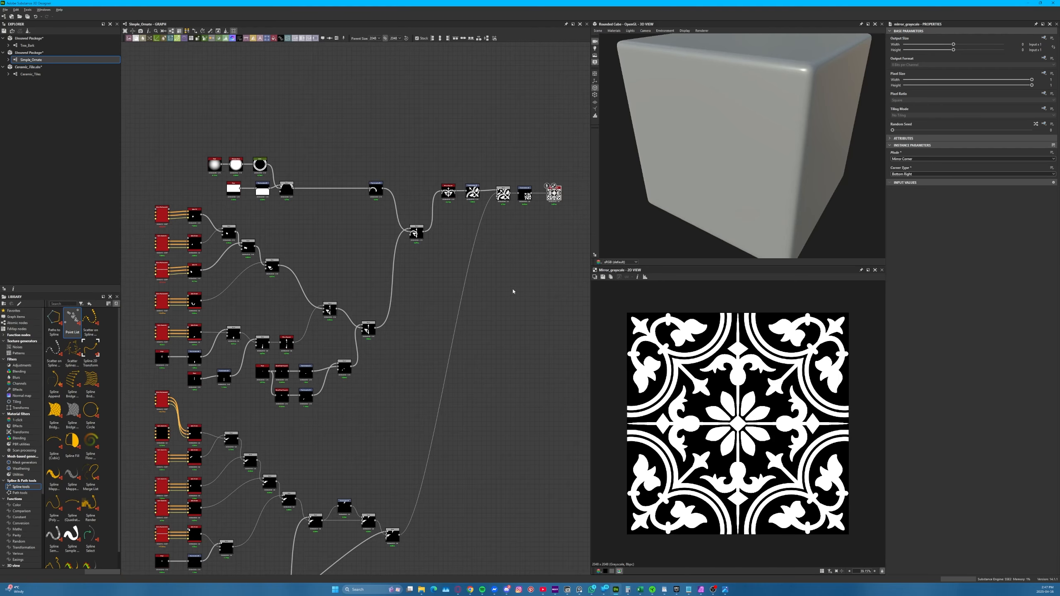
middle_click_drag(513, 291, 317, 303)
scroll(358, 186, "up", 6)
scroll(424, 269, "down", 4)
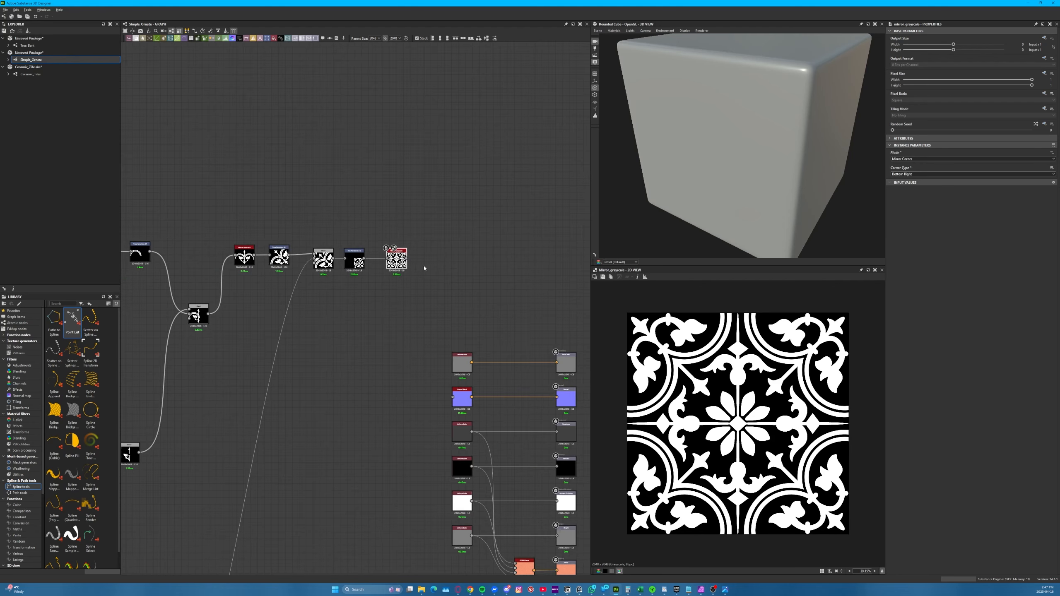
scroll(424, 268, "down", 5)
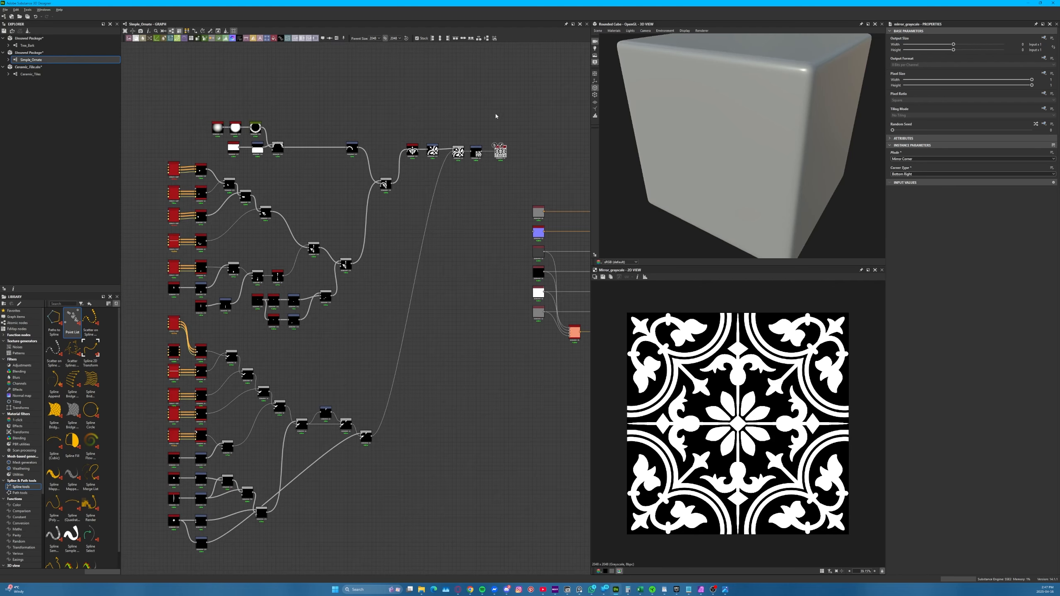
Tidy the graph by moving the final mirrored-pattern chain down between the two motif groups and lowering the Blend that feeds it
left_click_drag(499, 108, 160, 556)
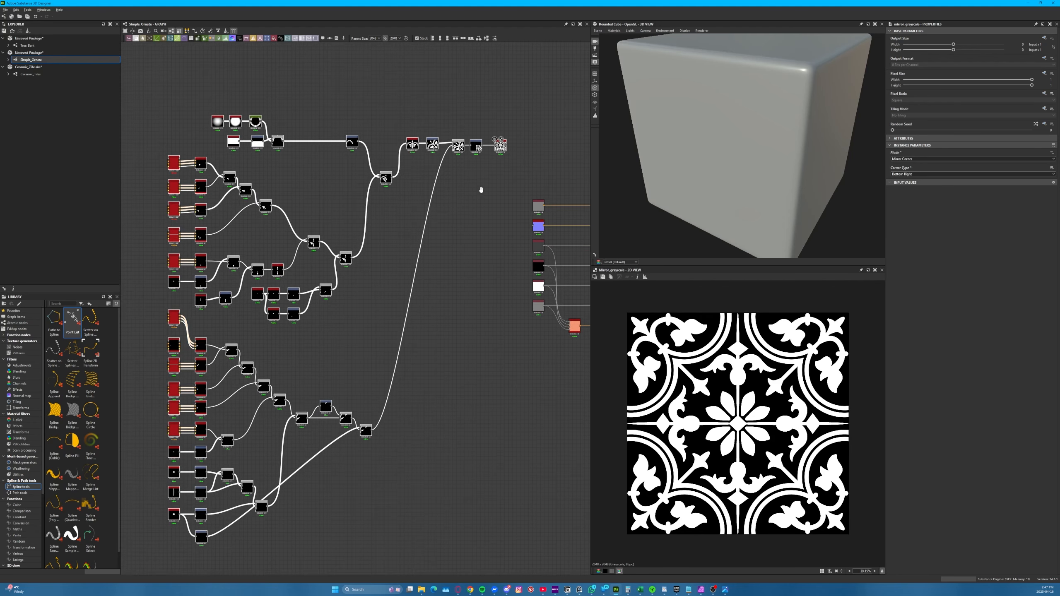
middle_click_drag(481, 190, 507, 263)
left_click_drag(525, 220, 372, 134)
left_click(480, 101)
left_click_drag(368, 59, 386, 233)
left_click_drag(343, 95, 346, 155)
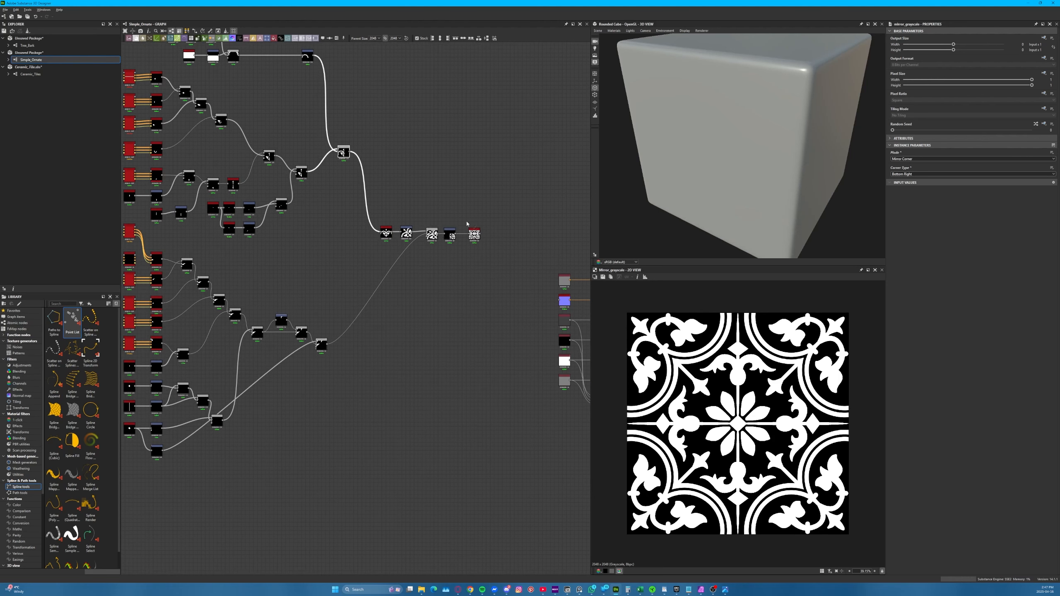
left_click_drag(477, 214, 384, 242)
middle_click_drag(446, 236, 339, 291)
scroll(403, 289, "up", 7)
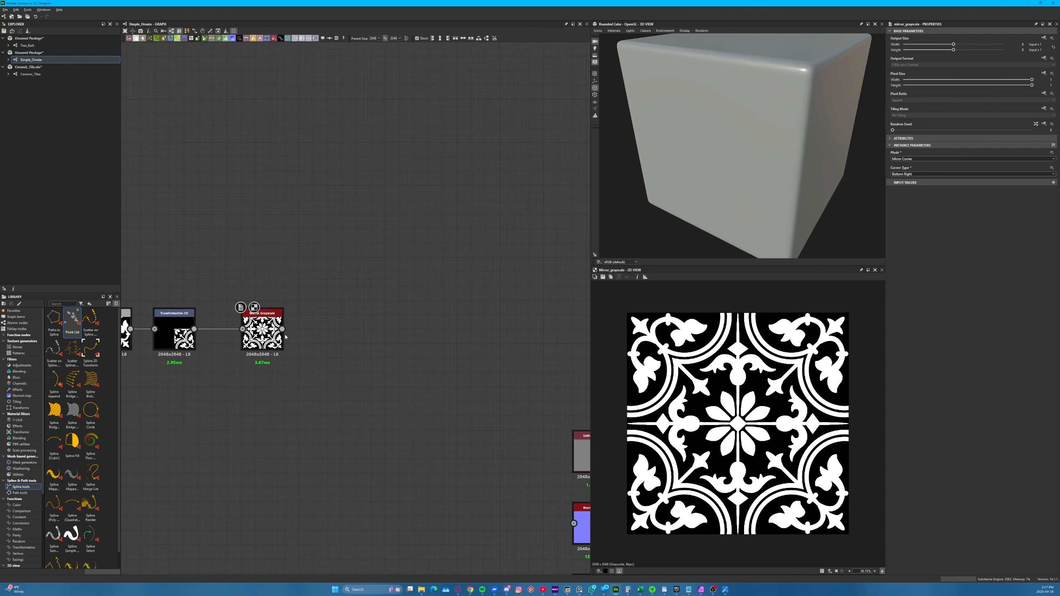
middle_click_drag(375, 329, 416, 253)
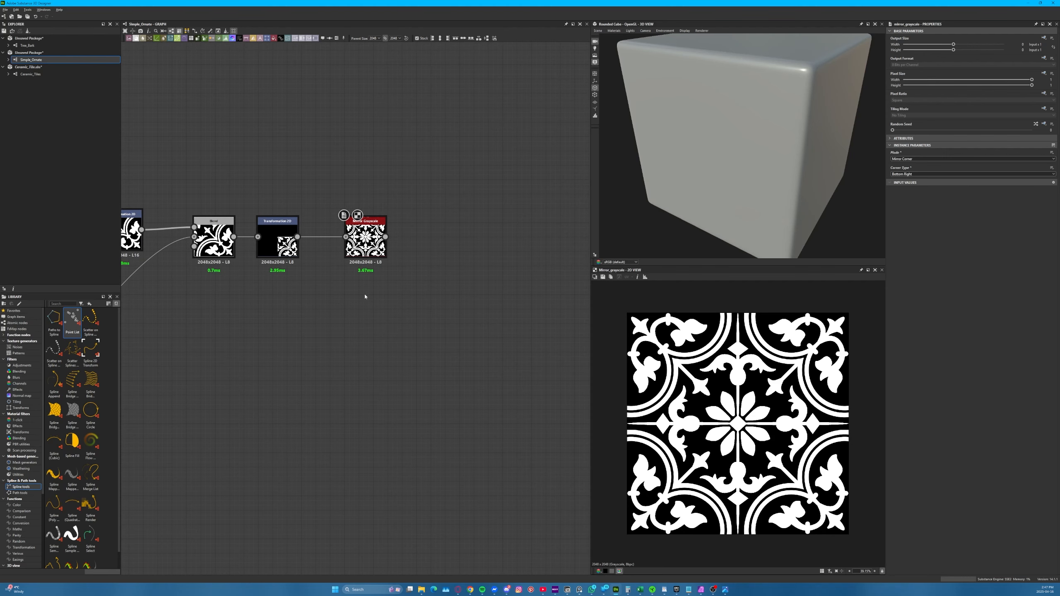
Bring the Ceramic Tile.jpg photo window over the graph and examine its heart-shaped border and leaf motifs up close
left_click_drag(0, 161, 368, 264)
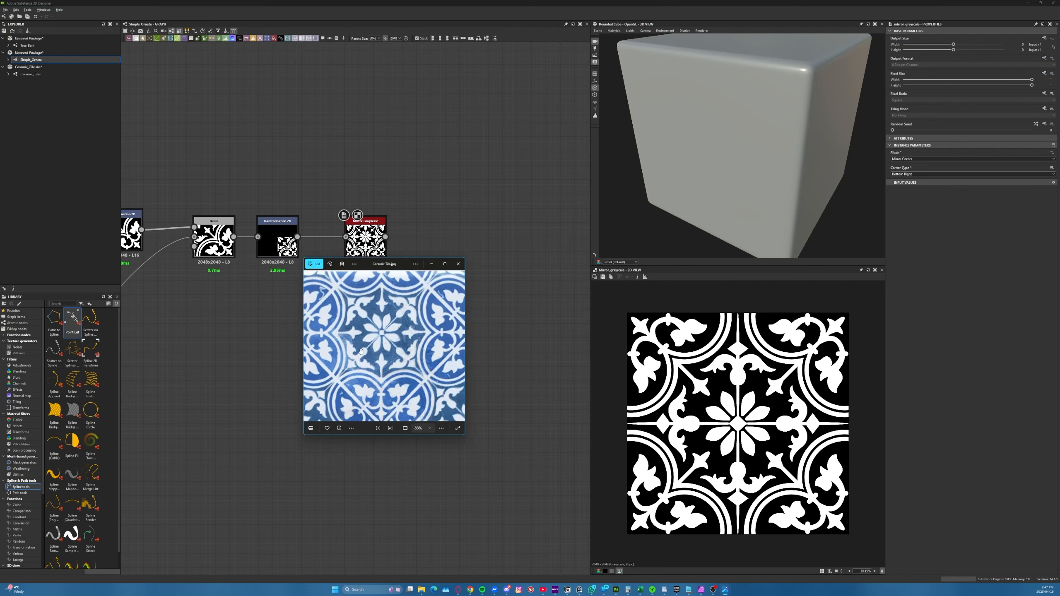
scroll(364, 356, "down", 3)
scroll(375, 368, "up", 1)
scroll(375, 368, "up", 4)
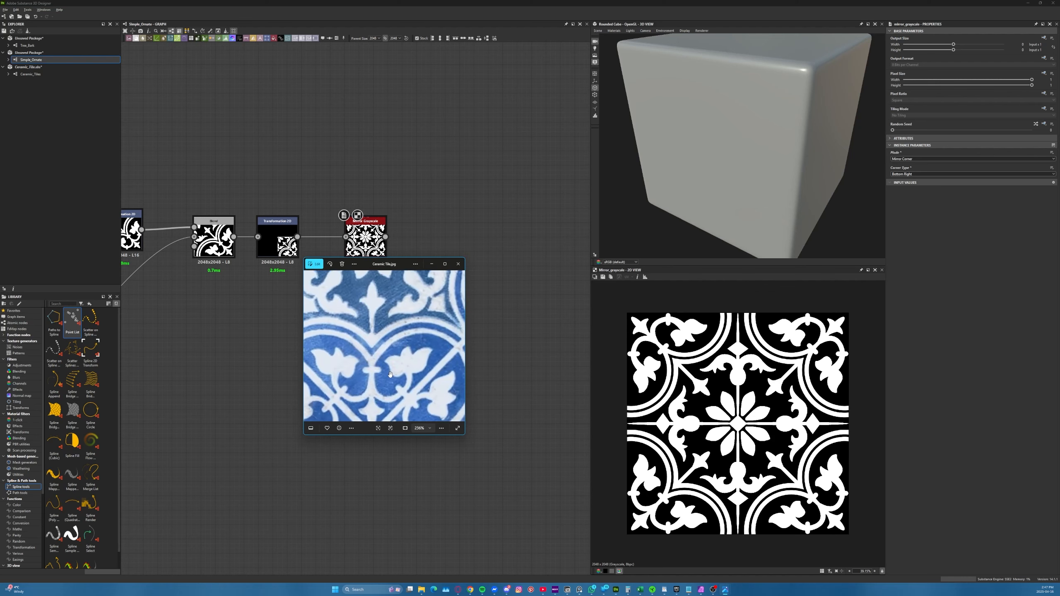
Examine the leaf, heart-border and flower motifs in the Ceramic Tile.jpg photo, and move its window off the graph
left_click_drag(392, 313, 414, 315)
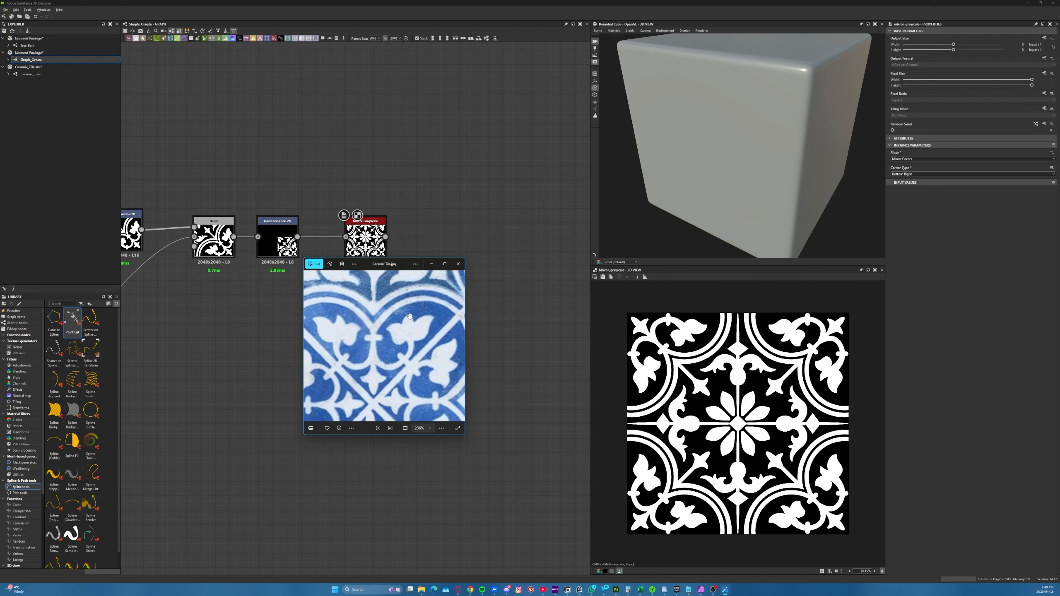
left_click_drag(359, 306, 378, 392)
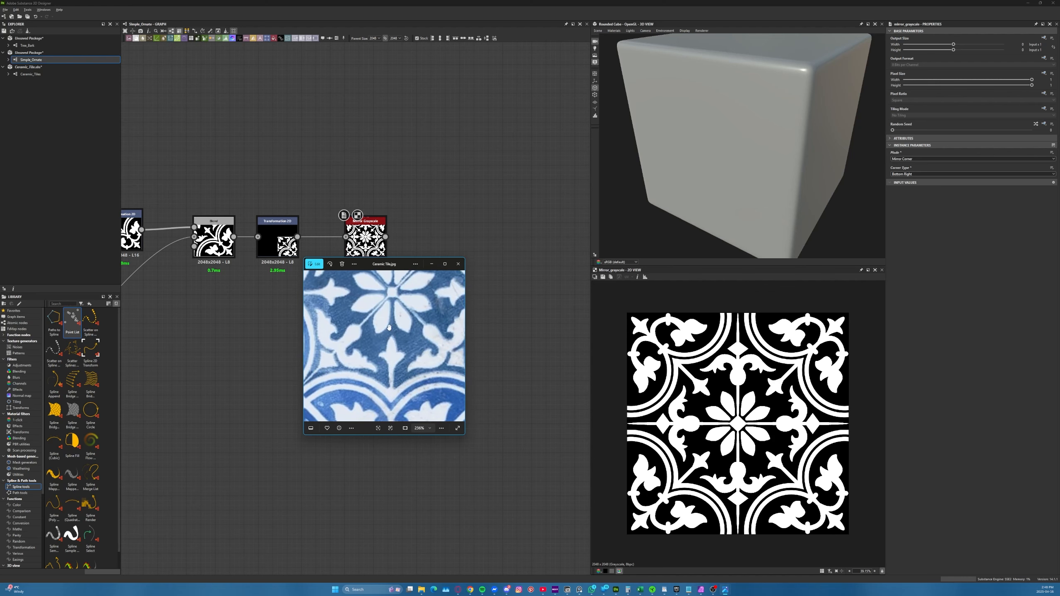
left_click_drag(395, 265, 0, 278)
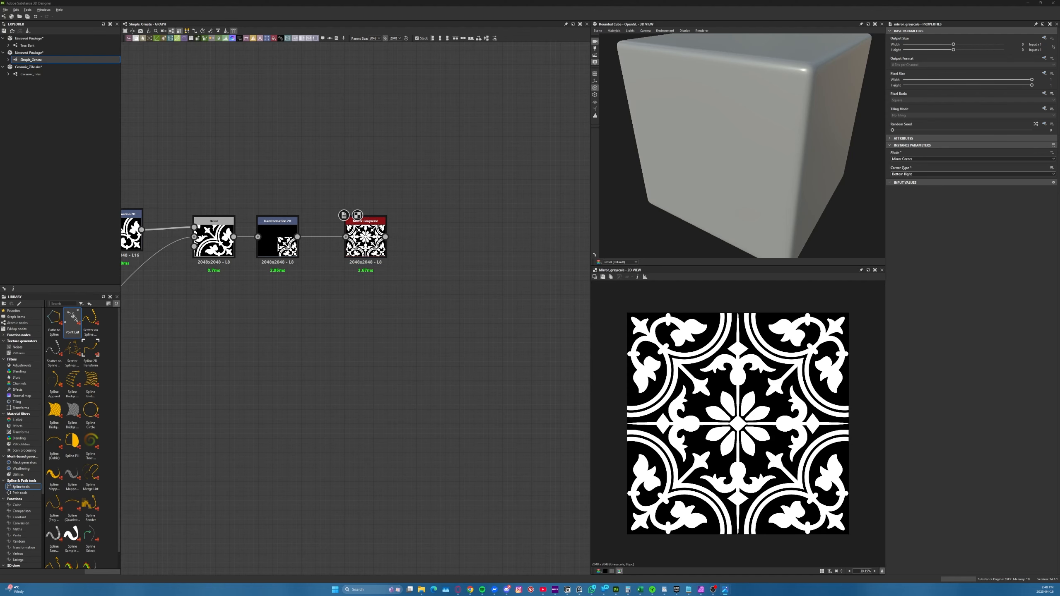
Trace the graph from the final Mirror Grayscale back to the double-ring Curve node and preview that node
left_click(468, 305)
middle_click_drag(270, 267, 365, 350)
scroll(471, 322, "up", 4)
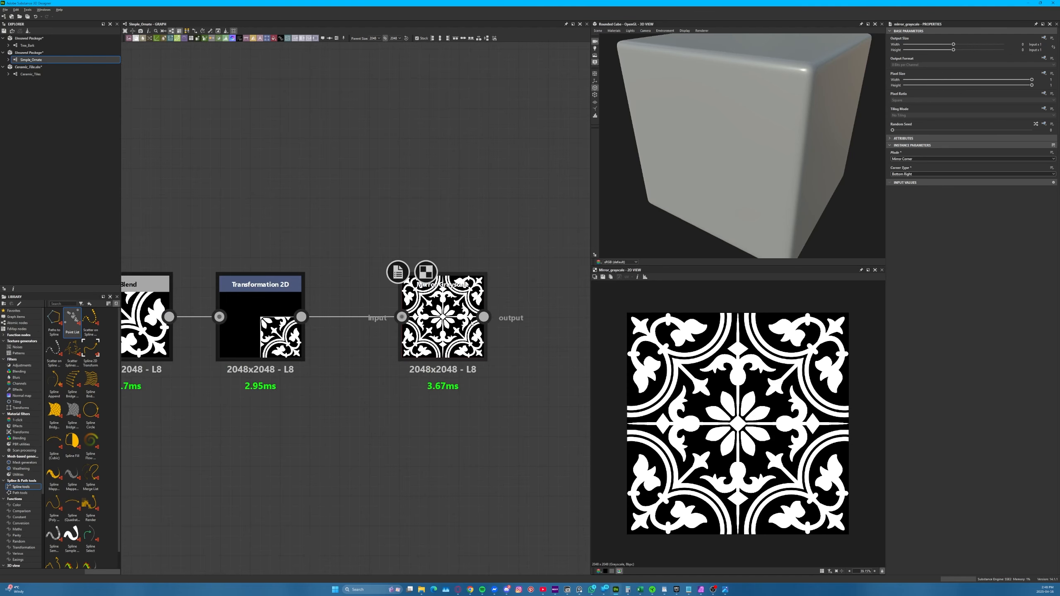
scroll(471, 322, "up", 1)
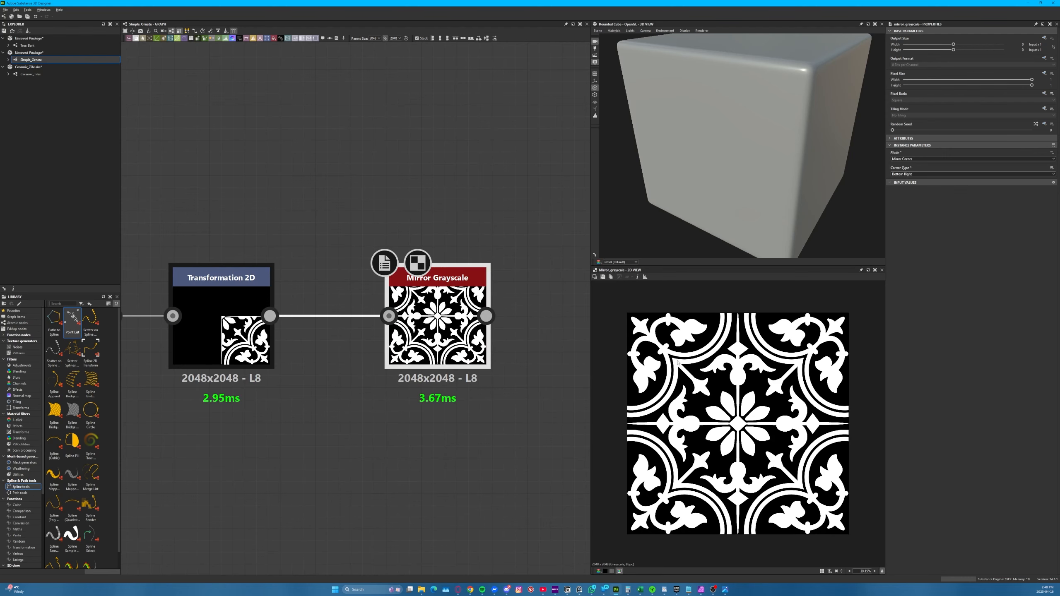
scroll(500, 407, "down", 5)
middle_click_drag(226, 405, 516, 375)
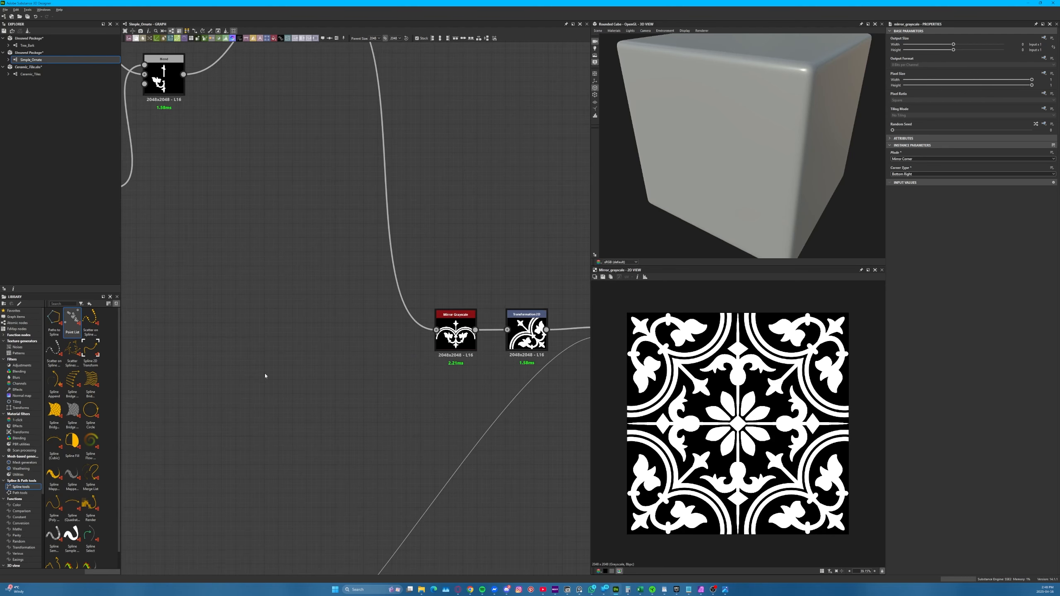
middle_click_drag(264, 374, 423, 504)
middle_click_drag(284, 320, 535, 469)
middle_click_drag(326, 301, 366, 567)
middle_click_drag(283, 272, 379, 402)
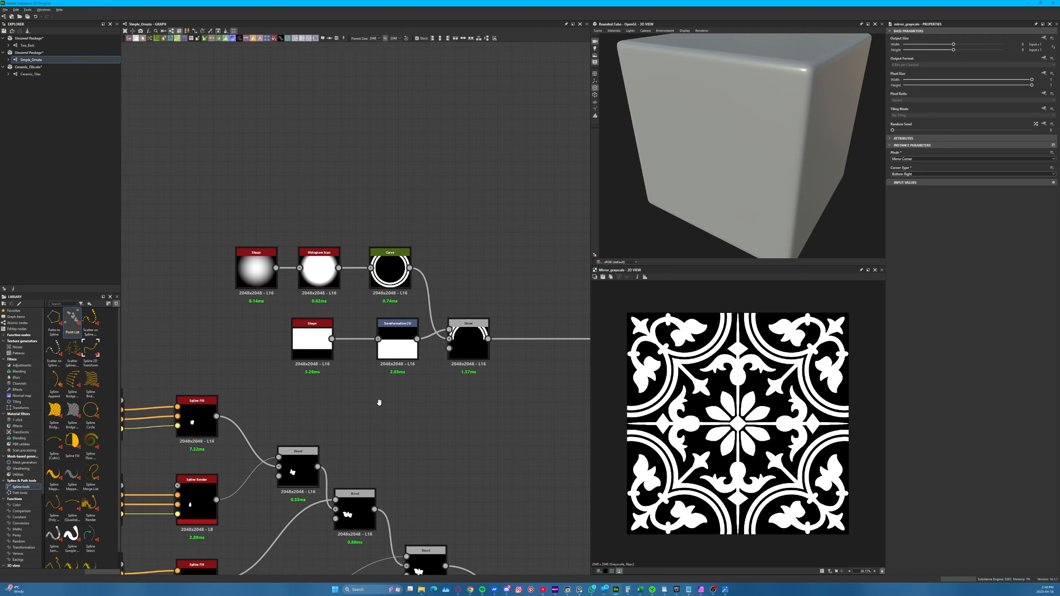
middle_click_drag(497, 352, 275, 237)
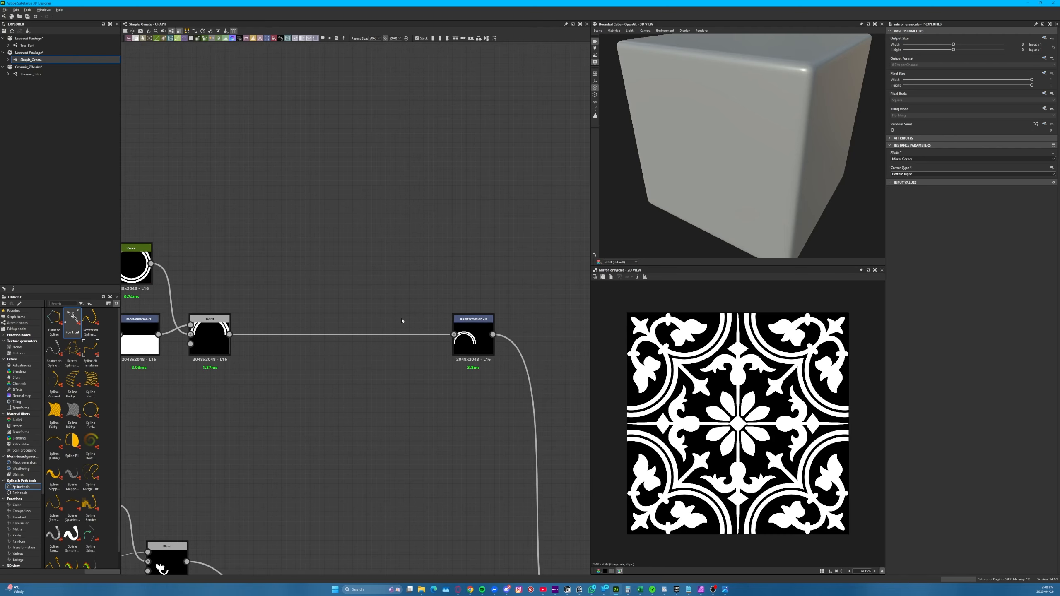
middle_click_drag(303, 298, 446, 253)
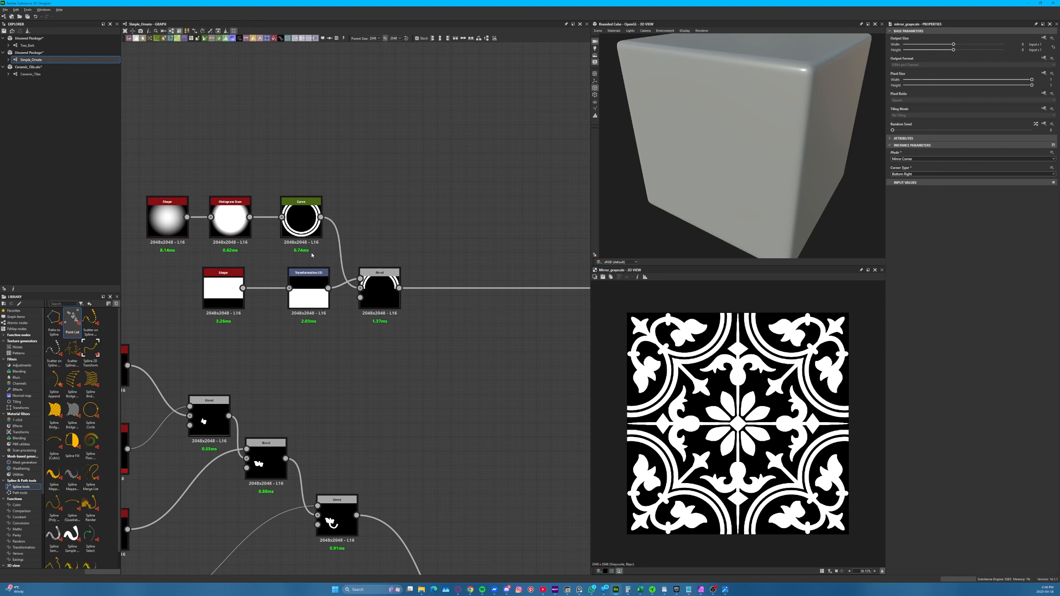
double_click(303, 218)
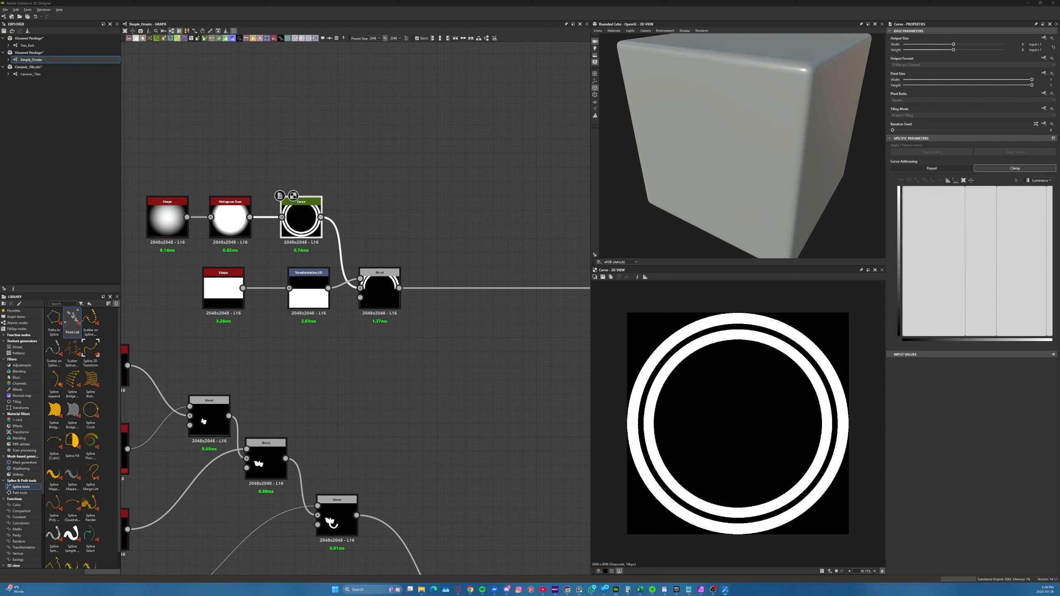
Bring the reference photo window over the graph, examine the ring borders in Ceramic Tile_sq.jpg, and minimize the window
left_click_drag(0, 196, 335, 205)
key("Right")
key("Right")
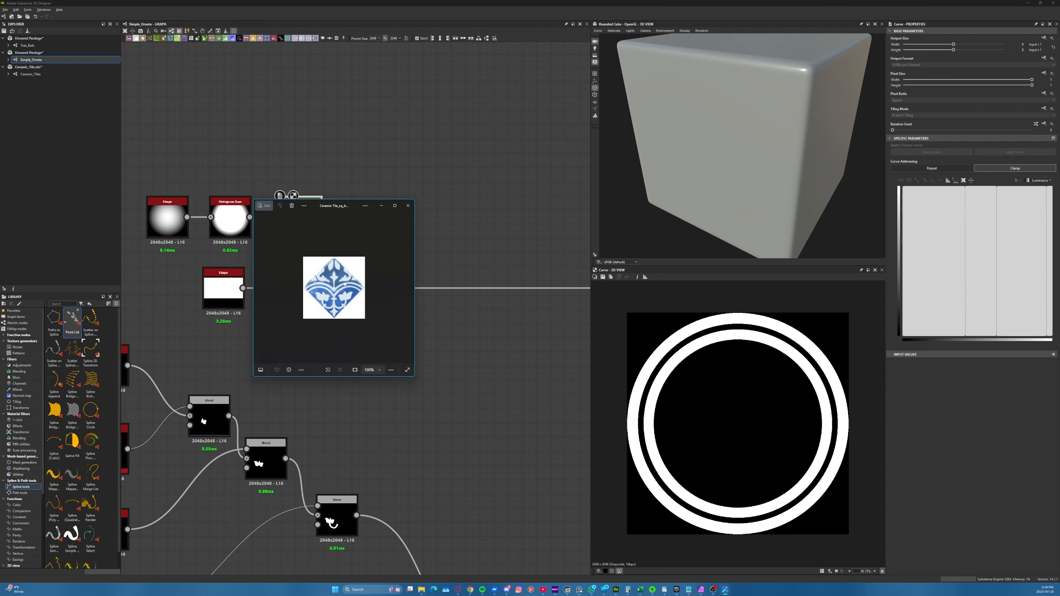
key("Left")
scroll(364, 286, "up", 9)
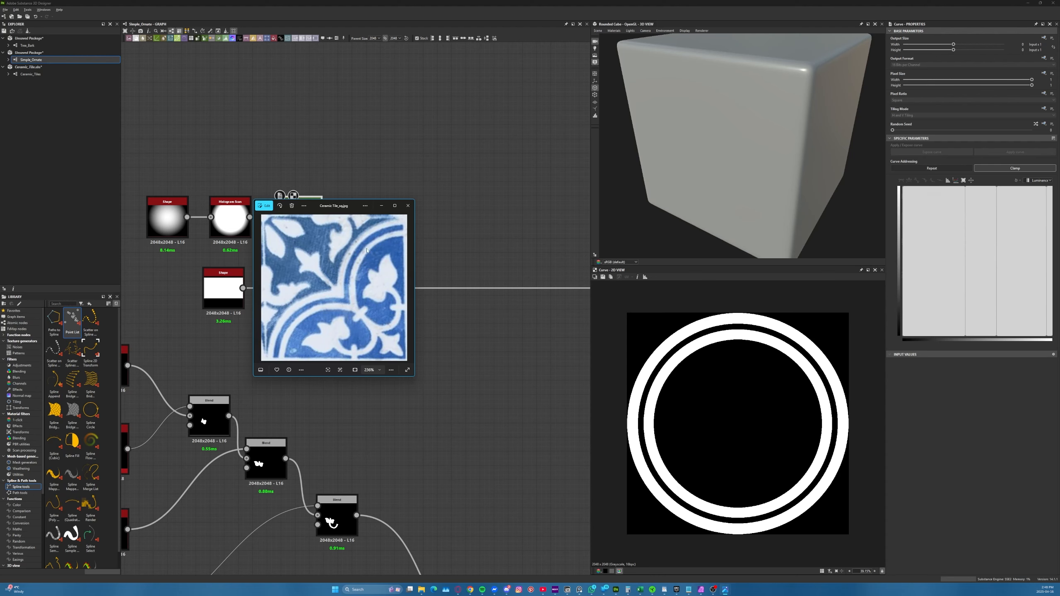
left_click(381, 205)
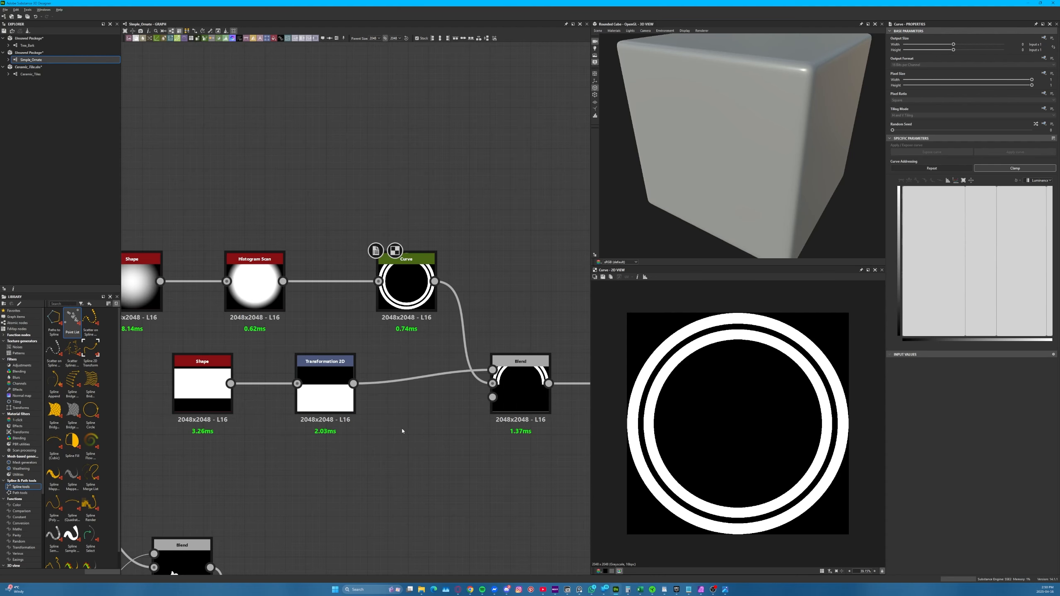
Review the ring's Shape, Histogram Scan, Curve and Blend chain and follow where it joins the leaf motifs
scroll(390, 430, "down", 2)
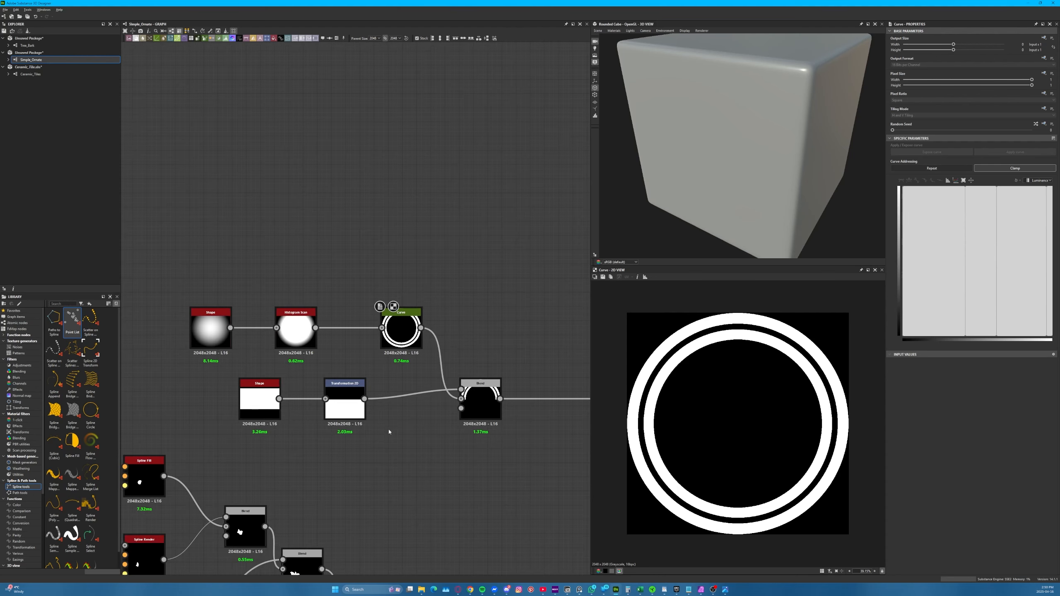
scroll(459, 320, "up", 1)
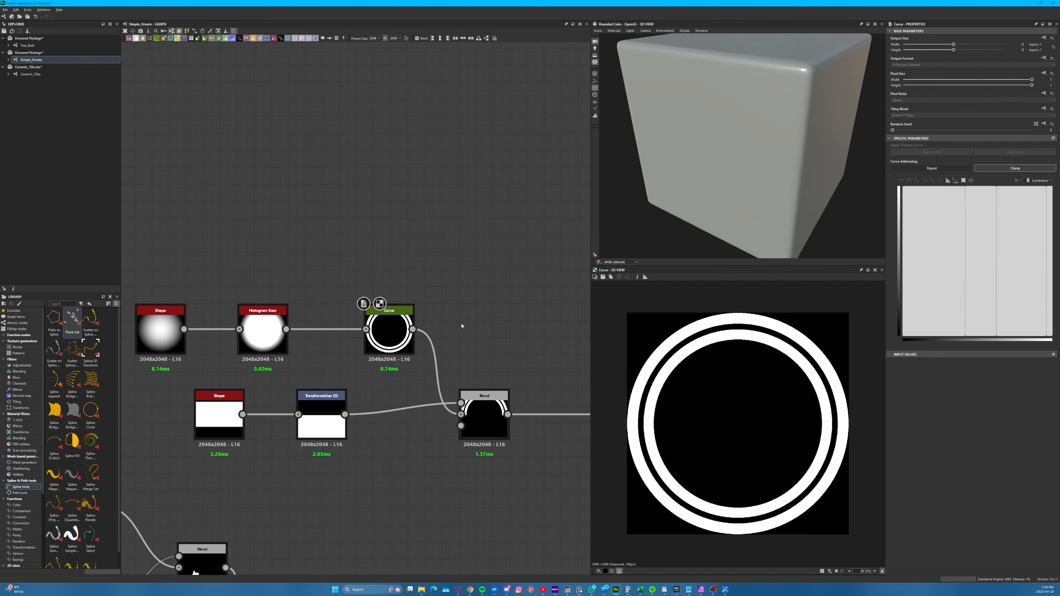
scroll(273, 297, "down", 2)
scroll(283, 295, "up", 2)
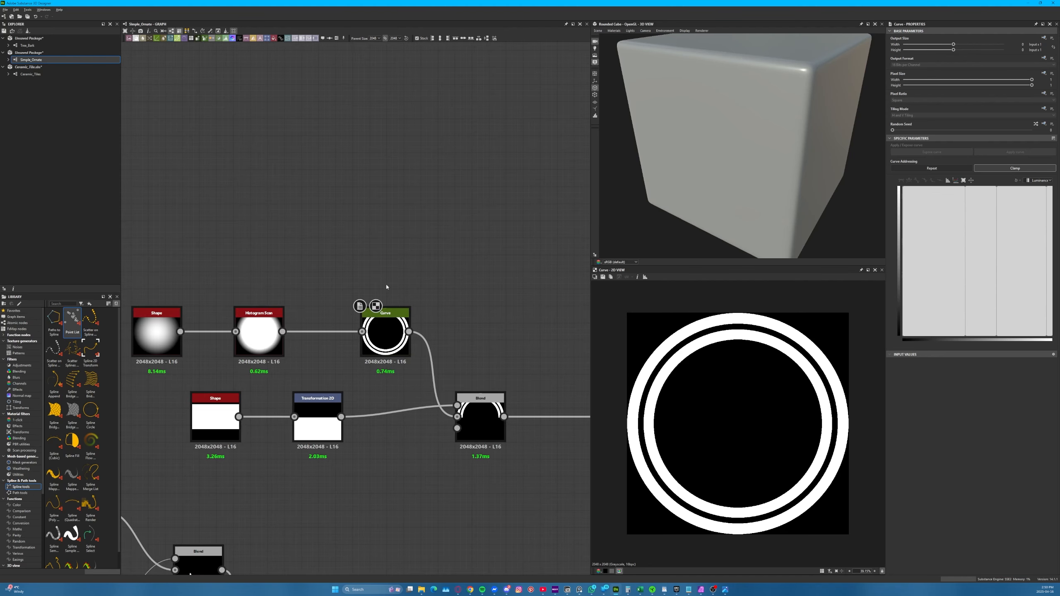
middle_click_drag(505, 354, 351, 222)
scroll(390, 275, "down", 3)
middle_click_drag(479, 391, 365, 118)
middle_click_drag(476, 329, 407, 269)
middle_click_drag(400, 327, 390, 577)
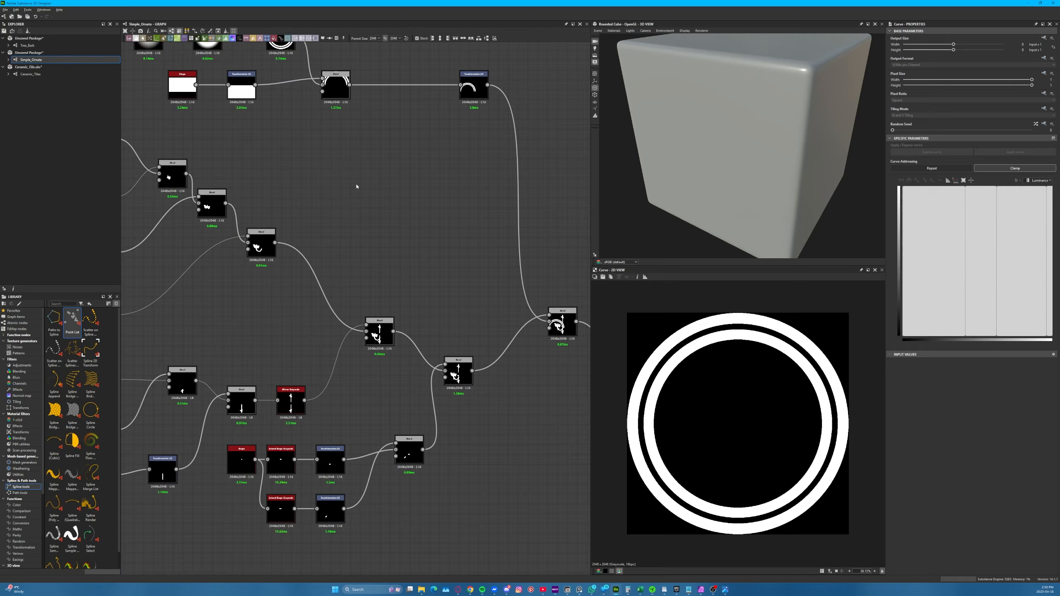
middle_click_drag(362, 201, 496, 549)
scroll(428, 412, "up", 3)
middle_click_drag(474, 311, 395, 245)
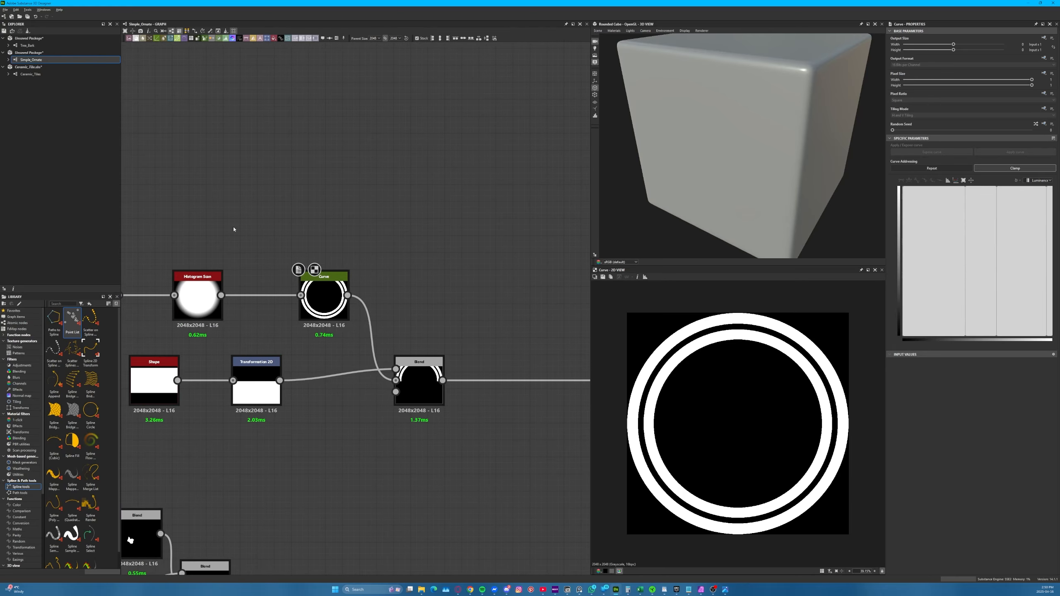
Duplicate the ring's Histogram Scan above the Curve node, raise its position and set its contrast to 1 for a crisp white disc
middle_click_drag(231, 231, 346, 316)
left_click(313, 370)
key("ctrl+c")
key("ctrl+v")
left_click_drag(428, 227, 428, 313)
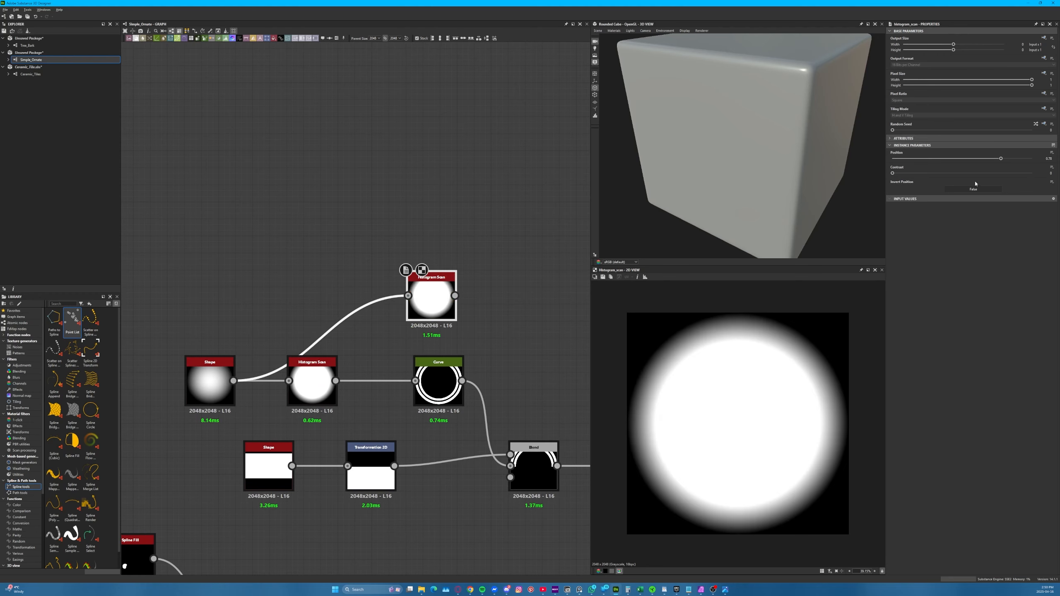
left_click_drag(976, 173, 1020, 158)
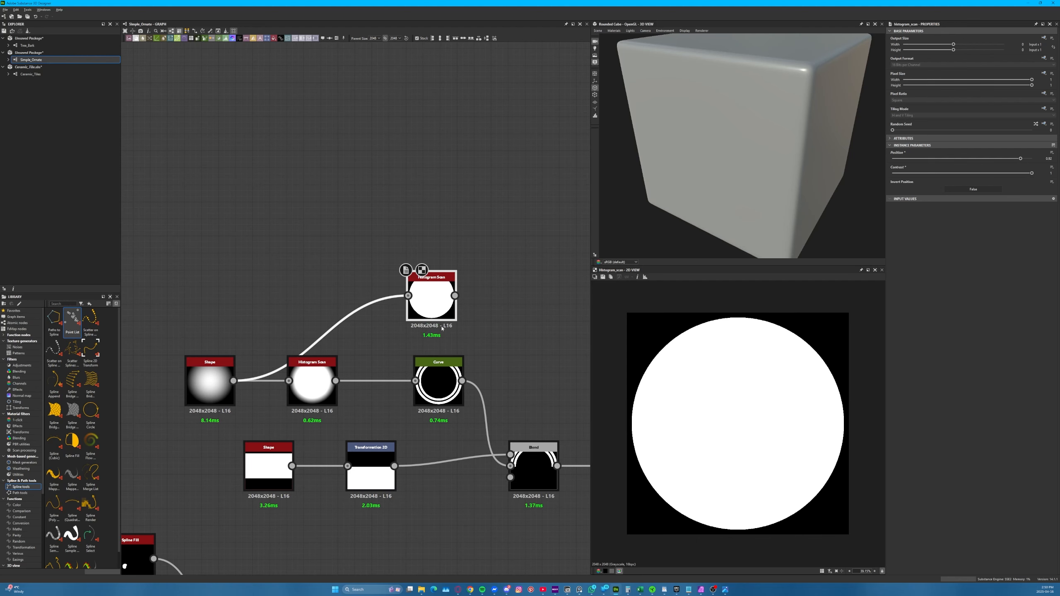
Make room after the Curve node and insert a Blend on its link to the half-ring Blend
left_click(444, 393)
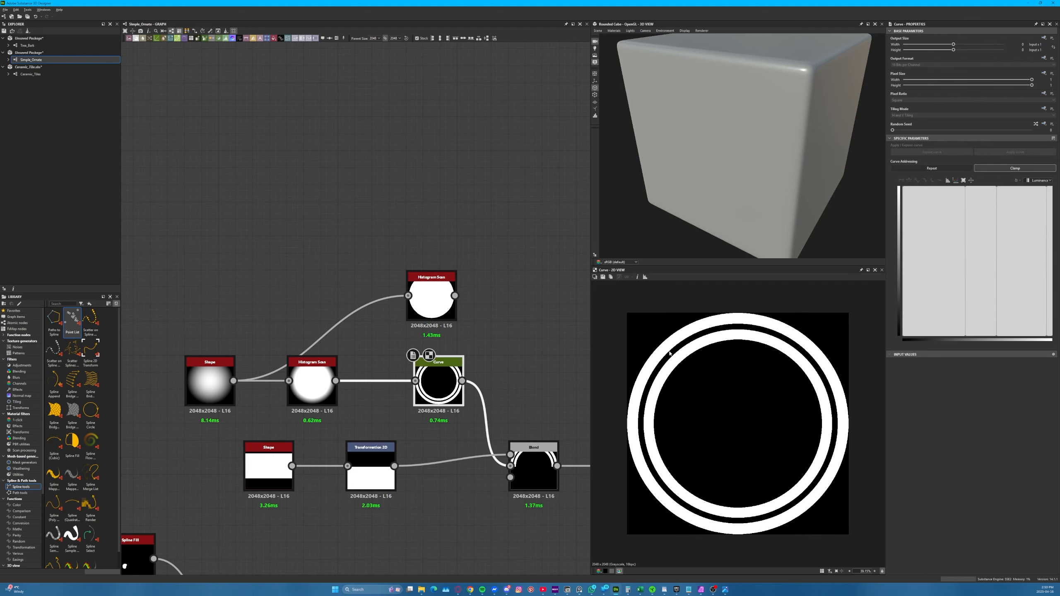
middle_click_drag(527, 318, 309, 275)
left_click_drag(316, 428, 401, 429)
left_click_drag(273, 329, 276, 379)
key("space")
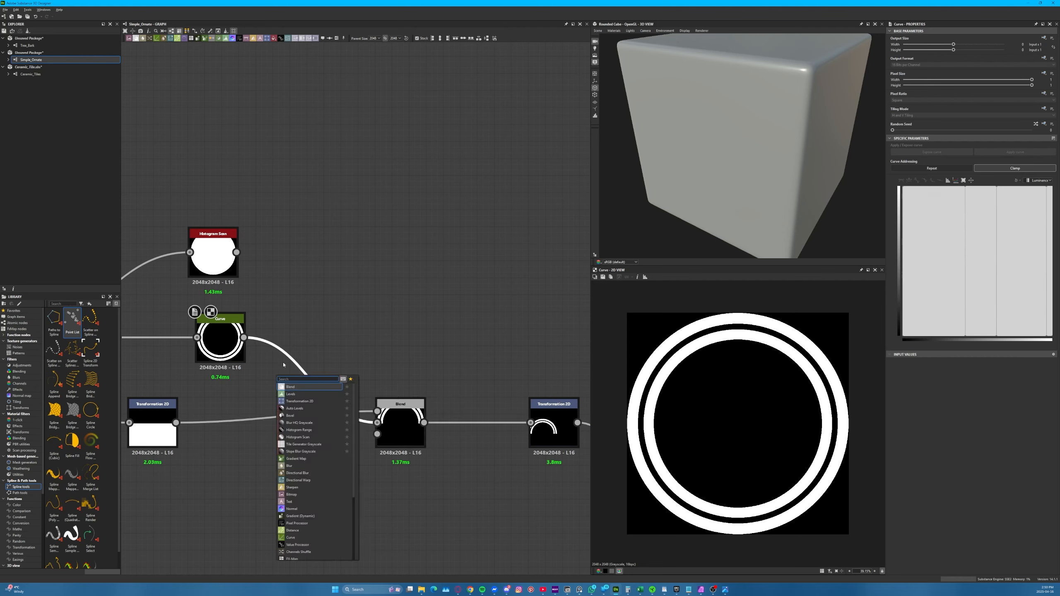
left_click(292, 386)
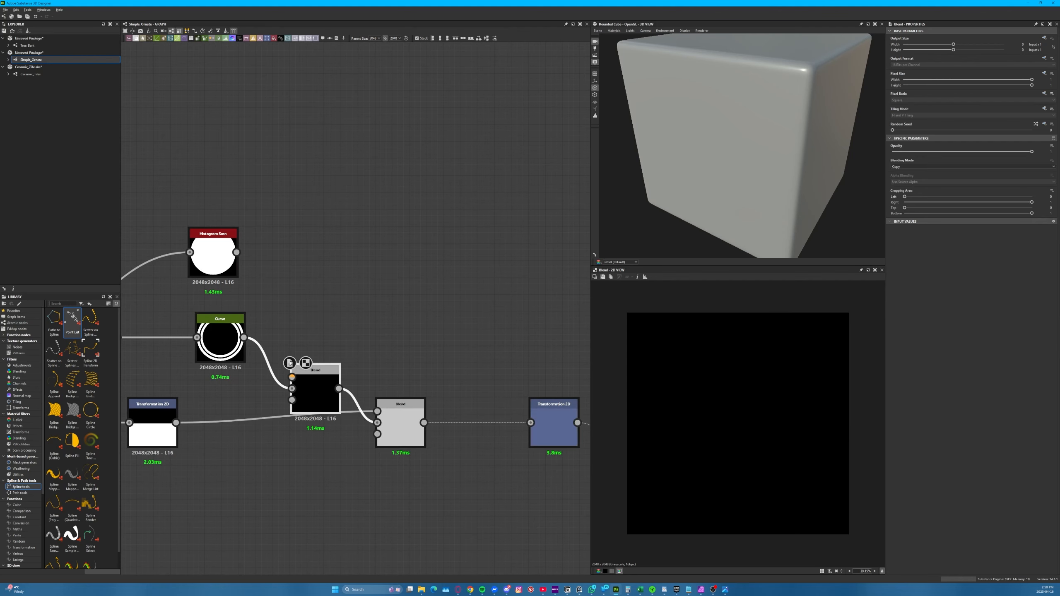
Align the new Blend with the Curve, connect the duplicated Histogram Scan to its foreground, and set its blending mode to Add (Linear Dodge)
left_click_drag(313, 392, 313, 341)
left_click_drag(236, 252, 292, 326)
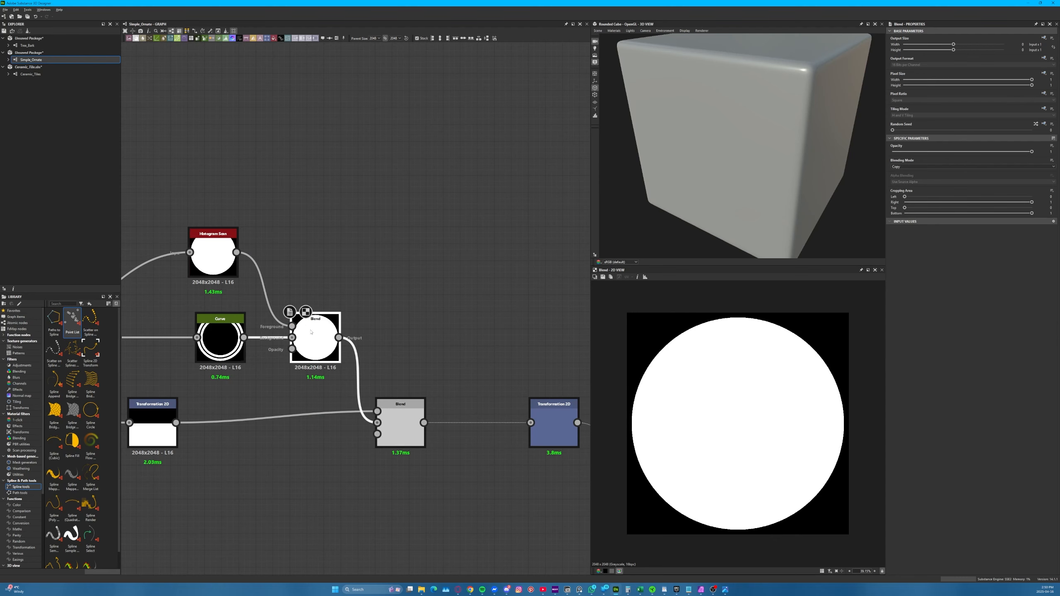
left_click(960, 167)
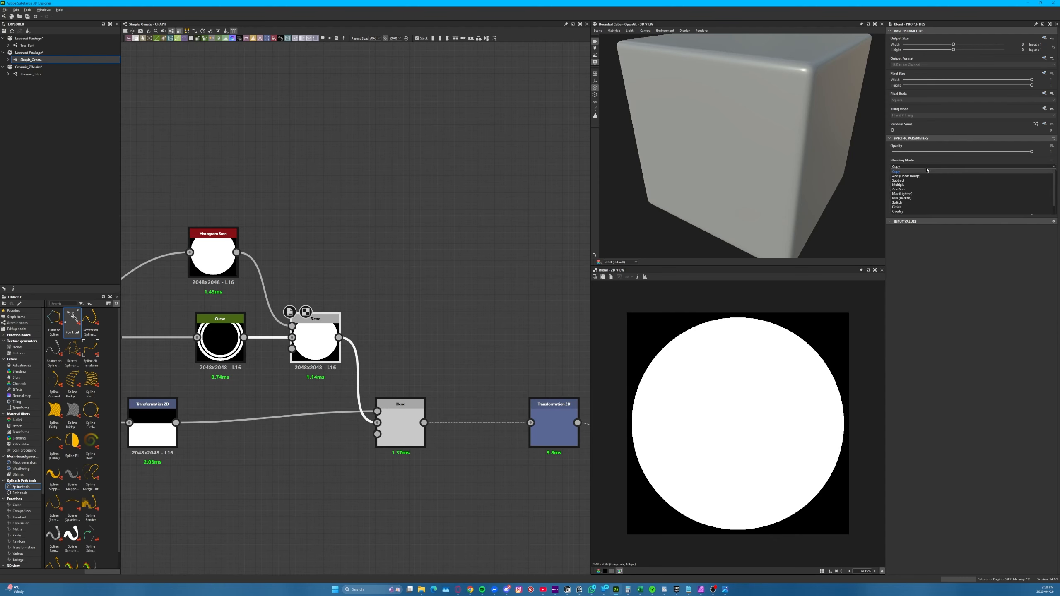
left_click(909, 176)
Insert a Levels node between the duplicated Histogram Scan and the new Blend, darken the white disc to grey, and preview the Blend
left_click_drag(213, 259, 127, 182)
middle_click_drag(309, 286, 340, 286)
right_click(340, 286)
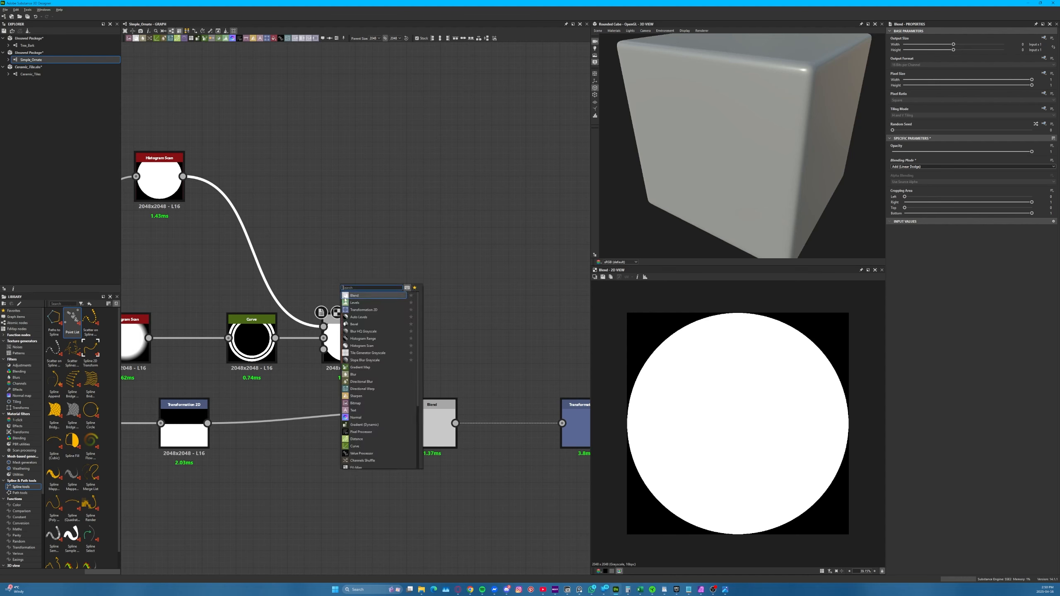
left_click(376, 305)
left_click_drag(258, 255, 239, 182)
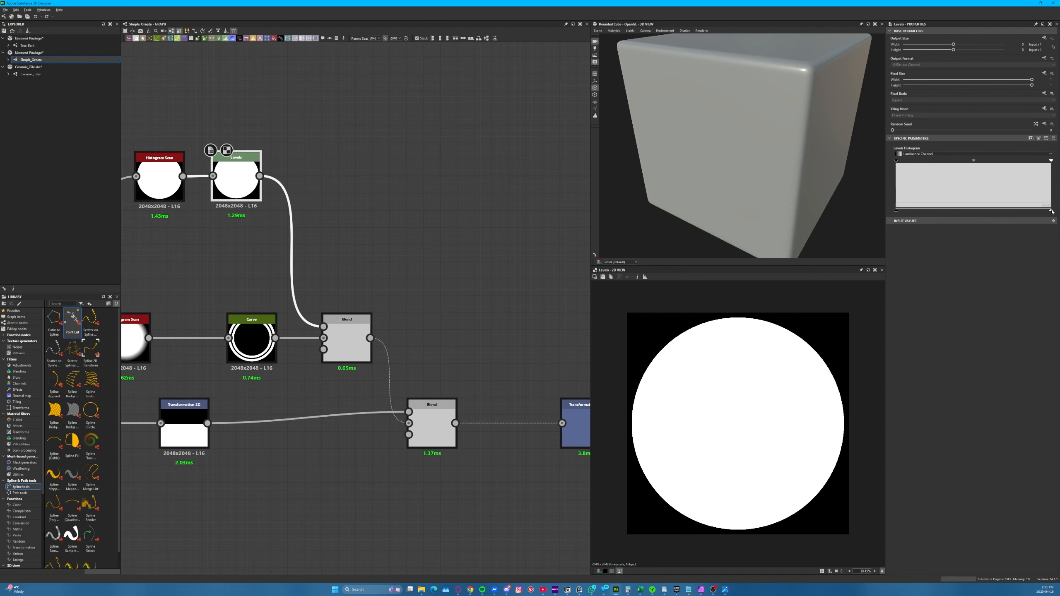
left_click_drag(1052, 212, 949, 211)
left_click(351, 343)
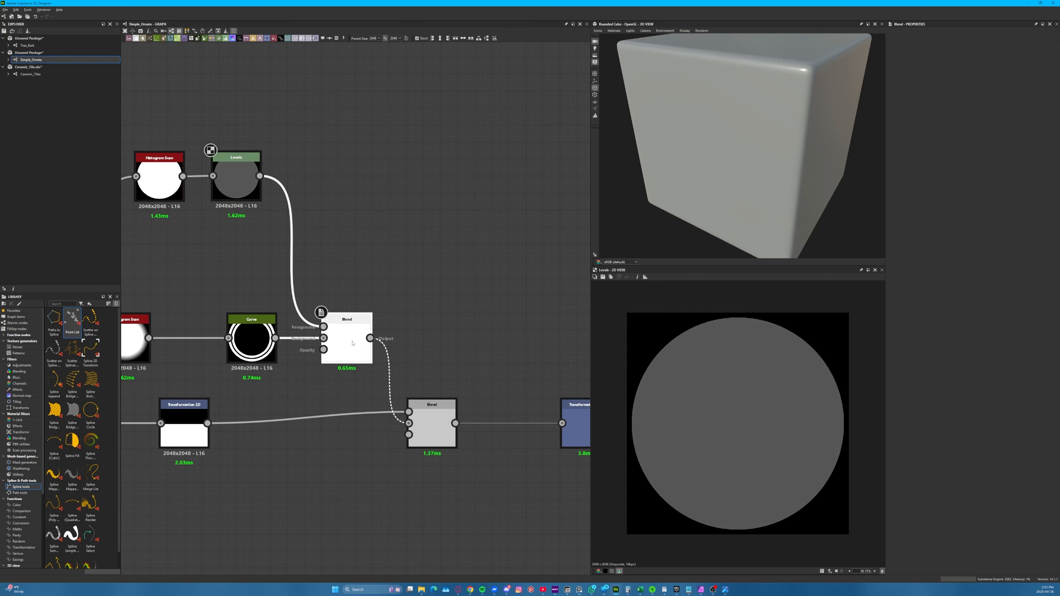
double_click(351, 343)
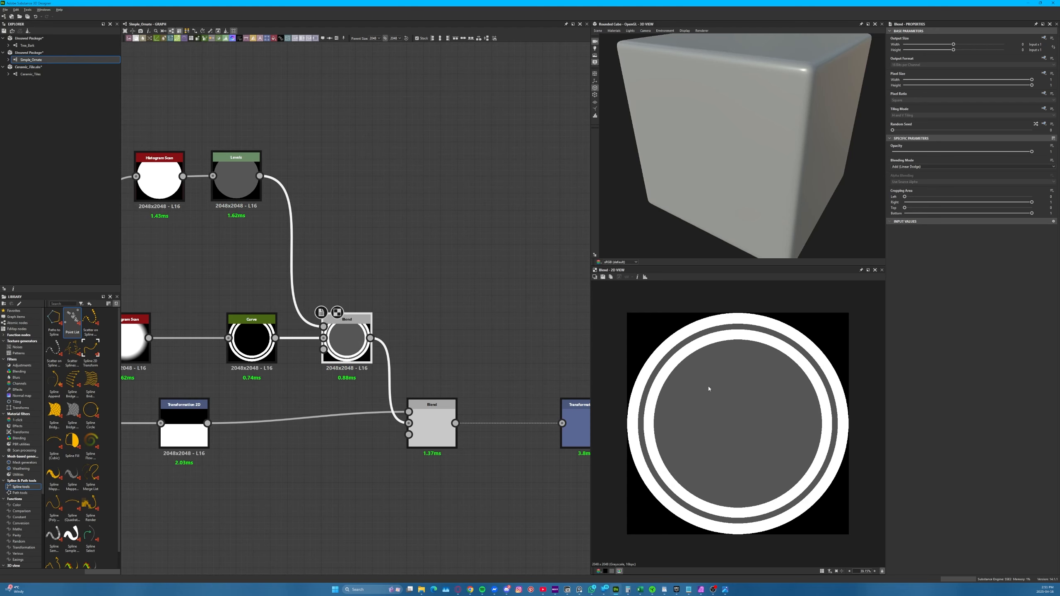
Inspect the grey fill in the half-ring Blend and in the combined tile quarter feeding the final Mirror Grayscale
double_click(431, 417)
scroll(405, 408, "down", 3)
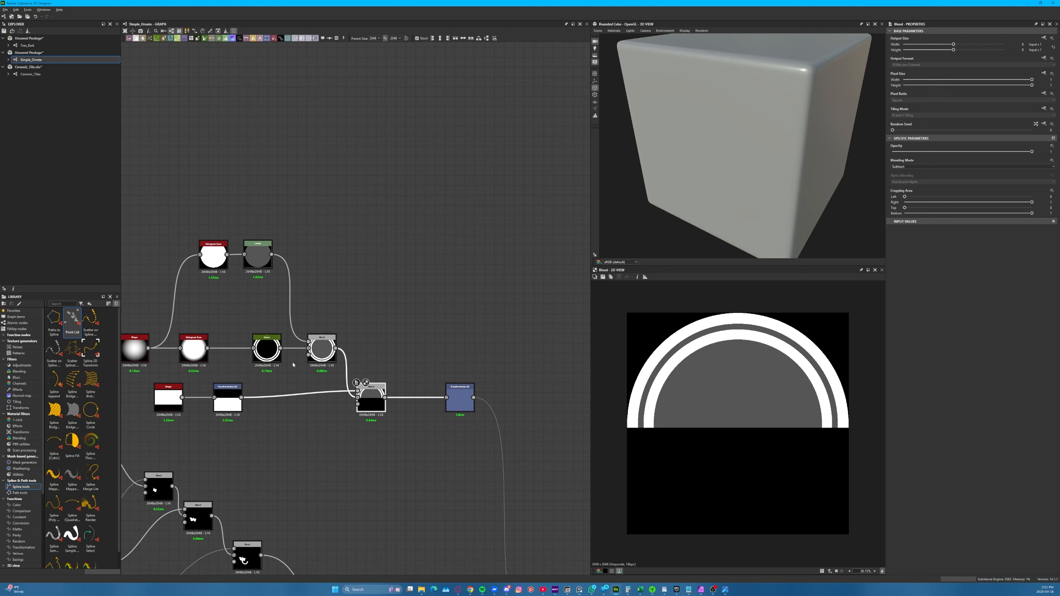
middle_click_drag(404, 408, 264, 280)
scroll(332, 389, "down", 2)
middle_click_drag(418, 424, 364, 345)
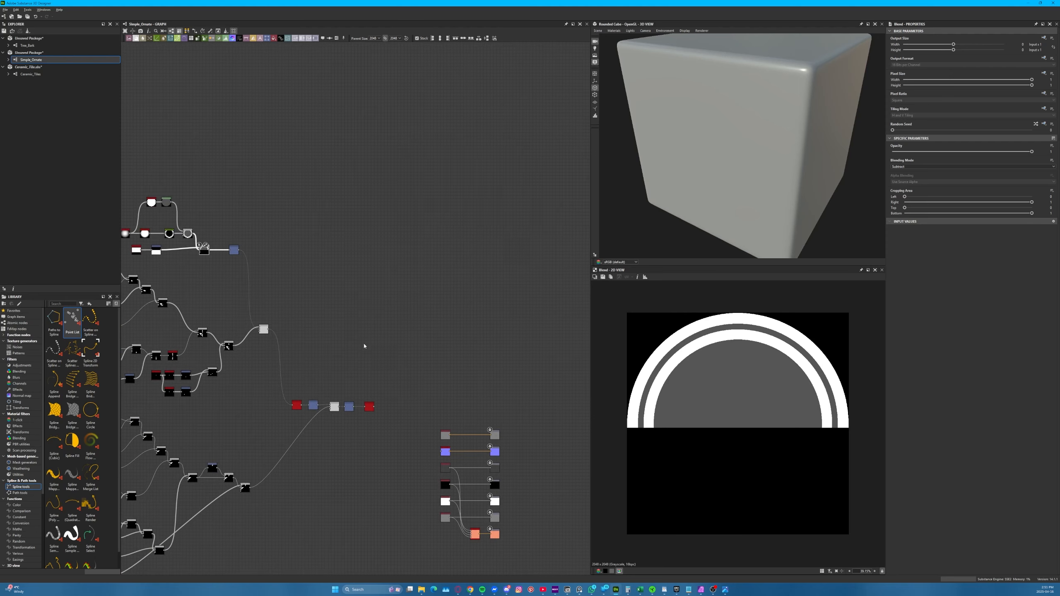
double_click(369, 408)
scroll(843, 503, "up", 4)
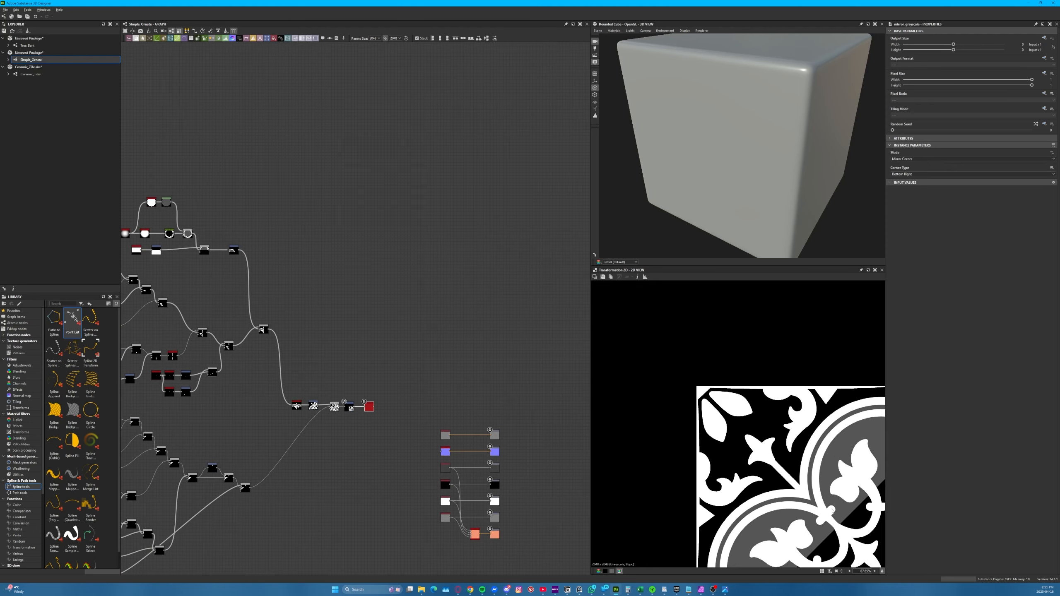
scroll(357, 293, "up", 8)
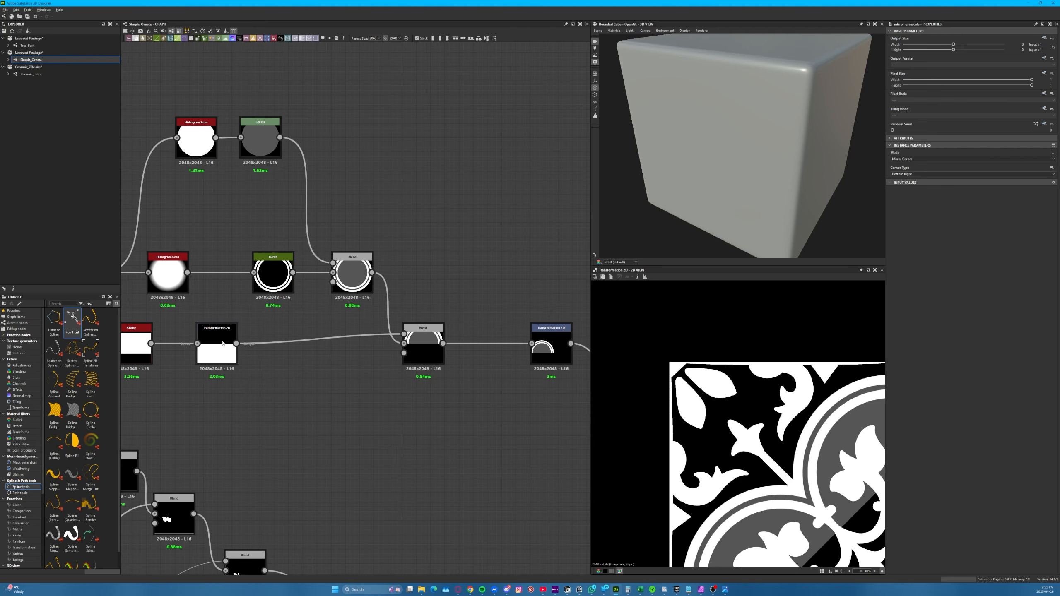
Connect the Curve node directly to the Subtract Blend's background, and move the Add (Linear Dodge) Blend beyond it
left_click_drag(434, 355, 406, 355)
left_click_drag(293, 272, 376, 343)
left_click(354, 284)
left_click_drag(354, 284, 468, 284)
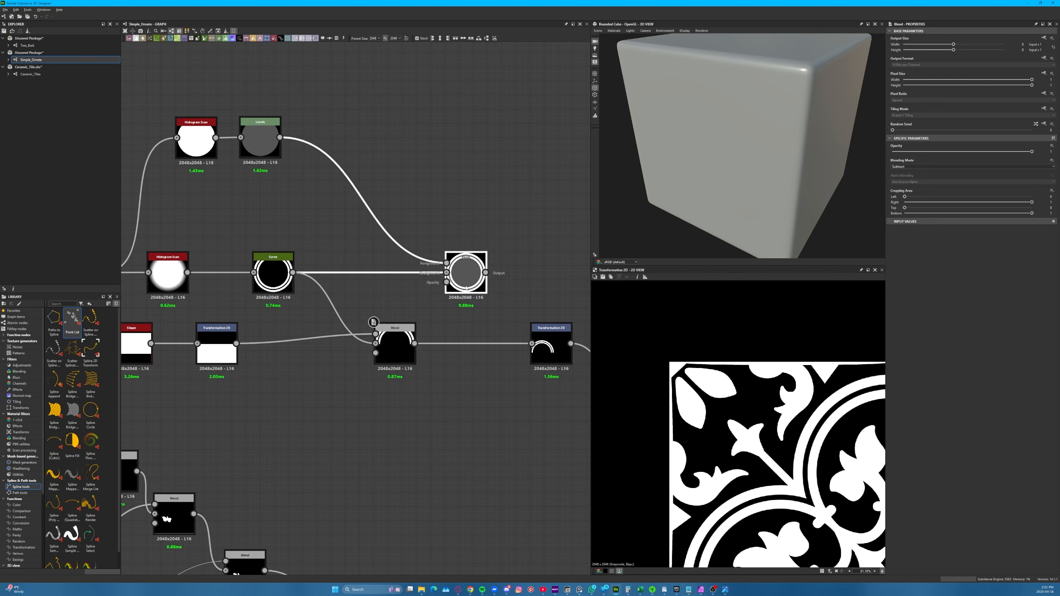
Feed the Subtract Blend's half-ring output into the Add (Linear Dodge) Blend's background and preview the result
left_click_drag(414, 343, 446, 272)
double_click(468, 283)
scroll(698, 452, "down", 5)
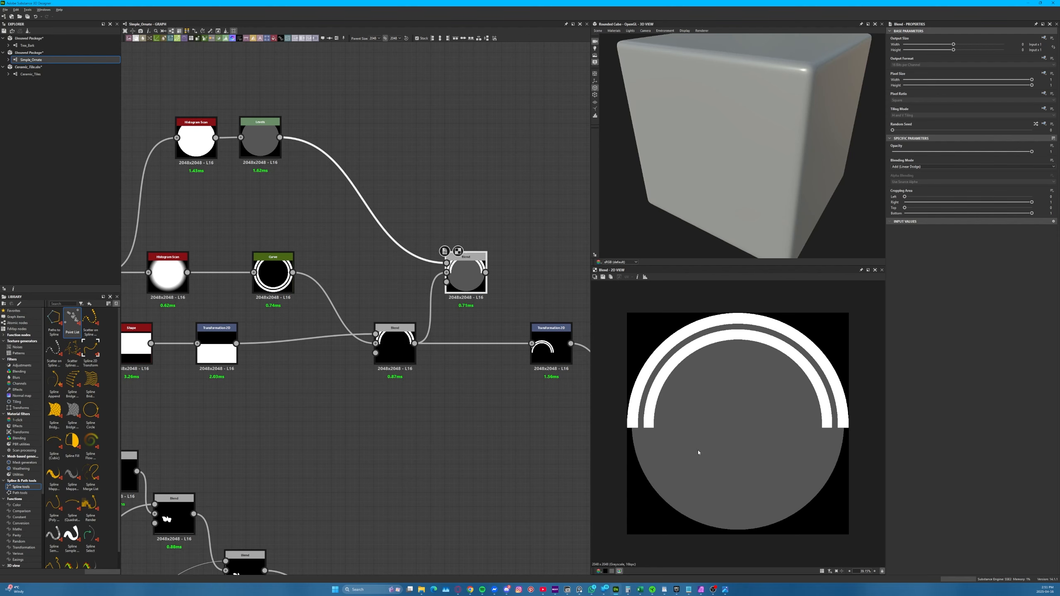
Connect the Add (Linear Dodge) Blend to the half-ring's Transformation 2D, then preview the final Mirror Grayscale and the combined tile-quarter Blend
left_click_drag(485, 273, 531, 343)
middle_click_drag(489, 341, 266, 249)
scroll(266, 249, "down", 4)
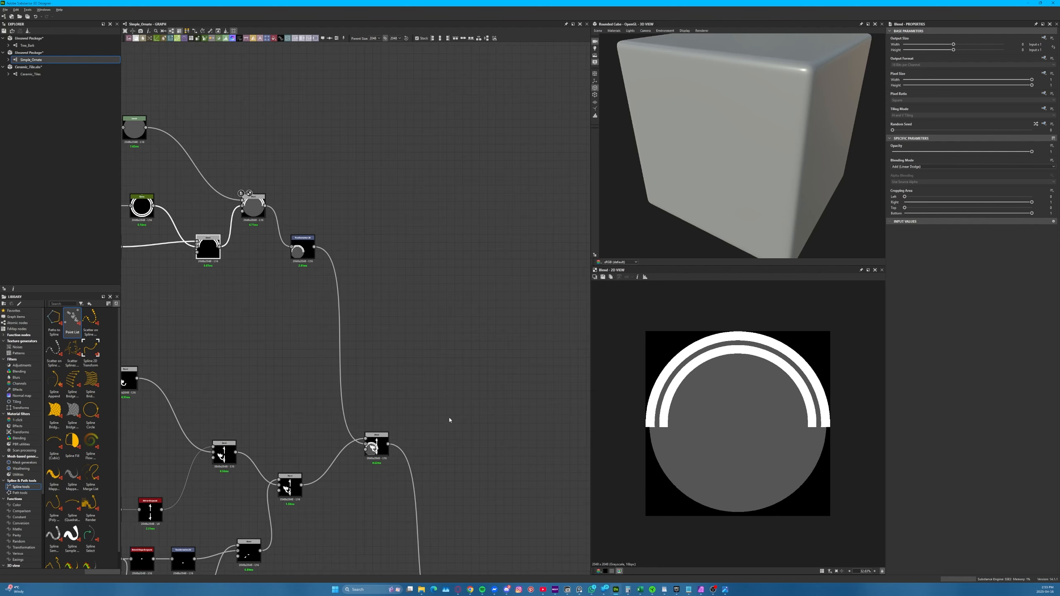
middle_click_drag(450, 421, 310, 122)
double_click(494, 339)
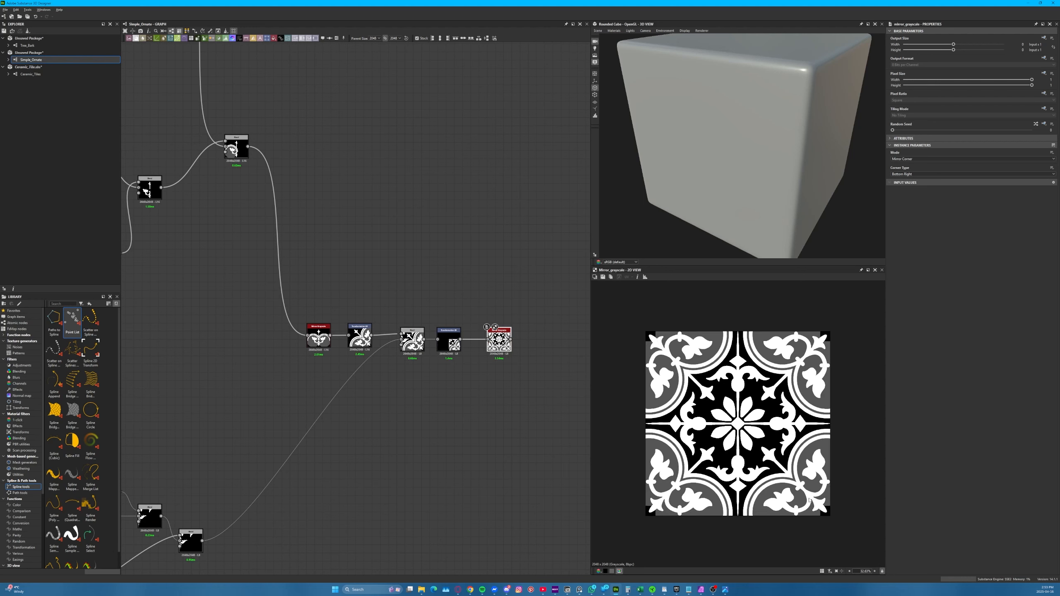
double_click(419, 351)
scroll(820, 509, "up", 1)
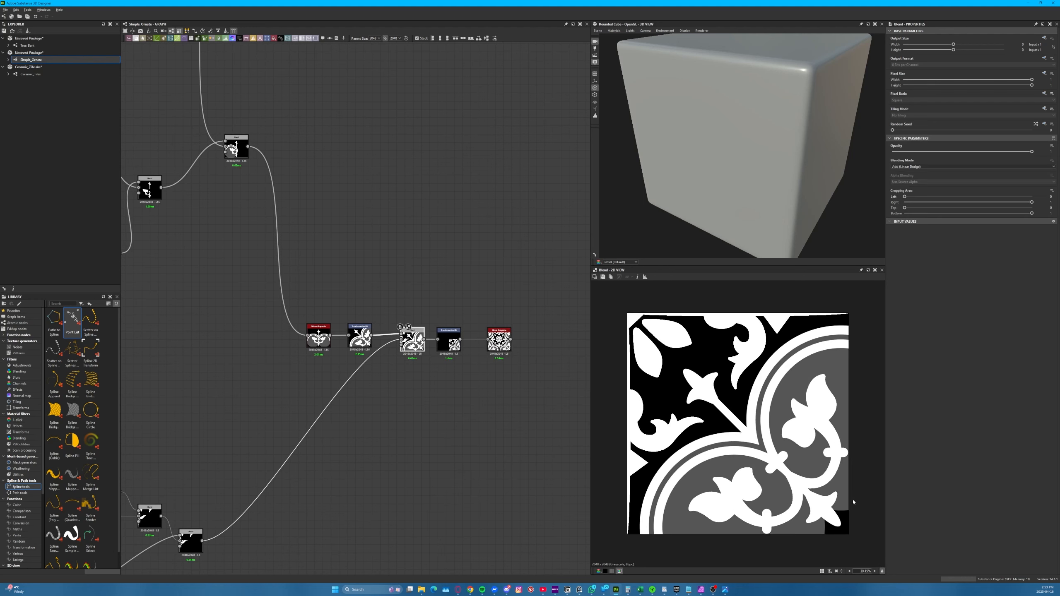
Insert an Extend Shape Grayscale node between the grey disc's Levels node and the Add (Linear Dodge) Blend
middle_click_drag(168, 223, 367, 303)
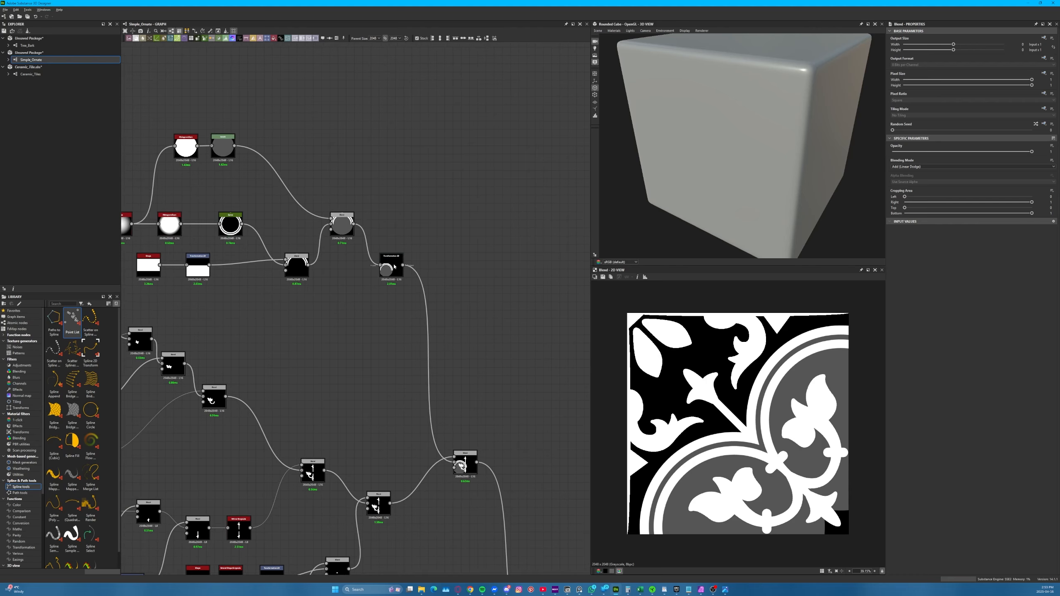
scroll(369, 248, "up", 3)
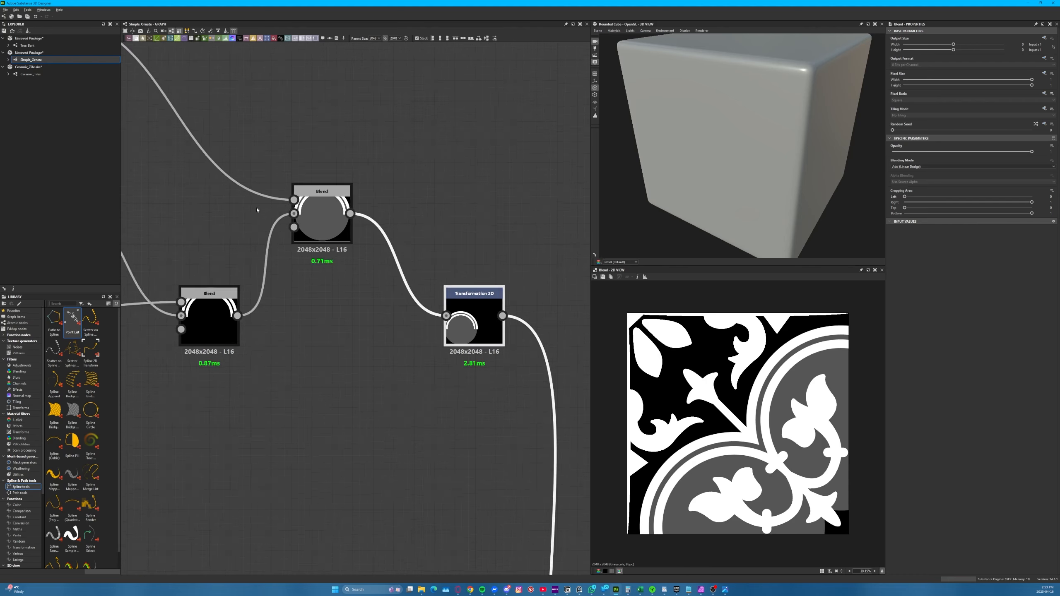
middle_click_drag(387, 279, 485, 317)
key("space")
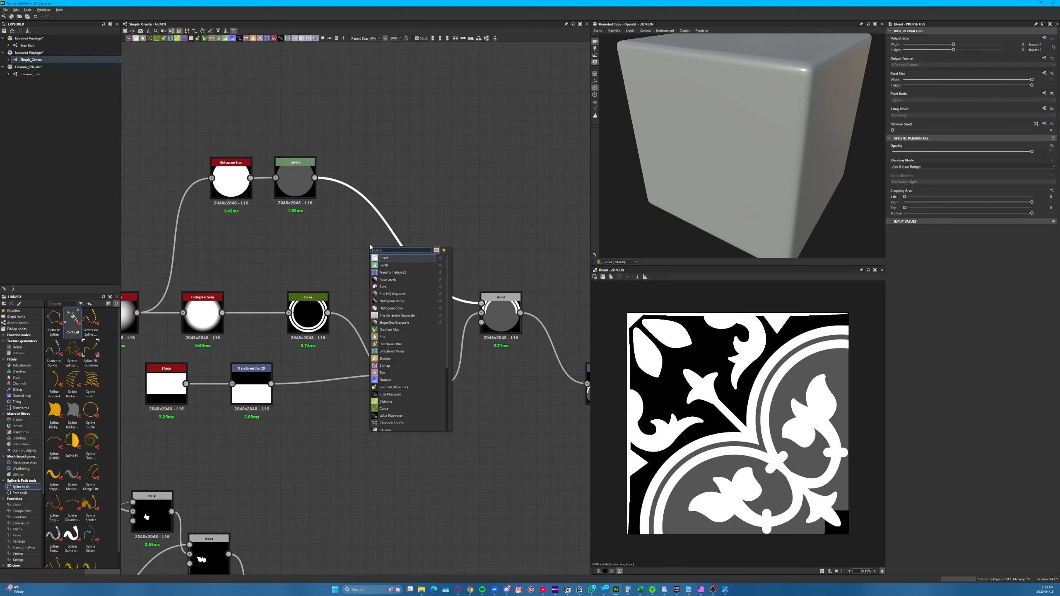
type("exte")
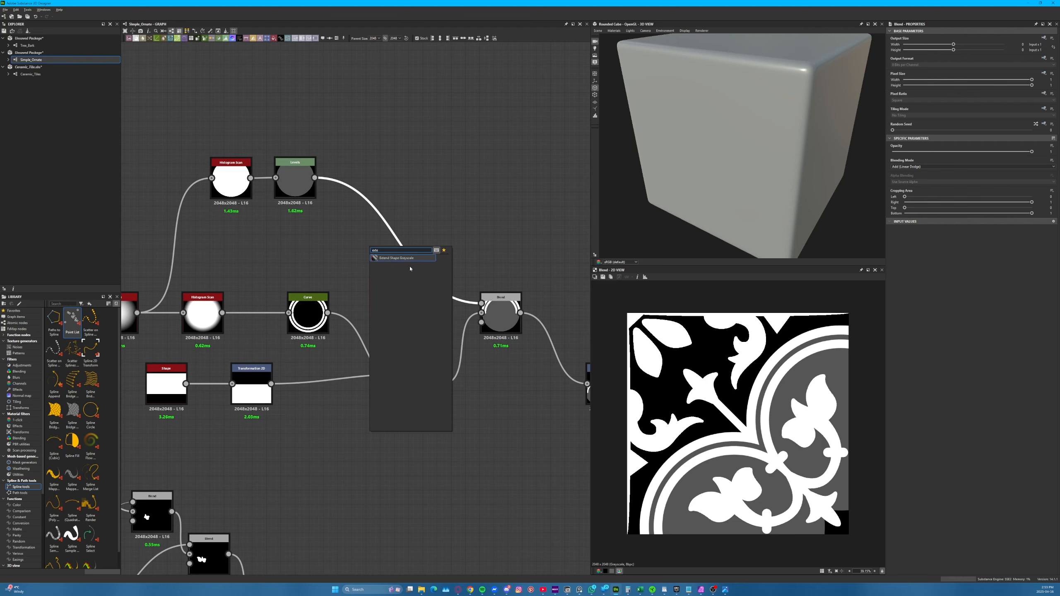
left_click(409, 259)
left_click_drag(411, 260, 378, 211)
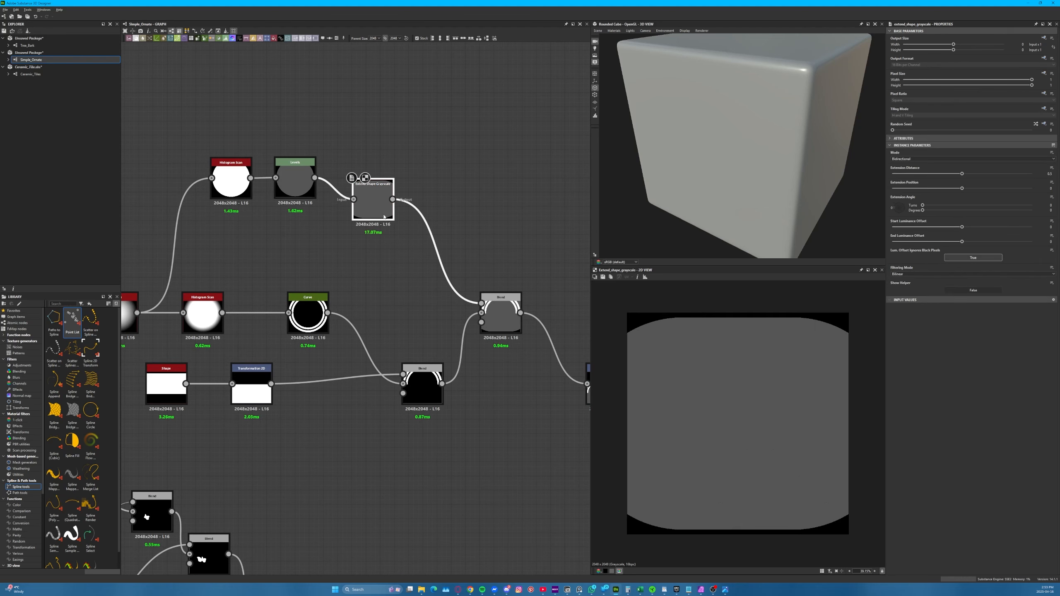
Set the Extend Shape Grayscale node's mode to Unidirectional and its extension angle to 90 degrees
left_click(509, 322)
left_click(932, 166)
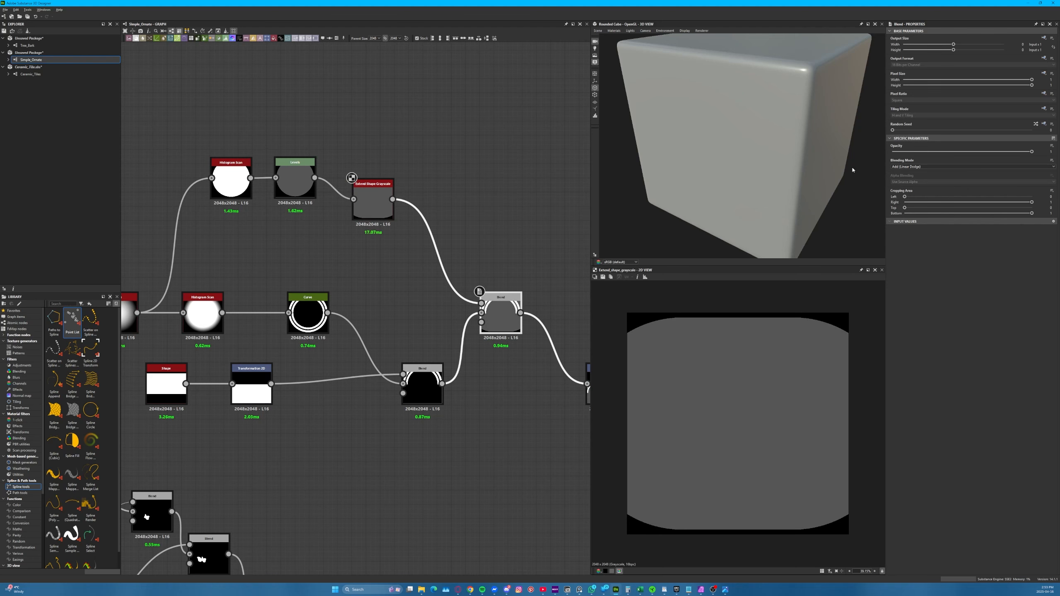
left_click(367, 186)
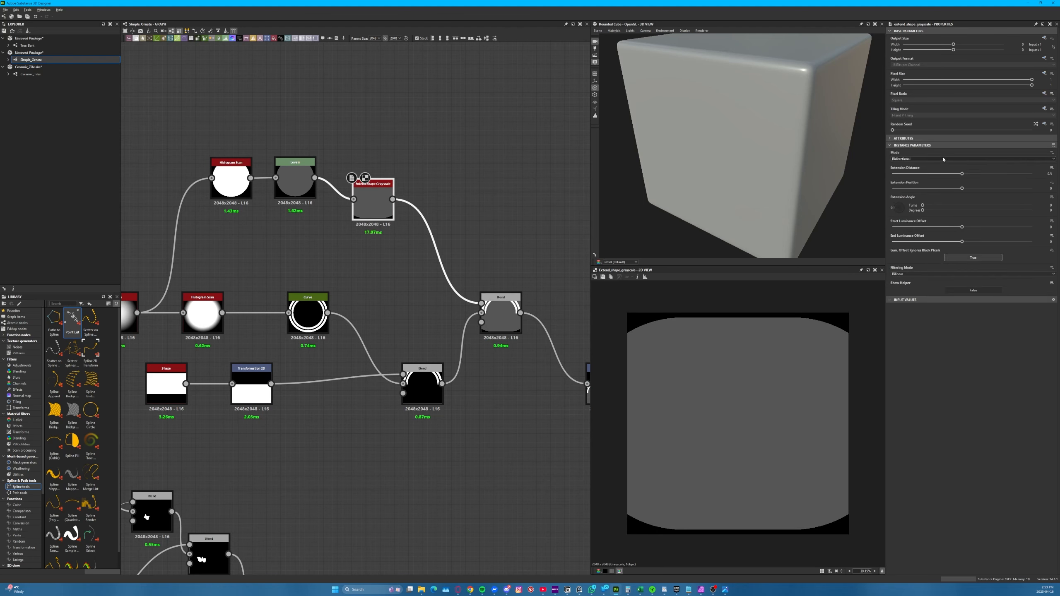
left_click(942, 159)
left_click(938, 171)
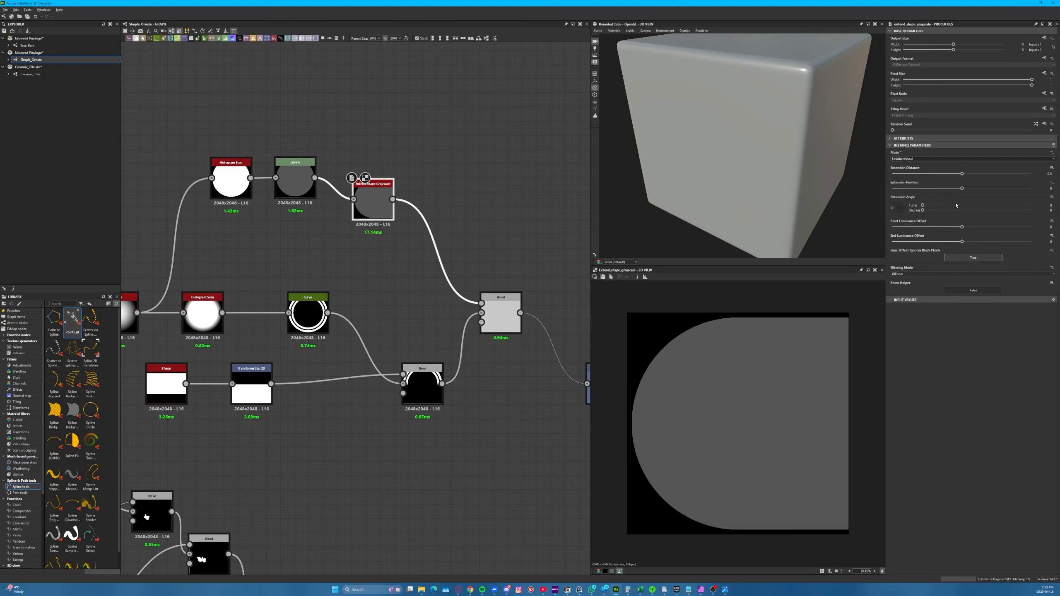
left_click_drag(922, 210, 948, 213)
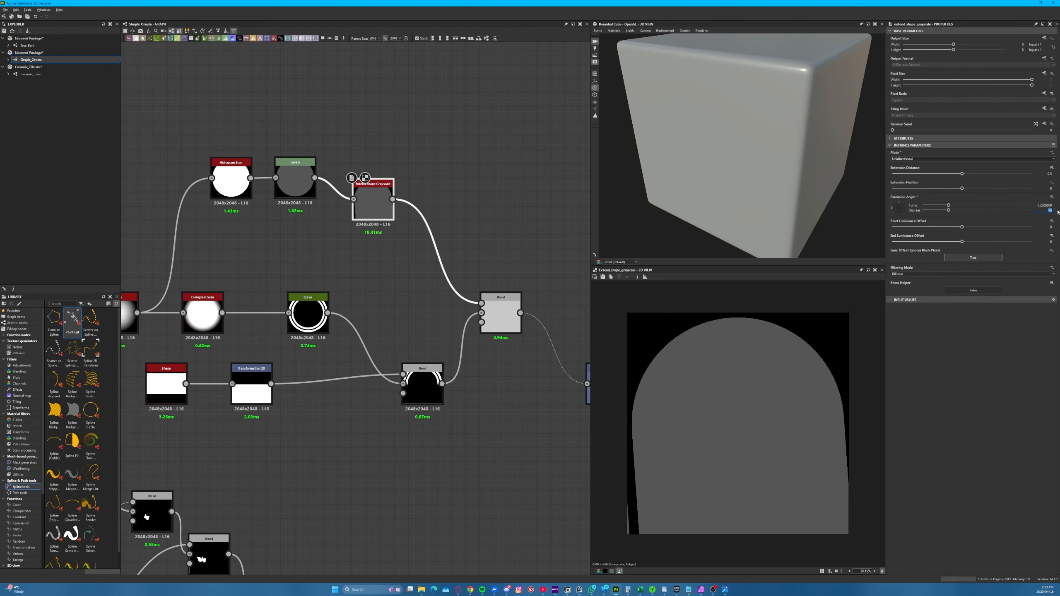
type("90")
key("Return")
Examine the grey fill in the scaled tile quarter and in the diagonally rotated ornament's Transformation 2D
scroll(331, 235, "down", 4)
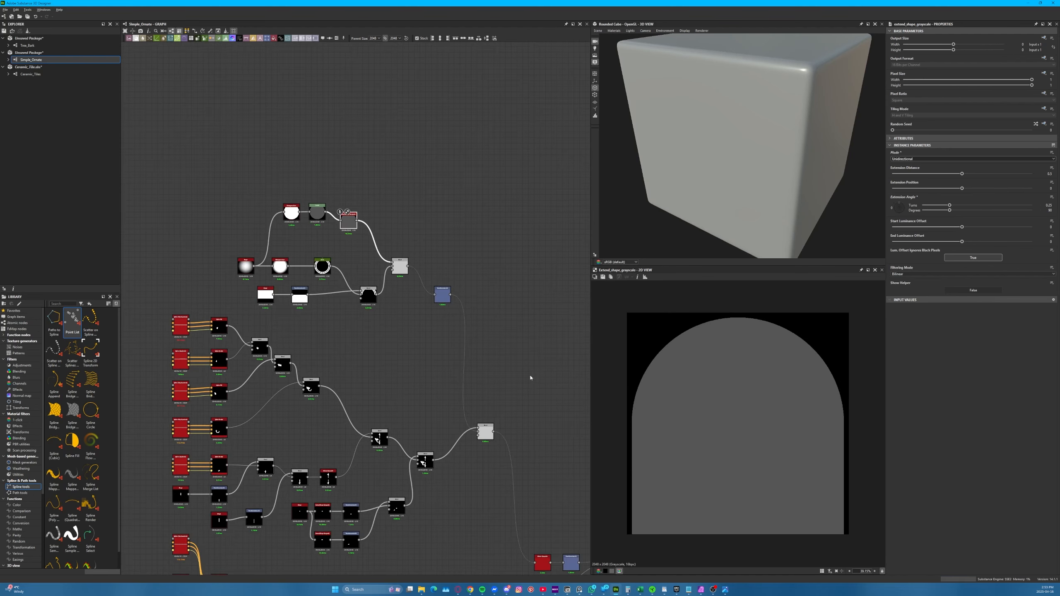
middle_click_drag(530, 378, 325, 94)
left_click(463, 284)
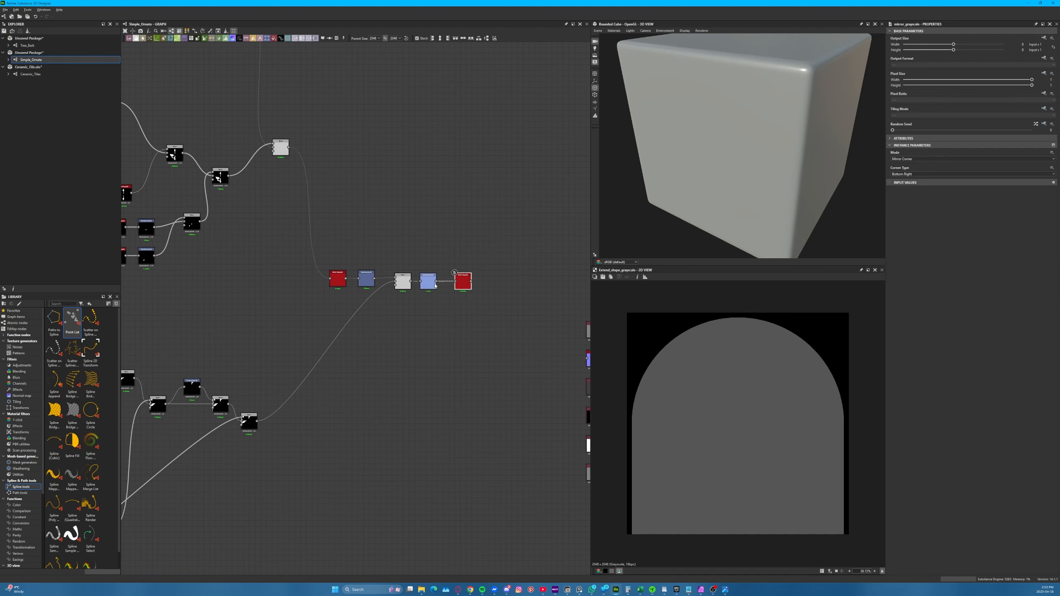
double_click(435, 285)
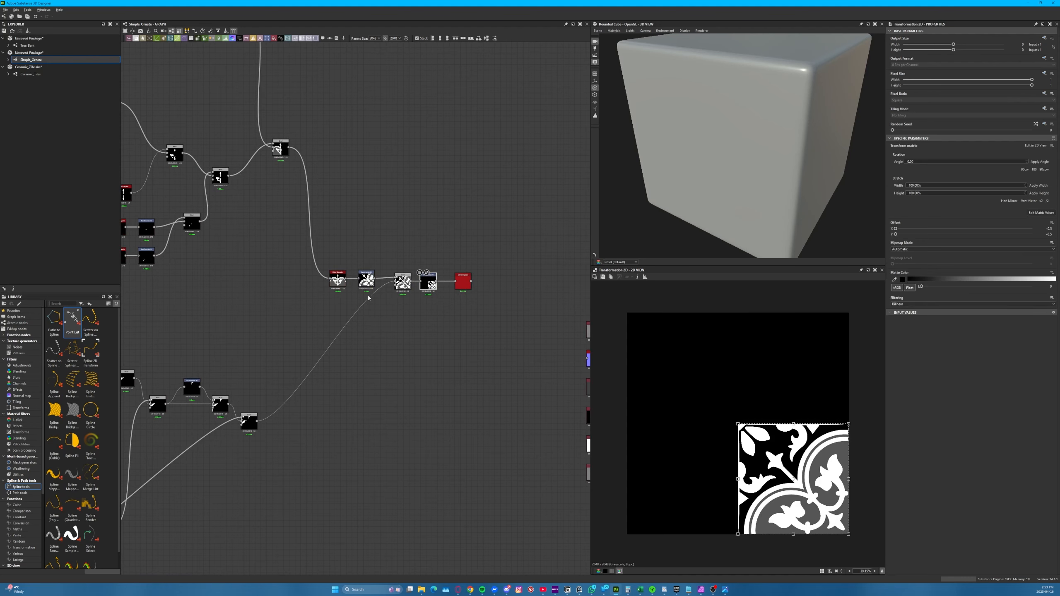
double_click(366, 280)
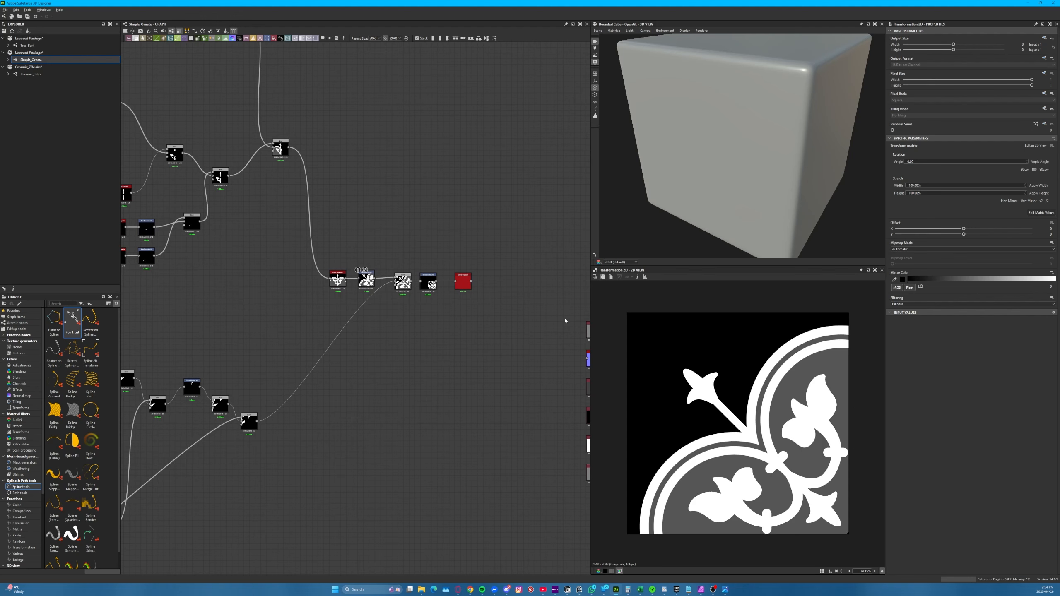
middle_click_drag(422, 362, 445, 399)
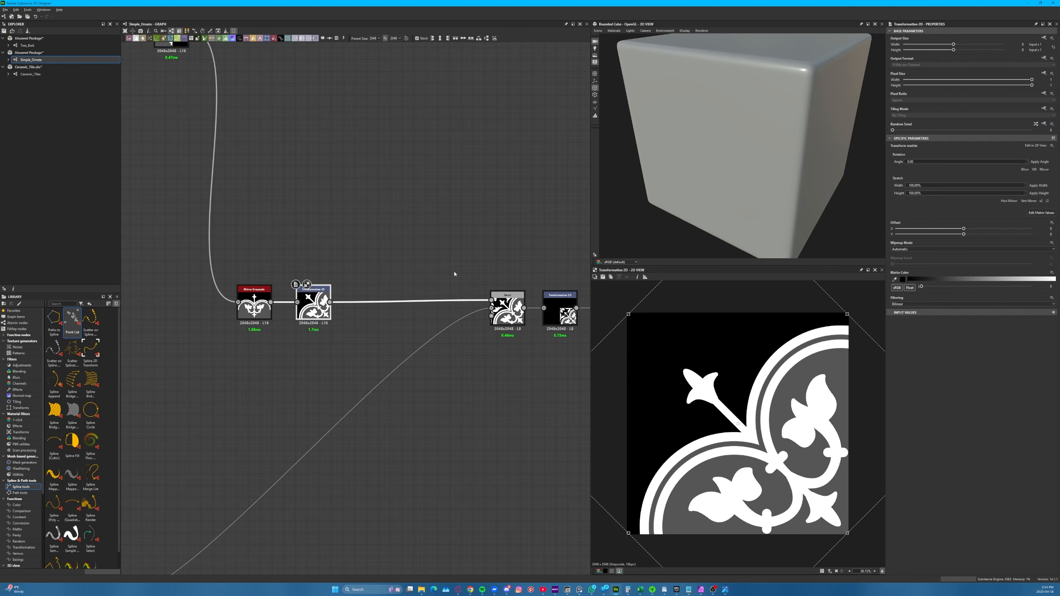
middle_click_drag(466, 281, 329, 263)
Insert a Levels node between the rotated ornament's Transformation 2D and the combined Blend, lift its output black to dark grey, and preview the Blend
left_click(371, 276)
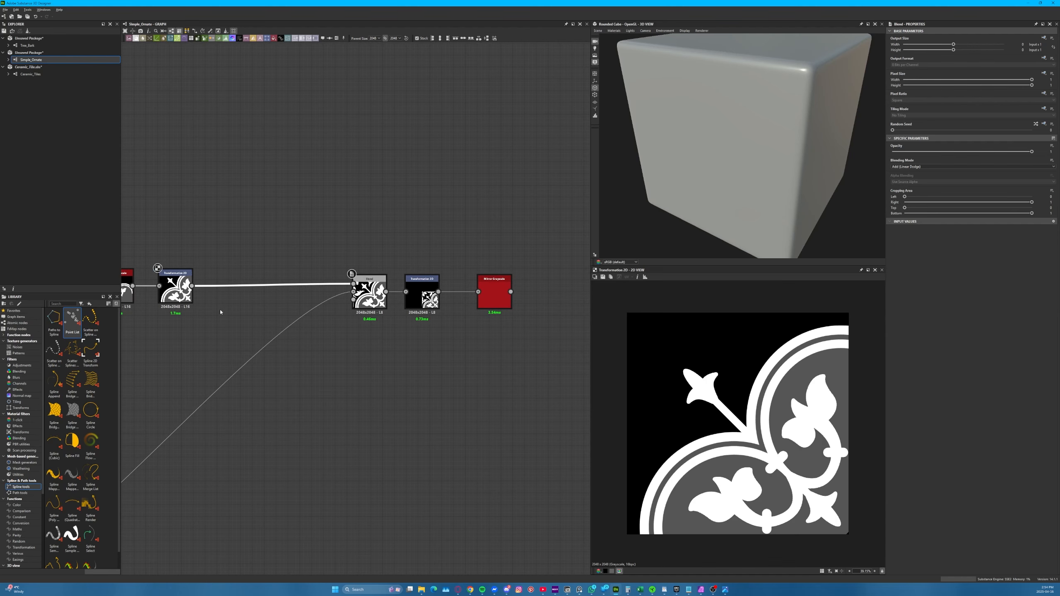
middle_click_drag(239, 226, 340, 327)
key("space")
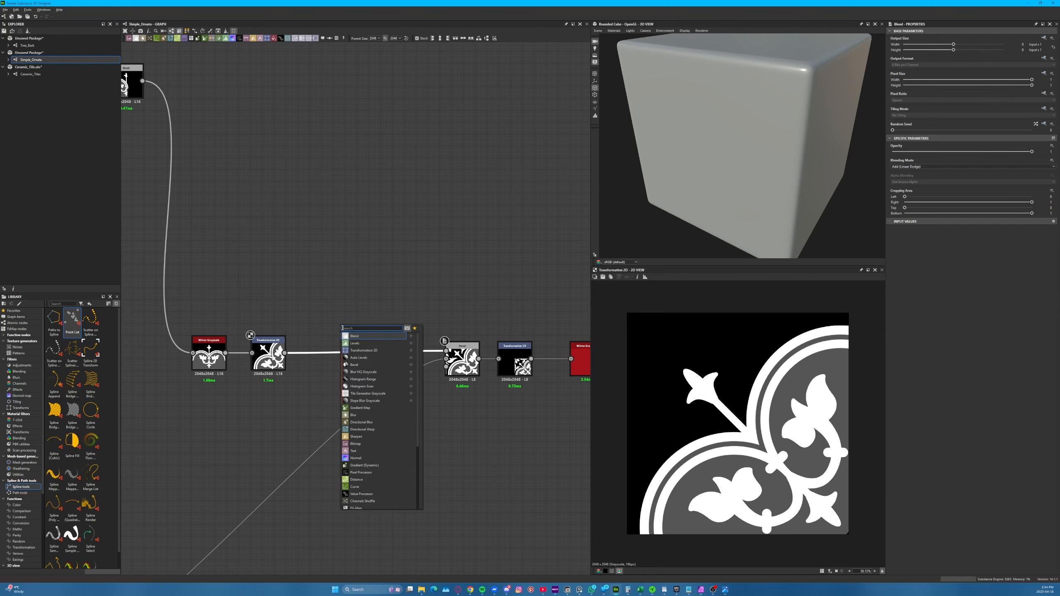
left_click(354, 345)
double_click(359, 350)
left_click_drag(359, 350, 336, 350)
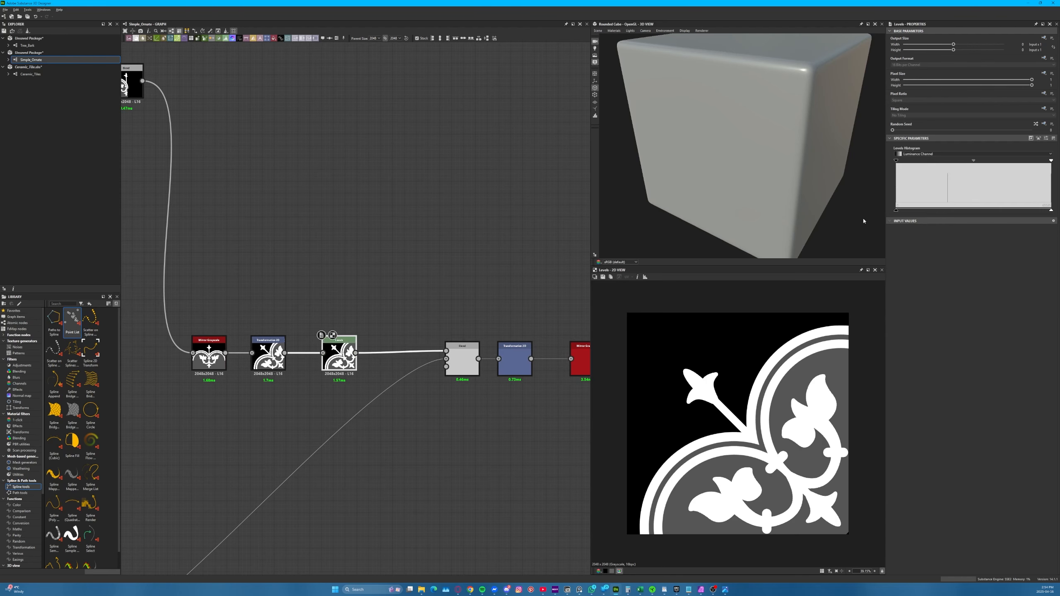
left_click_drag(894, 213, 936, 211)
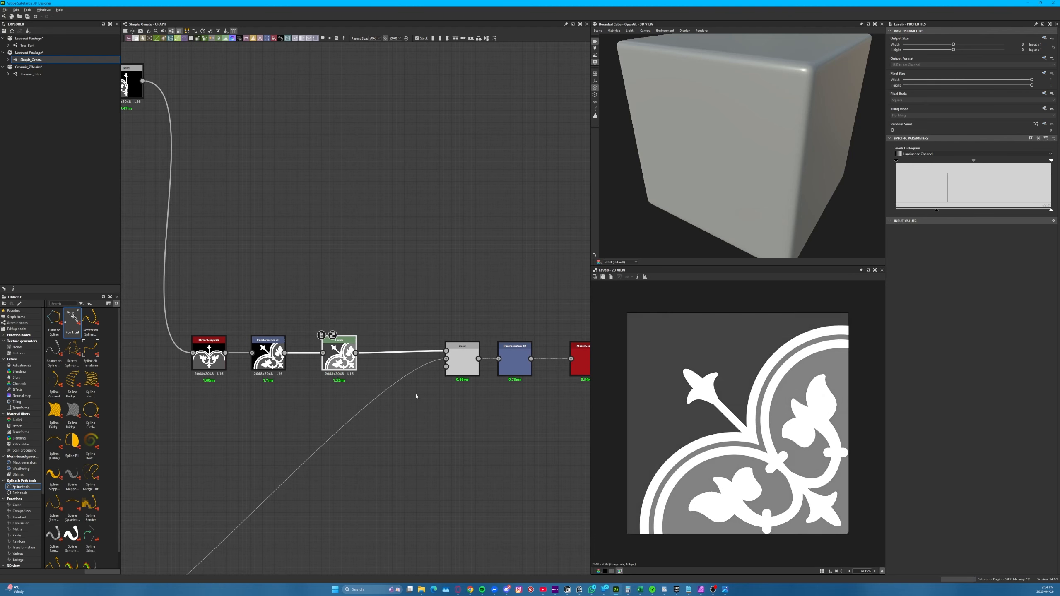
double_click(462, 361)
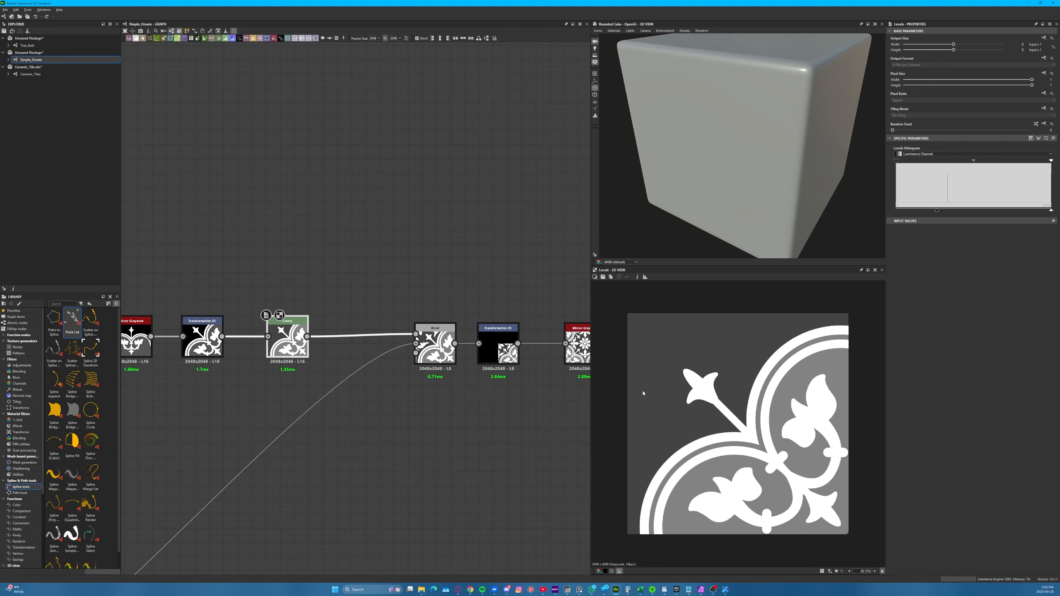
left_click(437, 348)
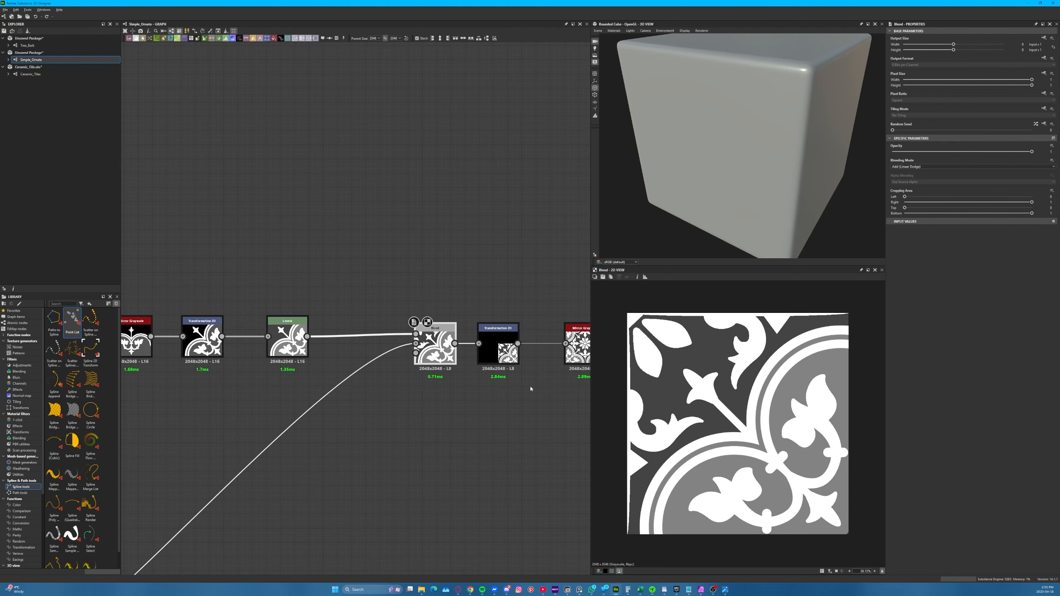
Add a Gradient Map node fed by the final Mirror Grayscale and place it in line after that node
scroll(531, 388, "down", 3)
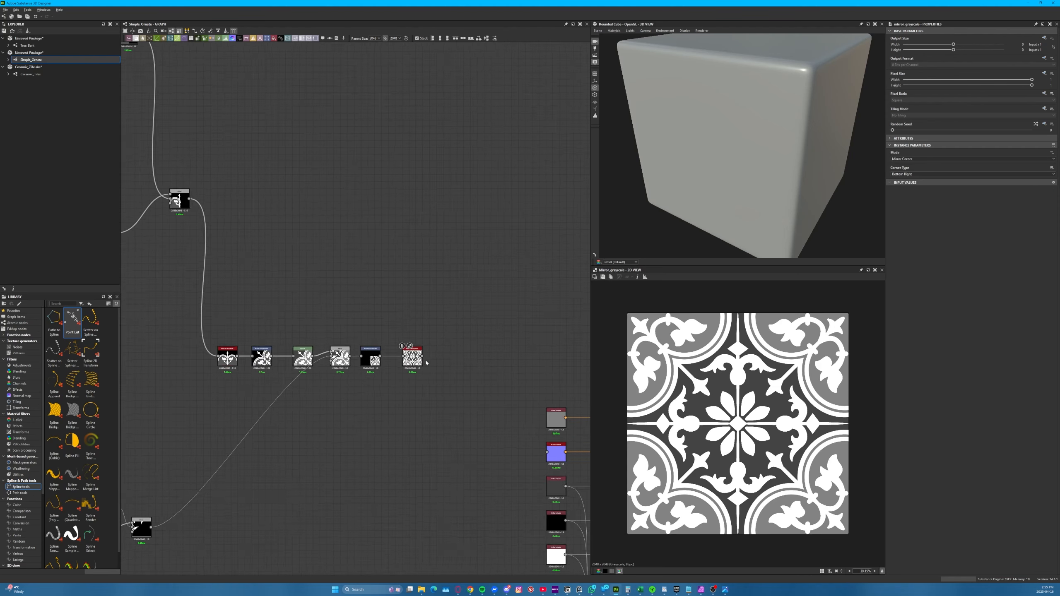
scroll(425, 363, "up", 5)
left_click_drag(416, 350, 505, 310)
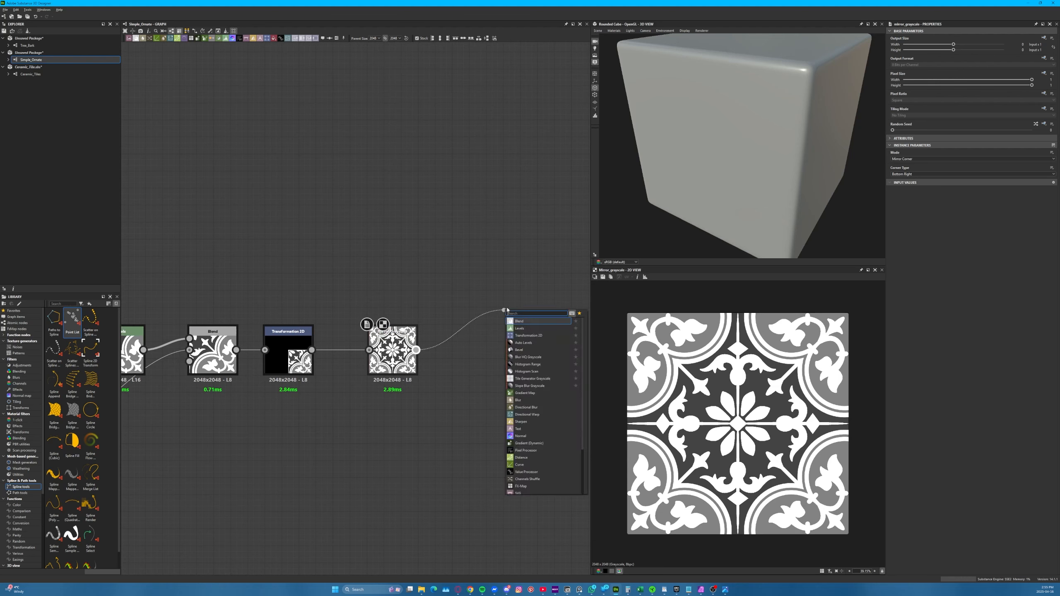
type("gradie")
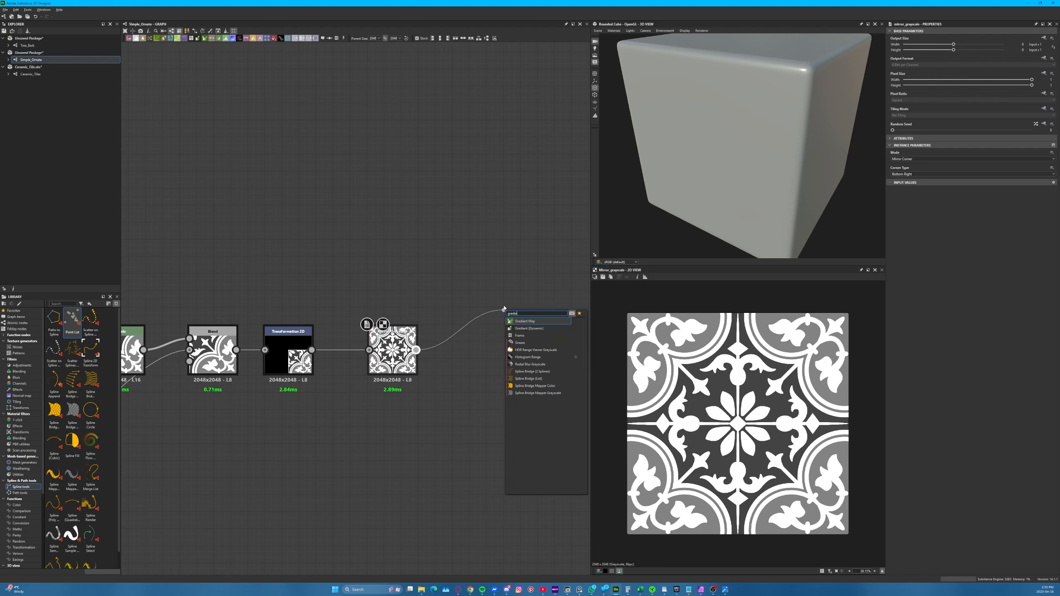
key("Return")
left_click_drag(506, 309, 480, 344)
Open the Gradient Map's Gradient Editor, add a key near the middle of the gradient, and colour it pure red
left_click(1041, 203)
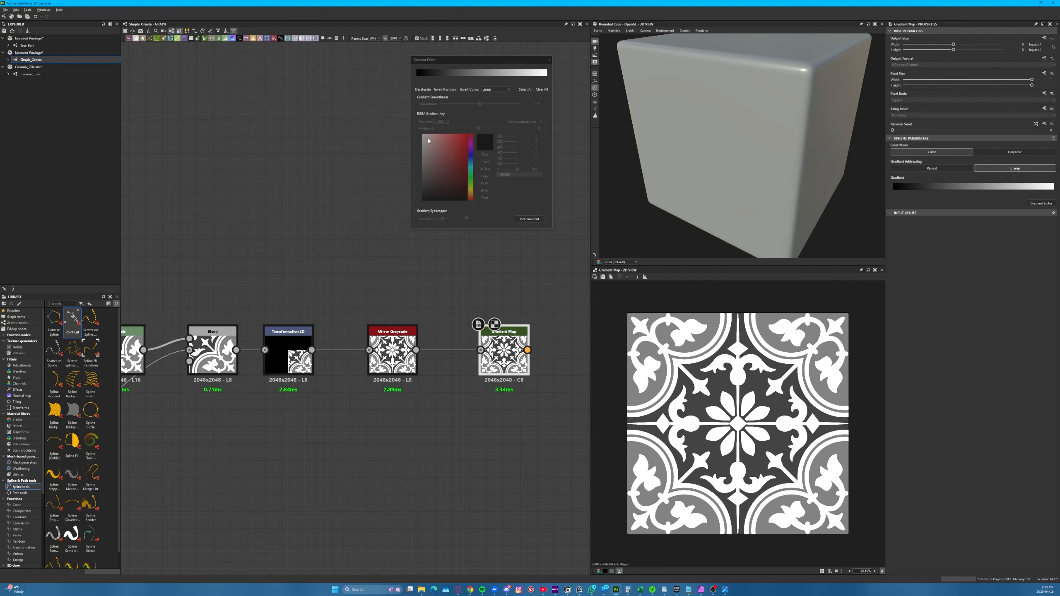
left_click(472, 74)
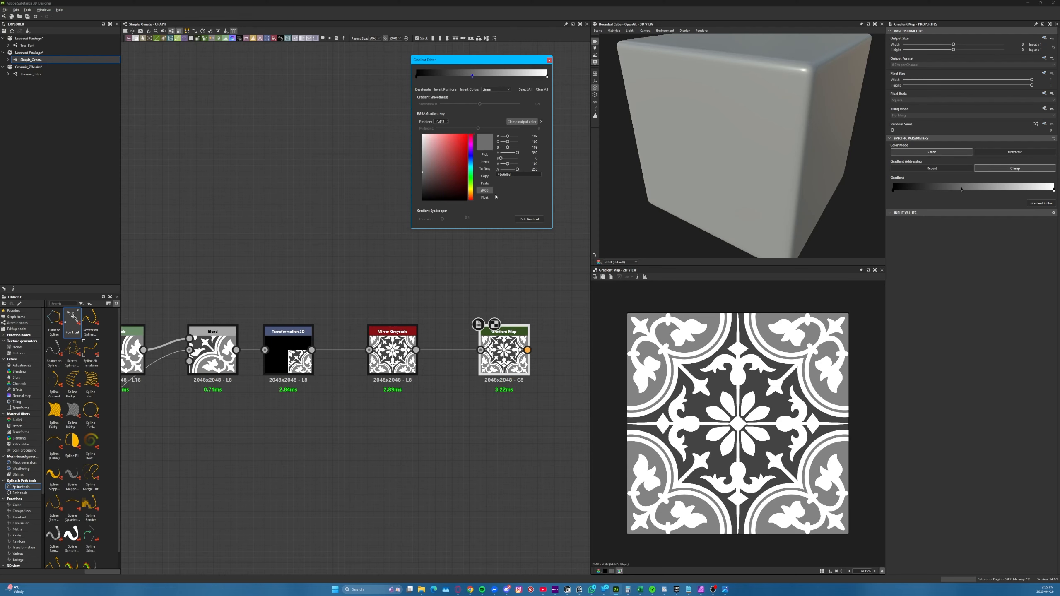
left_click_drag(451, 145, 468, 134)
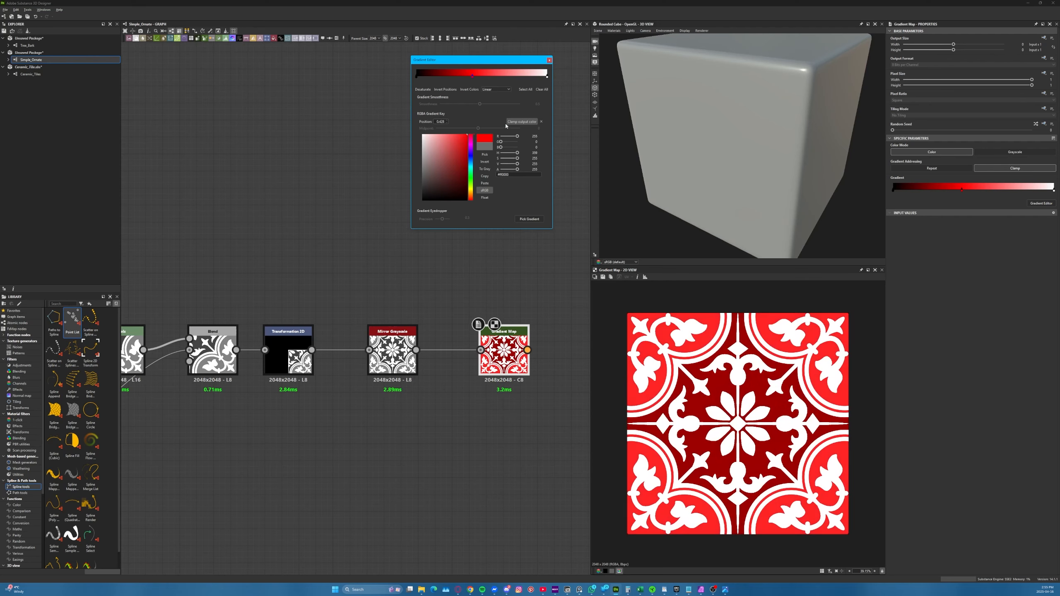
Set the gradient to No Interpolation and reposition the red and white keys so black, red and white each cover one tone of the tile
left_click_drag(473, 79, 498, 76)
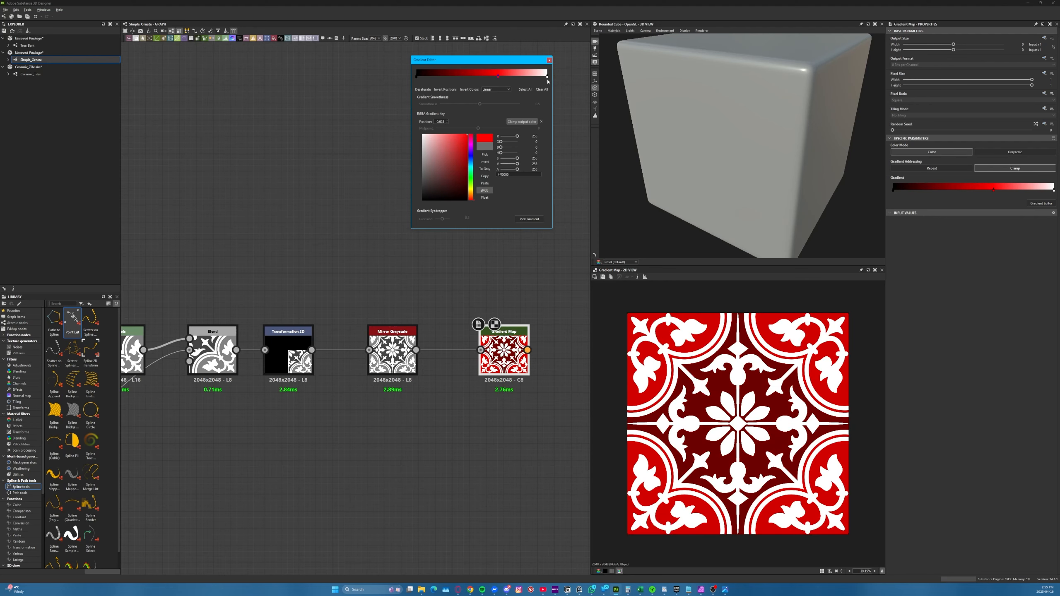
left_click(495, 89)
left_click(494, 109)
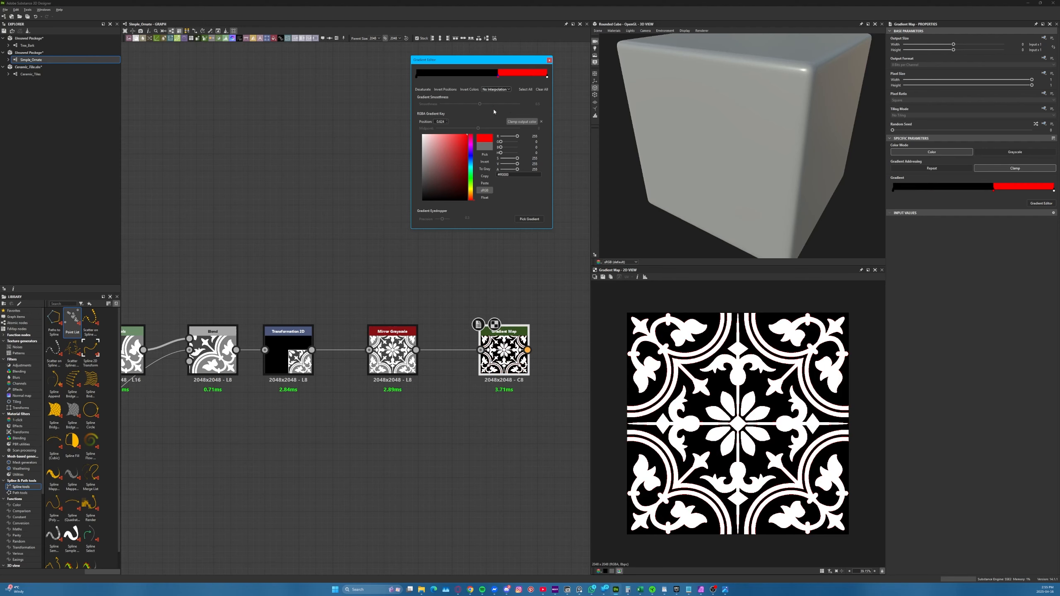
left_click_drag(497, 78, 454, 77)
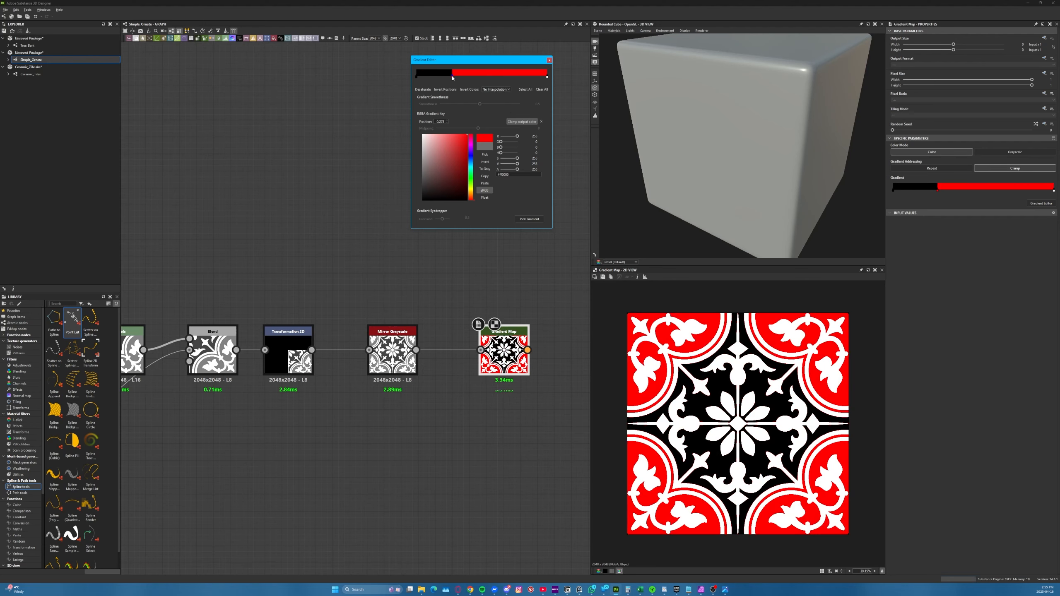
left_click_drag(547, 77, 467, 78)
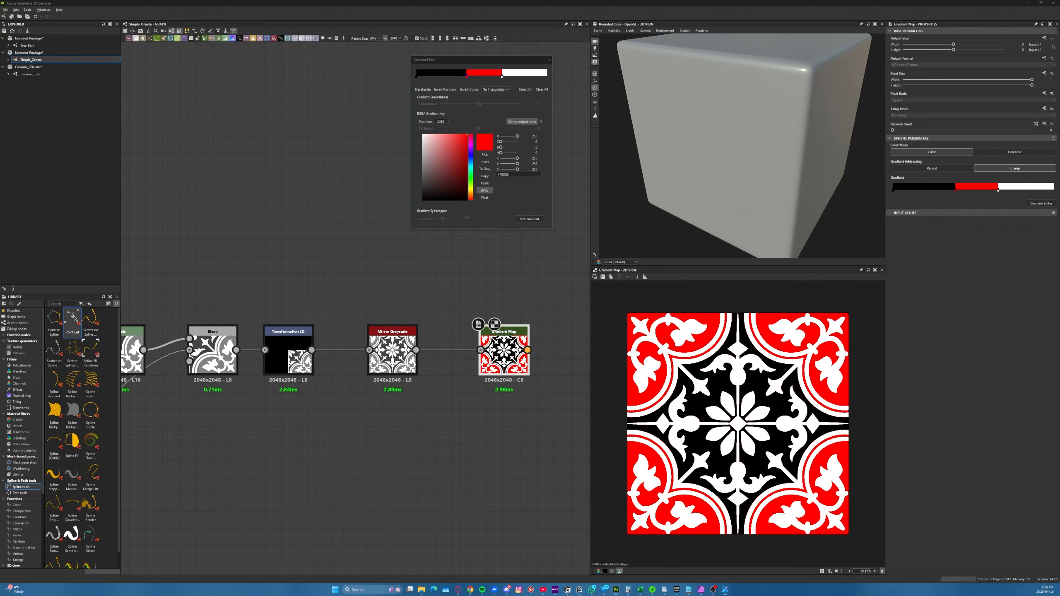
Recolour the gradient's red middle key with a blue sampled from the reference photo, and select the black start key
left_click_drag(0, 129, 0, 145)
left_click(484, 155)
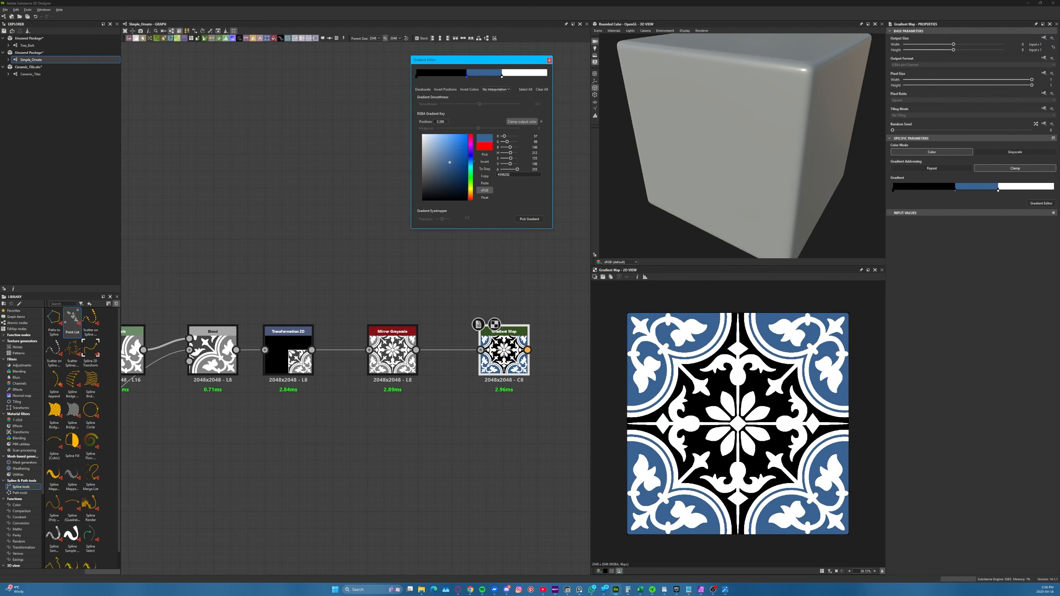
left_click(485, 155)
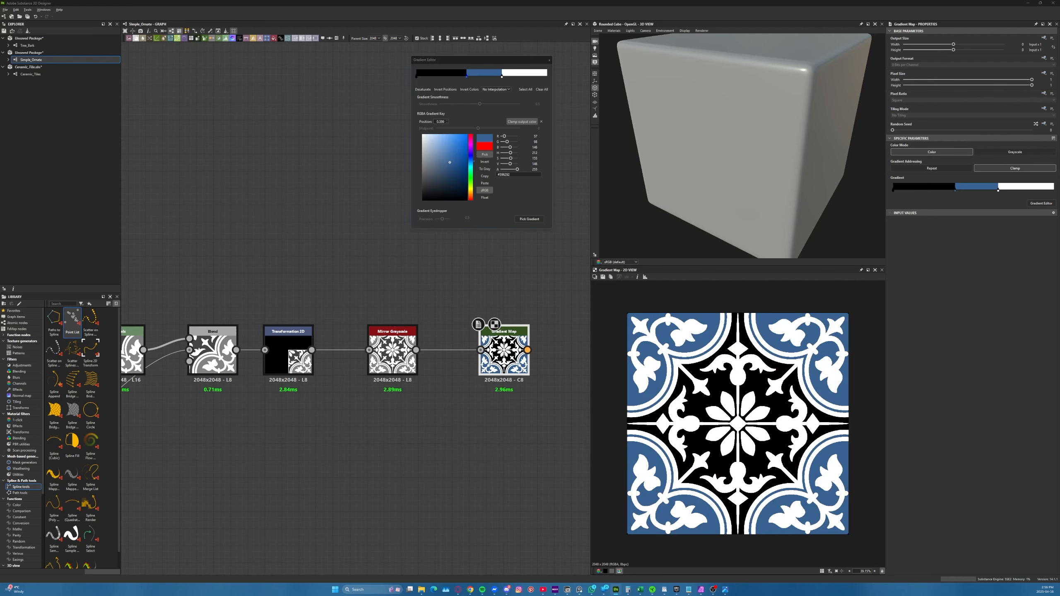
left_click(417, 76)
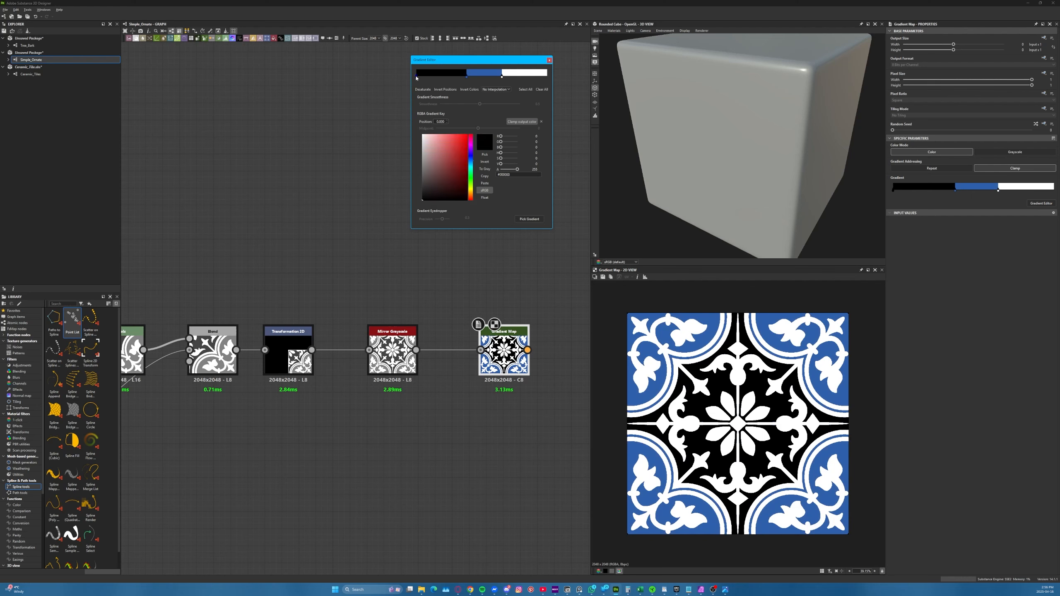
Recolour the gradient's black start key with a muted blue sampled from the reference photo and close the Gradient Editor
left_click(483, 155)
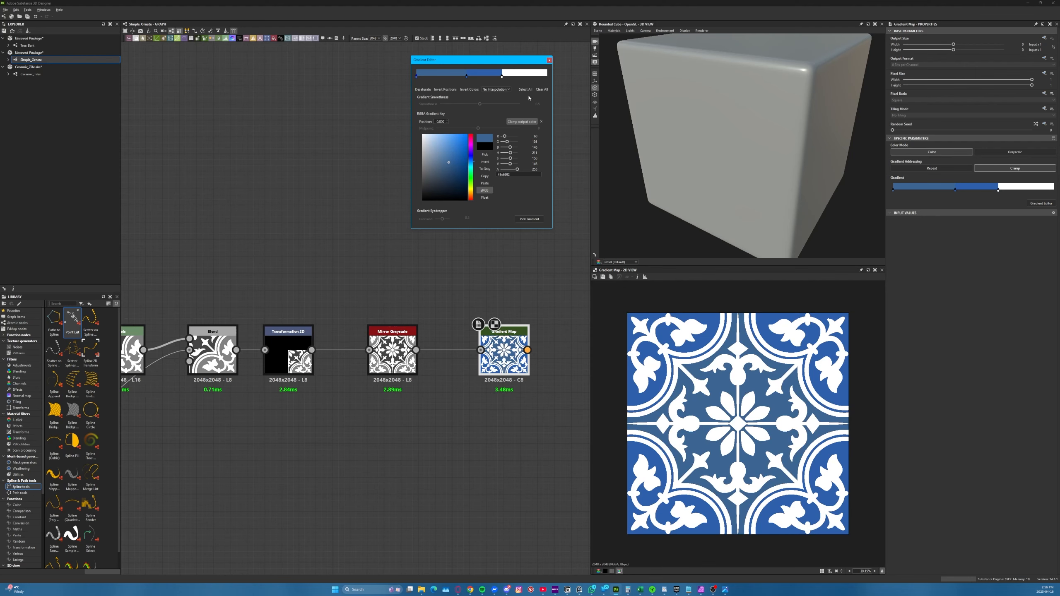
left_click(549, 60)
middle_click_drag(461, 230, 211, 179)
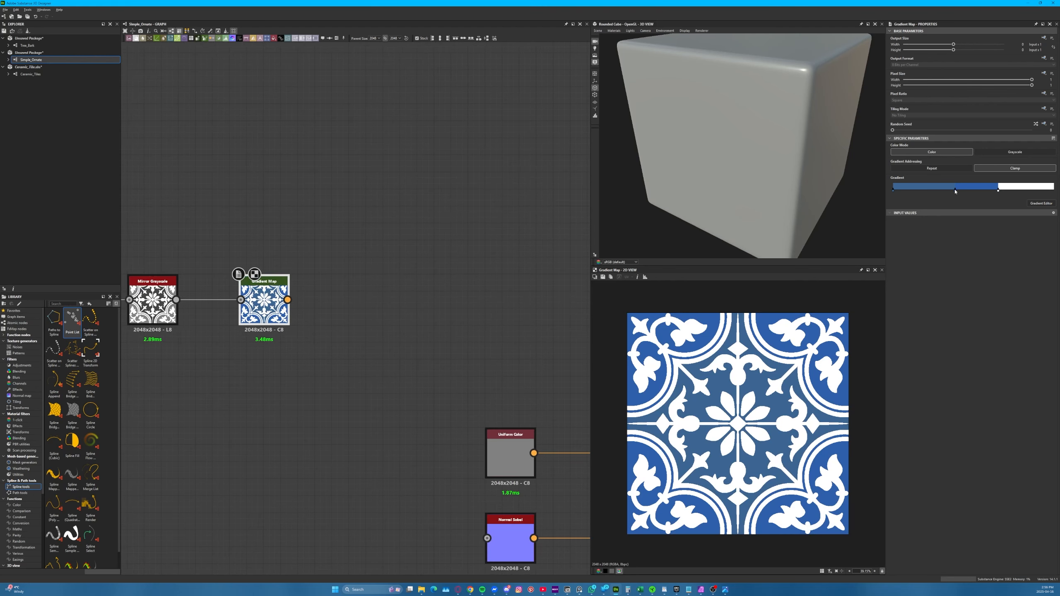
Shift the gradient's middle key slightly towards the start and set the end key's colour to pure white
left_click_drag(955, 191, 946, 190)
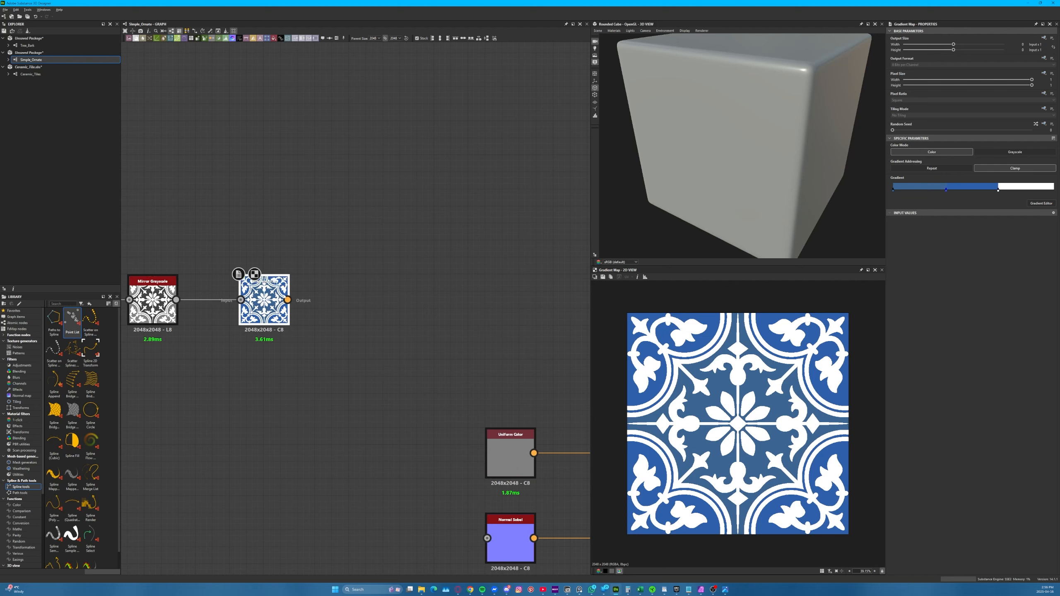
double_click(999, 191)
left_click_drag(464, 153, 421, 137)
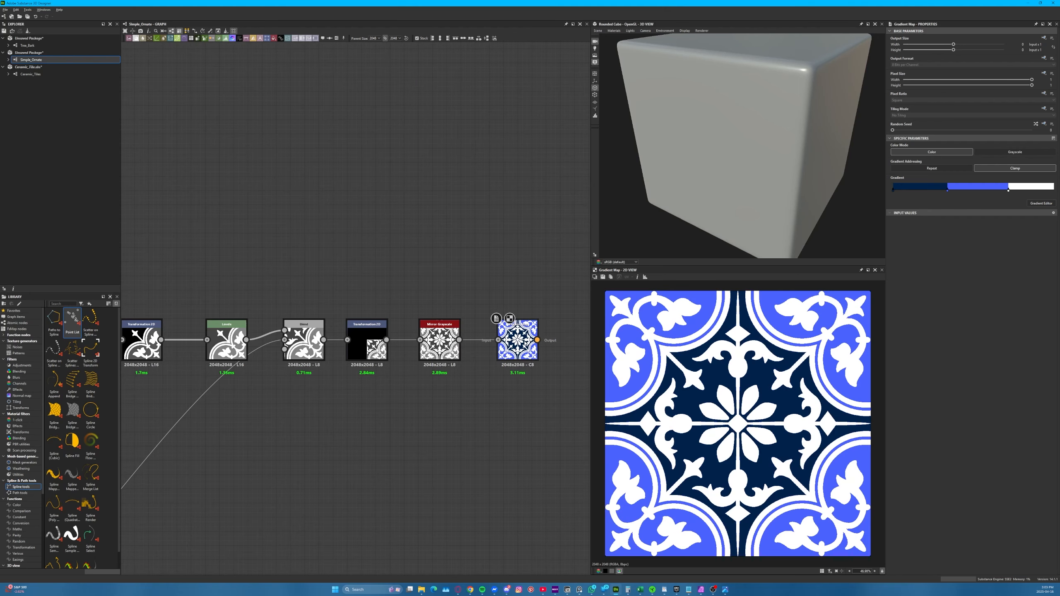
Delete the Gradient Map node at the end of the ornament chain
left_click(527, 343)
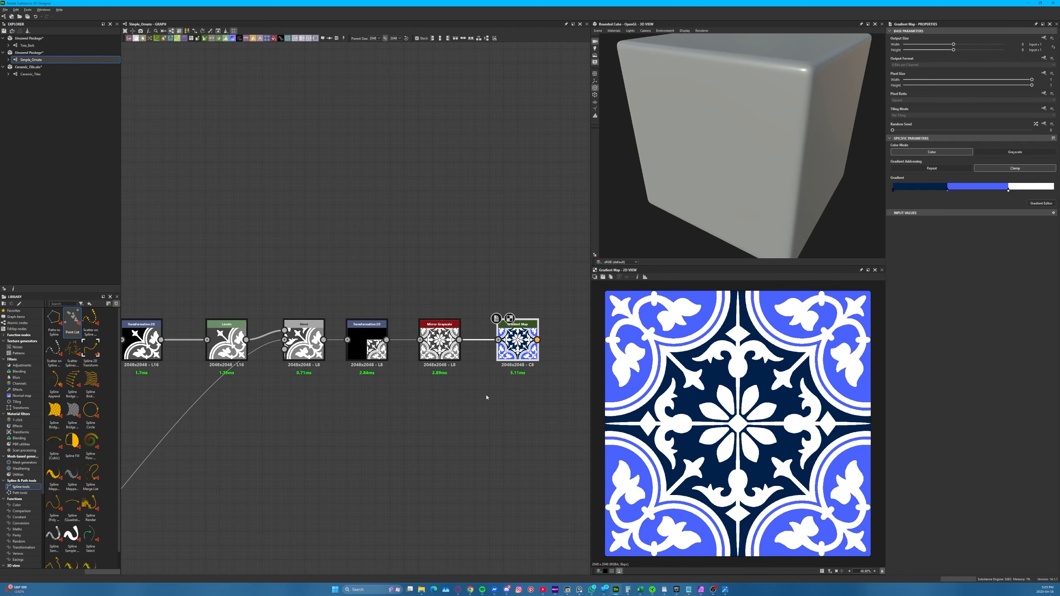
key("Delete")
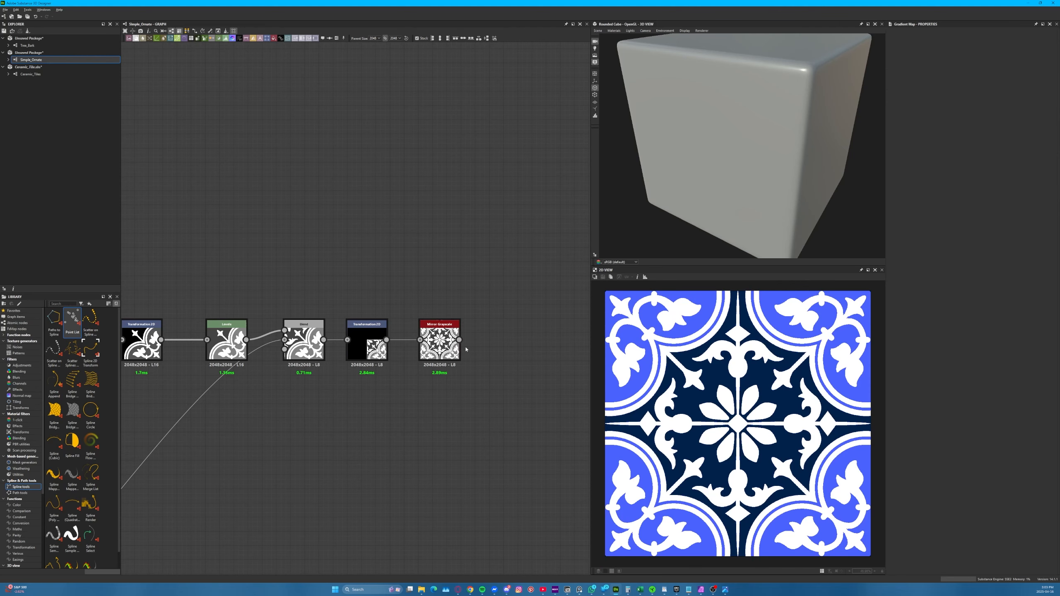
Examine the graph branches that build the arcs, leaves and stems and compare them with the coloured tile preview
scroll(481, 352, "down", 2)
middle_click_drag(235, 301, 437, 298)
mouse_move(240, 293)
middle_mouse_down()
mouse_move(330, 295)
mouse_move(406, 325)
middle_mouse_up()
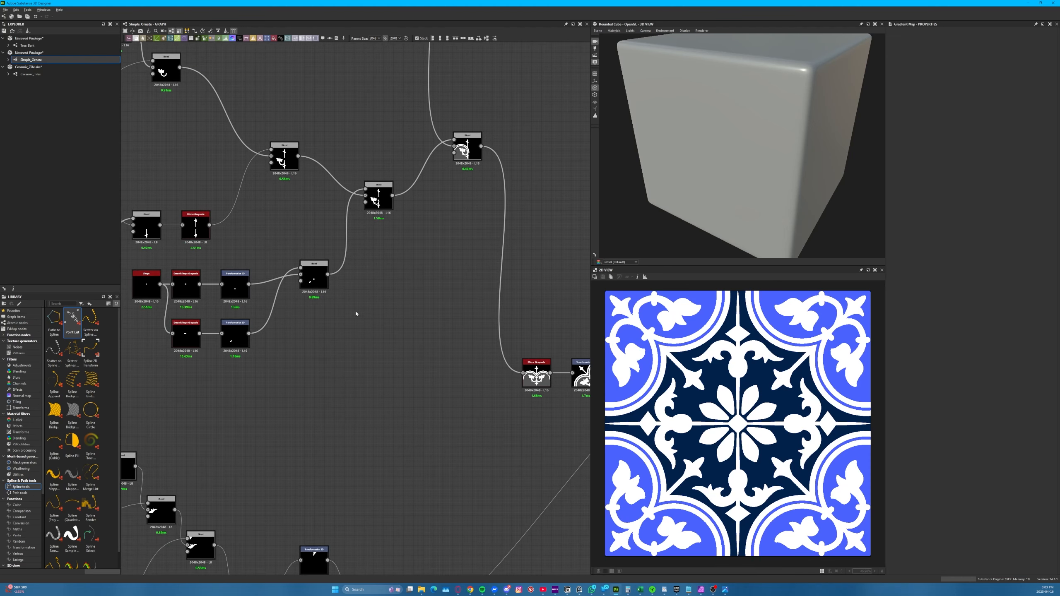
middle_click_drag(278, 279, 347, 436)
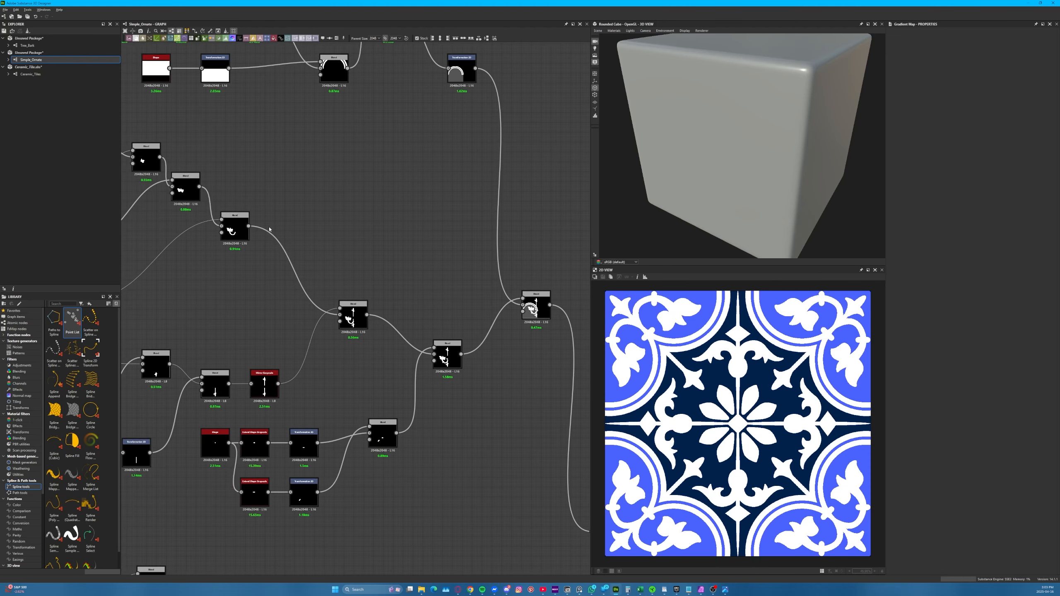
middle_click_drag(294, 170, 305, 283)
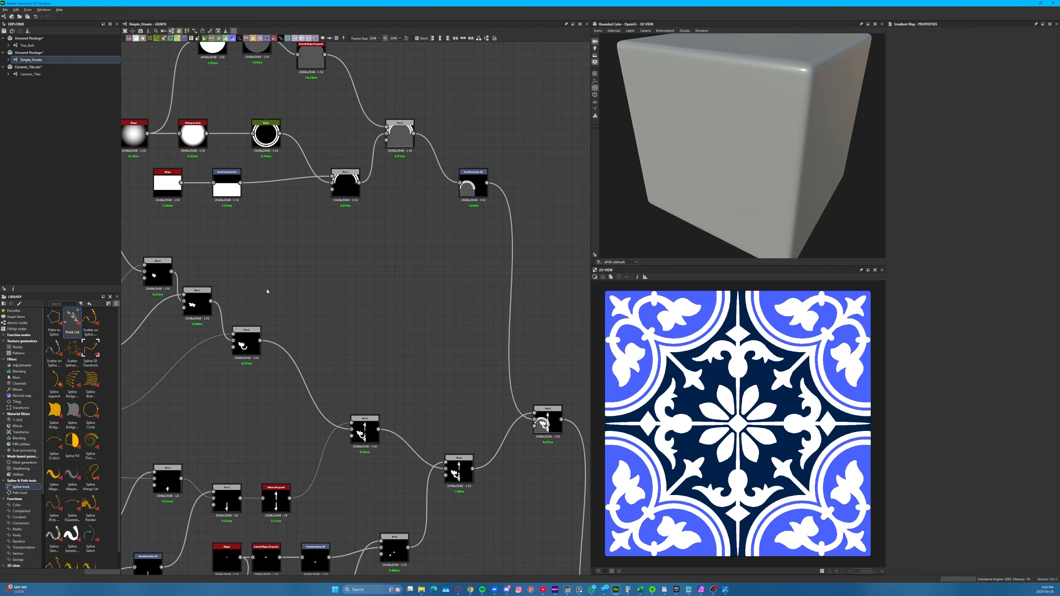
scroll(625, 437, "up", 1)
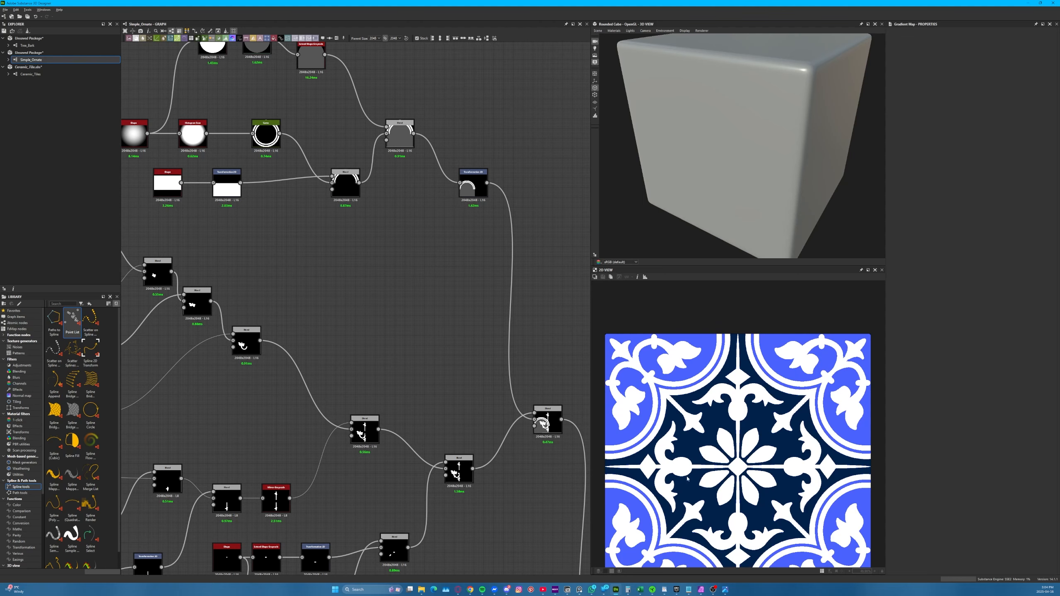
scroll(675, 469, "down", 1)
scroll(657, 509, "up", 2)
scroll(657, 510, "down", 2)
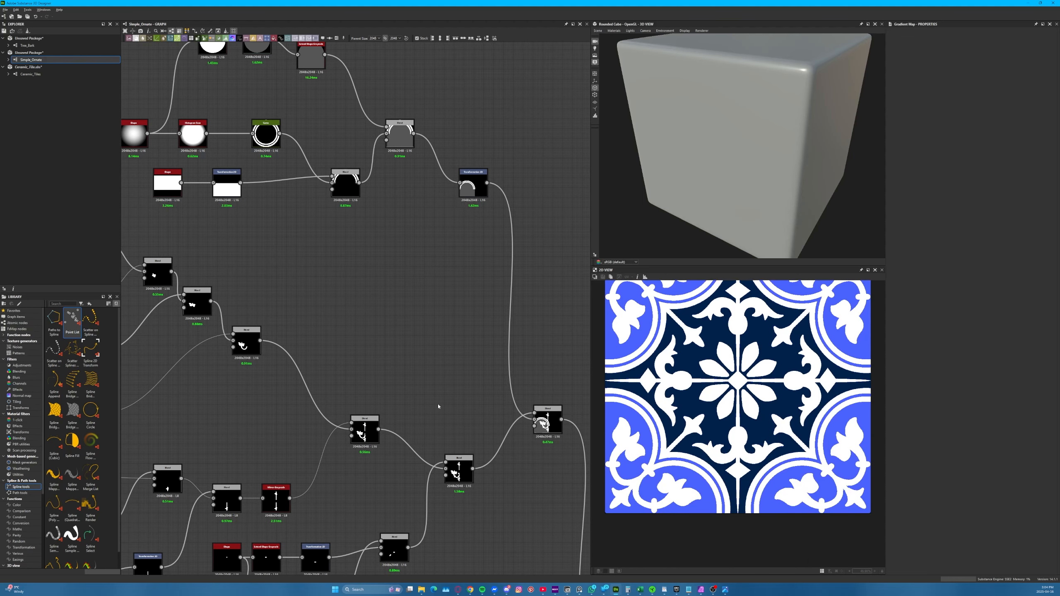
Preview the Blend node that joins the leaf shapes to the curved stem and trace the nodes feeding it
left_click(245, 342)
scroll(244, 342, "up", 5)
double_click(247, 352)
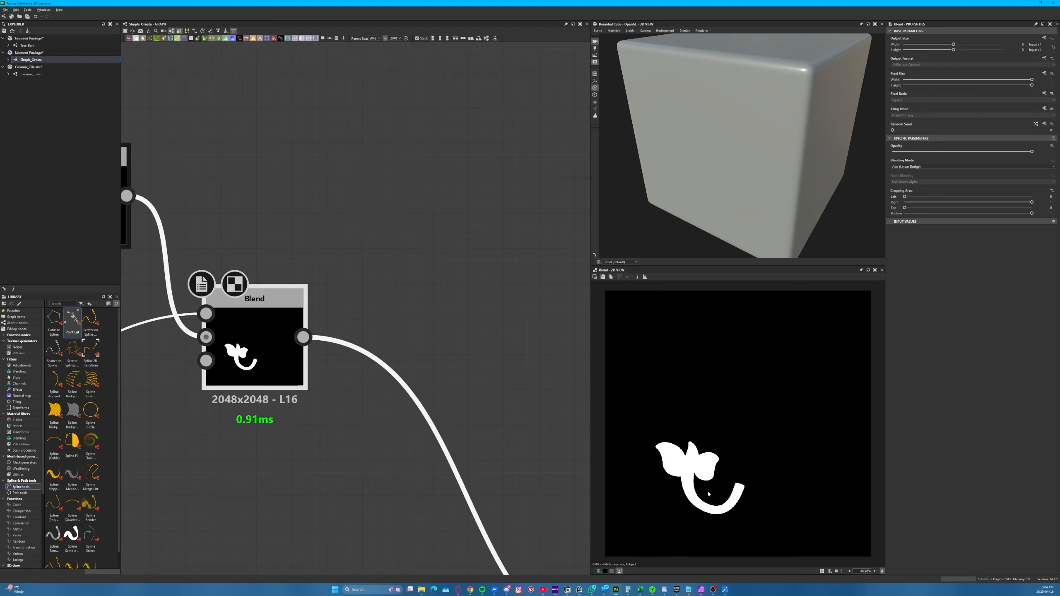
scroll(184, 261, "down", 5)
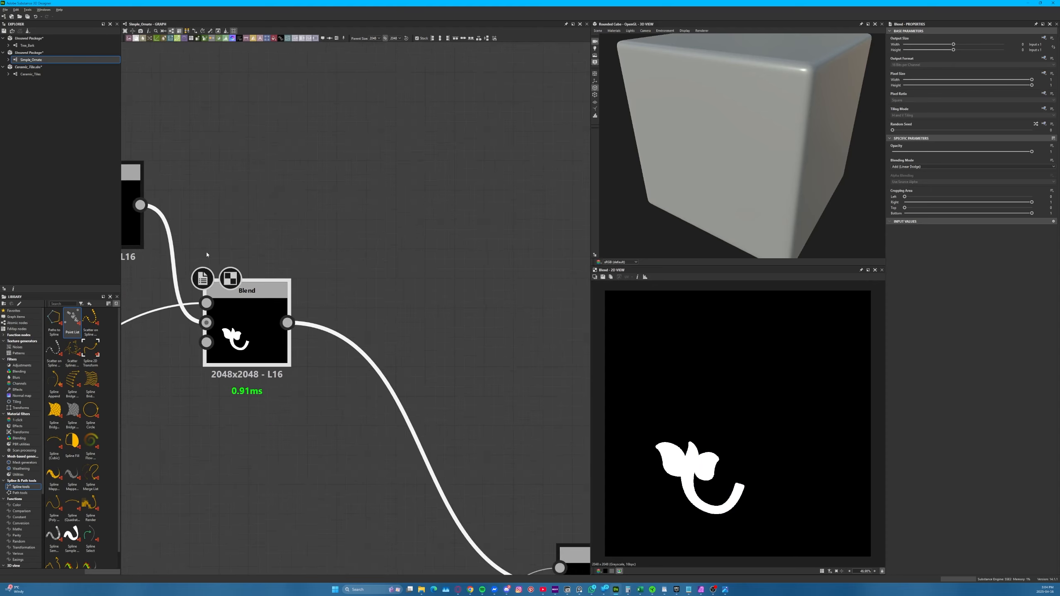
middle_click_drag(271, 267, 417, 281)
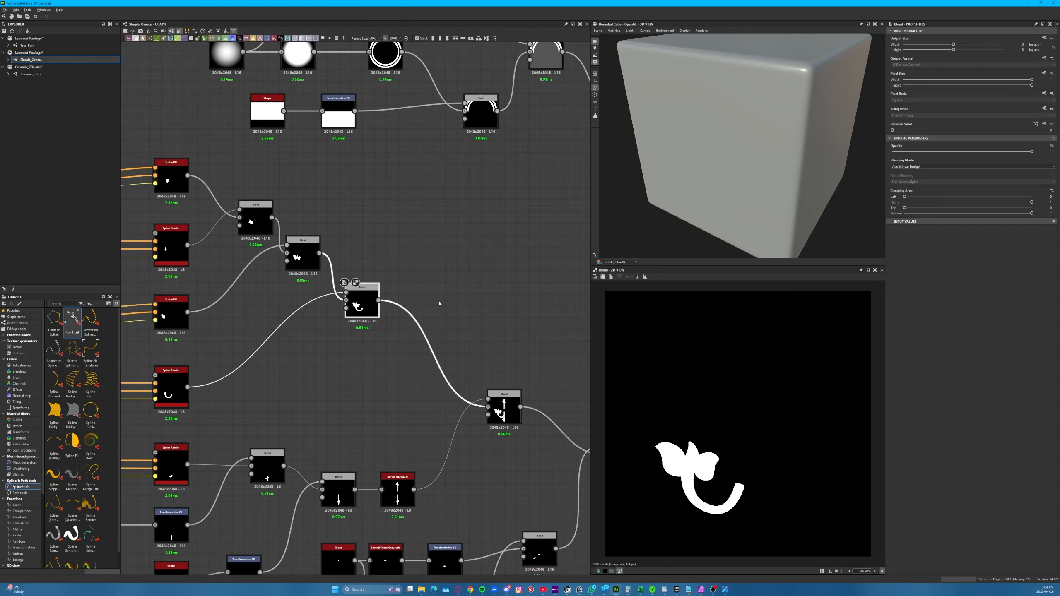
Preview the final Mirror Grayscale and move it with the Transformation 2D before it away from the Blend, leaving room between them
middle_click_drag(504, 339, 142, 162)
double_click(136, 308)
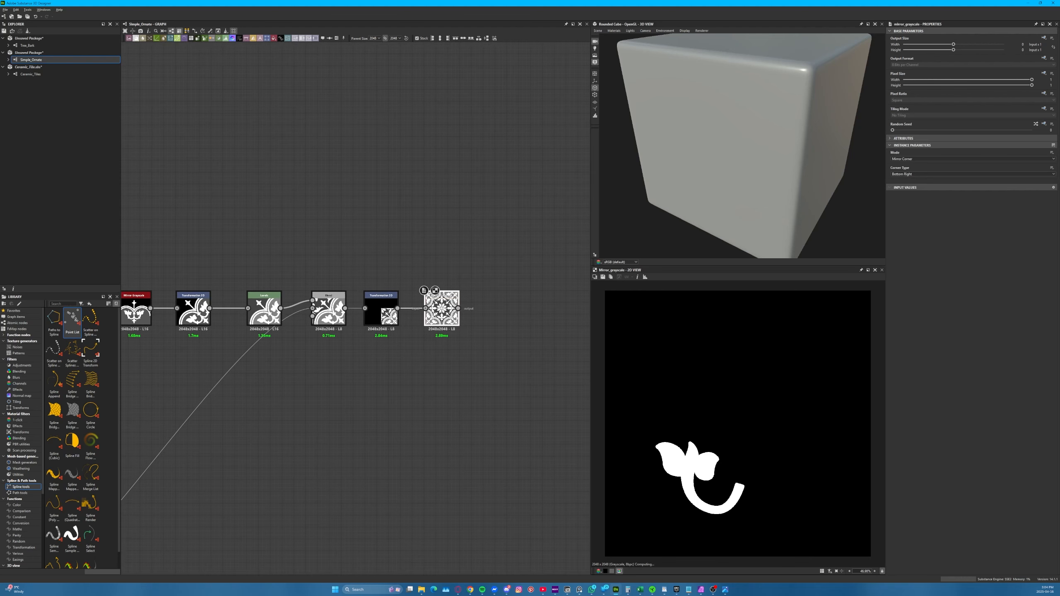
left_click_drag(473, 257, 344, 356)
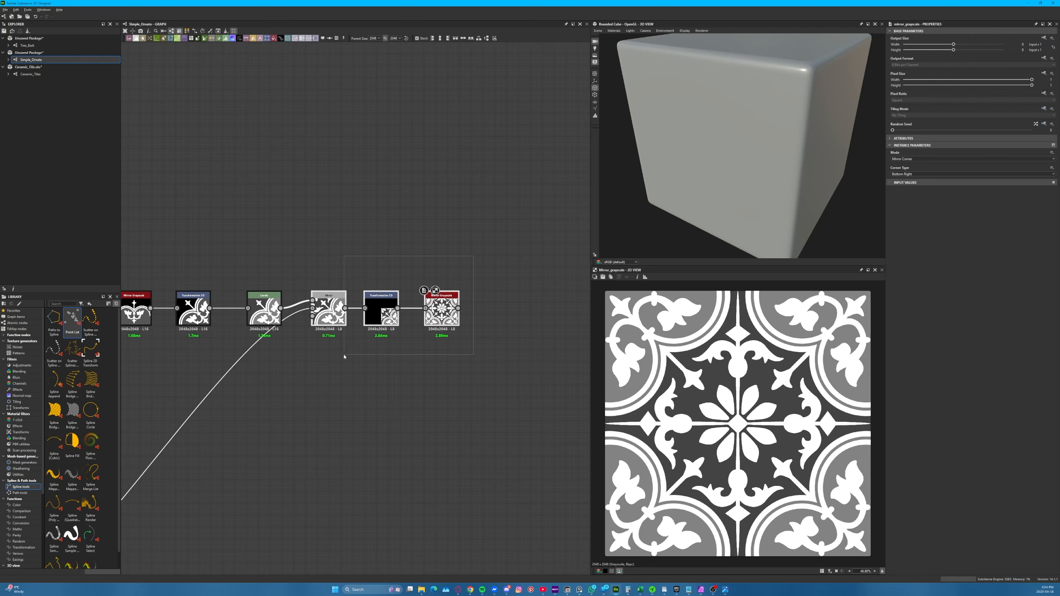
left_click_drag(379, 309, 464, 310)
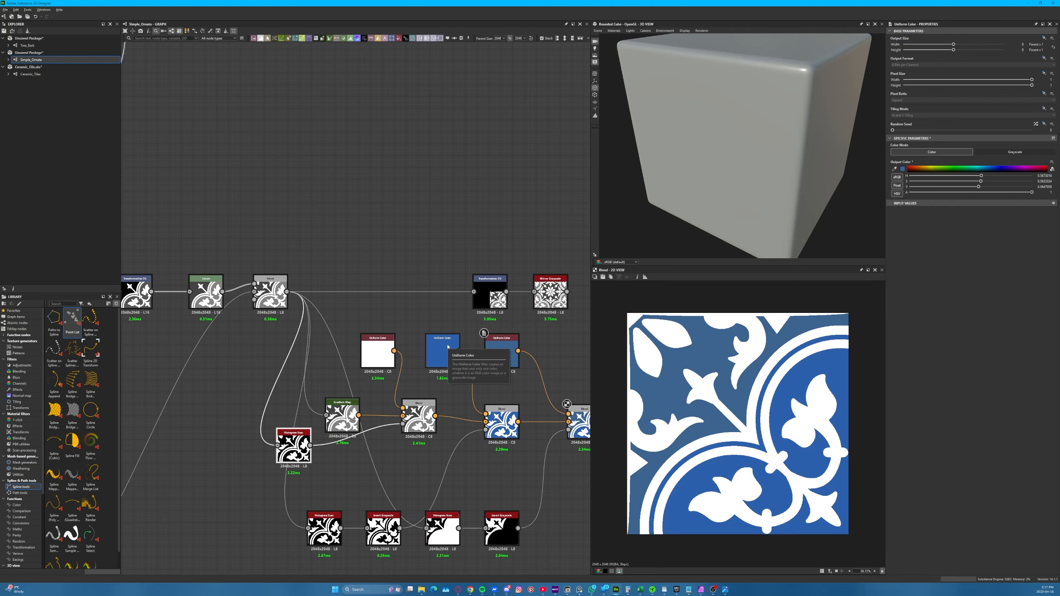
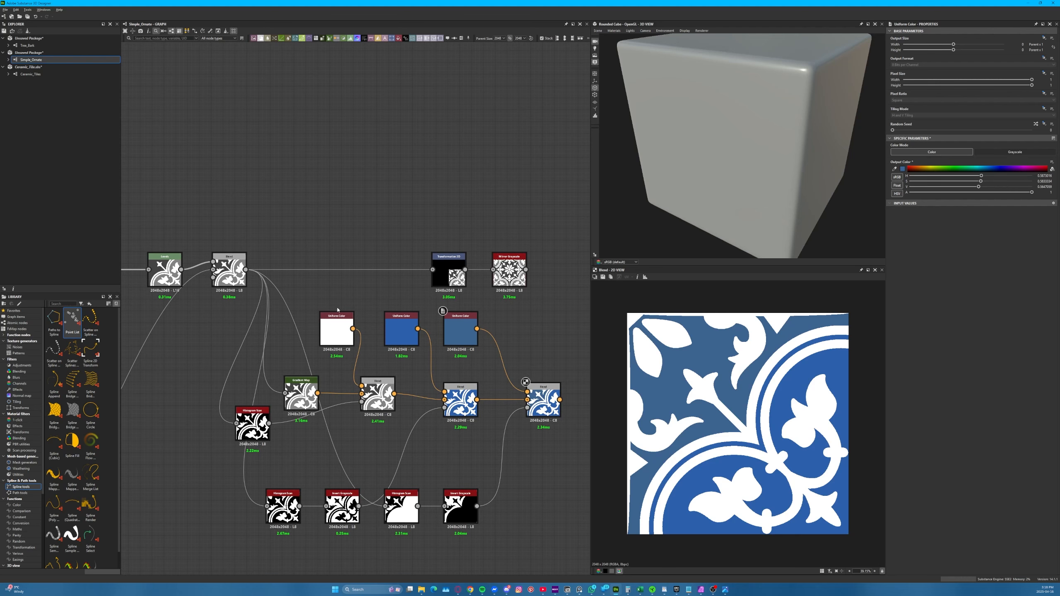
Review the white, blue and muted blue Uniform Color nodes, trying an output colour change on the muted blue one and undoing it
left_click(339, 328)
left_click(401, 329)
left_click(458, 330)
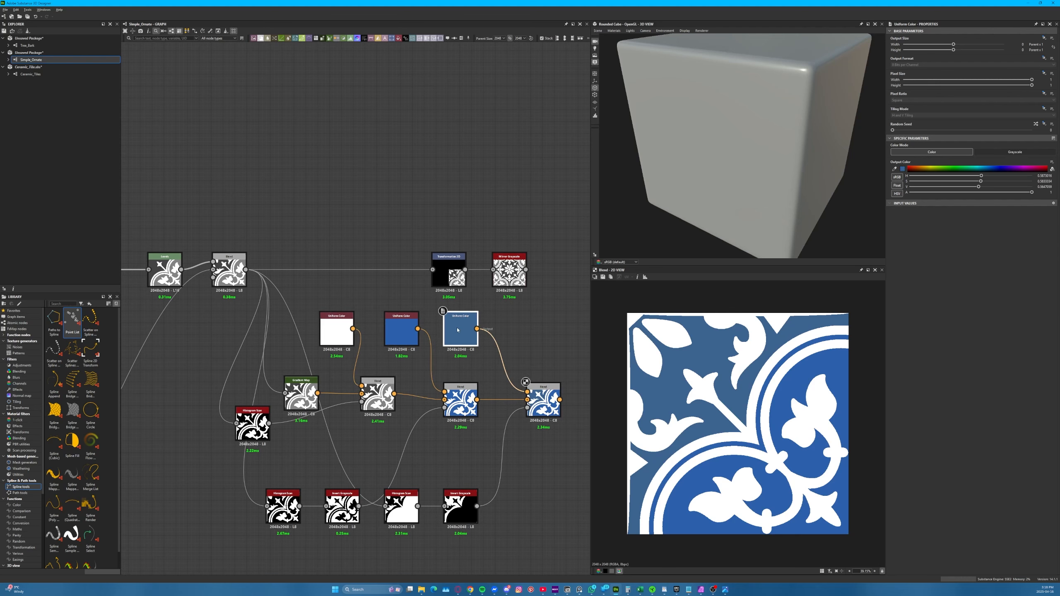
left_click_drag(936, 169, 936, 174)
key("ctrl+z")
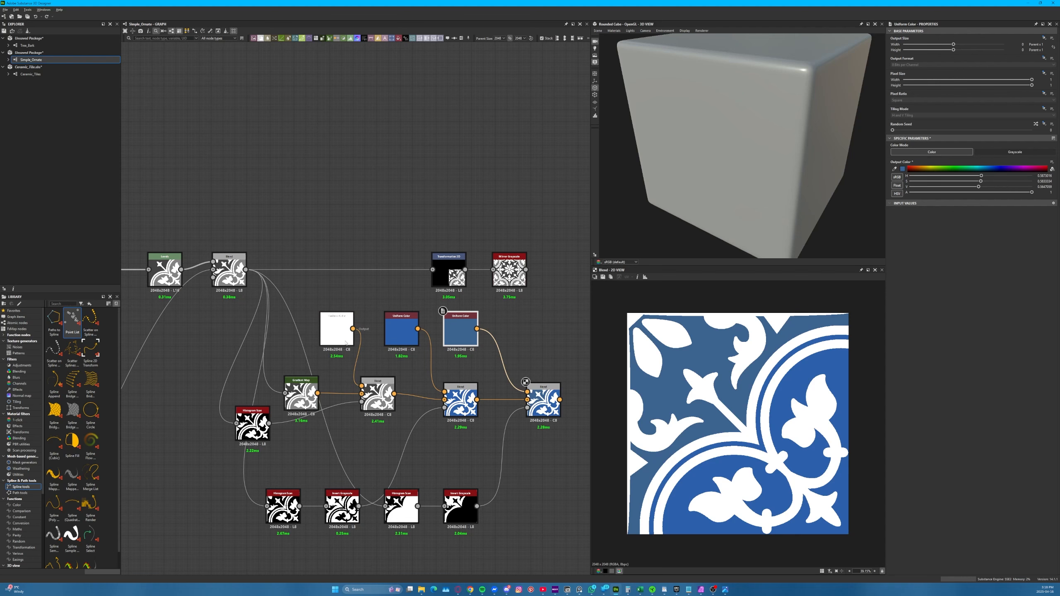
left_click(333, 343)
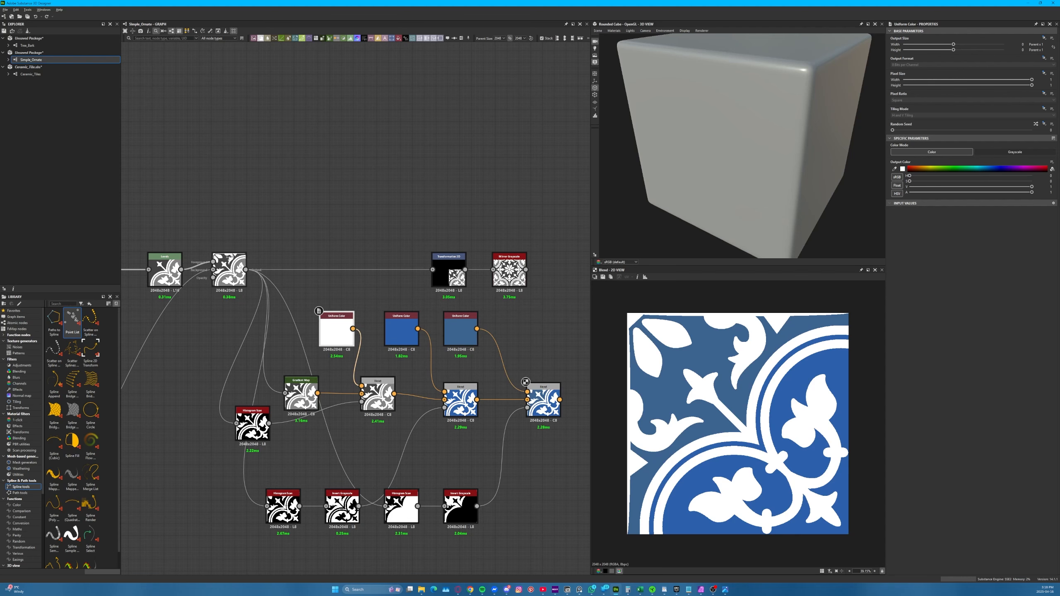
Preview the ornament's Blend and the Histogram Scan feeding the first colour Blend, shift that scan aside and set its Position to 0.22
double_click(229, 269)
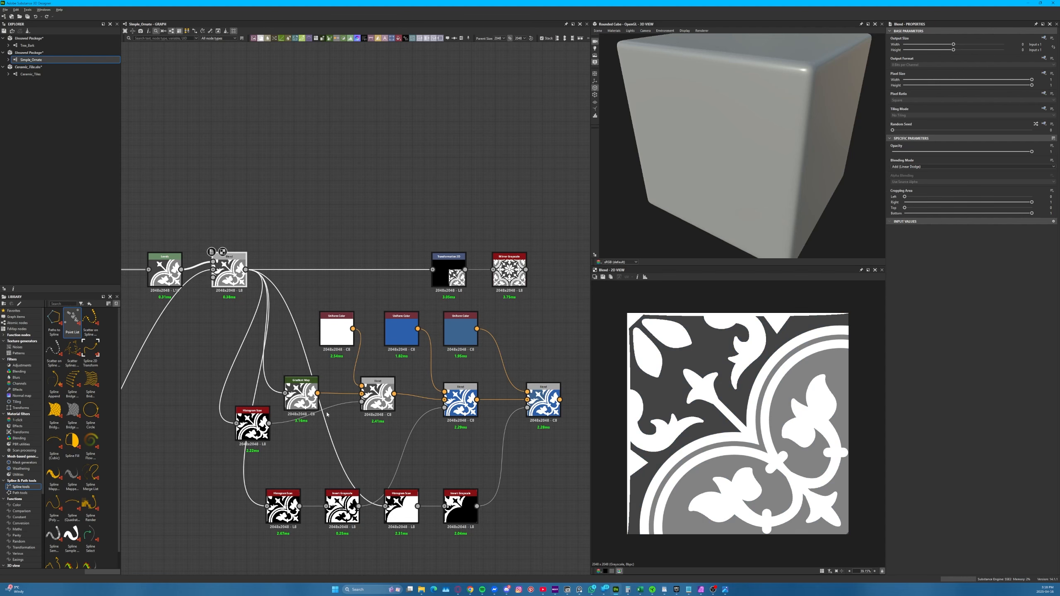
double_click(257, 428)
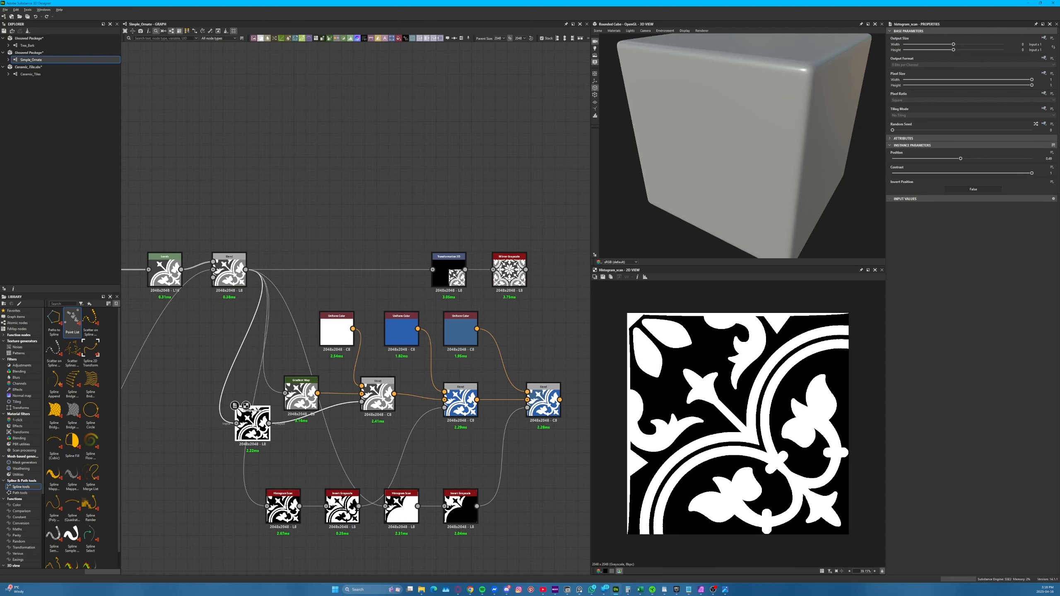
left_click_drag(252, 413, 276, 437)
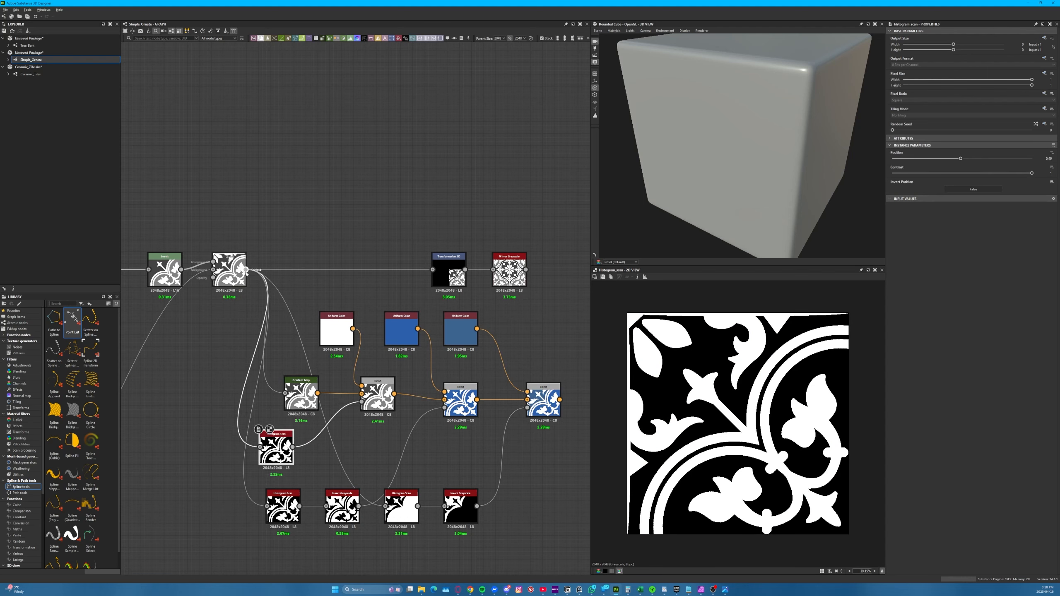
left_click_drag(960, 158, 923, 158)
mouse_move(376, 397)
left_mouse_down()
mouse_move(369, 404)
mouse_move(376, 398)
left_mouse_up()
Add a Histogram Scan fed by the ornament's Blend above the graph and set its Position to 0.14
left_click_drag(246, 269, 318, 139)
type("hist")
key("Return")
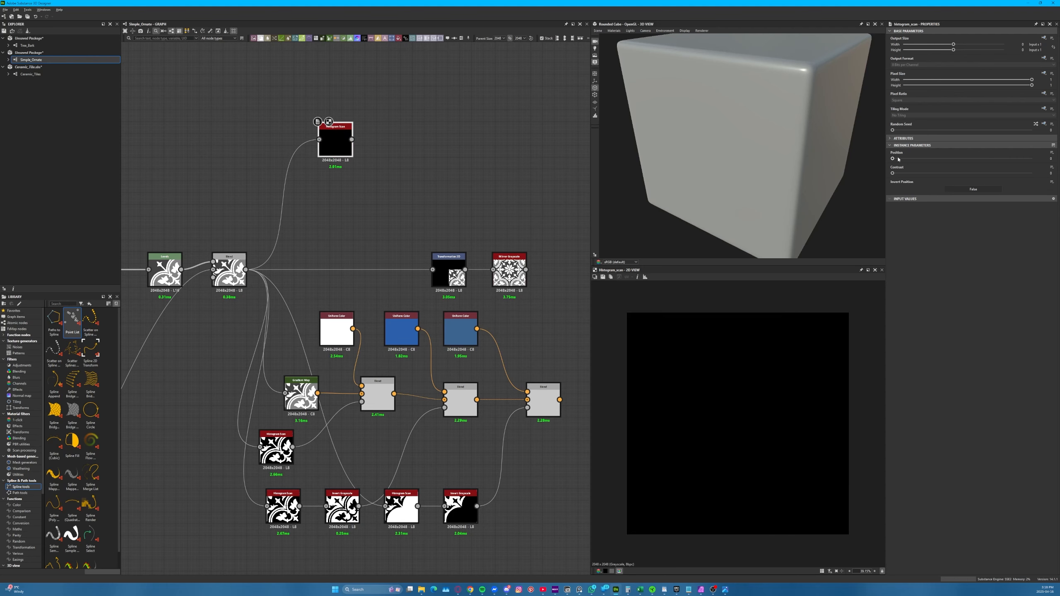
left_click_drag(898, 159, 911, 159)
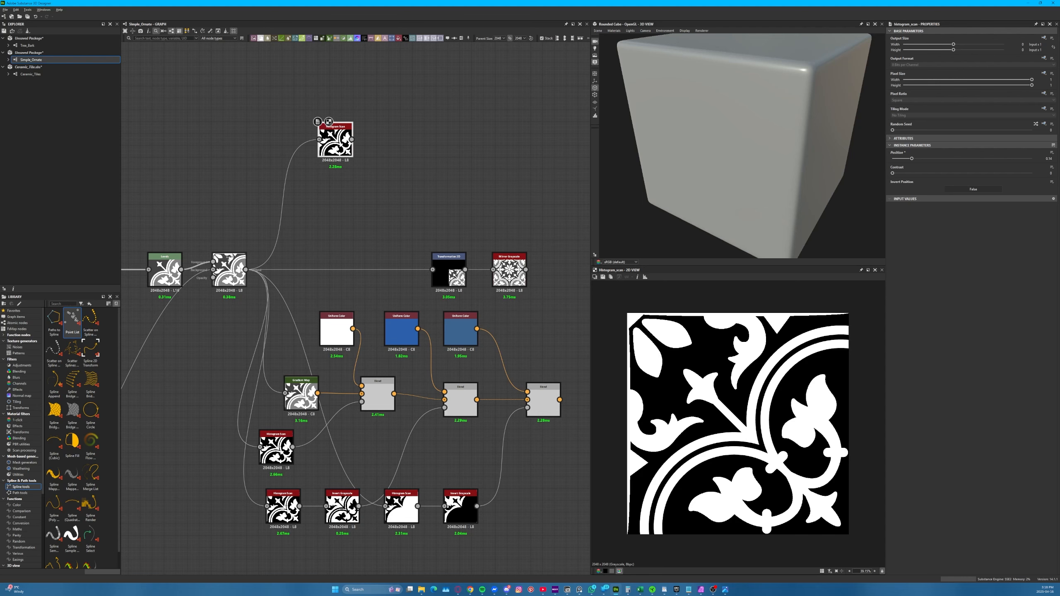
Add a Gradient Map fed by the ornament's Blend, placed below the new Histogram Scan
left_click_drag(302, 395, 300, 390)
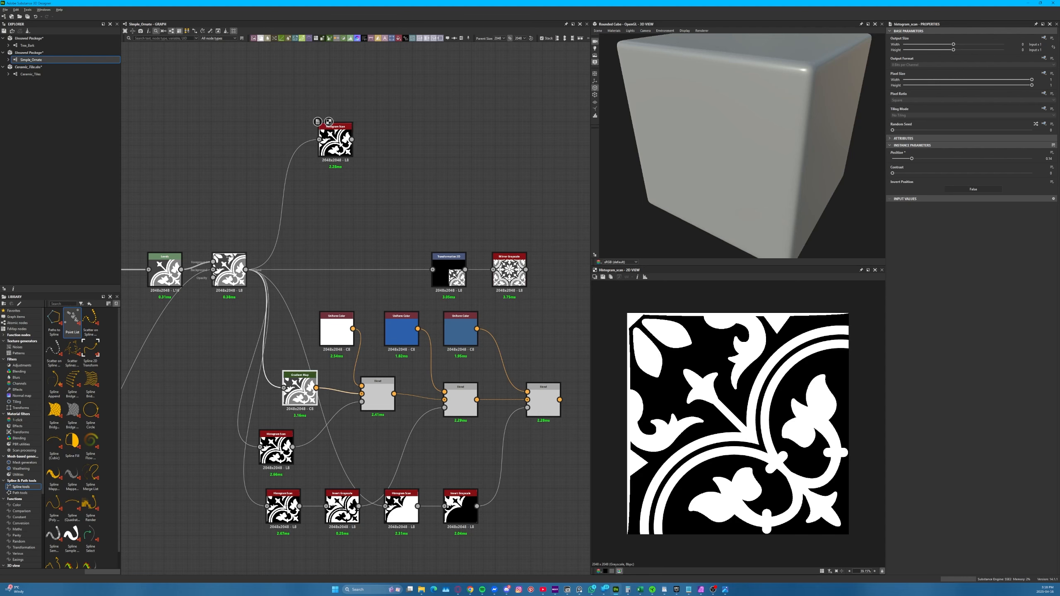
left_click(229, 267)
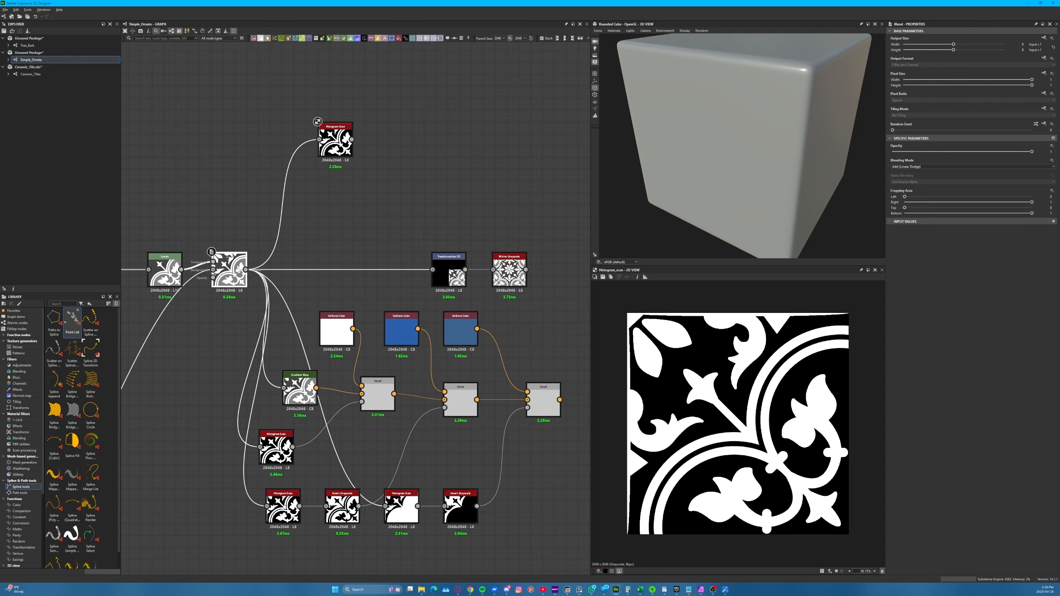
left_click_drag(246, 269, 337, 198)
type("grad")
key("Return")
Add a Blend node that takes the new Gradient Map as its background
left_click_drag(351, 139, 422, 154)
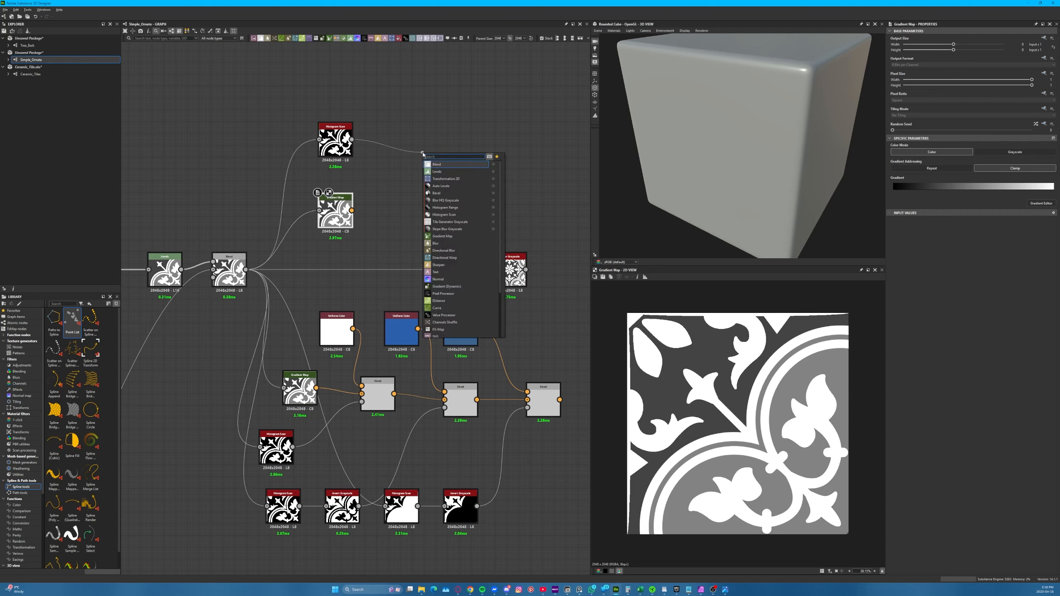
key("Escape")
left_click_drag(352, 210, 461, 149)
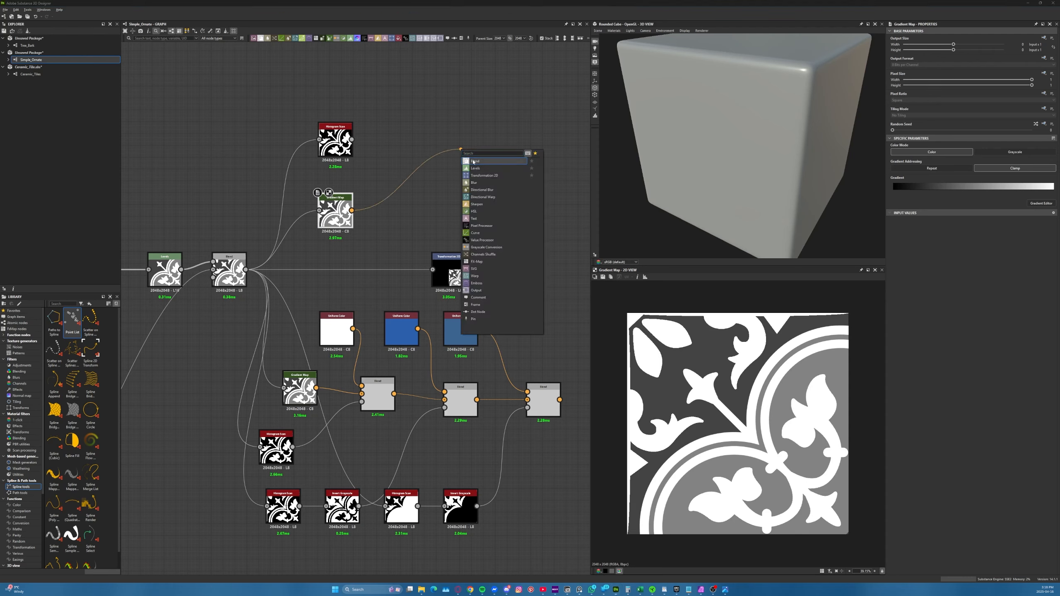
left_click(473, 161)
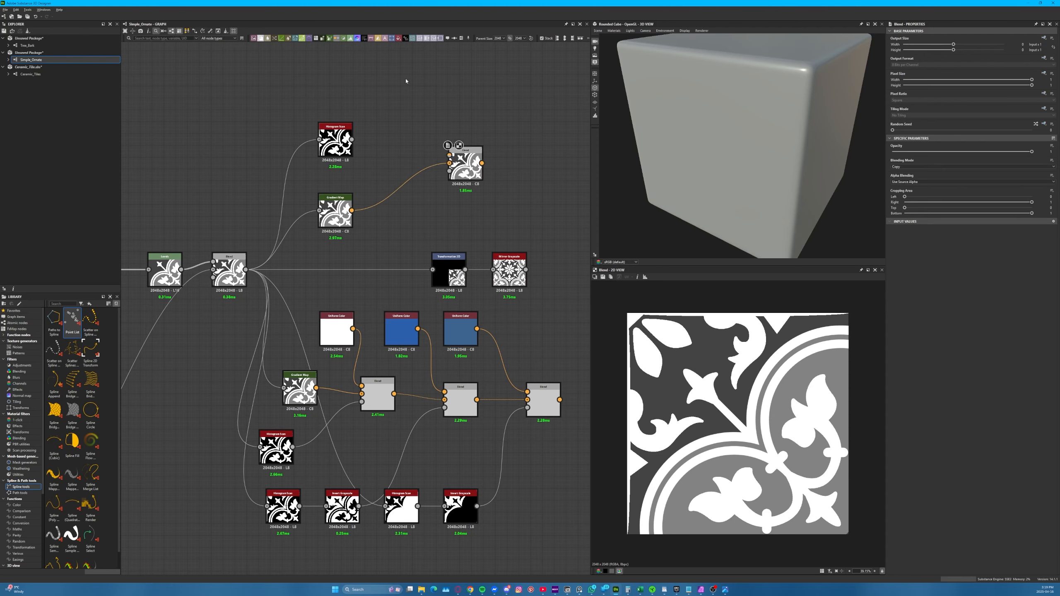
Add a Uniform Color node above the new Blend and shift its hue to bright green
key("space")
type("uniform")
key("Return")
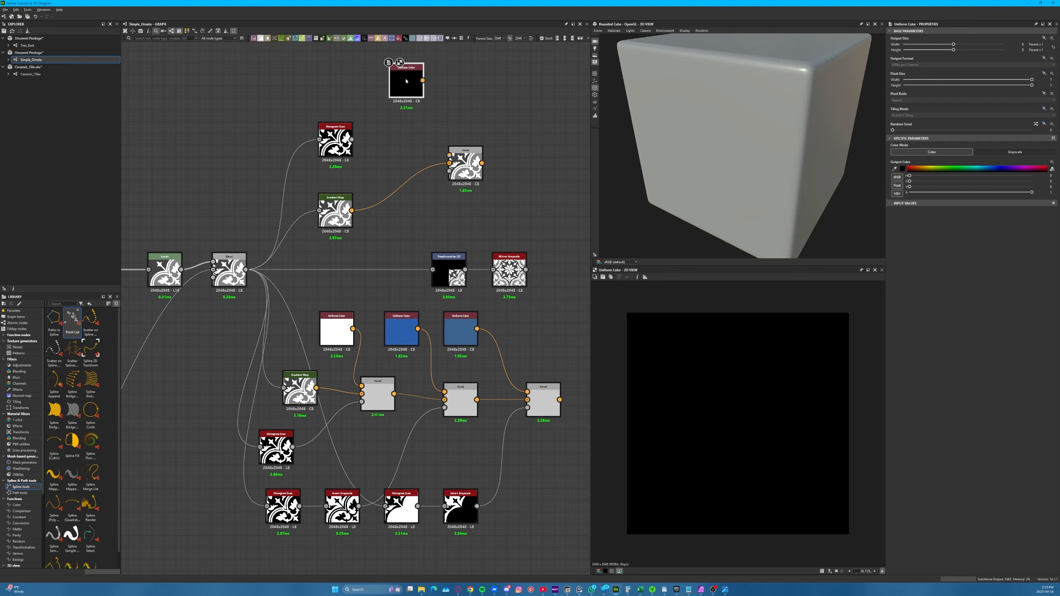
left_click_drag(940, 175, 959, 176)
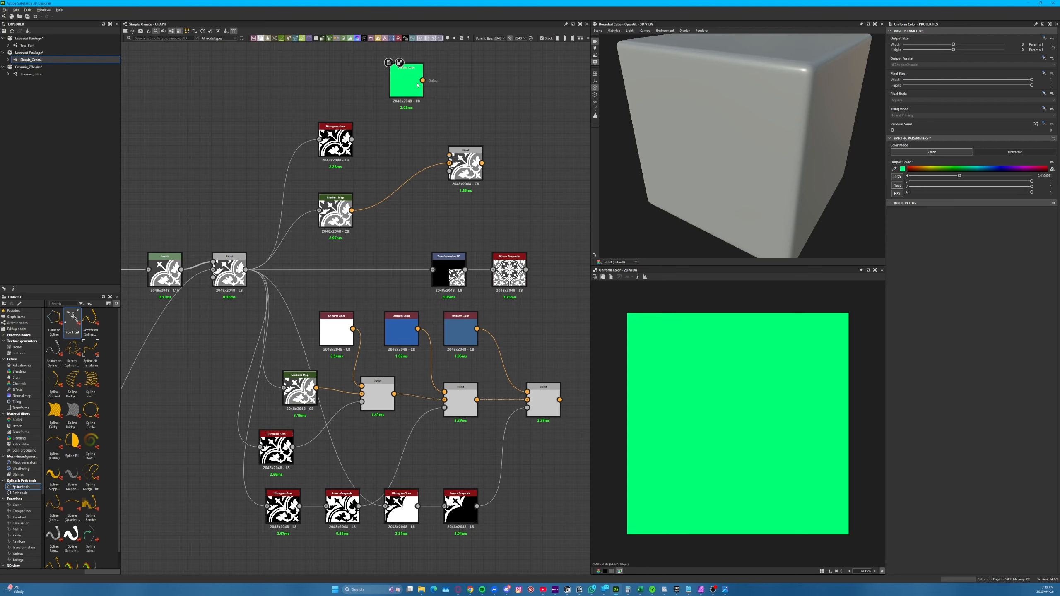
Connect the green Uniform Color to the new Blend's foreground and the upper Histogram Scan to its opacity, previewing the Blend
left_click_drag(426, 100, 462, 168)
double_click(462, 165)
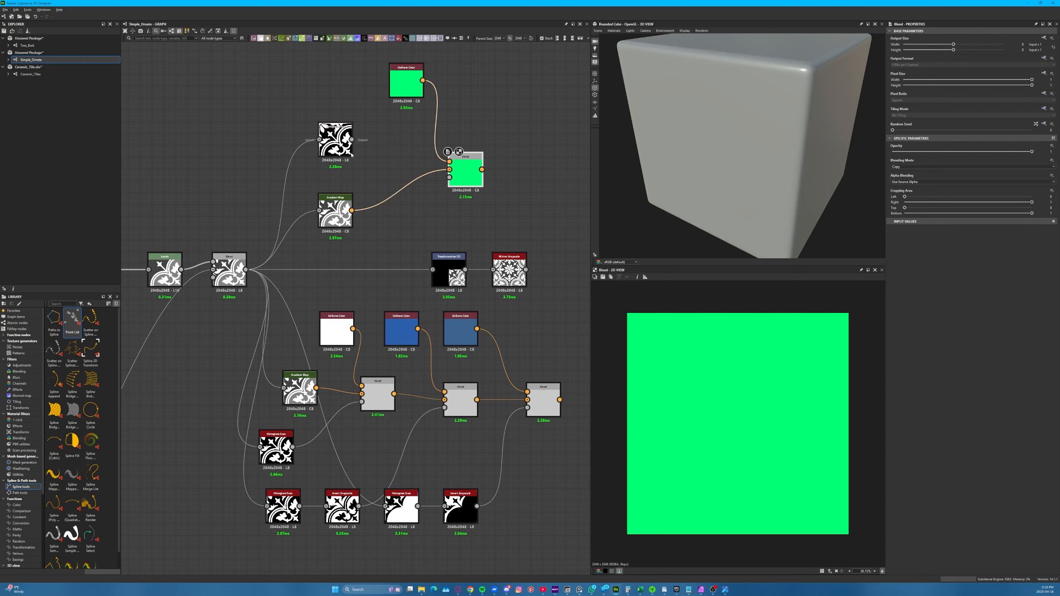
left_click_drag(356, 140, 444, 182)
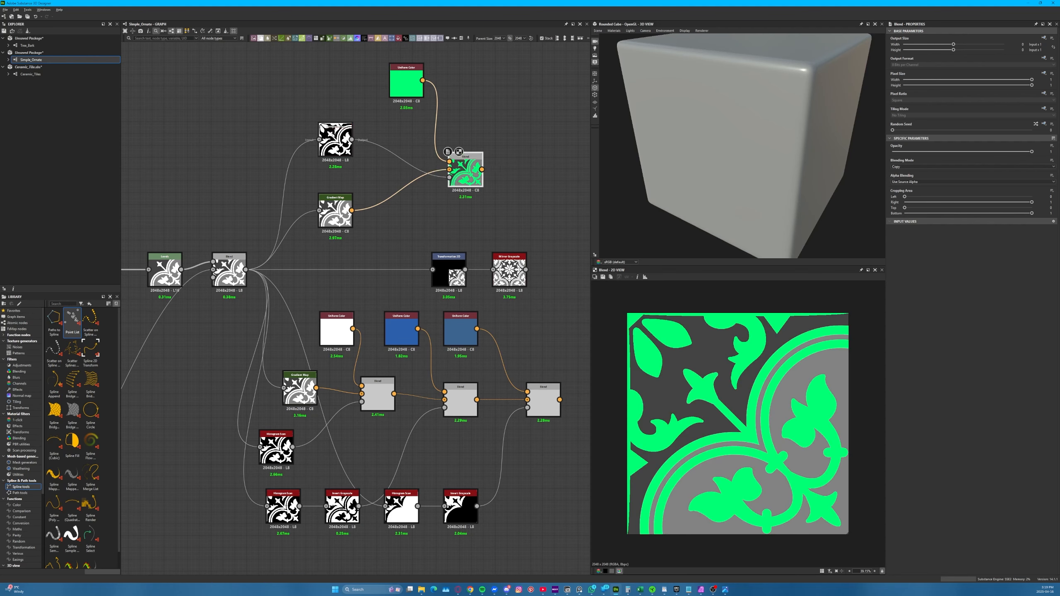
Rearrange the example branch so the Gradient Map sits above the Histogram Scan, and preview the green masked Blend
left_click_drag(336, 144, 336, 156)
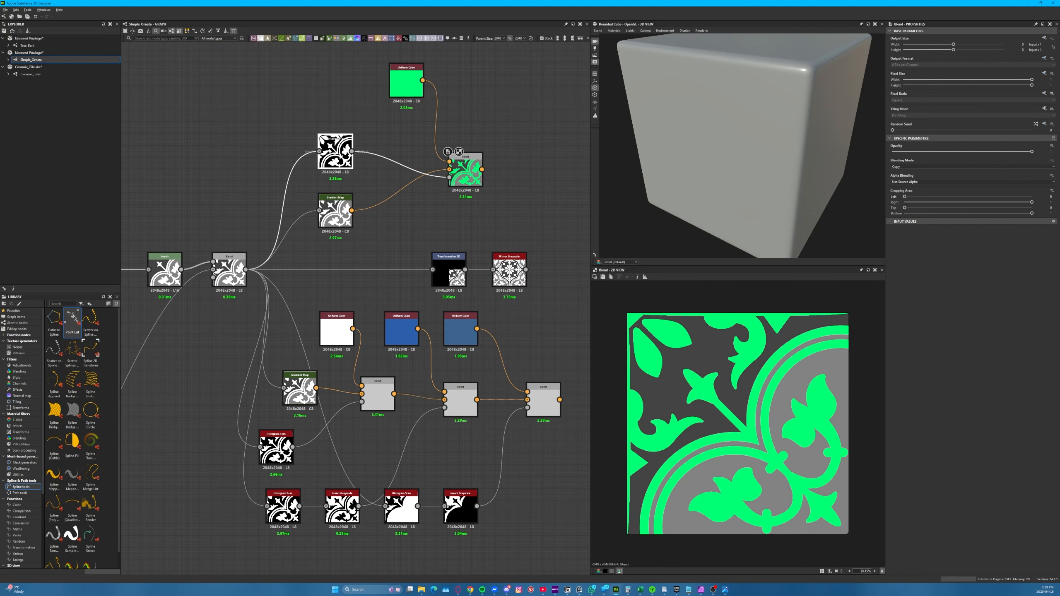
double_click(335, 153)
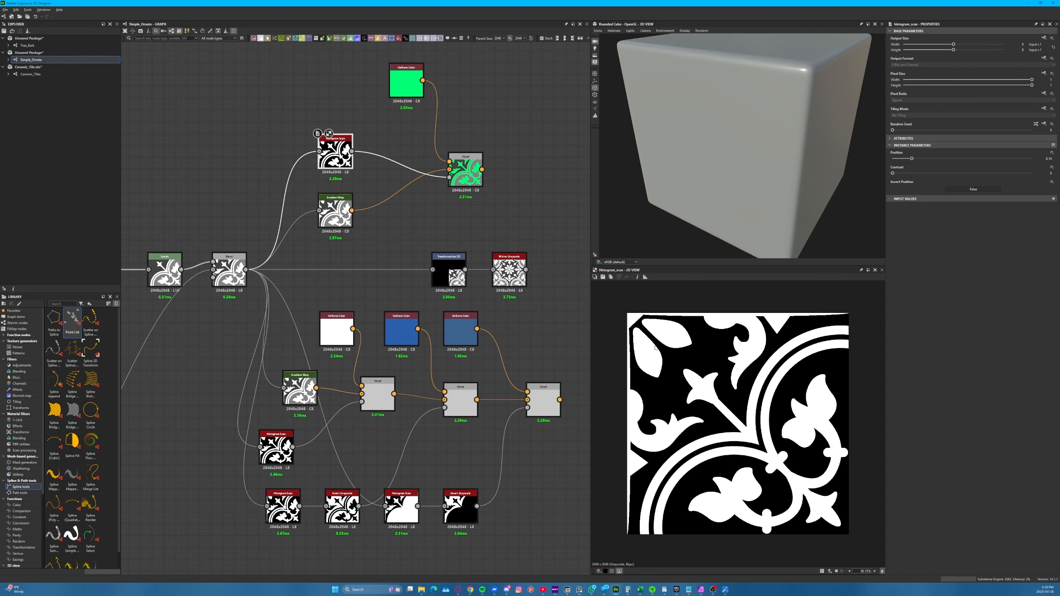
left_click_drag(337, 154, 332, 123)
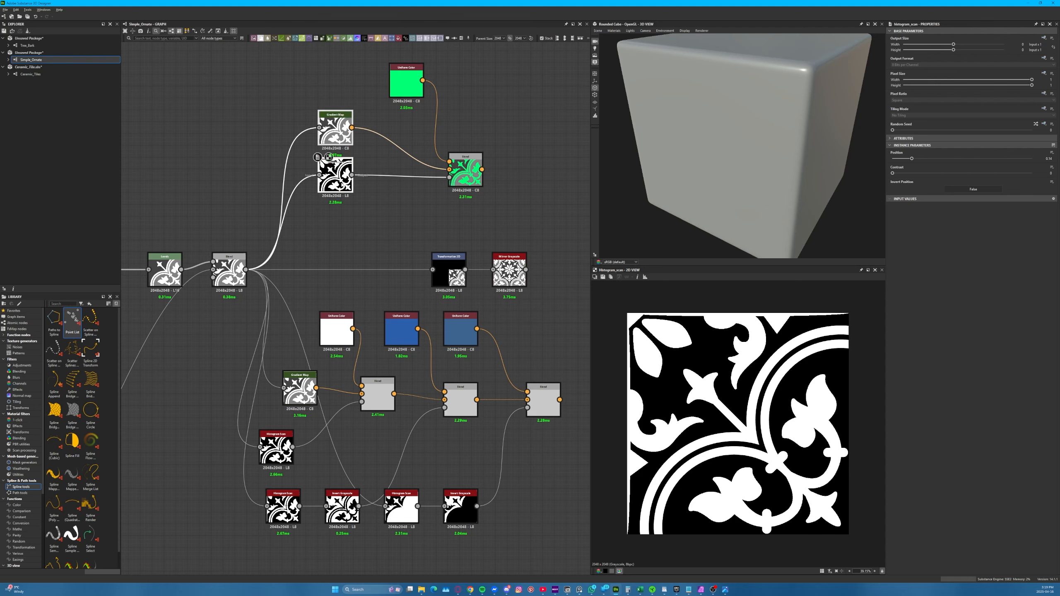
left_click(362, 155)
left_click_drag(337, 178, 339, 191)
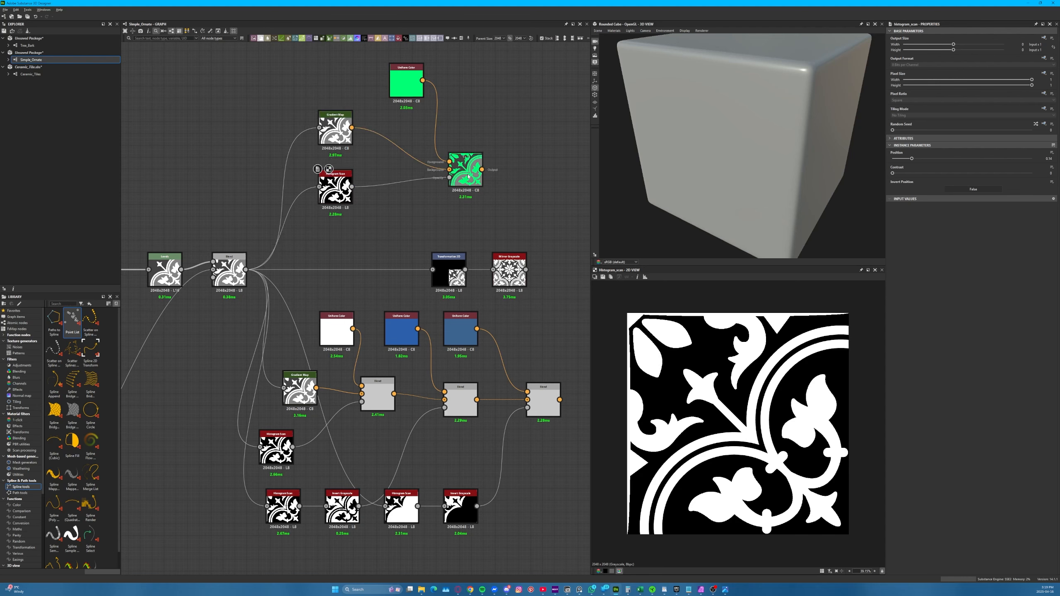
double_click(471, 170)
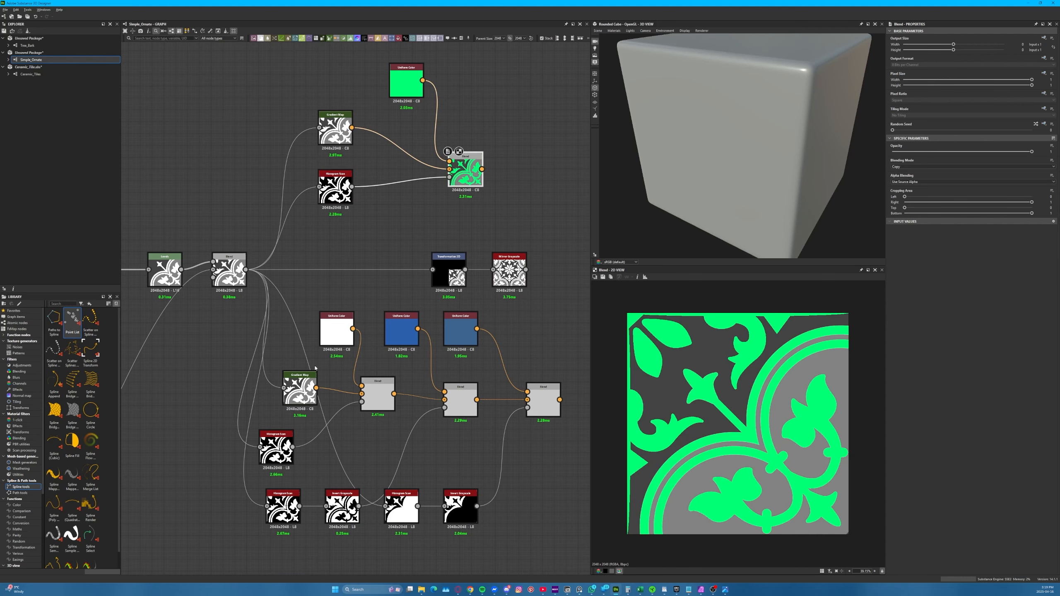
Feed the Invert Grayscale from the first lower Histogram Scan and delete the redundant Histogram Scan, tidying the node positions
double_click(275, 443)
left_click_drag(275, 443, 287, 443)
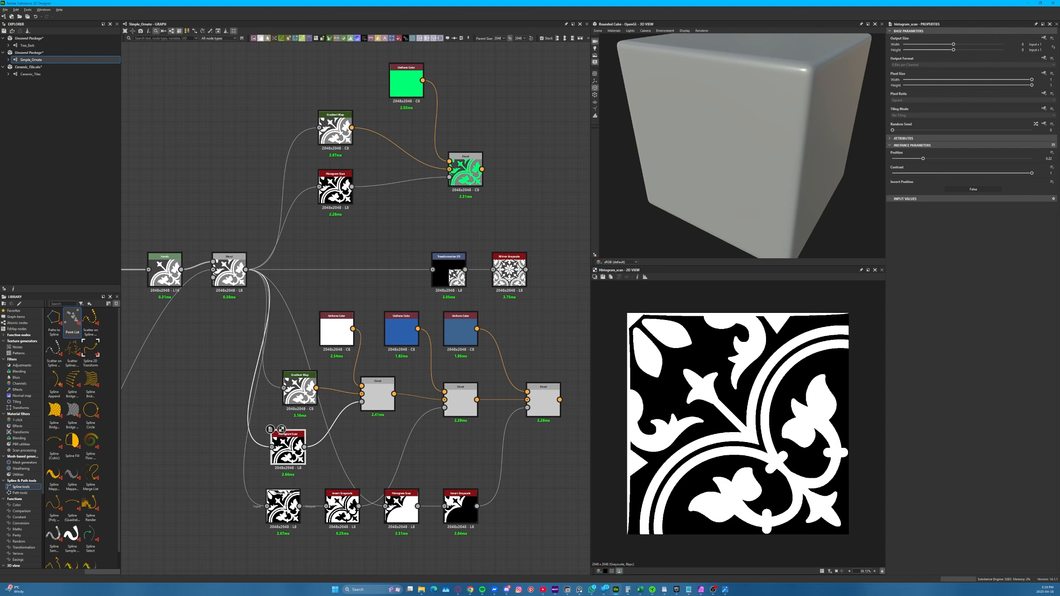
left_click(295, 496)
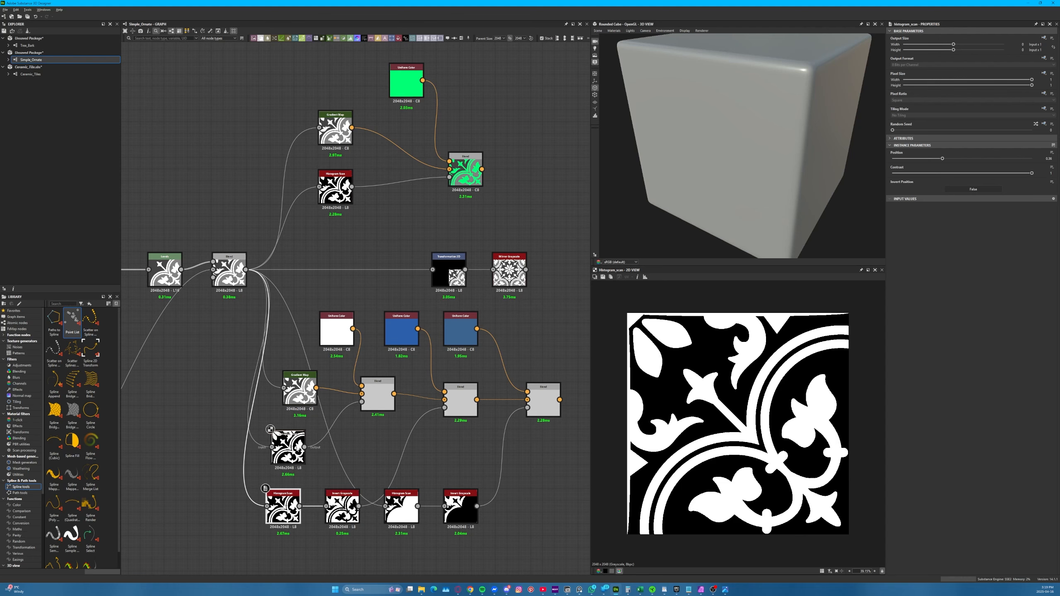
left_click_drag(312, 469, 326, 506)
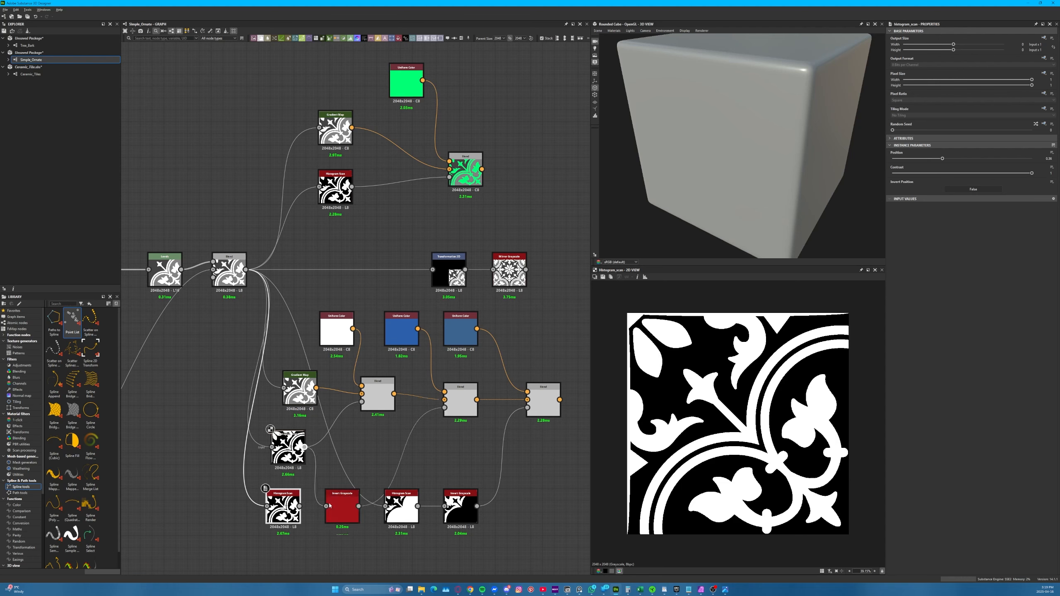
key("Delete")
double_click(342, 507)
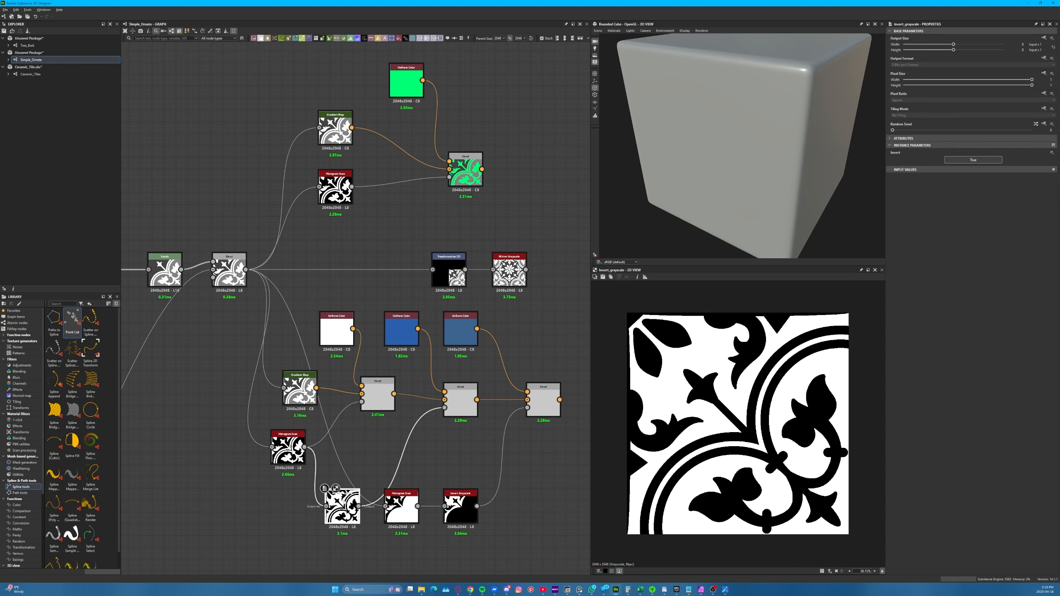
left_click_drag(342, 507, 341, 496)
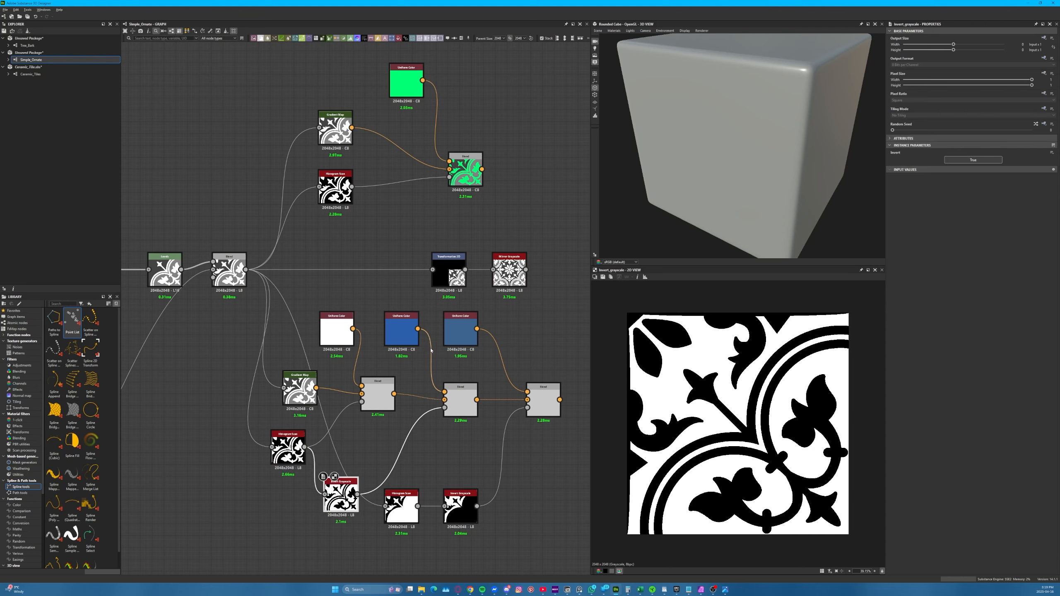
Preview the Blend that adds the blue tone and try an orange output colour on its Uniform Color, undoing the change
double_click(460, 399)
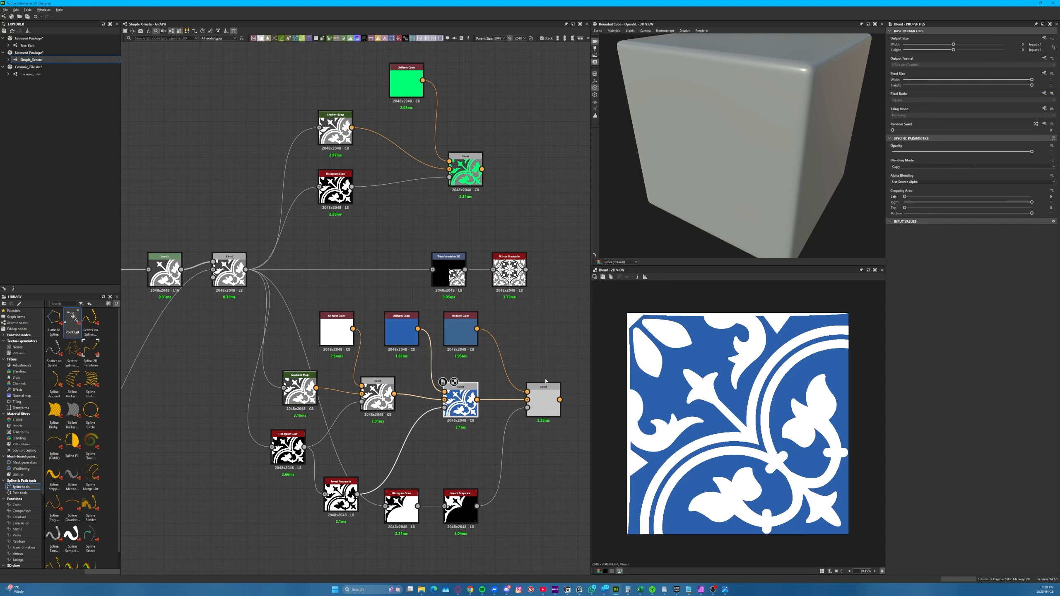
left_click(401, 330)
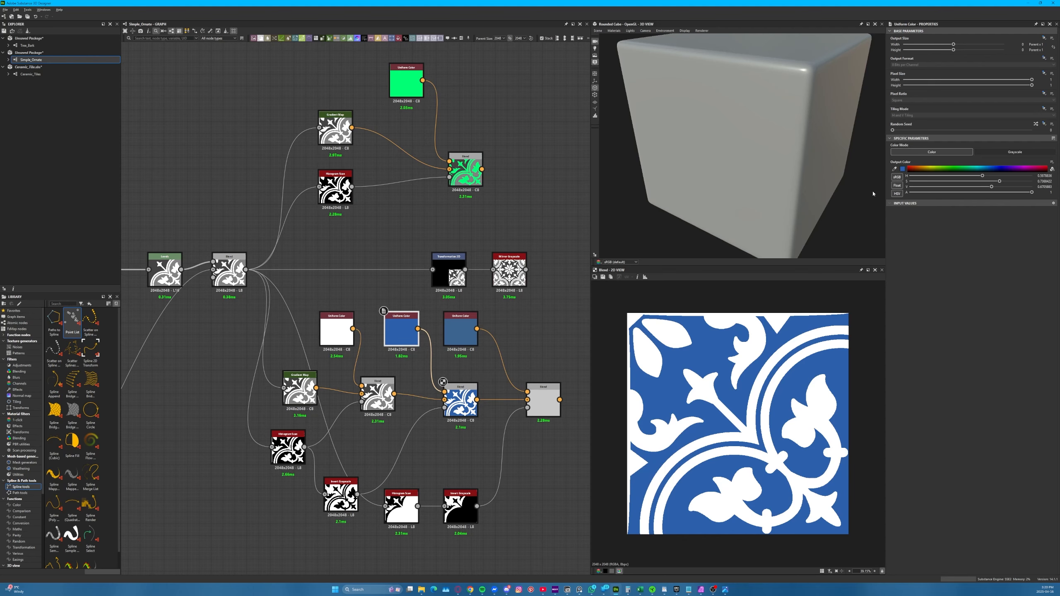
left_click(918, 168)
mouse_move(920, 167)
left_mouse_down()
mouse_move(963, 168)
mouse_move(924, 170)
left_mouse_up()
key("ctrl+z")
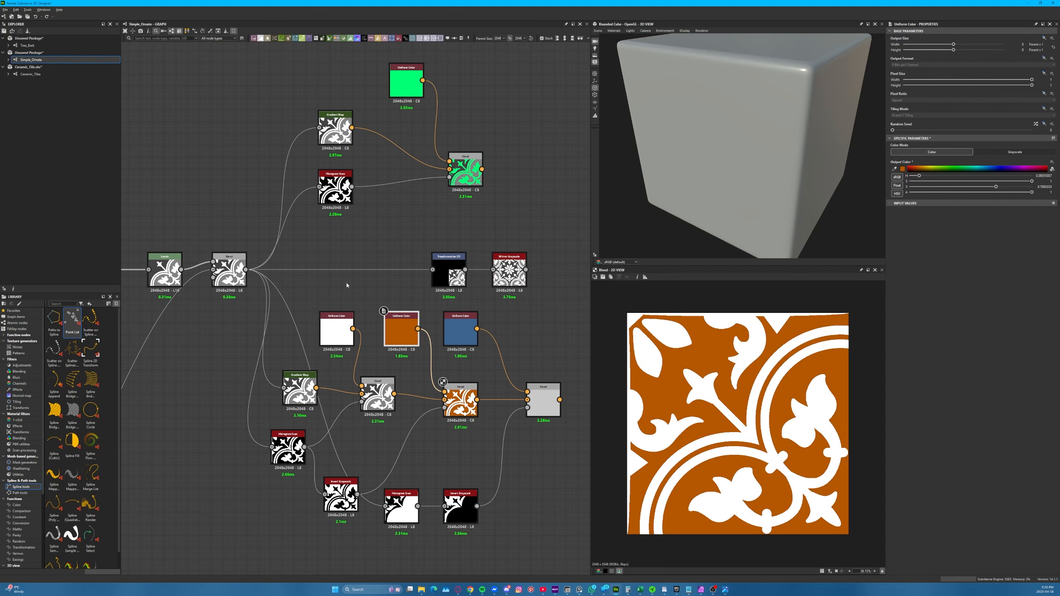
key("ctrl+z")
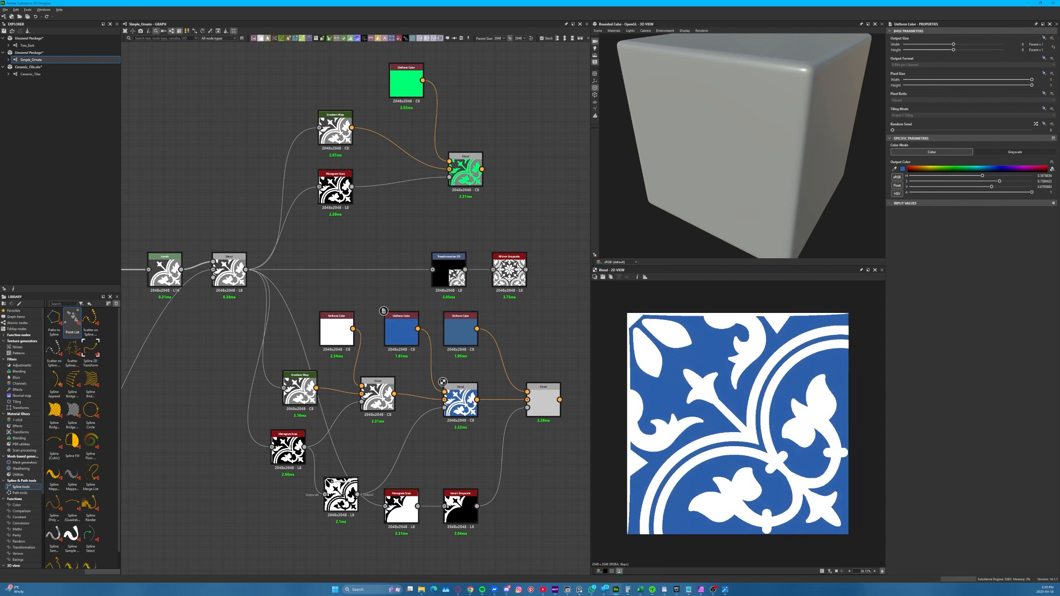
Move the Invert Grayscale beside its Histogram Scan, and set the Position of the scan masking the third colour to 0.58
left_click_drag(340, 484, 335, 448)
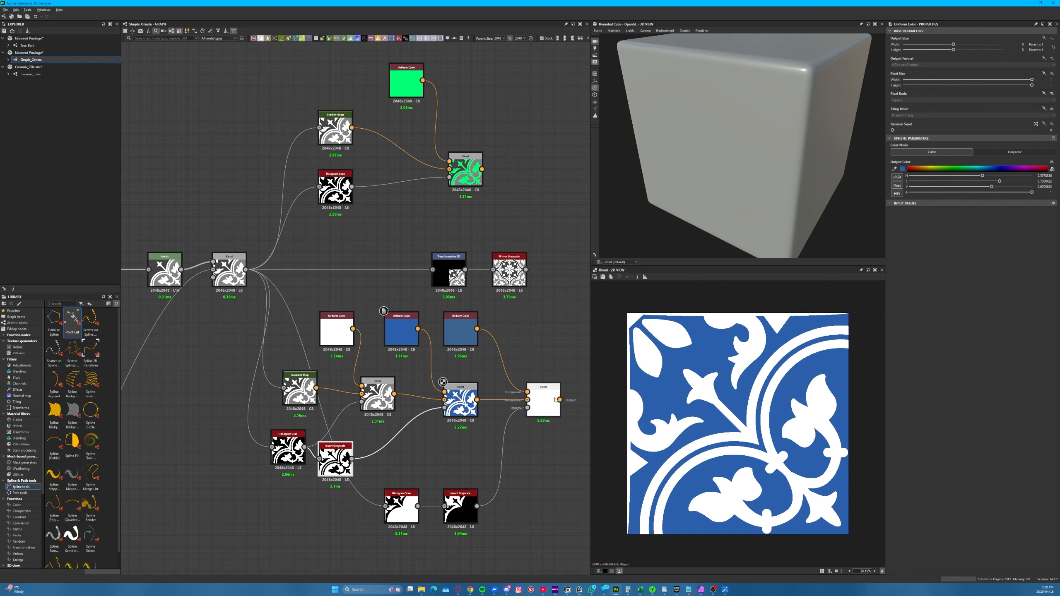
double_click(230, 291)
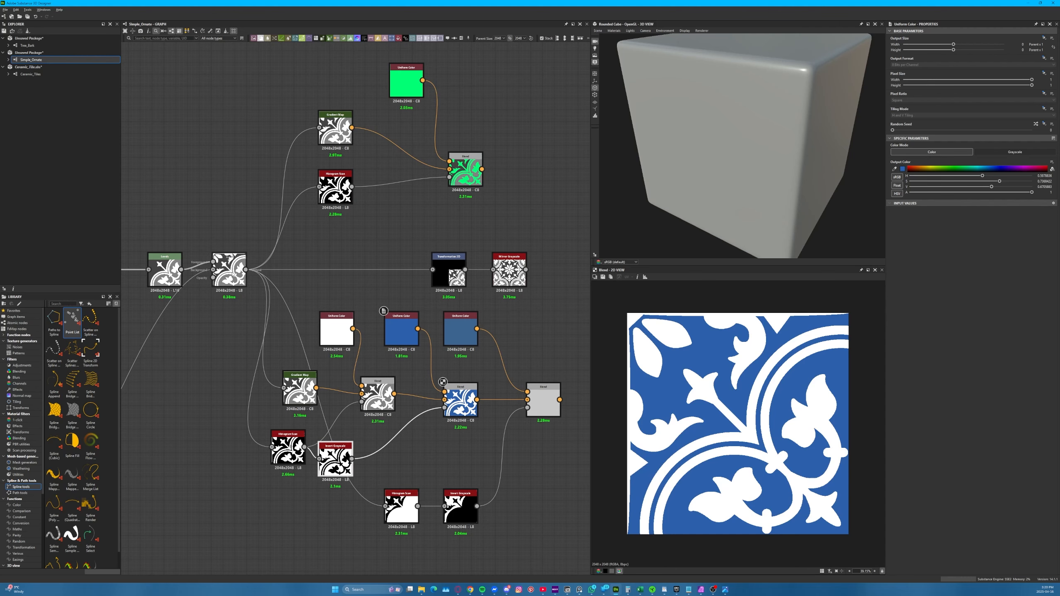
double_click(401, 506)
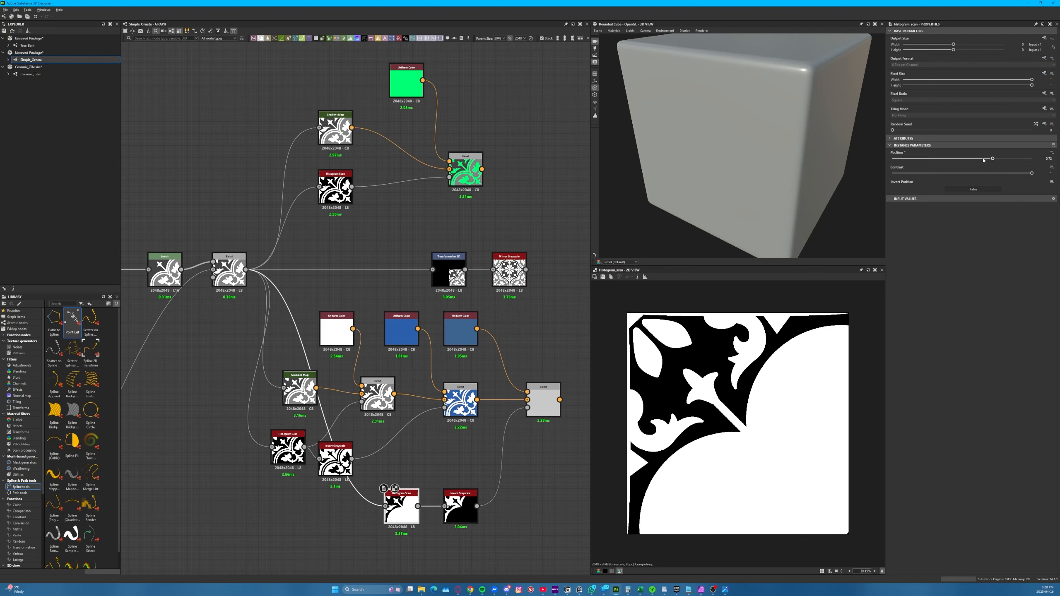
left_click_drag(993, 158, 972, 163)
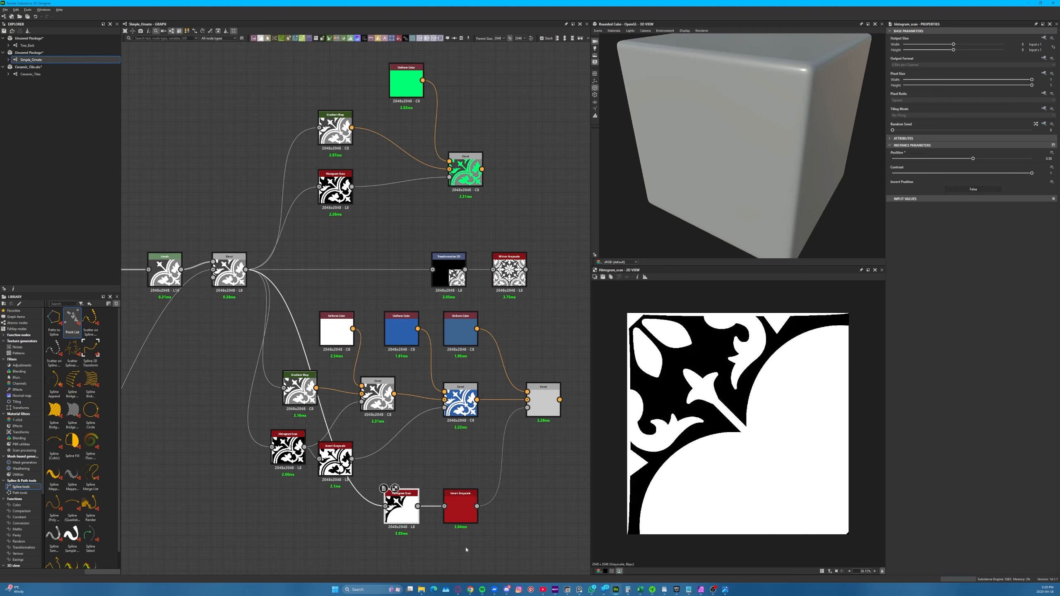
Place the Invert Grayscale between the lower Histogram Scan and the last Blend's mask input, and preview the node and that Blend
left_click(470, 517)
double_click(459, 514)
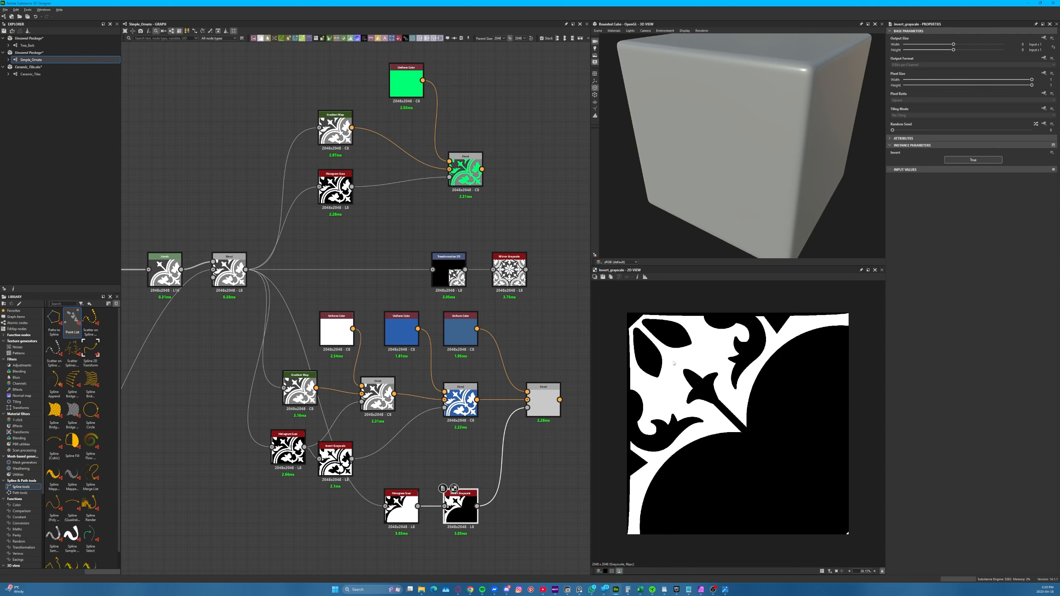
double_click(542, 401)
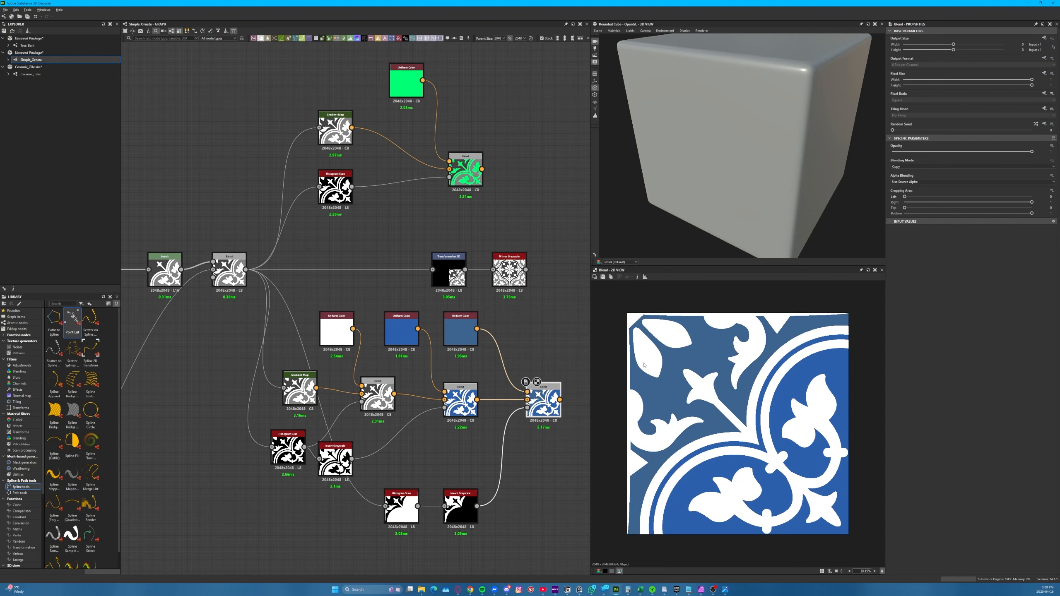
Try a different output colour hue on the third Uniform Color and undo the change
left_click(471, 339)
left_click_drag(920, 169, 983, 169)
key("ctrl+z")
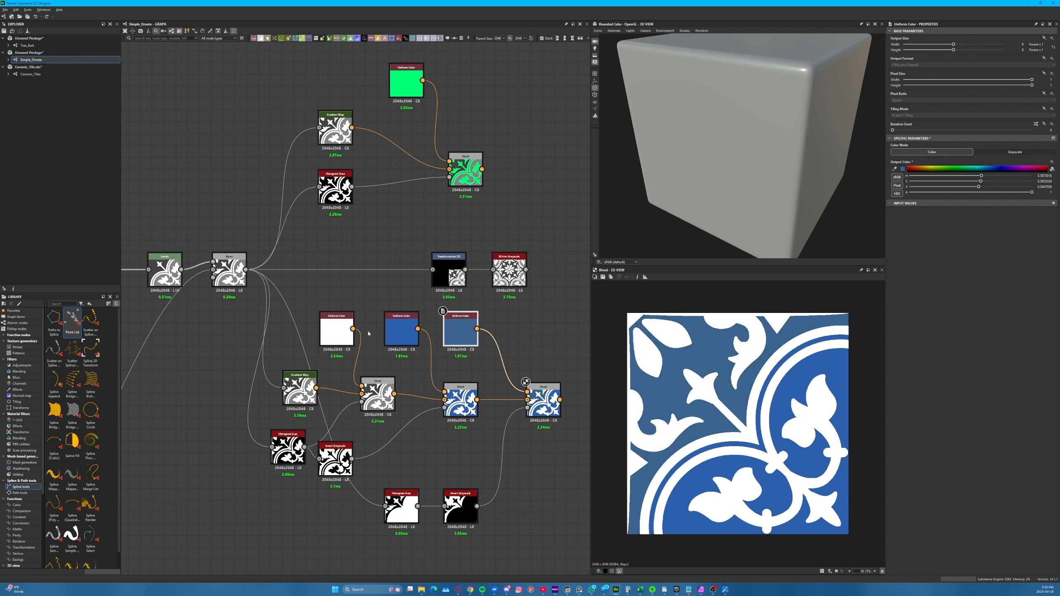
Delete the green example branch and move the Transformation 2D and Mirror Grayscale beyond the end of the colour branch
left_click_drag(542, 77, 308, 231)
key("Delete")
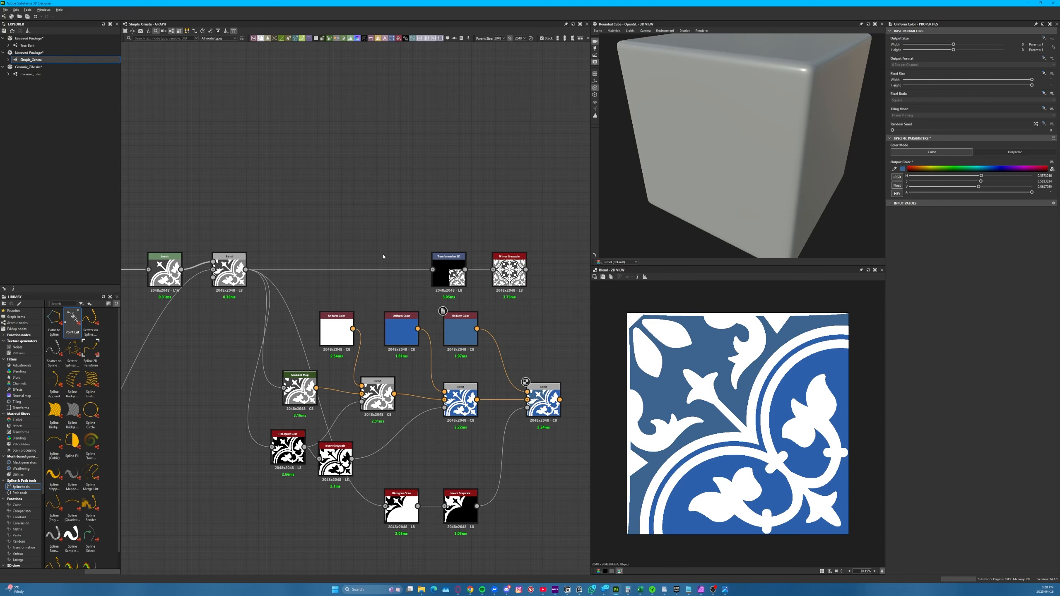
left_click_drag(558, 327, 290, 521)
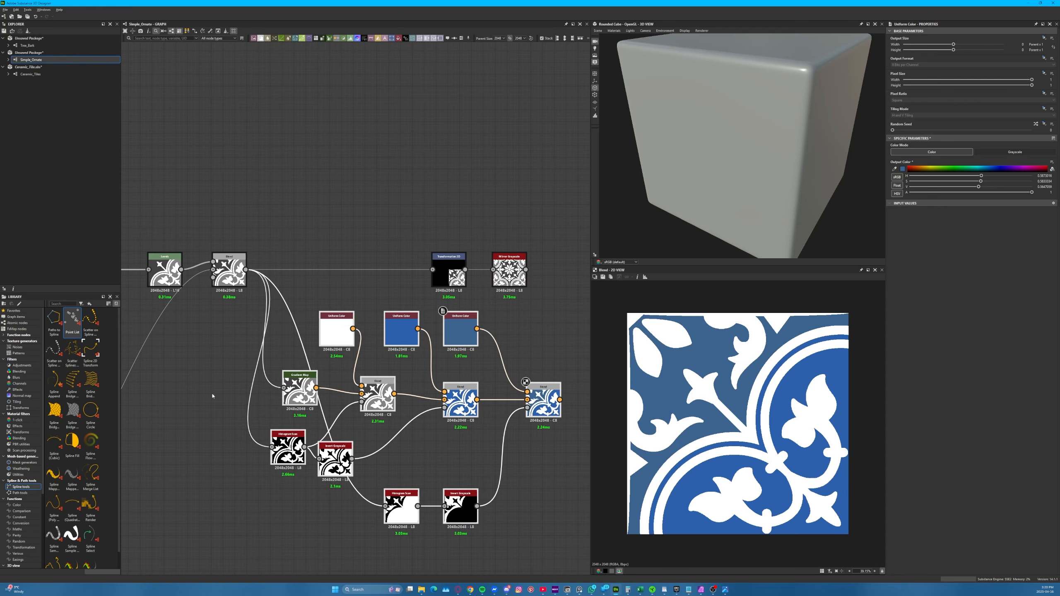
middle_click_drag(199, 322, 153, 296)
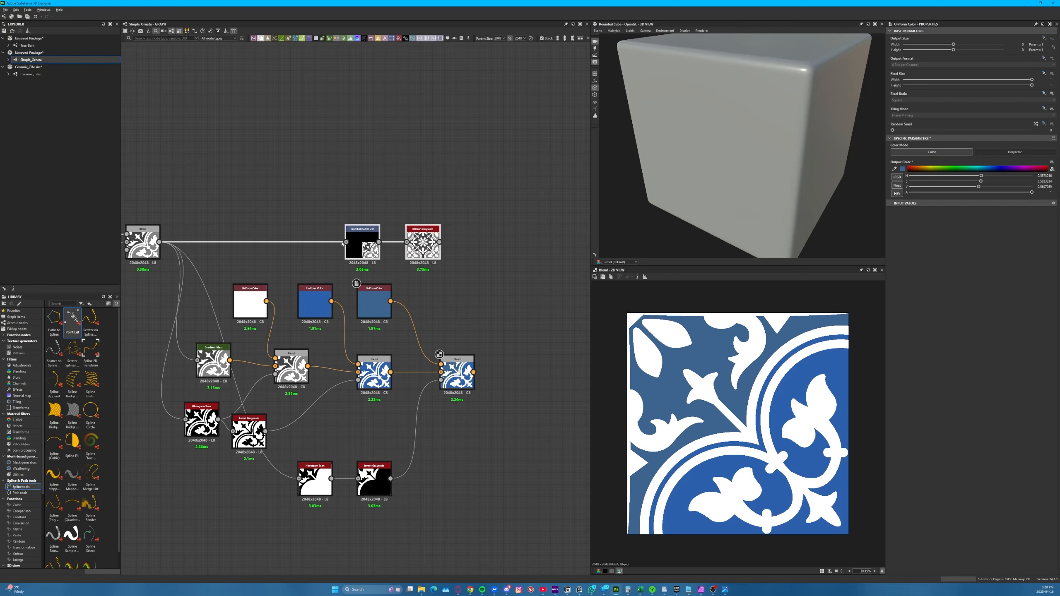
left_click_drag(362, 246, 509, 234)
middle_click_drag(511, 229, 399, 209)
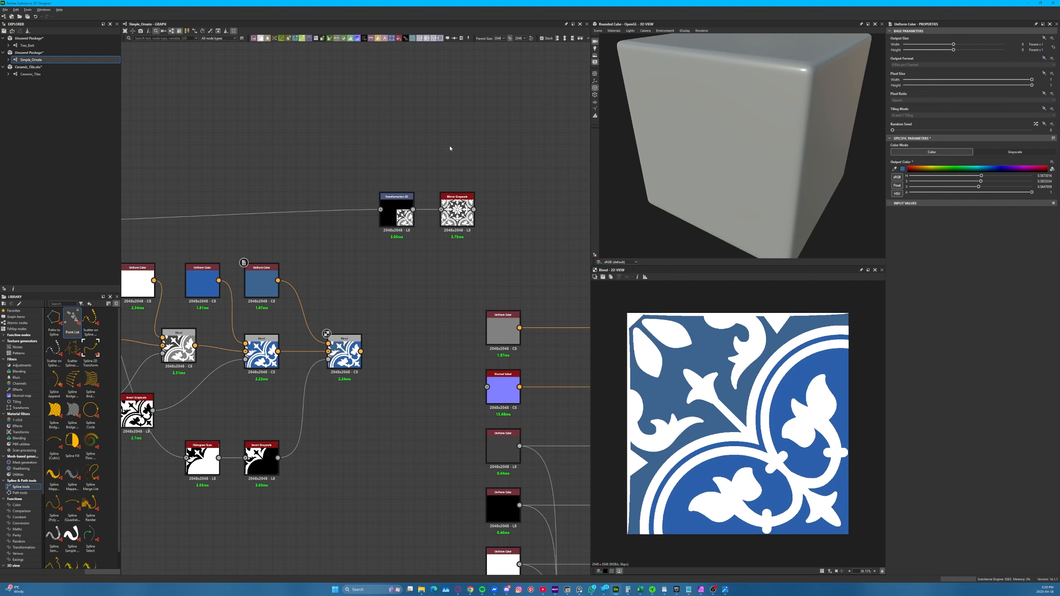
Delete the Mirror Grayscale and feed the Transformation 2D from the final colour Blend instead of the grayscale ornament
left_click(458, 212)
key("Delete")
left_click_drag(397, 211, 418, 278)
left_click(361, 256)
key("Delete")
left_click_drag(389, 336, 404, 276)
left_click(419, 276)
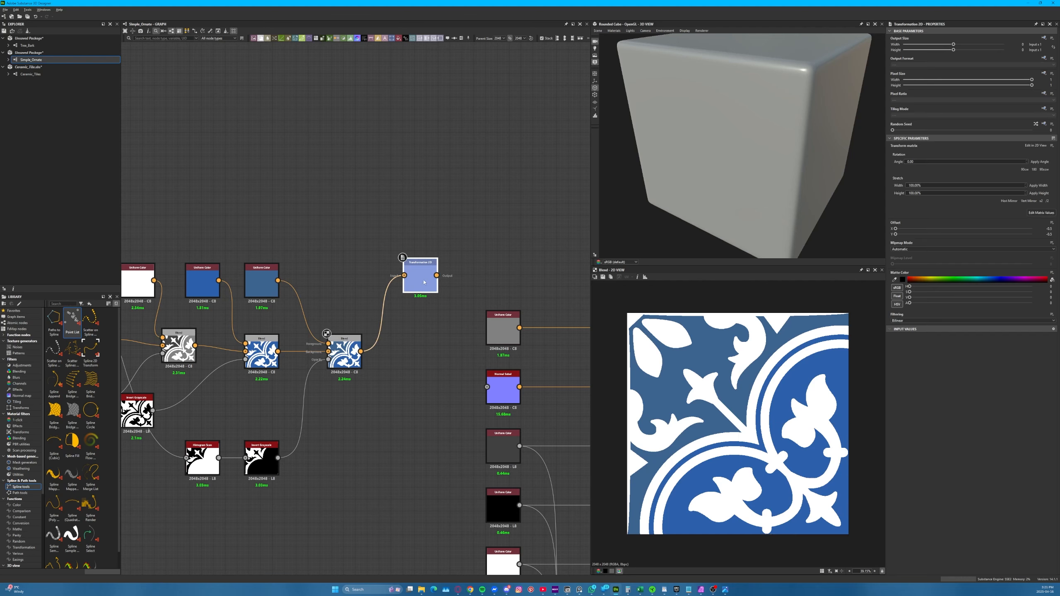
Add a Mirror Color after the Transformation 2D, with Mode set to Mirror Corner and Corner Type set to Bottom Right
left_click_drag(436, 275, 536, 243)
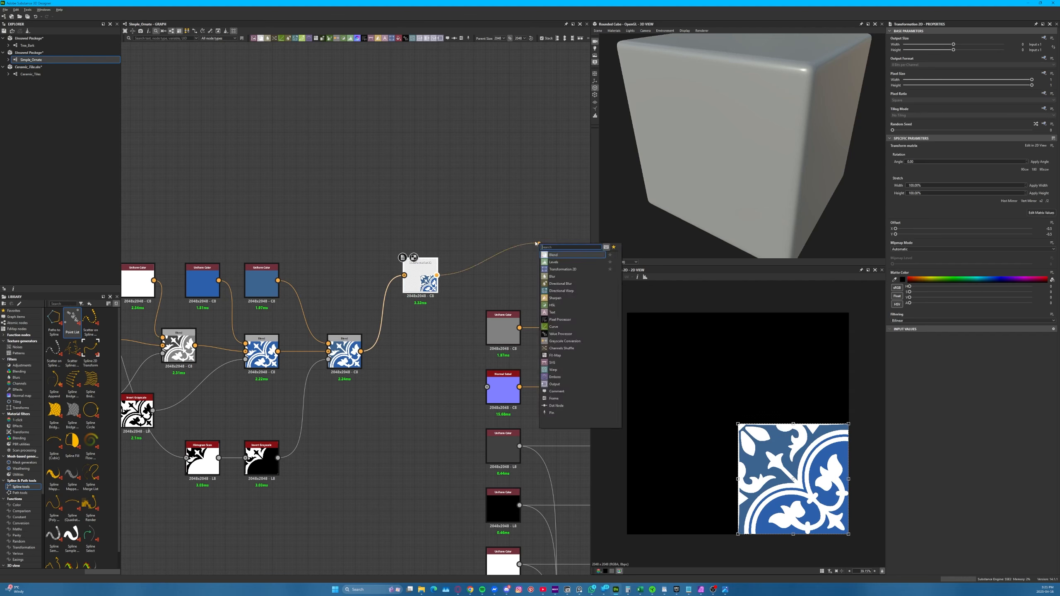
type("mirror")
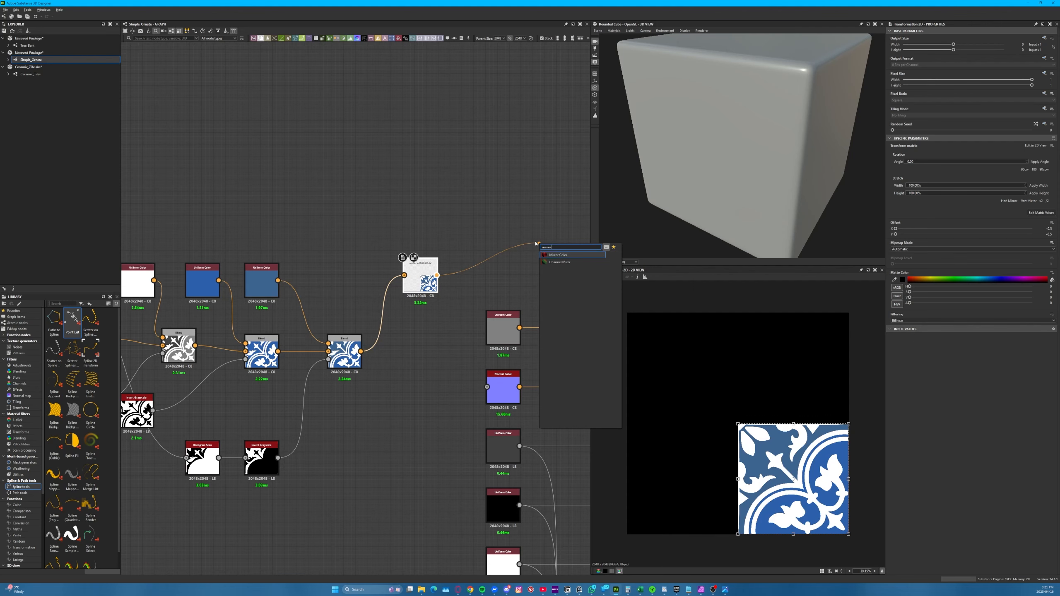
left_click(553, 254)
left_click_drag(553, 254, 474, 274)
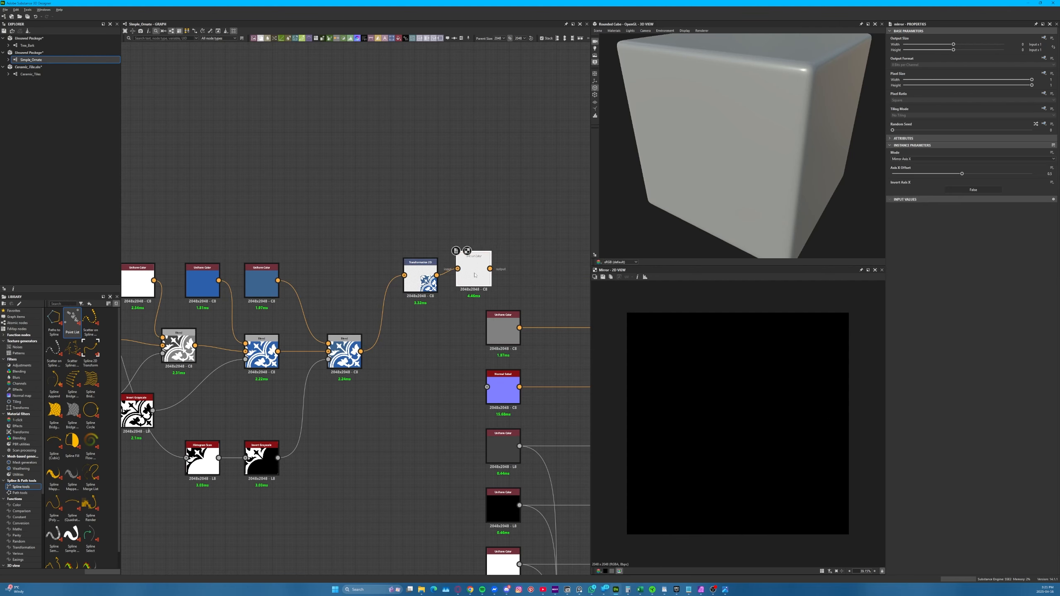
left_click(967, 159)
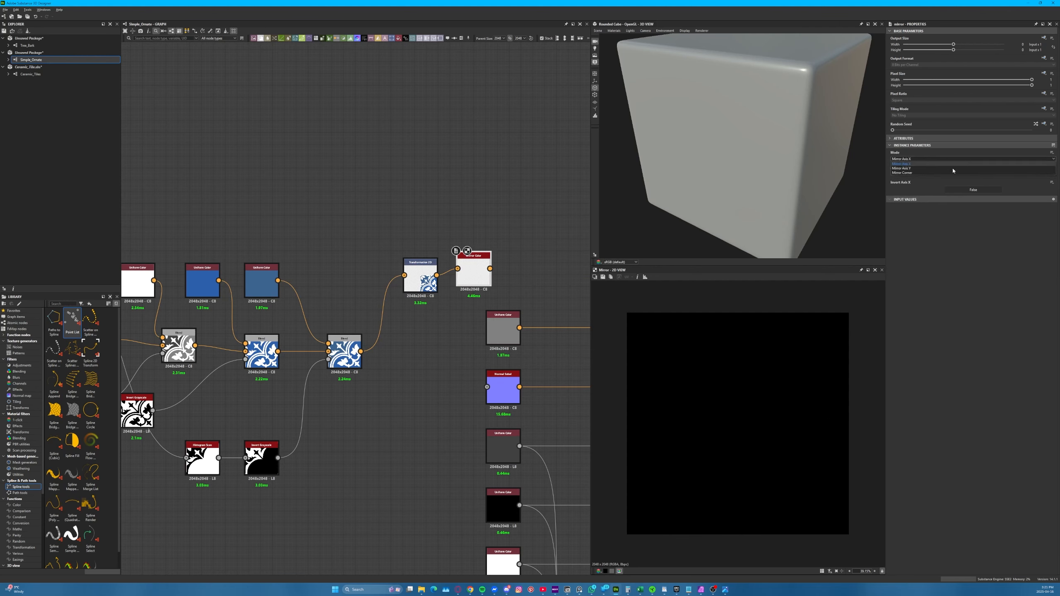
left_click(926, 172)
left_click(914, 173)
left_click(901, 192)
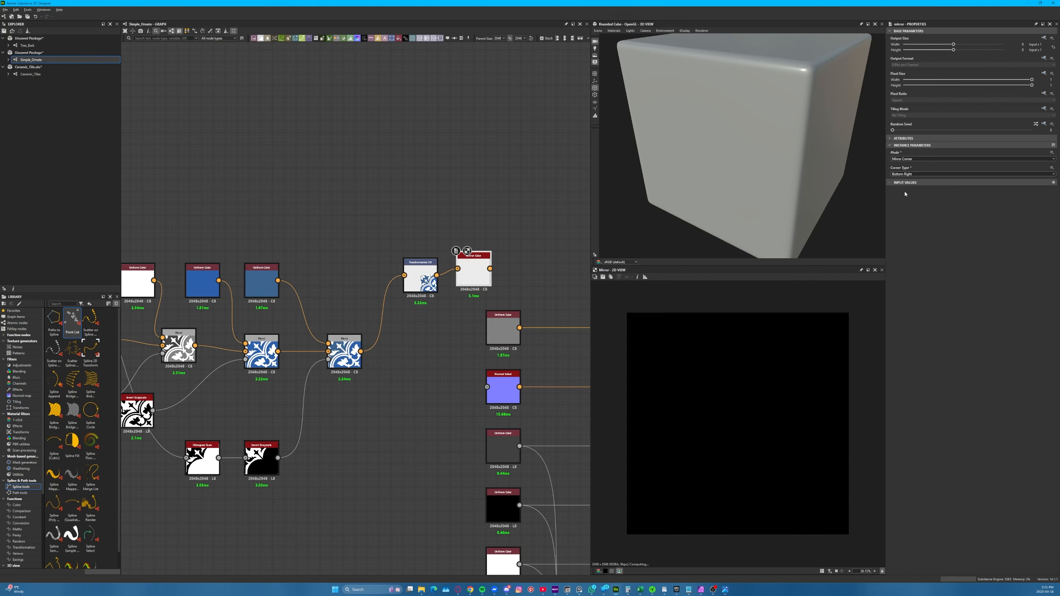
Line up the Transformation 2D with the Mirror Color and raise the blue Uniform Color nodes to tidy the branch
left_click_drag(420, 276, 403, 269)
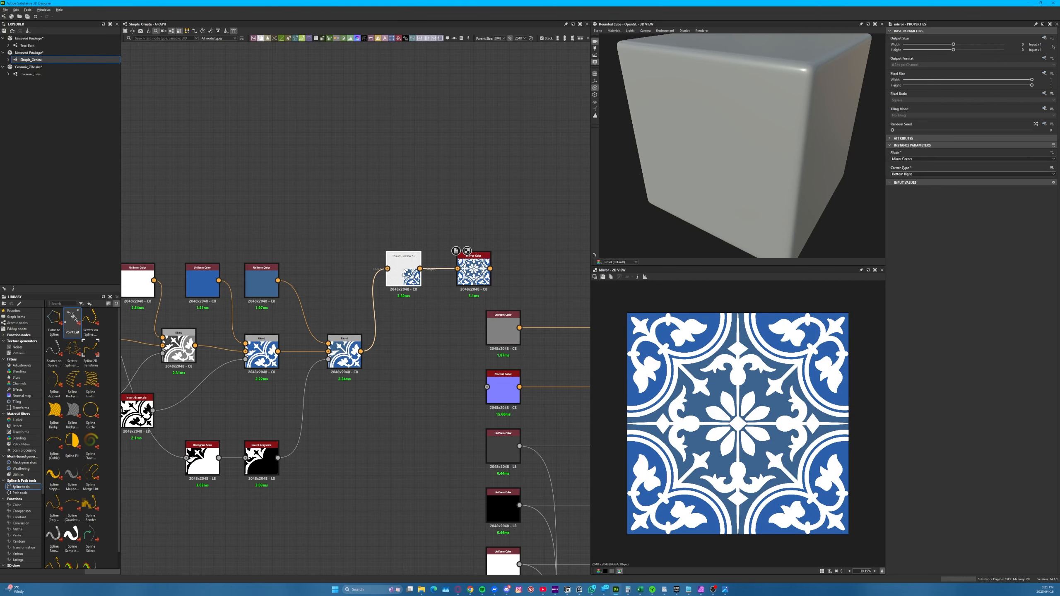
left_click_drag(473, 269, 449, 269)
middle_click_drag(569, 267, 565, 242)
middle_click_drag(286, 236, 412, 270)
mouse_move(324, 288)
left_mouse_down()
mouse_move(318, 267)
mouse_move(322, 277)
left_mouse_up()
mouse_move(379, 284)
left_mouse_down()
mouse_move(396, 271)
mouse_move(385, 266)
left_mouse_up()
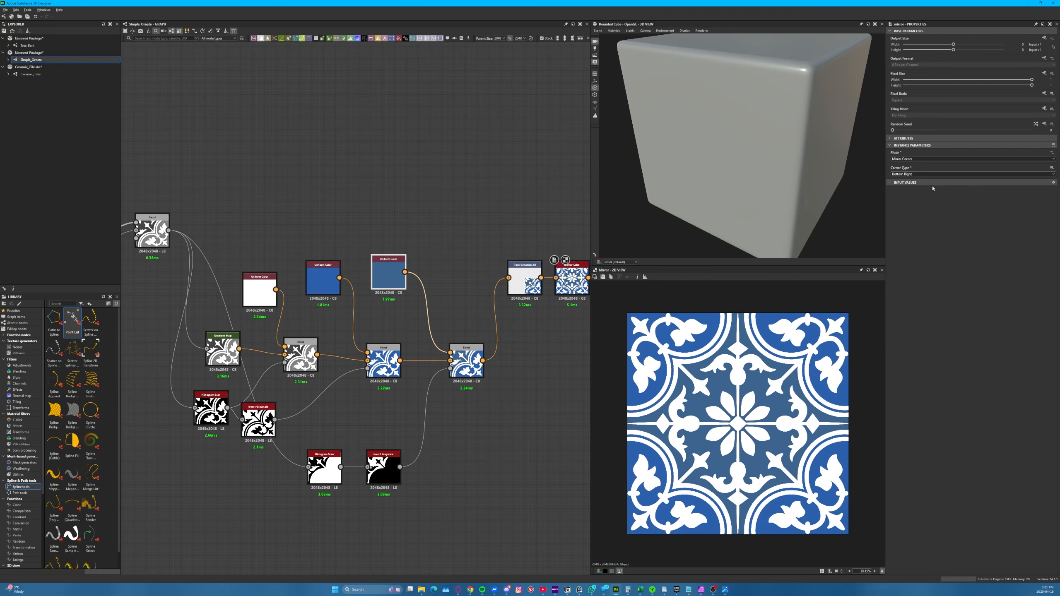
Try a green output colour on the third Uniform Color and undo the change
left_click_drag(977, 169, 967, 168)
left_click(478, 220)
middle_click_drag(478, 220, 282, 211)
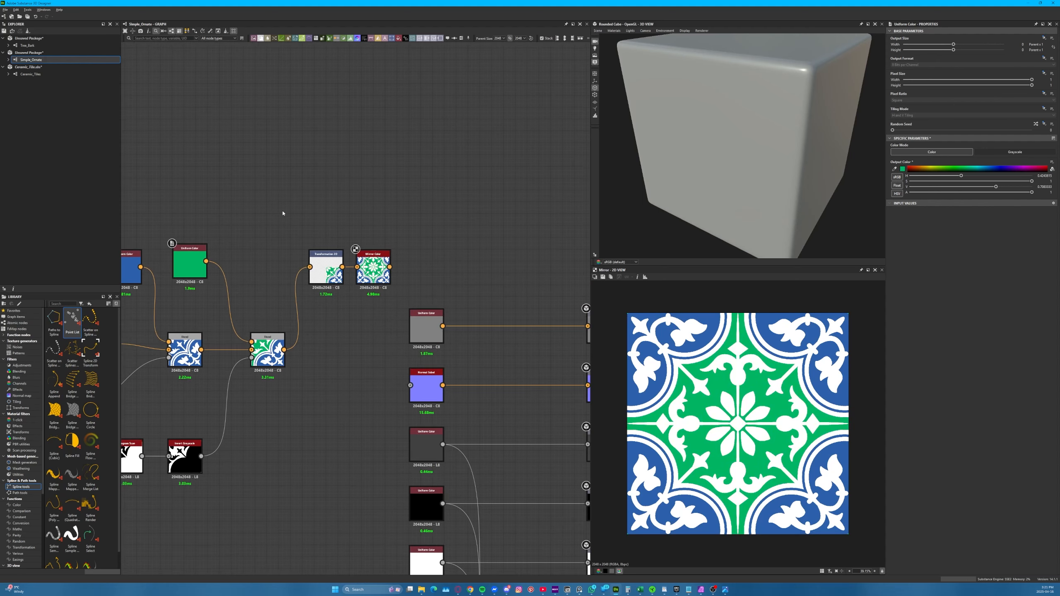
key("ctrl+z")
Connect the Mirror Color to the Base Color output and check the ornament on the rounded cube
middle_click_drag(142, 269, 584, 260)
middle_click_drag(291, 256, 158, 275)
middle_click_drag(431, 272, 176, 278)
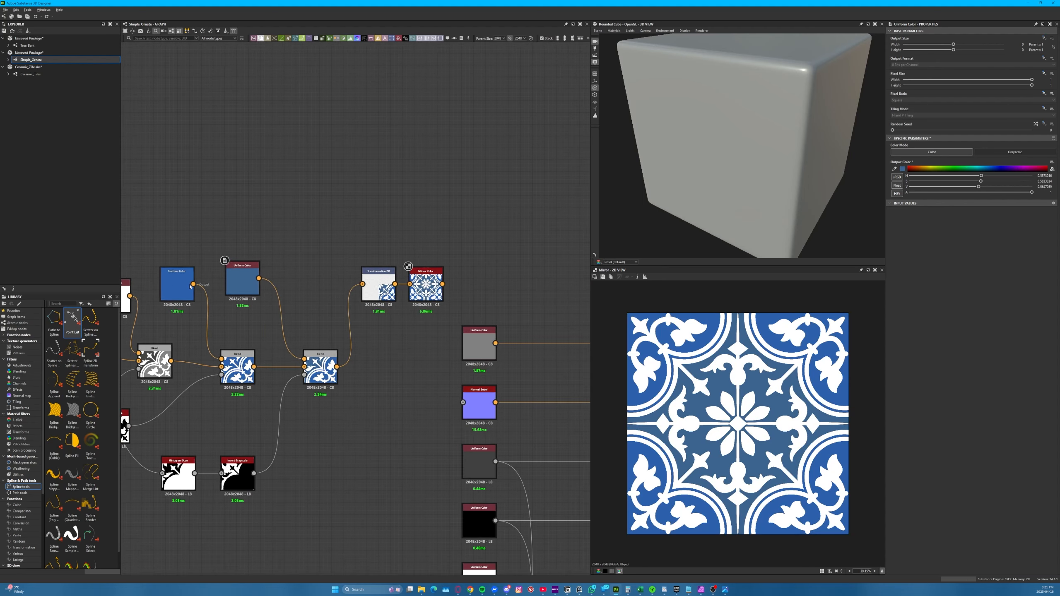
middle_click_drag(441, 287, 264, 283)
left_click_drag(265, 279, 473, 342)
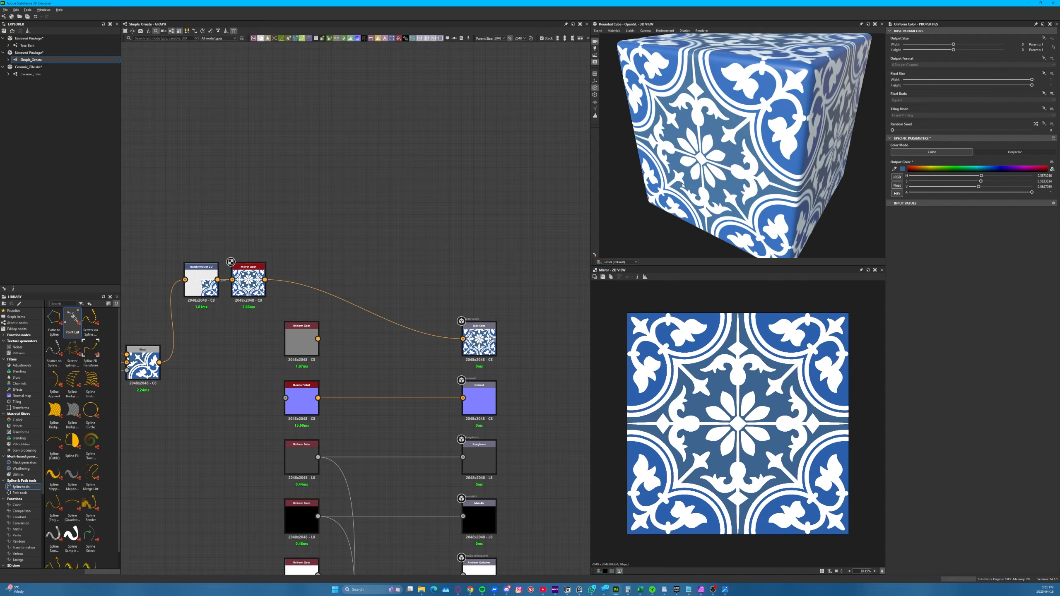
left_click_drag(763, 142, 679, 172)
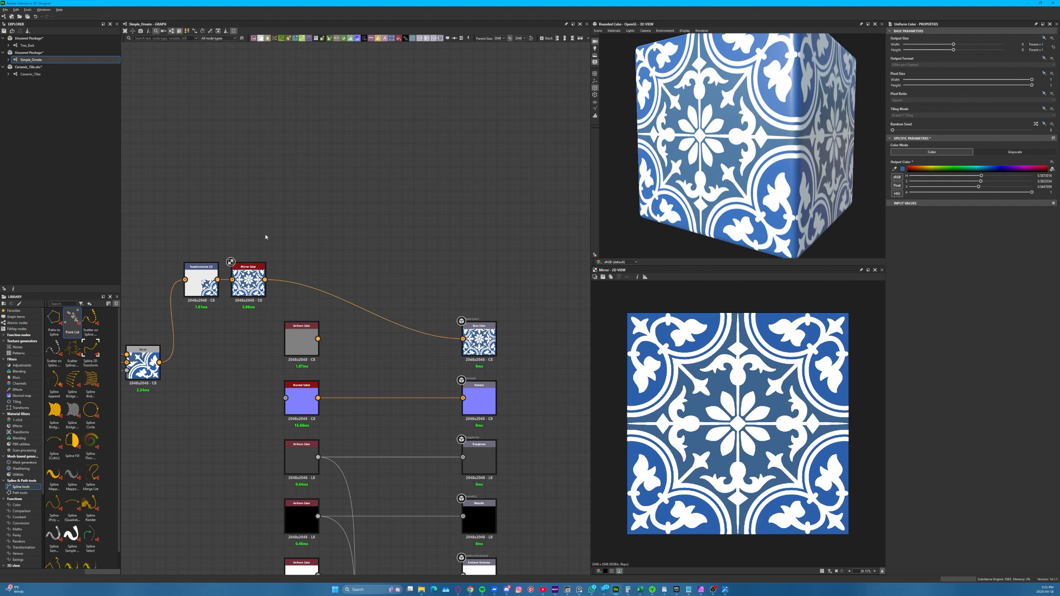
Insert a Tile Generator Color between the Mirror Color and the Base Color output, using Image Input as its pattern
middle_click_drag(367, 248, 439, 256)
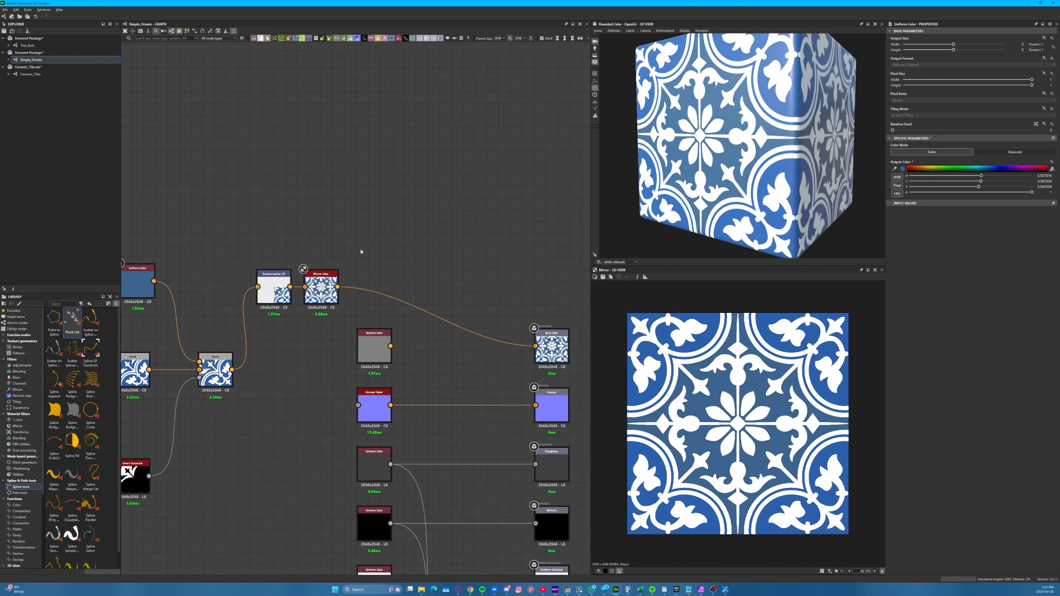
key("space")
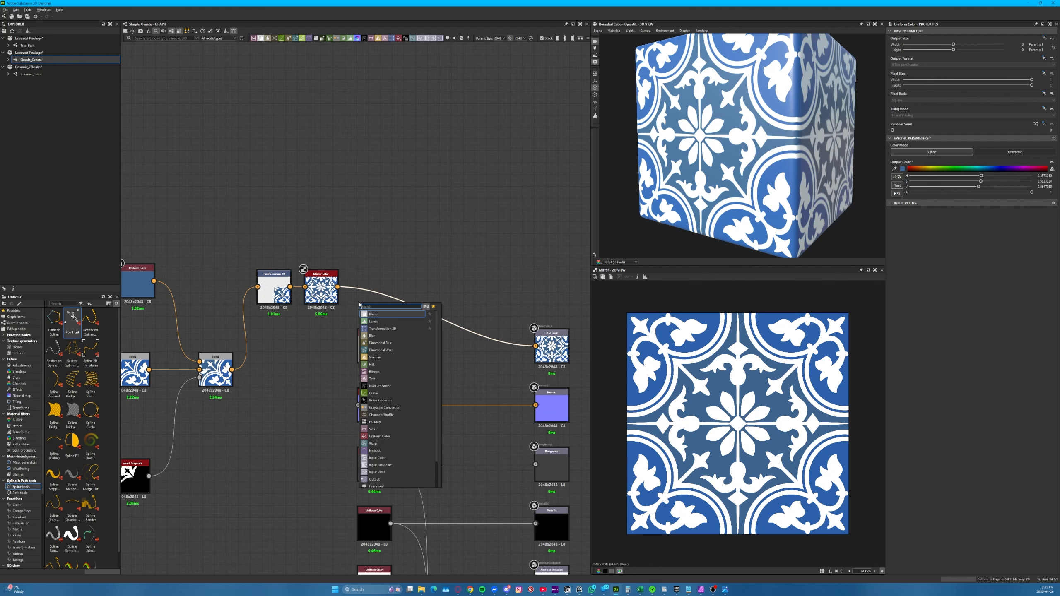
type("tile")
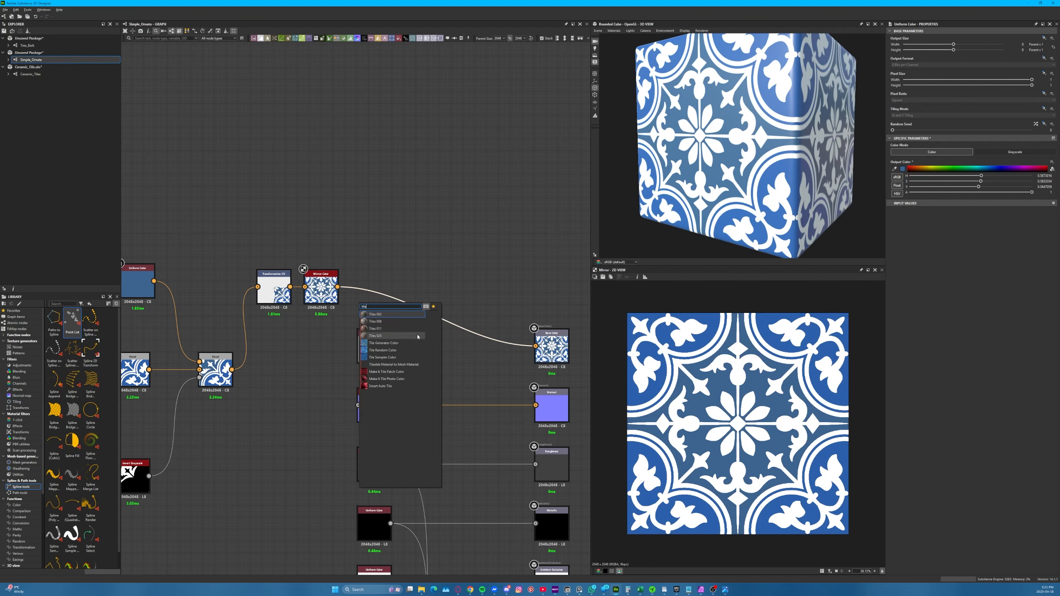
left_click(384, 343)
left_click_drag(419, 320, 393, 288)
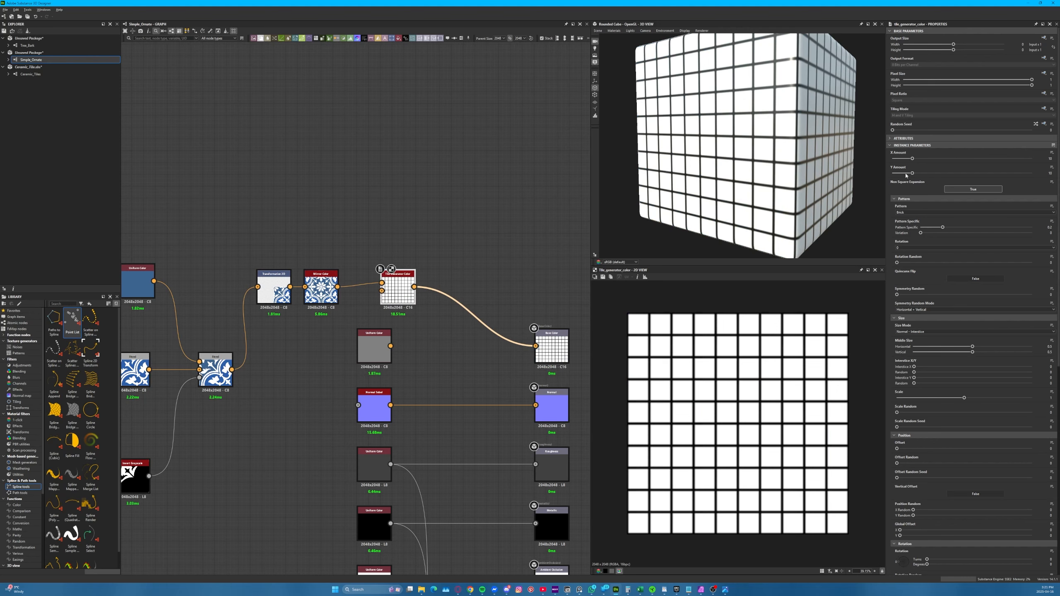
left_click(915, 214)
left_click(909, 220)
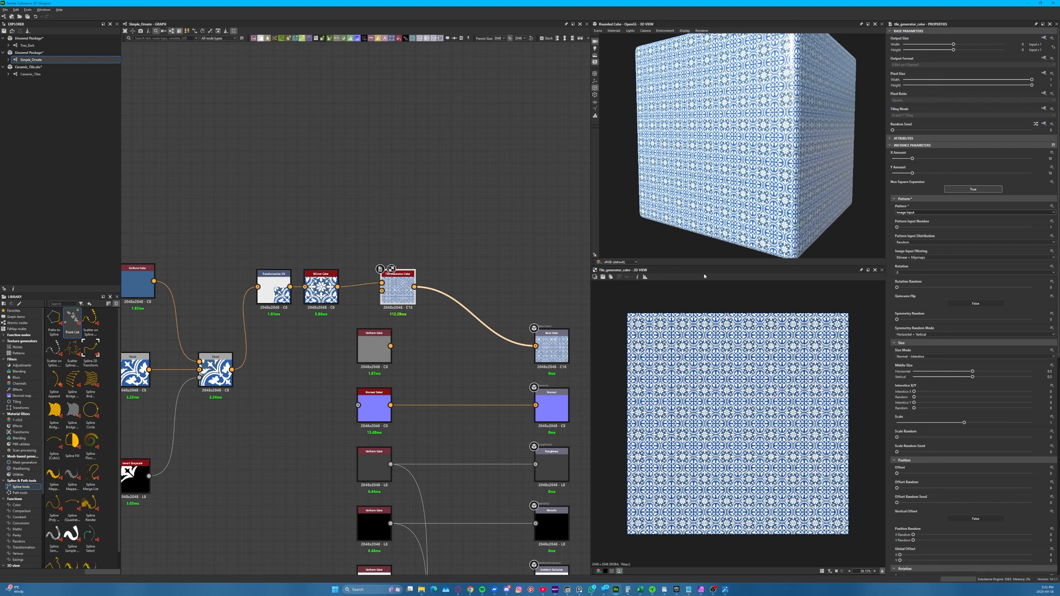
Set the Tile Generator Color's Scale to 0.94 and inspect the spaced tiles up close on the cube
scroll(728, 166, "up", 5)
left_click_drag(728, 158, 767, 167)
left_click(325, 284)
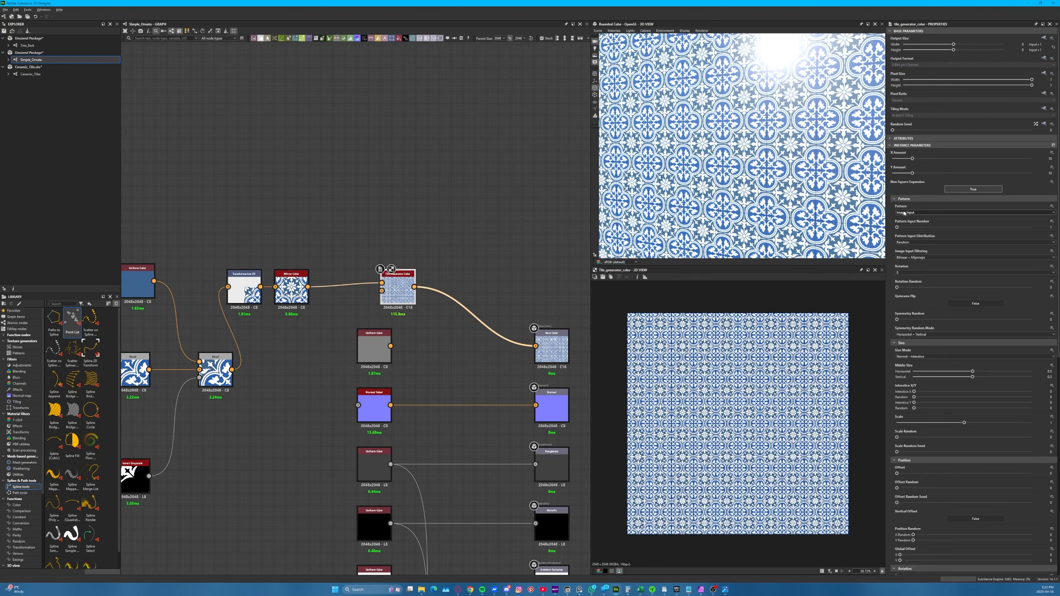
left_click_drag(959, 423, 960, 423)
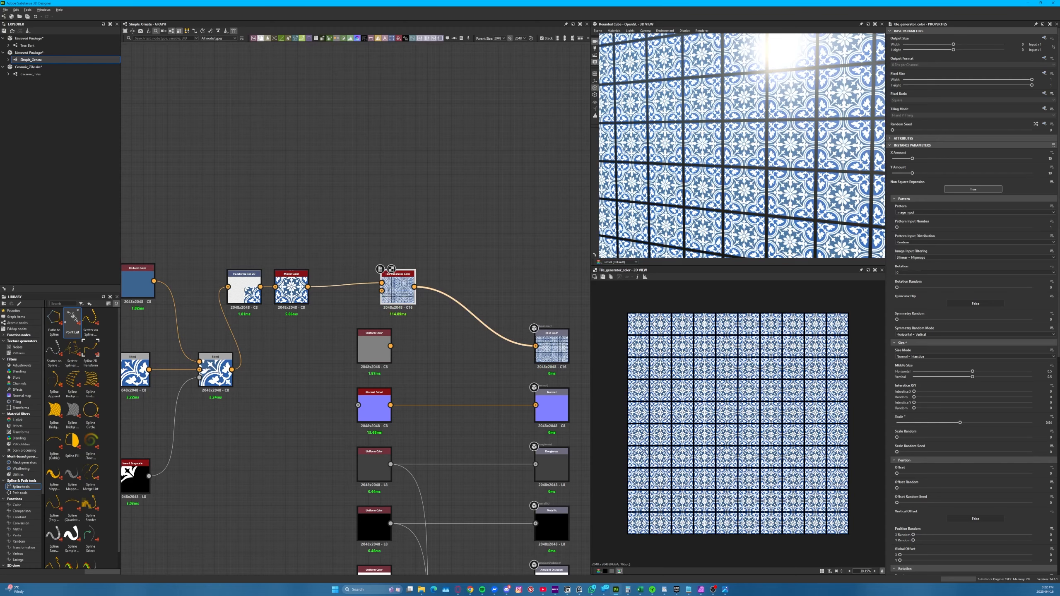
left_click_drag(784, 162, 646, 227)
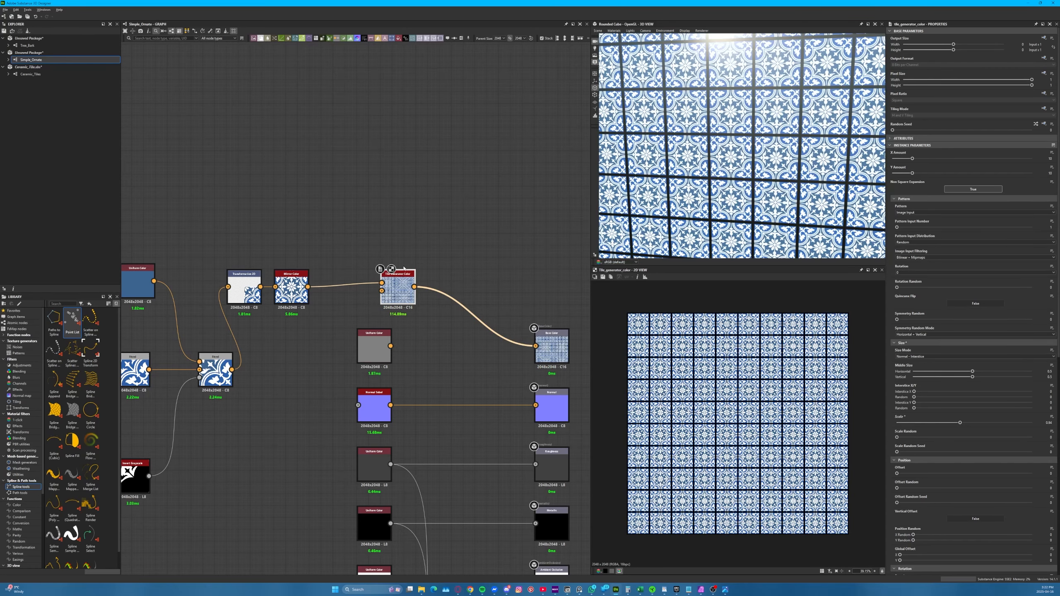
Reconnect the Mirror Color directly to the Base Color output and delete the Tile Generator Color
left_click_drag(403, 268, 403, 216)
left_click_drag(308, 286, 535, 345)
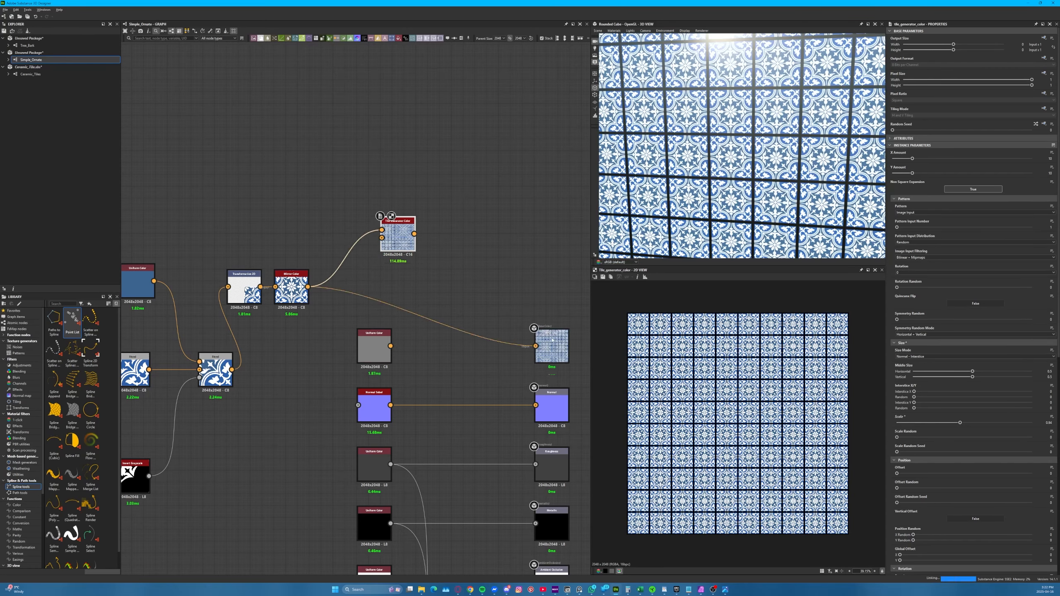
key("Delete")
Inspect the single tile ornament on the cube from several angles and preview the Base Color output in 2D
scroll(712, 187, "down", 6)
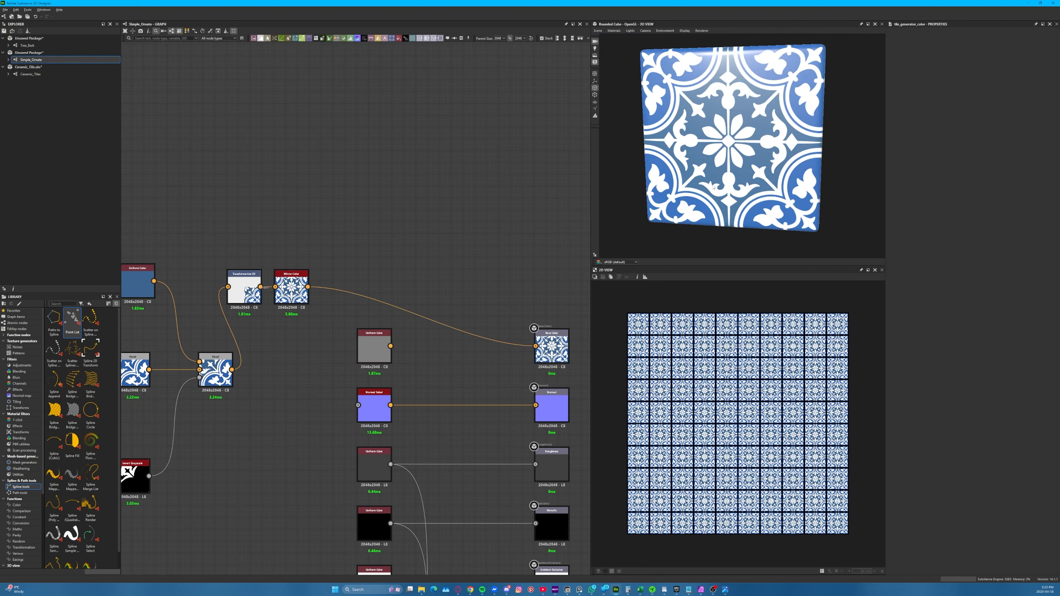
left_click_drag(712, 187, 712, 147)
scroll(713, 147, "up", 2)
middle_click_drag(710, 145, 715, 155)
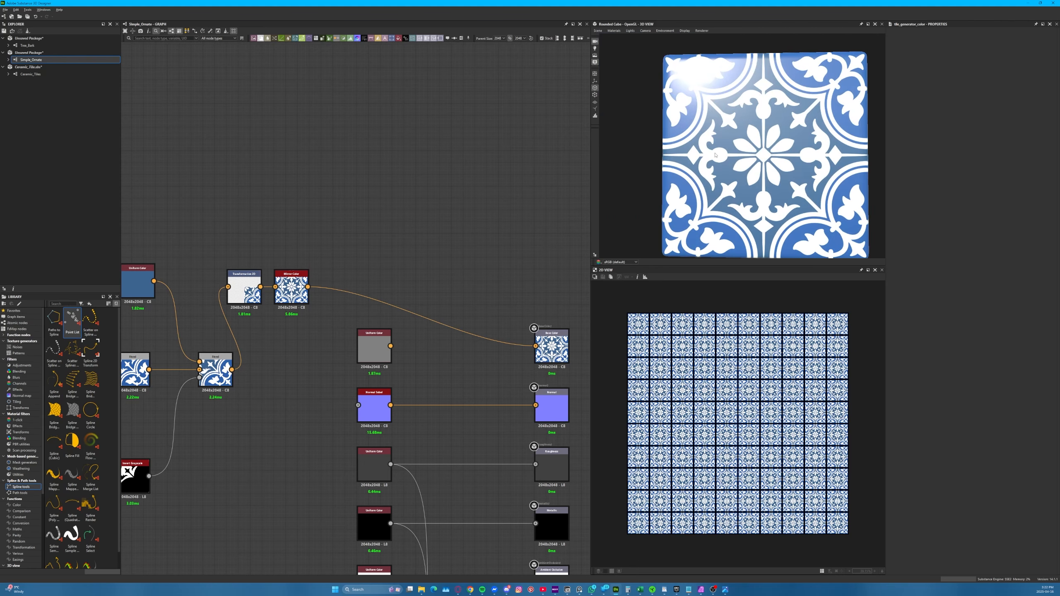
left_click_drag(714, 155, 735, 166)
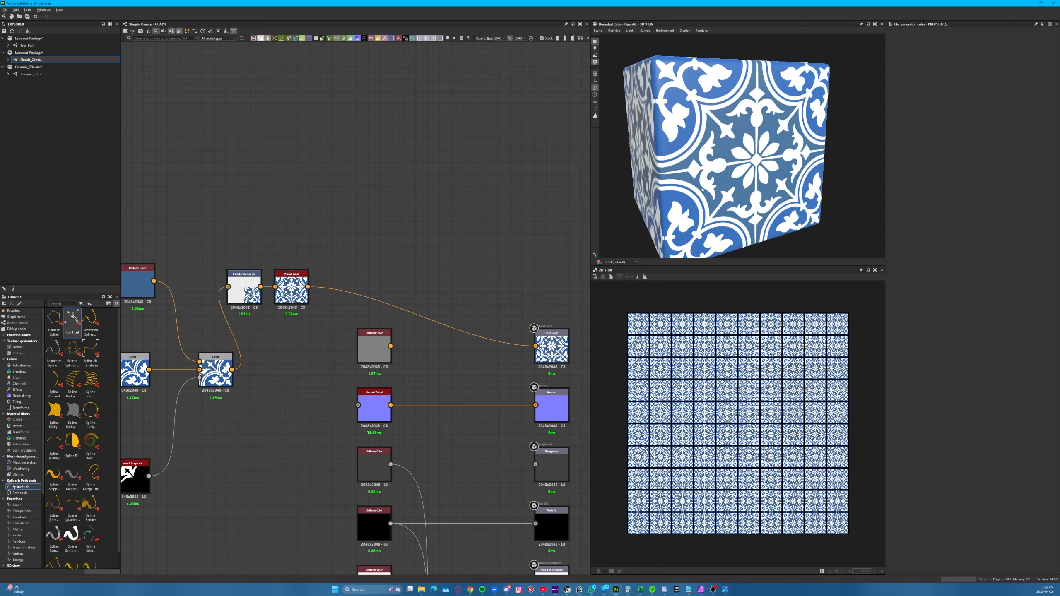
left_click_drag(702, 190, 464, 202)
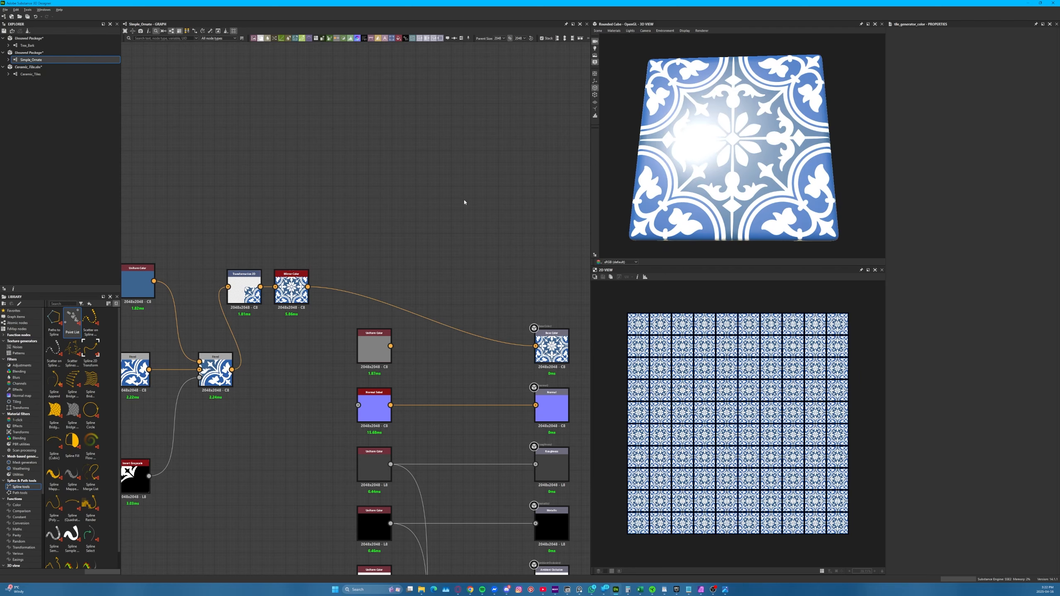
double_click(550, 346)
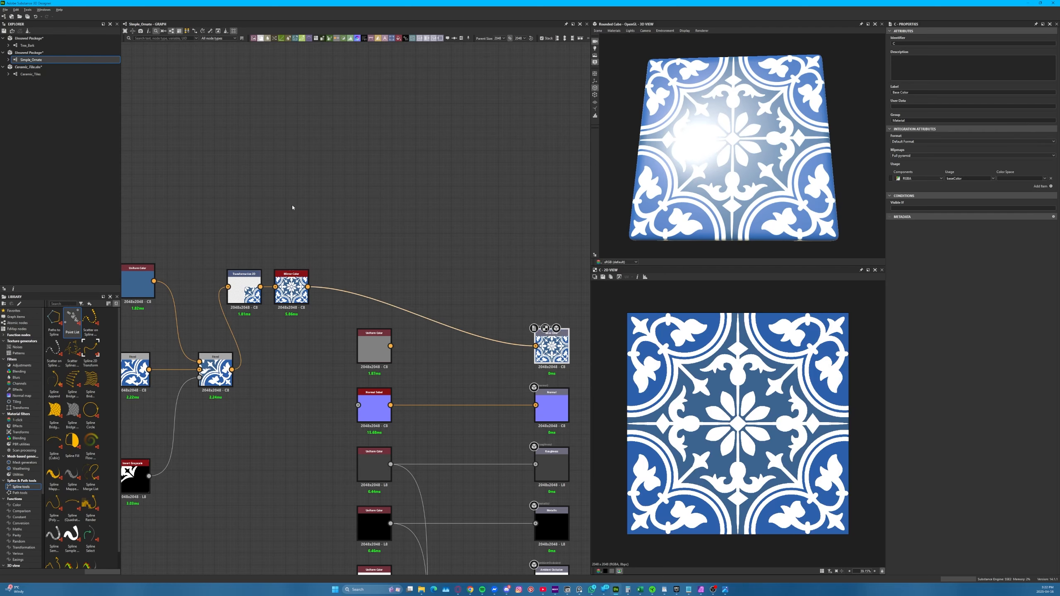
Move the Transformation 2D and Mirror Color nodes a little further from the final Blend and review the colour branch
left_click_drag(293, 207, 281, 287)
left_click(405, 210)
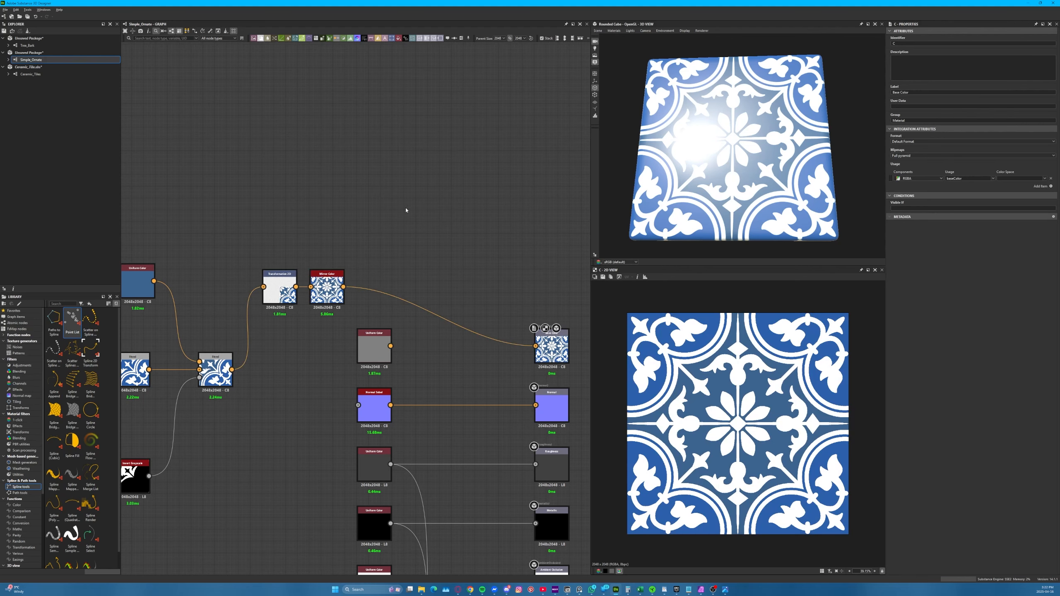
scroll(492, 334, "down", 1)
middle_click_drag(298, 370, 580, 376)
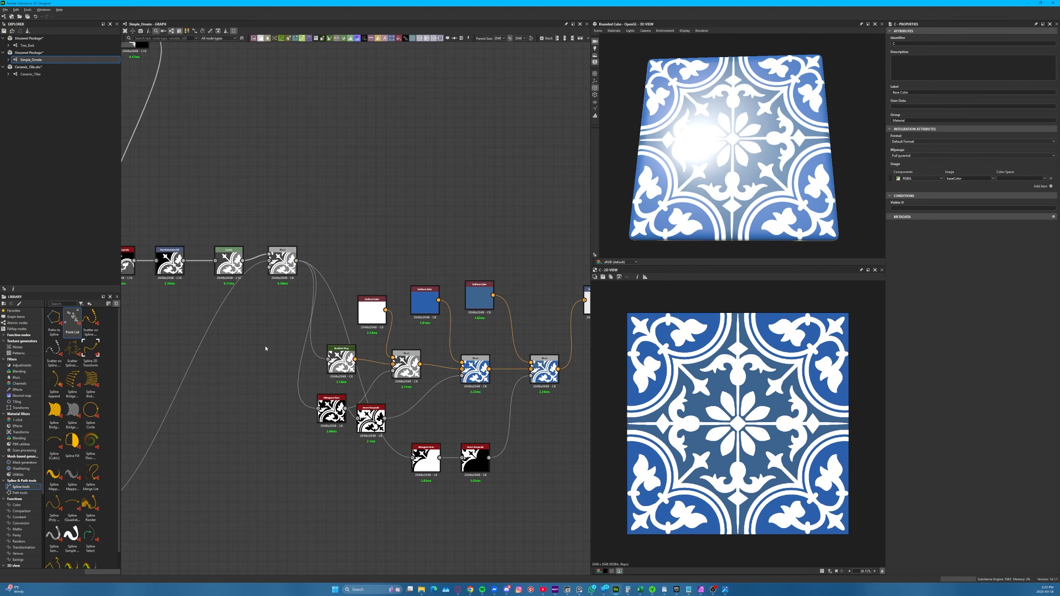
Review the nodes upstream of the colour branch and inspect the ornament on the cube from another angle
scroll(384, 376, "down", 3)
middle_click_drag(294, 344, 492, 372)
middle_click_drag(259, 307, 280, 161)
middle_click_drag(408, 250, 136, 234)
scroll(483, 243, "up", 3)
left_click_drag(672, 167, 674, 198)
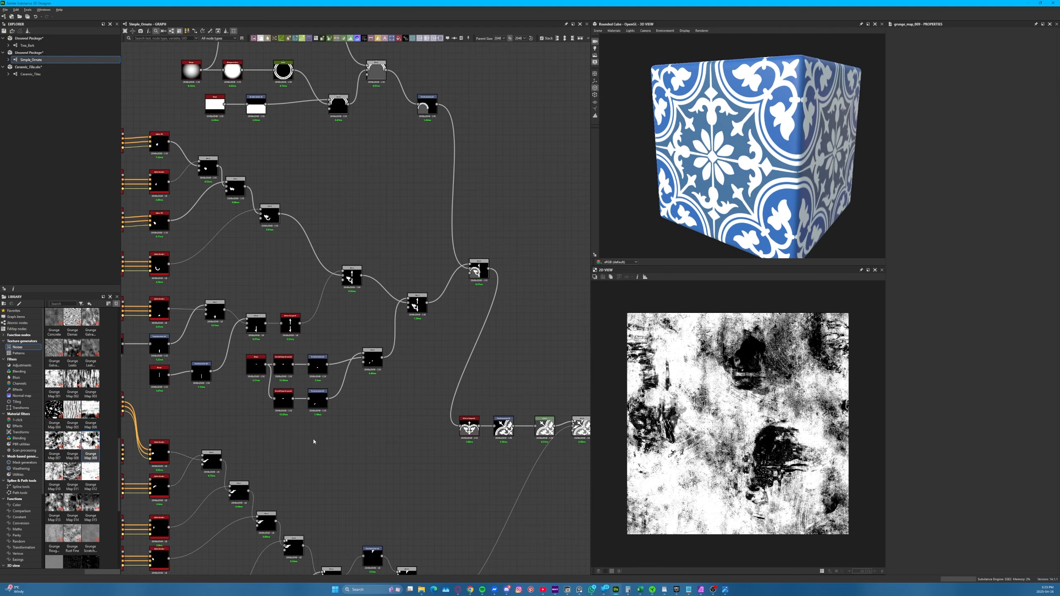
Examine the graph's shape, spline and ring branches up close, following their Blends to the Mirror Grayscale node
middle_click_drag(392, 289, 375, 253)
scroll(375, 254, "up", 5)
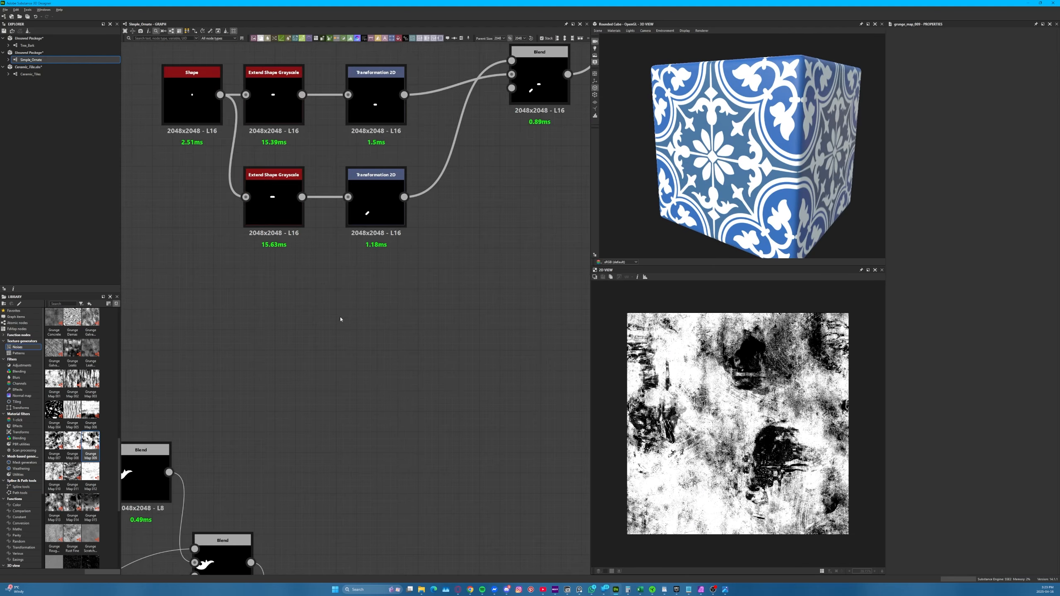
mouse_move(324, 451)
middle_mouse_down()
mouse_move(350, 148)
mouse_move(326, 450)
middle_mouse_up()
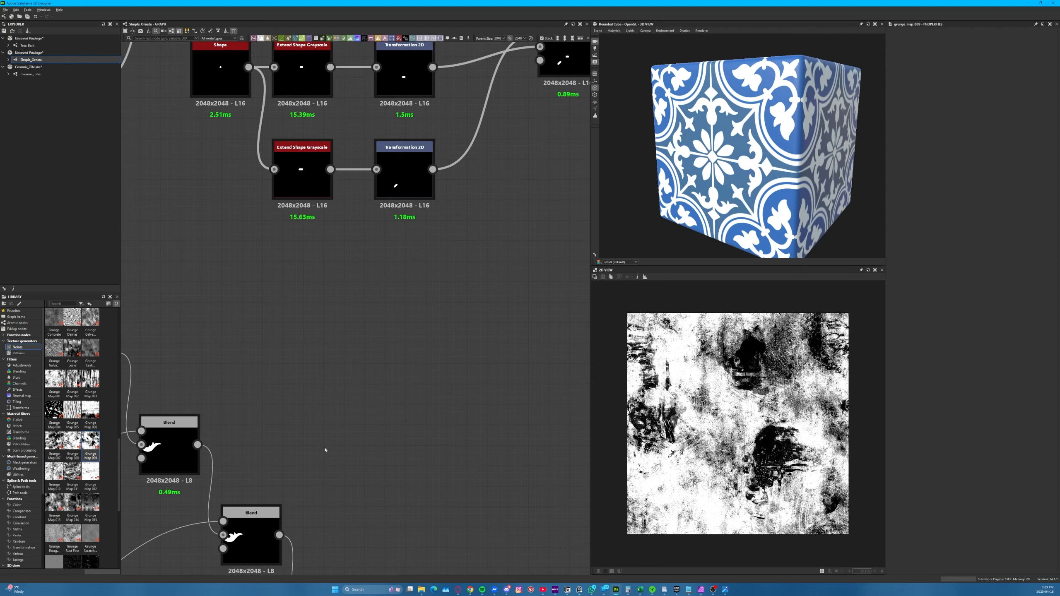
middle_click_drag(359, 323, 265, 407)
scroll(265, 382, "down", 5)
scroll(317, 376, "down", 4)
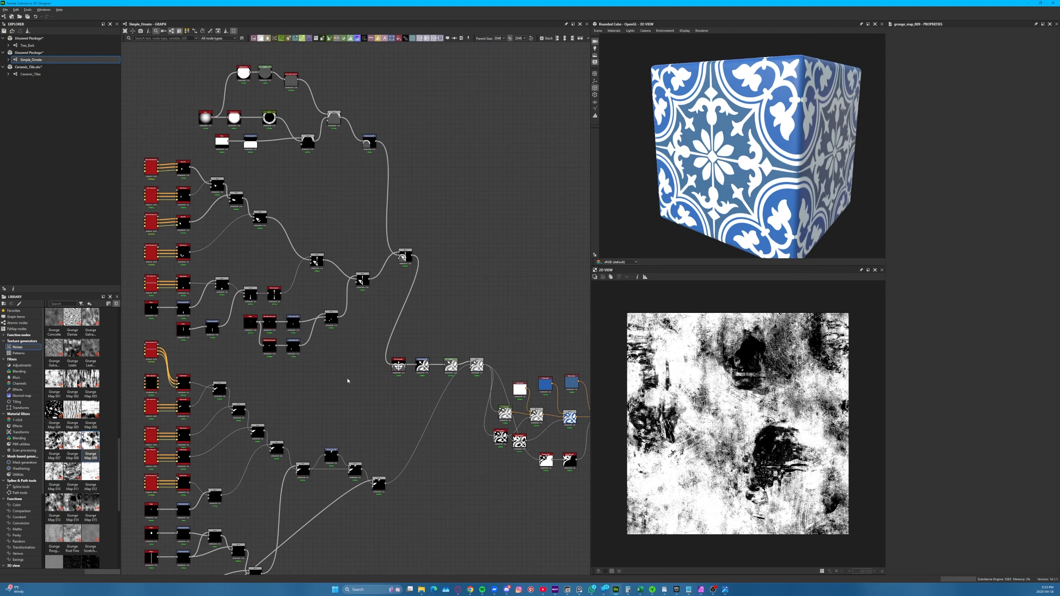
middle_click_drag(350, 375, 448, 402)
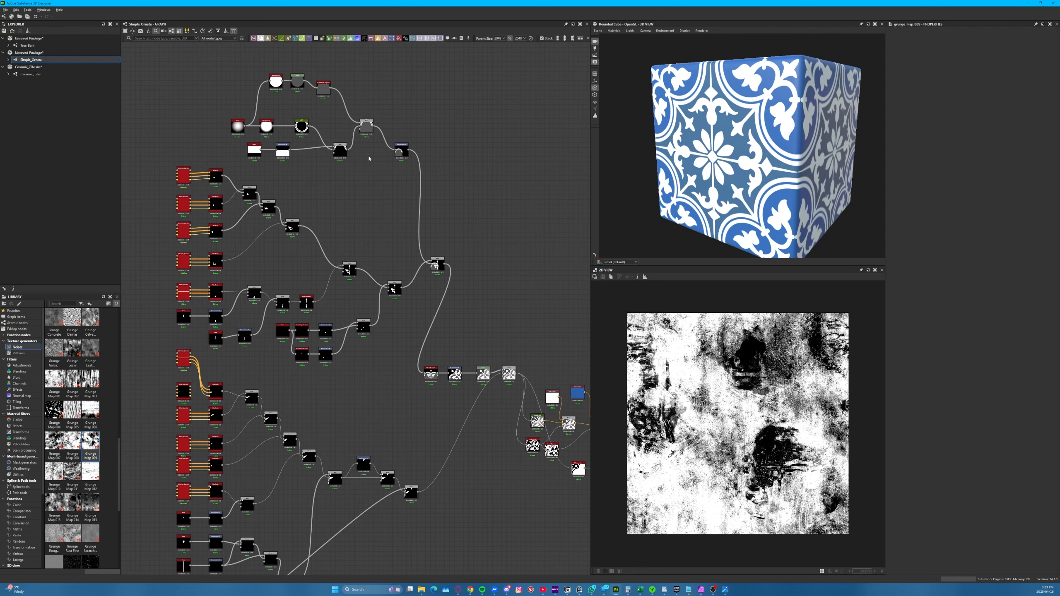
scroll(392, 171, "up", 5)
scroll(378, 283, "down", 1)
scroll(386, 334, "down", 1)
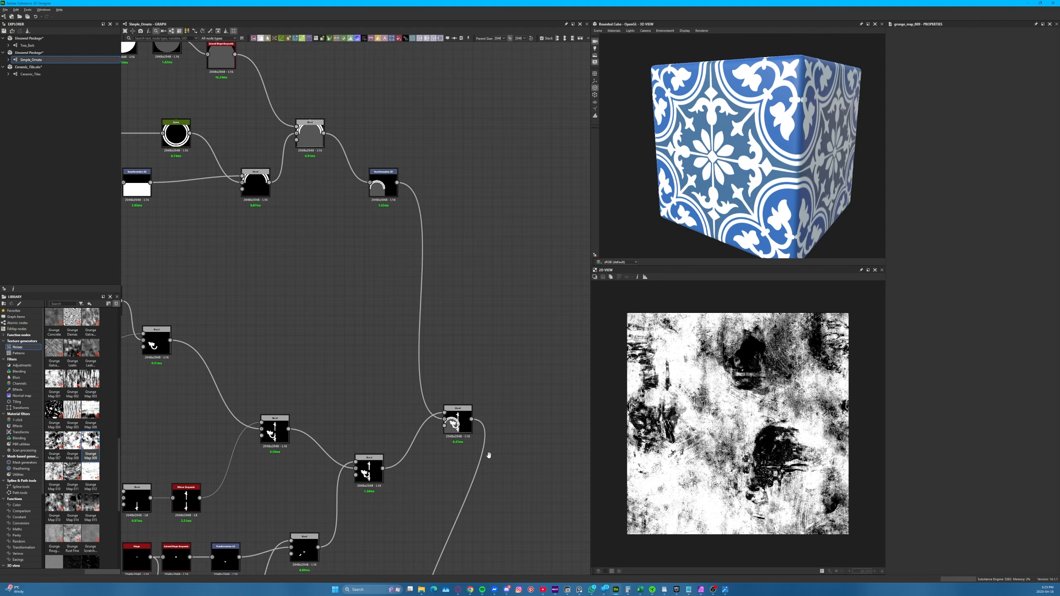
middle_click_drag(485, 445, 385, 156)
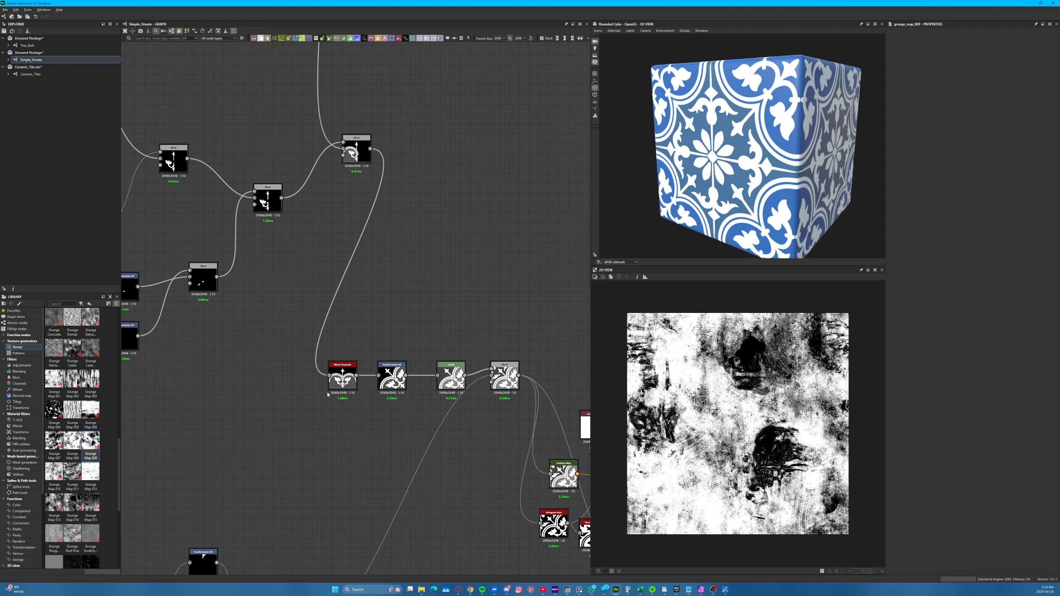
Add a Grunge Map 009 node in the empty area before the Mirror Grayscale, examine its pattern, and delete it
left_click_drag(92, 442, 320, 426)
scroll(217, 422, "up", 4)
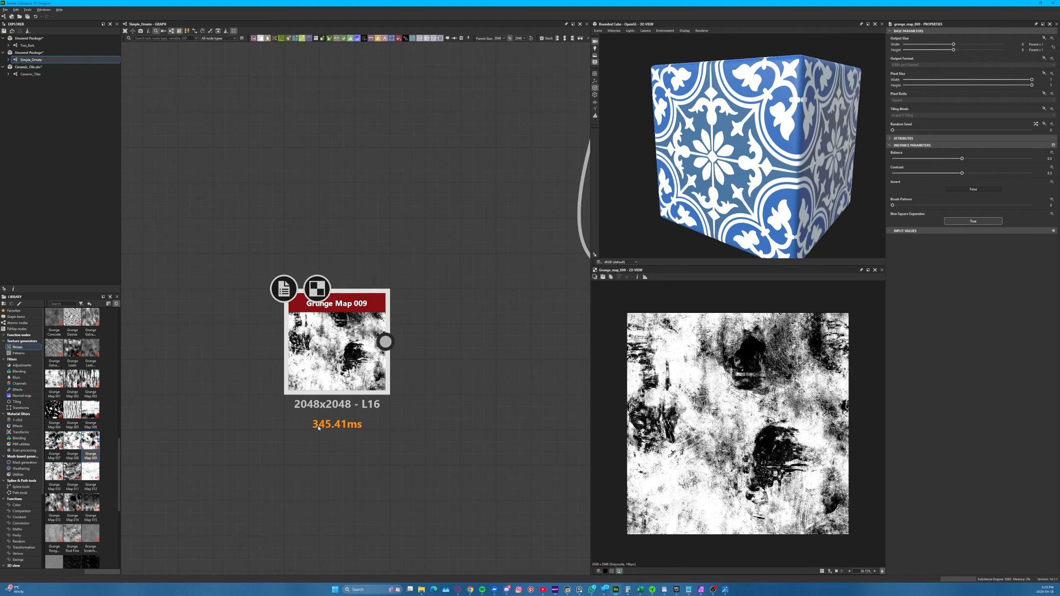
scroll(310, 426, "down", 3)
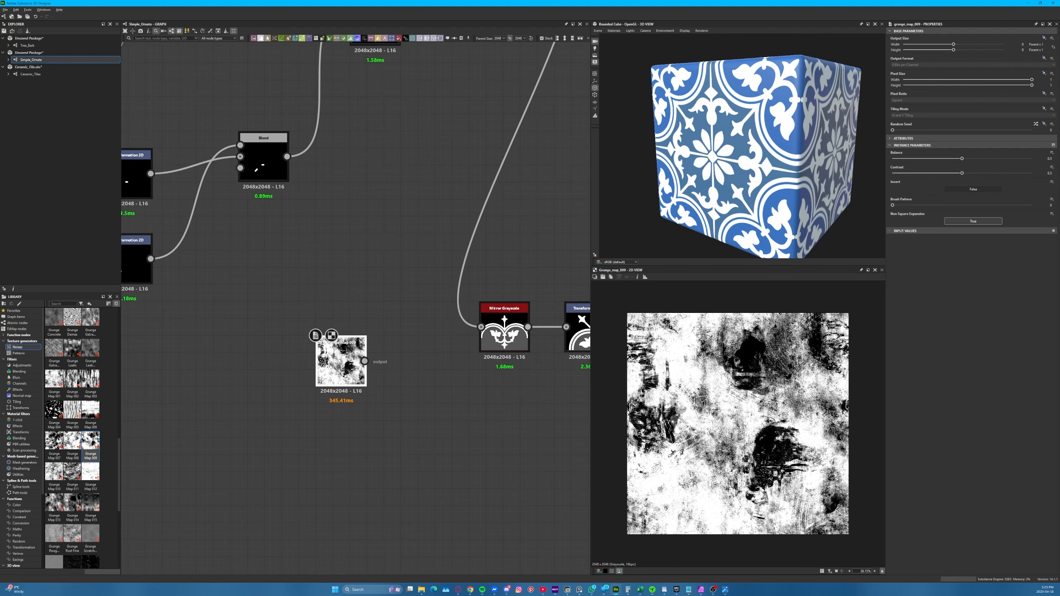
key("Delete")
scroll(307, 390, "down", 5)
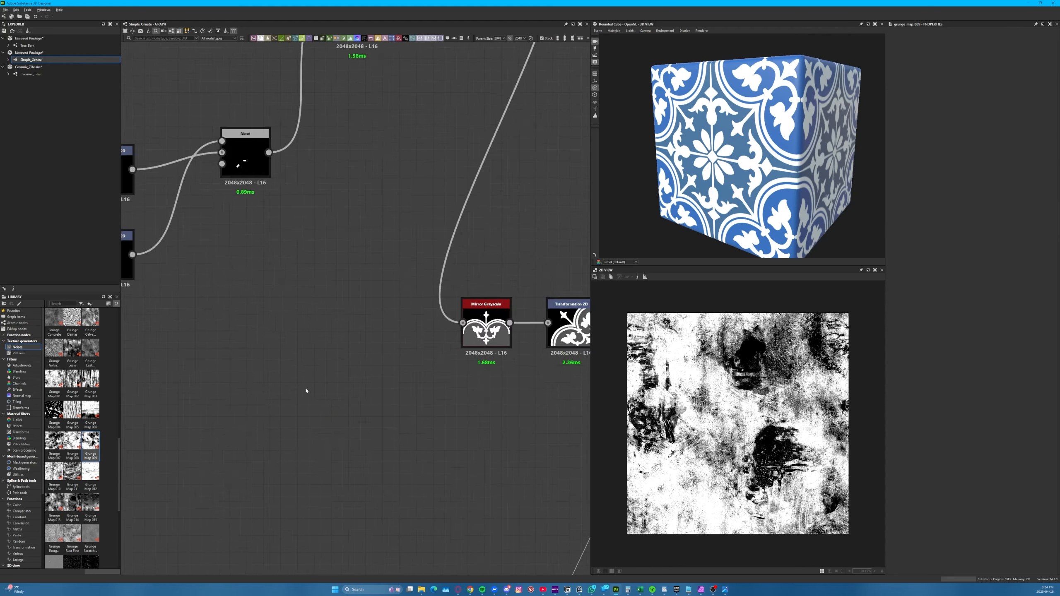
Preview the Base Color output, align the Mirror Color node above the Uniform Color column, and check the ornament on the cube
scroll(305, 389, "down", 3)
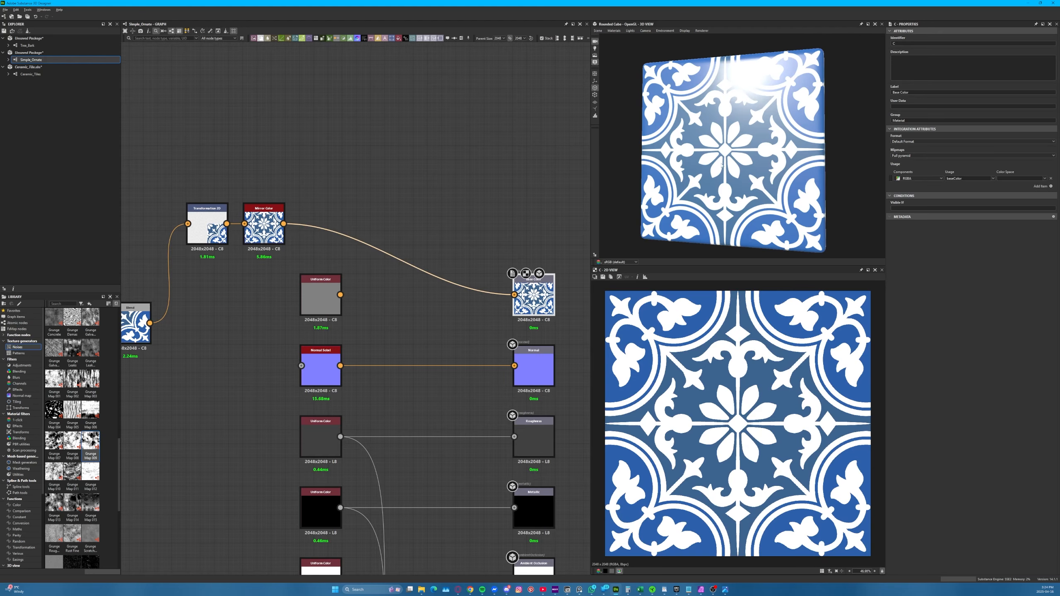
mouse_move(767, 179)
left_mouse_down()
mouse_move(732, 182)
mouse_move(761, 182)
mouse_move(747, 184)
left_mouse_up()
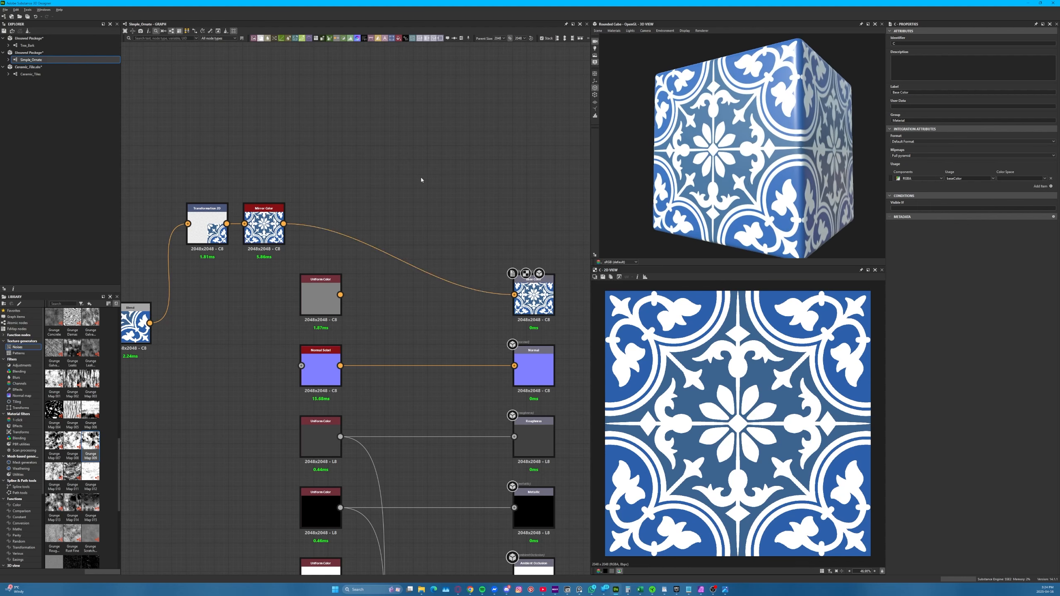
left_click_drag(264, 221, 320, 222)
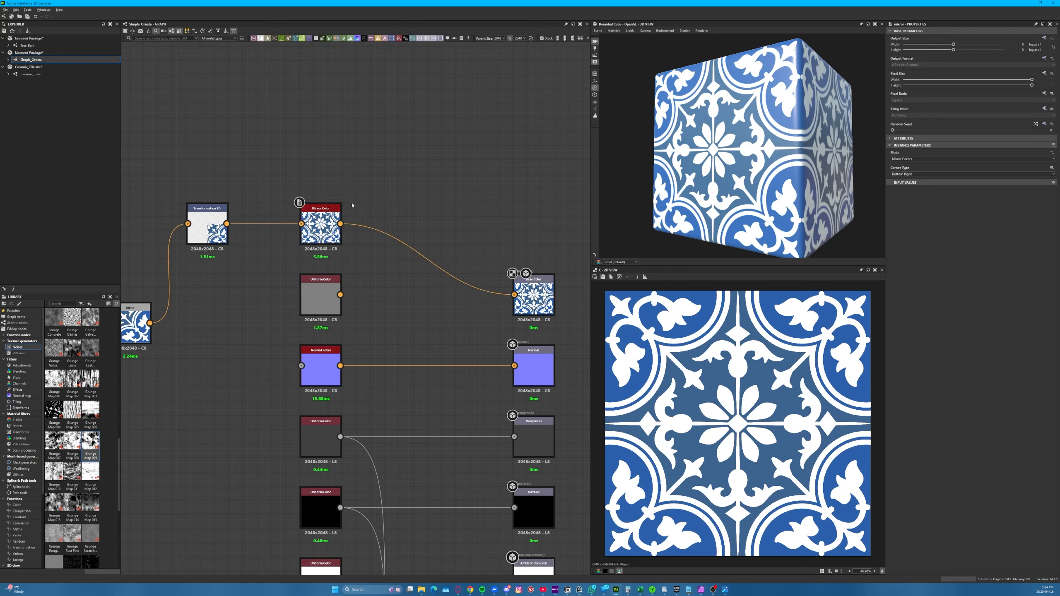
left_click_drag(709, 166, 369, 186)
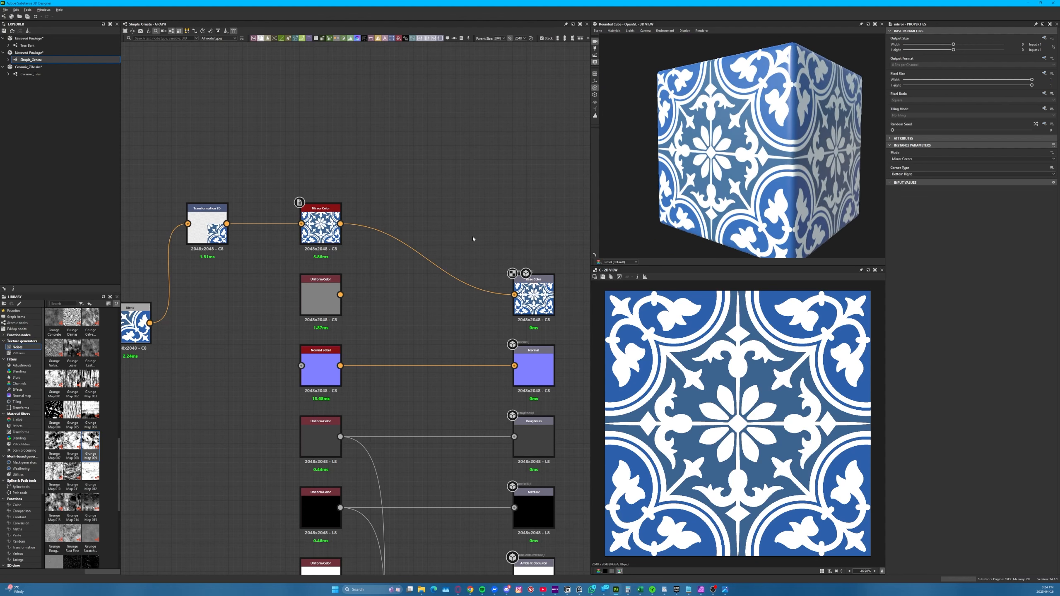
Review the colour Blend branch and examine the centre of the Base Color ornament up close in 2D
scroll(473, 239, "down", 3)
middle_click_drag(265, 355, 385, 365)
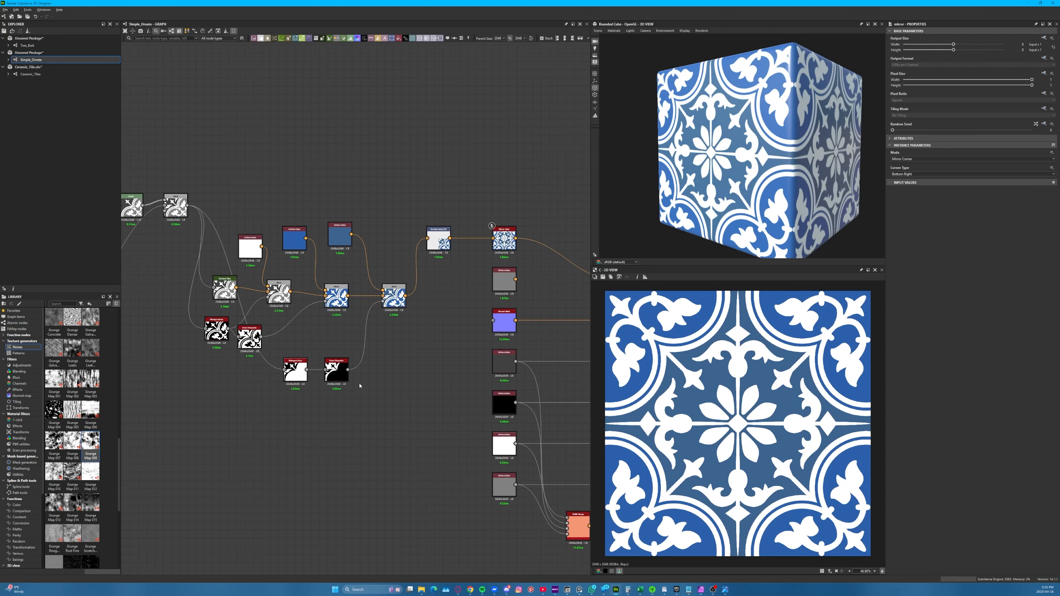
scroll(842, 415, "down", 1)
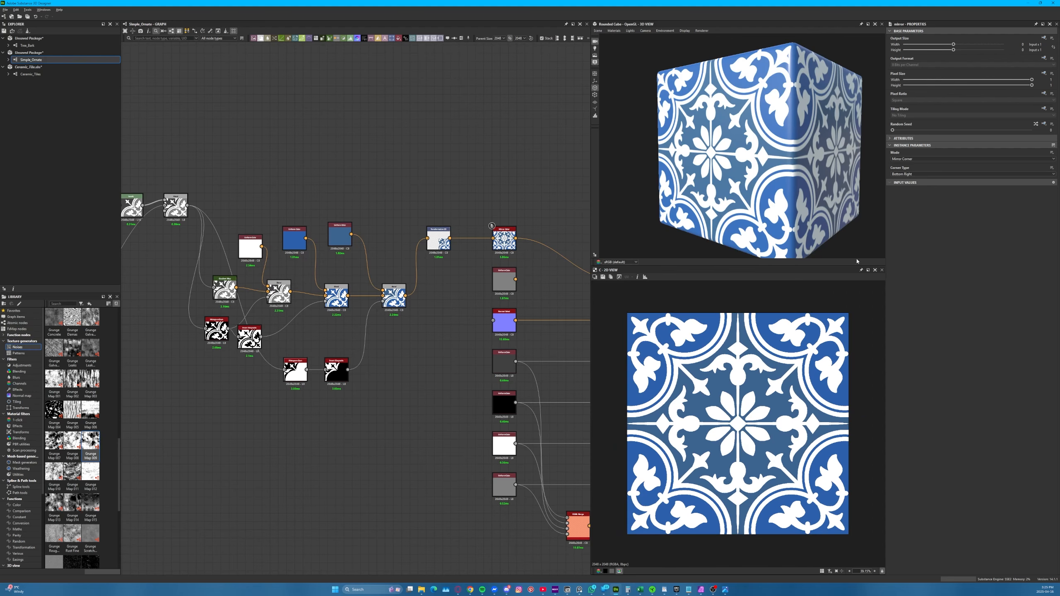
scroll(739, 425, "up", 13)
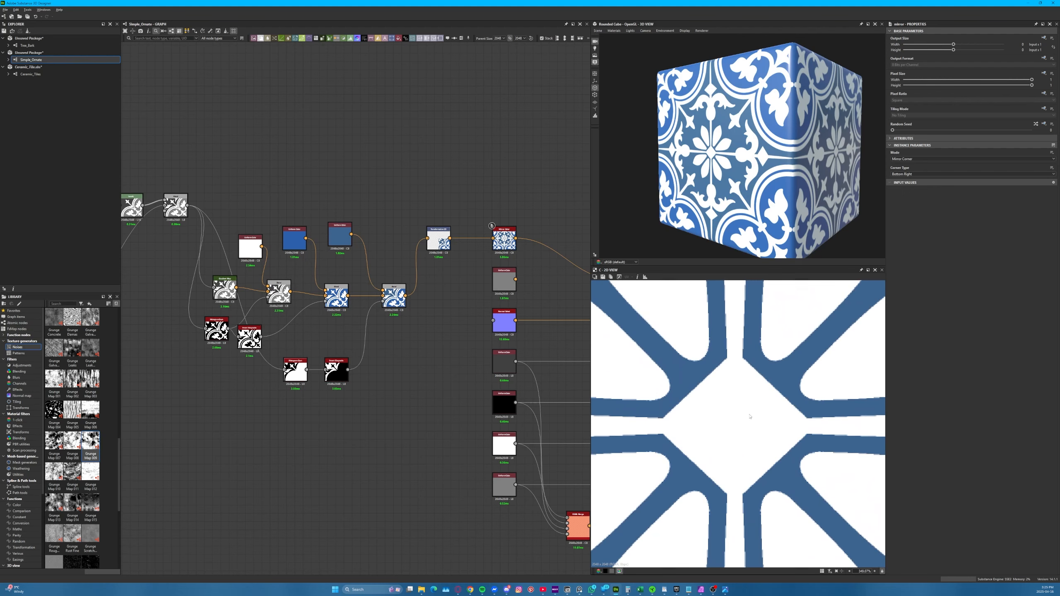